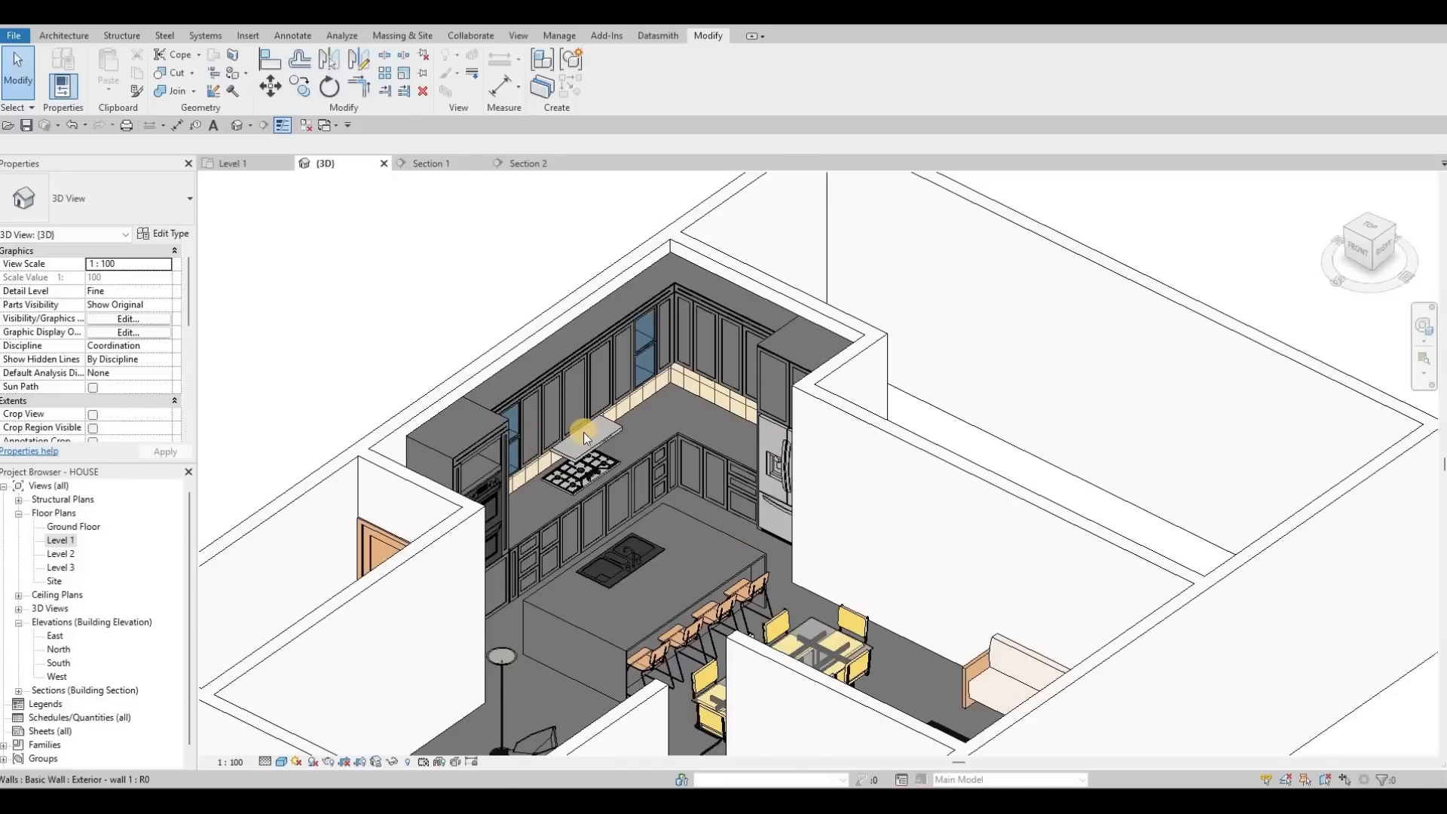
Step: Look over the kitchen cabinets in the 3D view, then bring the Google Drive folder over Revit
scroll(617, 445, "up", 3)
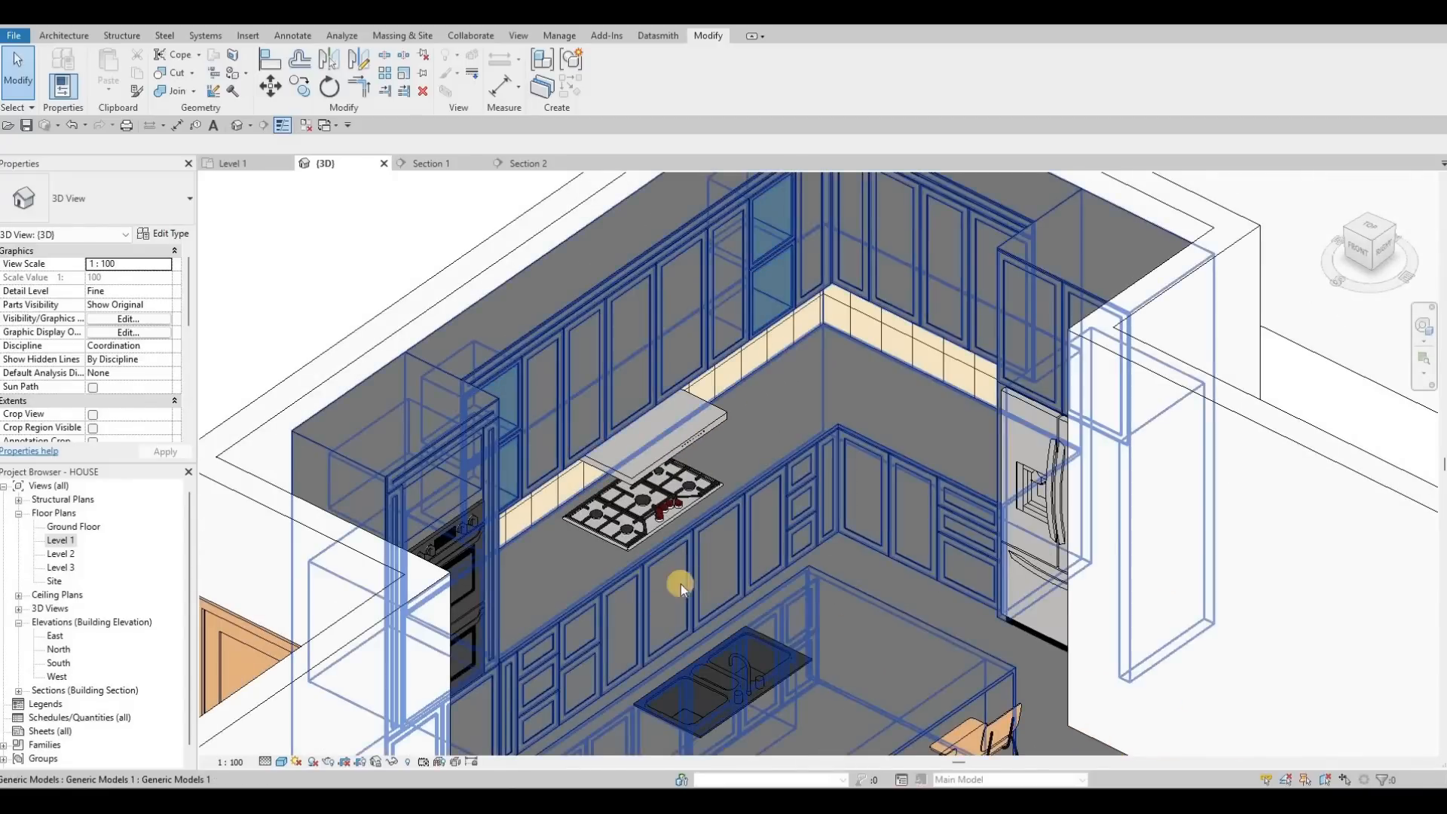
middle_click_drag(785, 562, 748, 536)
scroll(677, 569, "down", 2)
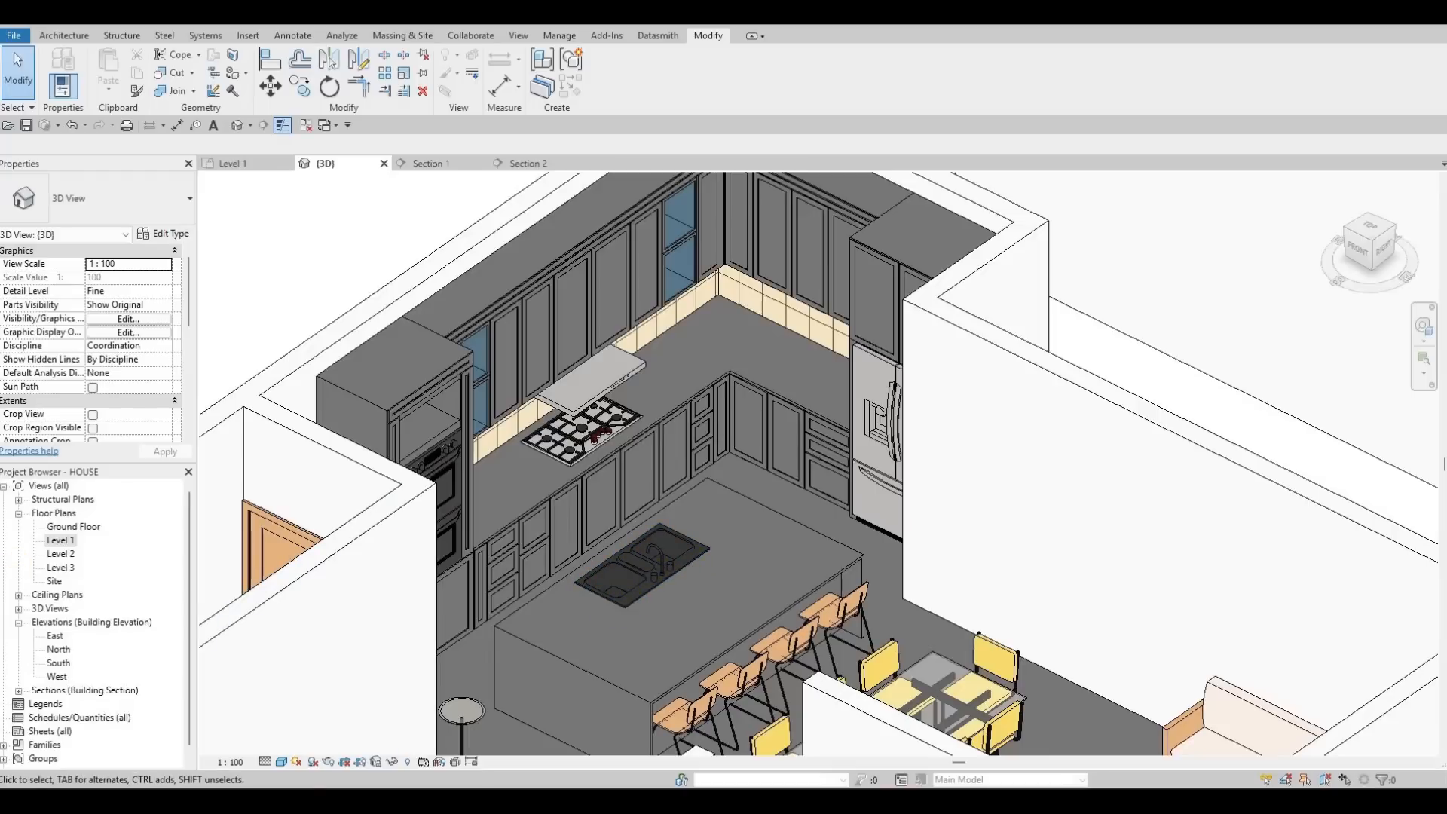
left_click_drag(1, 129, 734, 153)
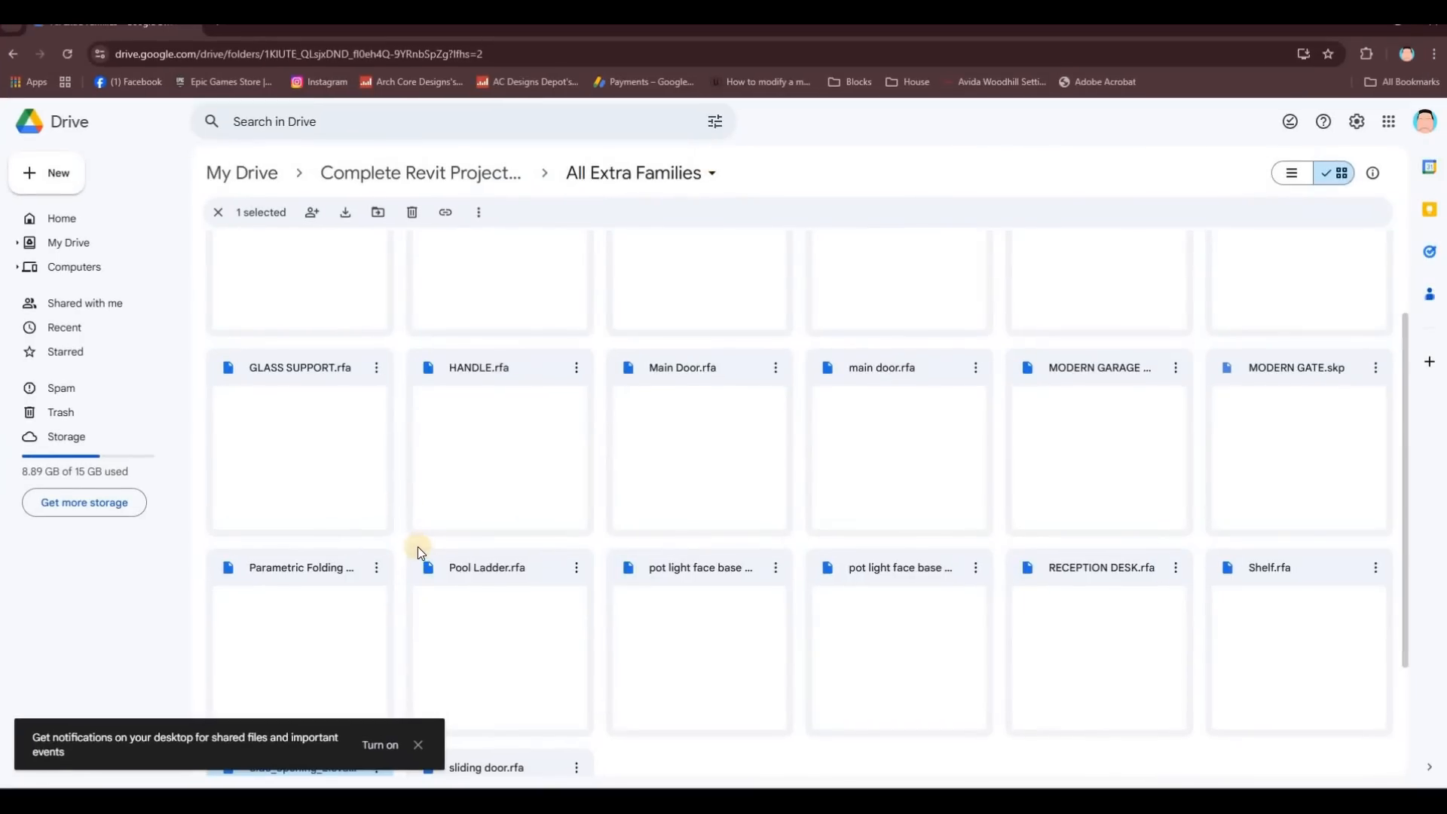
Step: Browse the family files in the All Extra Families Drive folder, checking sliding door.rfa's actions
scroll(418, 523, "up", 2)
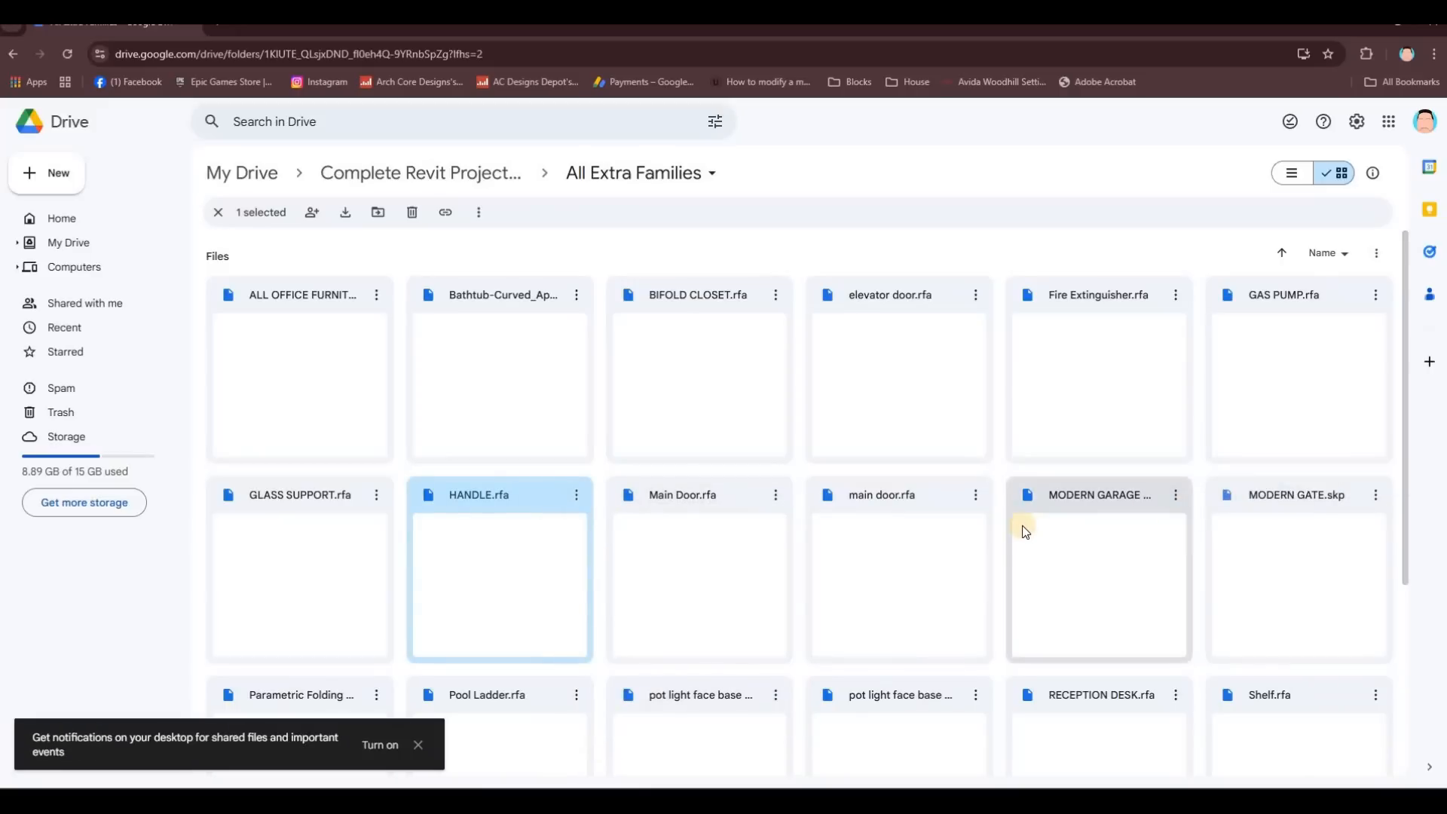
scroll(779, 555, "down", 4)
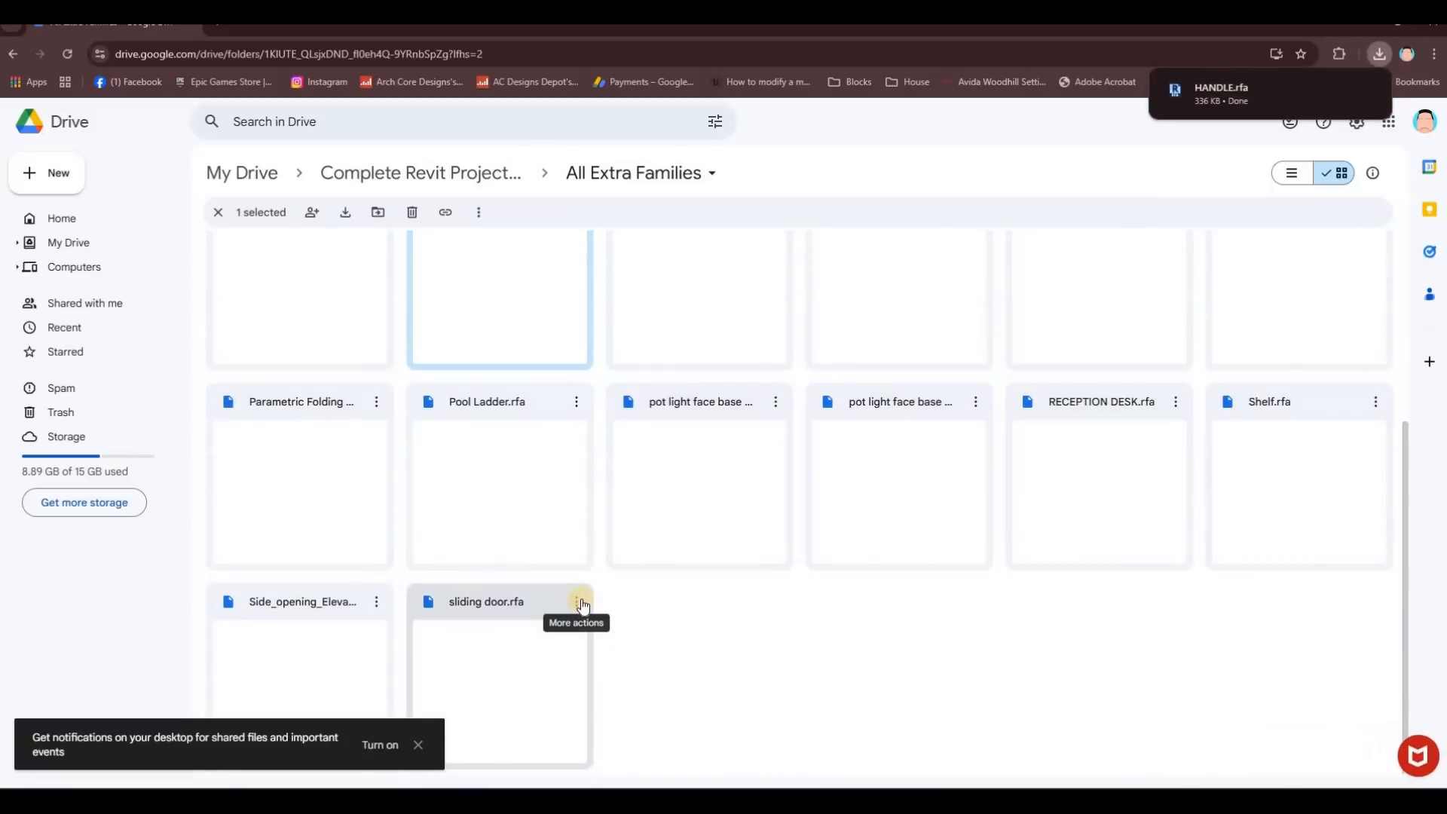
left_click(578, 601)
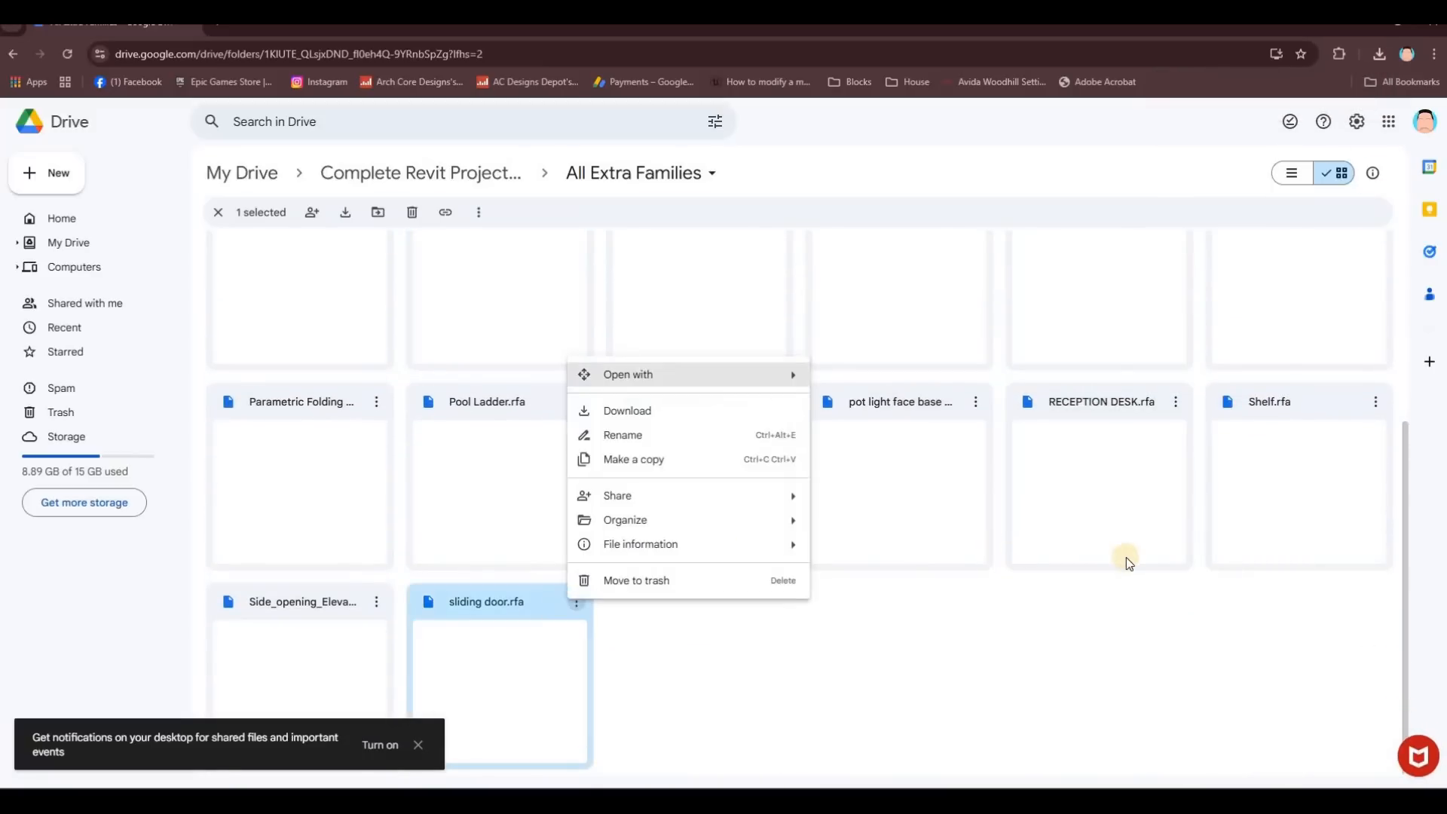
key("Escape")
key("Escape")
scroll(1109, 517, "up", 3)
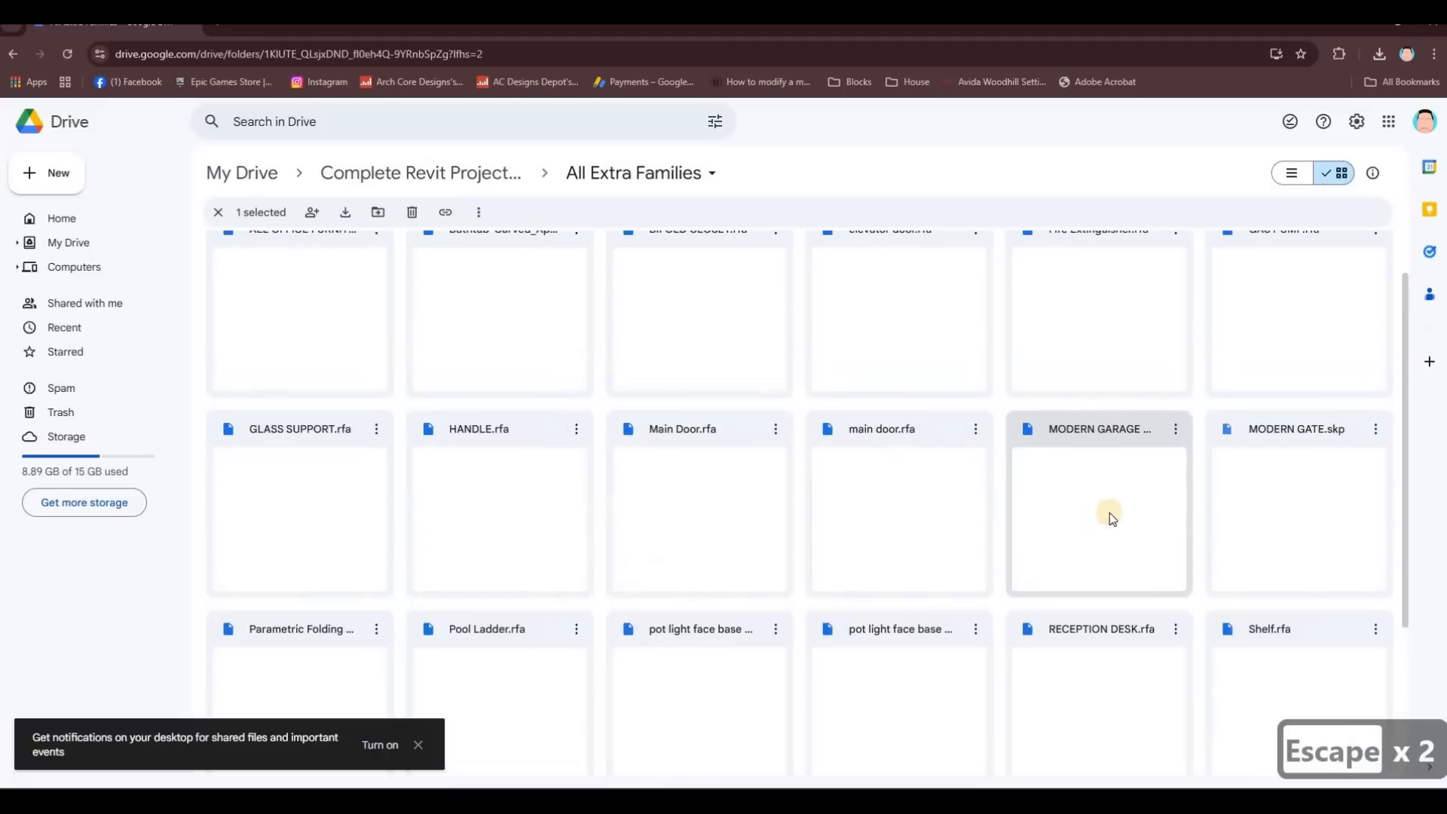
scroll(322, 617, "up", 1)
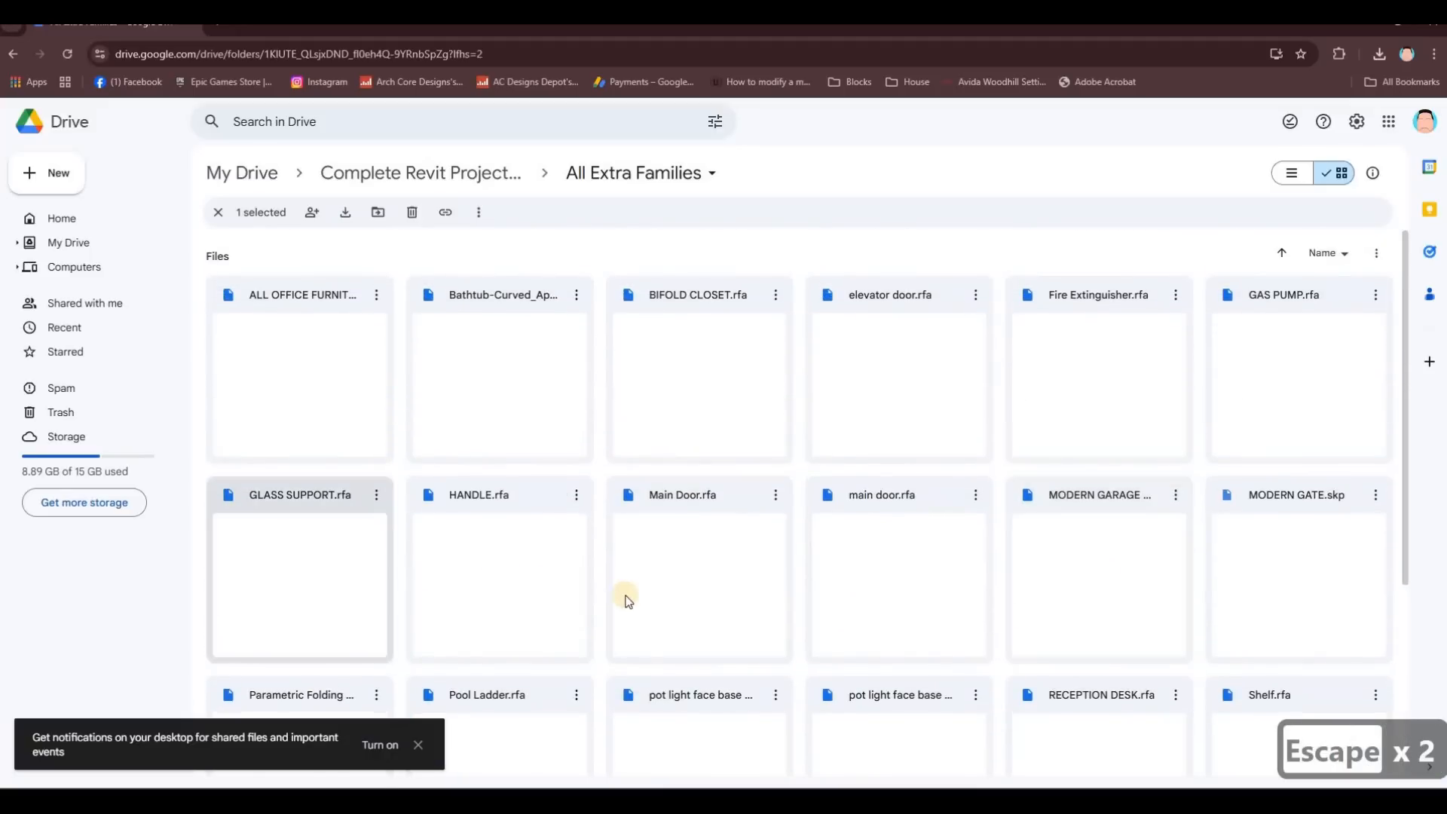
scroll(554, 520, "down", 1)
scroll(531, 417, "up", 1)
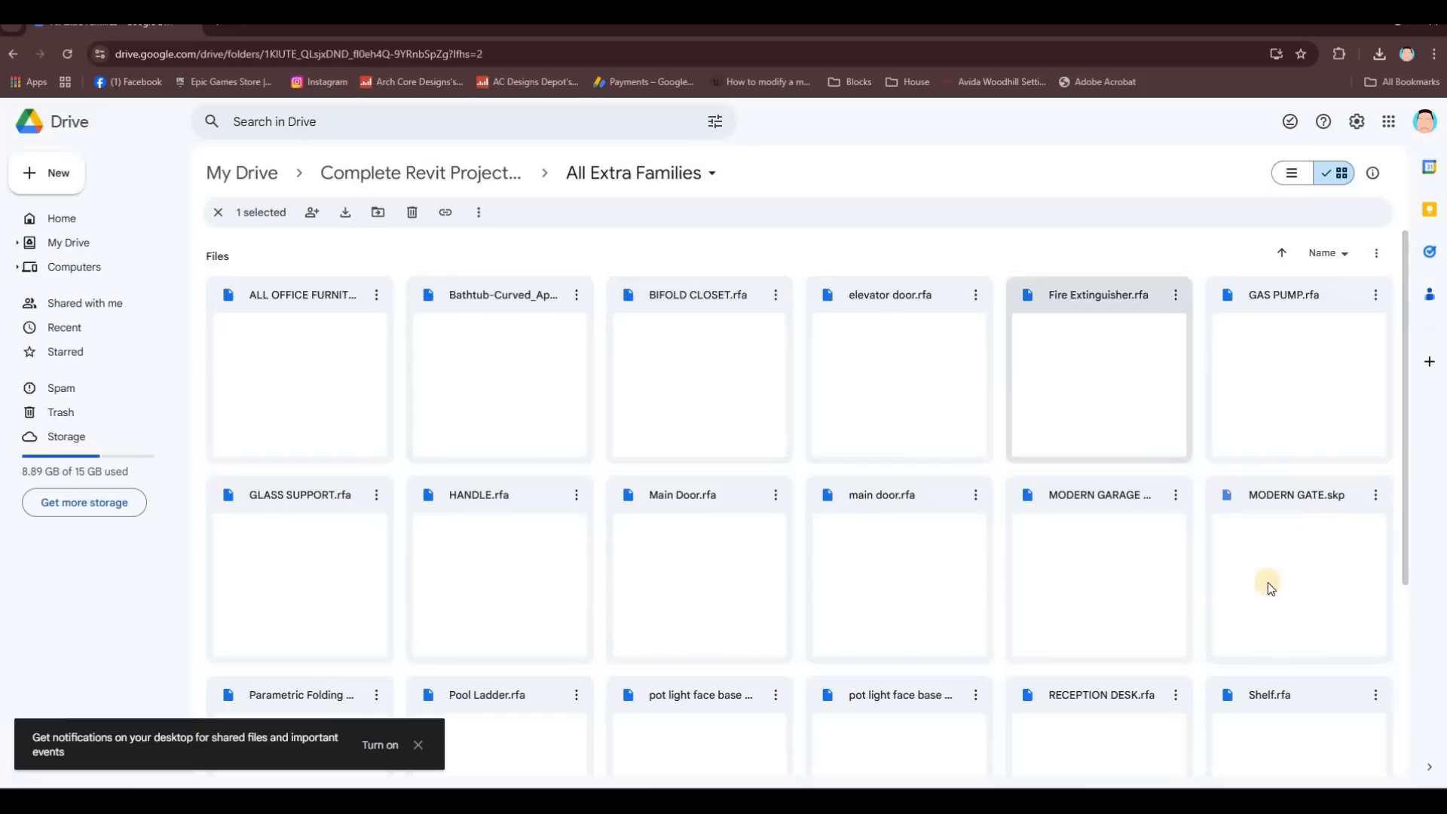
Step: Attempt to download Parametric Folding Door.rfa, which fails with an HTTP error
left_click(660, 536)
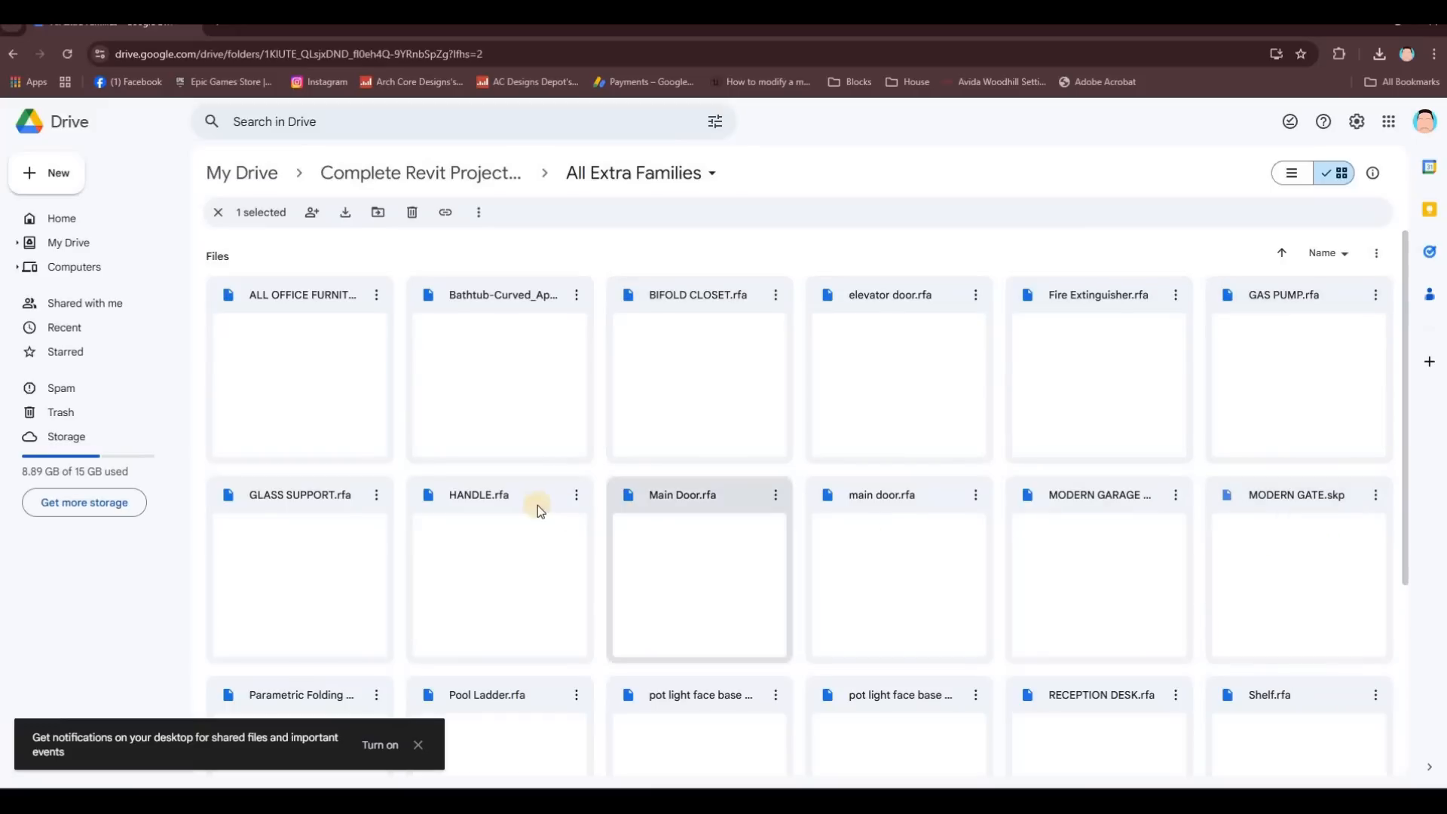
scroll(531, 590, "down", 4)
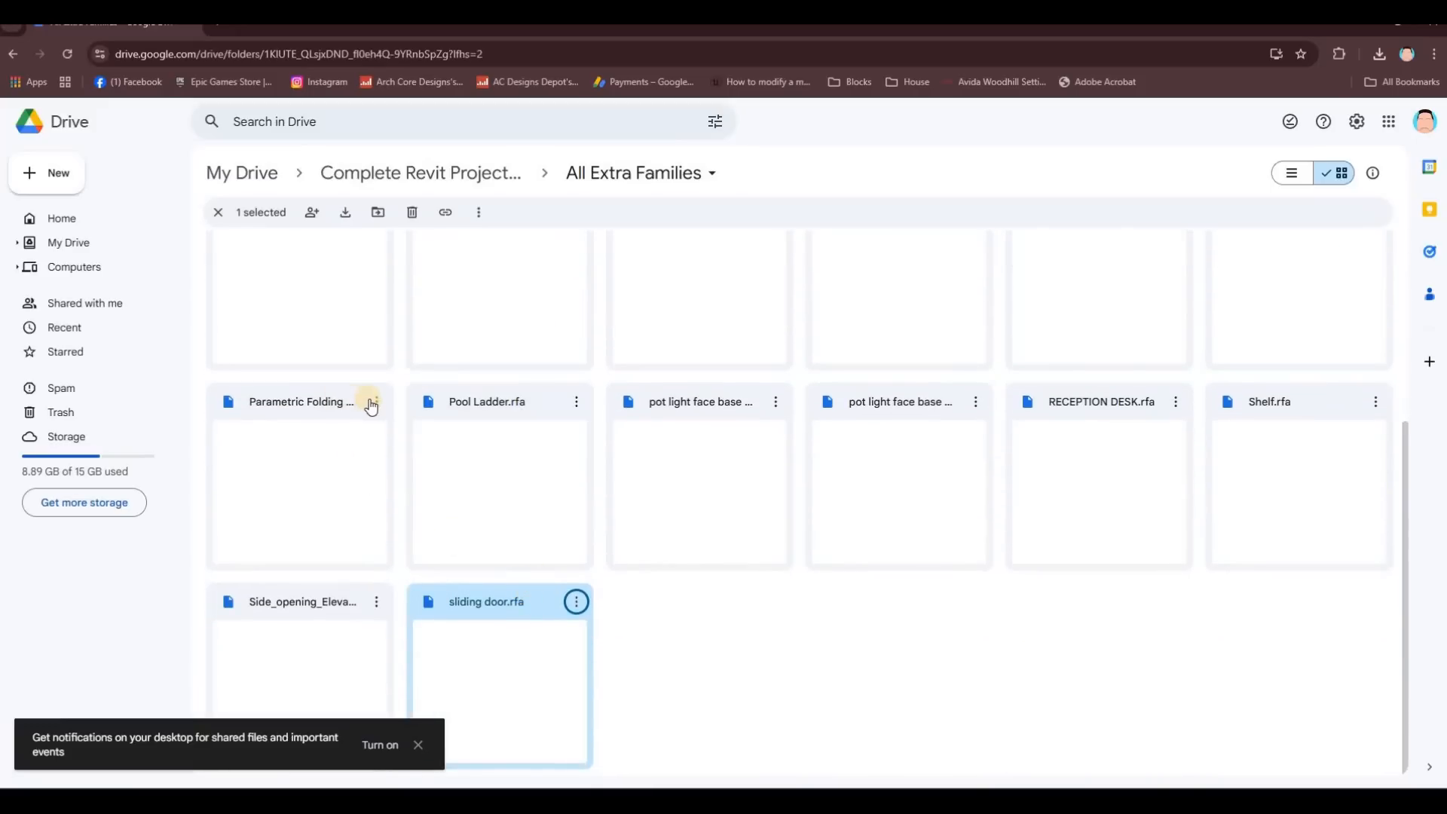
left_click(377, 403)
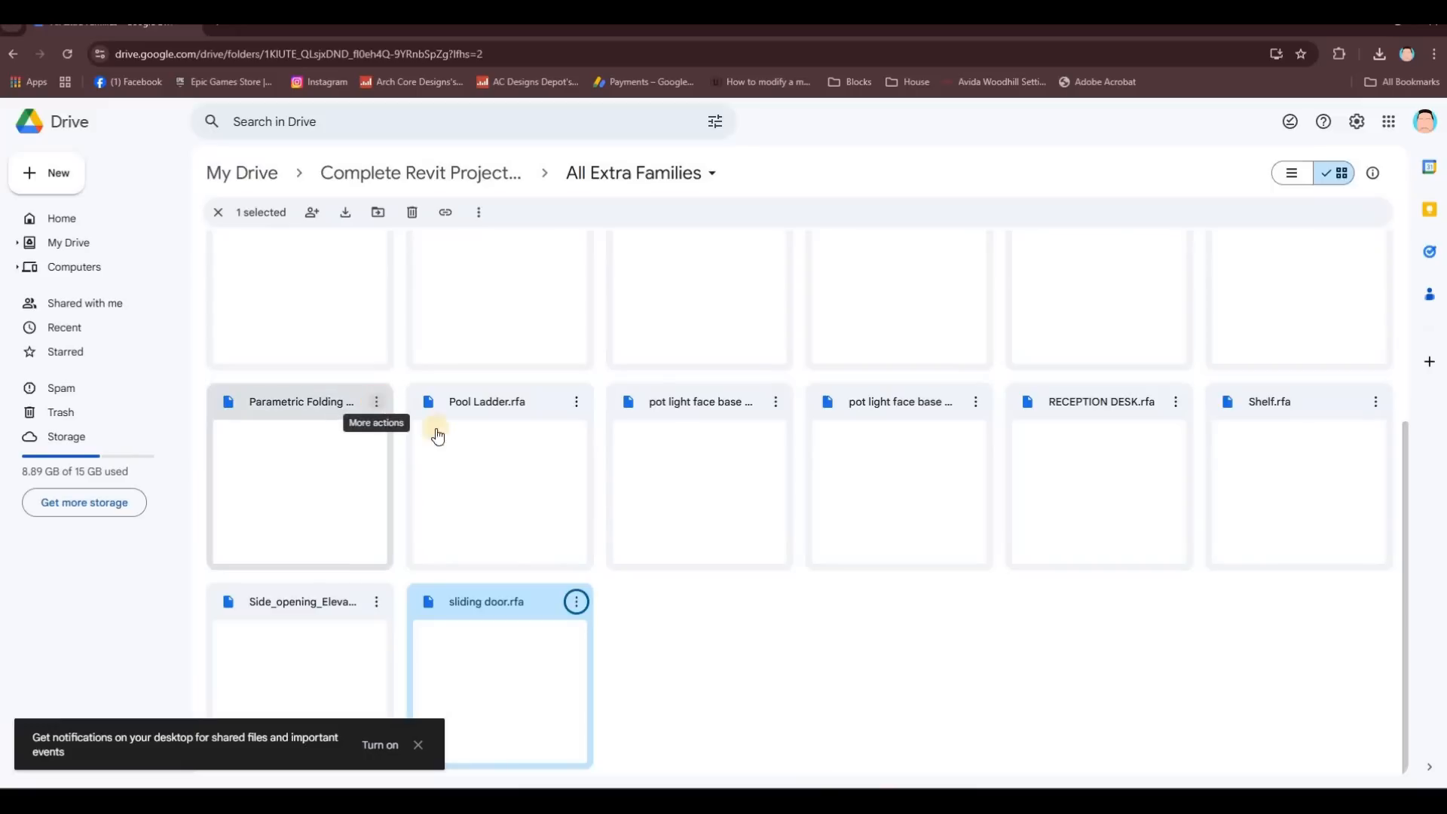
left_click(592, 468)
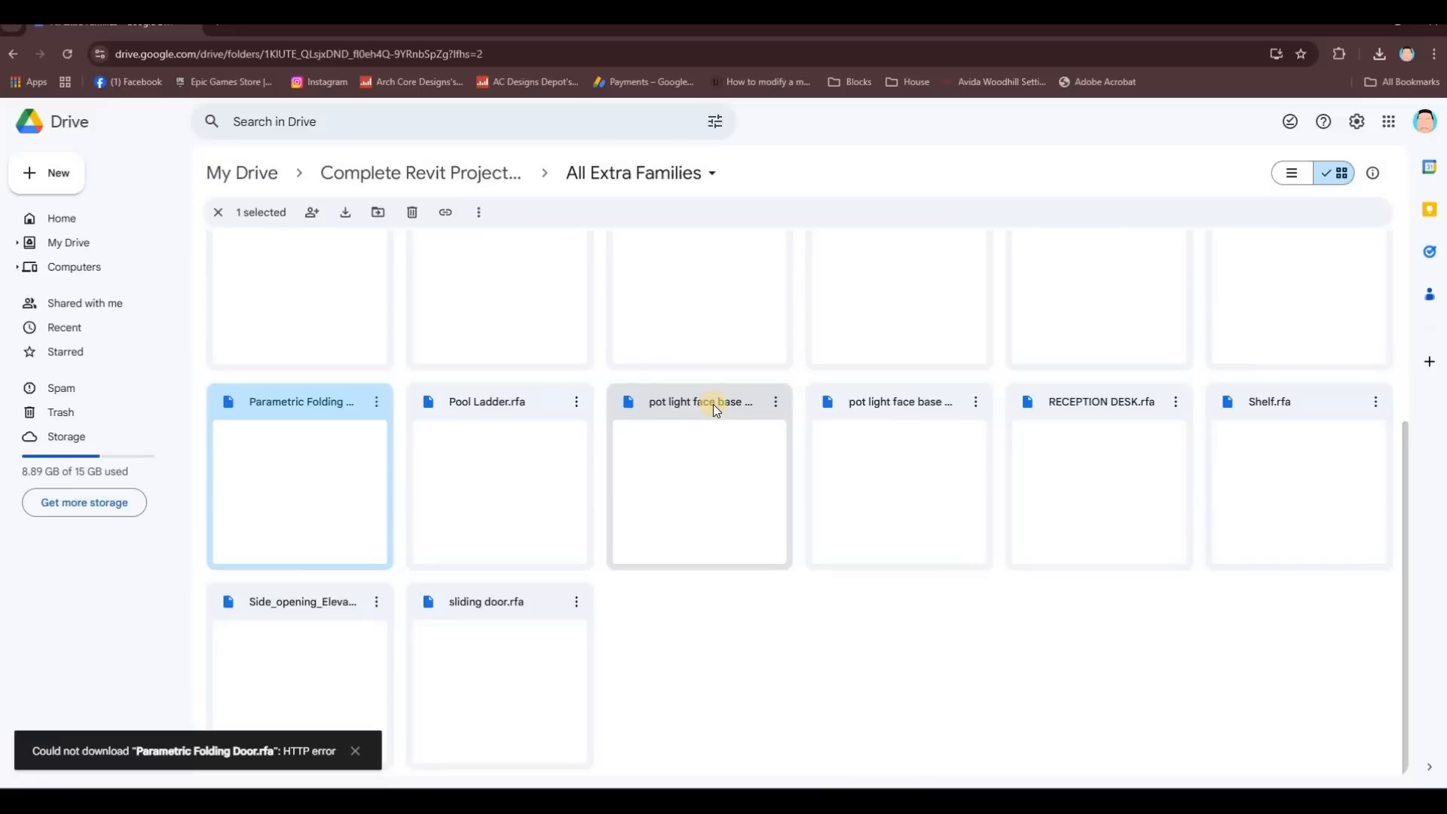
Step: Download both pot light face base families, circle and square
left_click(884, 405)
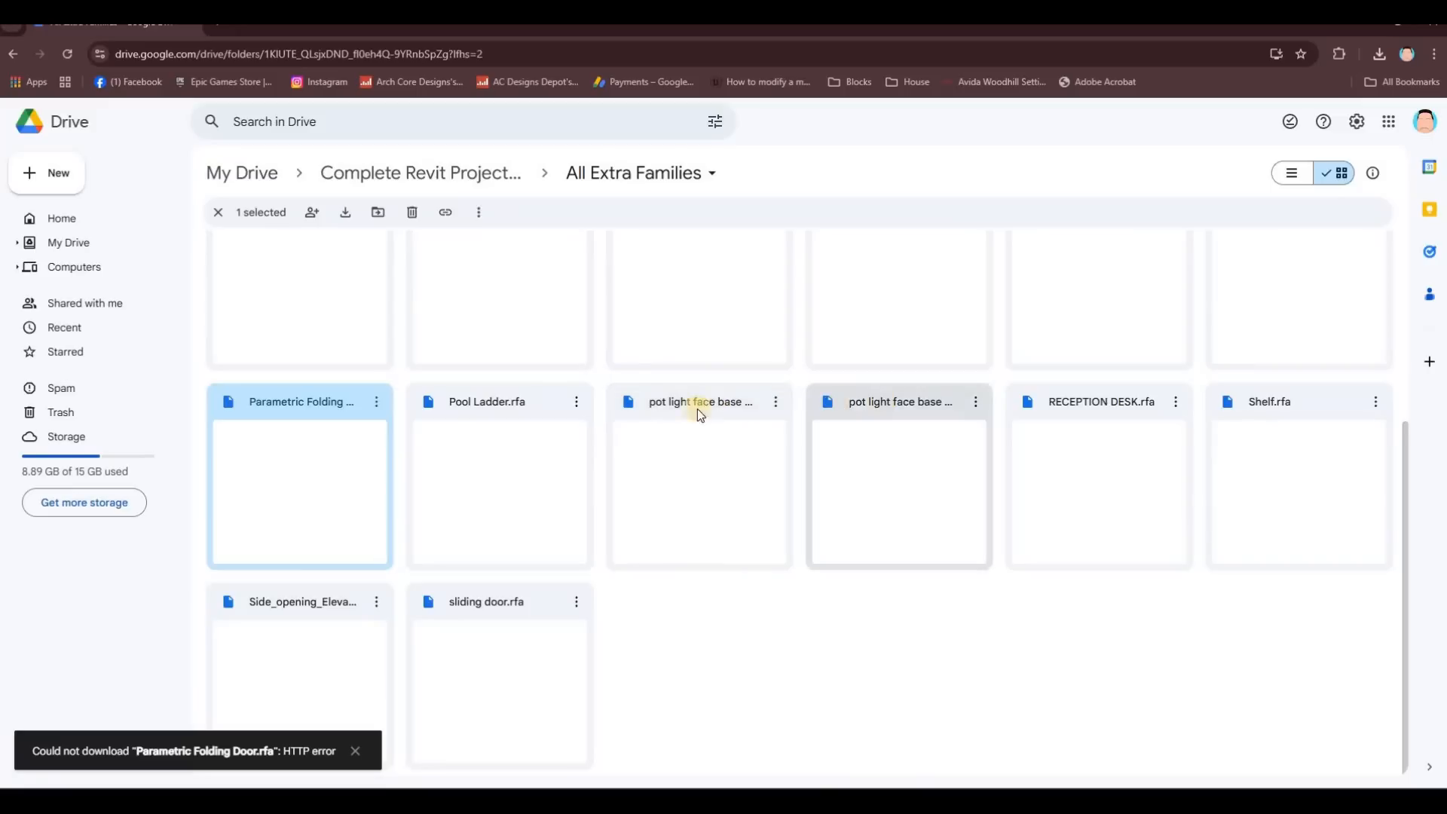
left_click(776, 403)
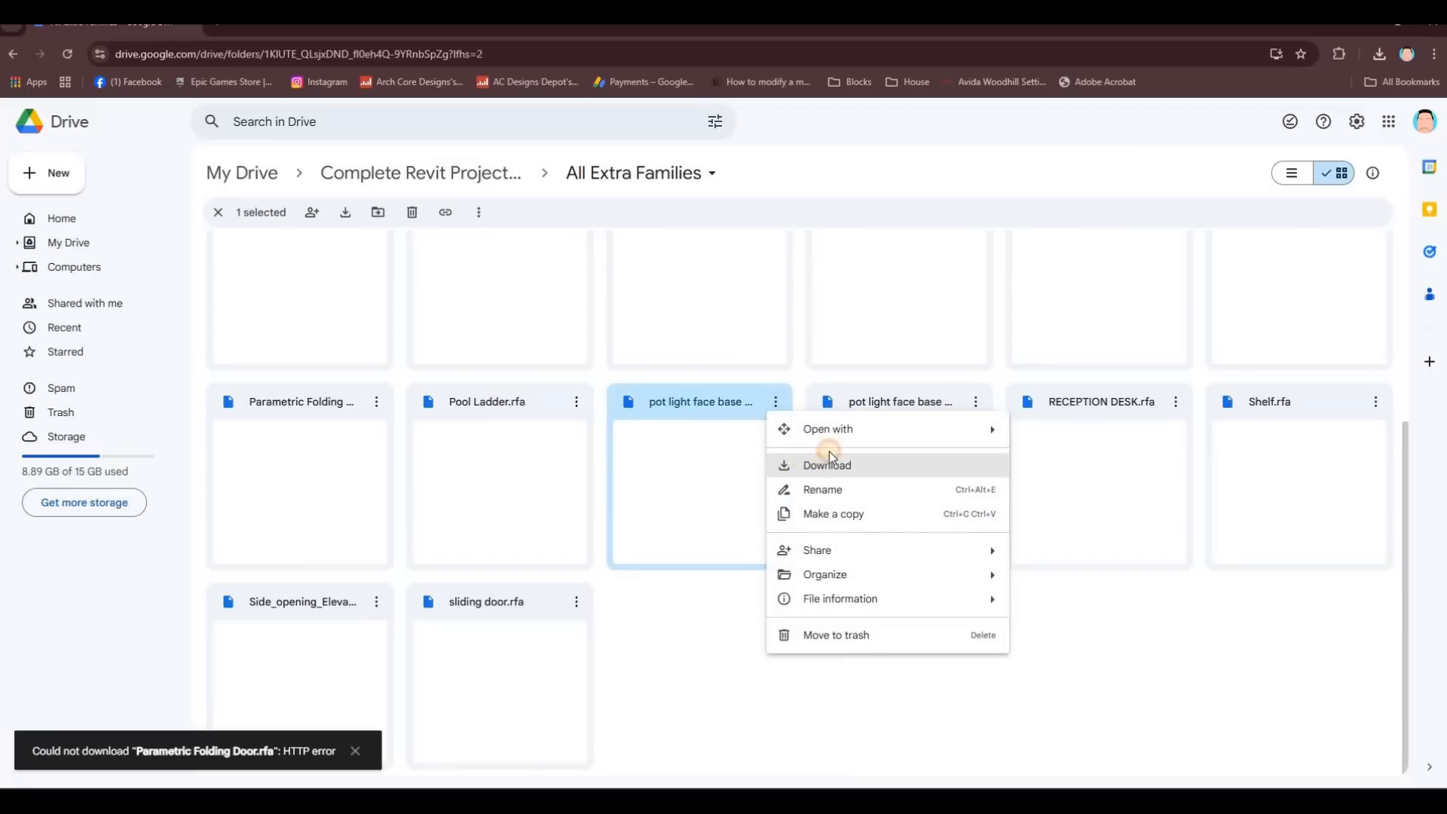
left_click(730, 415)
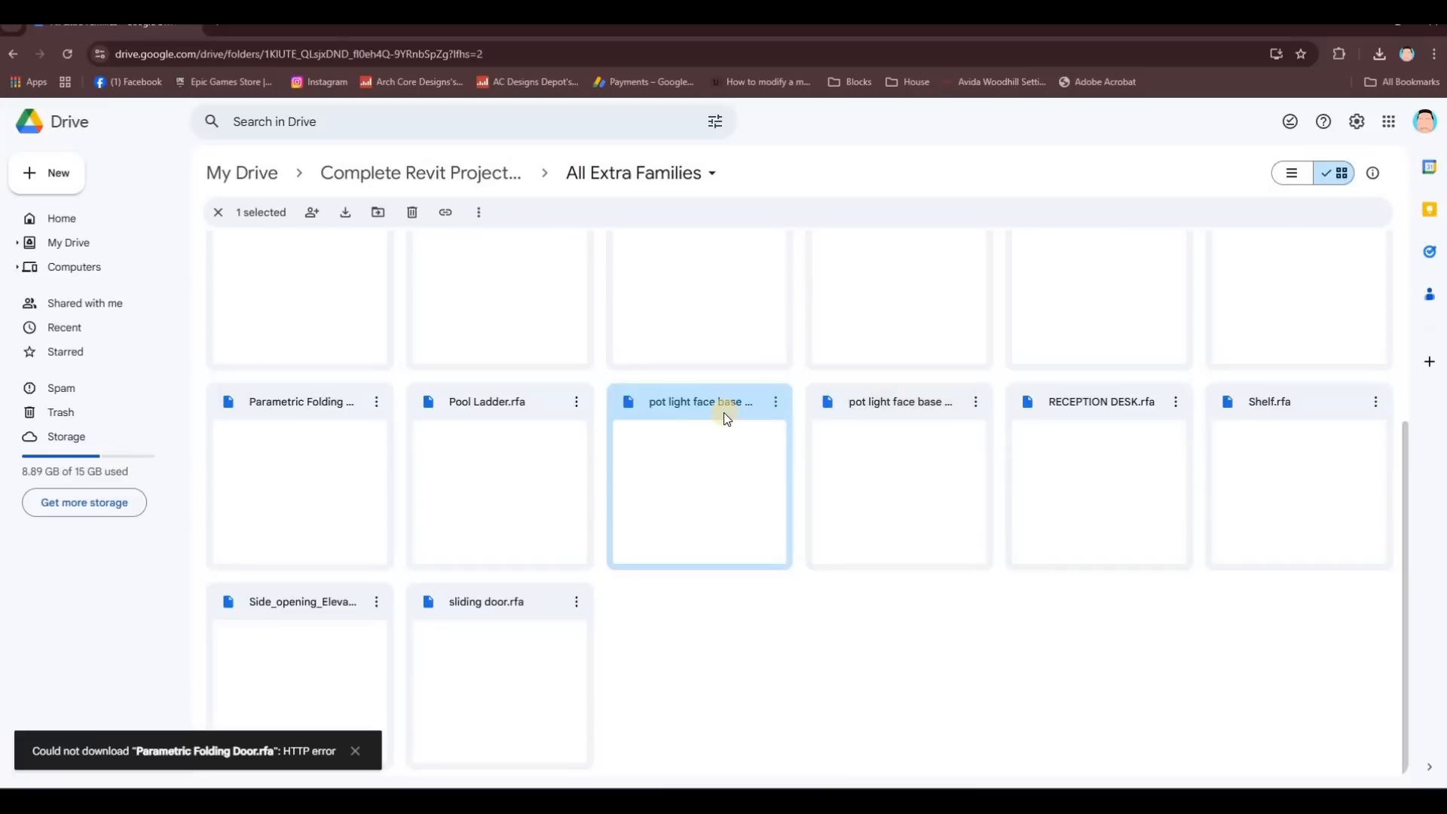
left_click(918, 407)
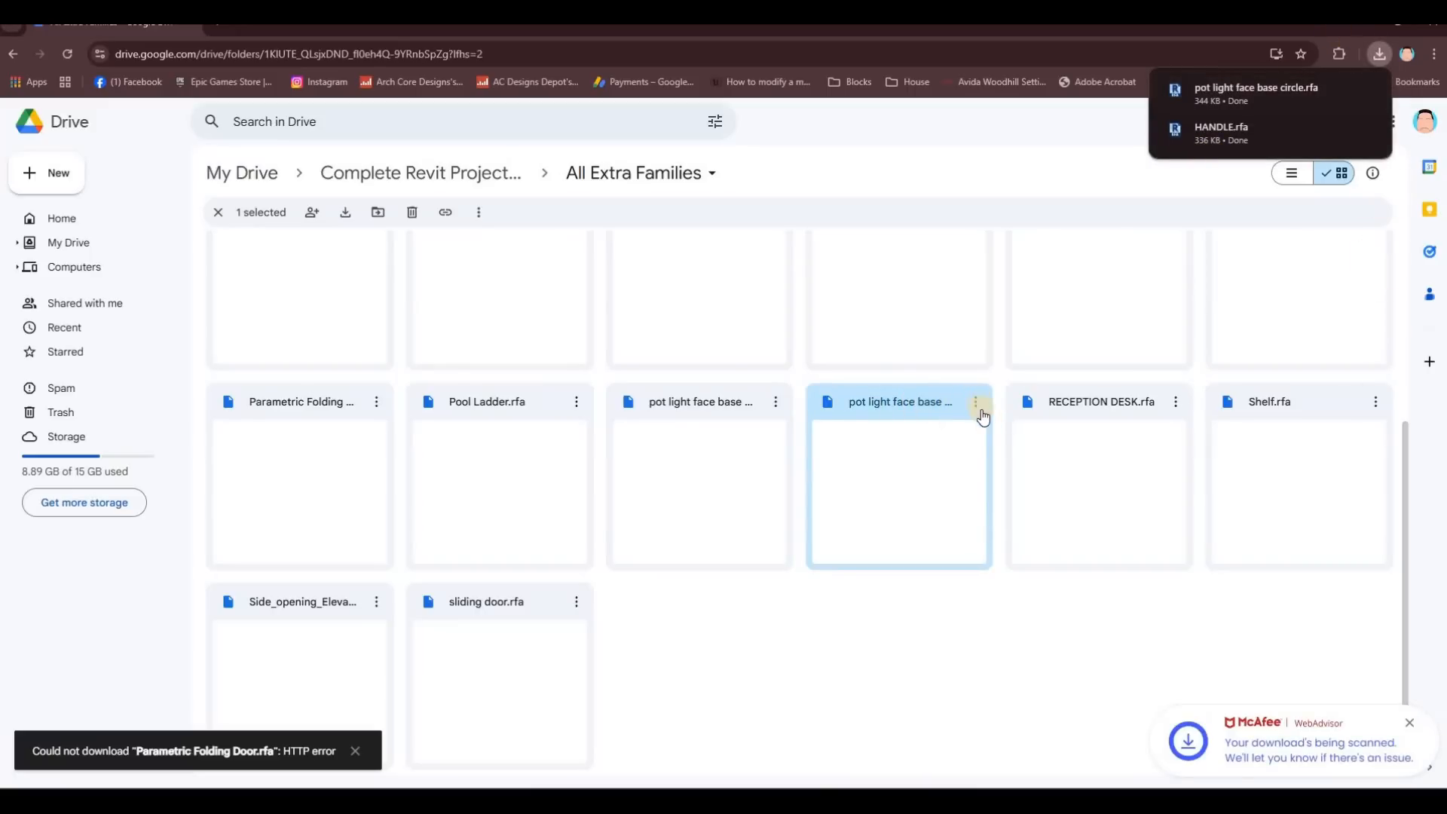
left_click(1044, 471)
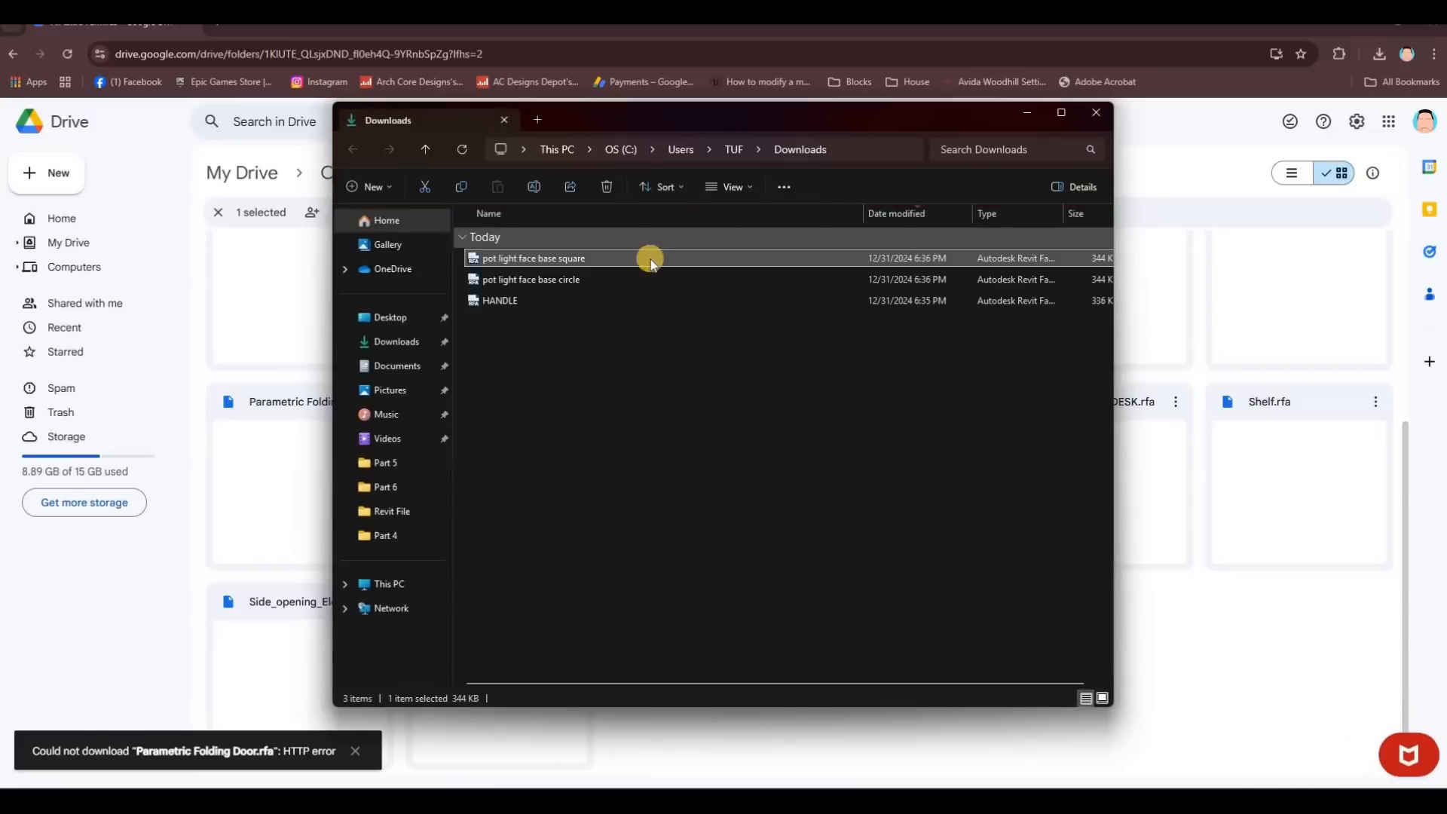
Step: Retry the Parametric Folding Door.rfa download from Drive
left_click_drag(889, 118, 1166, 203)
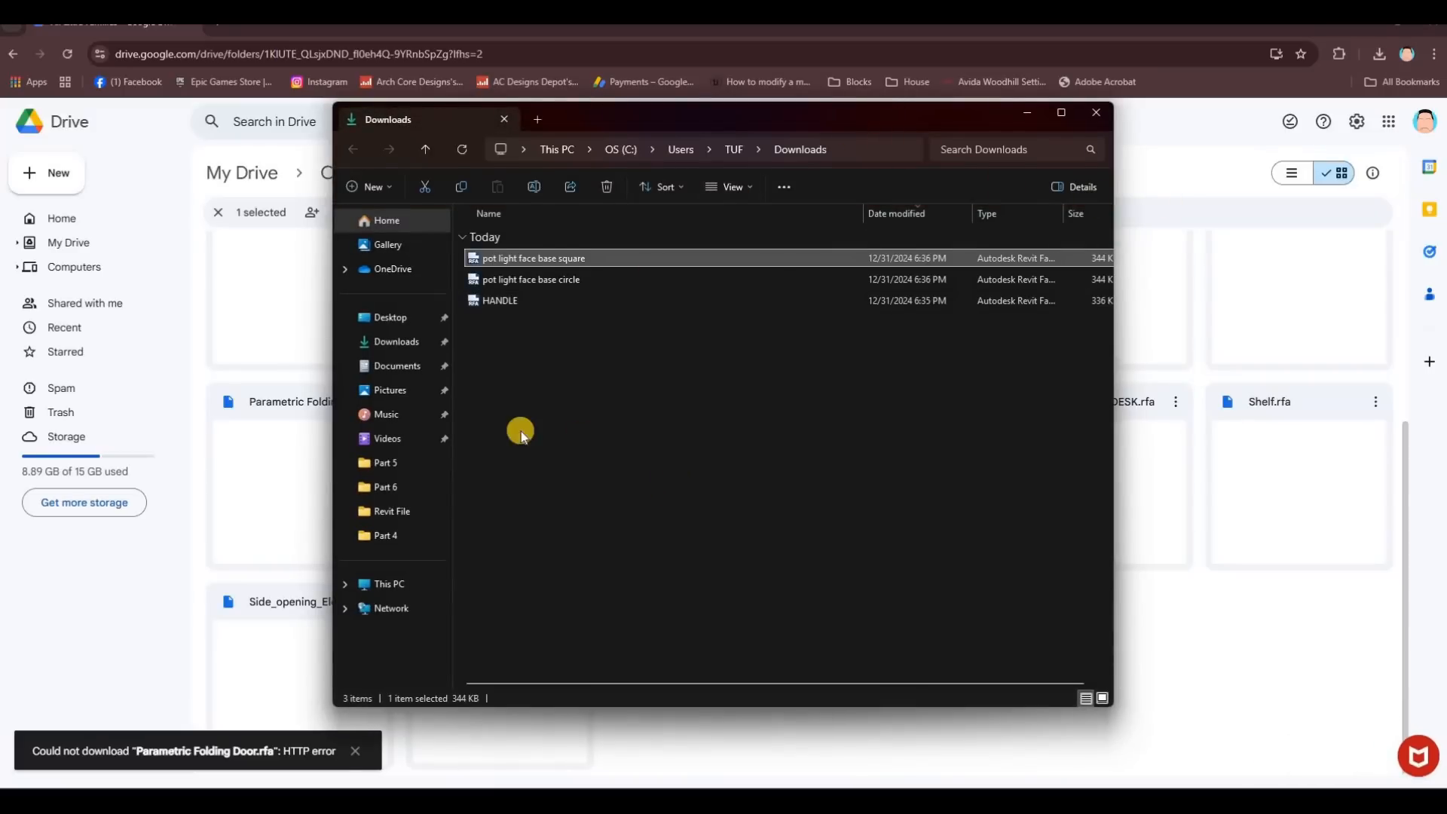
scroll(346, 604, "up", 3)
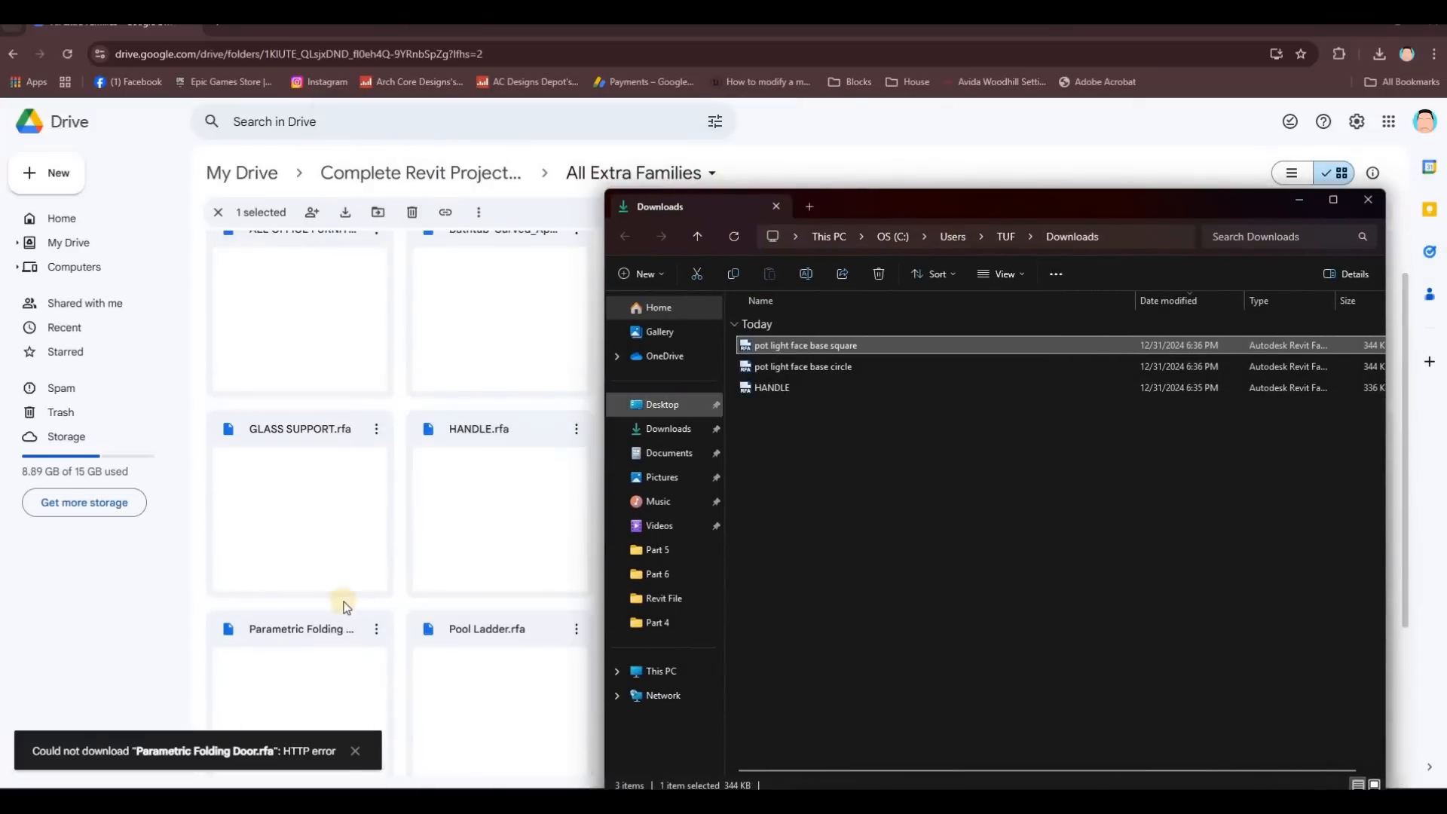
scroll(434, 417, "down", 3)
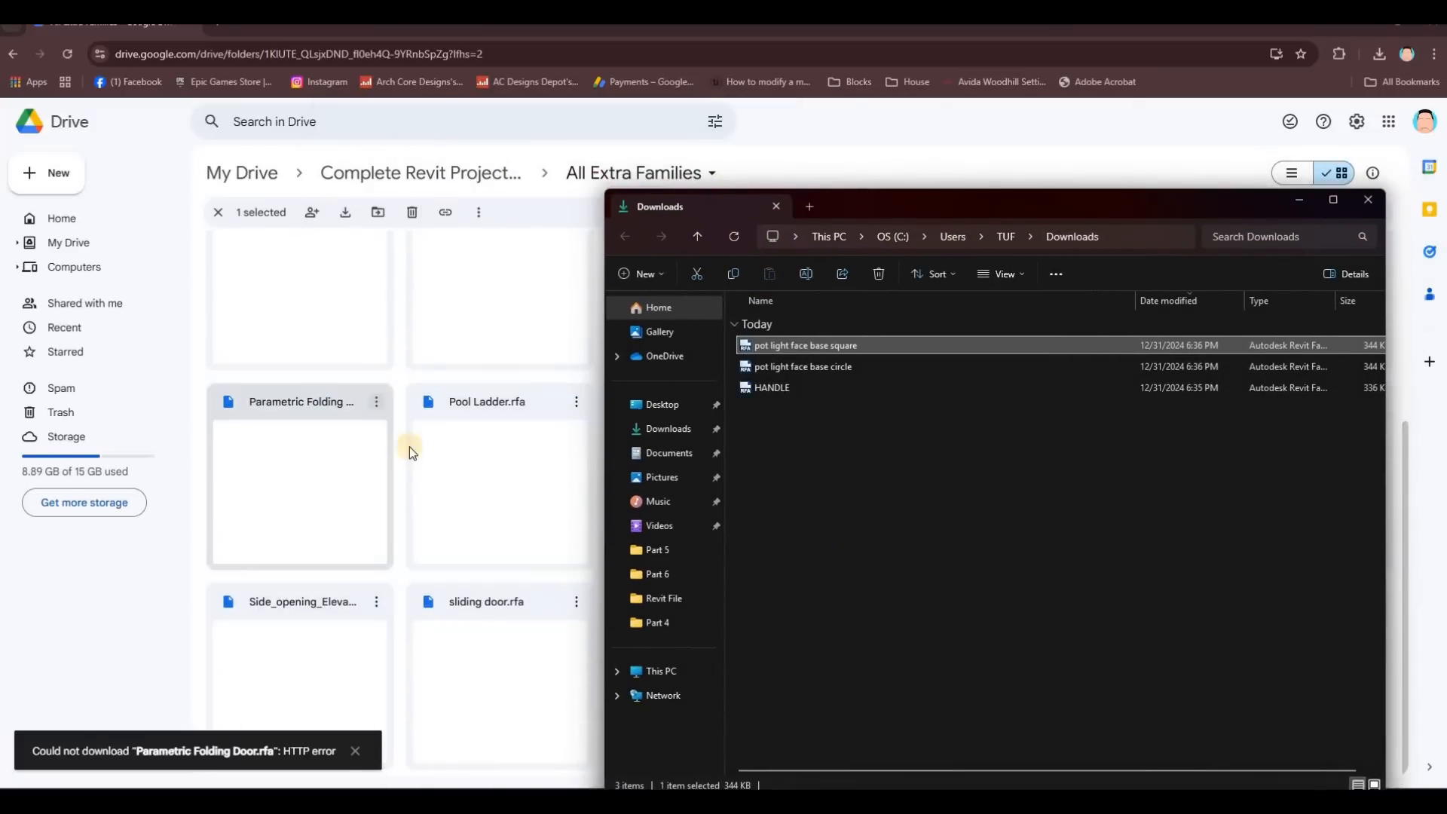
left_click(377, 402)
left_click(588, 466)
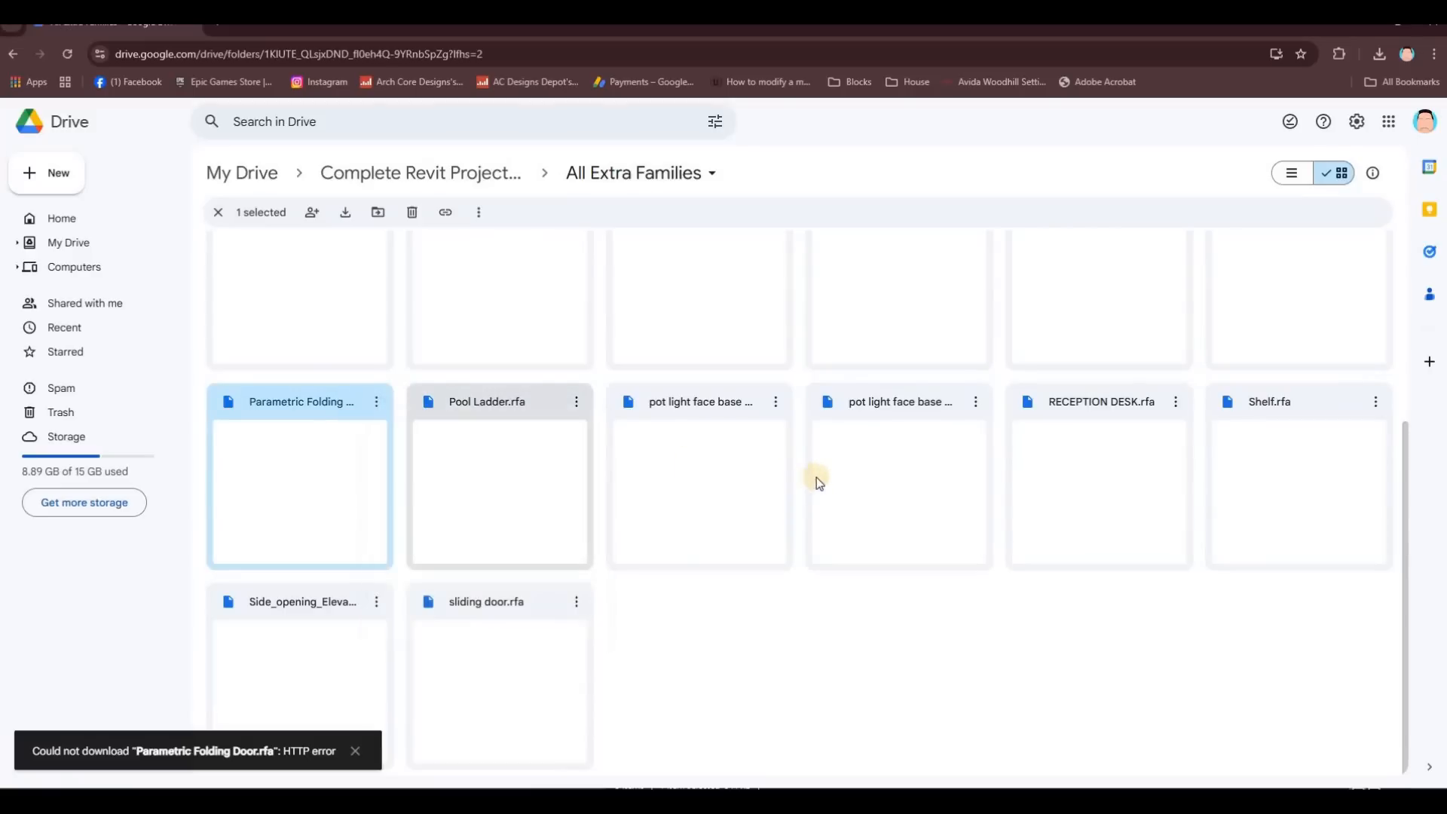
Step: Download the Main Door.rfa family
scroll(979, 477, "up", 3)
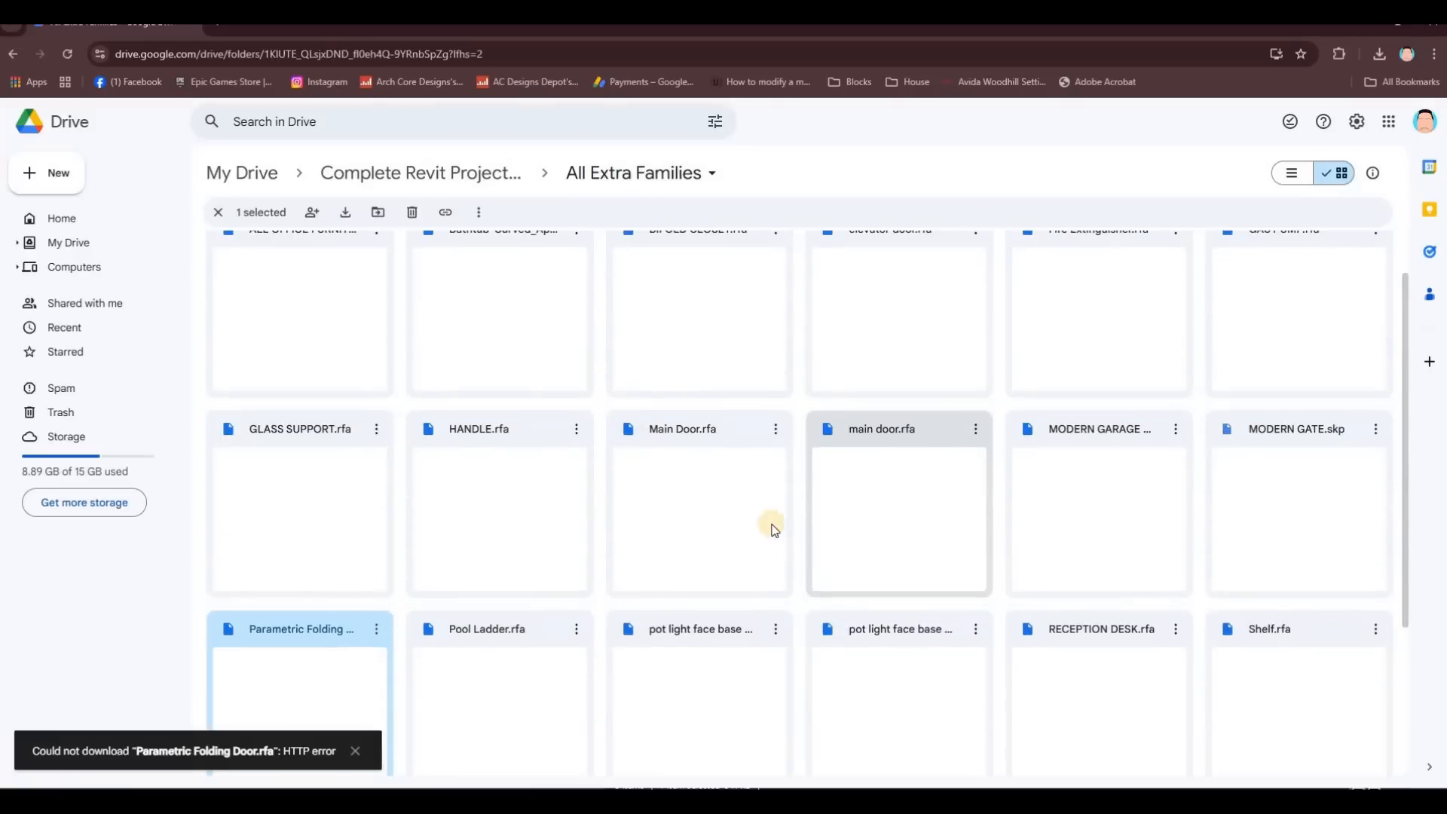
scroll(848, 499, "up", 1)
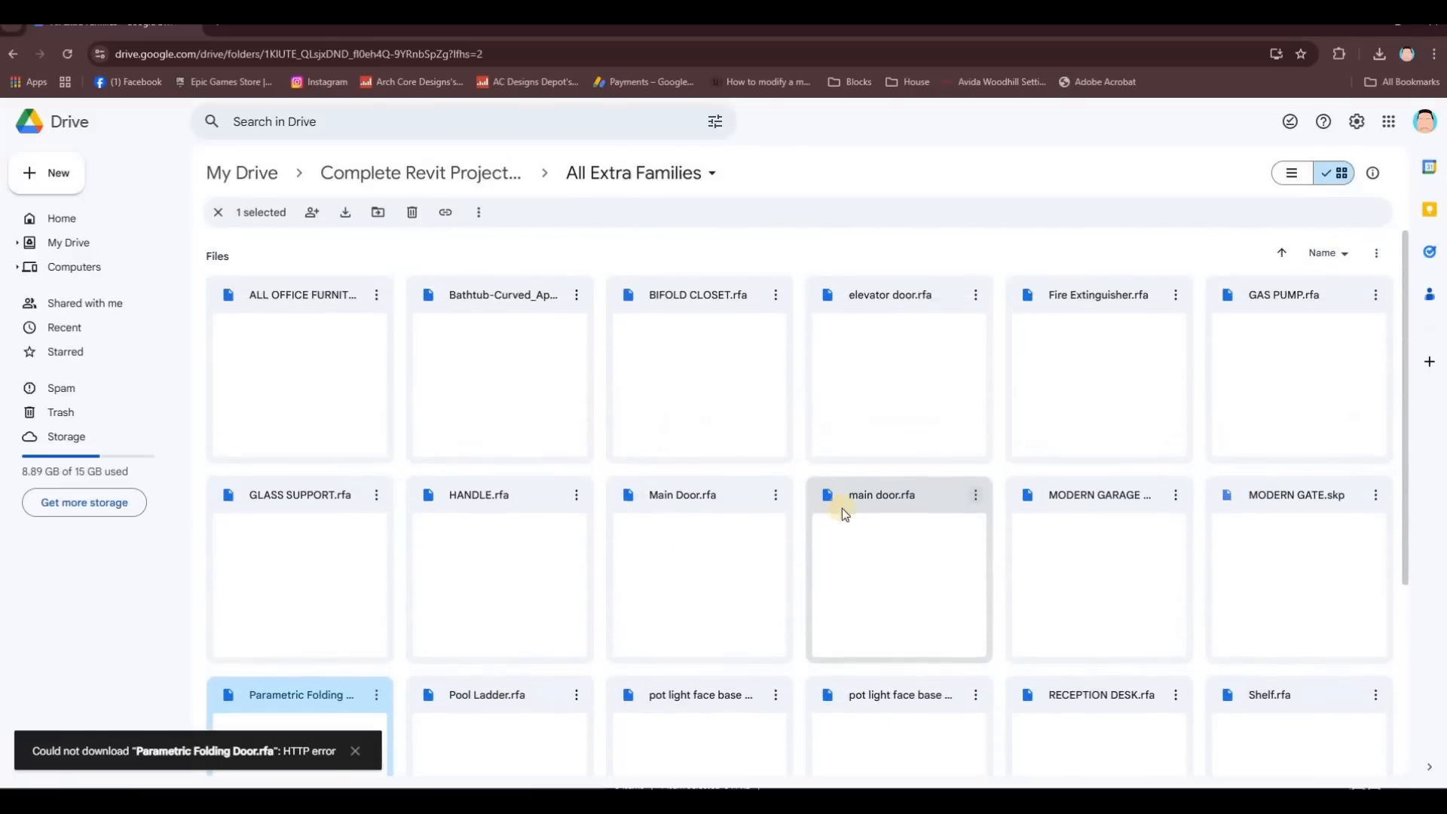
left_click(777, 498)
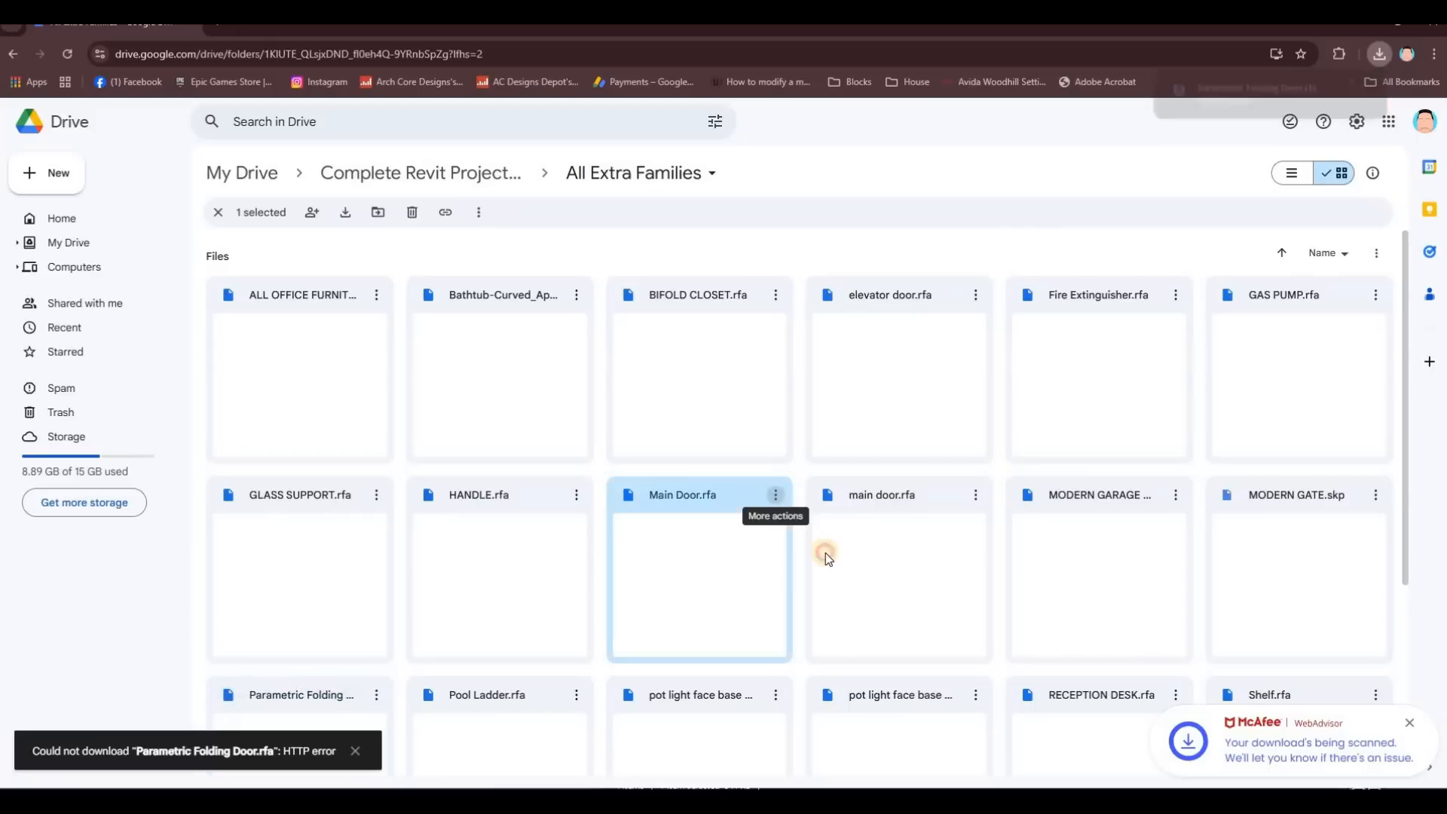
left_click(827, 559)
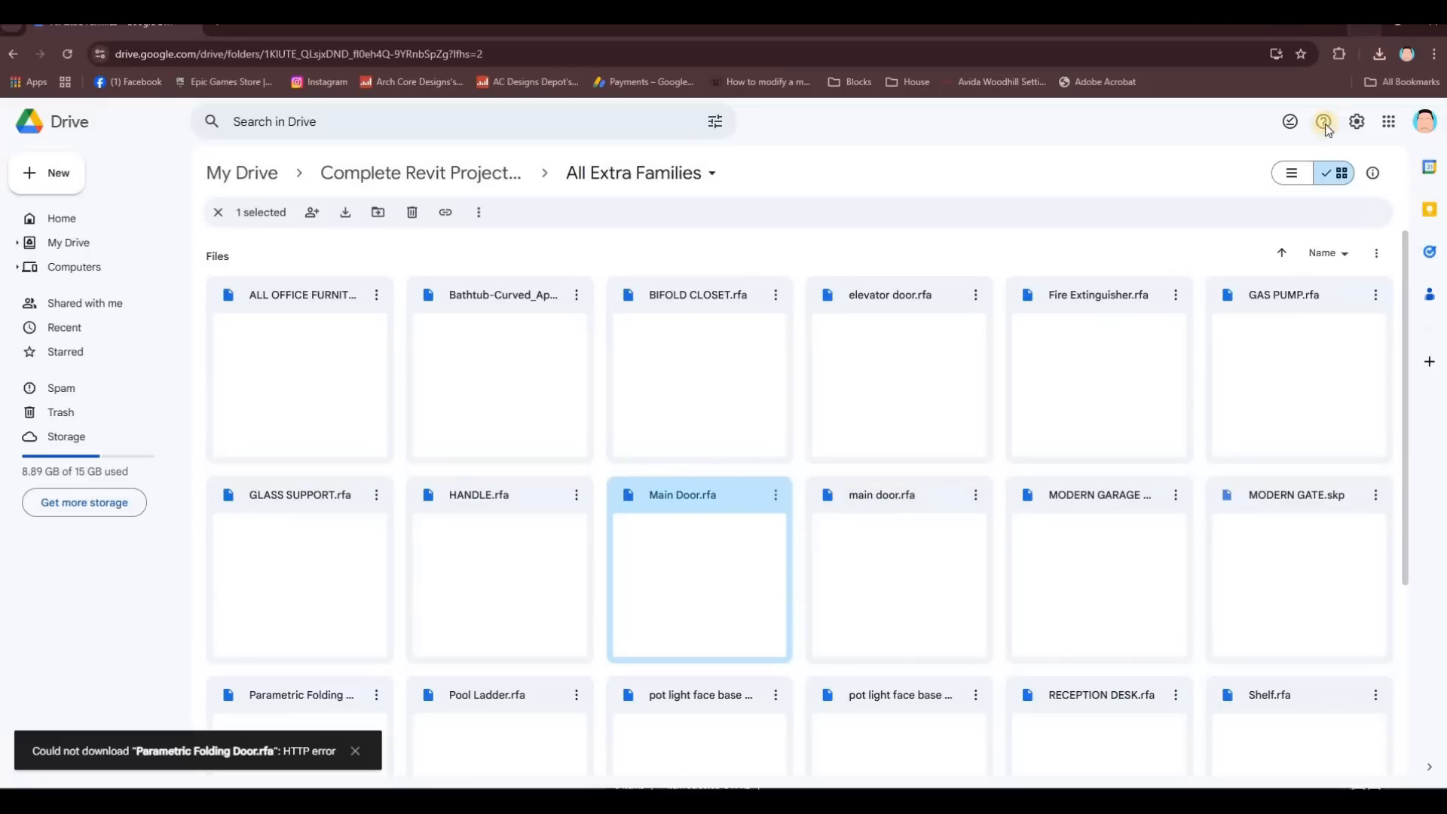
Step: Reveal Main Door in the Downloads folder from the download history and return to Revit
left_click(1380, 54)
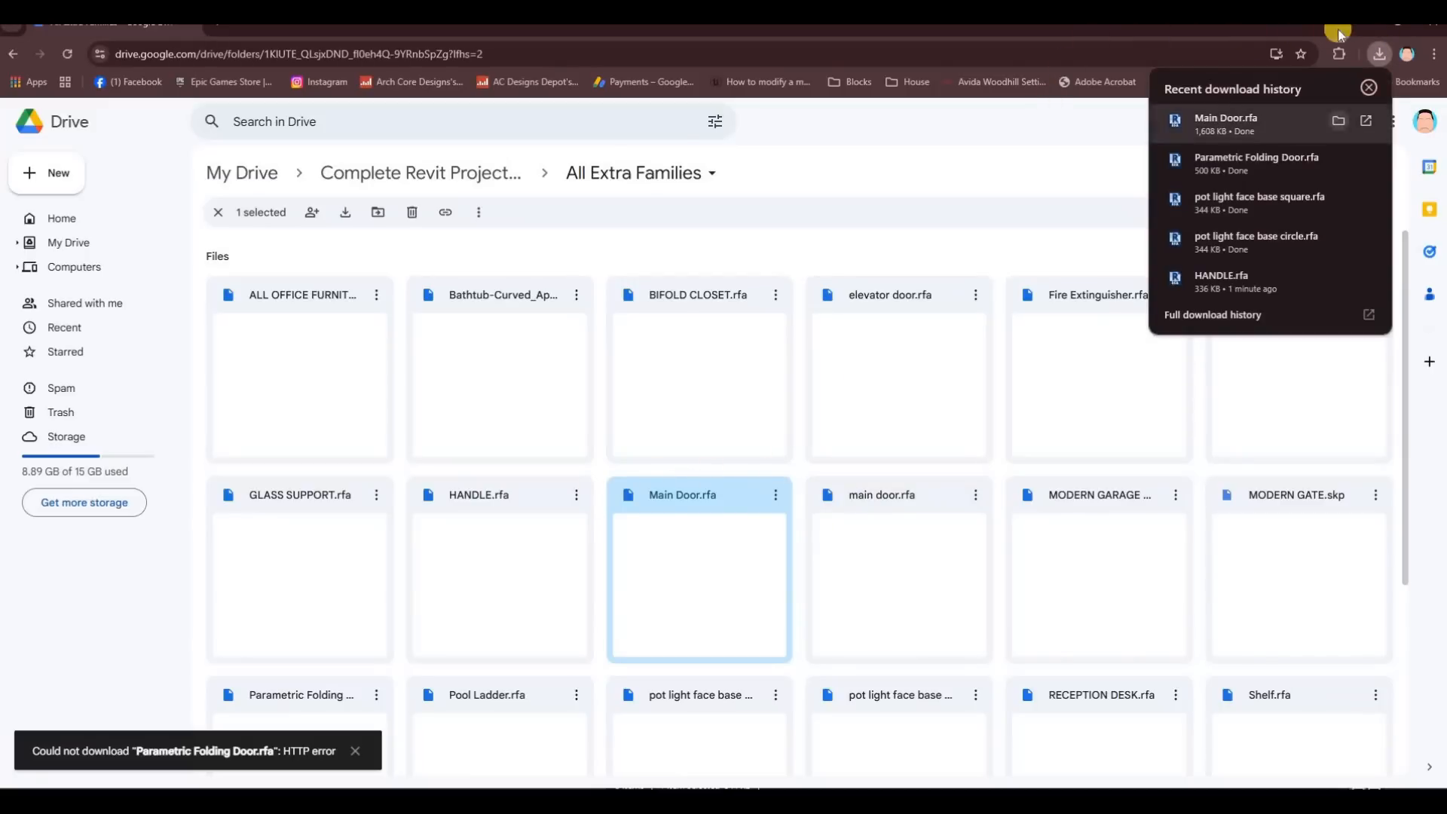
left_click(1338, 121)
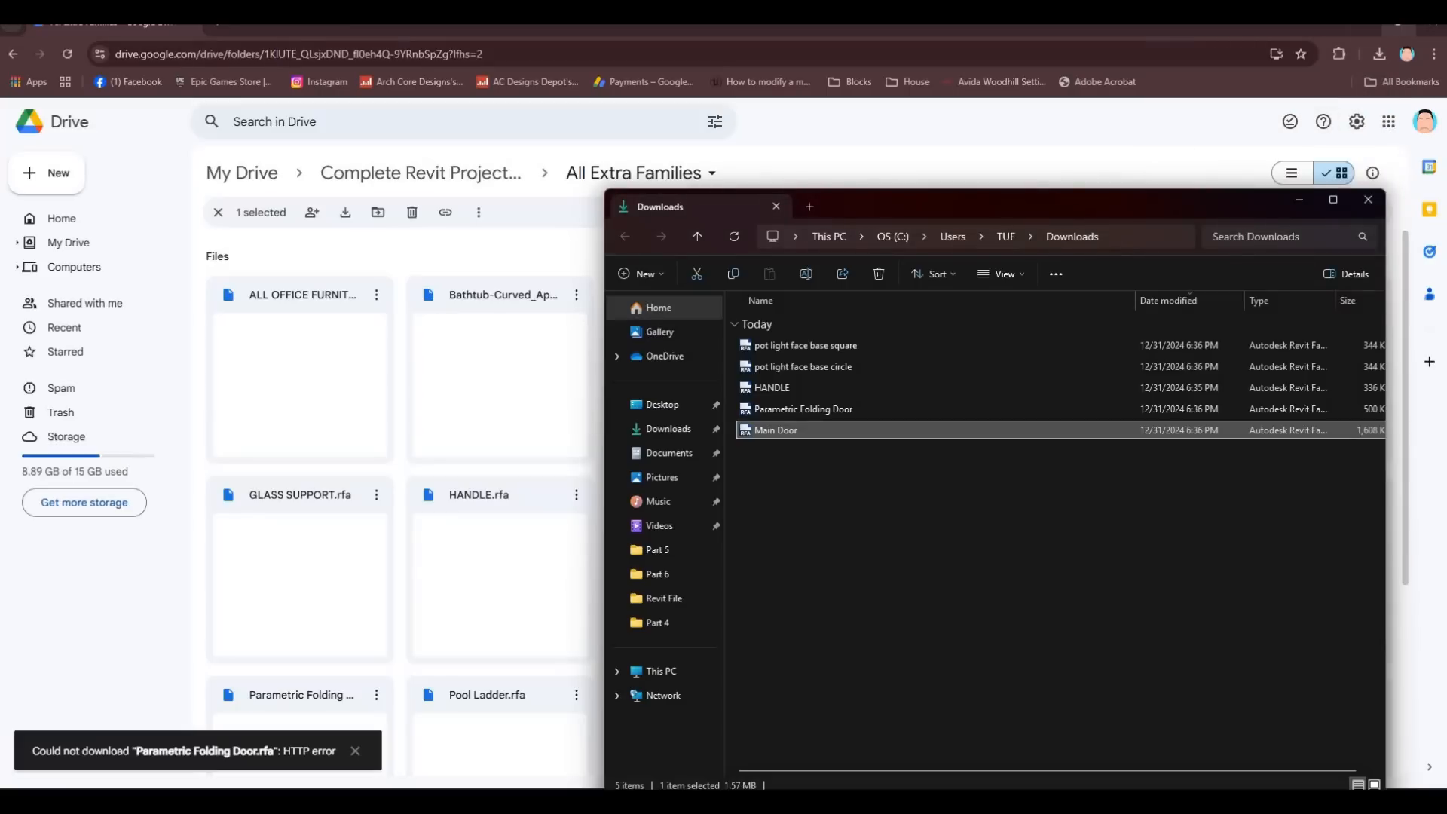
left_click(1300, 200)
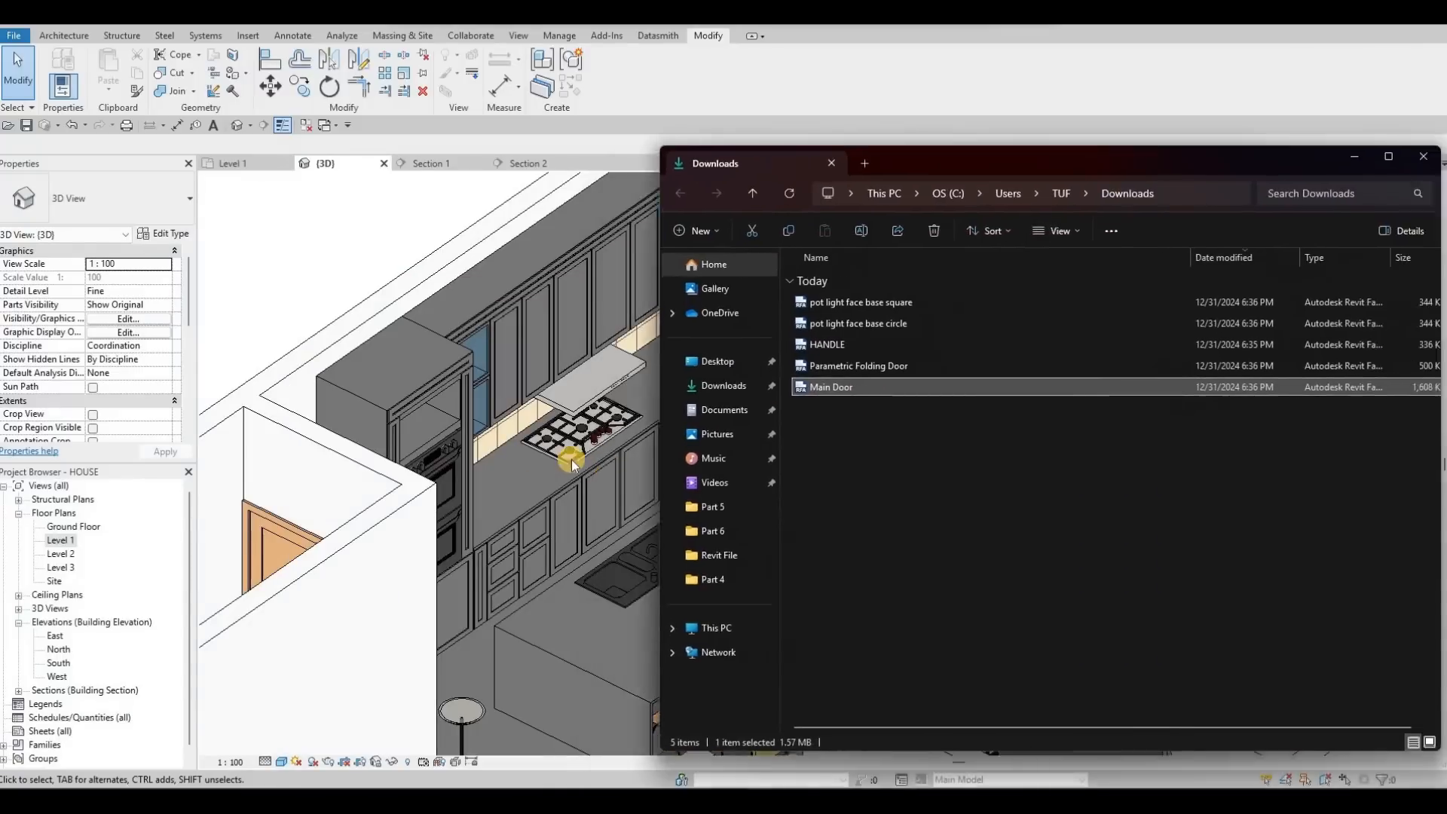
Step: Arrange the Revit, Drive and Downloads windows and open the Level 1 floor plan
scroll(579, 447, "down", 2)
left_click(1018, 786)
middle_click_drag(724, 498, 601, 498)
mouse_move(1009, 800)
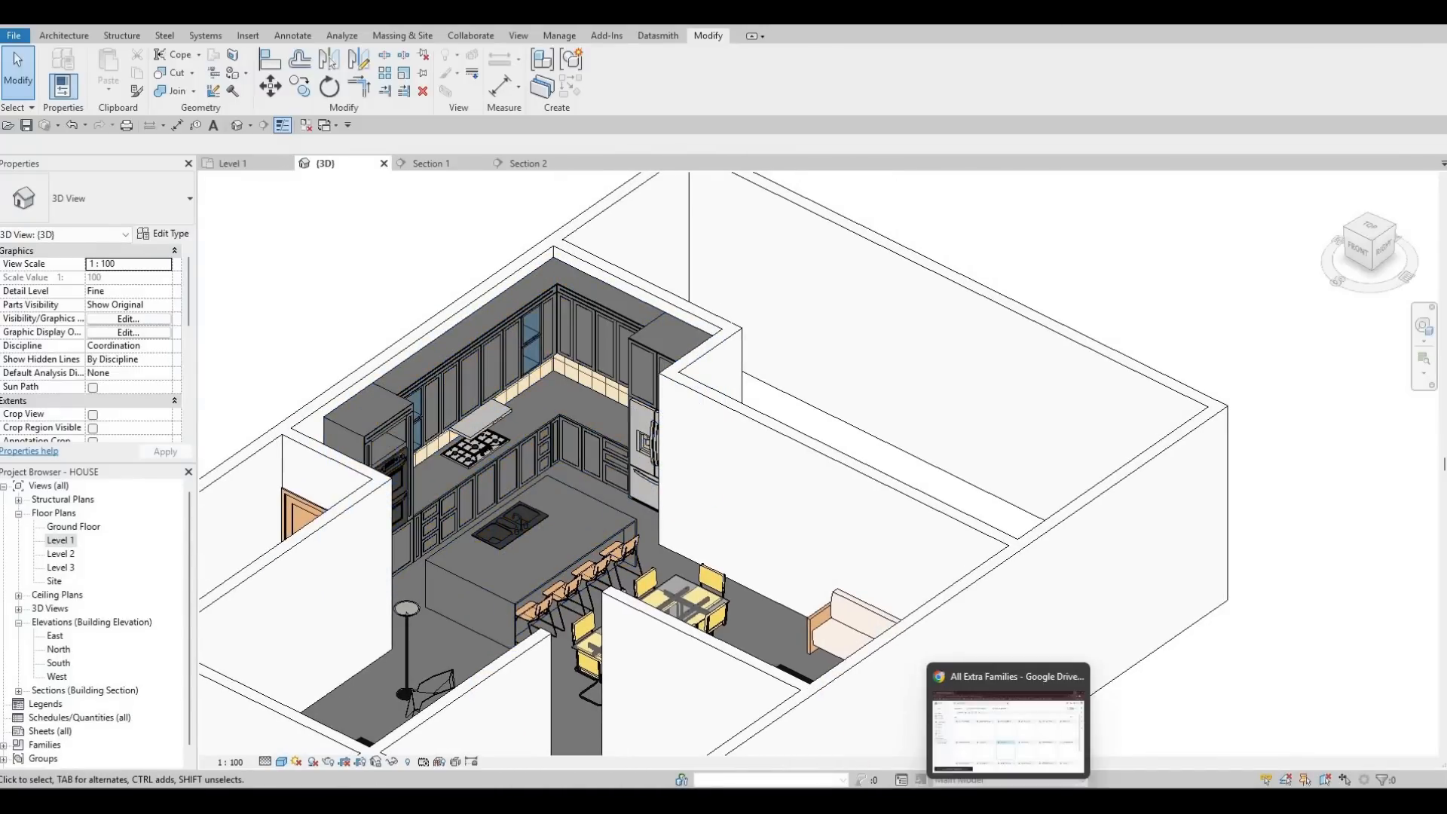
left_click(1009, 720)
left_click(1009, 801)
mouse_move(808, 801)
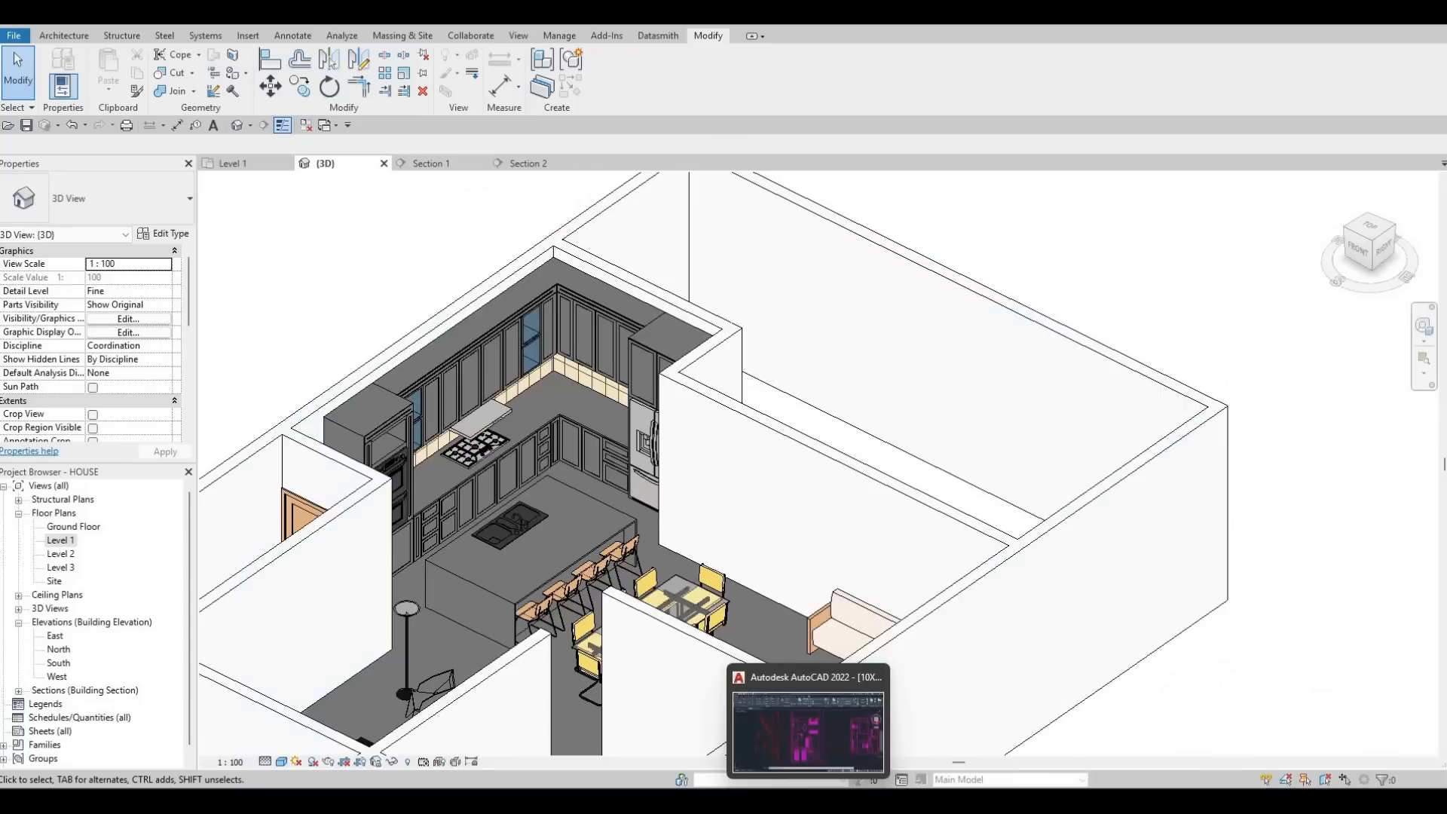
left_click(716, 801)
left_click(812, 748)
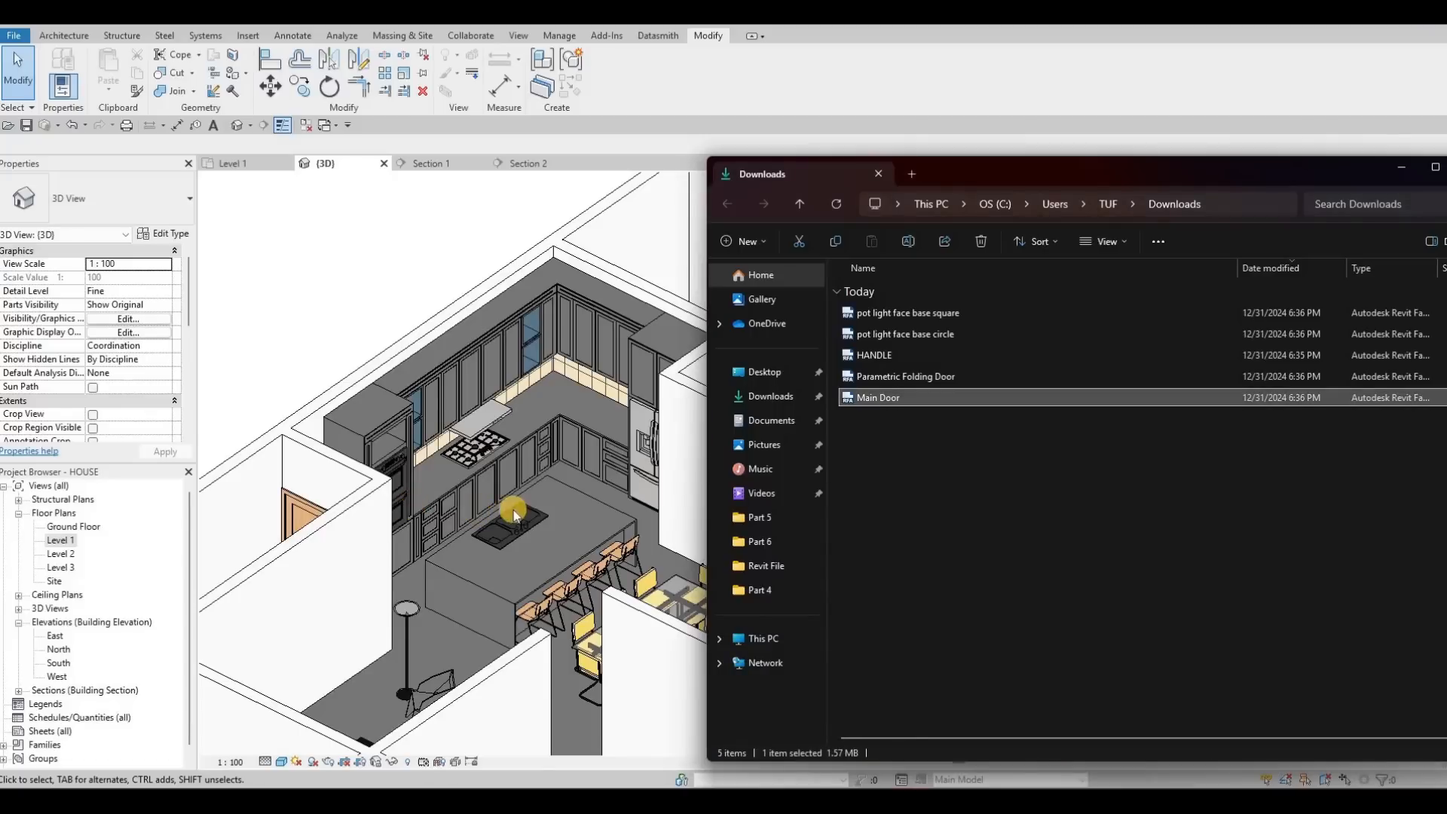
left_click(413, 501)
scroll(81, 564, "down", 3)
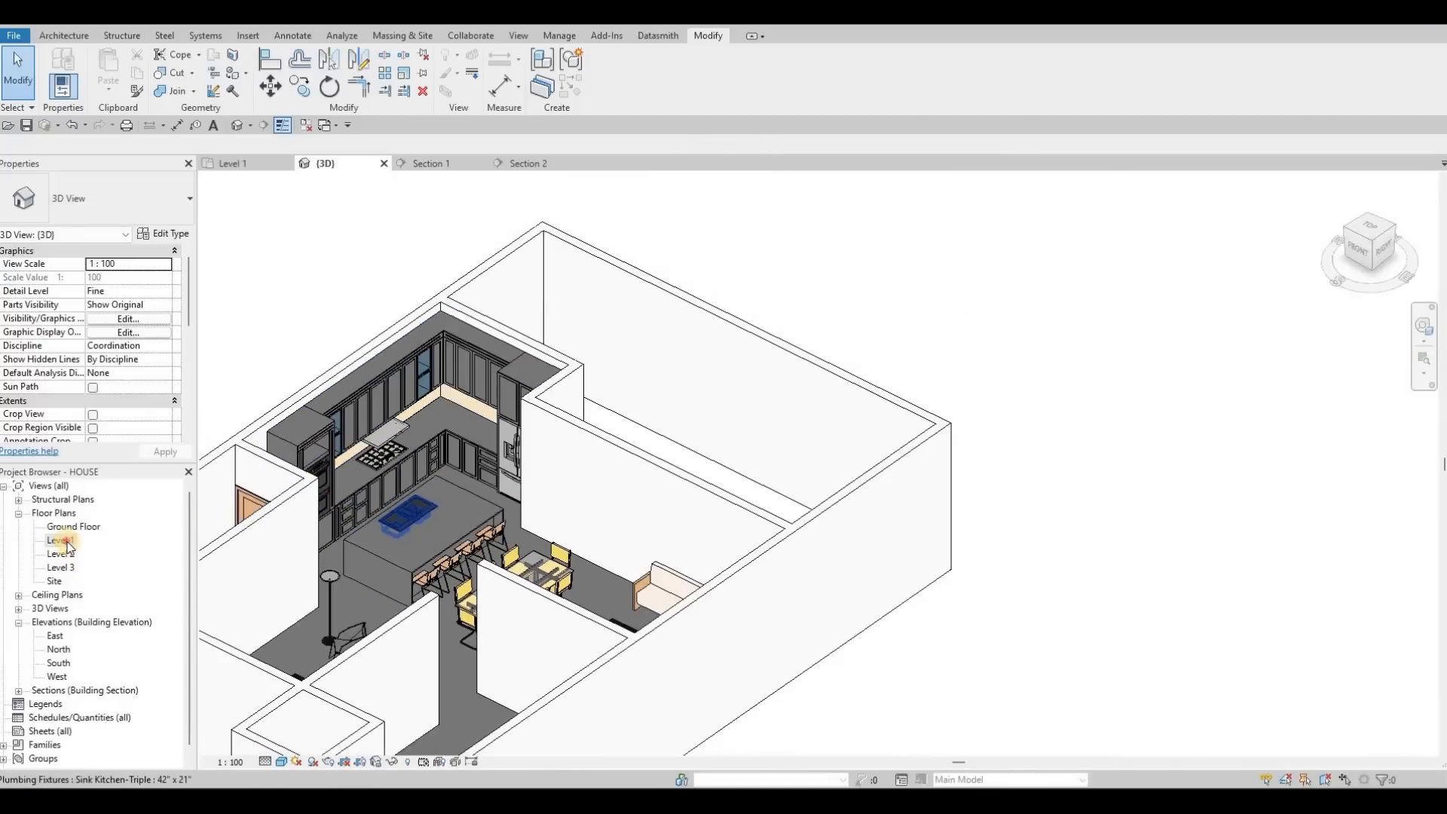
left_click(233, 164)
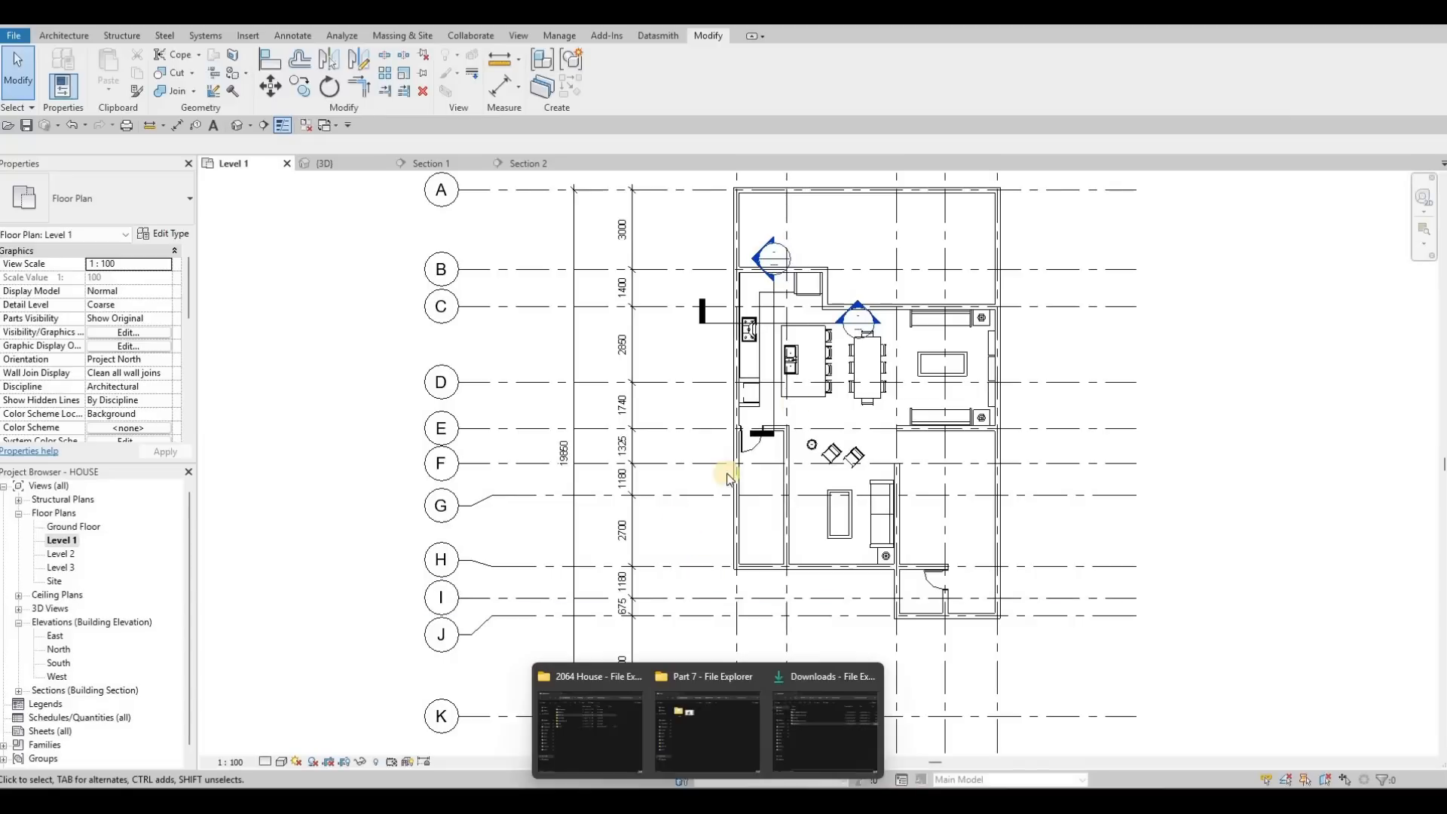
Step: Load Main Door.rfa from Downloads and place the 8' door in the lower-right wall
left_click(792, 744)
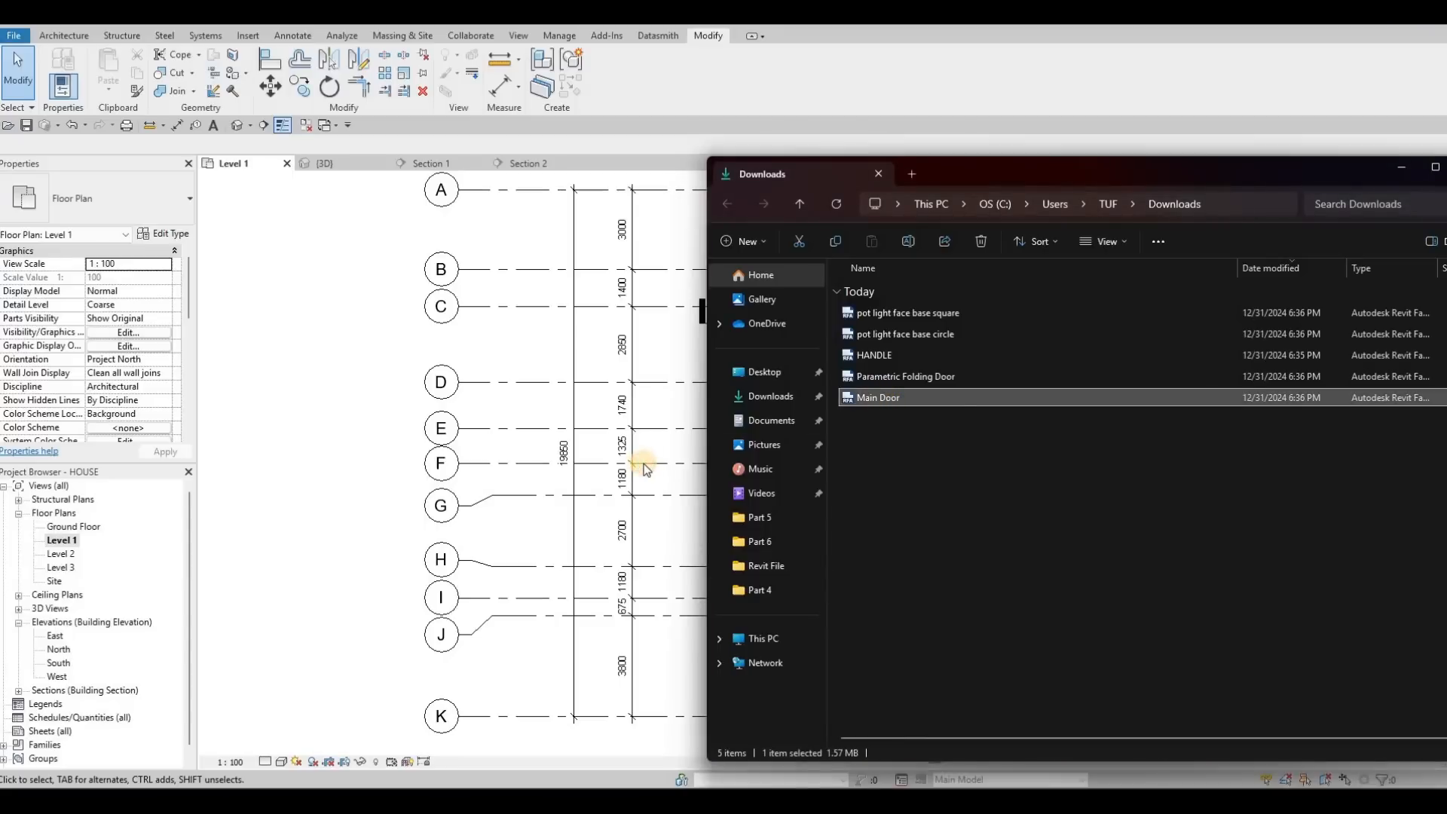
left_click_drag(647, 464, 654, 462)
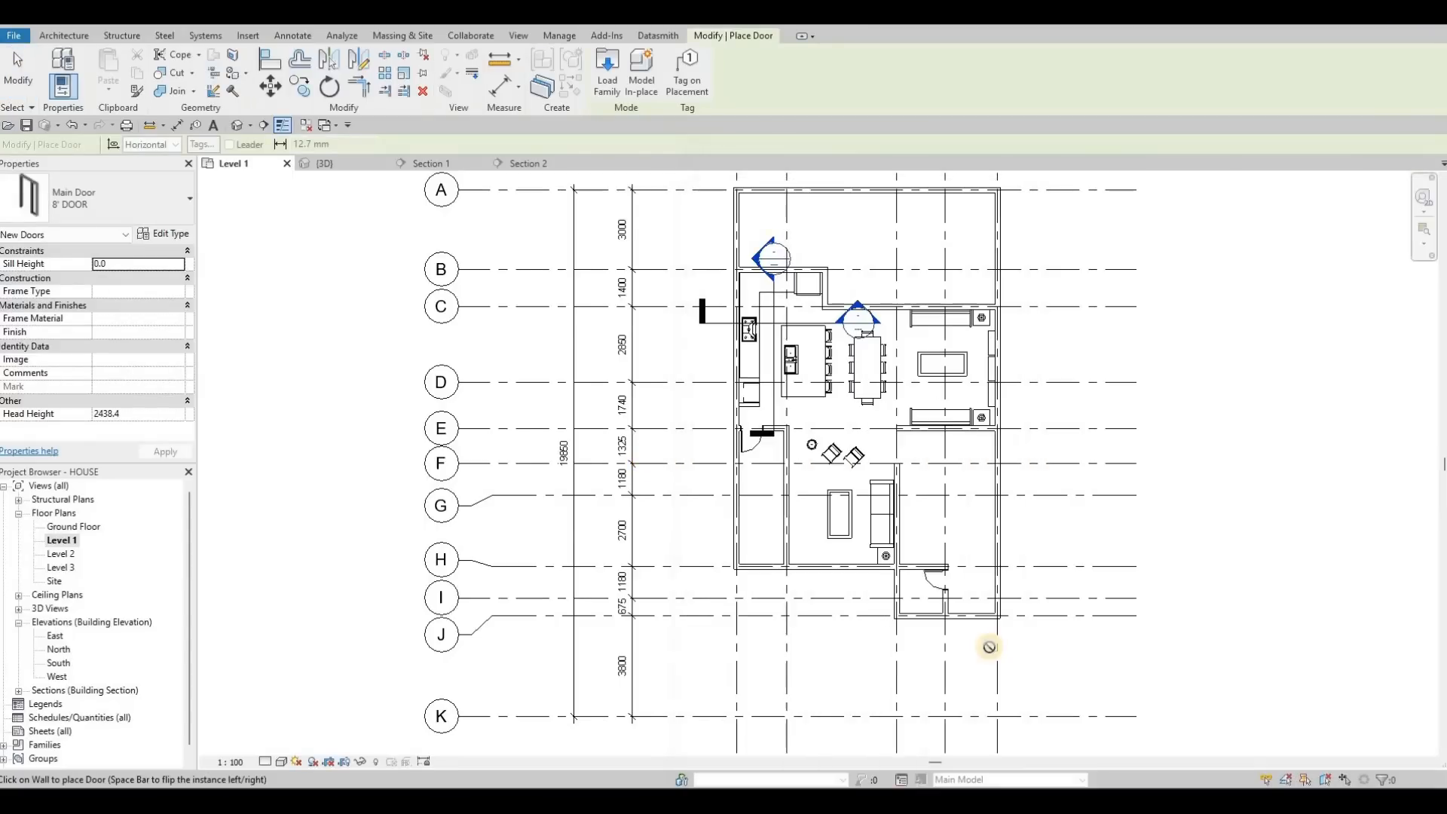
scroll(977, 668, "up", 3)
scroll(980, 669, "up", 2)
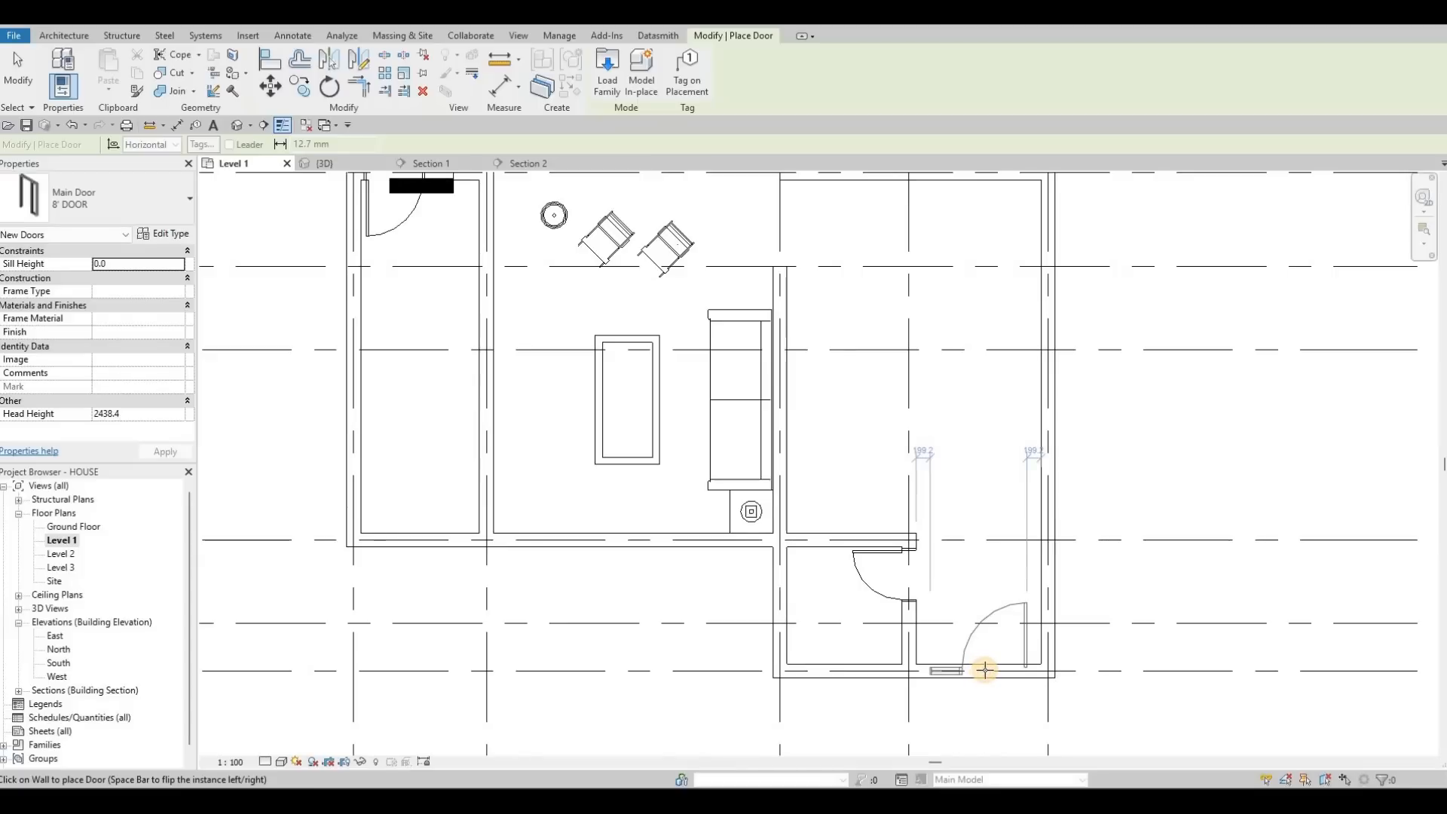
left_click(973, 667)
key("Escape")
key("Escape")
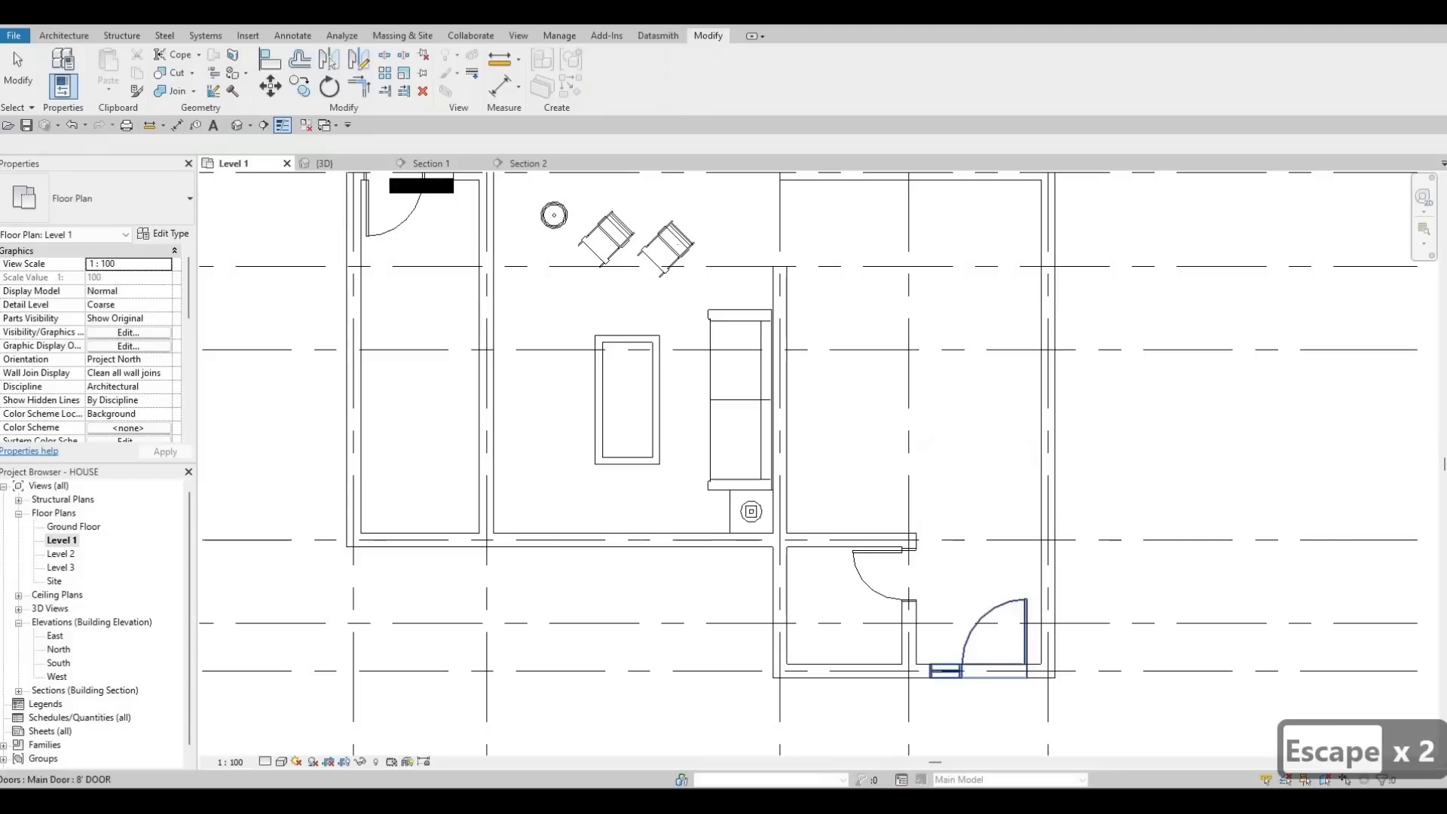
key("Escape")
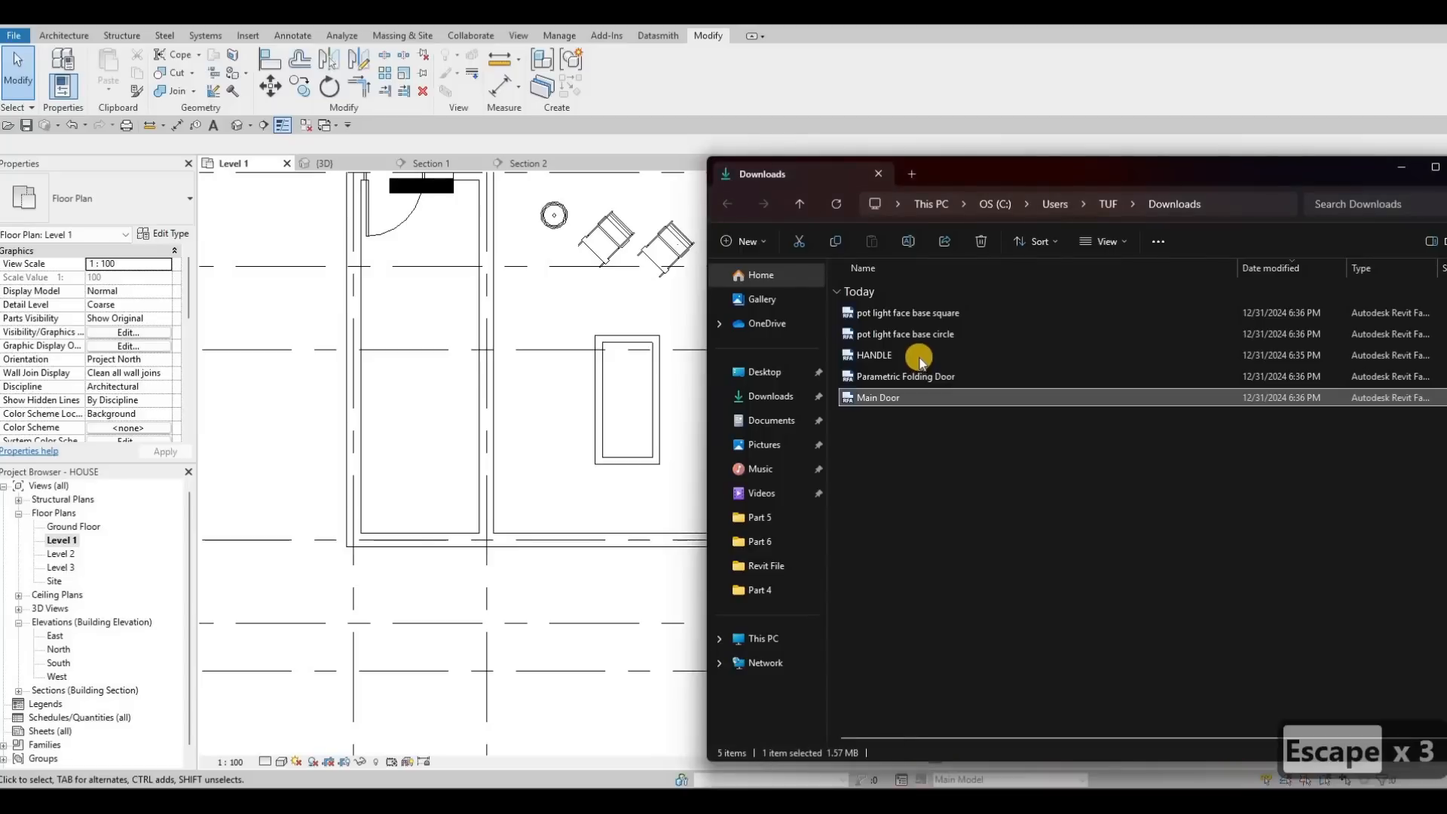
Step: Load Parametric Folding Door.rfa and place the bifold door in the dining-area wall, then select it
left_click(931, 357, "shift")
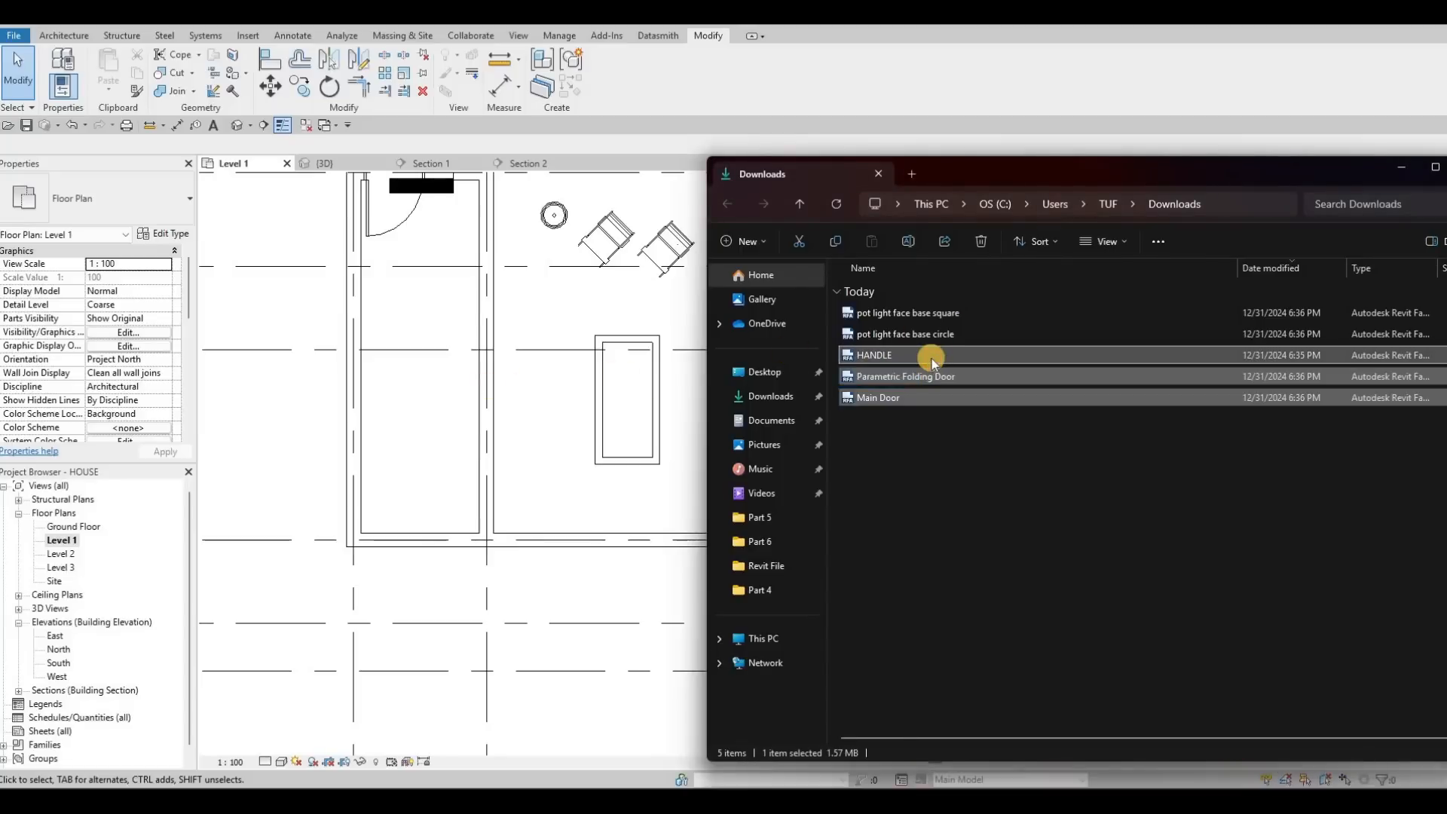
left_click(925, 376)
left_click_drag(927, 377, 614, 528)
middle_click_drag(627, 494, 632, 493)
middle_click_drag(737, 178, 667, 496)
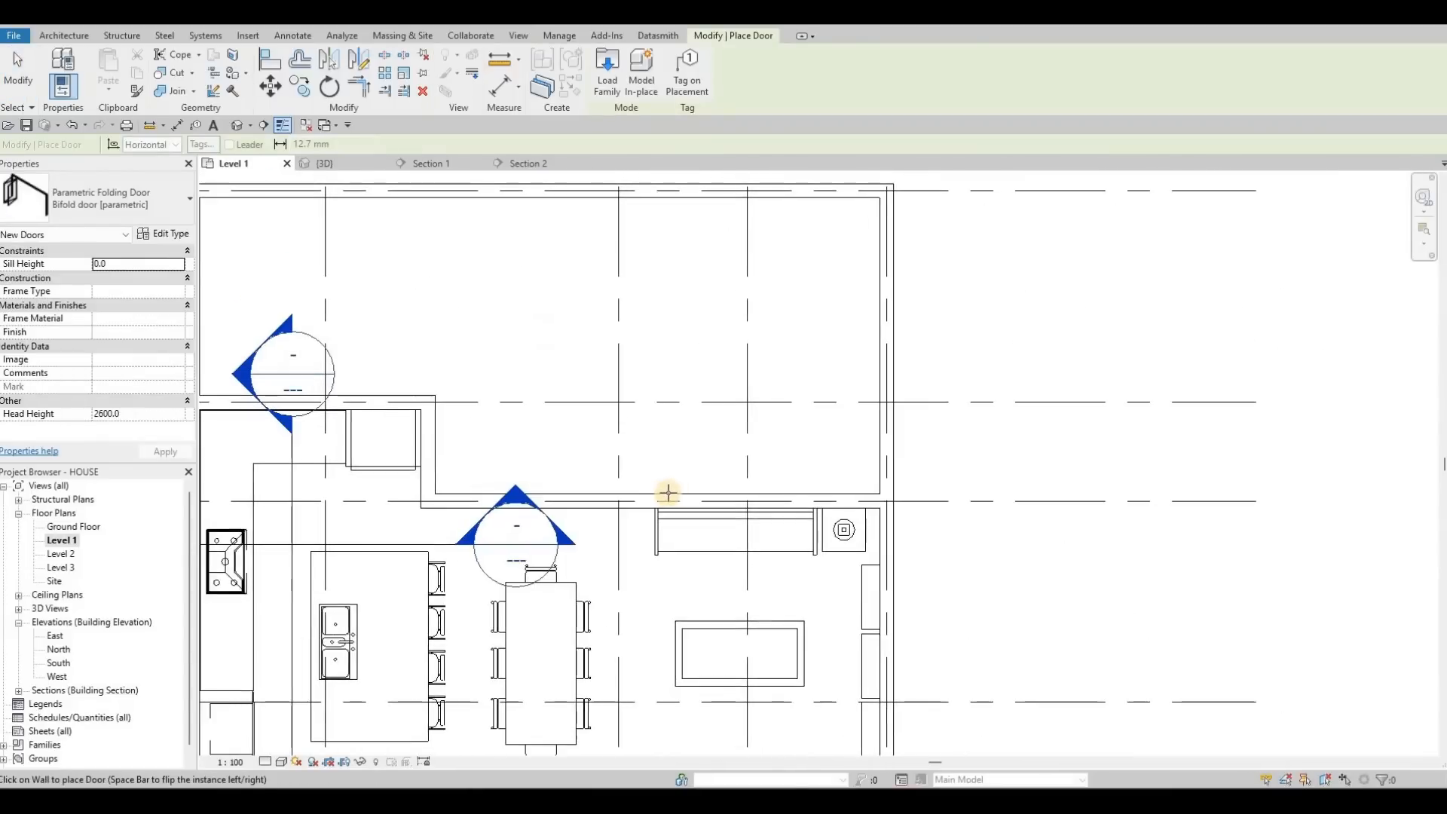
left_click(626, 504)
key("Escape")
key("Escape")
key("Escape")
left_click(513, 435)
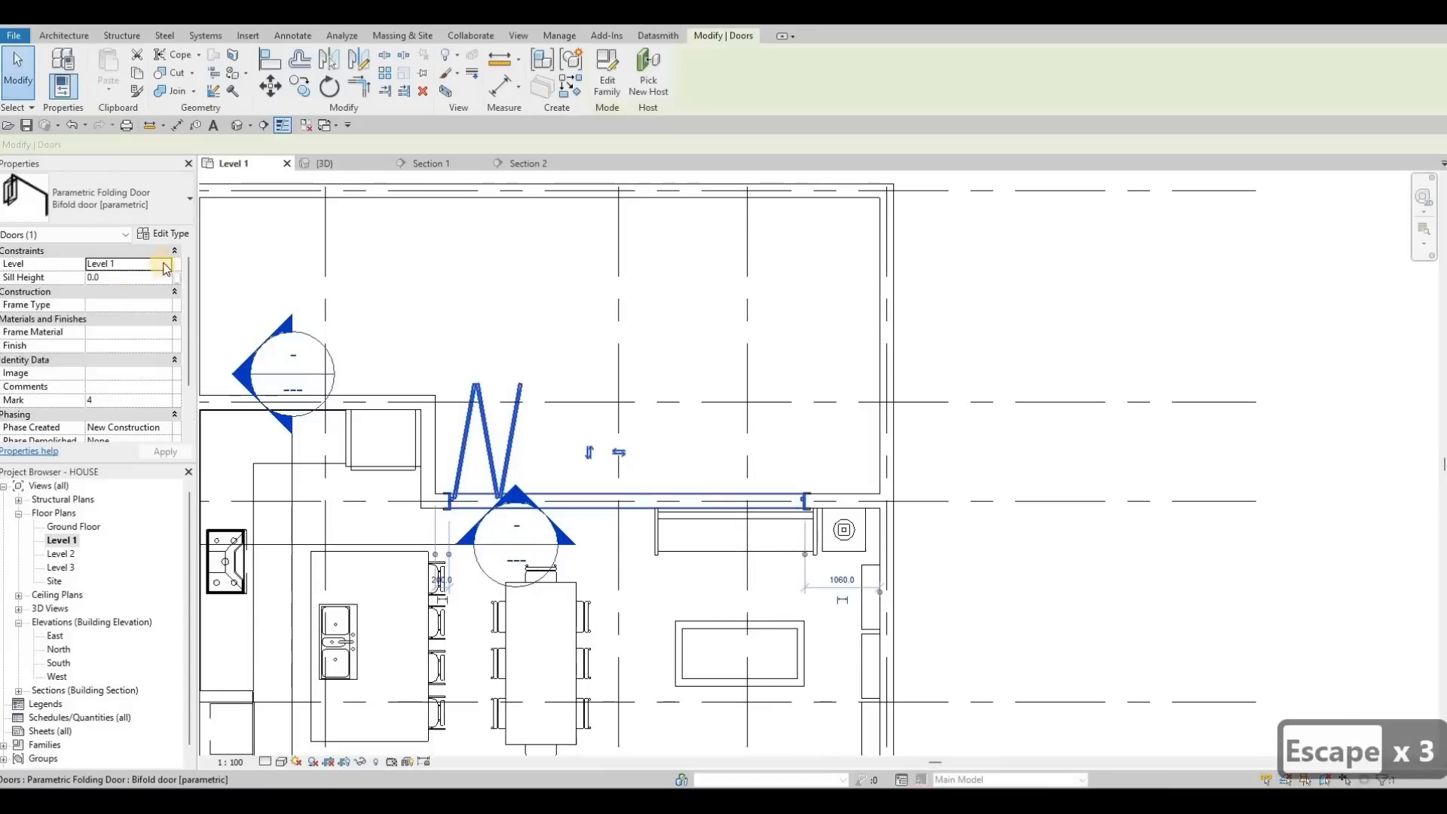
Step: Give the bifold door type 0 external offset, 4 left panels and 3000 width, and apply
left_click(167, 234)
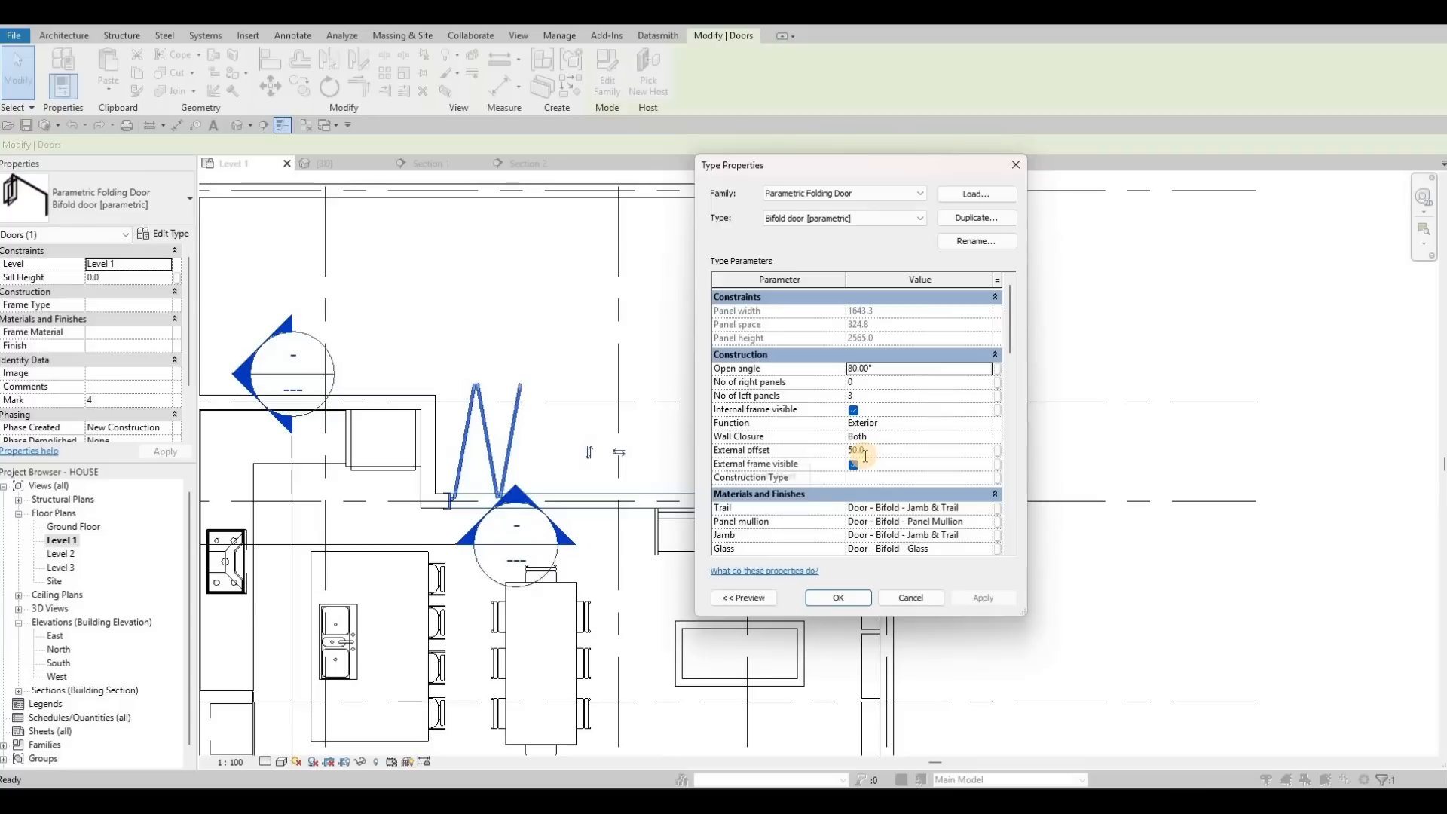
left_click(885, 450)
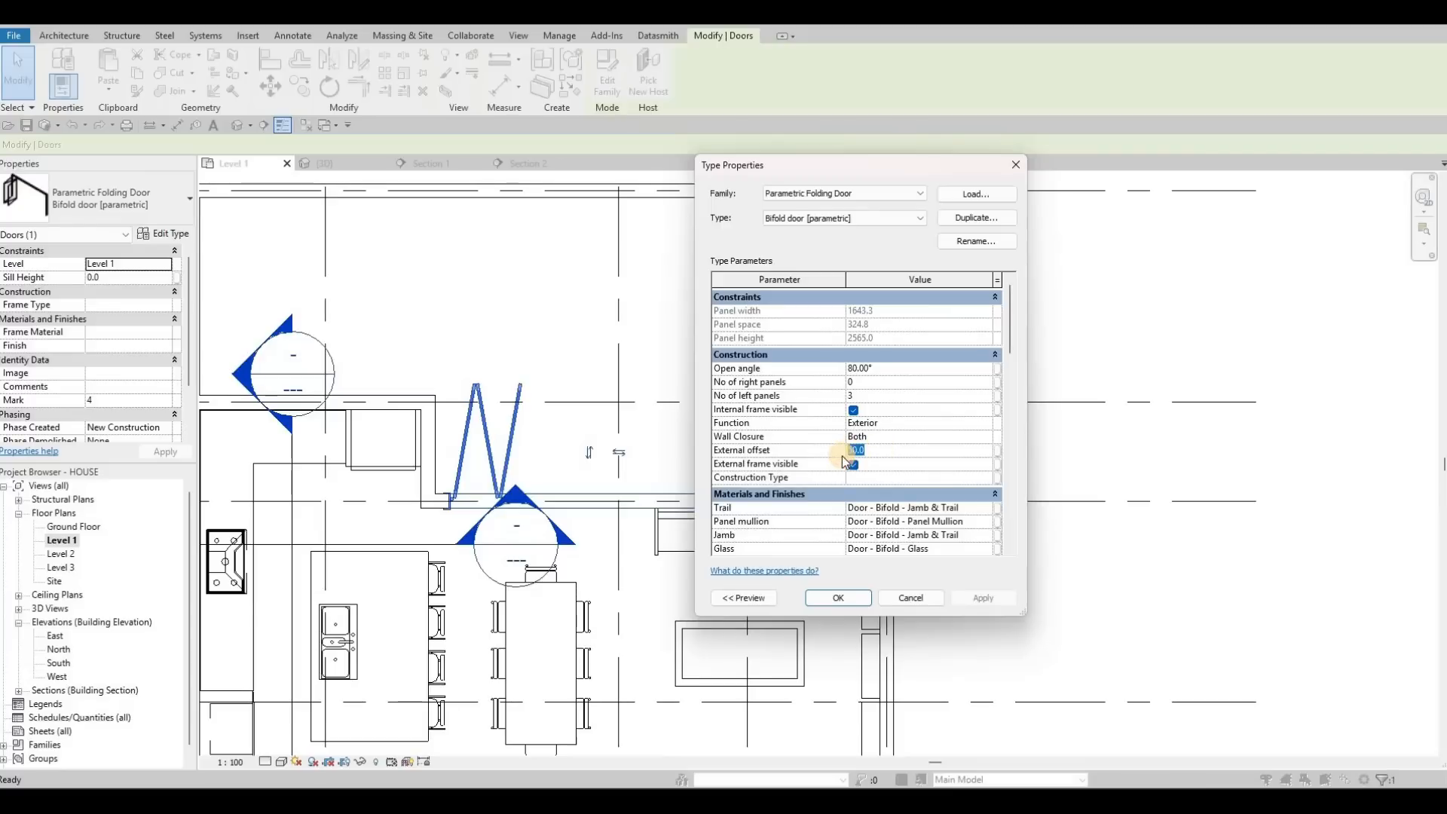
type("0")
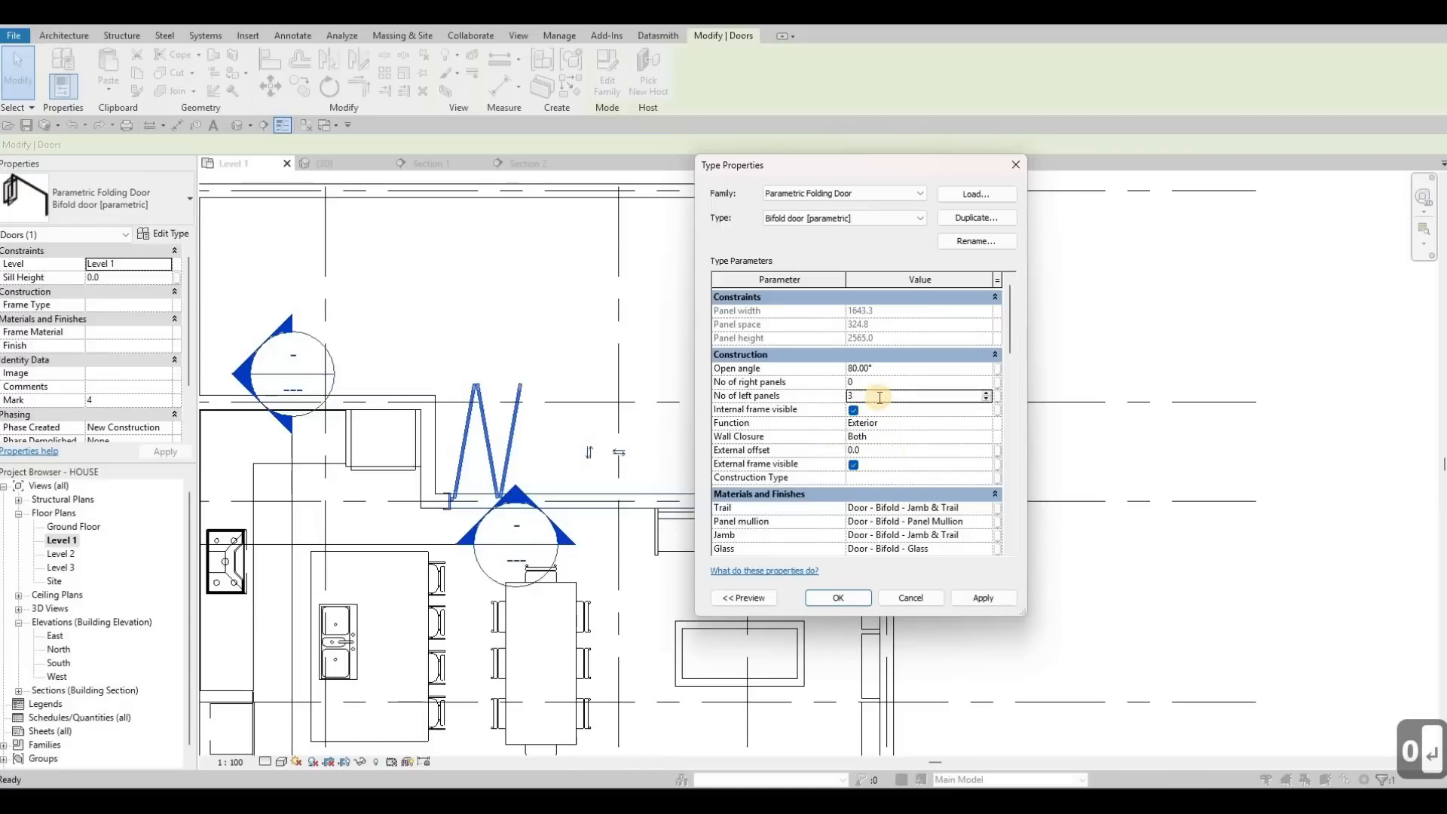
type("4")
key("Return")
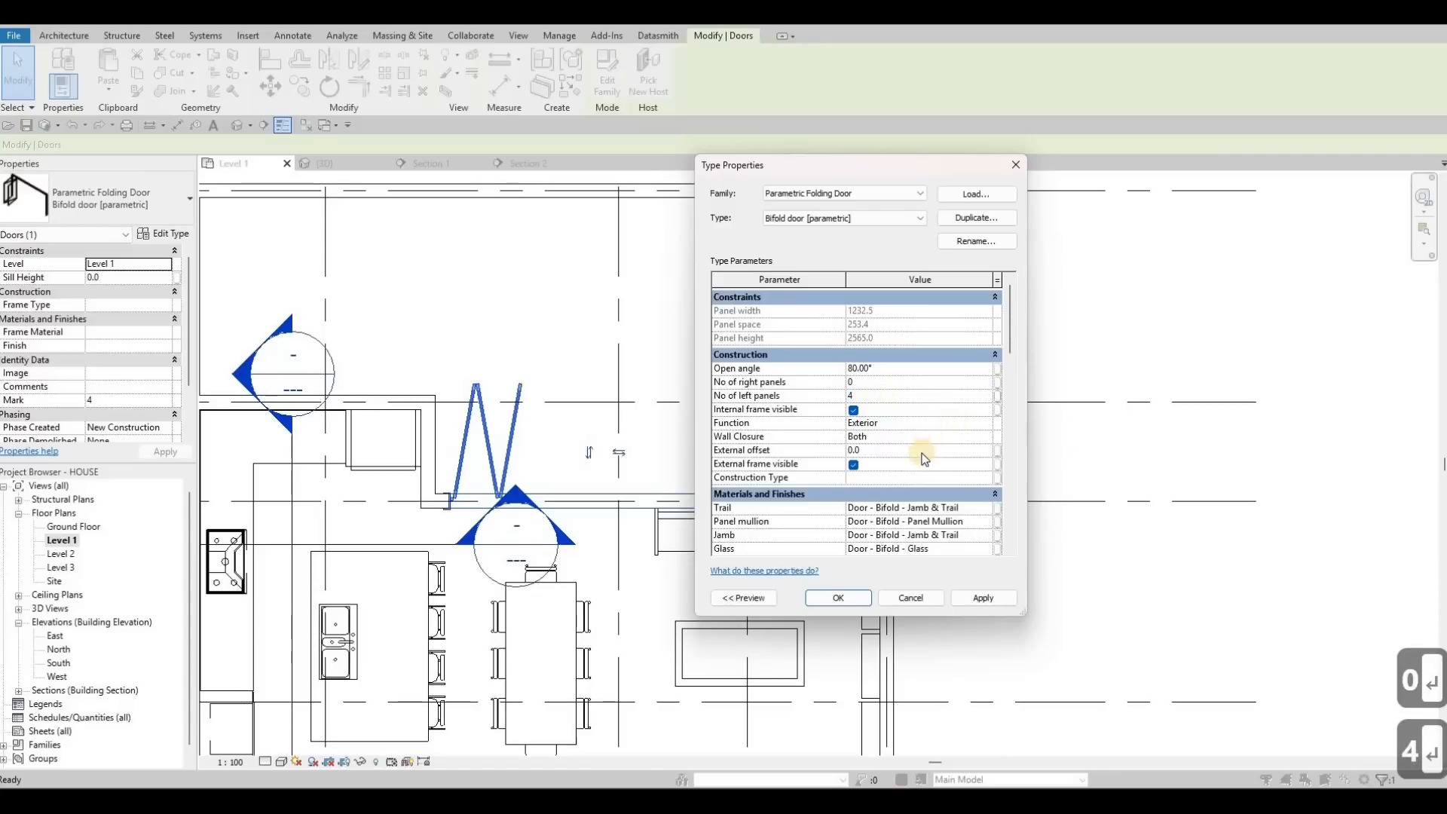
scroll(892, 492, "down", 3)
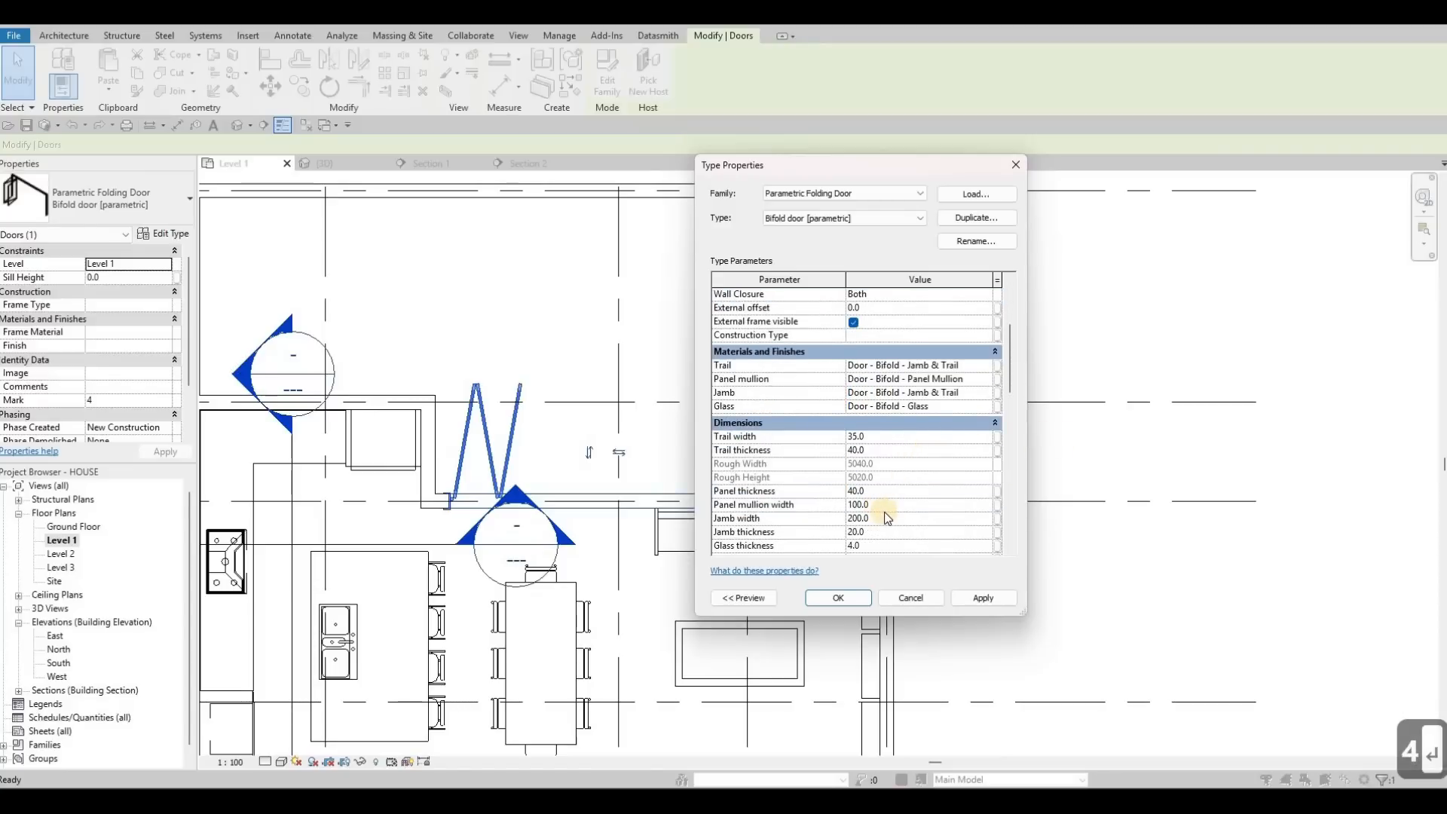
scroll(893, 491, "down", 3)
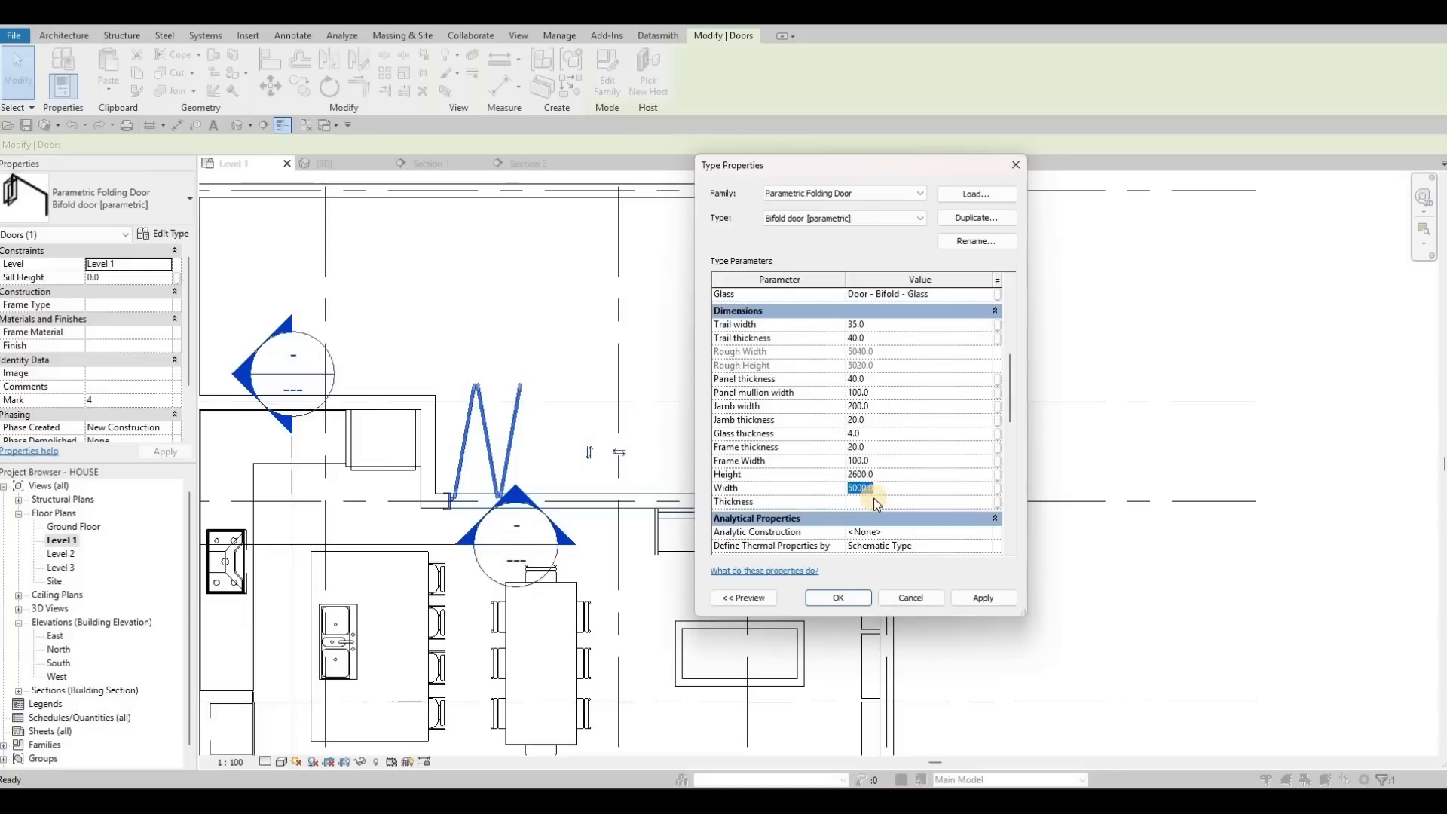
type("3000")
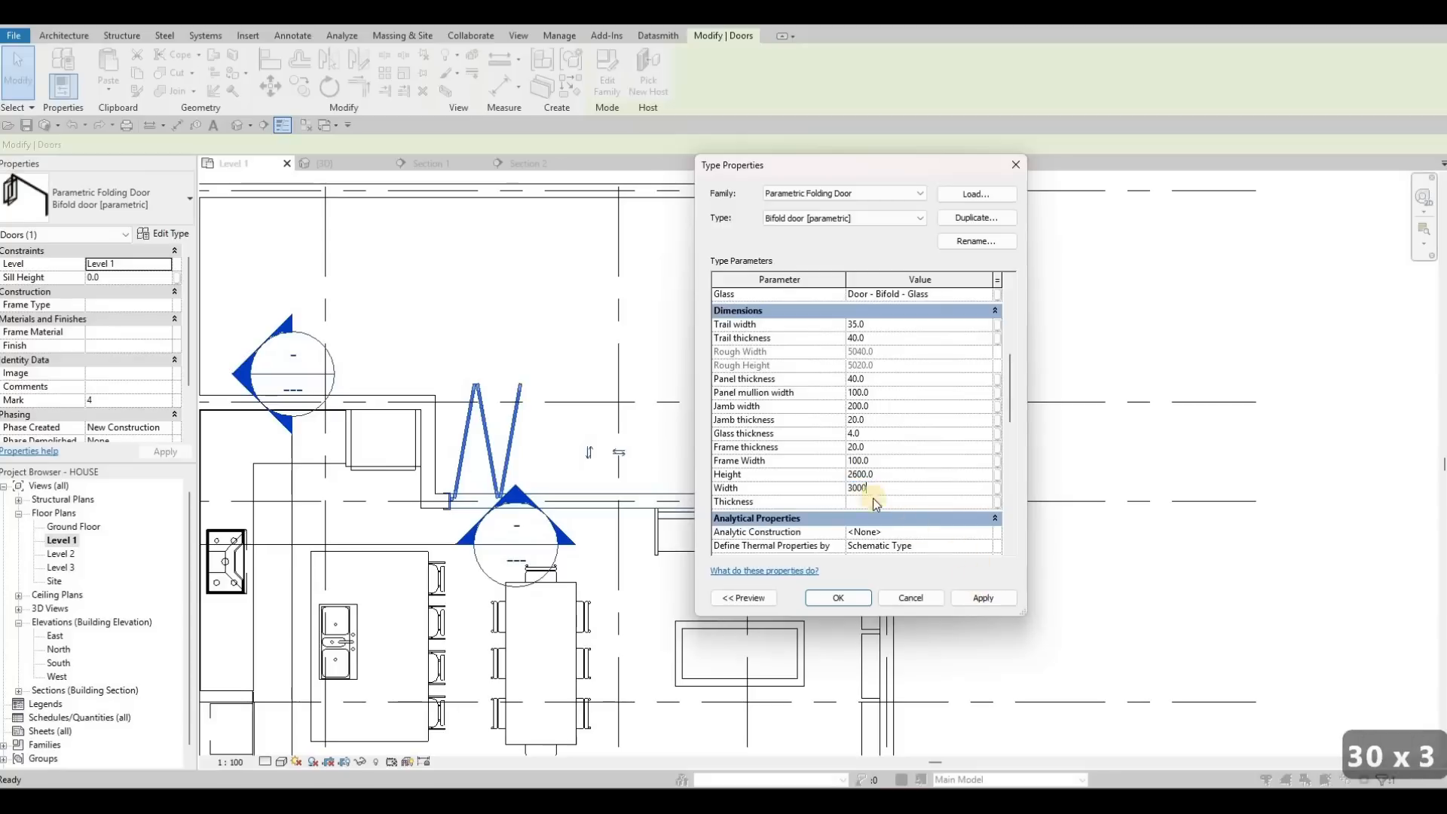
left_click(980, 599)
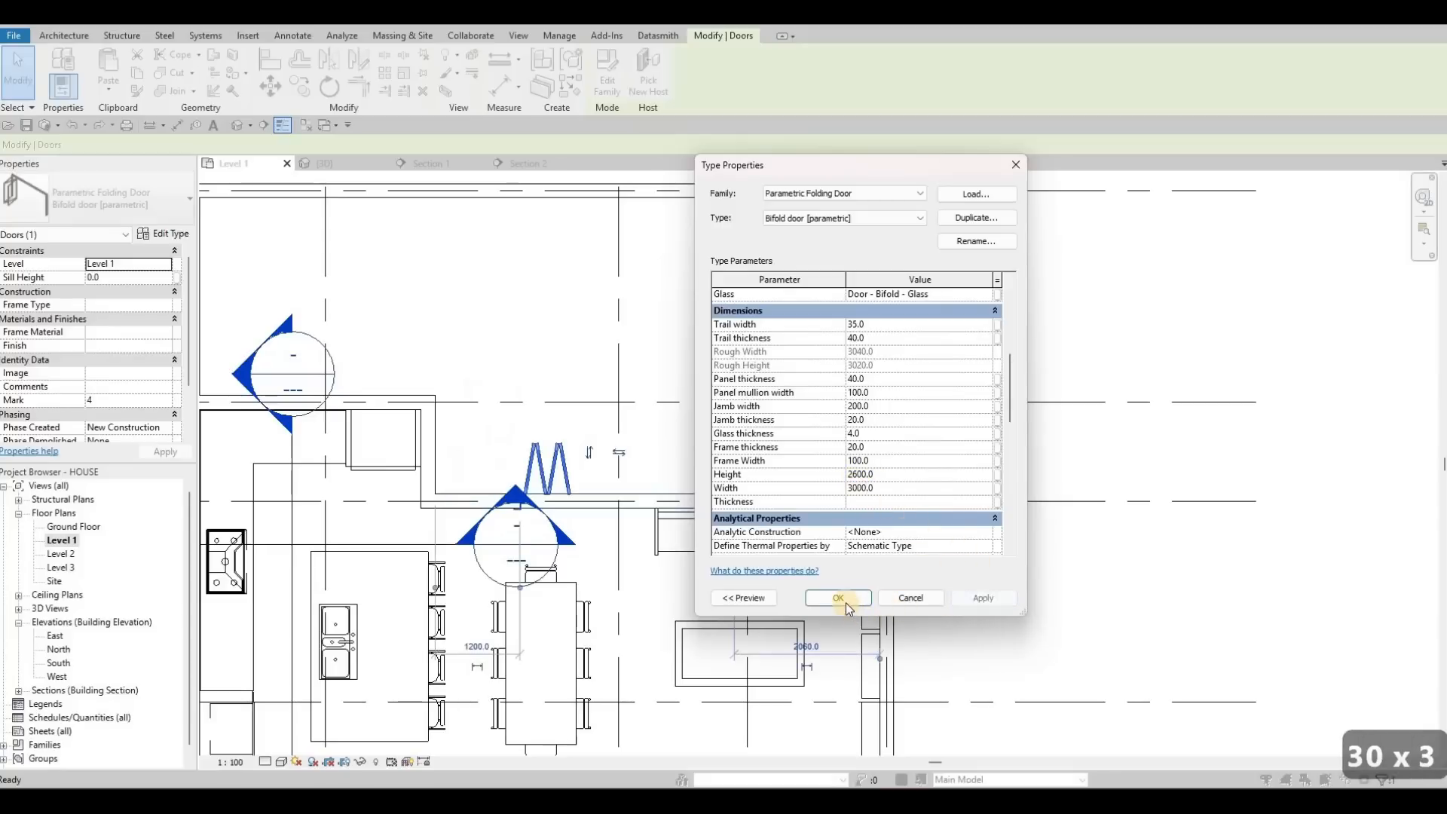
Step: Move the folding door further left along the dining wall
key("Return")
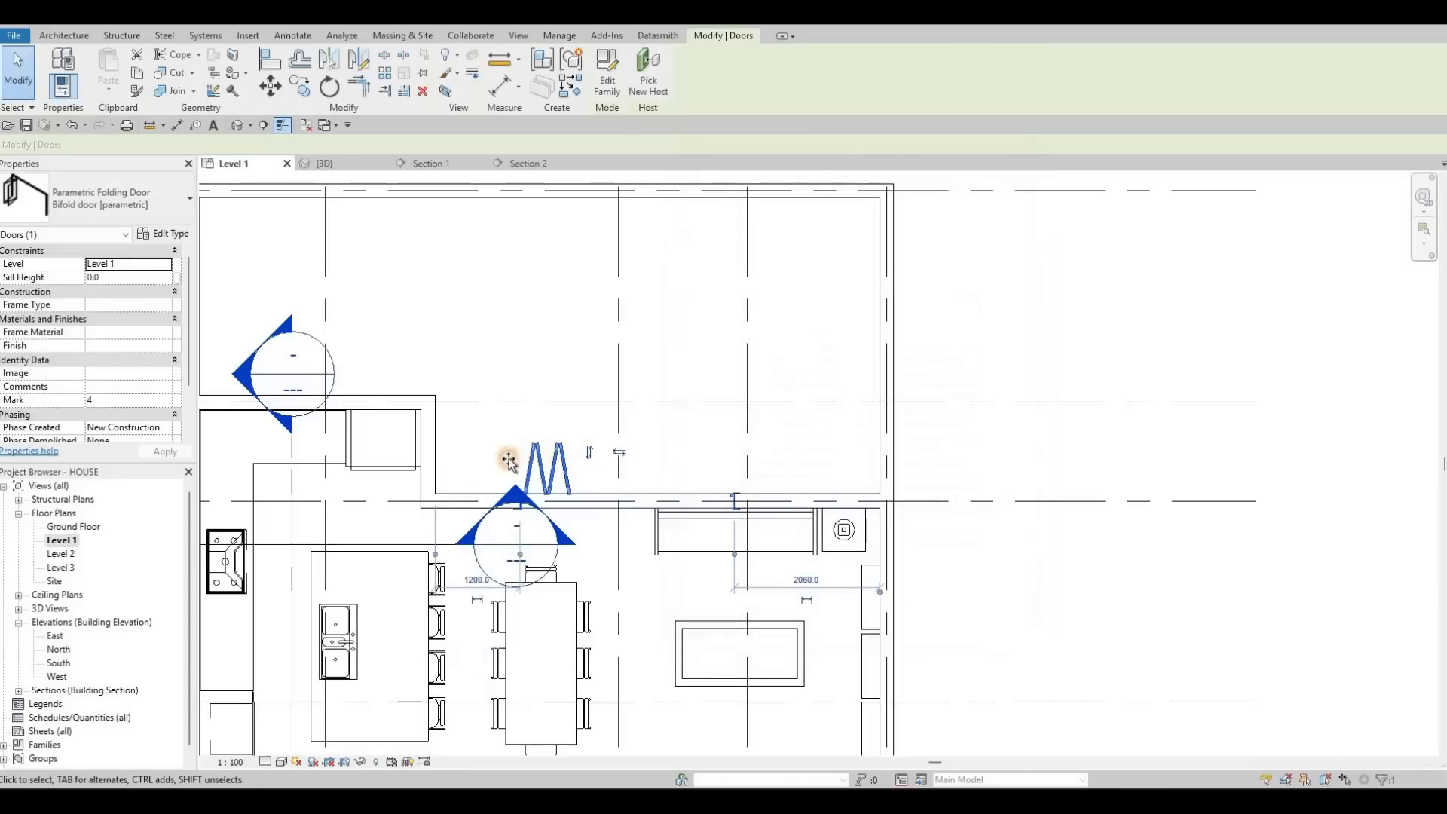
left_click_drag(490, 460, 488, 459)
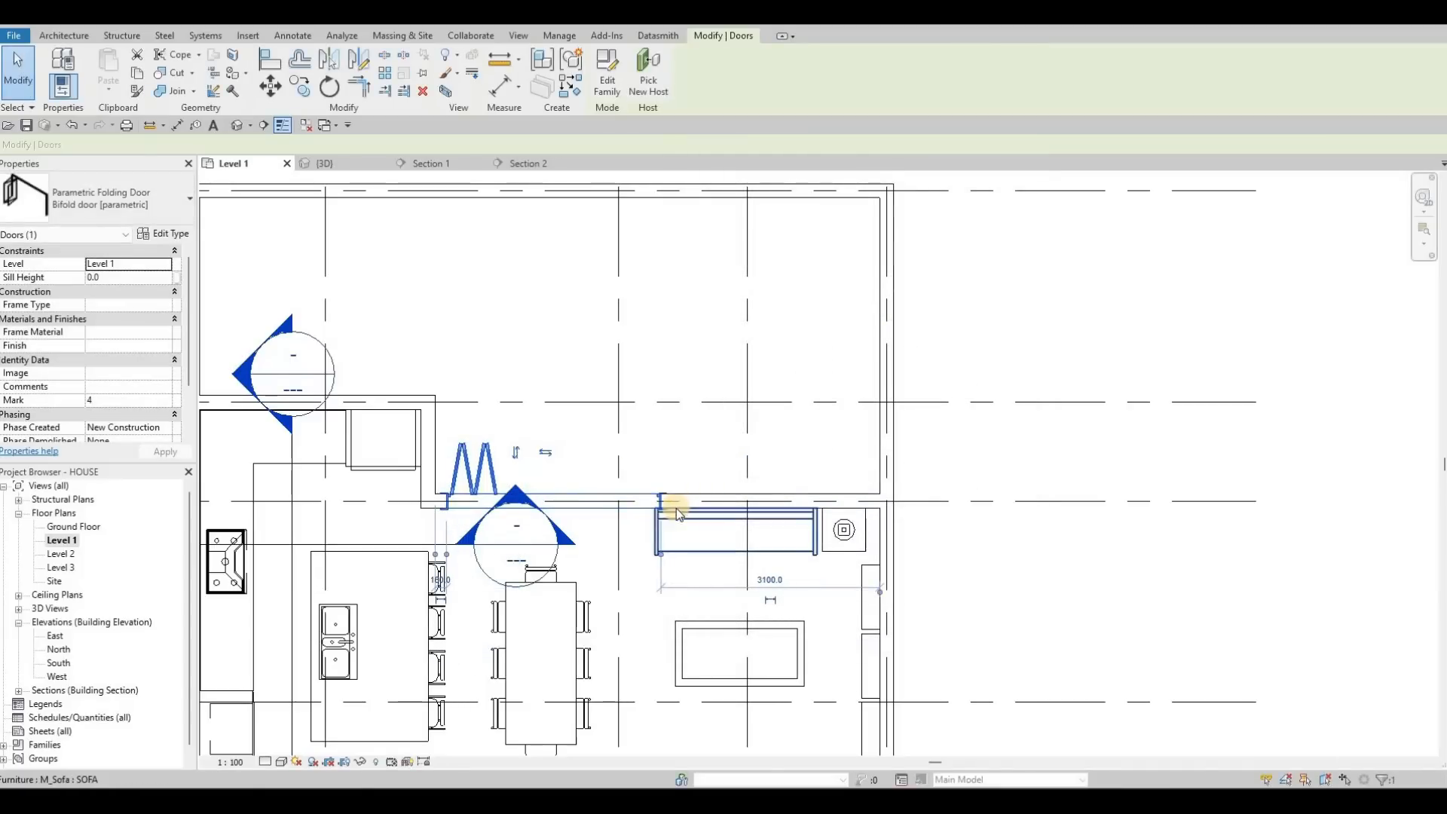
middle_click_drag(756, 554, 774, 512)
scroll(769, 504, "down", 3)
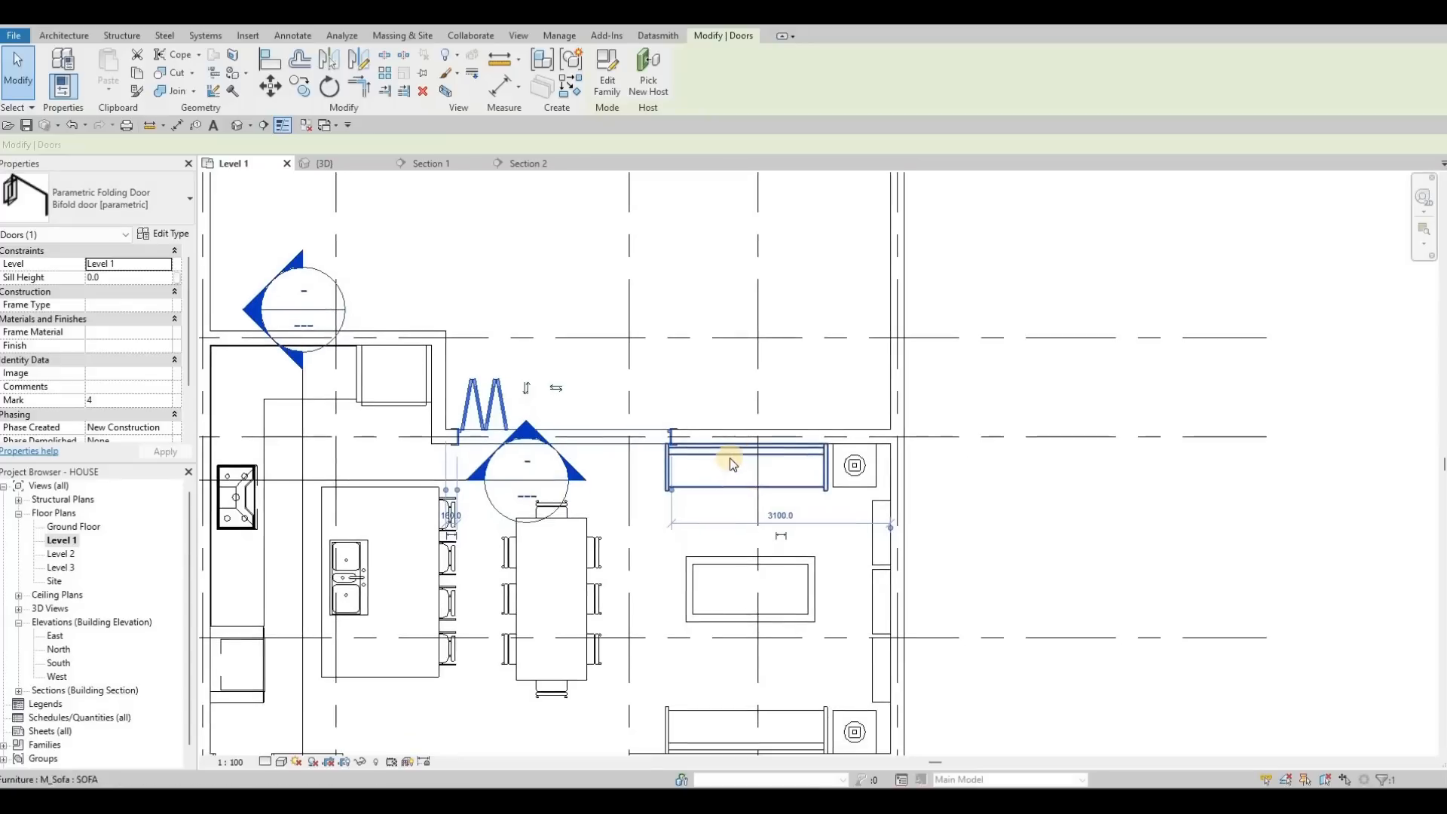
scroll(672, 420, "up", 3)
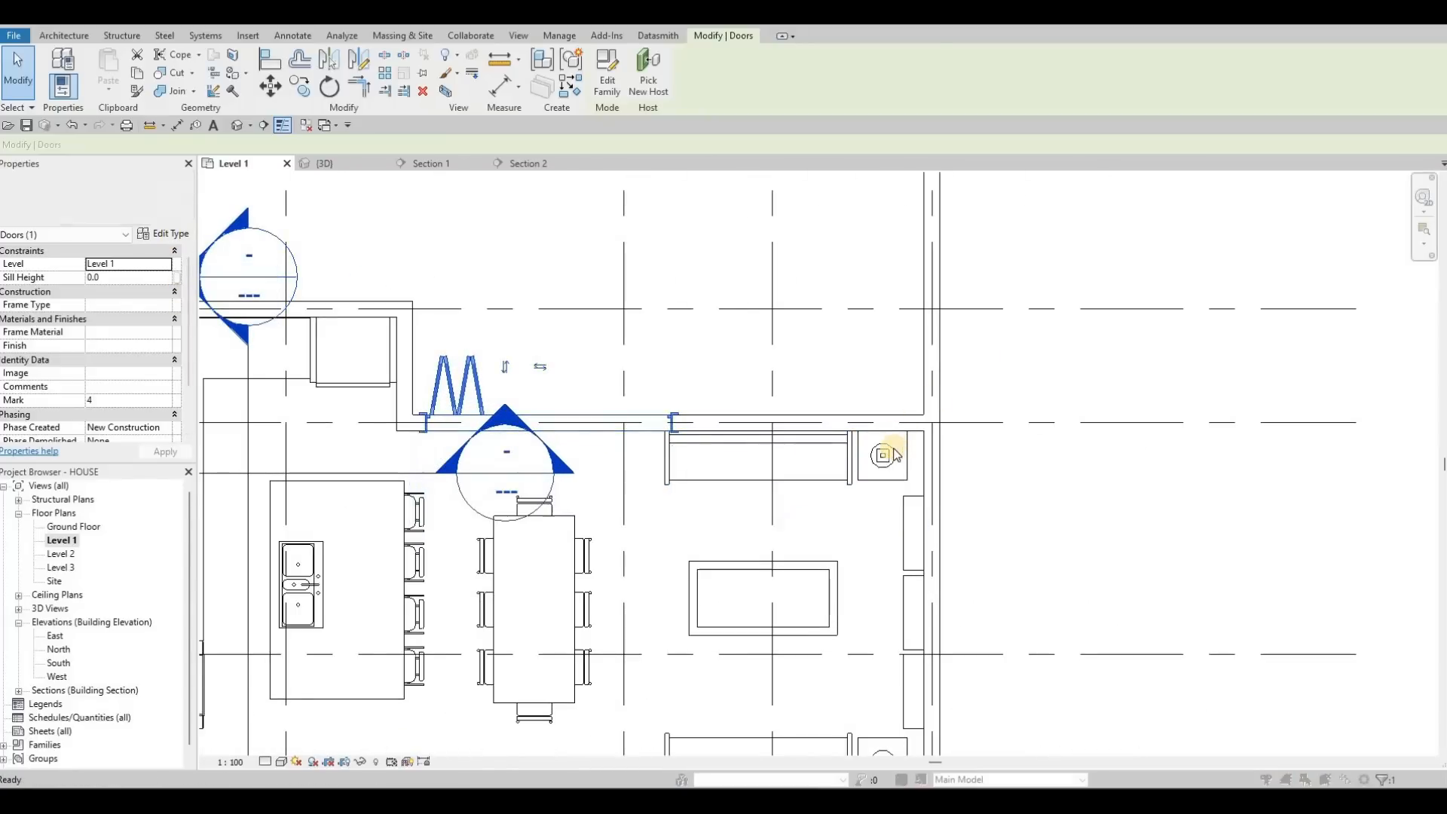
scroll(897, 464, "down", 5)
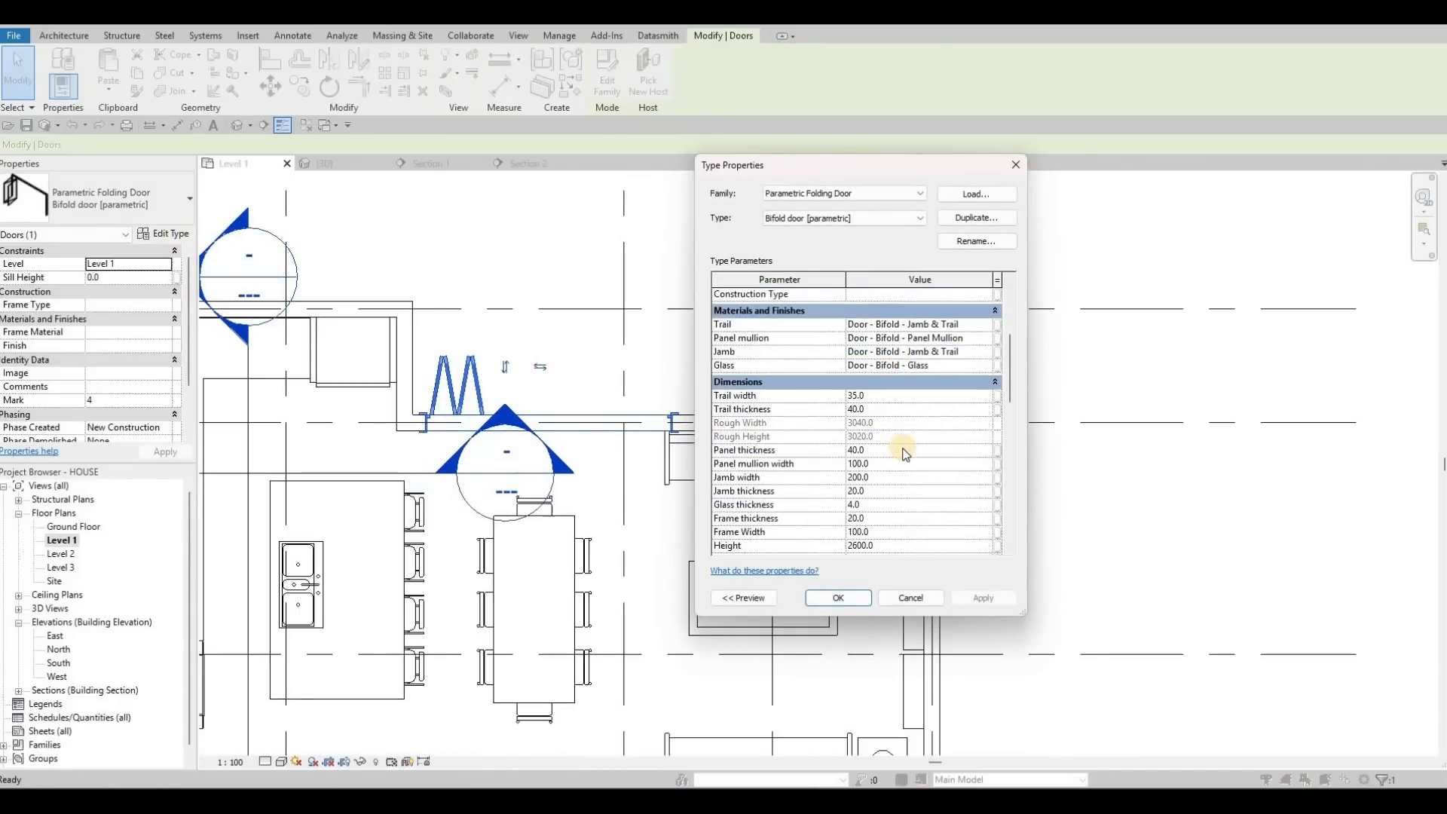
scroll(903, 455, "down", 2)
scroll(900, 455, "up", 2)
scroll(901, 469, "down", 3)
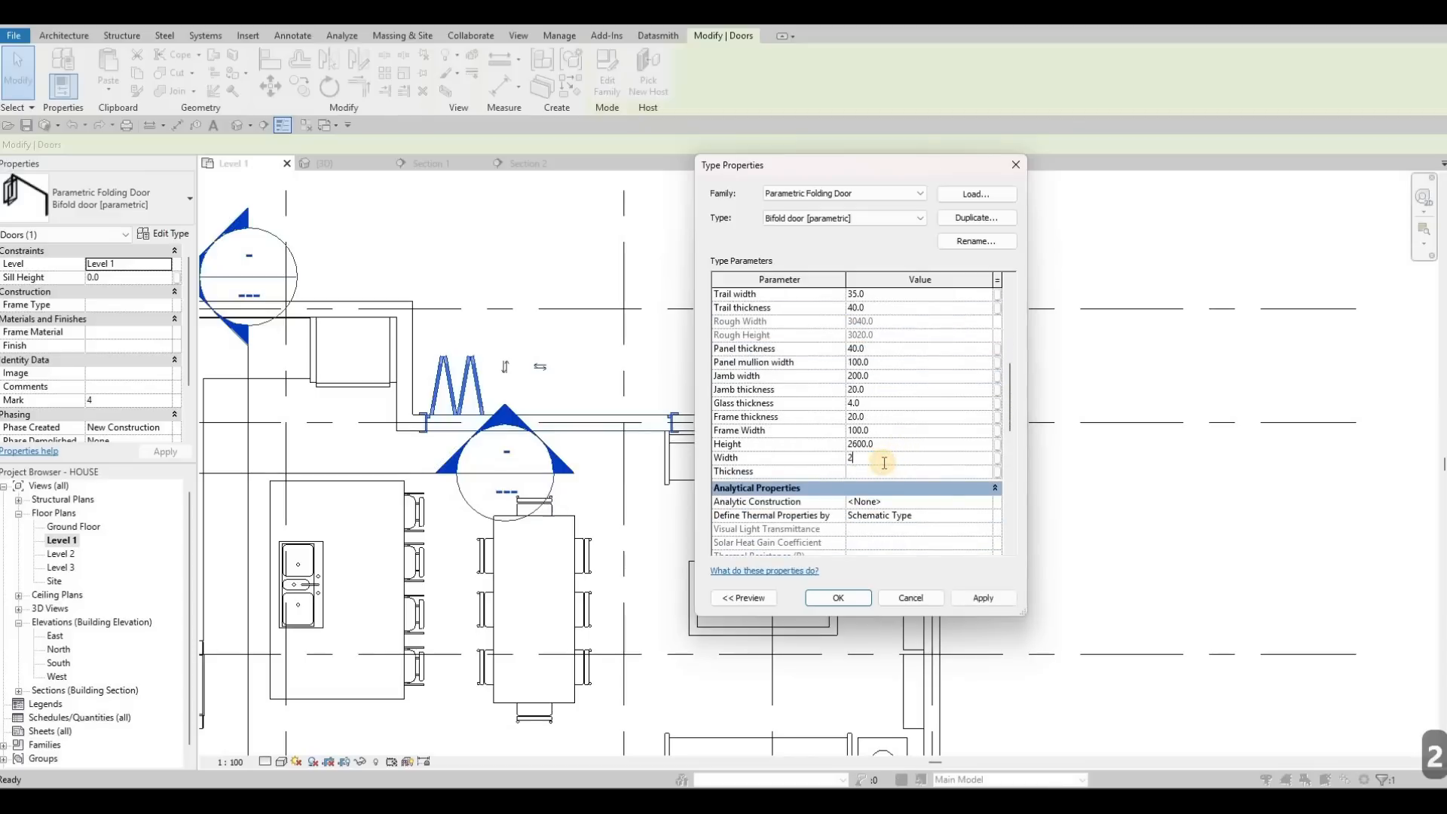
Step: Reduce the bifold door type width to 2800 and nudge the door left
type("00")
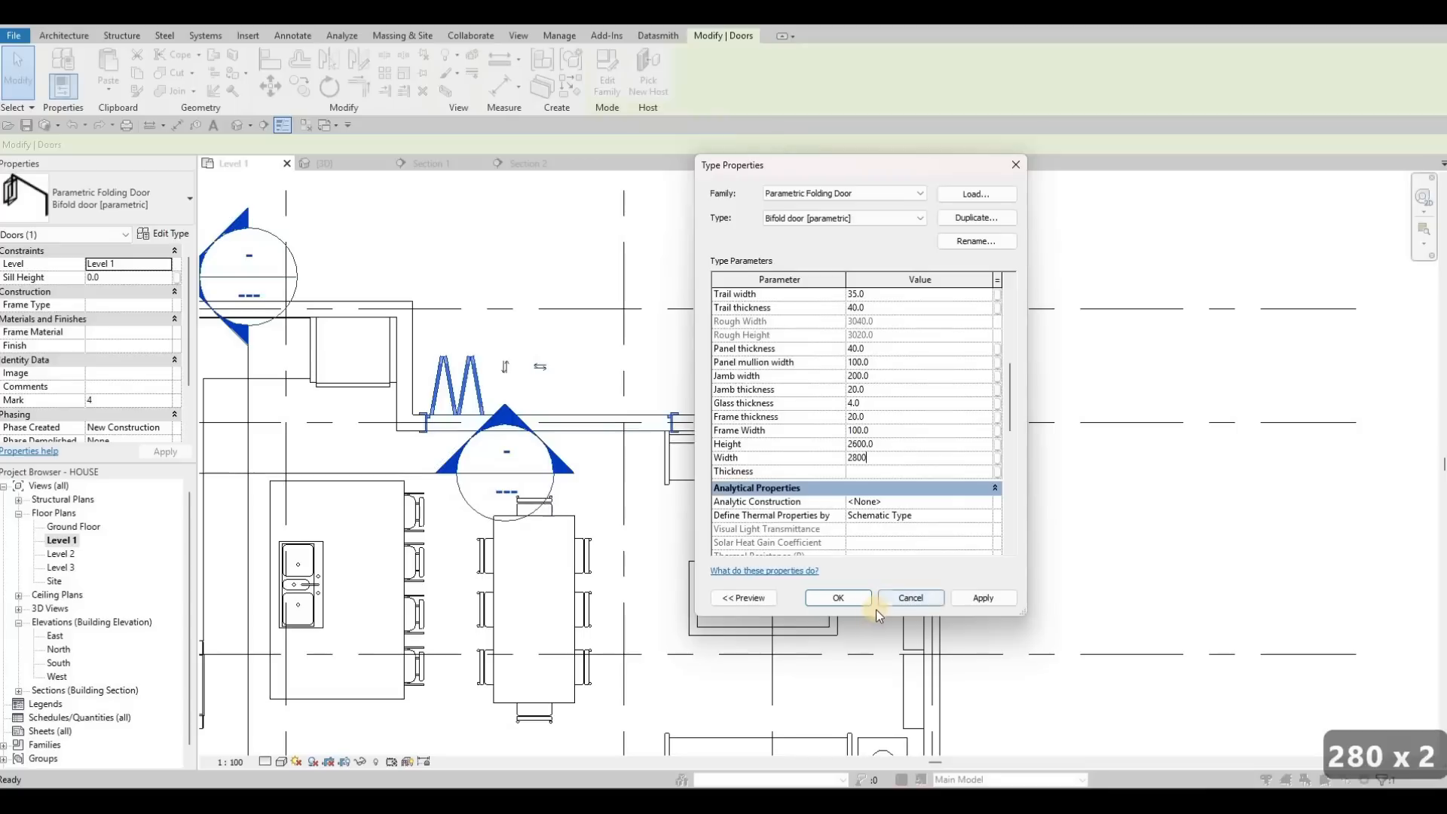
left_click(855, 601)
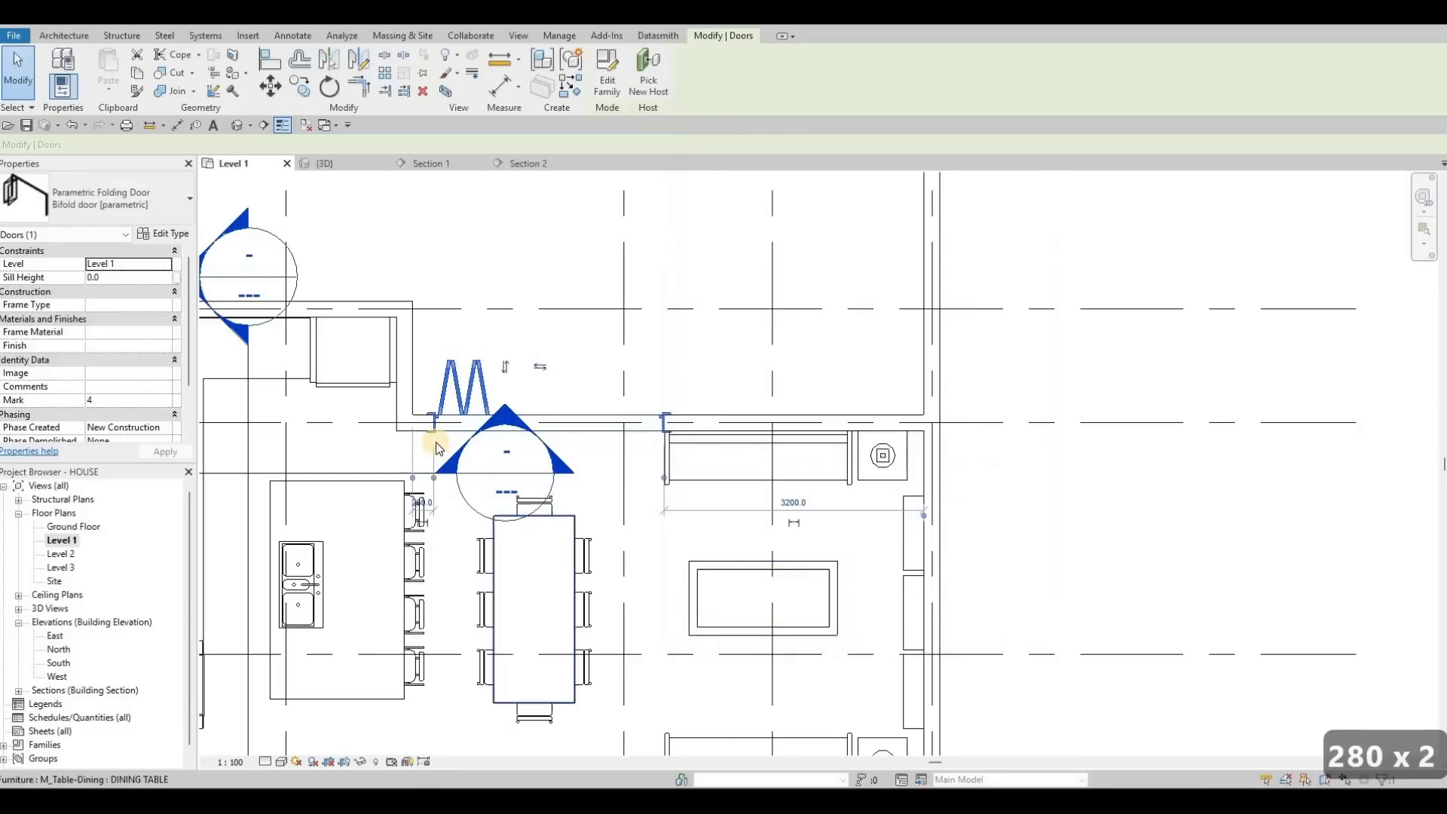
key("Left")
key("Left")
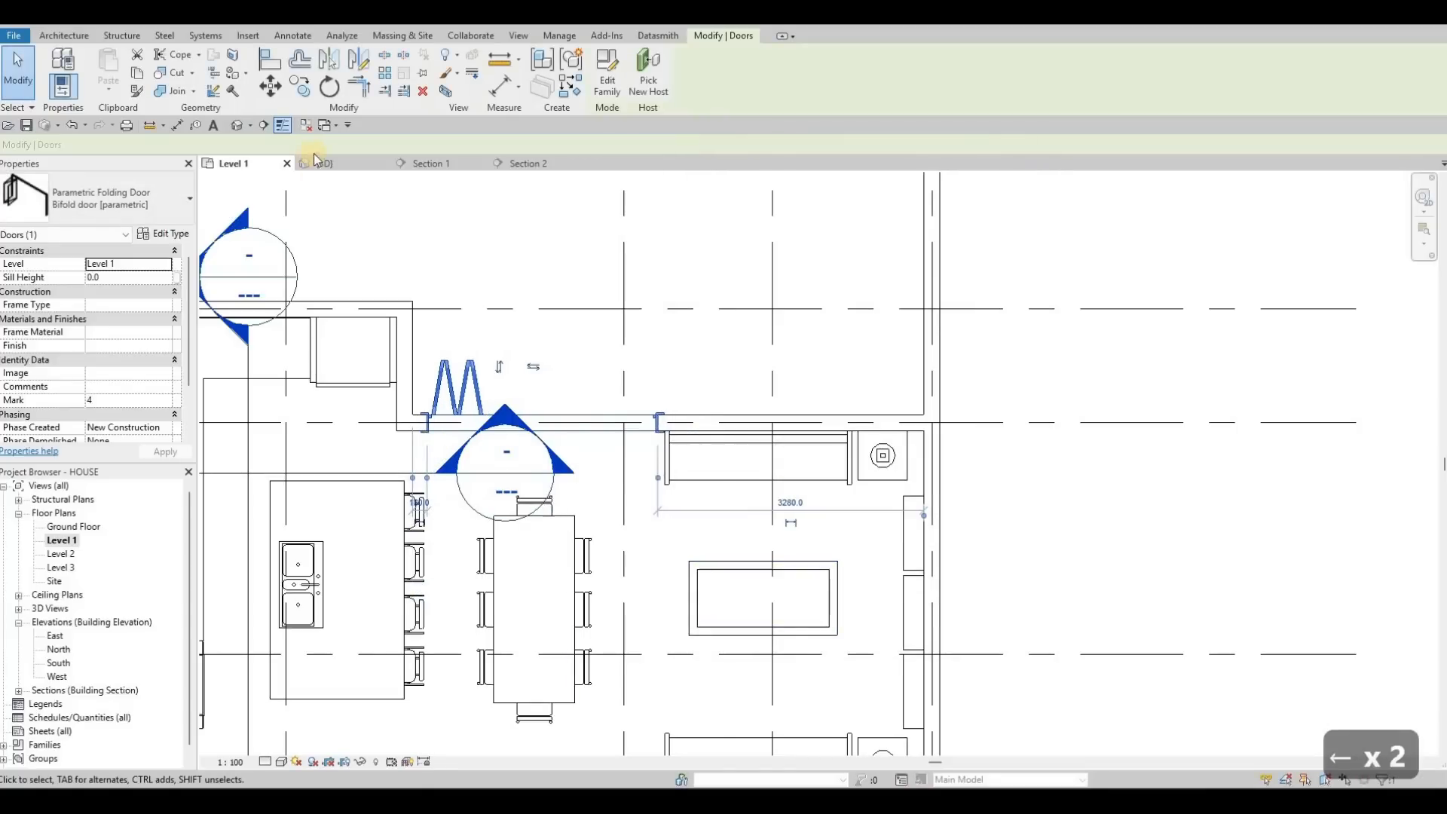
key("Escape")
key("Escape")
key("Escape")
Step: Orbit the 3D view to inspect the new folding door
left_click(325, 164)
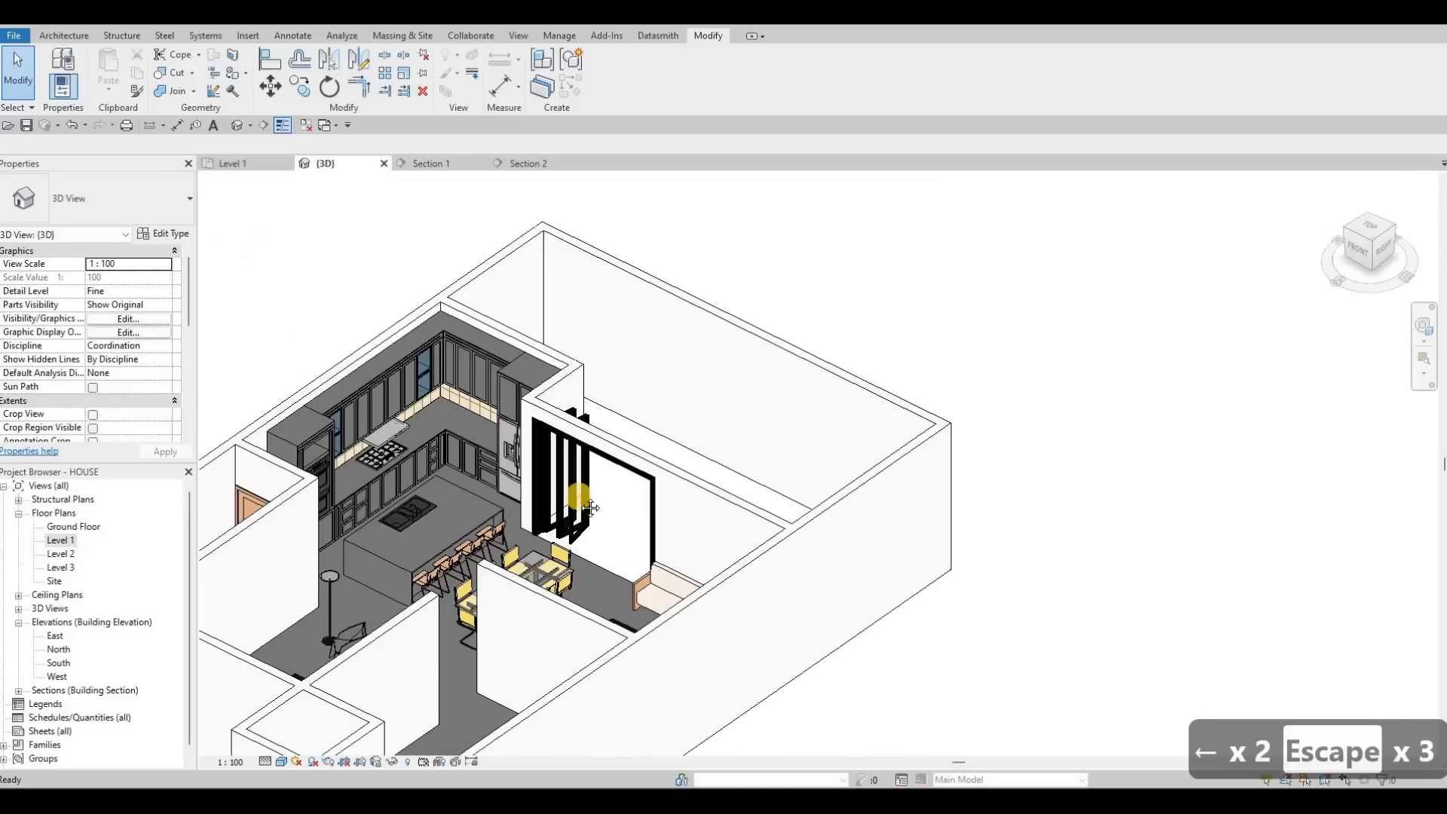
key("Caps_Lock")
middle_click_drag(326, 497, 243, 509)
key("Caps_Lock")
middle_click_drag(317, 554, 865, 365, "shift")
scroll(351, 544, "up", 4)
scroll(848, 355, "down", 3)
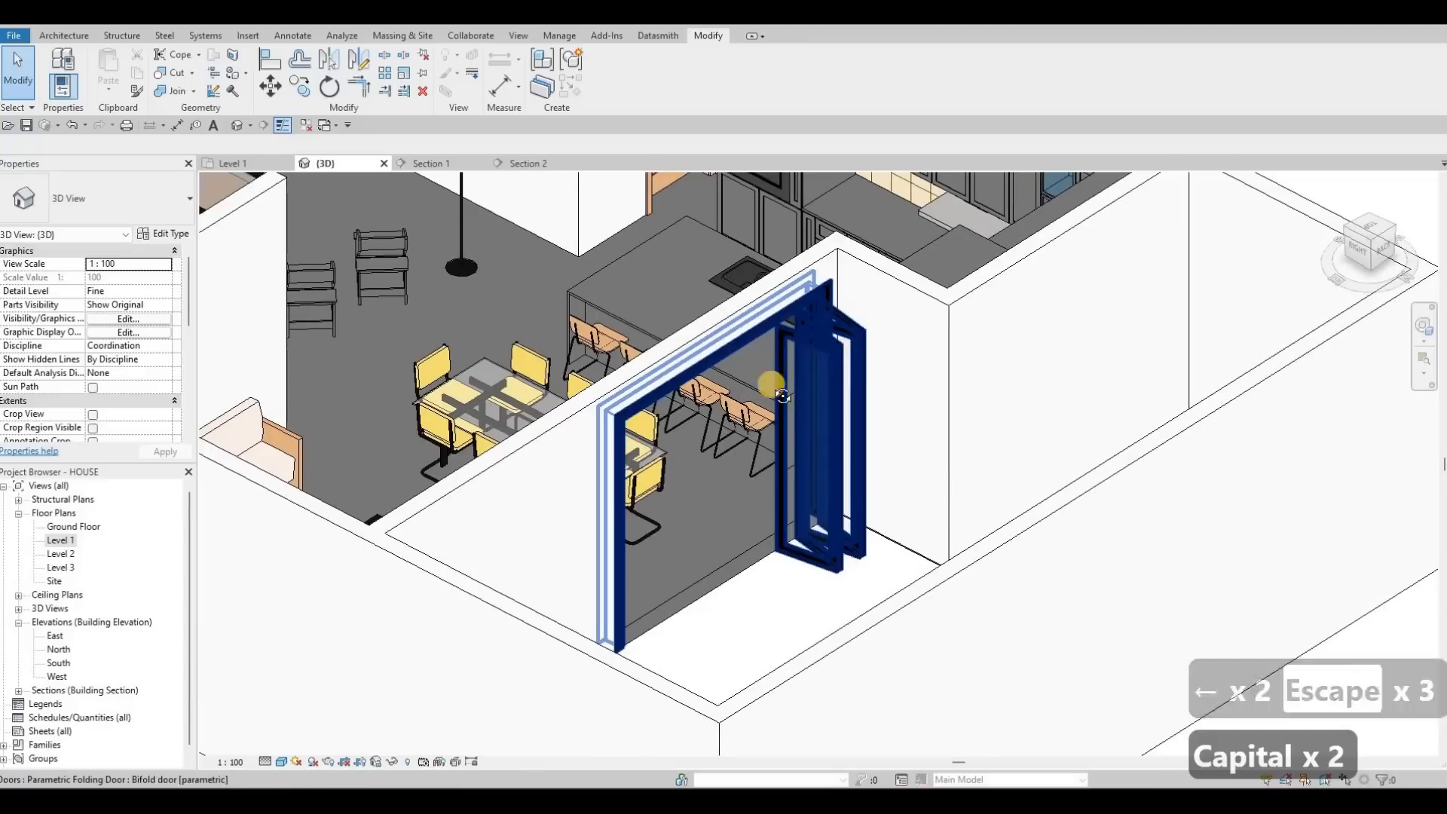
middle_click_drag(779, 395, 486, 483, "shift")
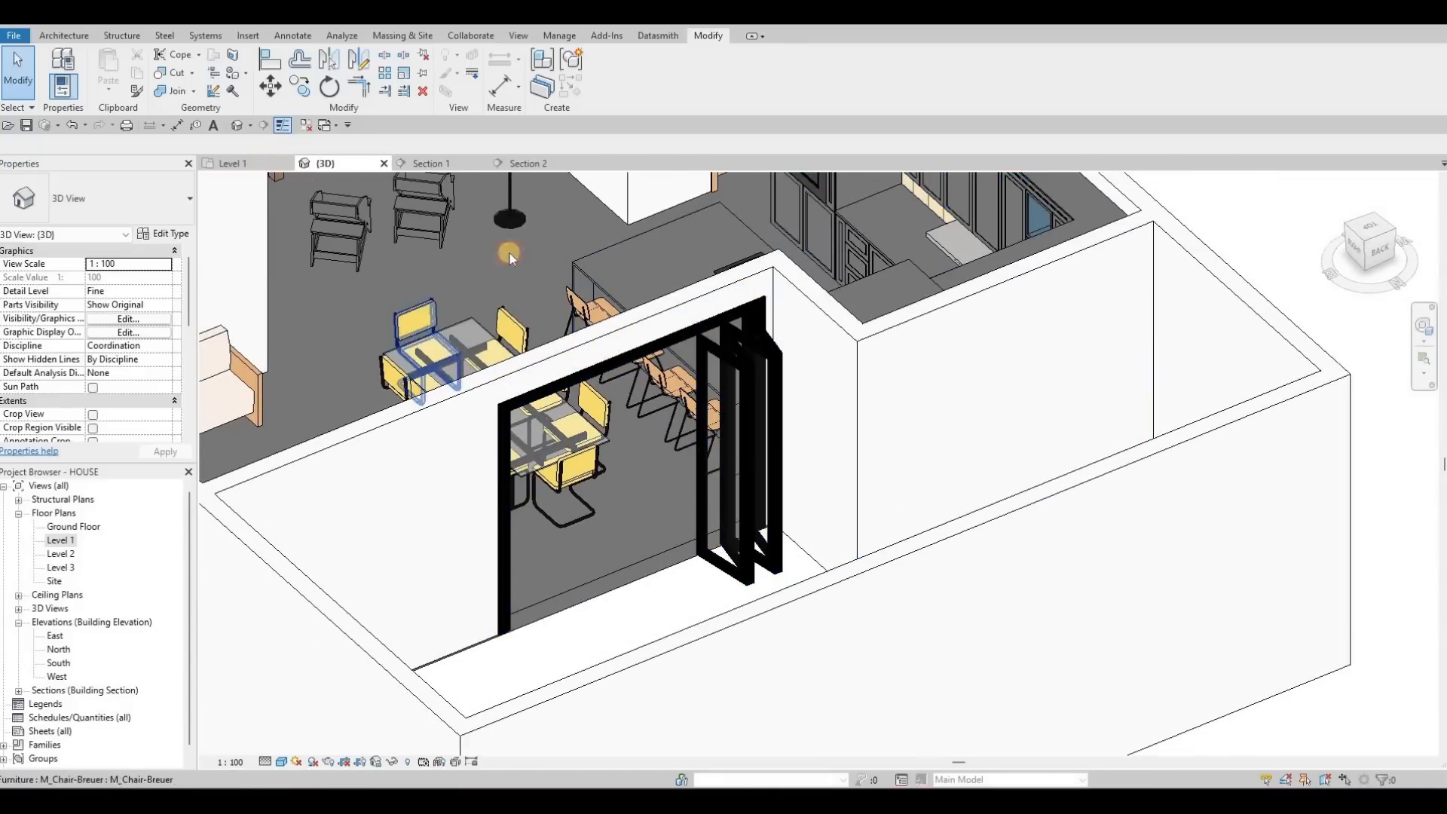
Step: Flip the folding door's panels to the opposite side and check it in 3D
key("ctrl+Tab")
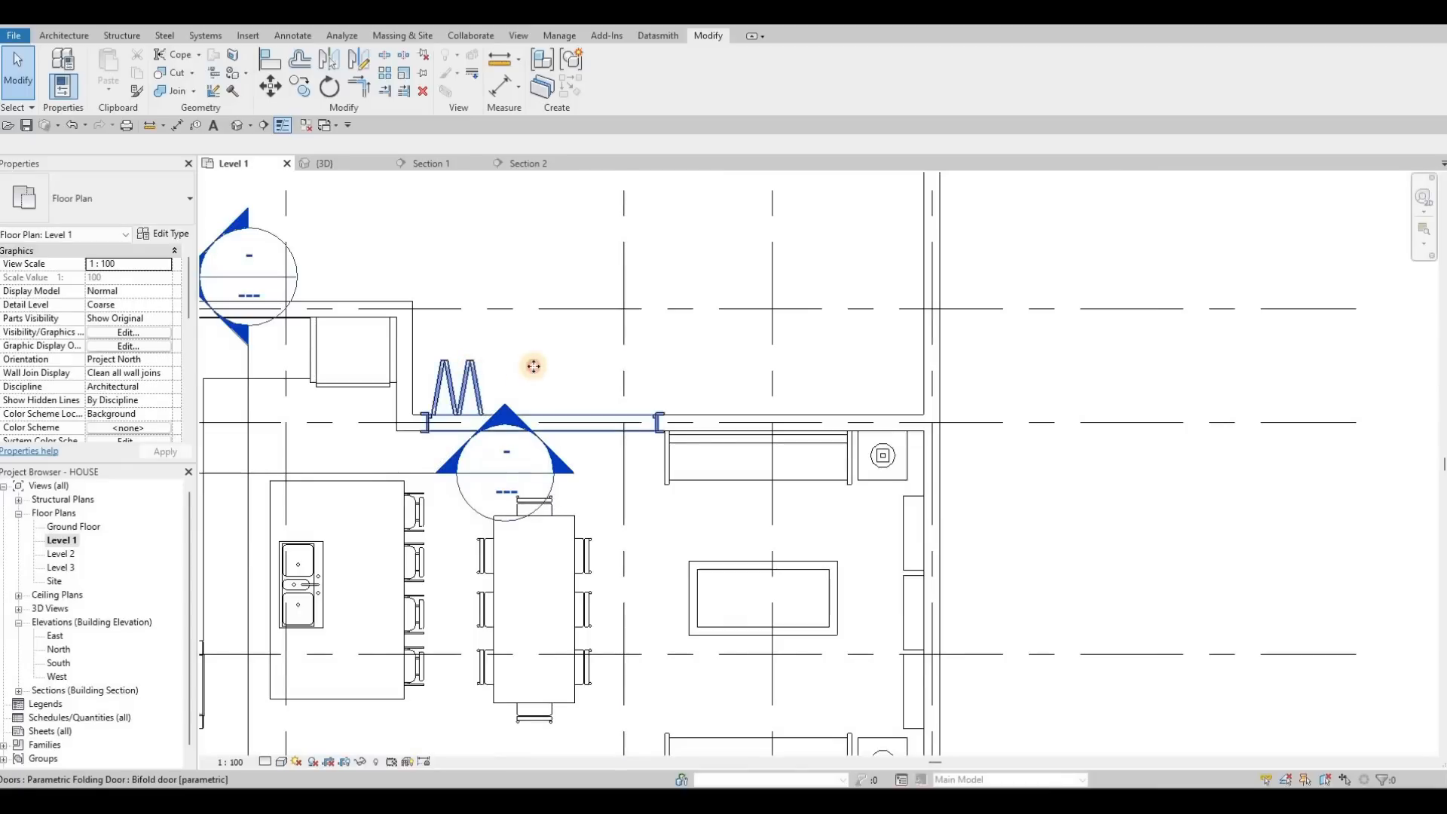
left_click(534, 366)
left_click(534, 367)
left_click(324, 164)
middle_click_drag(407, 385, 255, 174, "shift")
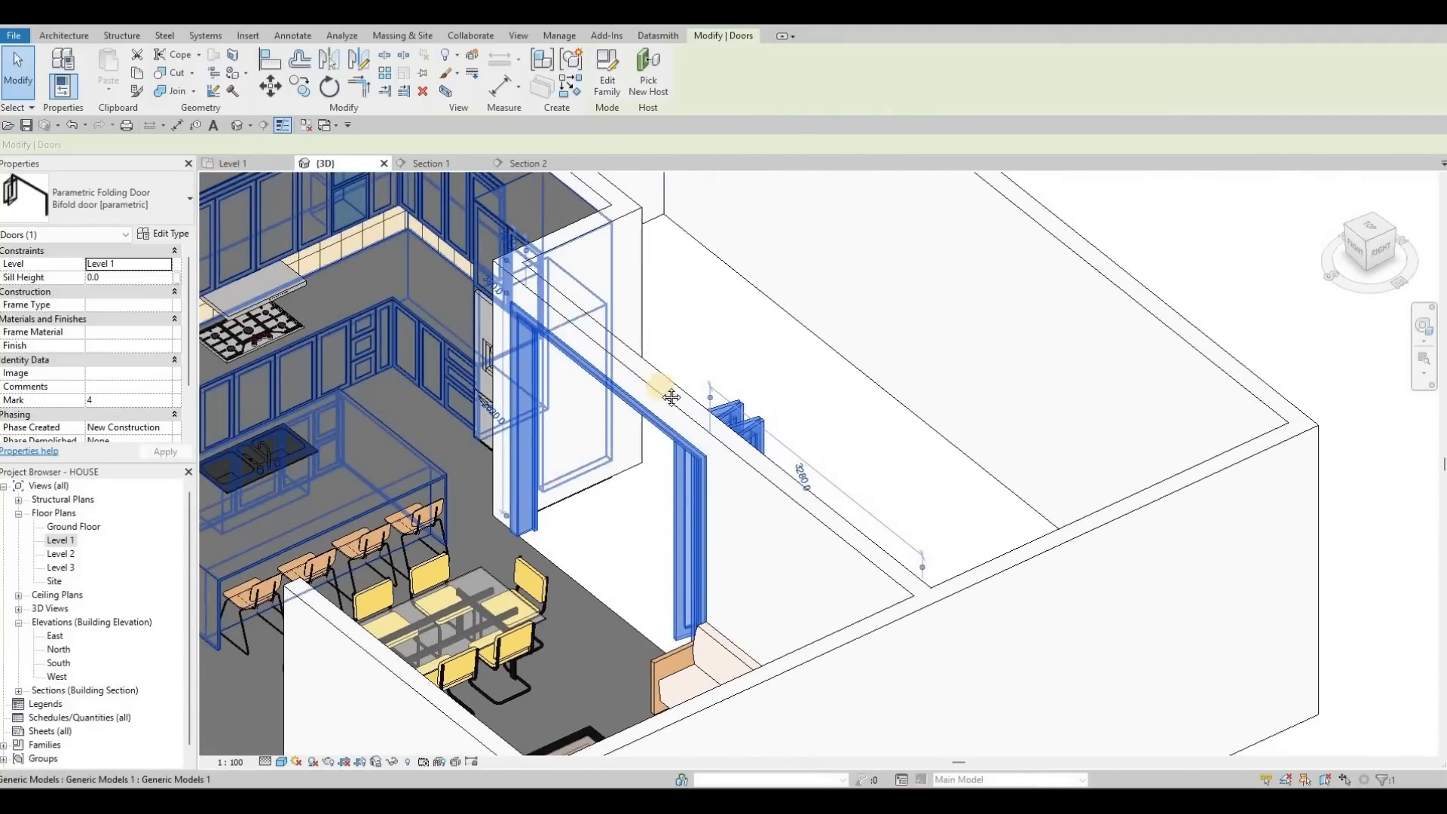
Step: Deselect the door, return to the 3D view and bring the Downloads folder forward
middle_click_drag(459, 419, 647, 336)
scroll(656, 337, "down", 1)
key("Escape")
key("Escape")
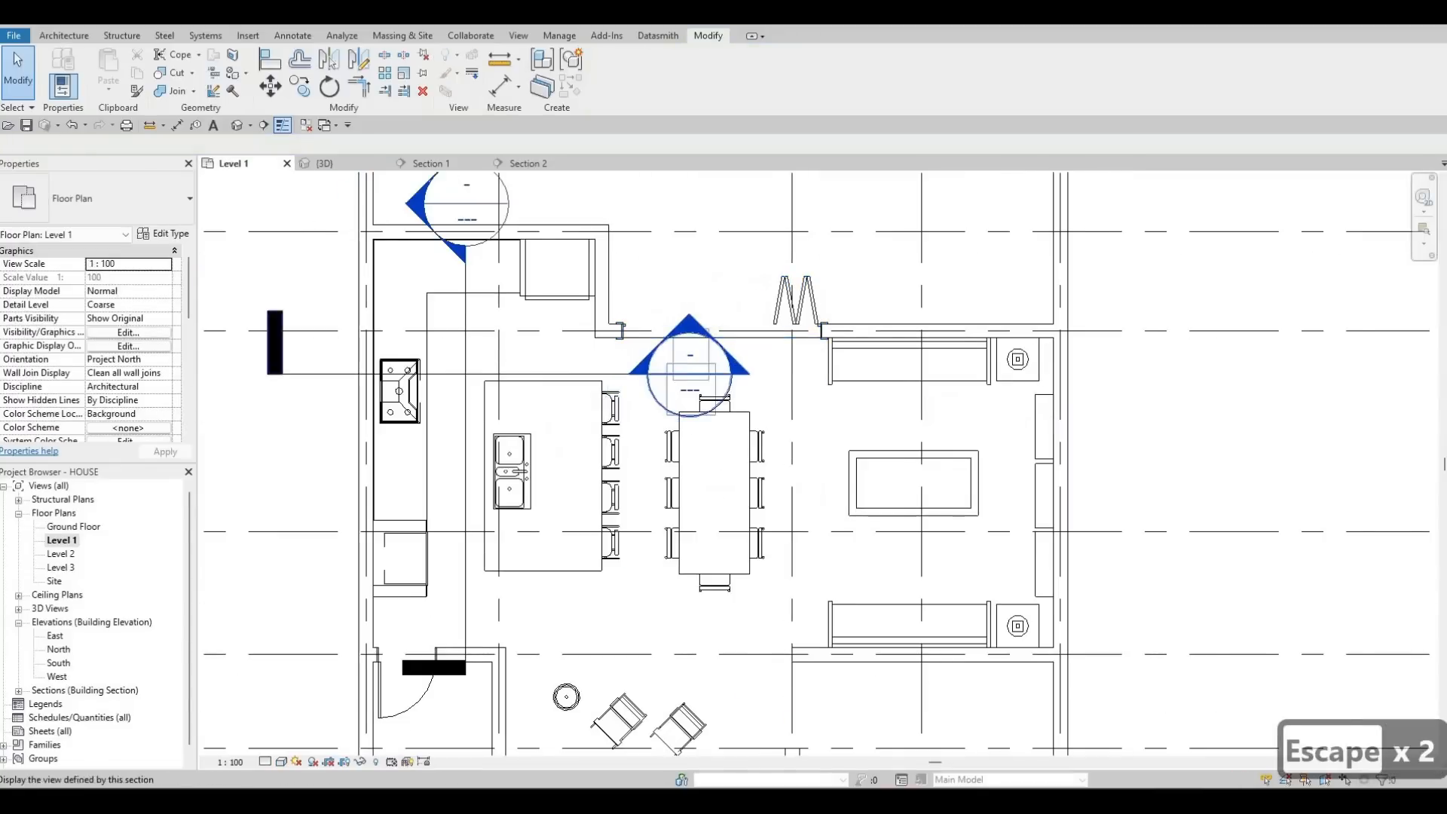
scroll(792, 298, "down", 2)
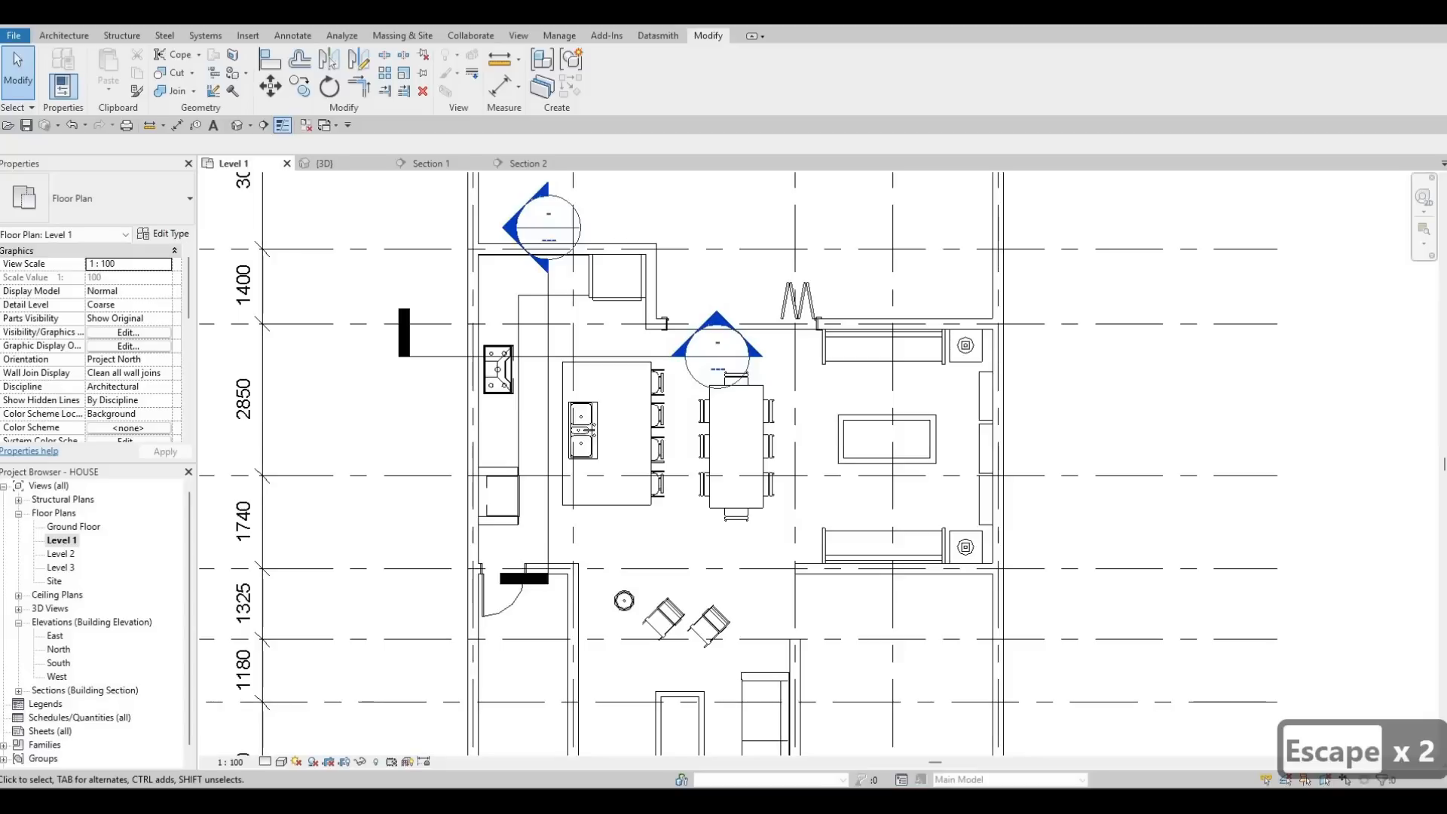
mouse_move(775, 802)
mouse_move(702, 802)
left_click(823, 730)
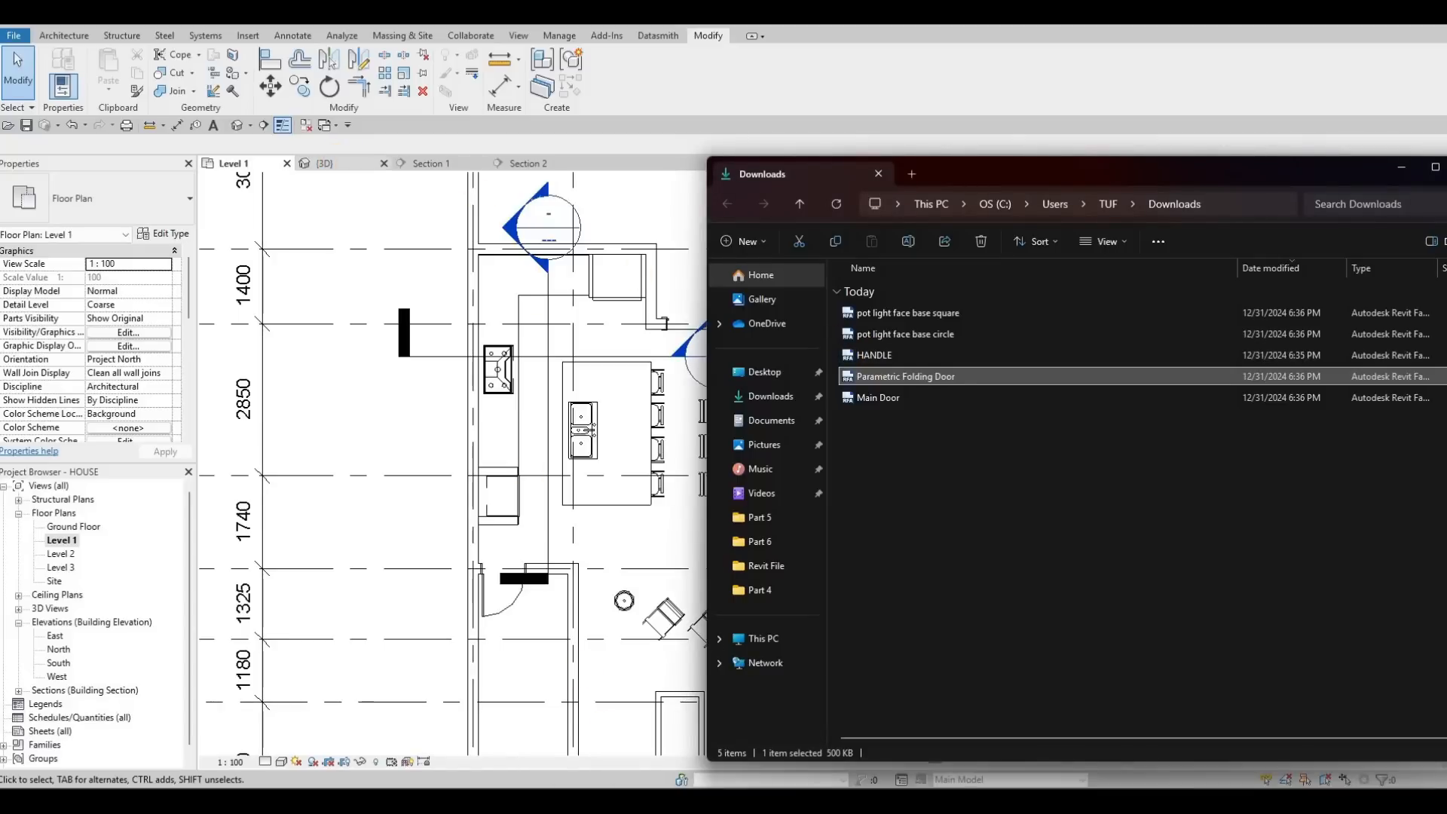
left_click(325, 163)
mouse_move(705, 801)
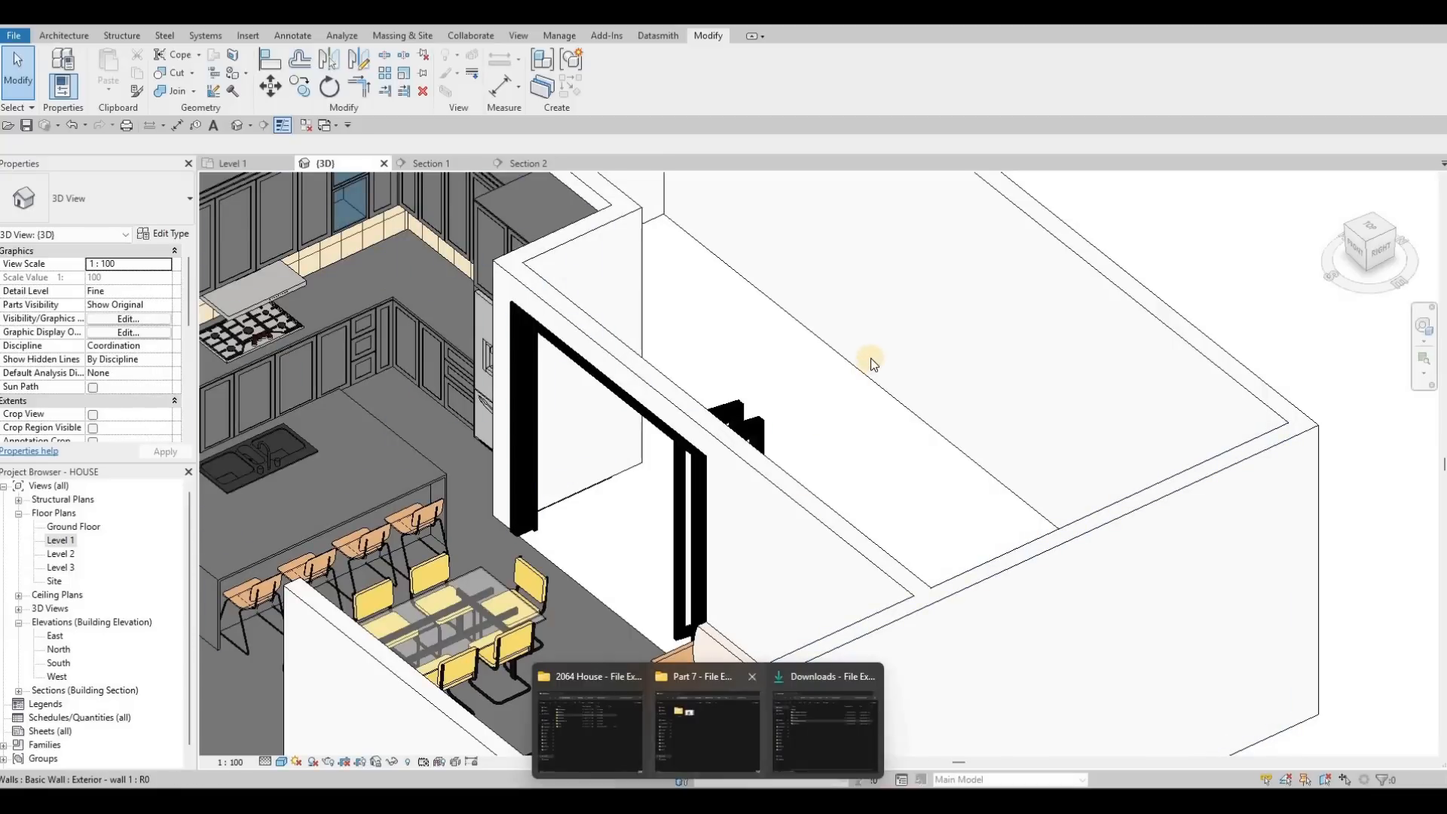
left_click(826, 730)
Step: Load the HANDLE family and place handles on the base drawers and cabinet doors
left_click_drag(874, 355, 306, 366)
scroll(297, 288, "up", 2)
middle_click_drag(305, 349, 656, 321)
scroll(575, 391, "up", 5)
scroll(516, 379, "up", 2)
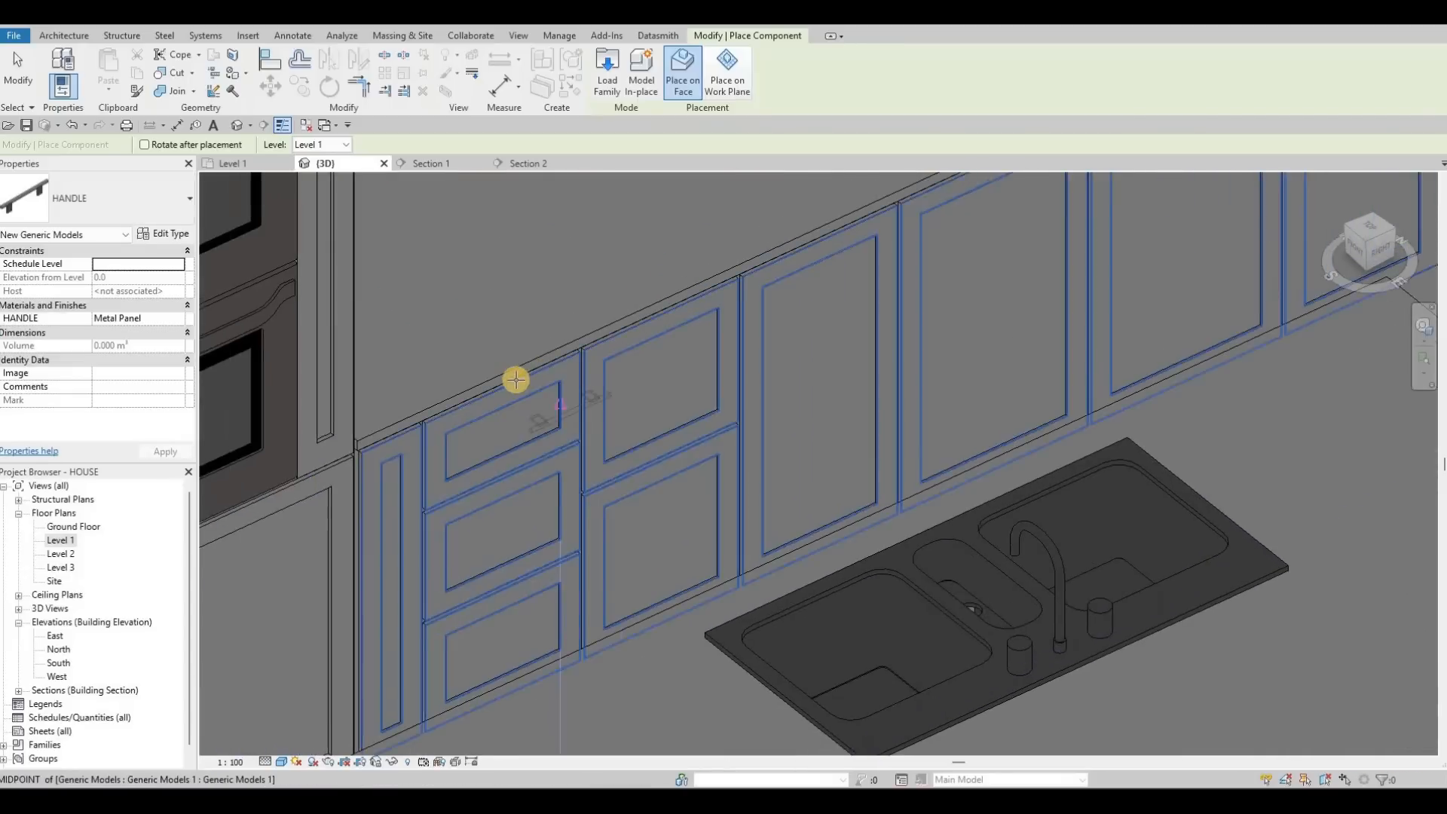
scroll(505, 386, "up", 2)
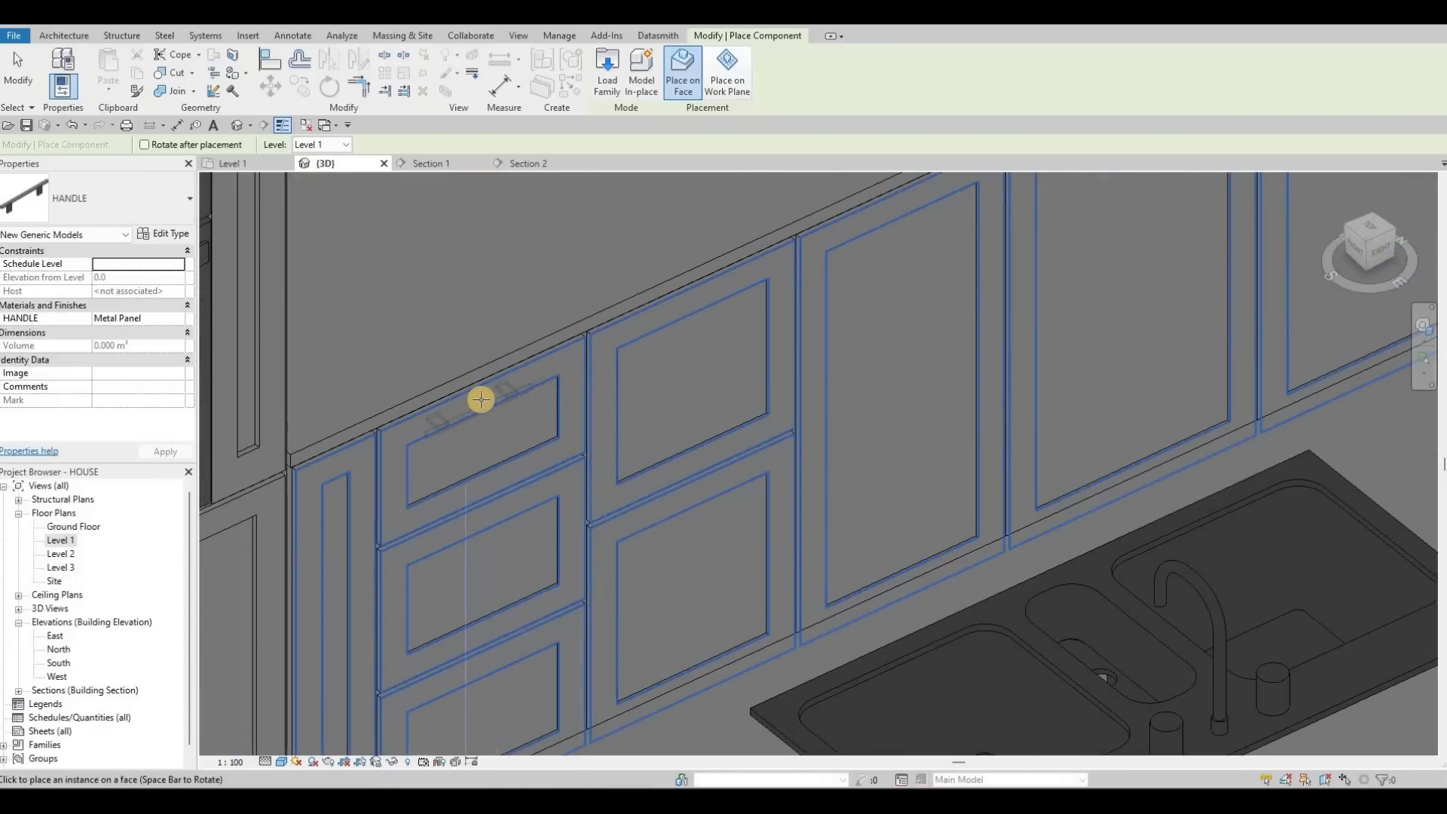
scroll(482, 397, "up", 2)
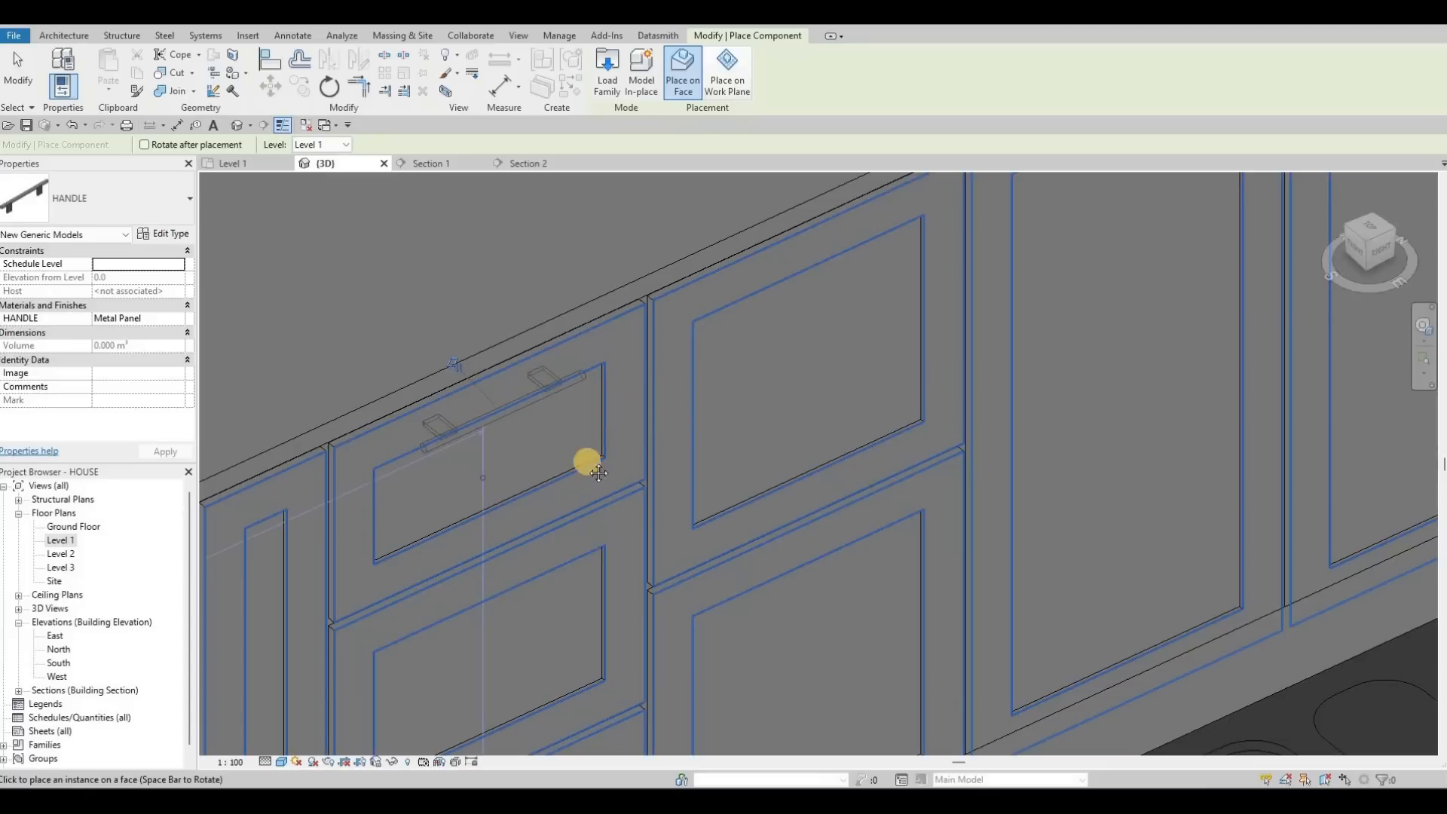
scroll(799, 333, "down", 2)
middle_click_drag(801, 298, 792, 308)
scroll(795, 313, "up", 2)
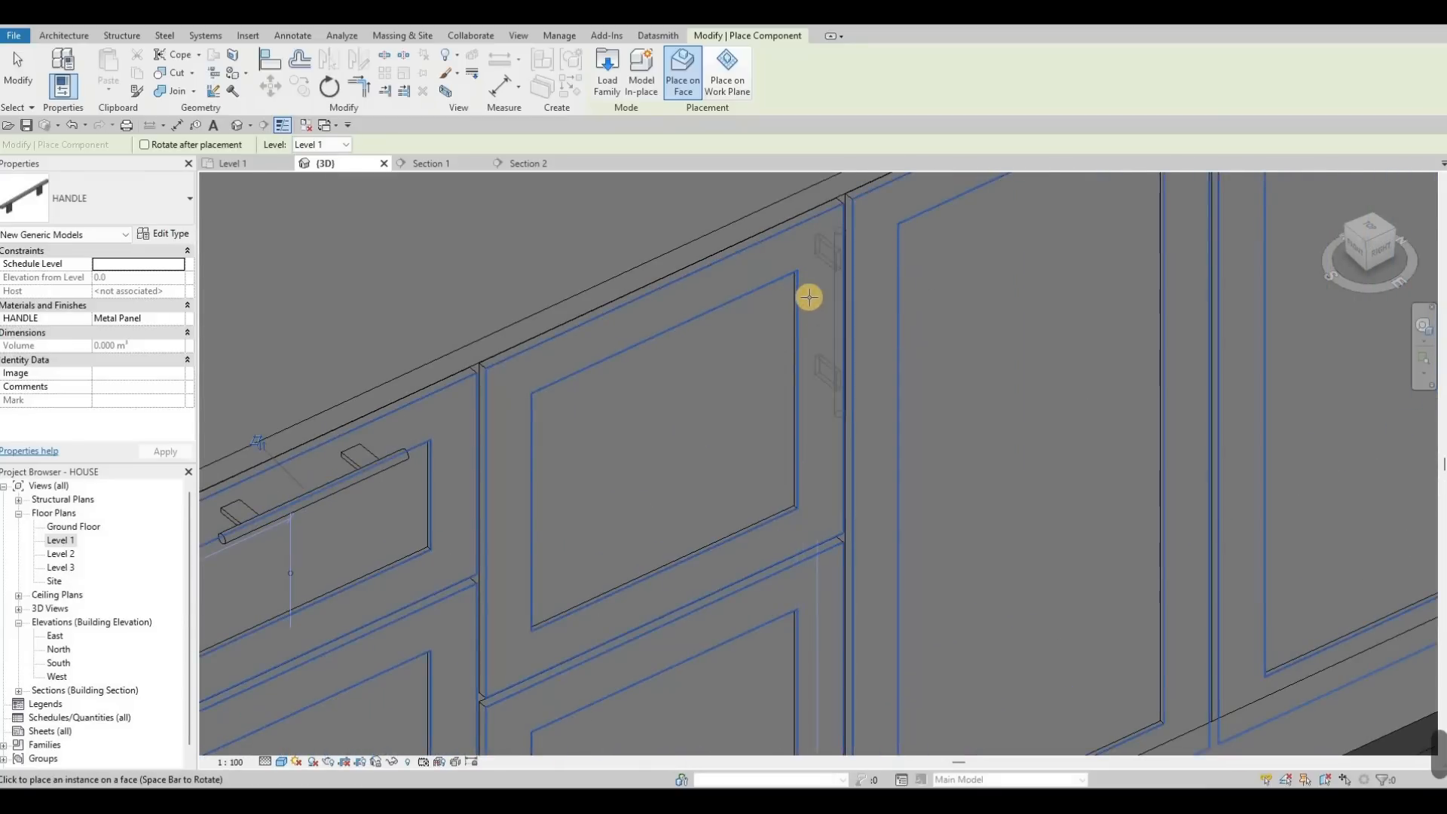
middle_click_drag(1051, 228, 794, 389)
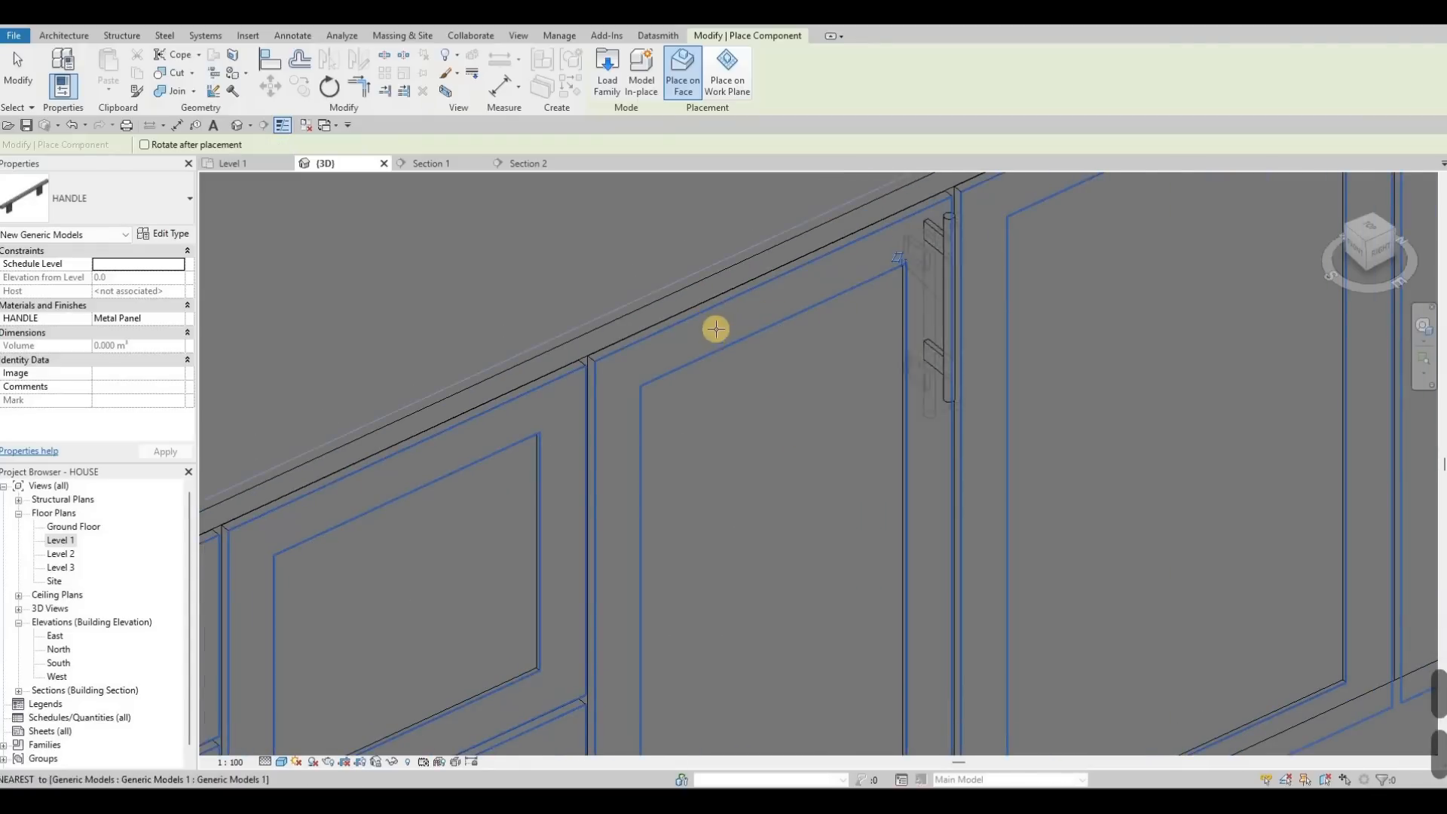
scroll(714, 330, "down", 2)
Step: Place handles on the upper cabinet doors above the cooktop
middle_click_drag(659, 362, 782, 463)
scroll(773, 452, "down", 2)
middle_click_drag(579, 183, 721, 291)
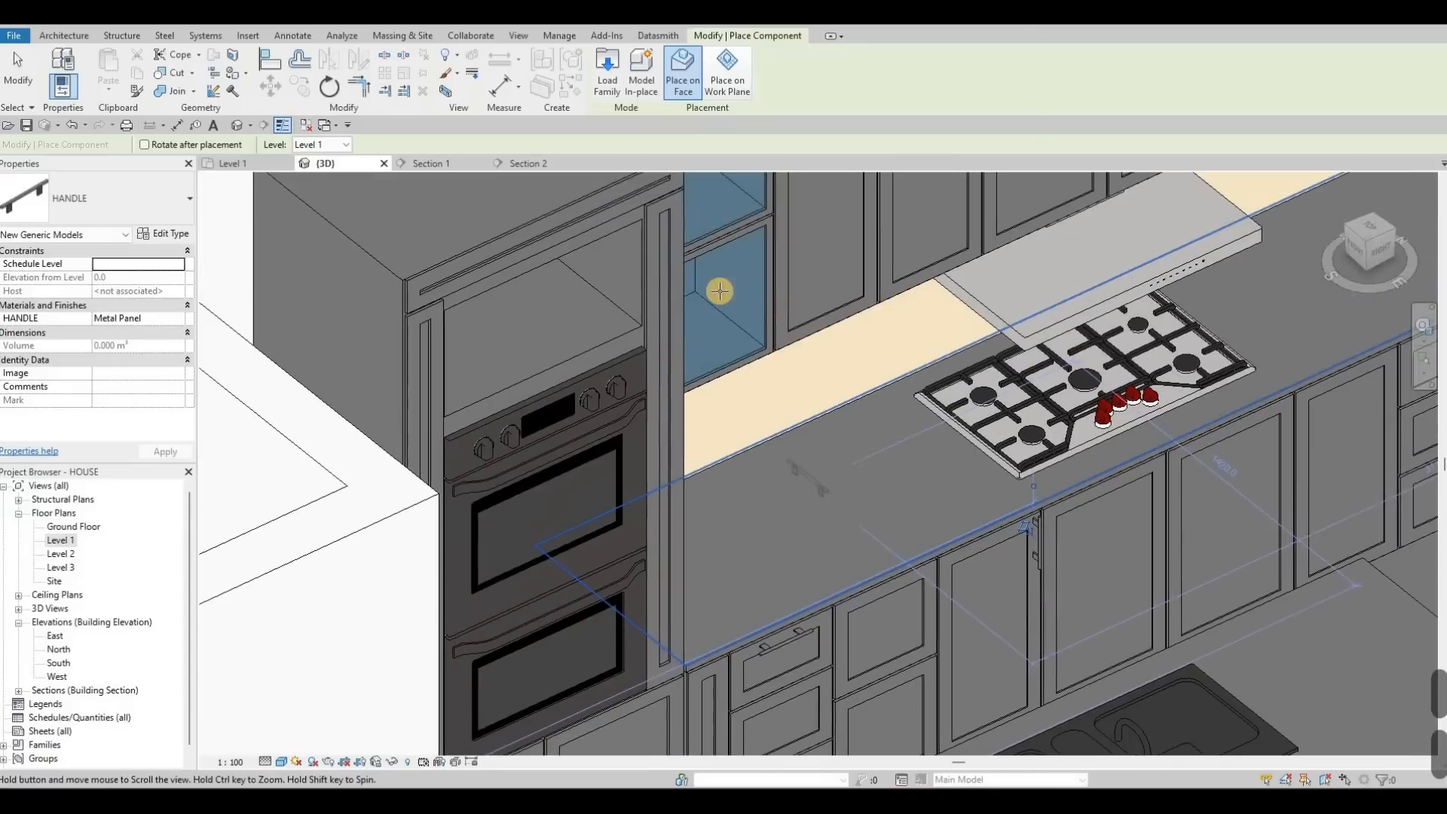
scroll(735, 309, "up", 4)
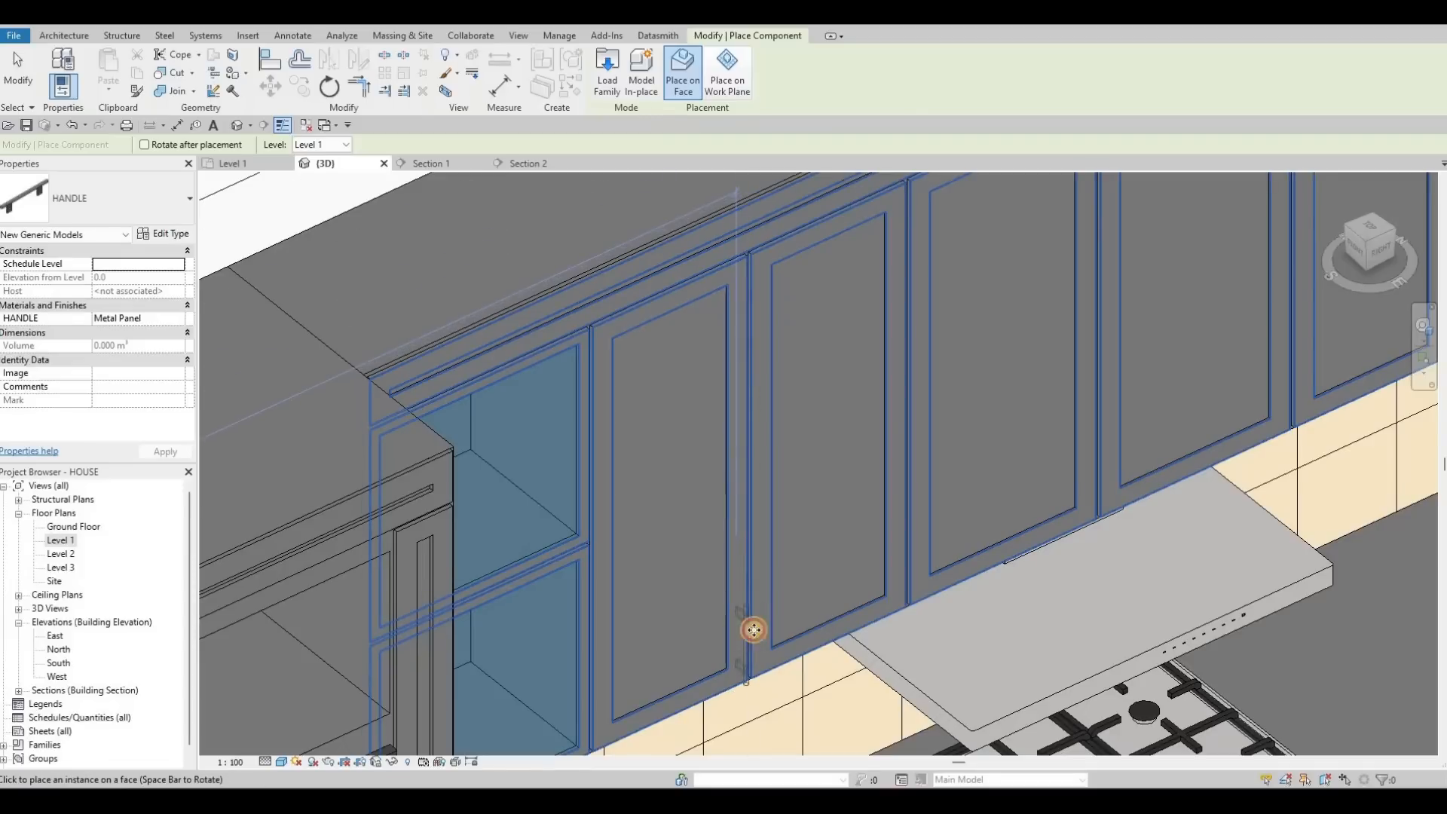
scroll(954, 391, "down", 2)
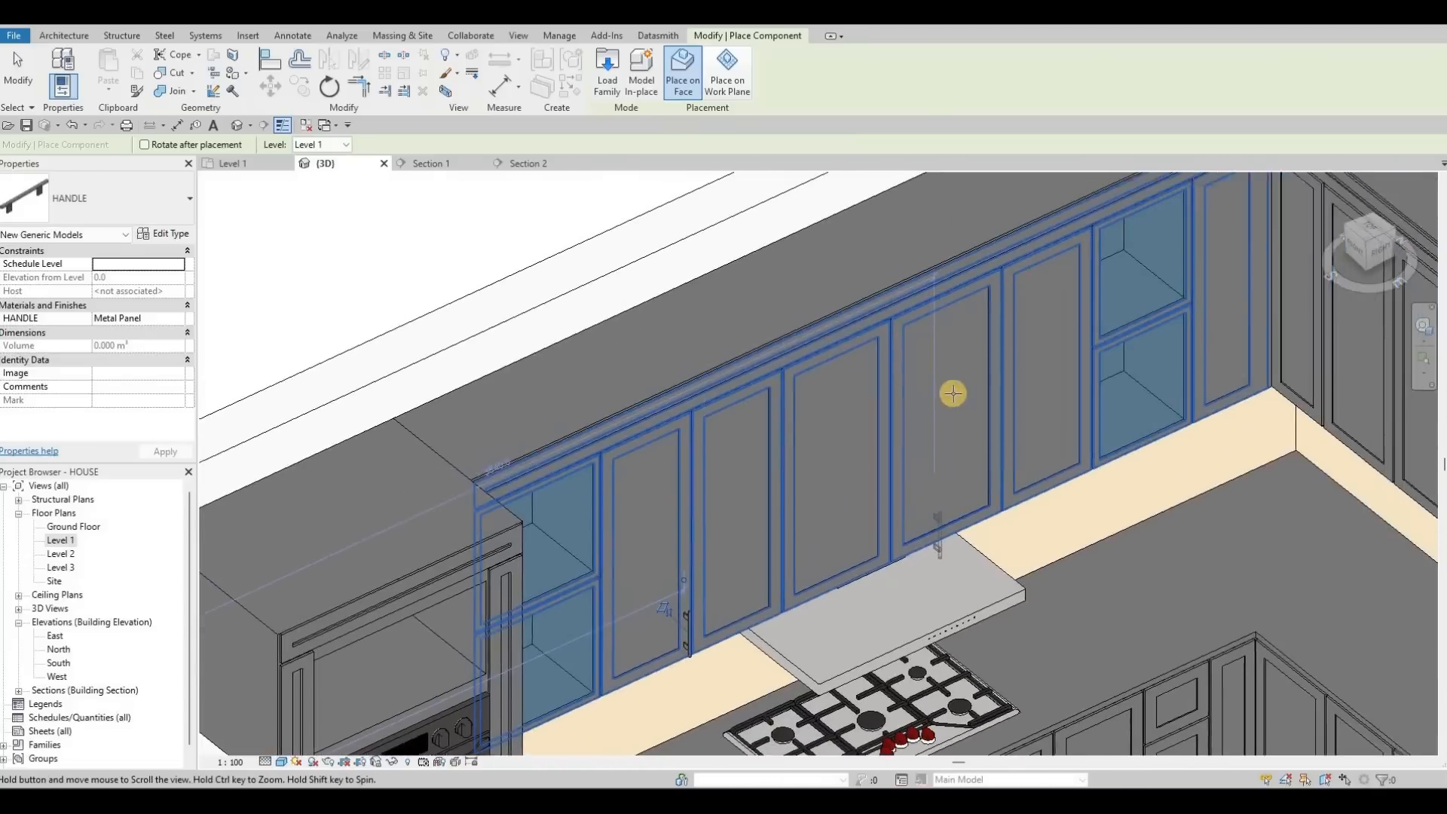
scroll(969, 401, "up", 4)
scroll(971, 398, "up", 2)
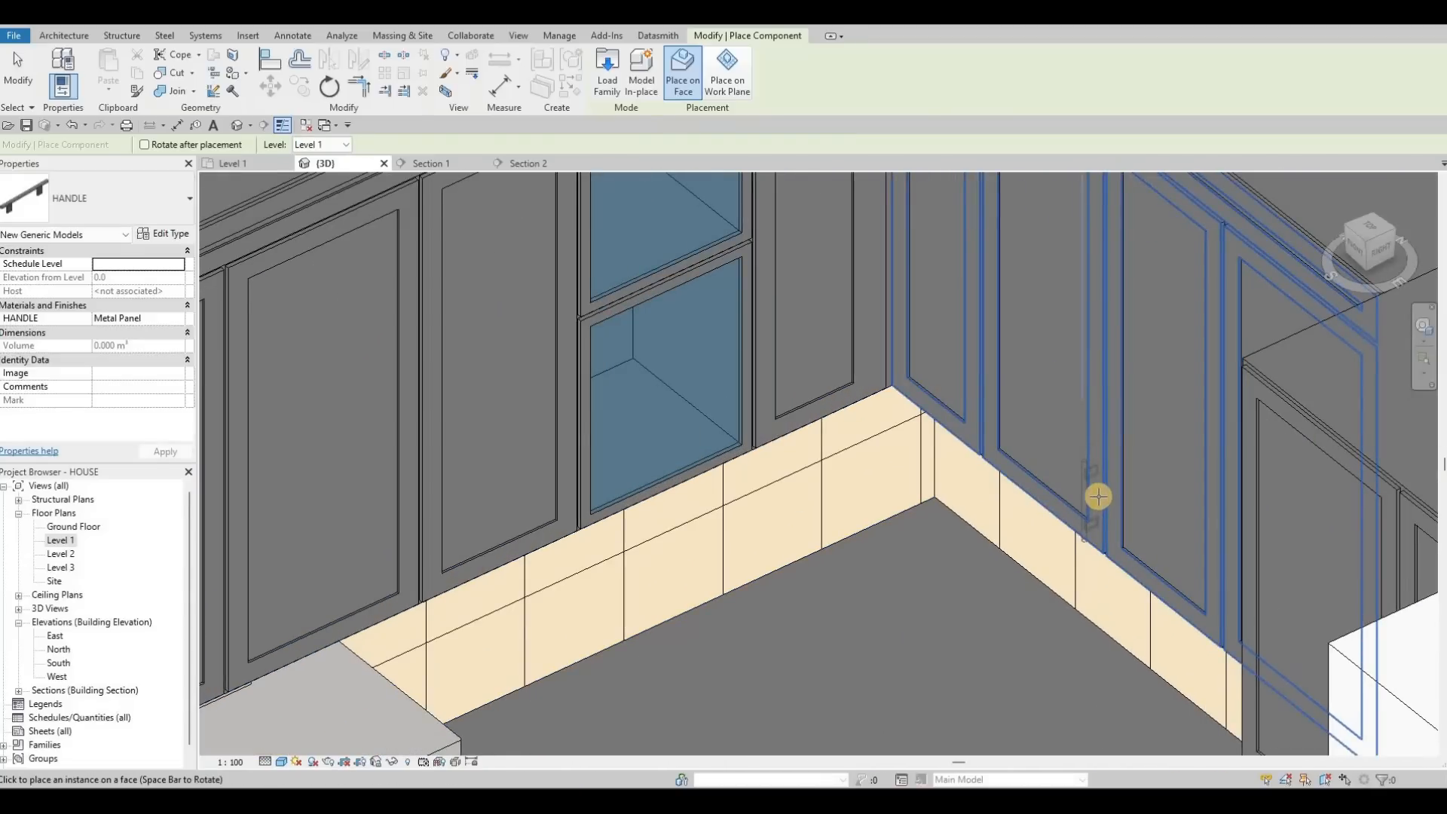
scroll(1098, 496, "up", 1)
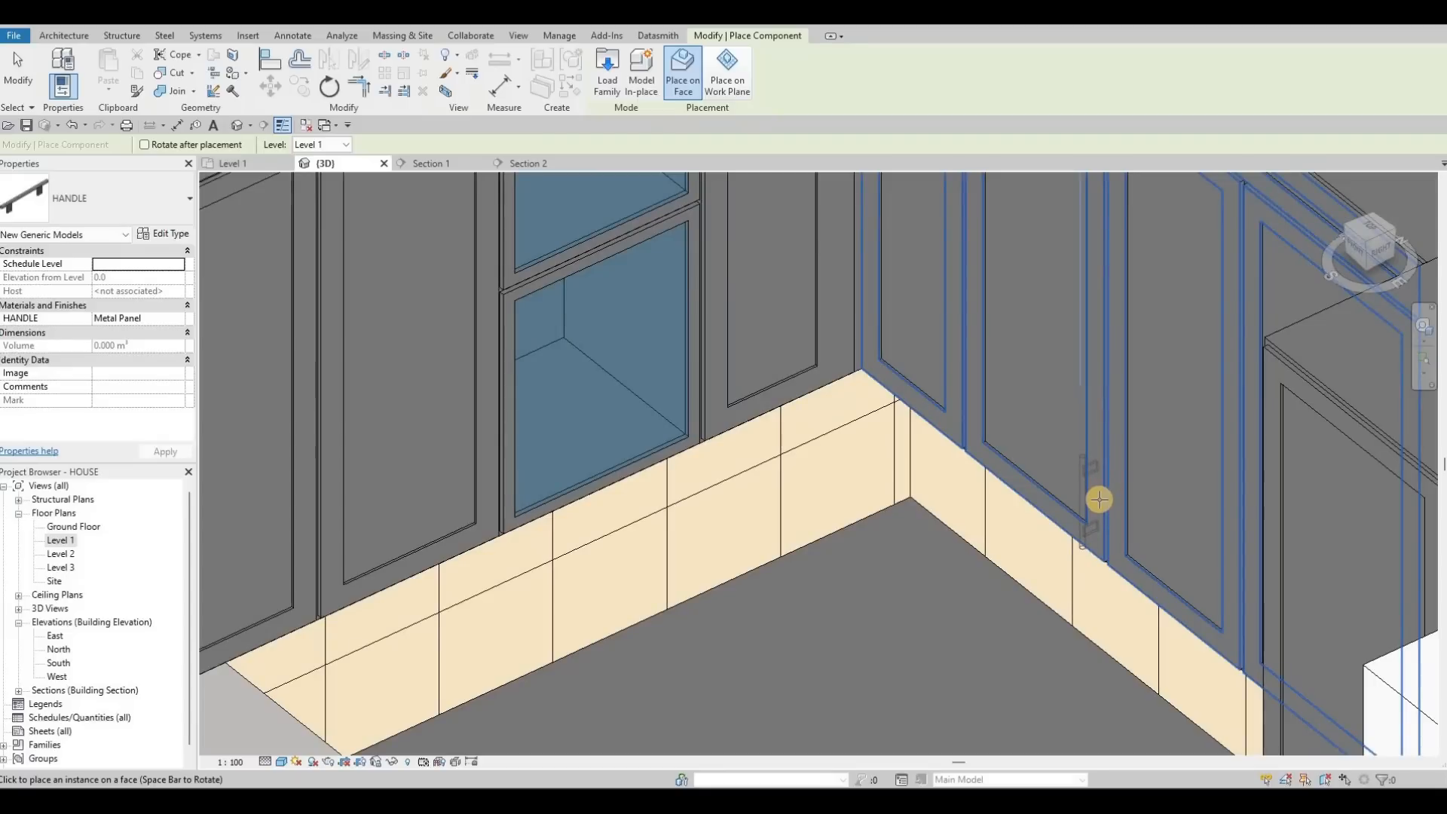
scroll(981, 467, "down", 3)
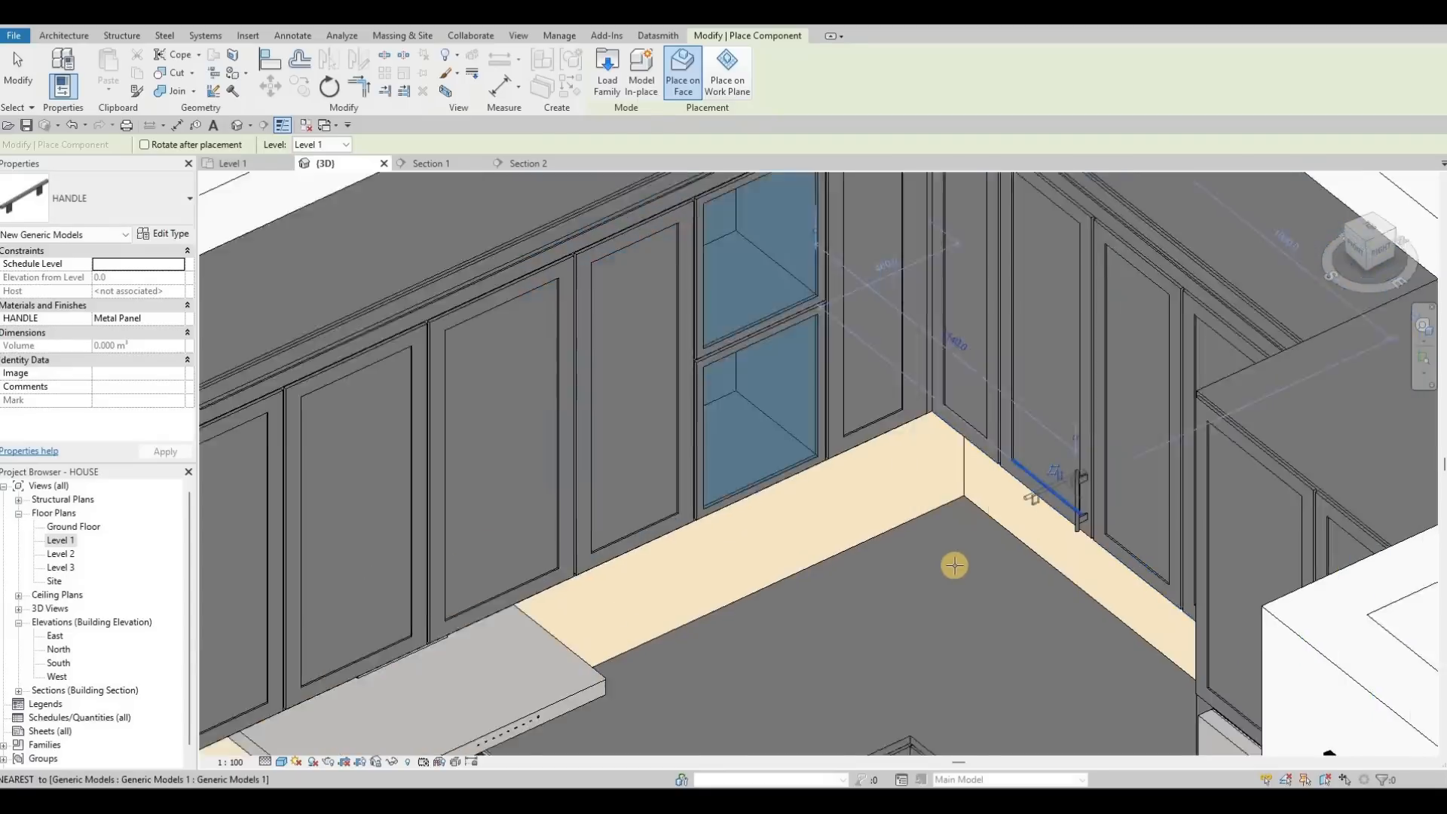
scroll(969, 513, "up", 5)
scroll(973, 501, "down", 1)
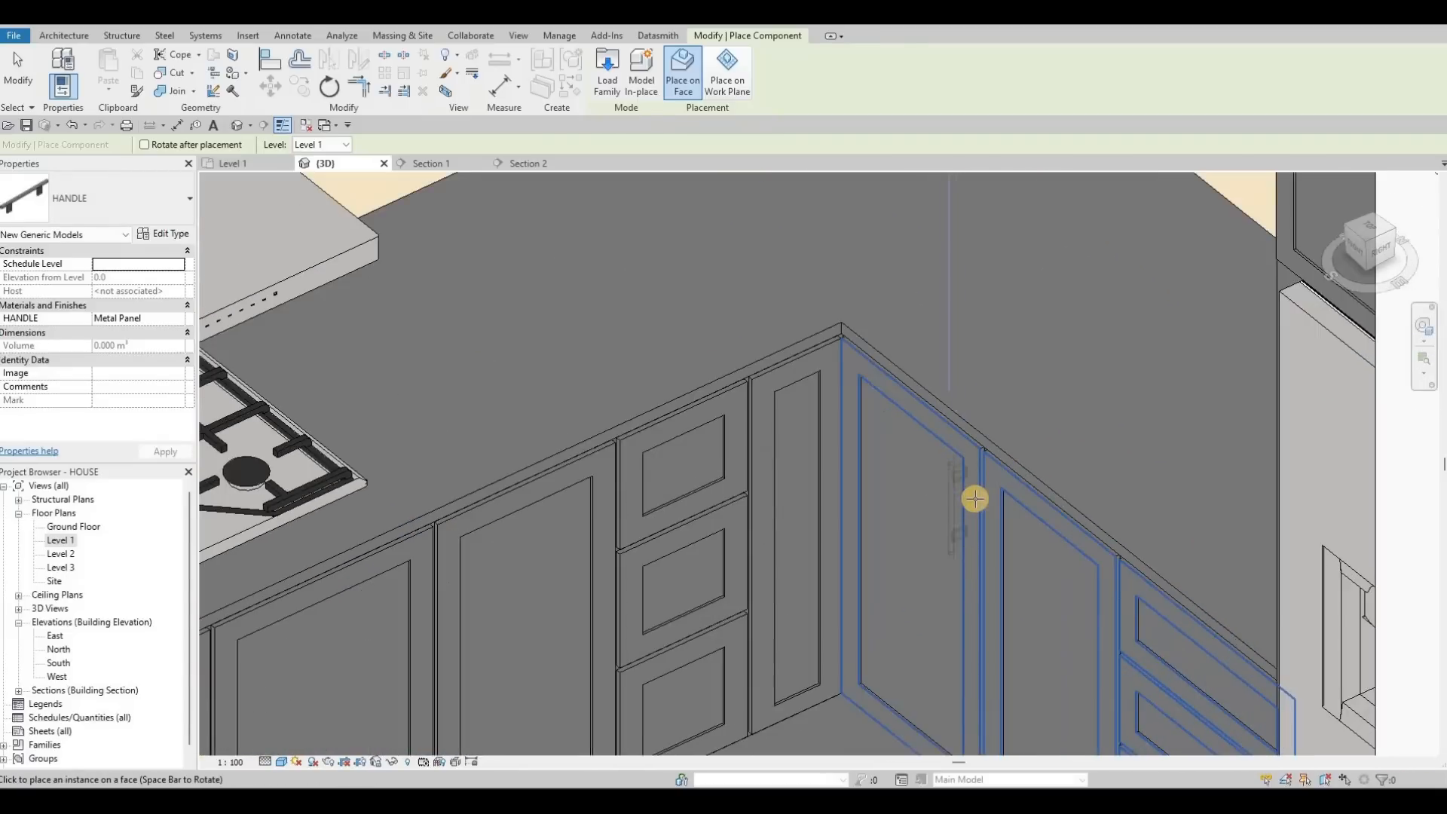
scroll(978, 490, "up", 3)
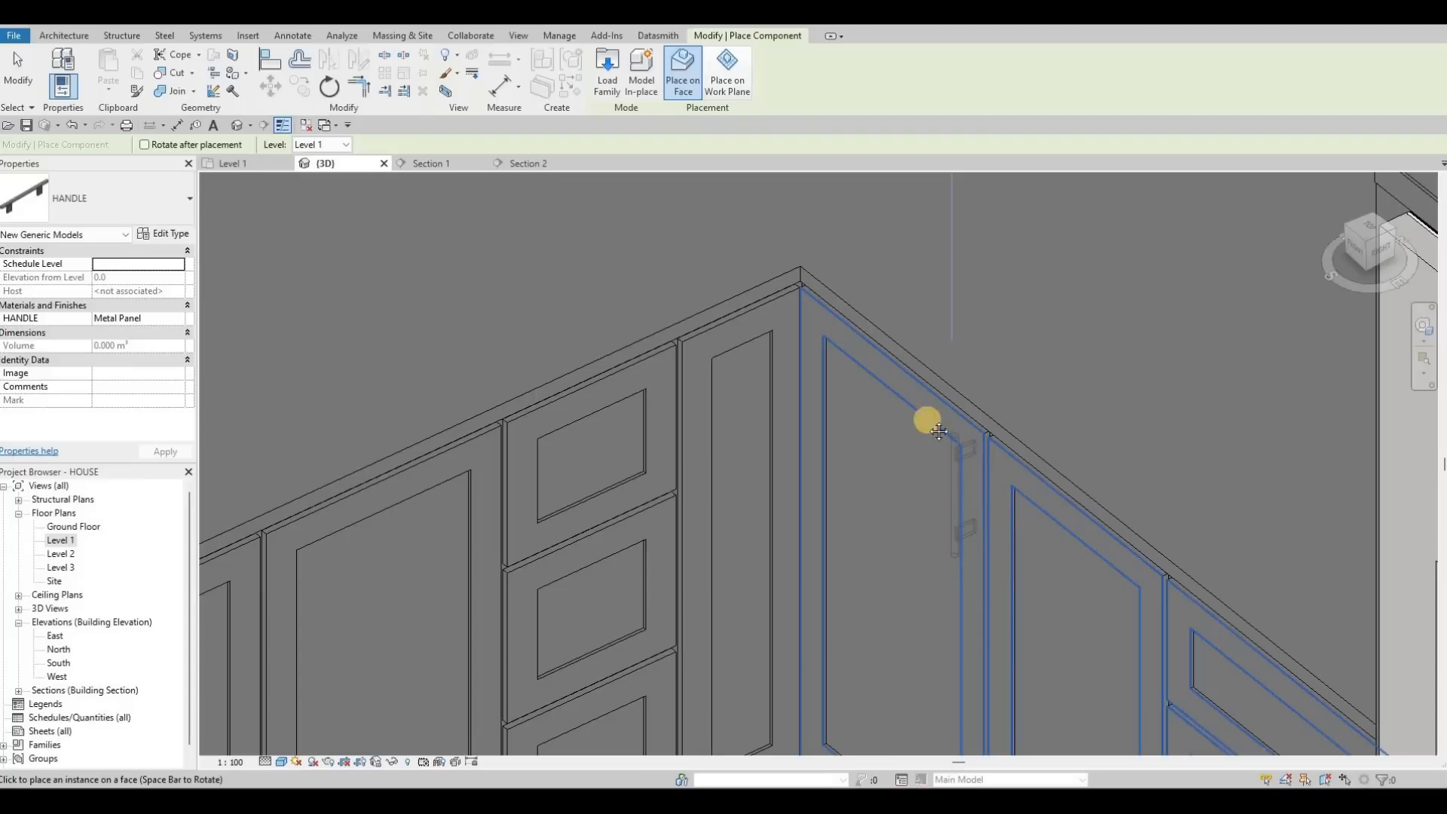
Step: Add handles to the corner cabinet doors and finish placing handles
middle_click_drag(1287, 685, 1150, 549)
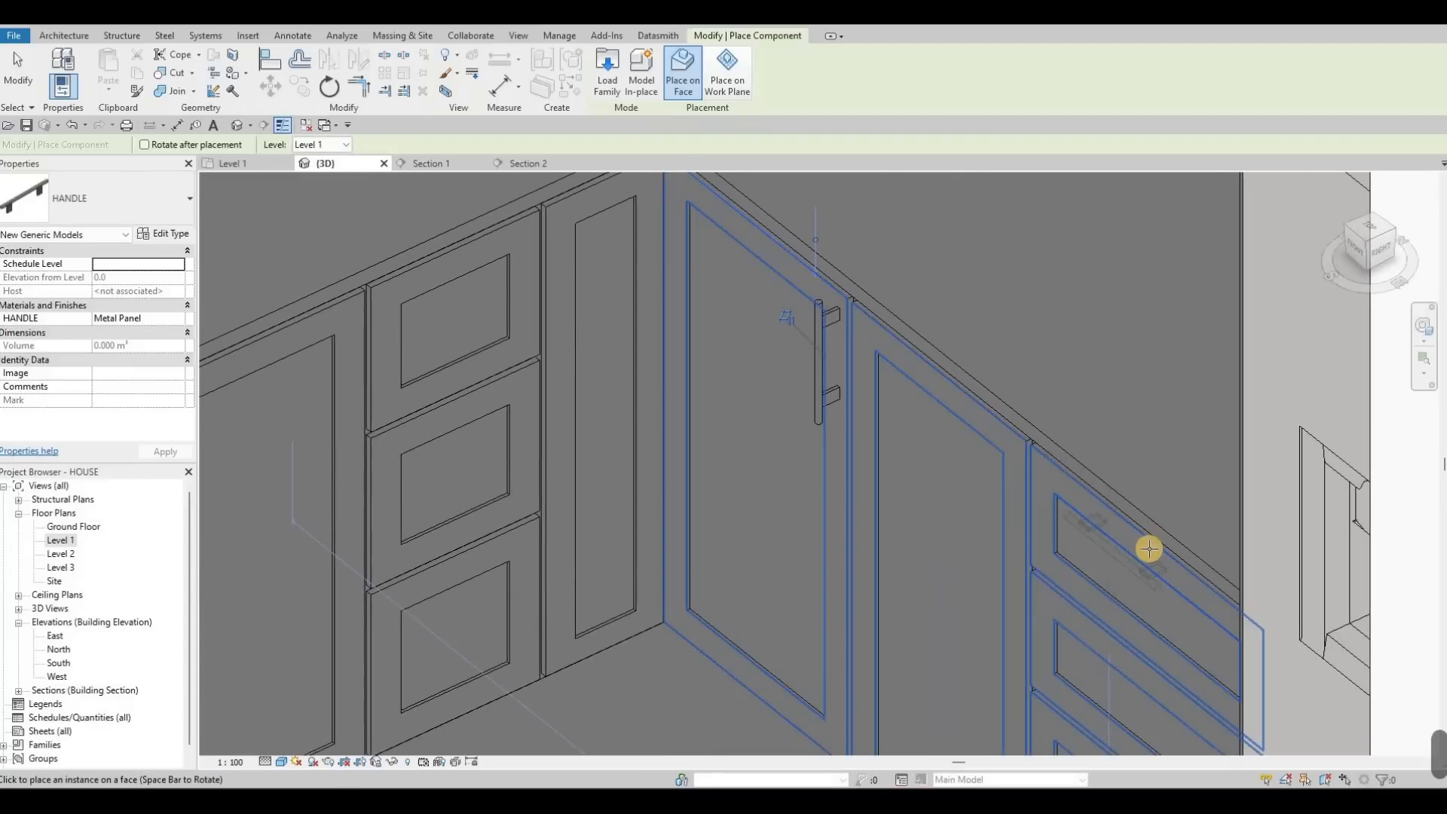
scroll(898, 468, "down", 5)
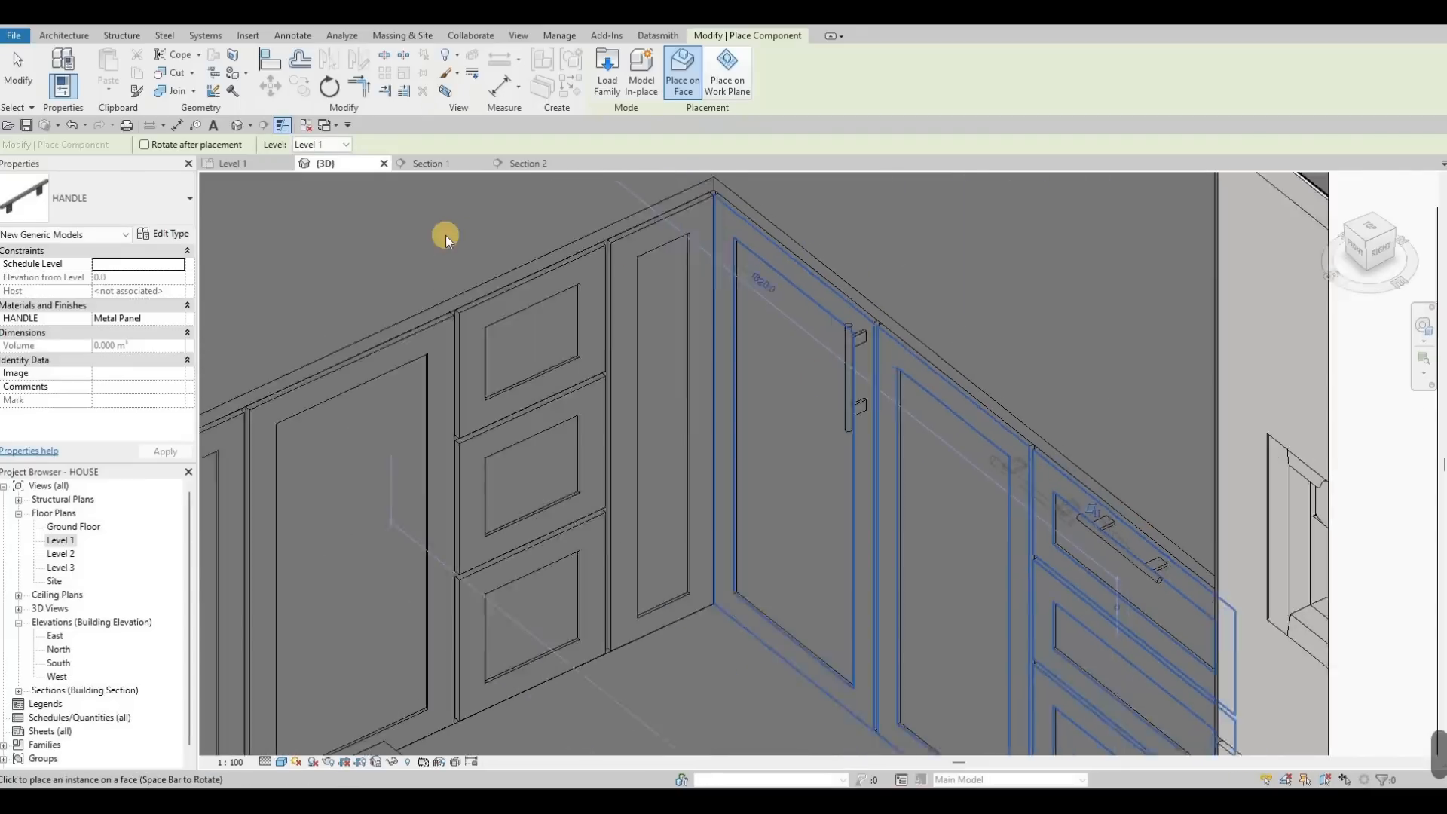
key("Escape")
key("Escape")
key("Escape")
left_click(440, 164)
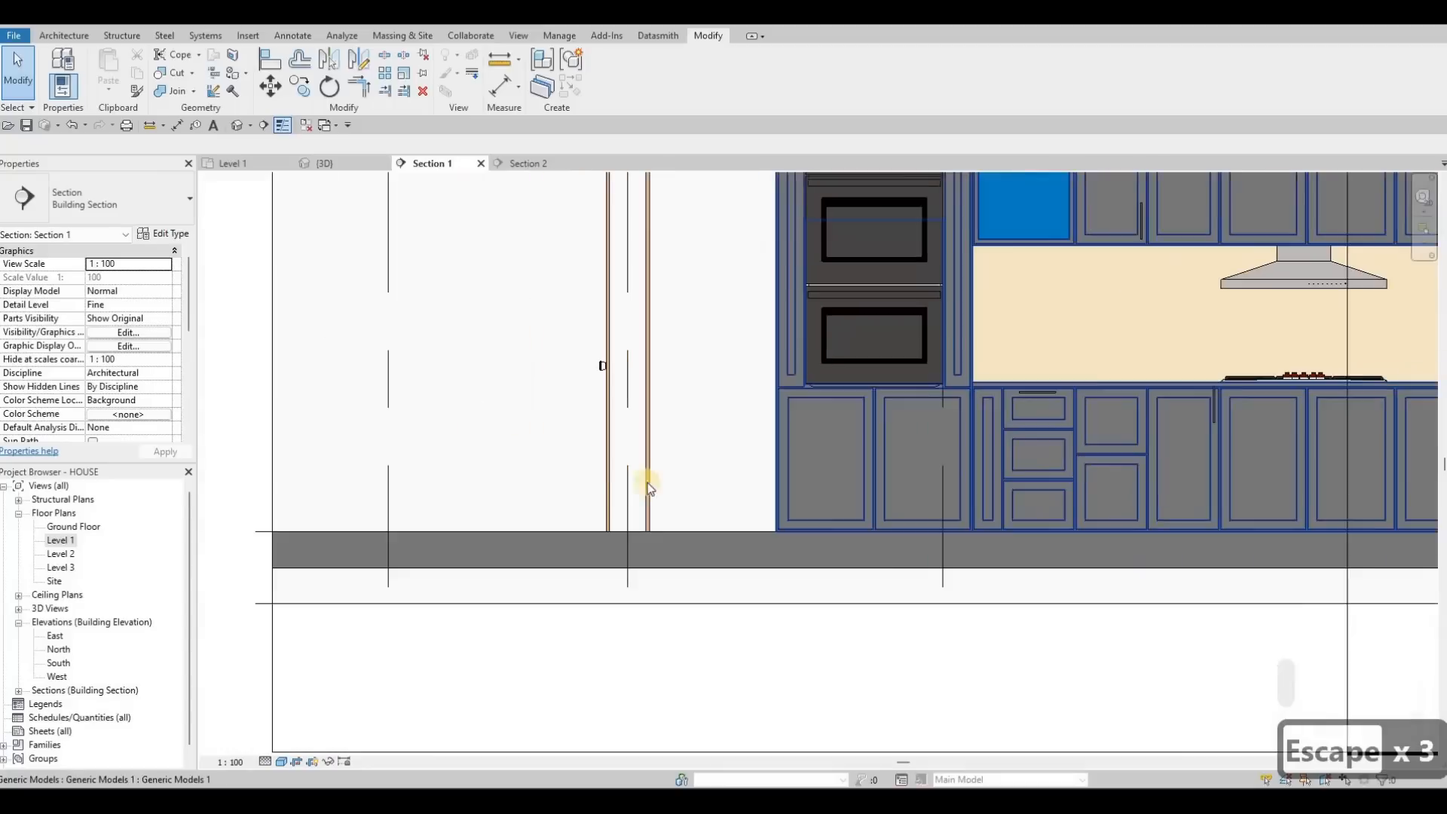
Step: Centre the kitchen elevation in Section 1 and check the vertical door handle
scroll(791, 426, "down", 3)
middle_click_drag(905, 434, 550, 469)
scroll(647, 470, "up", 1)
scroll(713, 478, "up", 5)
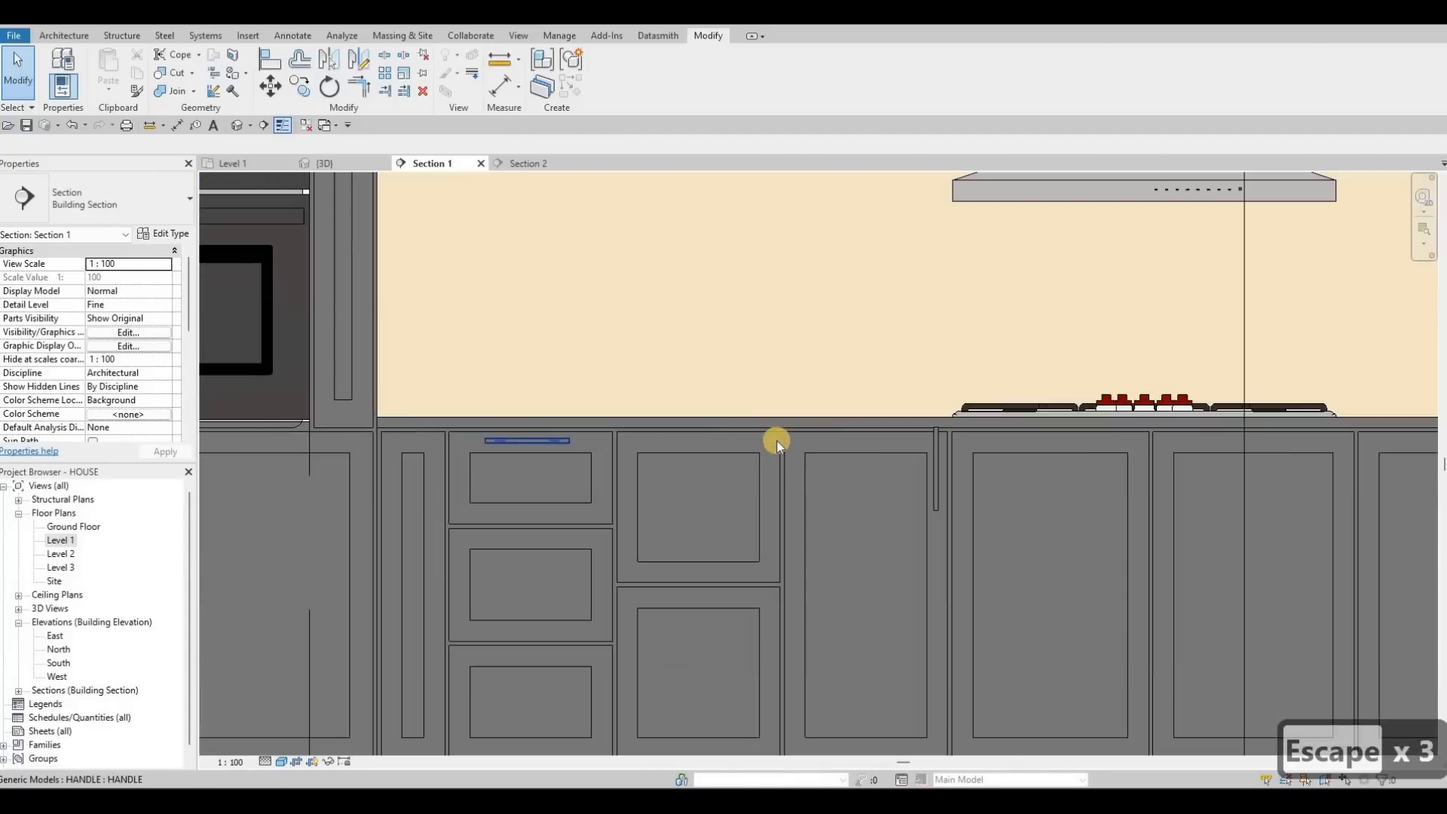
left_click(781, 463)
scroll(780, 463, "up", 3)
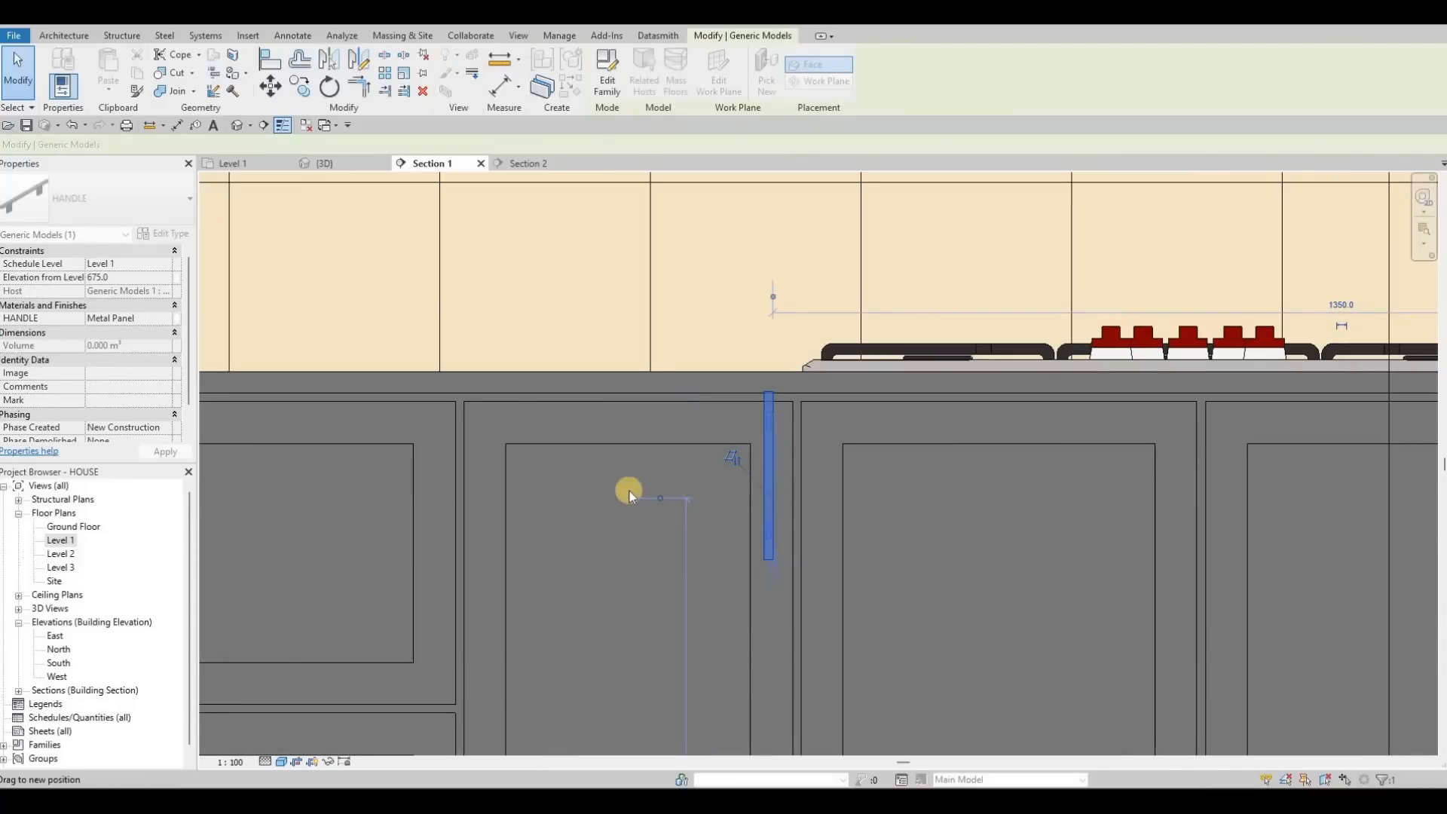
scroll(762, 471, "down", 4)
key("Escape")
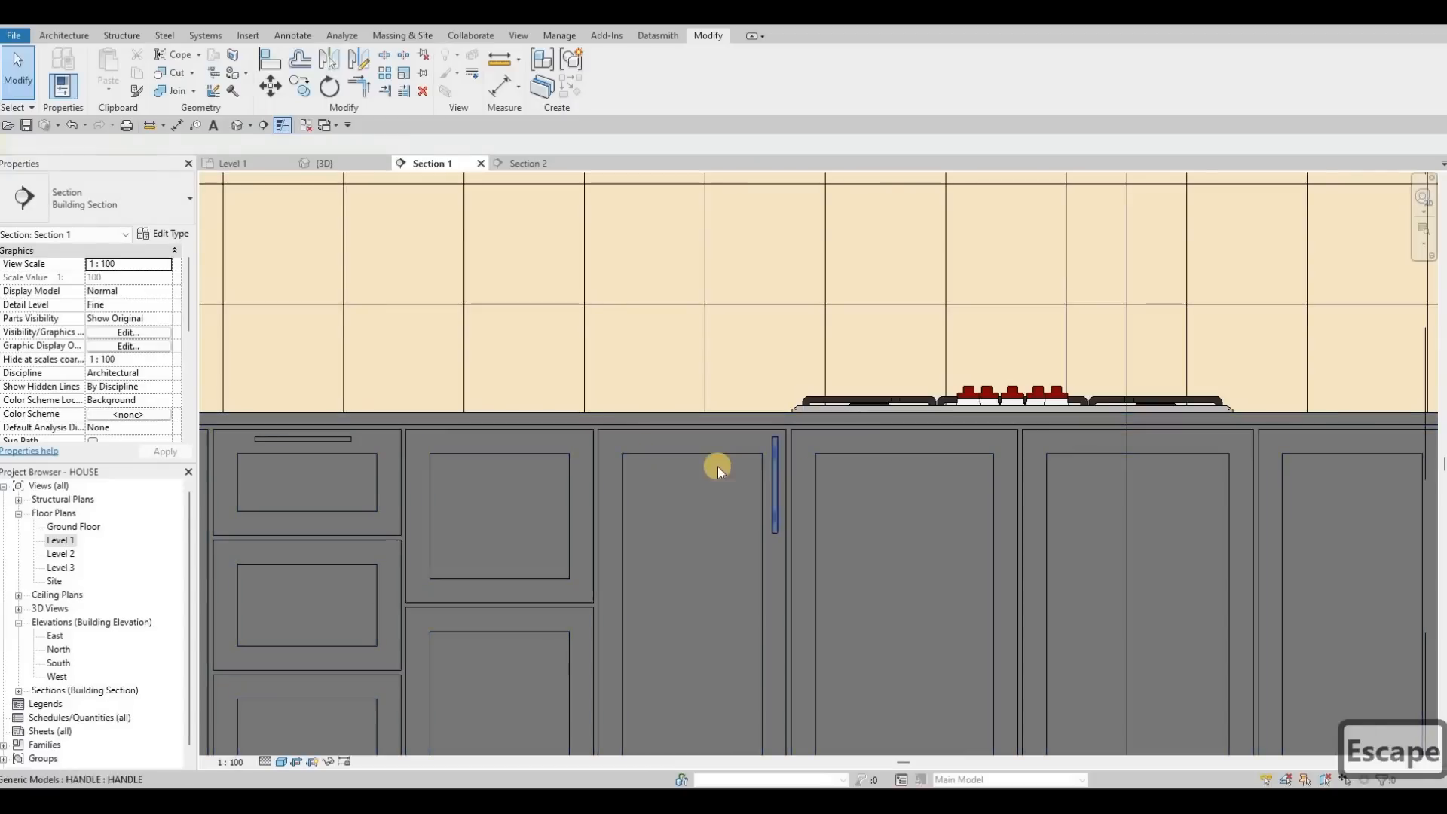
Step: Raise the top drawer handle onto the drawer's top edge and nudge it slightly lower
middle_click_drag(613, 441, 708, 440)
middle_click_drag(579, 441, 663, 440)
key("Escape")
scroll(663, 440, "up", 3)
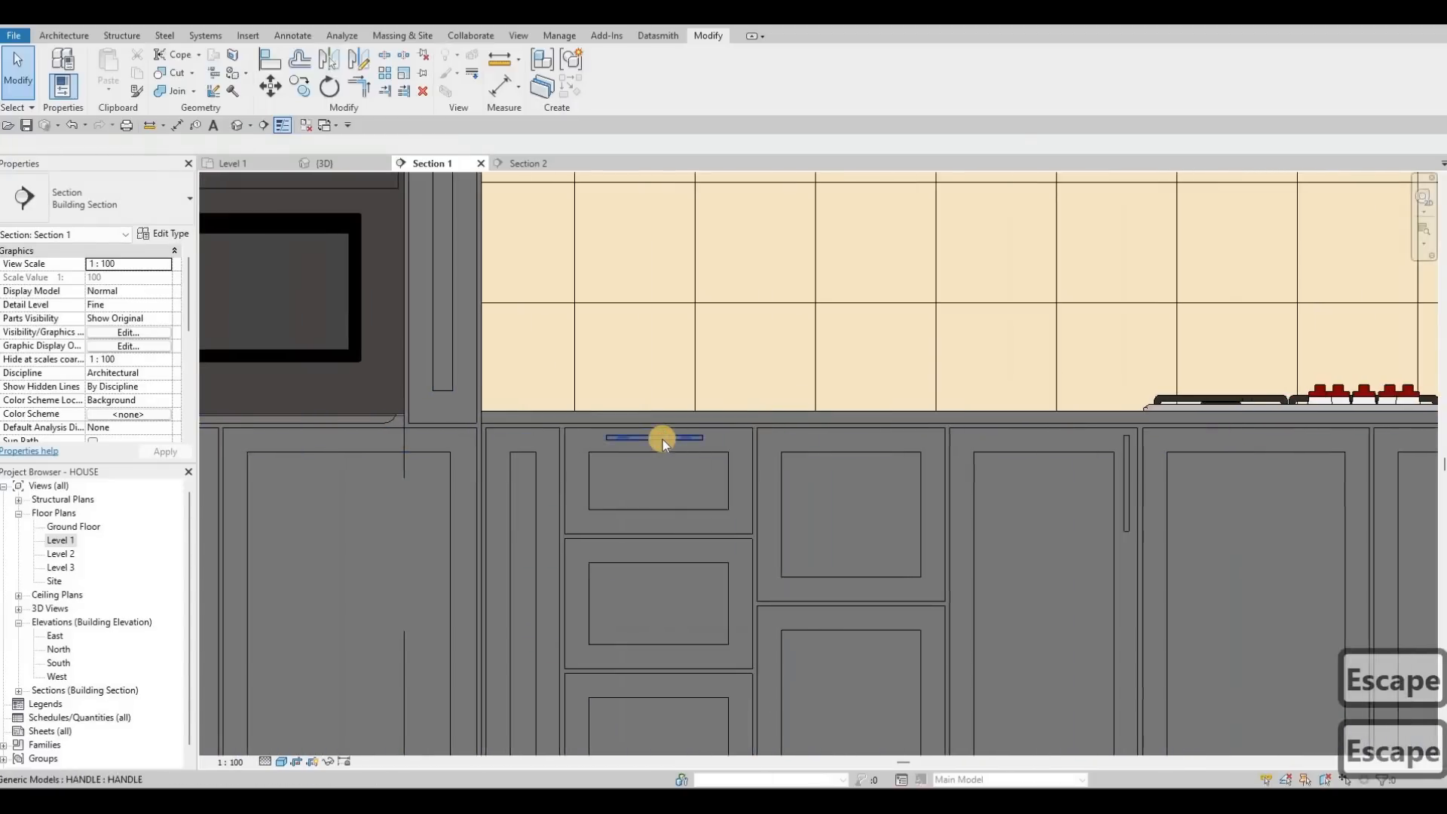
left_click(655, 436)
scroll(671, 408, "up", 2)
left_click_drag(666, 436, 683, 421)
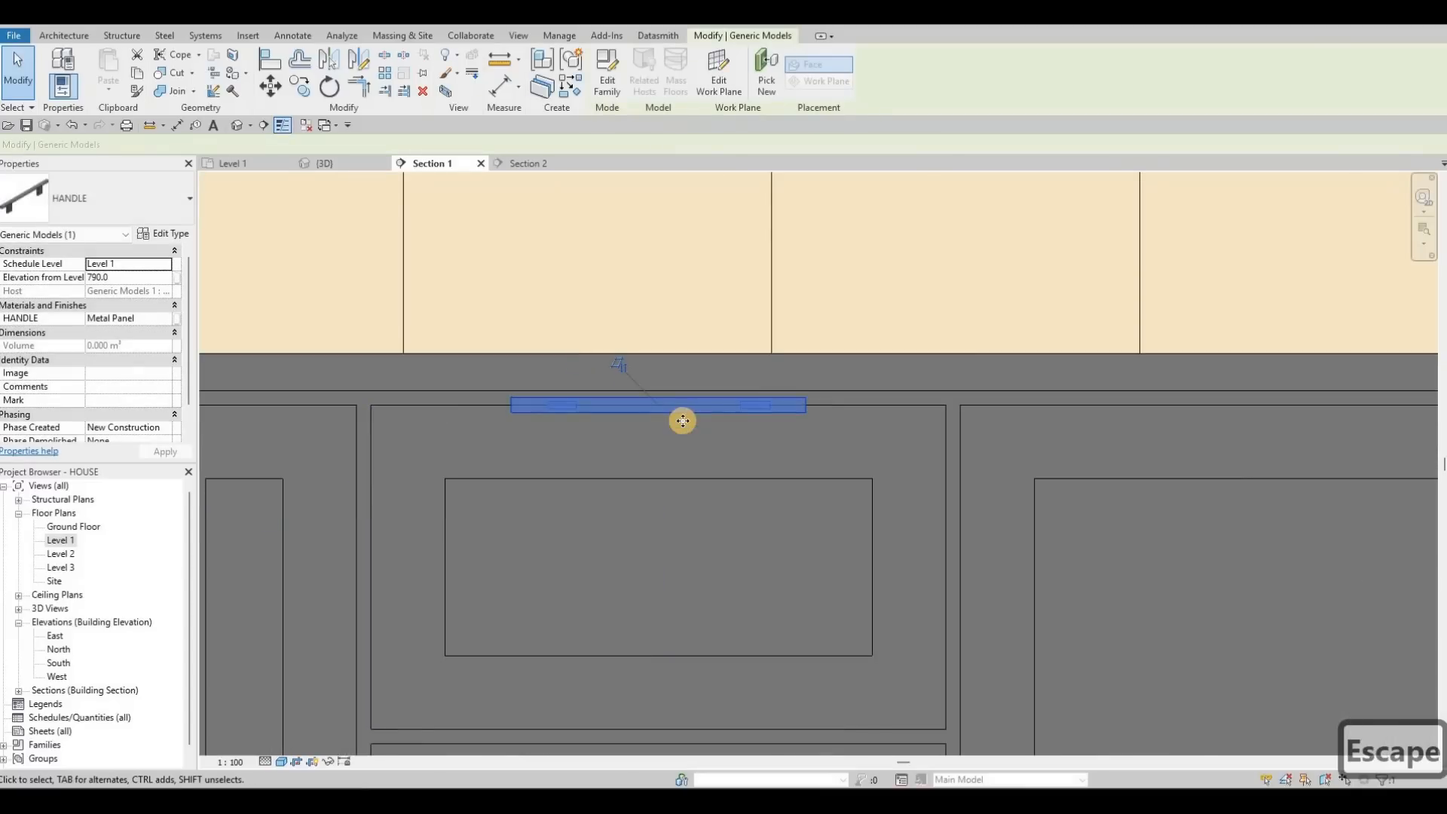
key("Down")
key("Down")
key("Down")
key("Down")
key("Down")
key("Down")
key("Down")
key("Down")
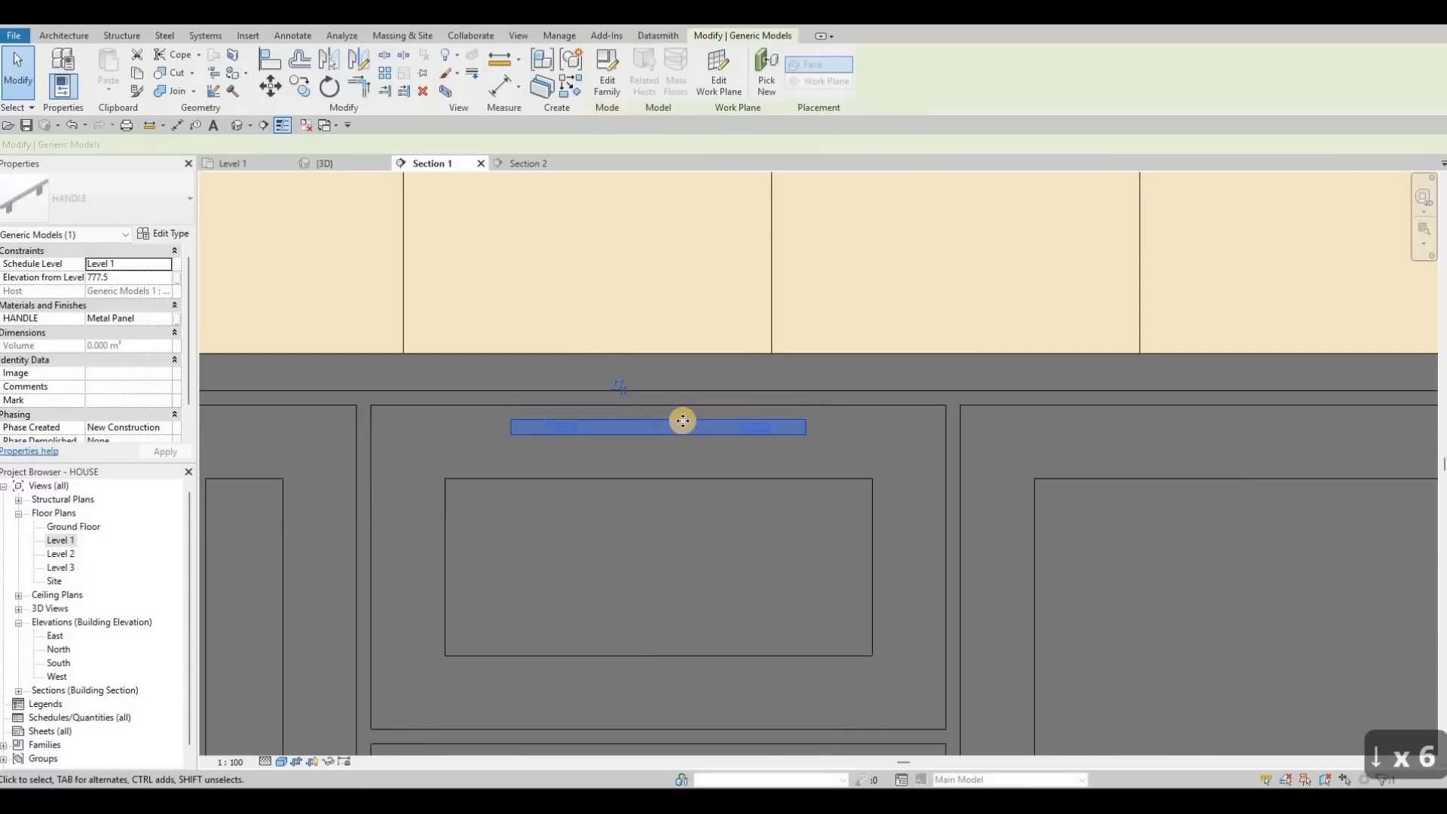
key("Escape")
key("Escape")
Step: Start copying the drawer handle toward the neighbouring cabinets, then cancel the copy
left_click(667, 427)
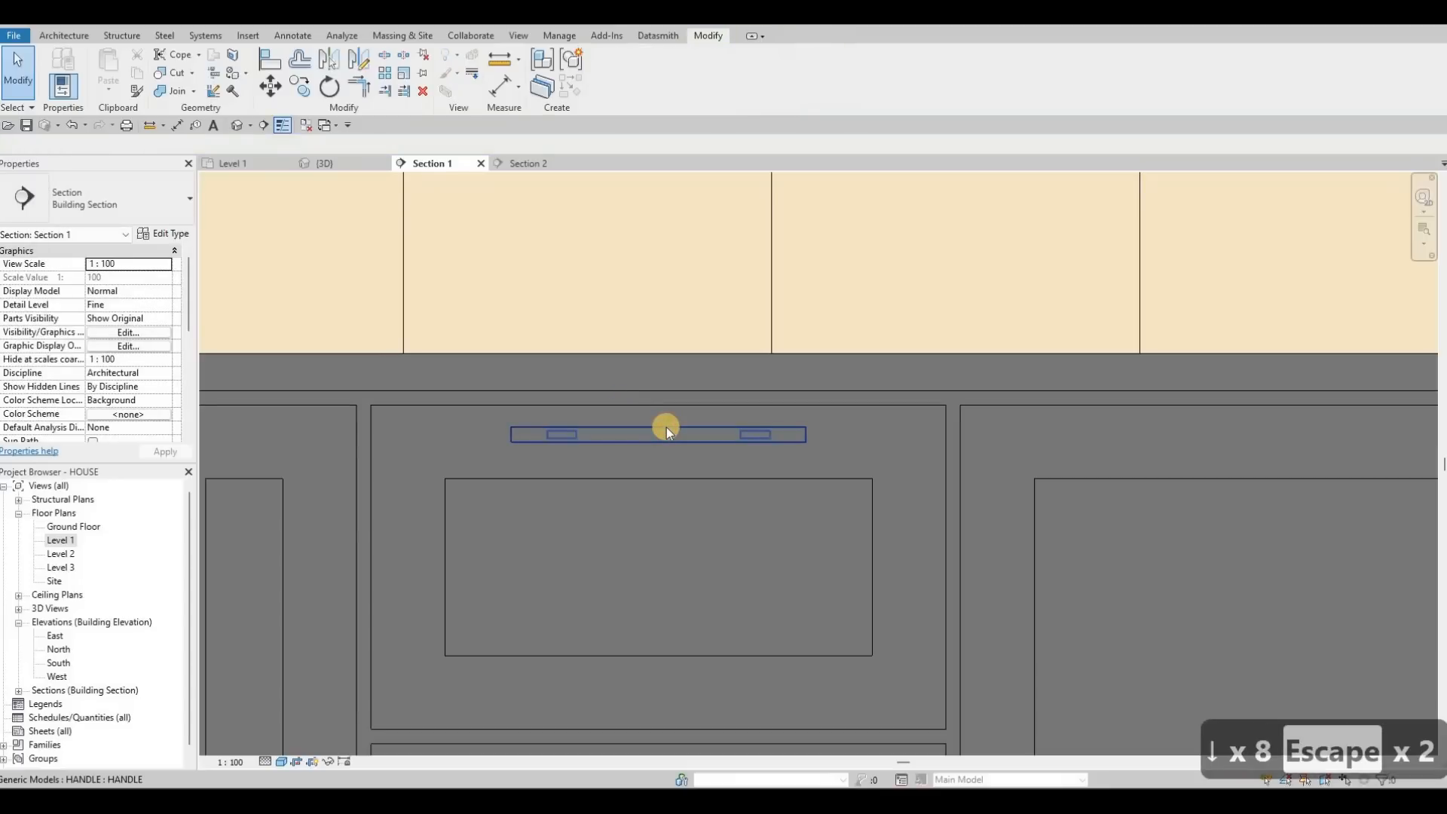
key("c")
key("o")
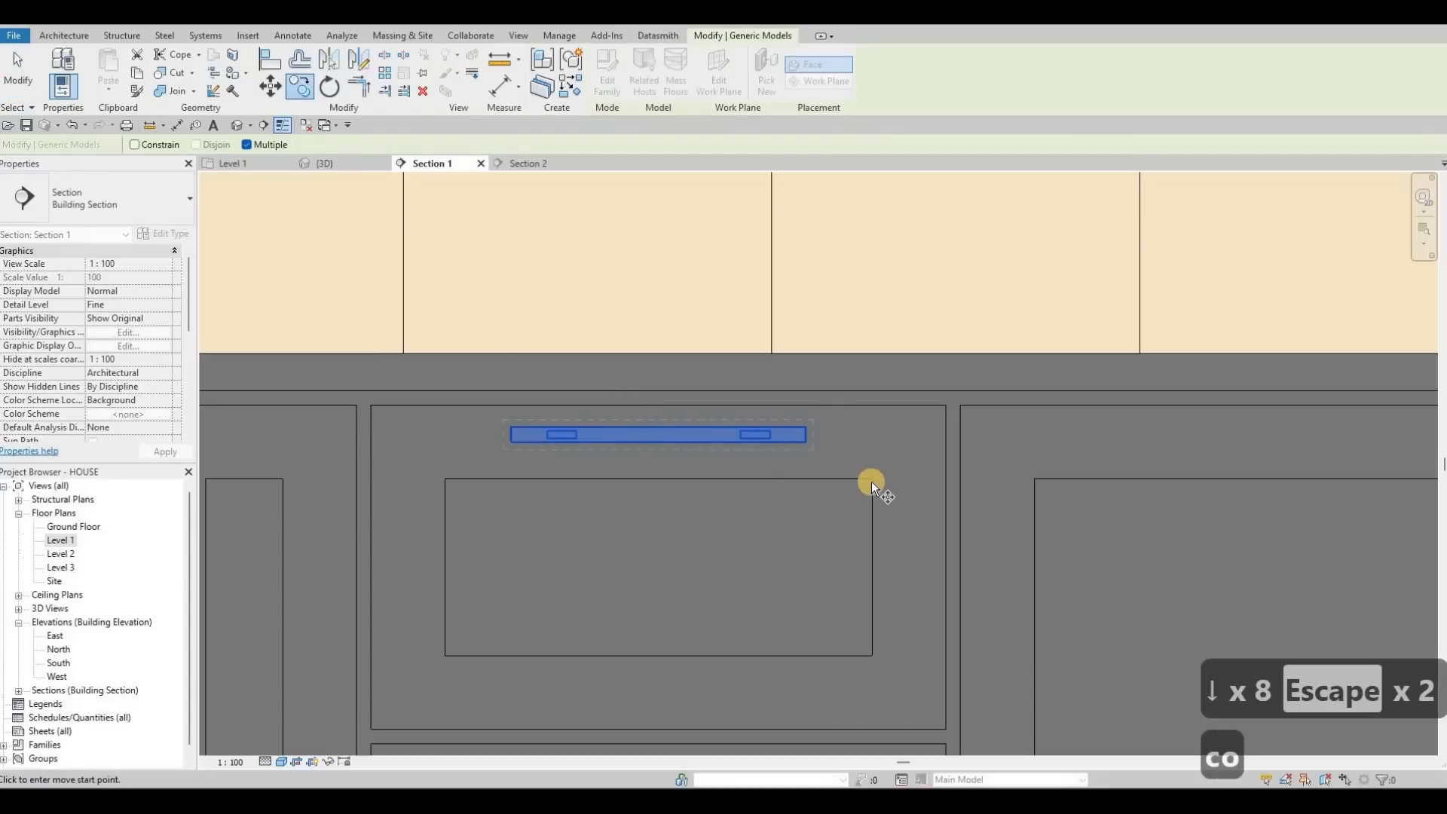
scroll(871, 498, "down", 2)
left_click(877, 656)
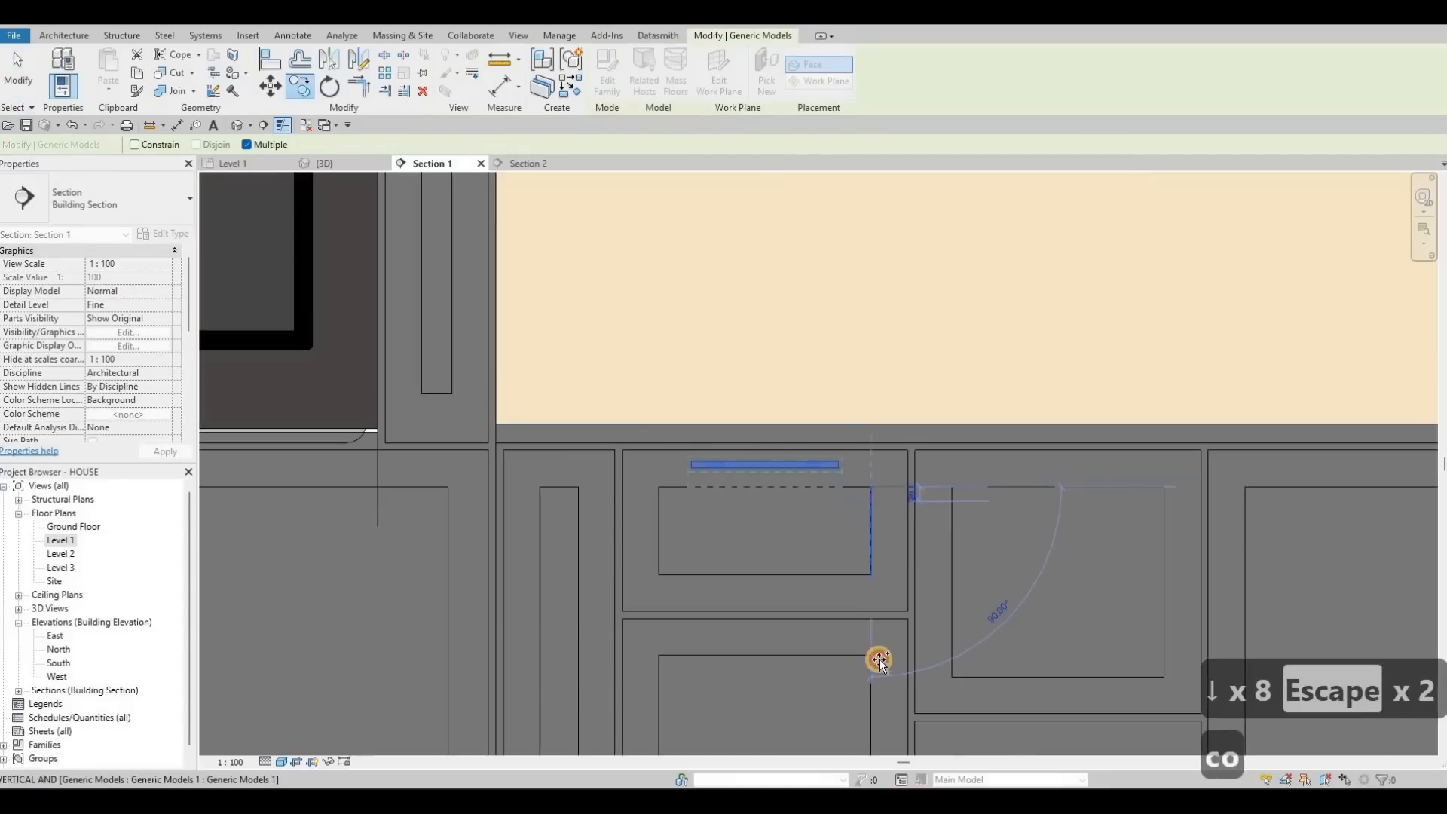
middle_click_drag(847, 581, 840, 562)
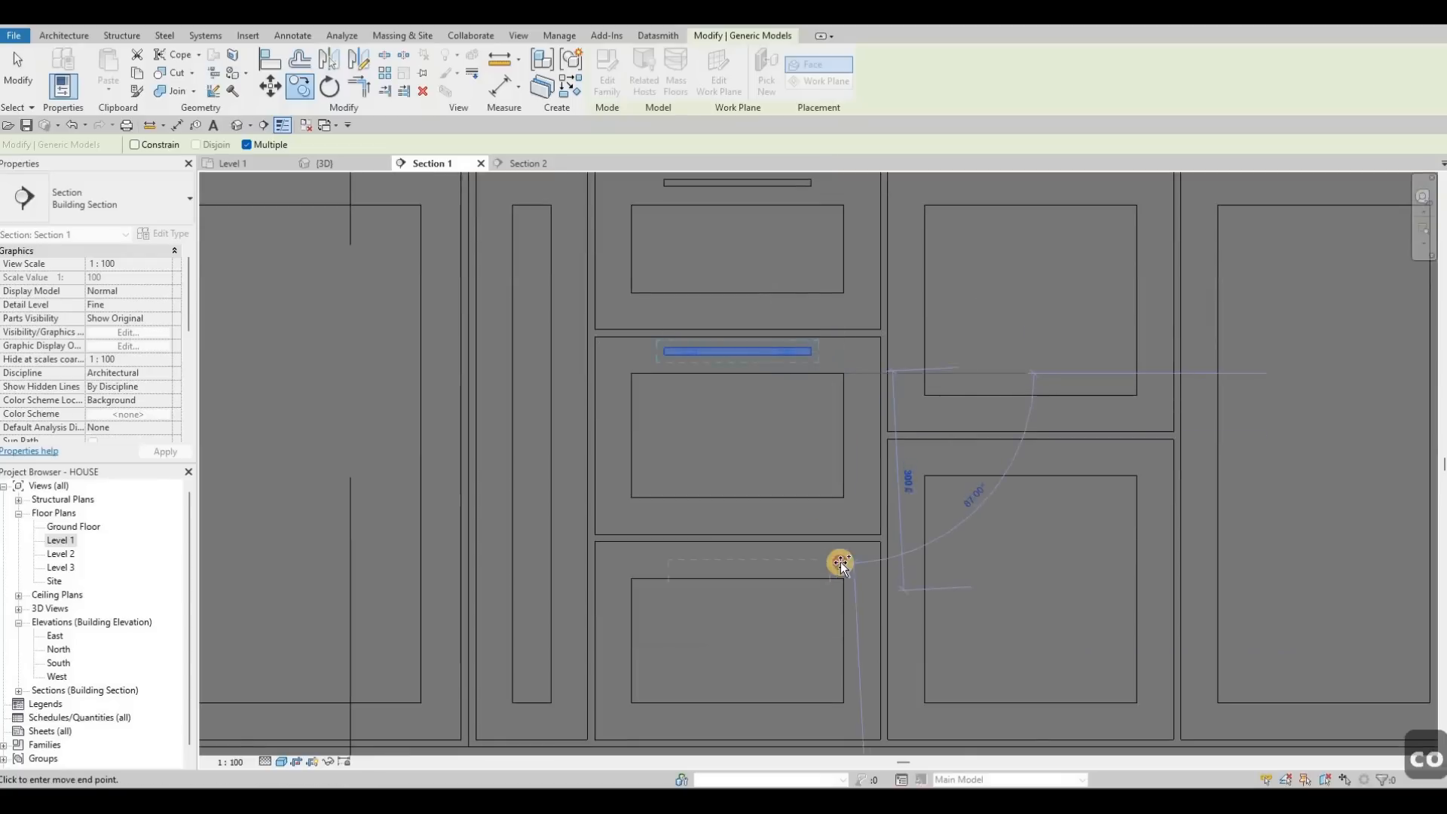
scroll(756, 515, "down", 2)
middle_click_drag(894, 514, 665, 522)
middle_click_drag(743, 383, 617, 398)
key("Escape")
key("Escape")
scroll(617, 397, "up", 2)
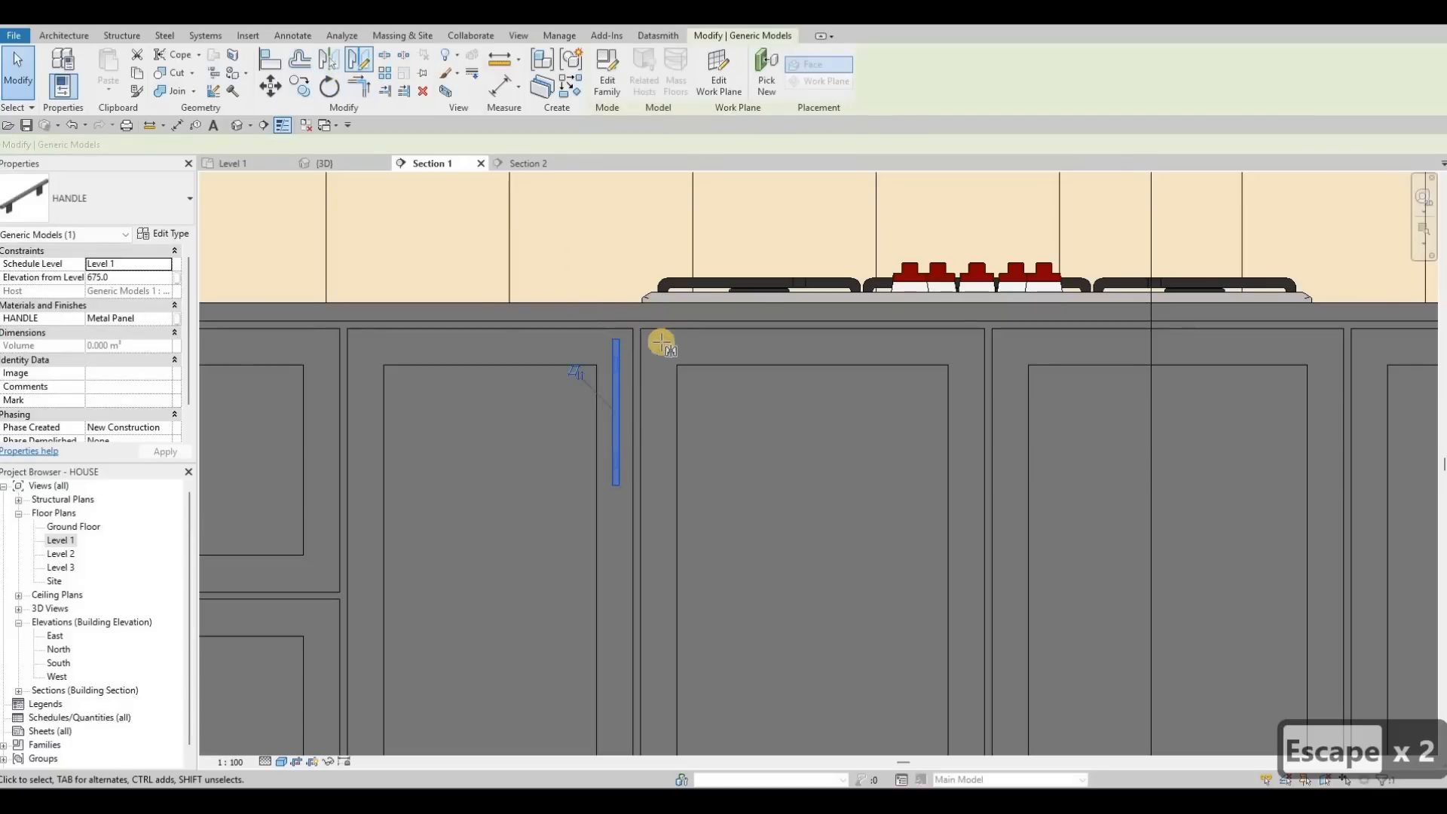
Step: Mirror-copy the door handle across the door joint with DM, drawing the axis
key("d")
key("m")
scroll(701, 341, "up", 3)
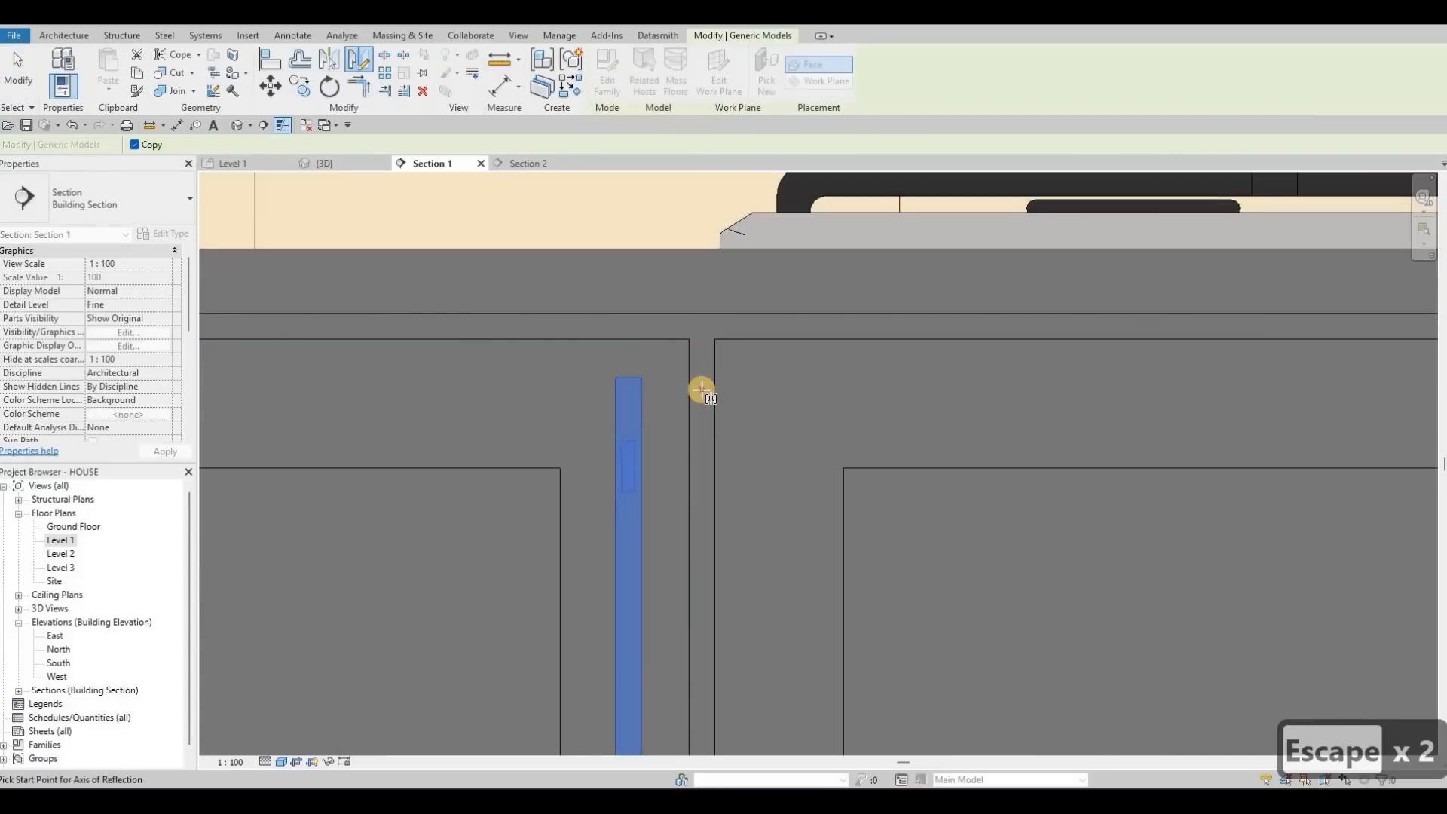
left_click(700, 388)
left_click(714, 391)
scroll(678, 371, "down", 2)
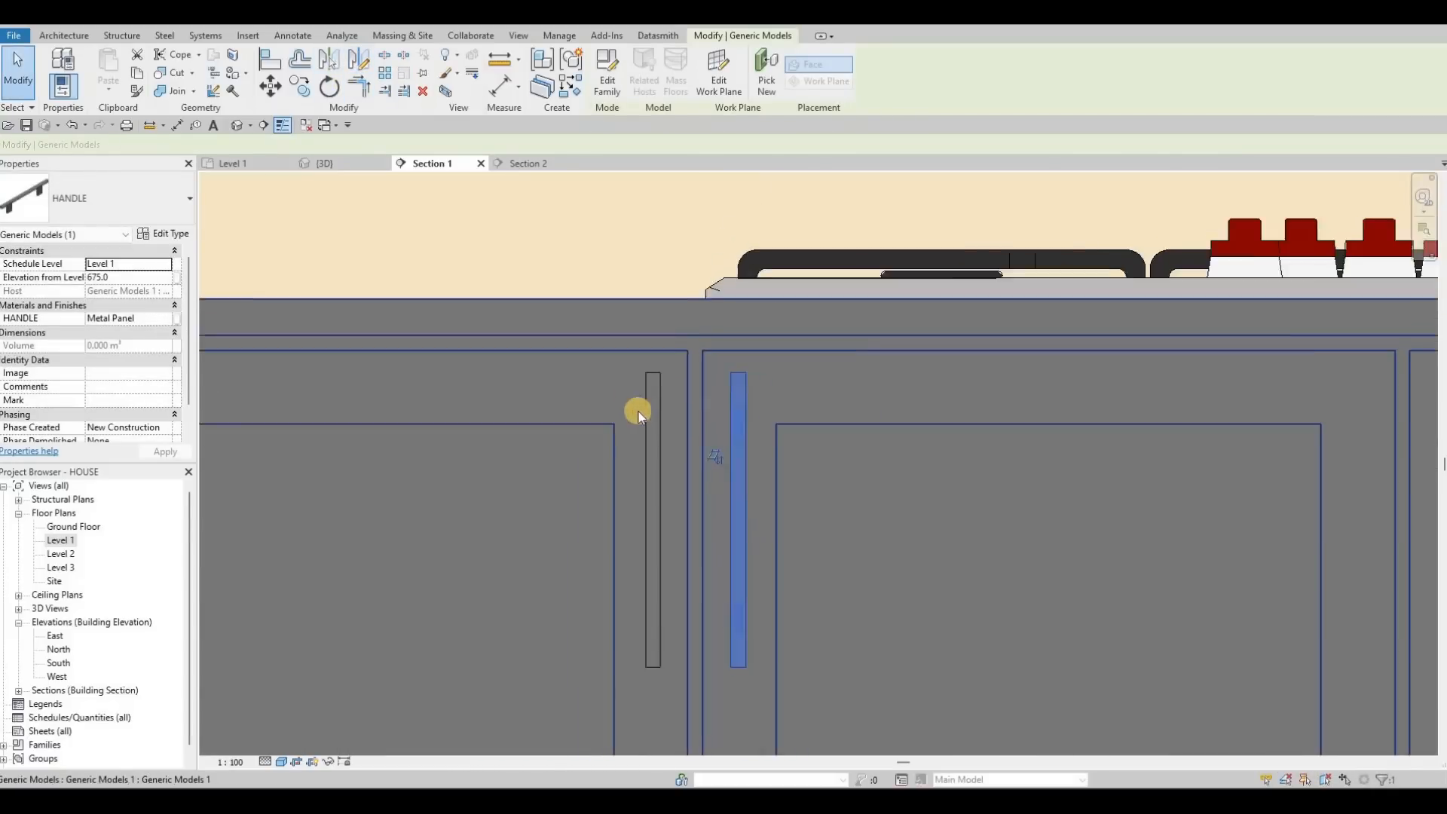
key("Escape")
key("Escape")
scroll(608, 411, "down", 5)
key("Escape")
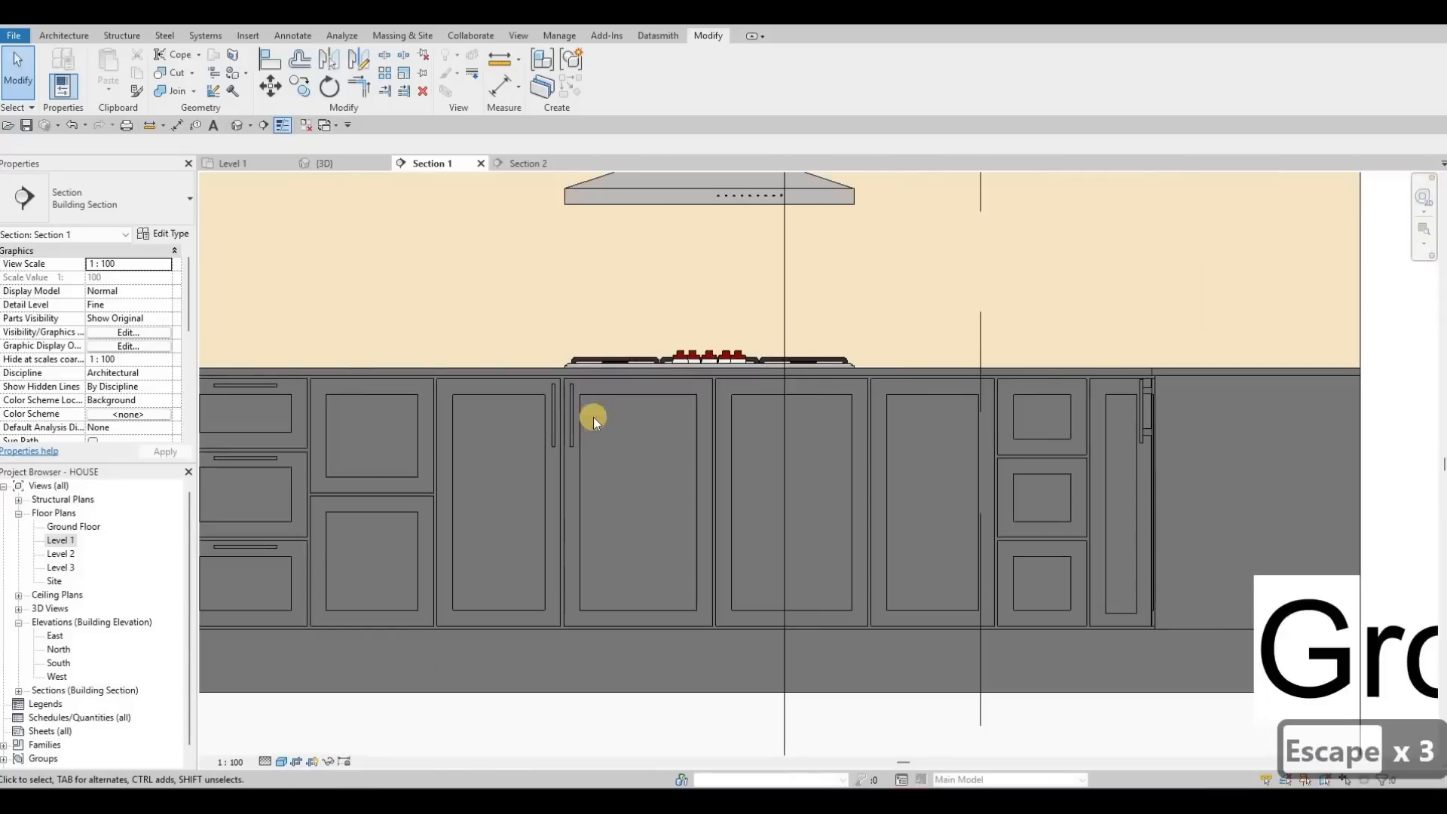
key("Escape")
key("Escape")
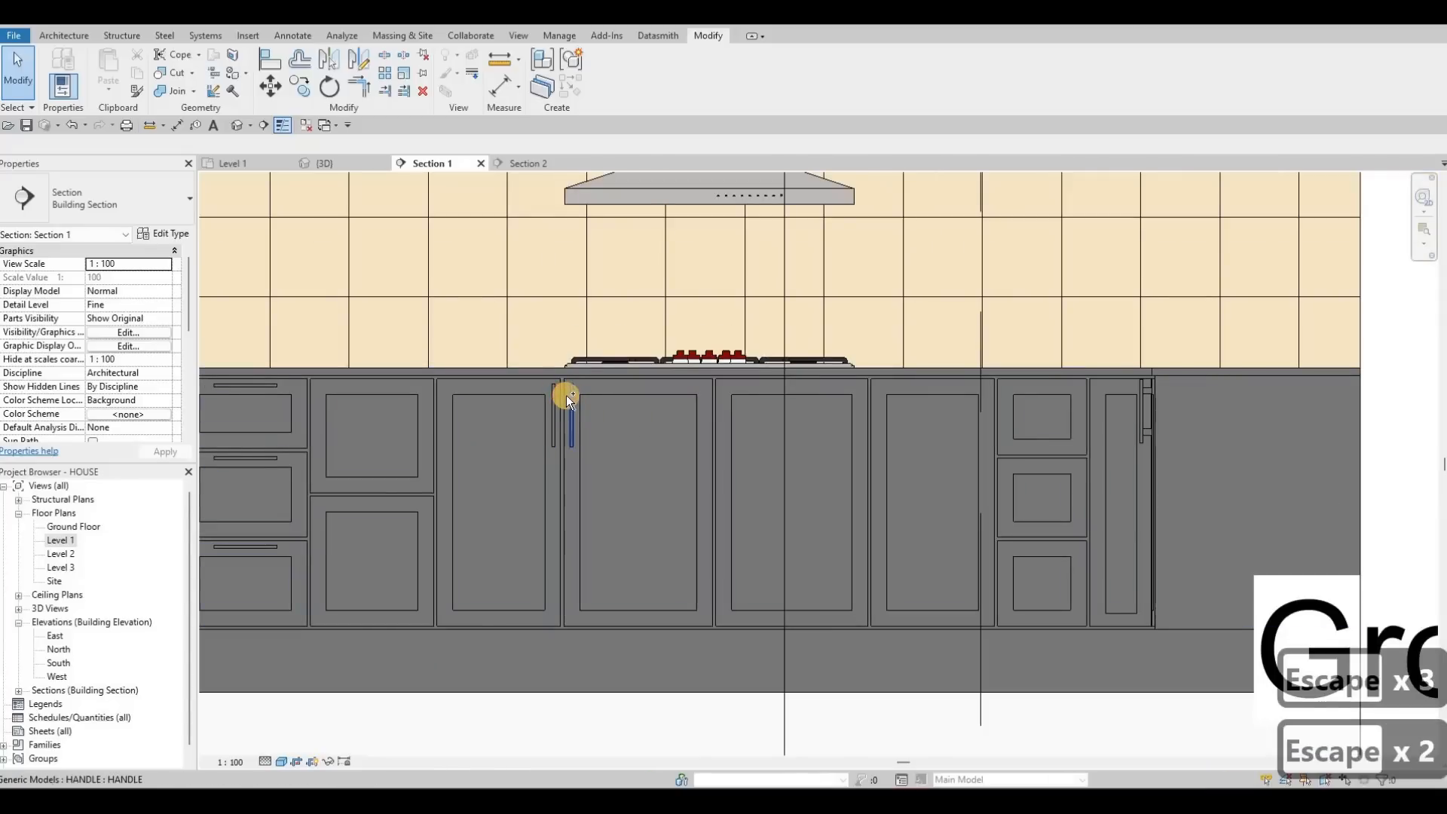
Step: Move the mirrored pair of handles to the next door joint
left_click(568, 395)
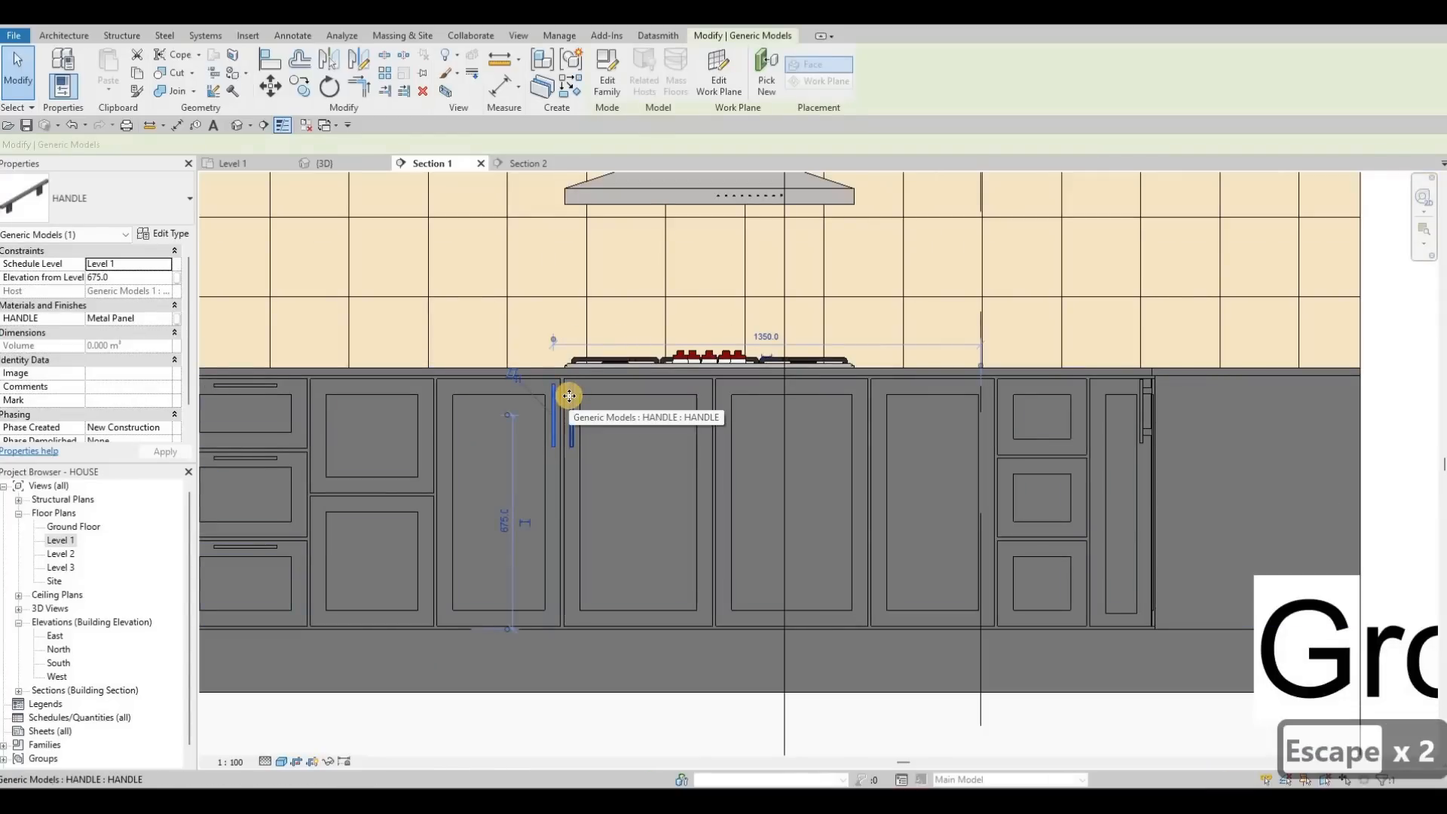
key("m")
key("v")
scroll(545, 377, "up", 2)
left_click(545, 378)
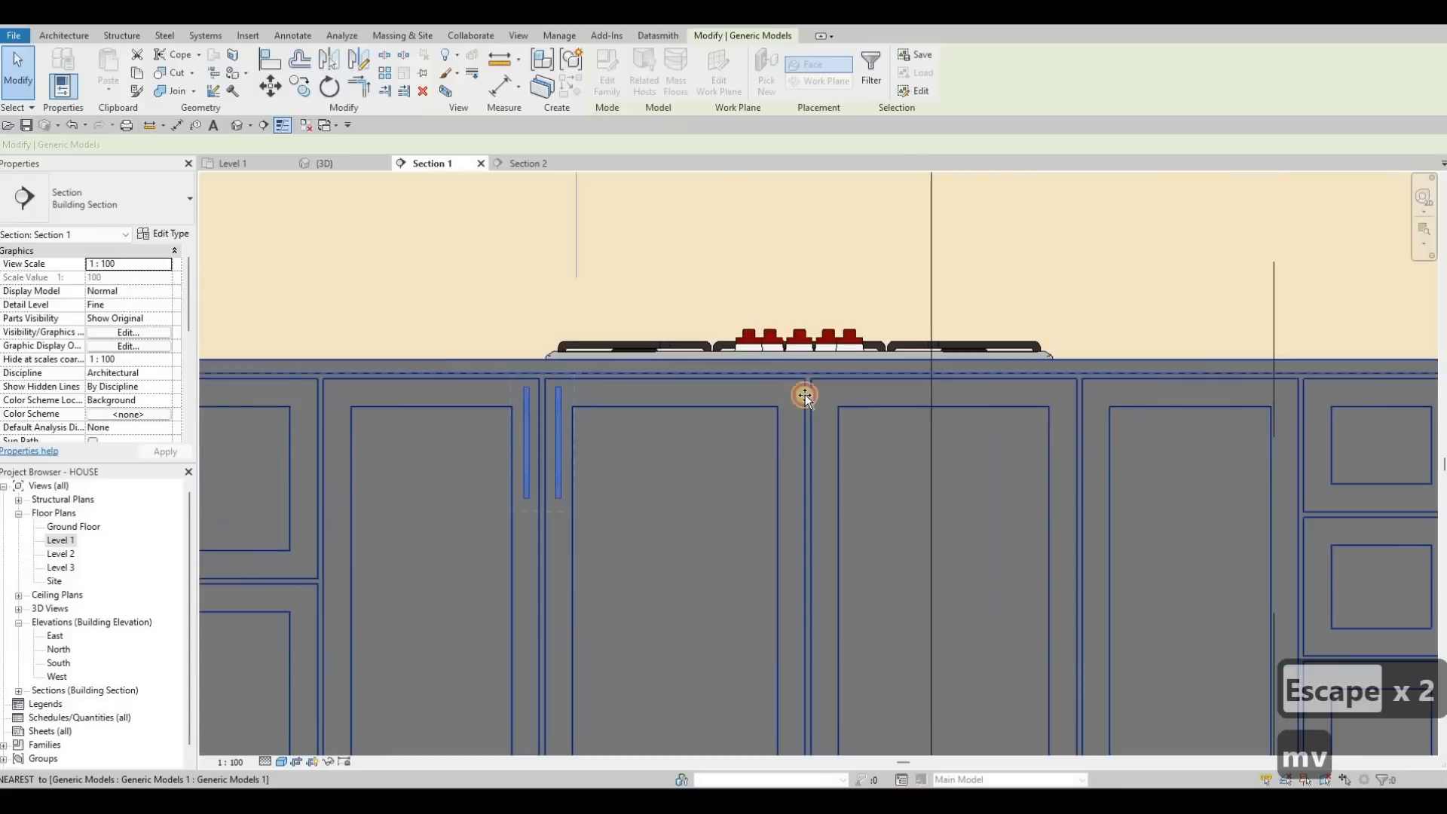
left_click(811, 381)
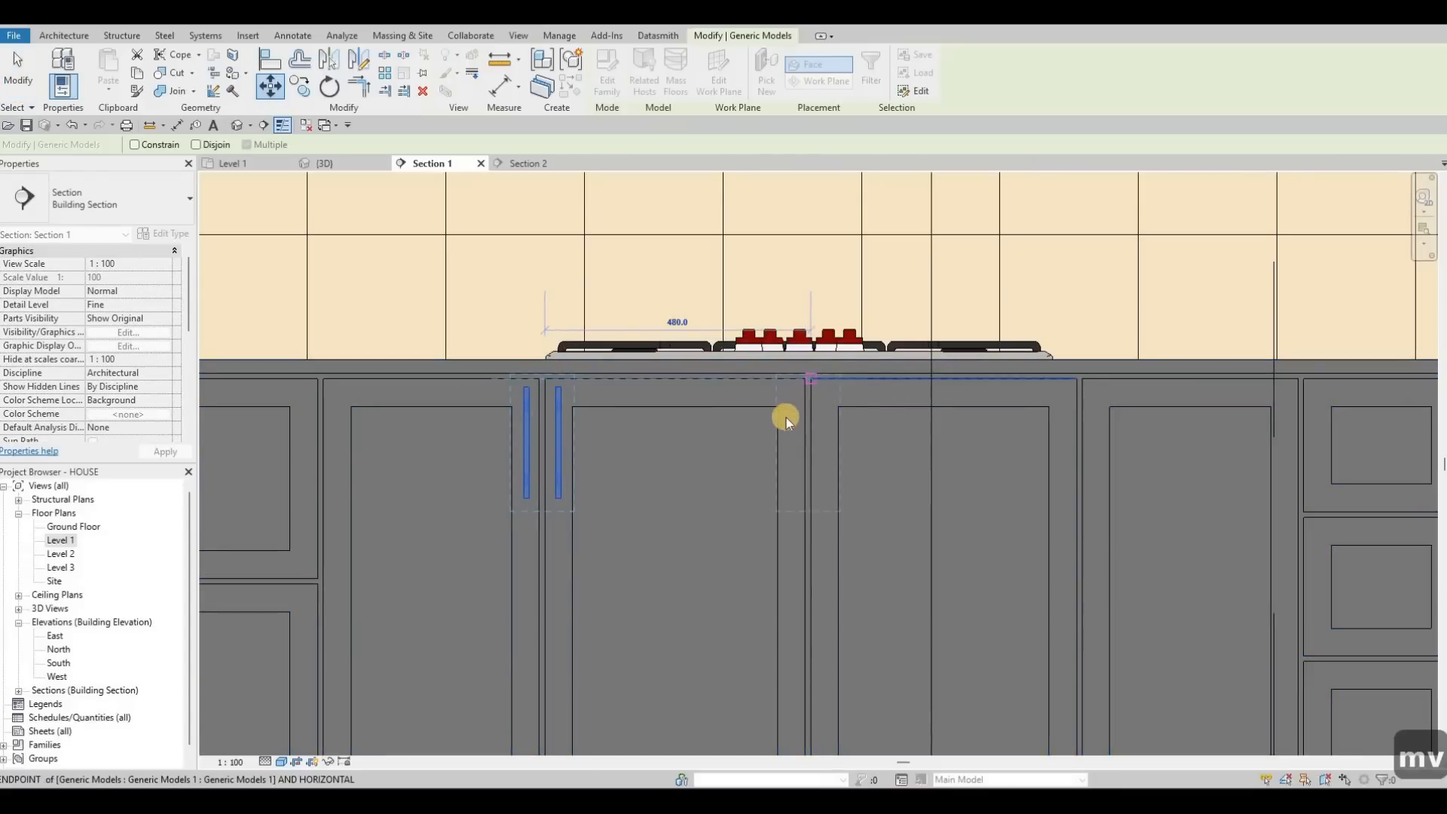
scroll(790, 415, "down", 1)
key("Escape")
key("Escape")
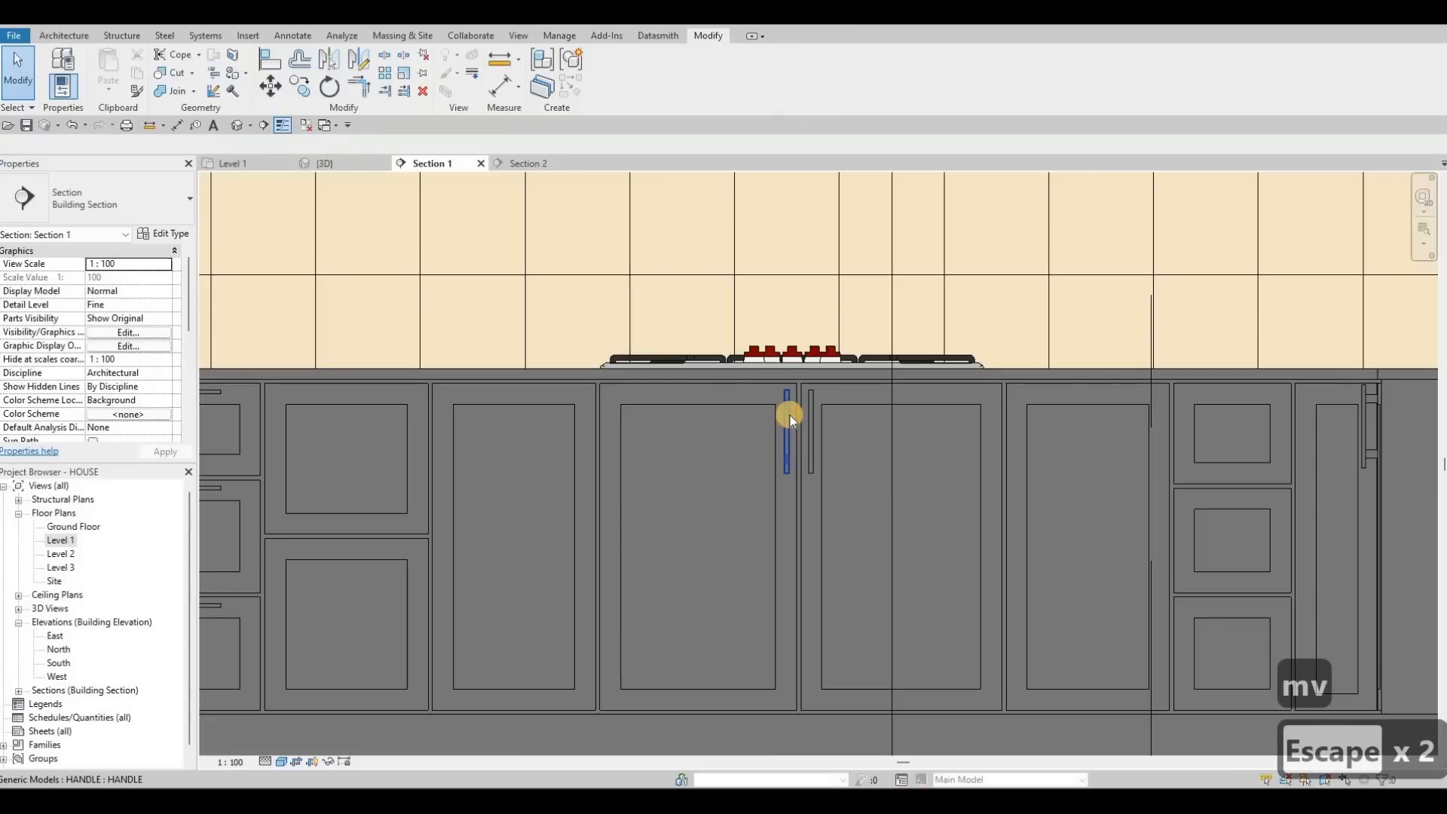
Step: Copy the pair's left handle to the door on the left and right handle to the right
left_click(790, 415)
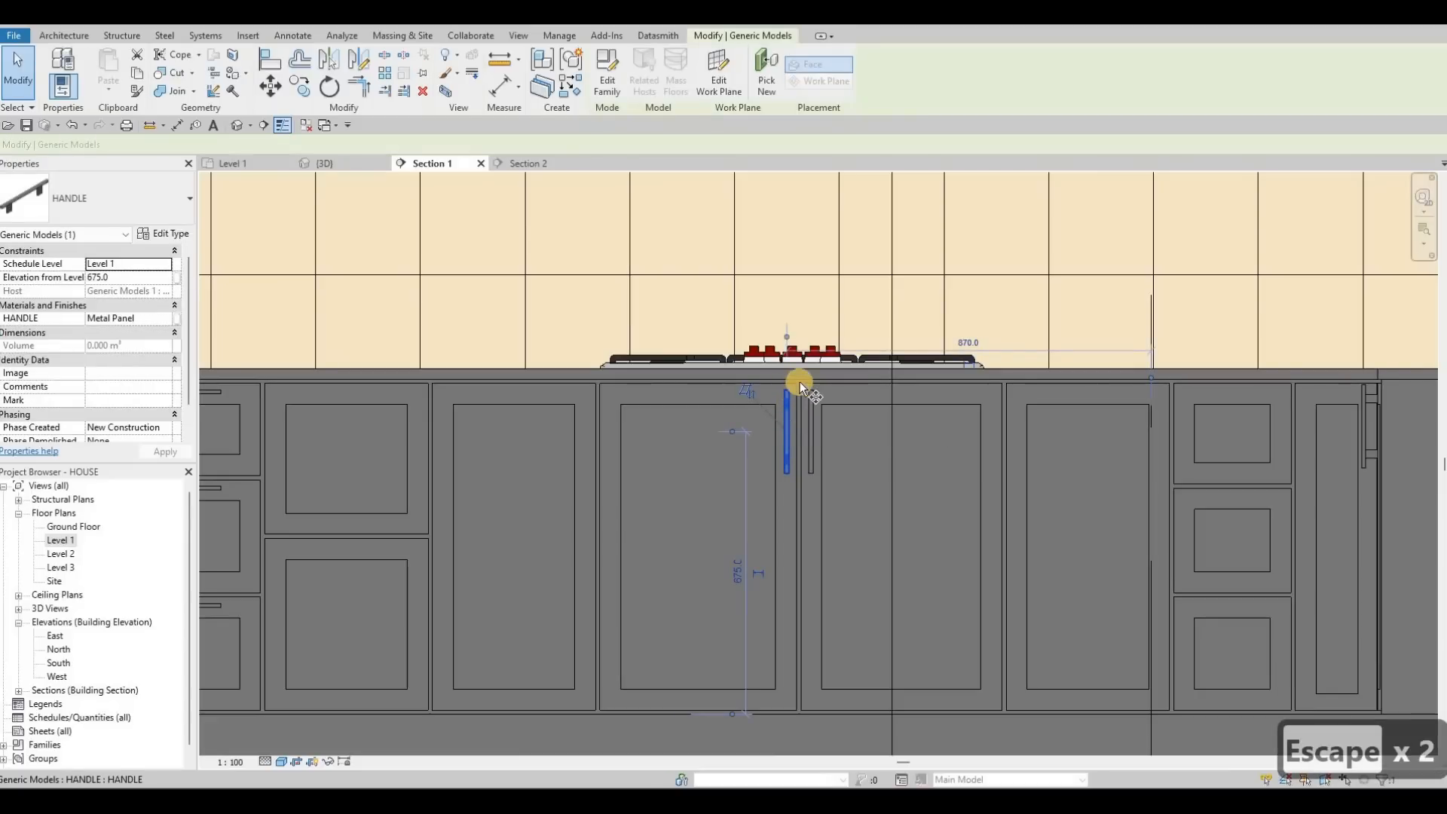
key("c")
key("o")
left_click(596, 384)
left_click(808, 406)
key("Escape")
key("Escape")
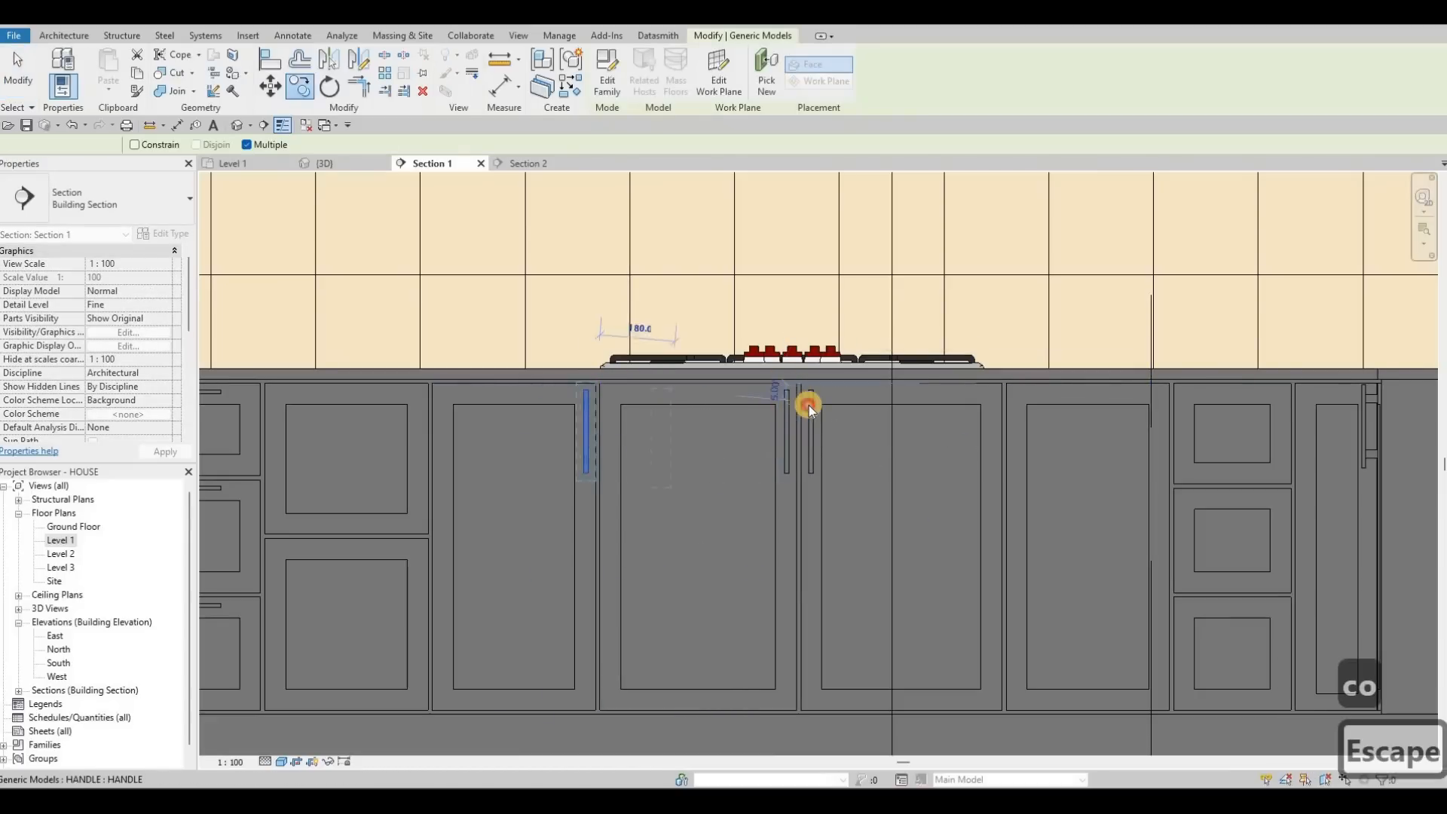
left_click(808, 404)
key("c")
key("o")
left_click(802, 384)
left_click(1006, 382)
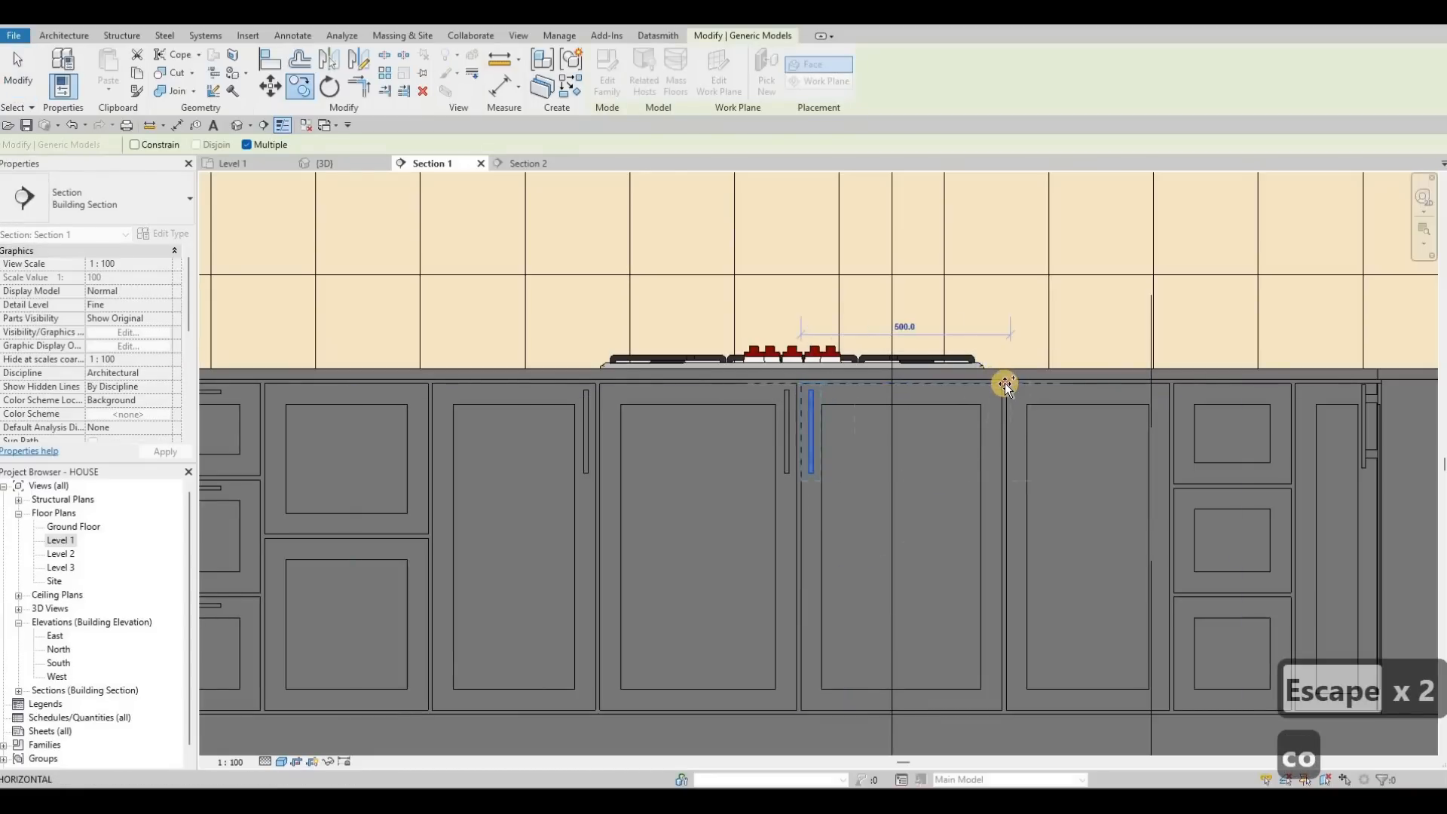
key("Escape")
key("Escape")
scroll(872, 471, "down", 1)
middle_click_drag(769, 476, 698, 477)
middle_click_drag(336, 408, 522, 407)
Step: Copy the top drawer handle onto the middle and lower drawers
scroll(521, 408, "up", 3)
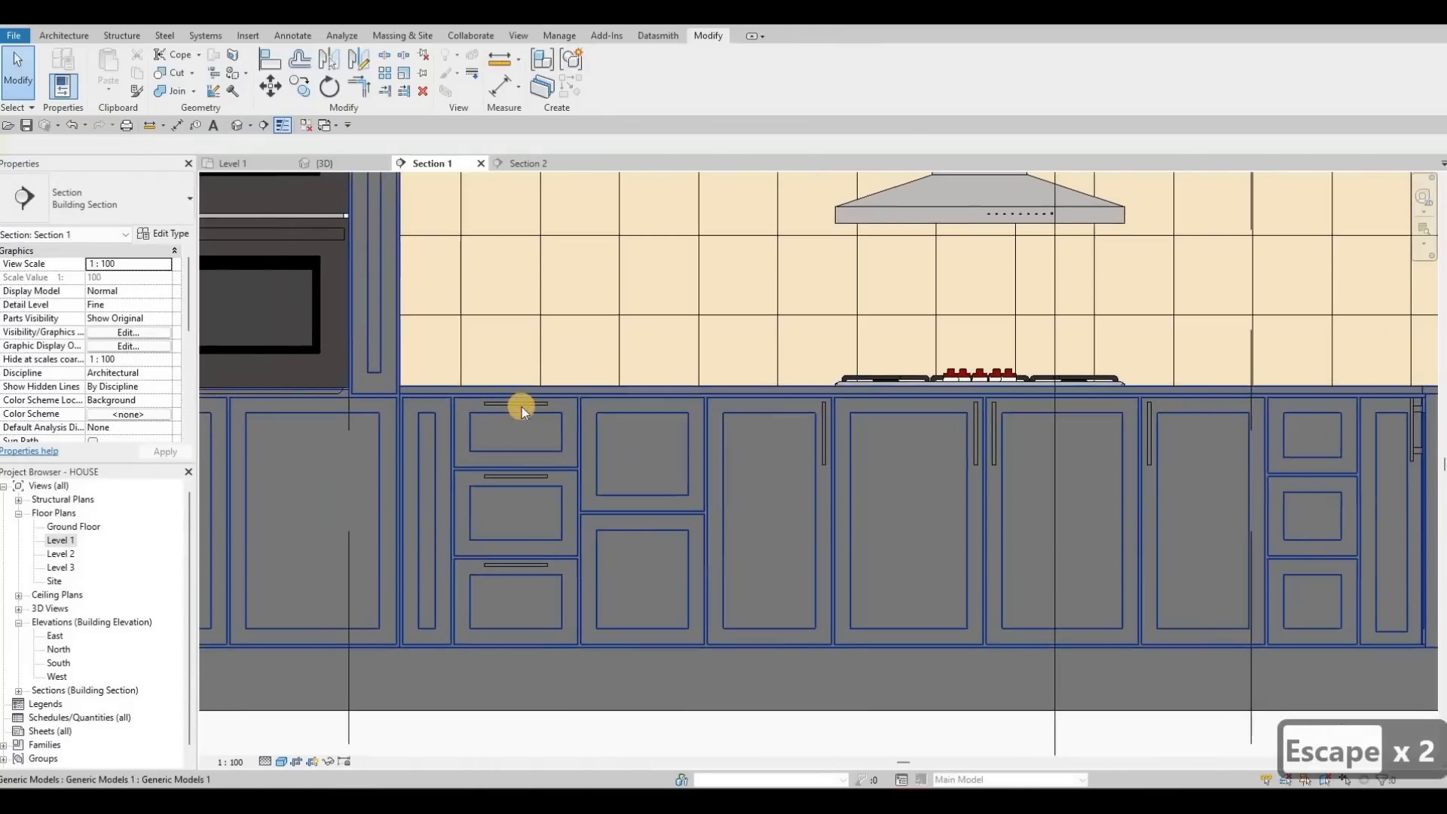
key("Escape")
left_click(523, 406)
key("c")
key("o")
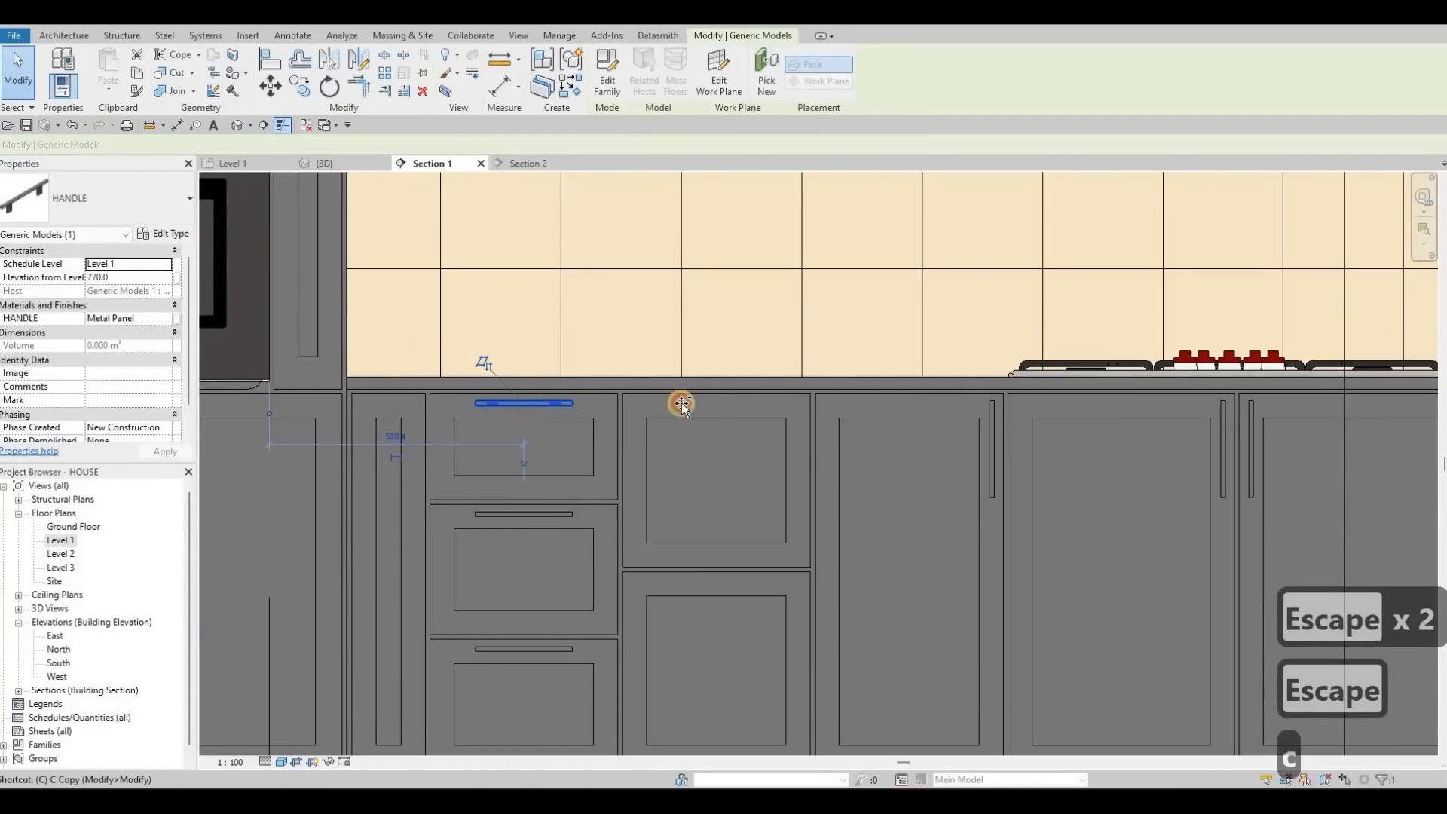
left_click(718, 575)
left_click(719, 567)
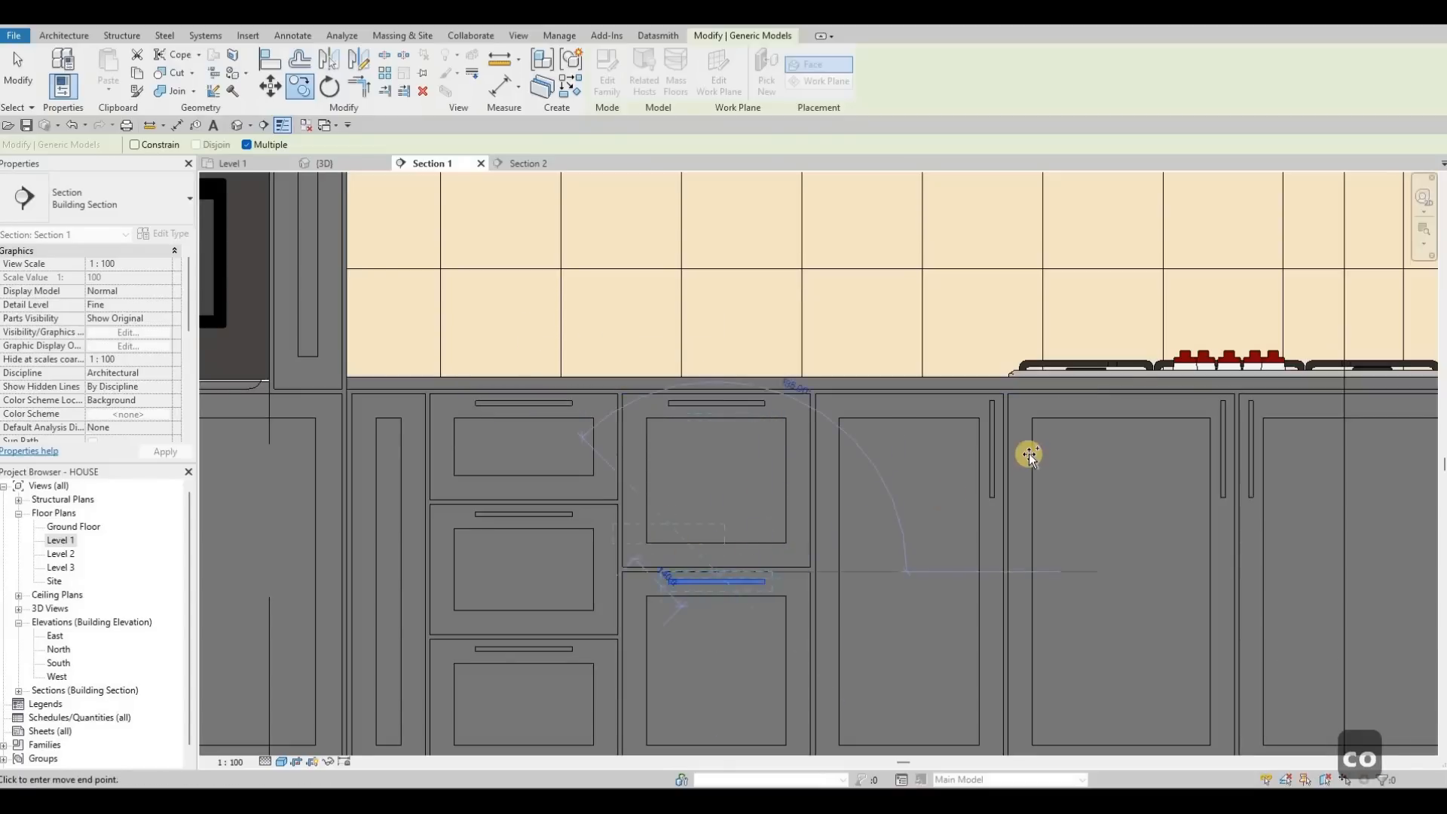
Step: Place another handle copy on a drawer in the next stack, then view the right-hand stack
scroll(1027, 454, "down", 2)
middle_click_drag(1248, 448, 955, 445)
scroll(955, 445, "up", 2)
scroll(947, 621, "up", 2)
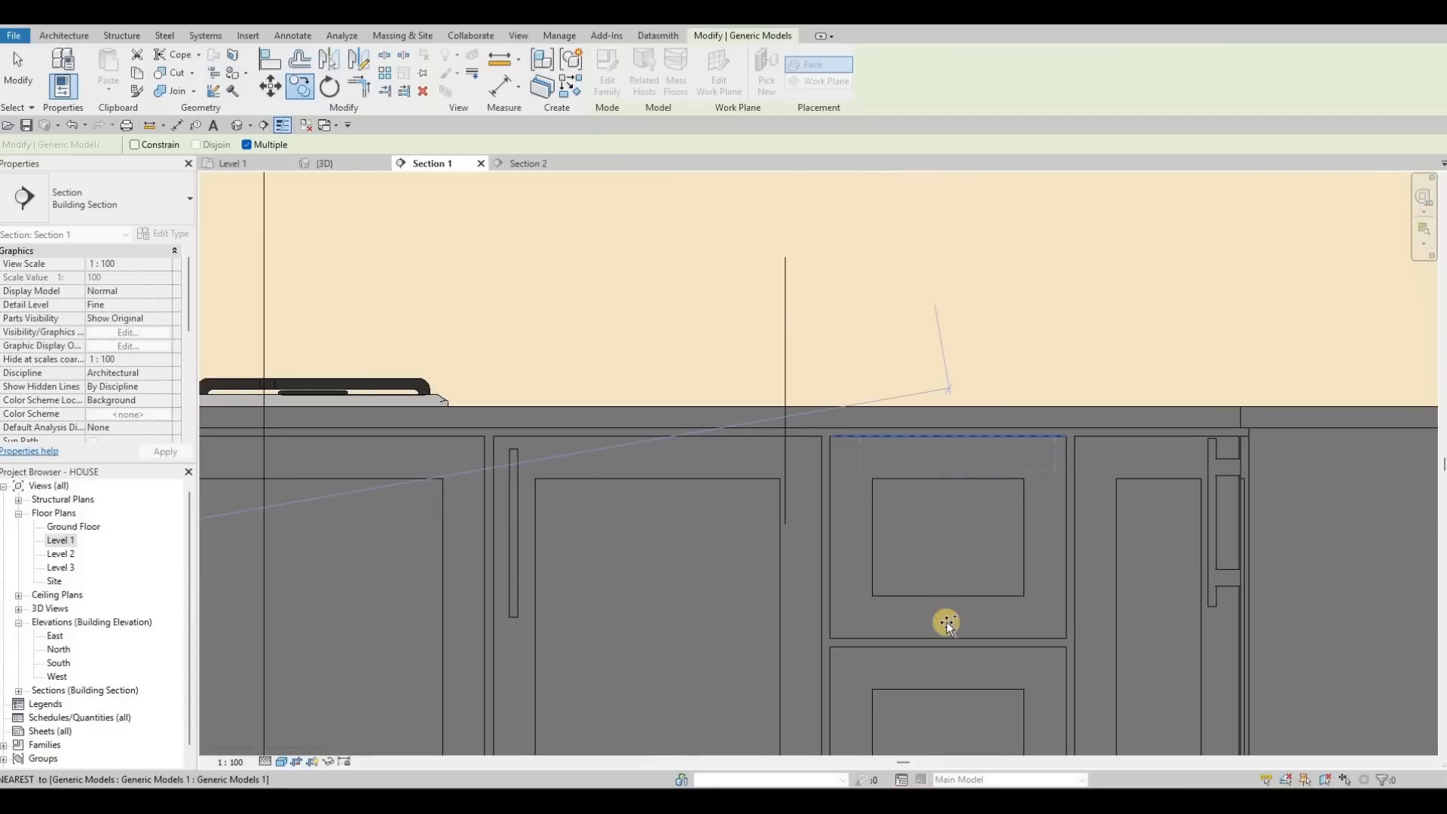
left_click(945, 643)
middle_click_drag(954, 746, 952, 524)
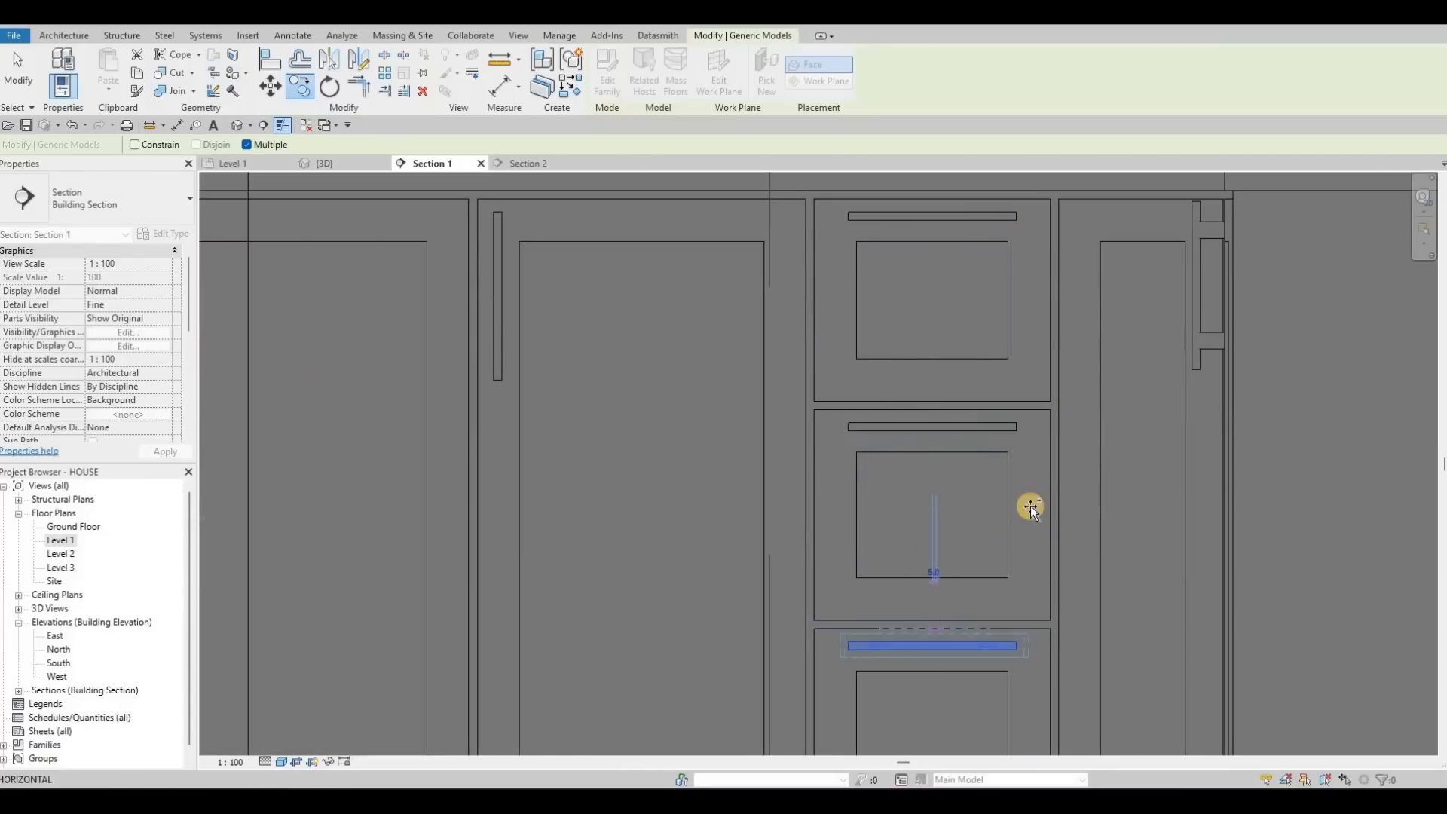
scroll(968, 520, "down", 4)
middle_click_drag(557, 528, 946, 511)
scroll(547, 575, "down", 1)
middle_click_drag(522, 502, 1111, 539)
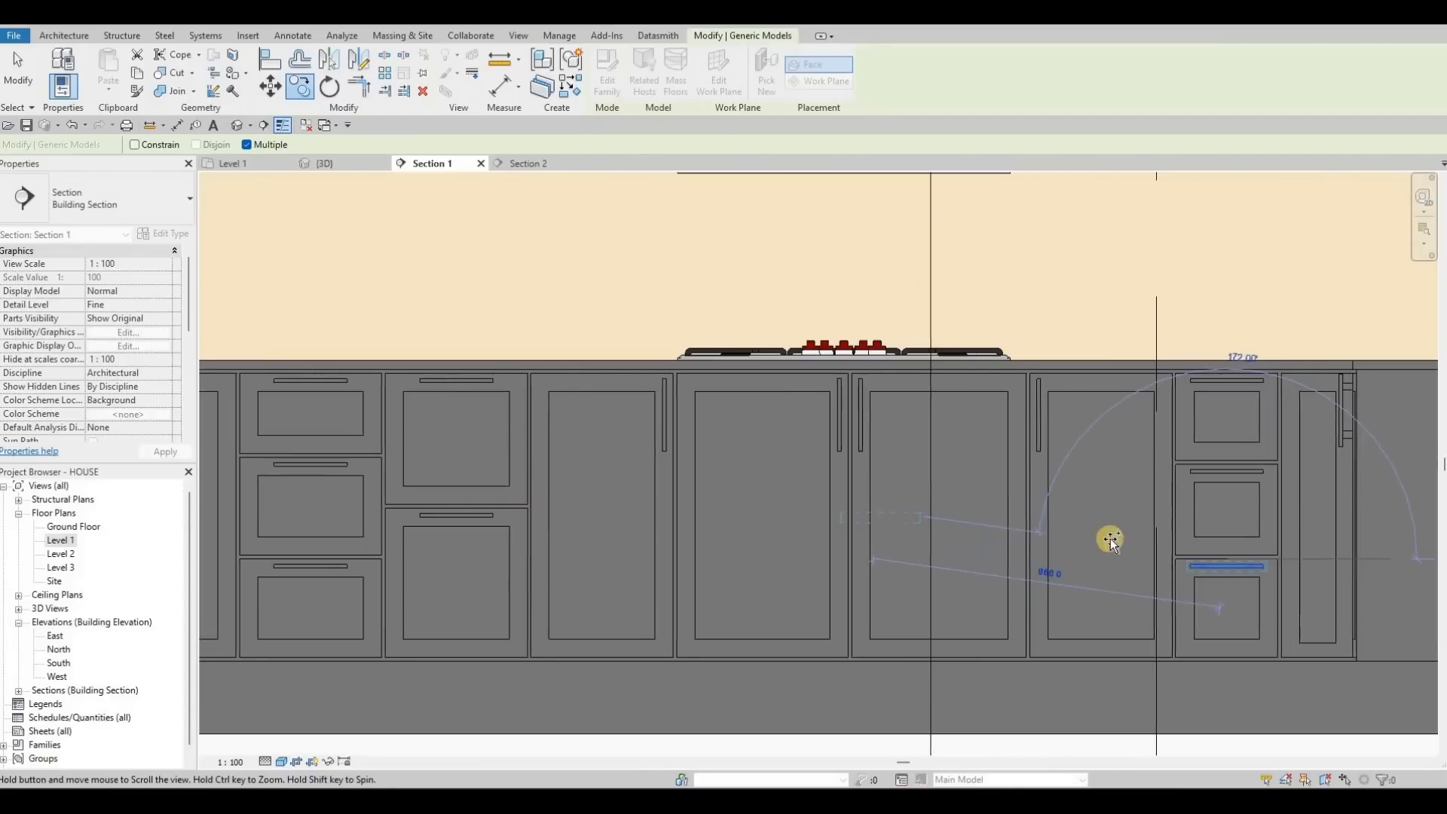
scroll(1111, 539, "down", 1)
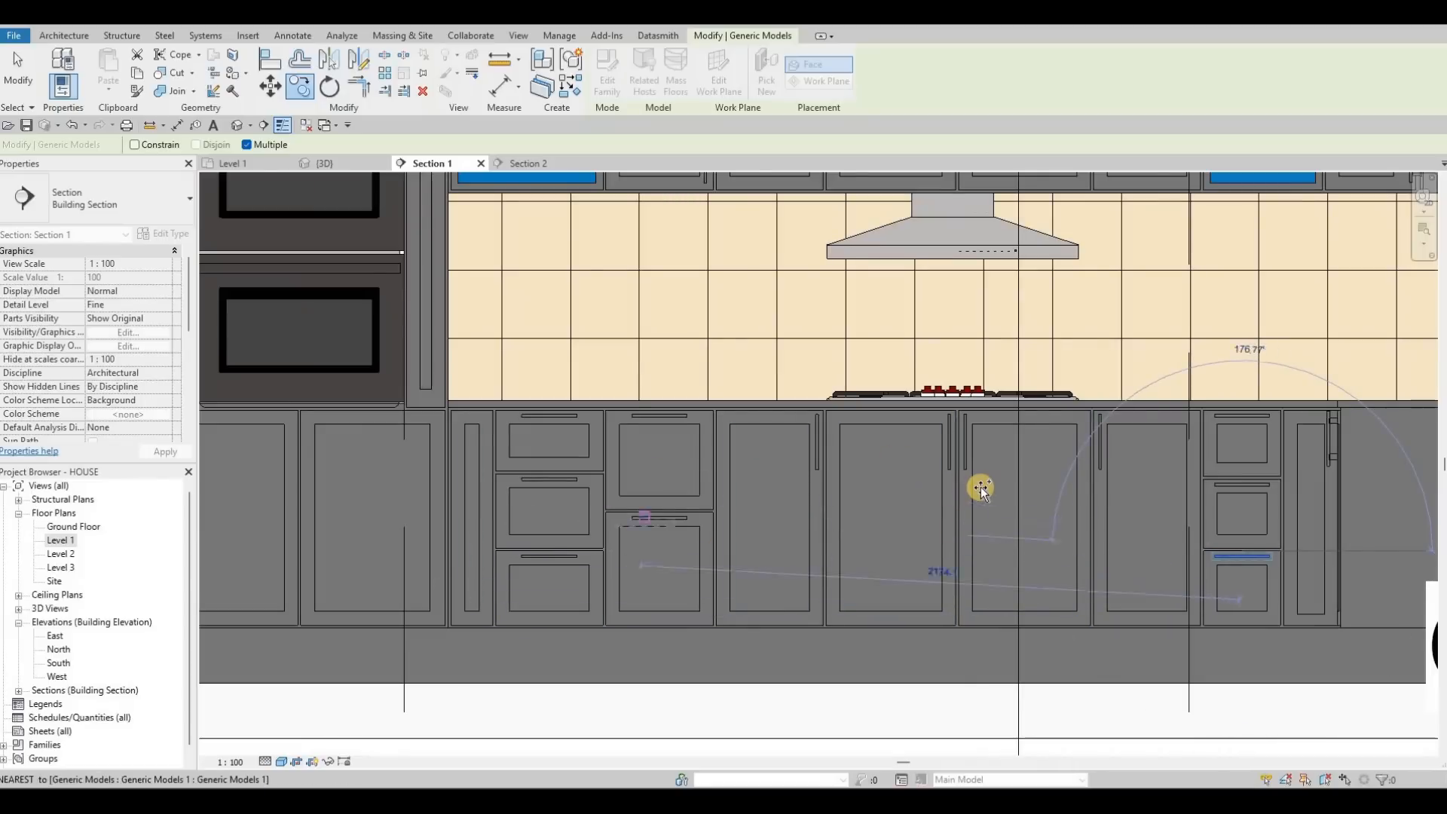
Step: Pan and zoom to the upper cabinet handles above the hood
middle_click_drag(804, 417, 769, 563)
middle_click_drag(689, 302, 677, 410)
key("Escape")
key("Escape")
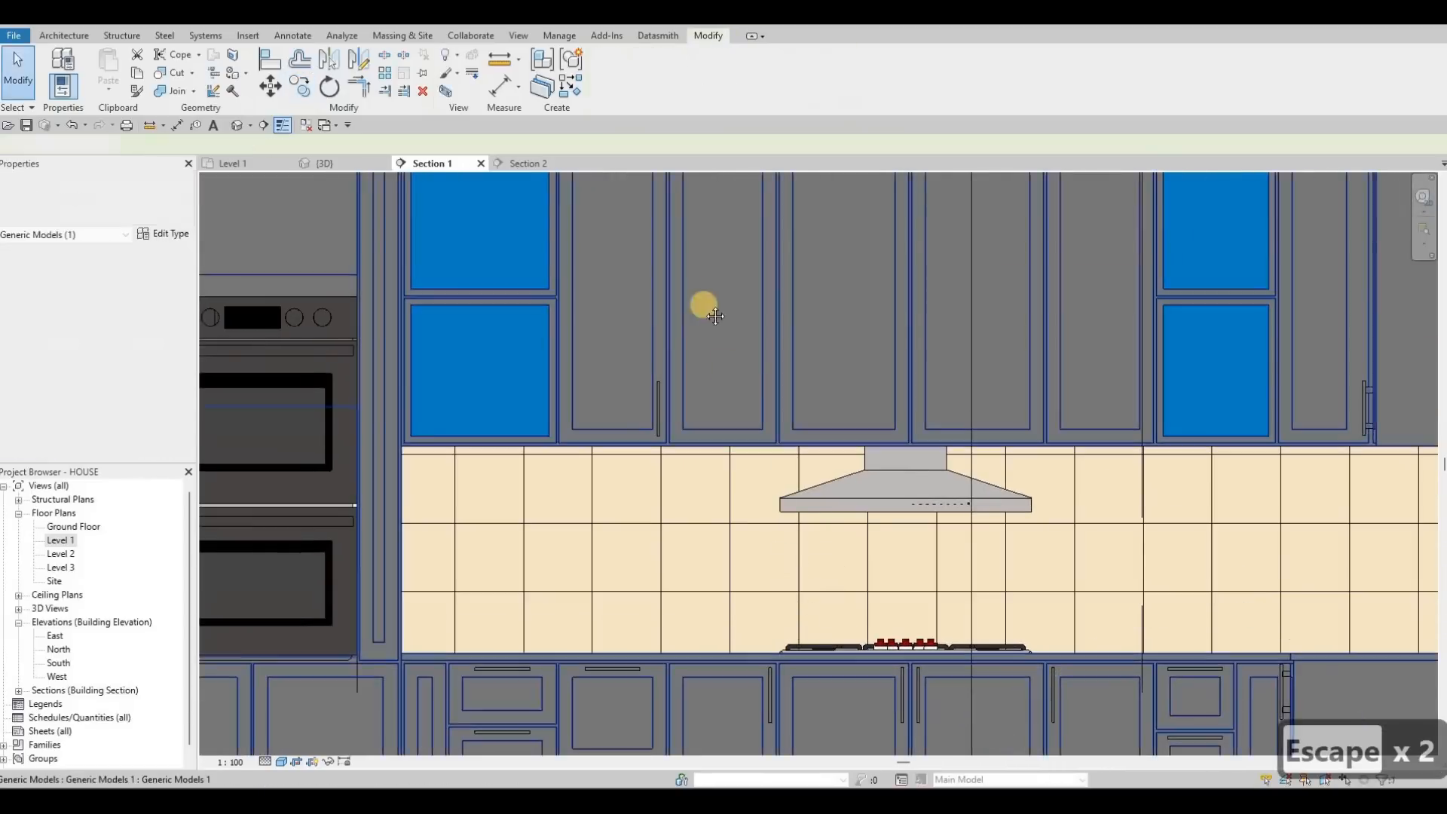
middle_click_drag(716, 316, 754, 348)
scroll(672, 399, "up", 4)
middle_click_drag(720, 559, 691, 401)
scroll(676, 325, "down", 3)
middle_click_drag(676, 325, 609, 325)
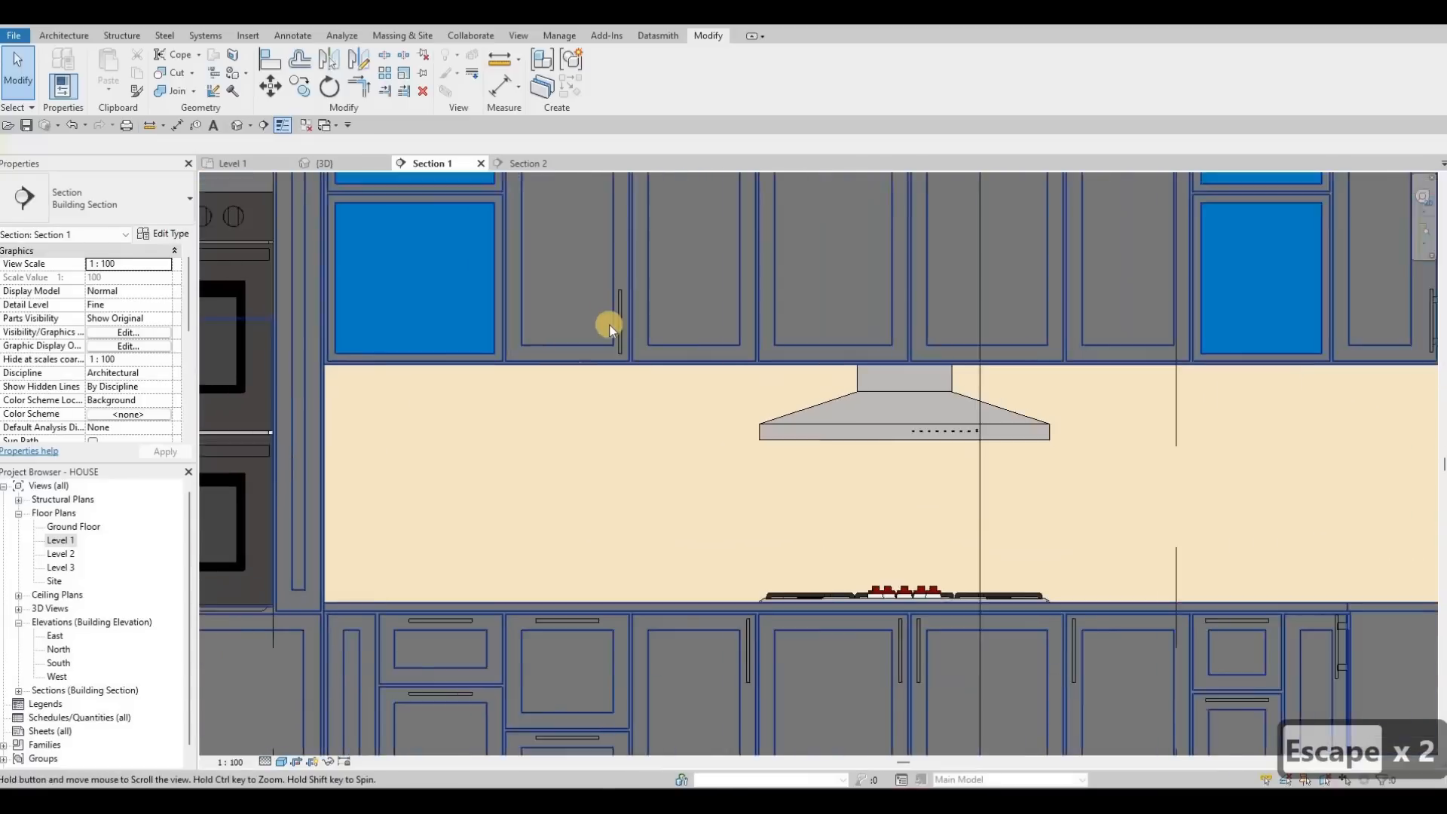
scroll(610, 324, "down", 2)
scroll(614, 359, "up", 3)
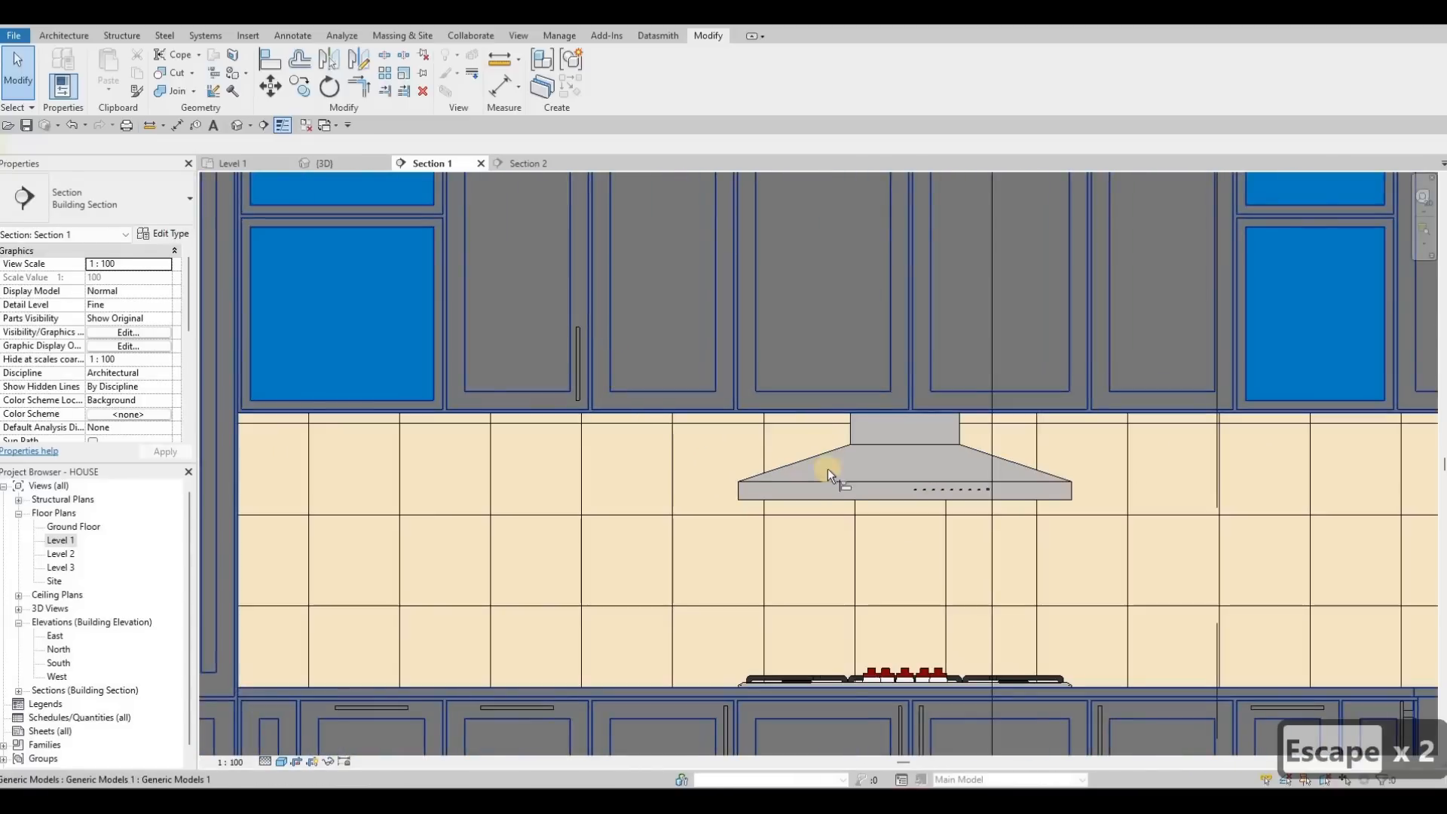
Step: Try aligning the upper cabinet handle with AL, cycling references with Tab, then exit
key("a")
key("l")
middle_click_drag(896, 701, 868, 594)
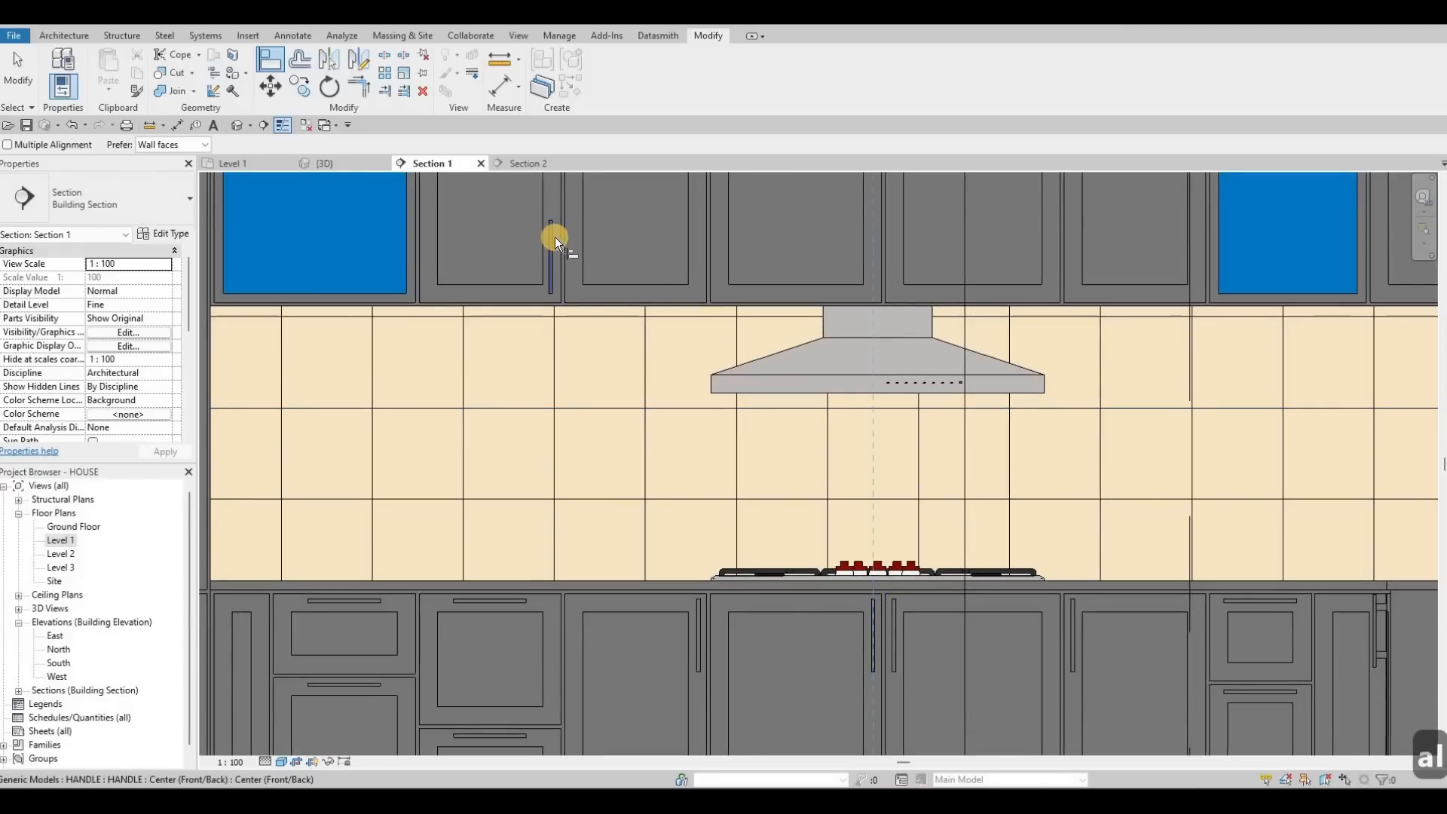
scroll(554, 237, "up", 2)
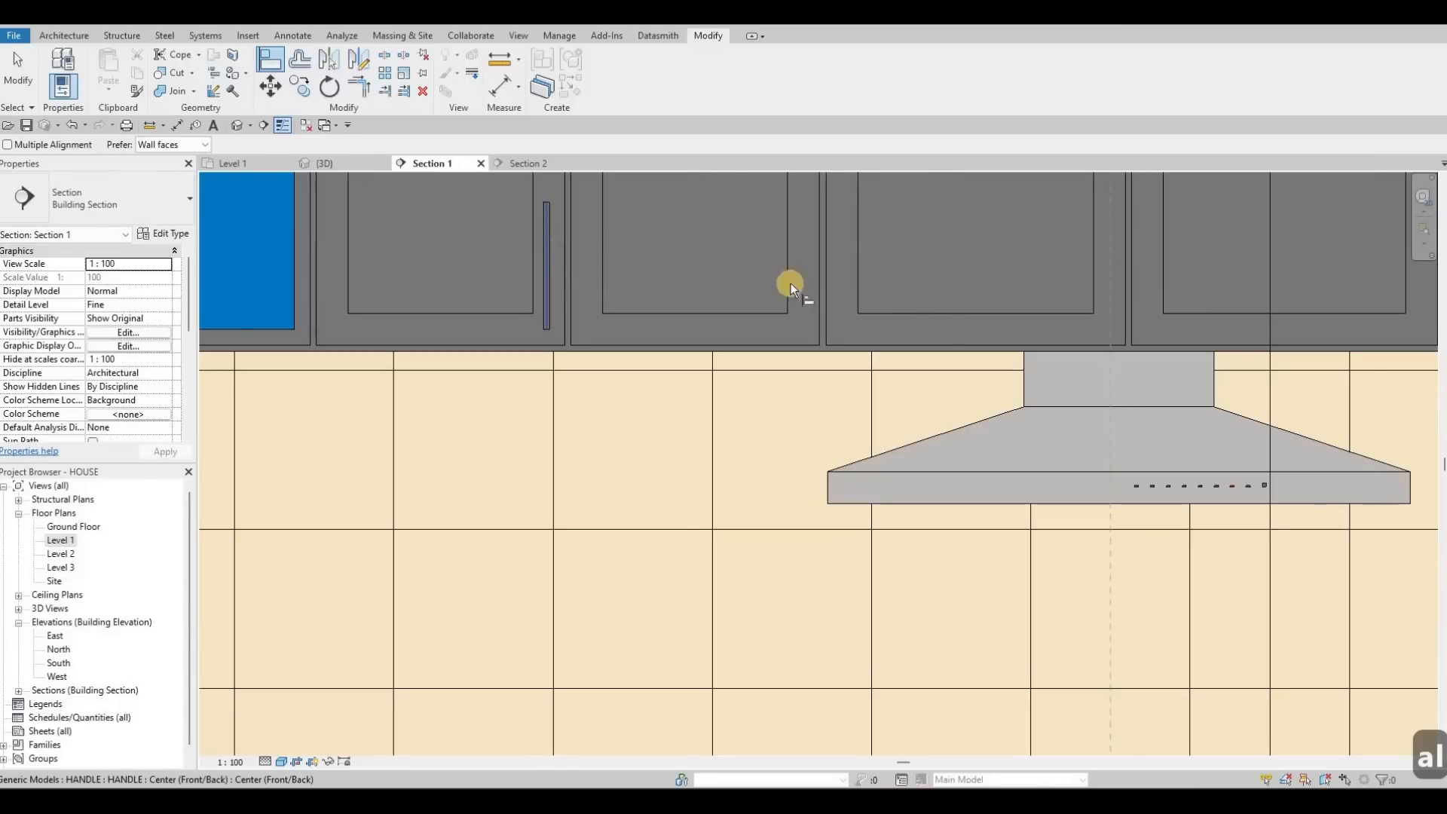
key("Tab")
middle_click_drag(681, 471, 666, 378)
scroll(666, 379, "down", 2)
key("Escape")
middle_click_drag(918, 287, 634, 397)
key("Escape")
key("Escape")
scroll(630, 391, "up", 2)
key("Tab")
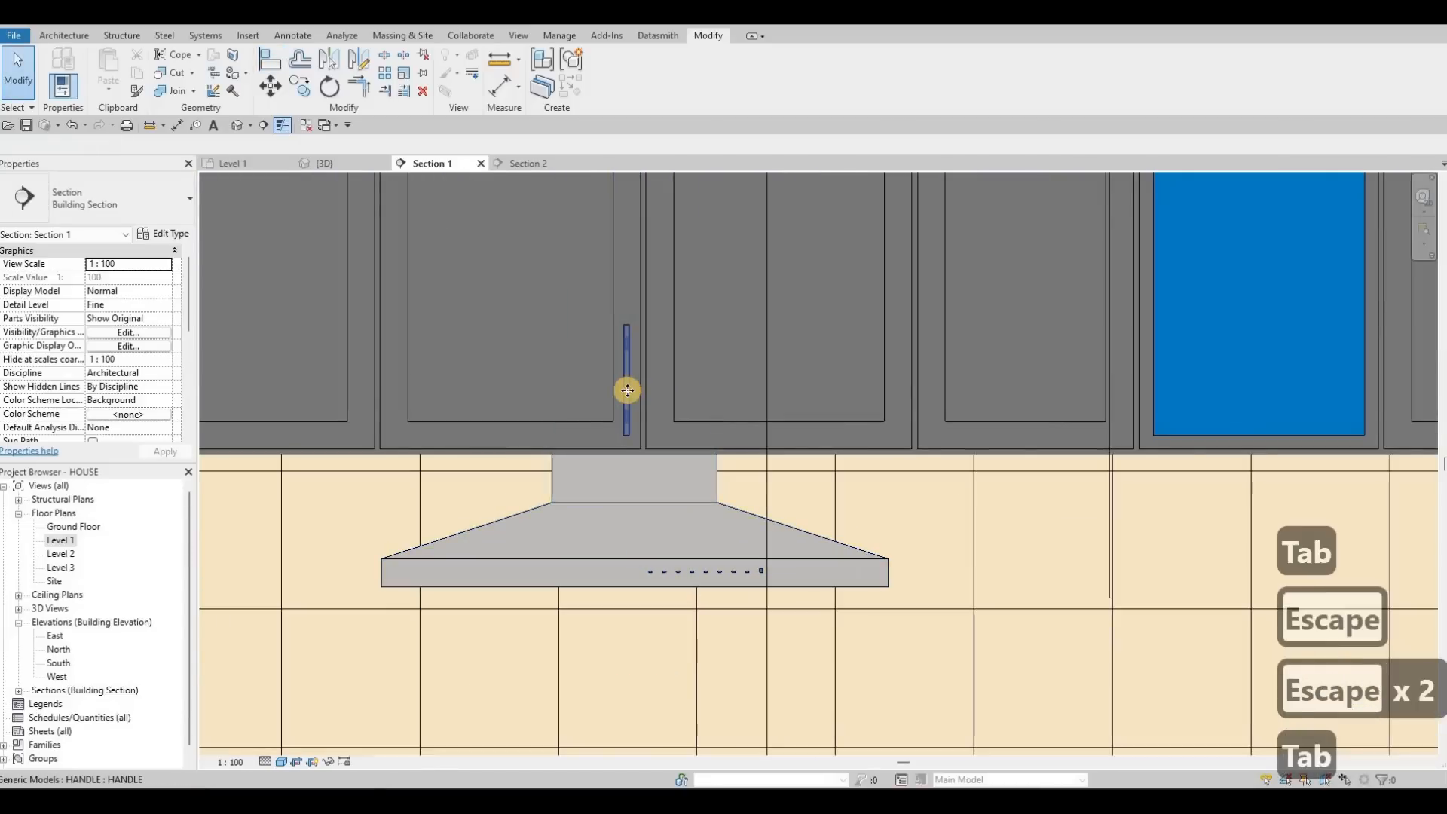
Step: Copy the upper cabinet handle onto the neighbouring door above the hood
left_click(632, 390)
key("c")
key("o")
left_click(659, 386)
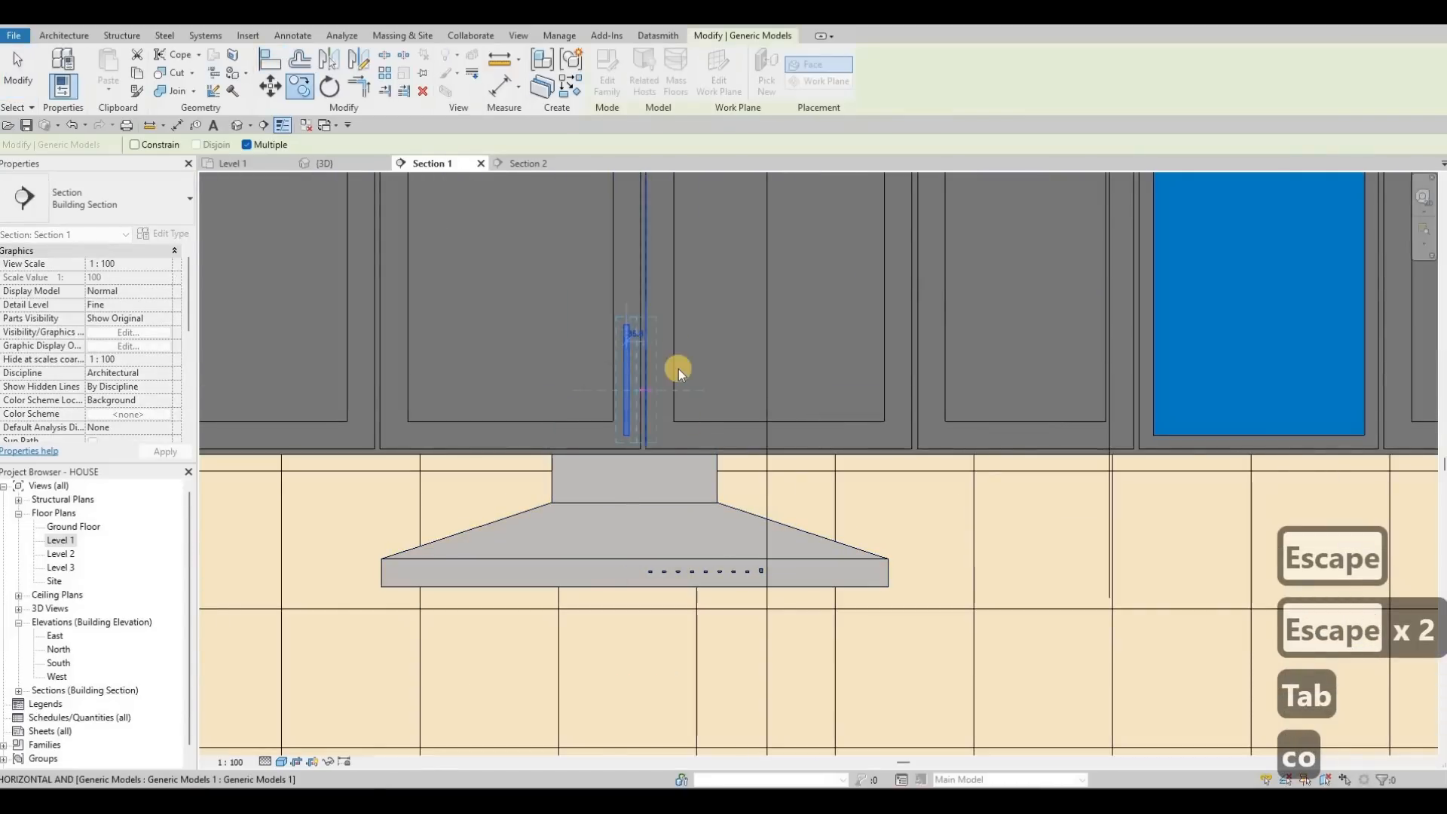
left_click(680, 354)
key("Escape")
key("Escape")
scroll(680, 357, "down", 2)
key("Escape")
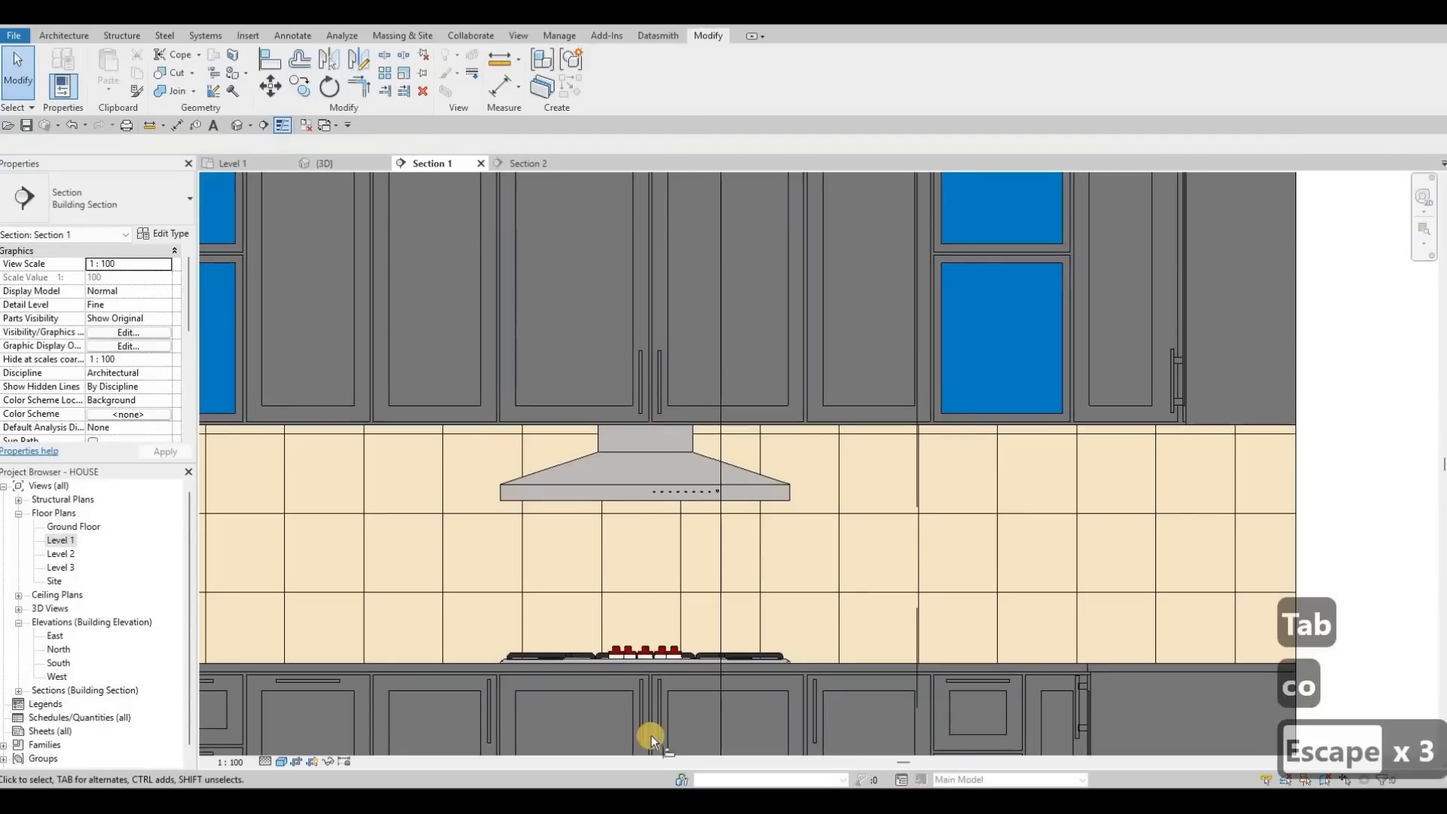
Step: Align the left handle with the neighbouring upper cabinet handle reference
key("a")
key("l")
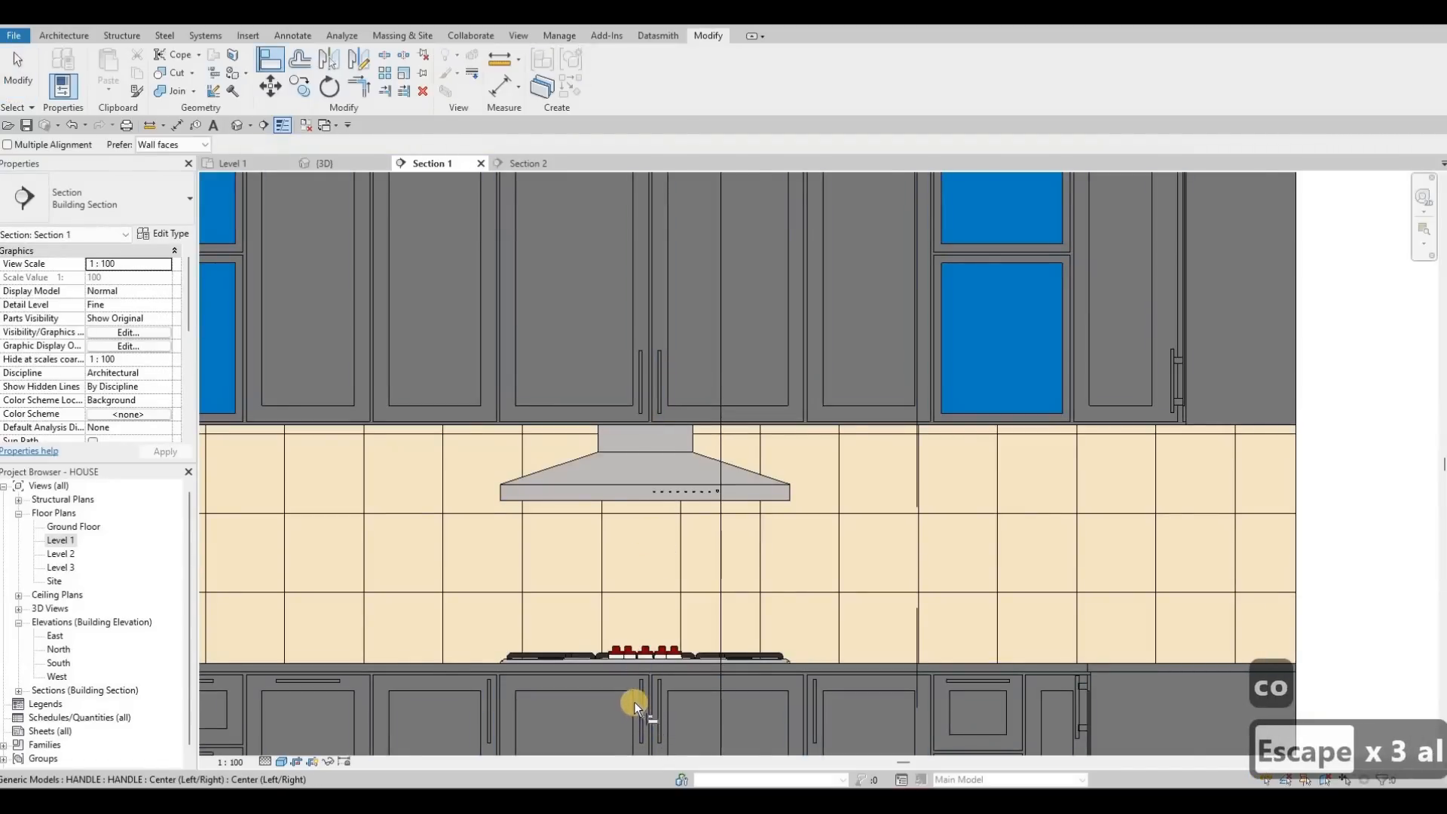
scroll(635, 703, "up", 2)
scroll(648, 444, "down", 3)
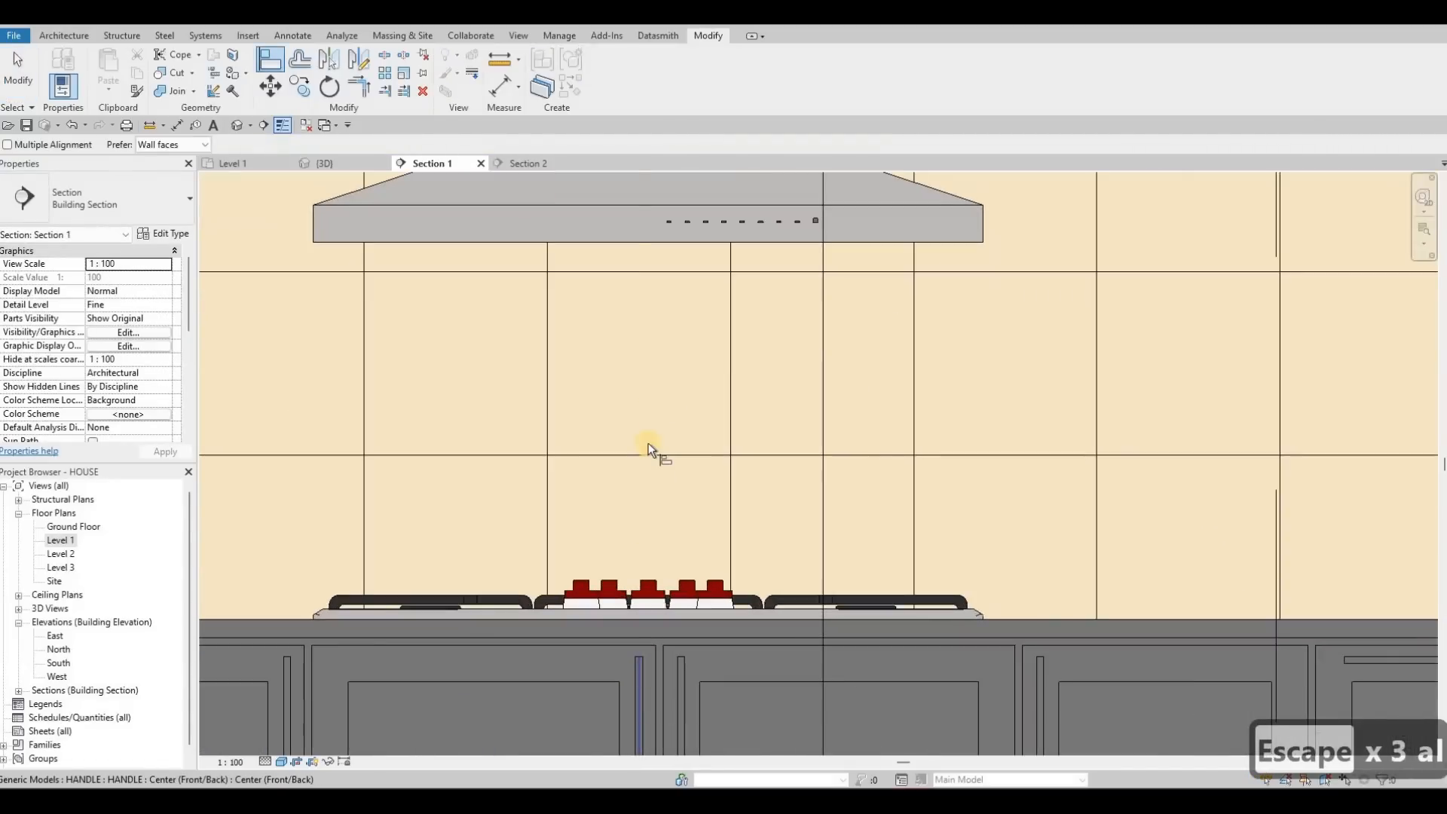
scroll(622, 461, "up", 4)
scroll(631, 463, "up", 4)
left_click(620, 483)
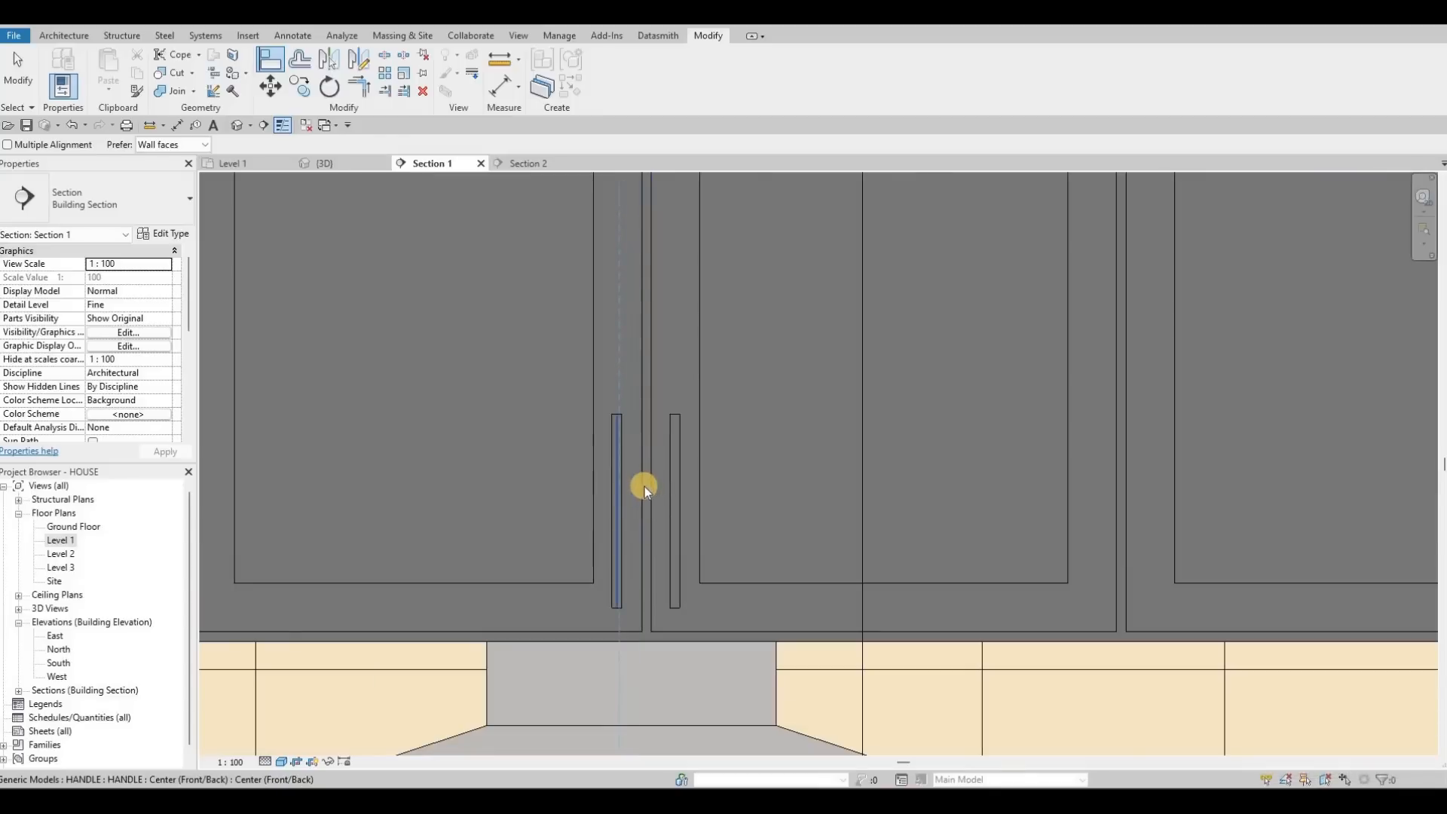
scroll(645, 487, "down", 5)
key("Escape")
key("Escape")
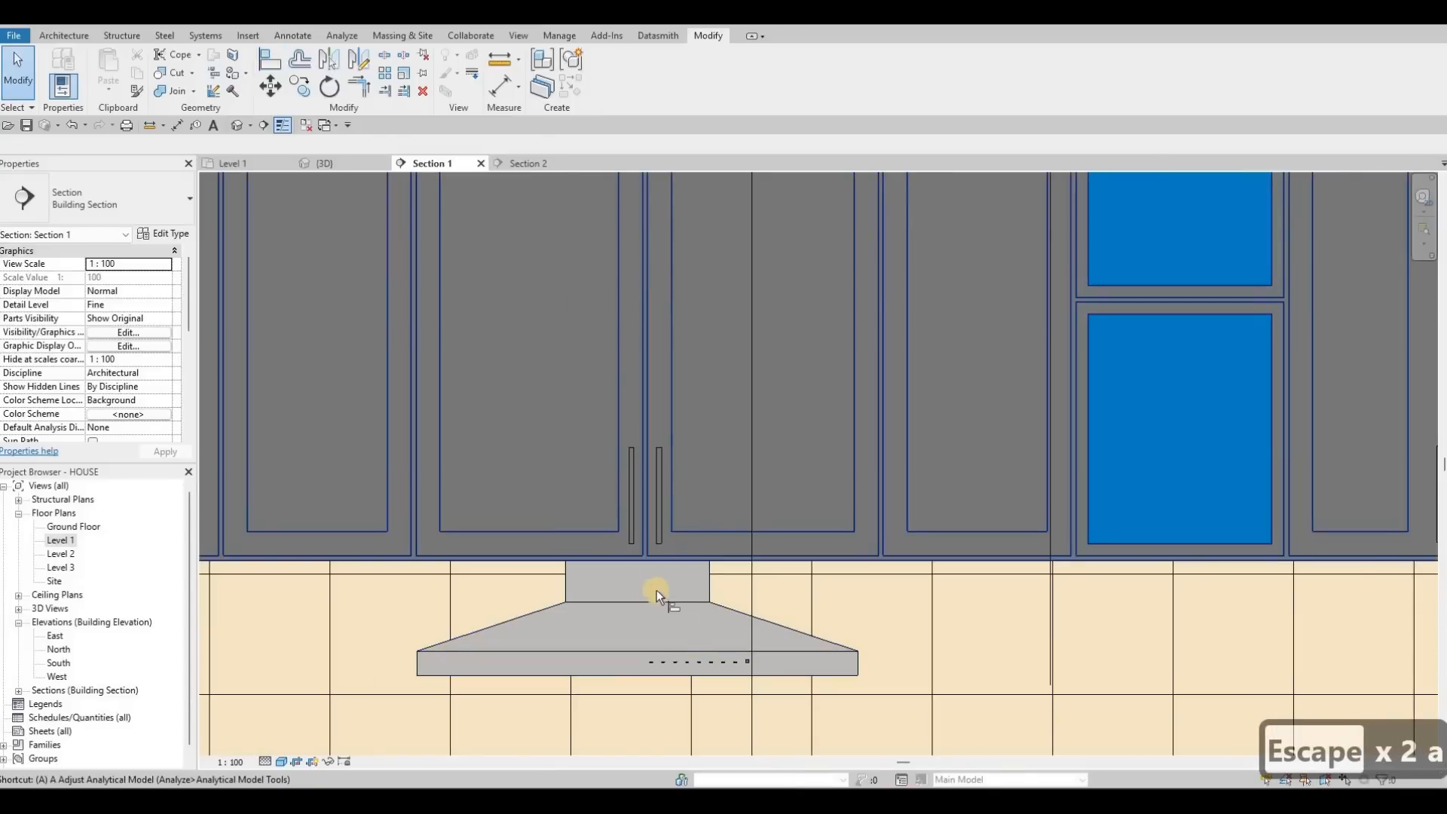
Step: Align the handles again, using the upper handle as the reference
key("l")
scroll(646, 540, "down", 2)
scroll(634, 562, "up", 3)
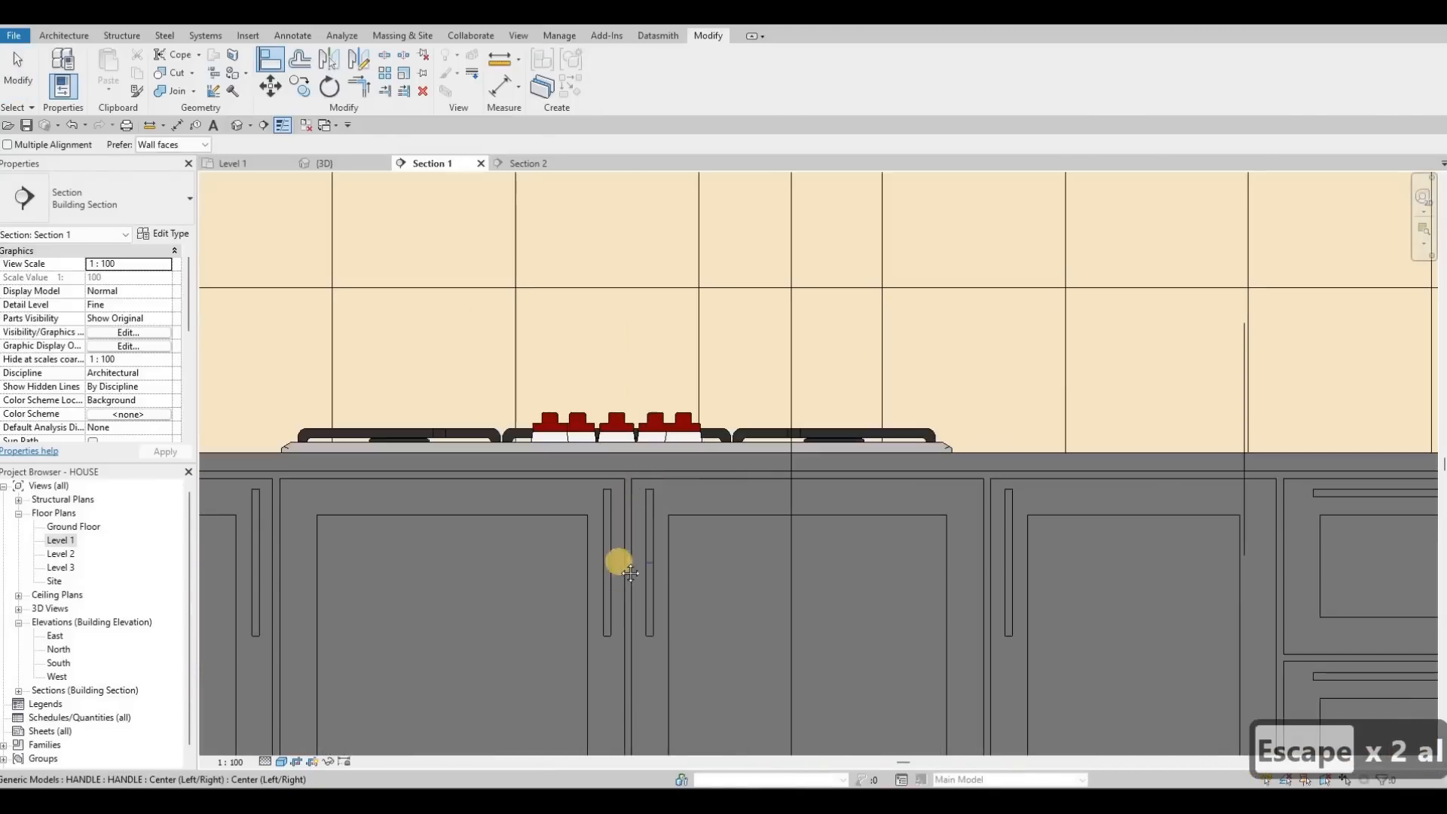
scroll(626, 422, "down", 4)
scroll(627, 440, "up", 4)
left_click(624, 462)
key("Escape")
scroll(728, 490, "down", 4)
key("Escape")
key("Escape")
scroll(717, 501, "up", 3)
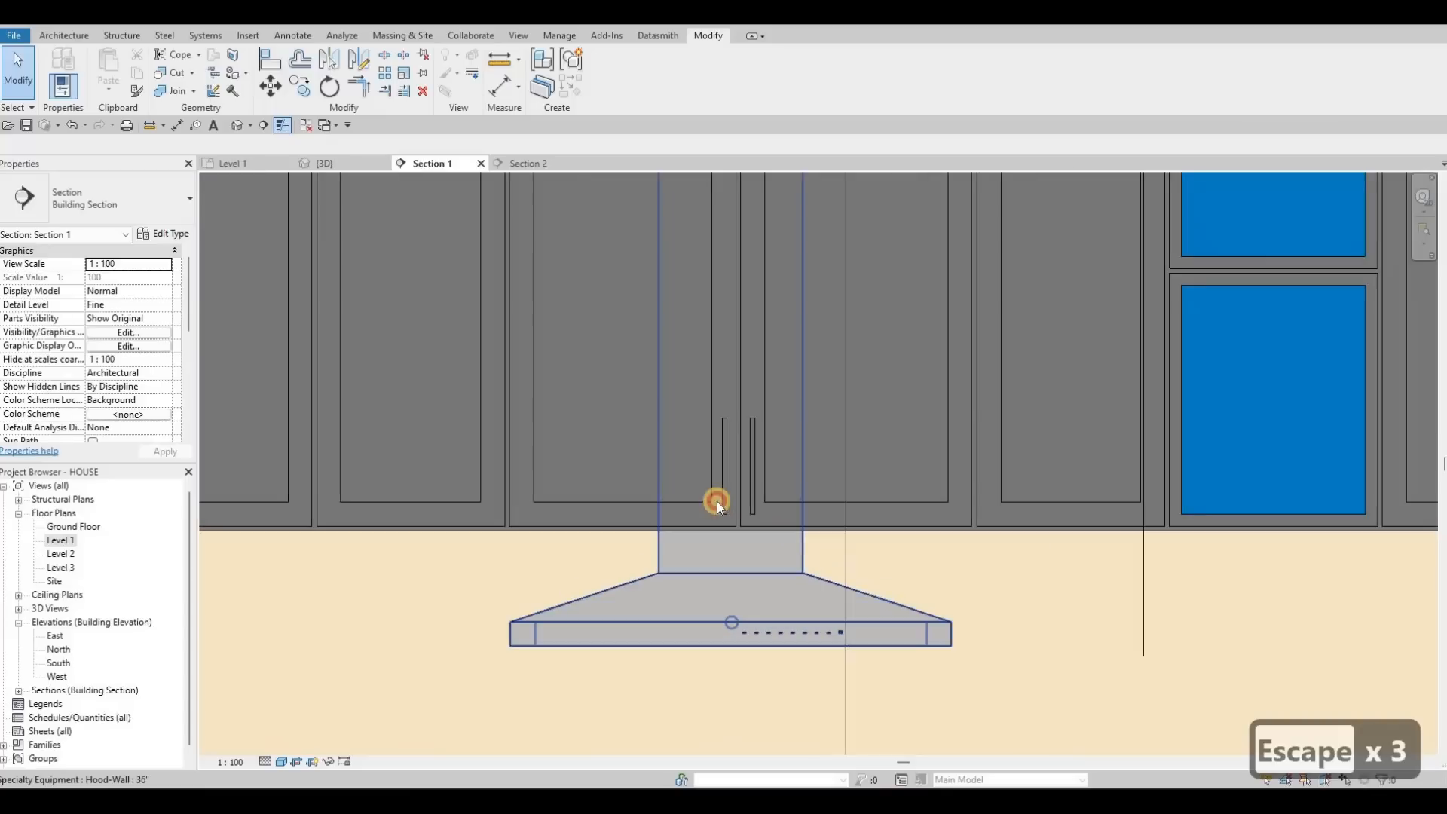
Step: Copy the handle above the hood onto the next upper cabinet door to the right
left_click(720, 499)
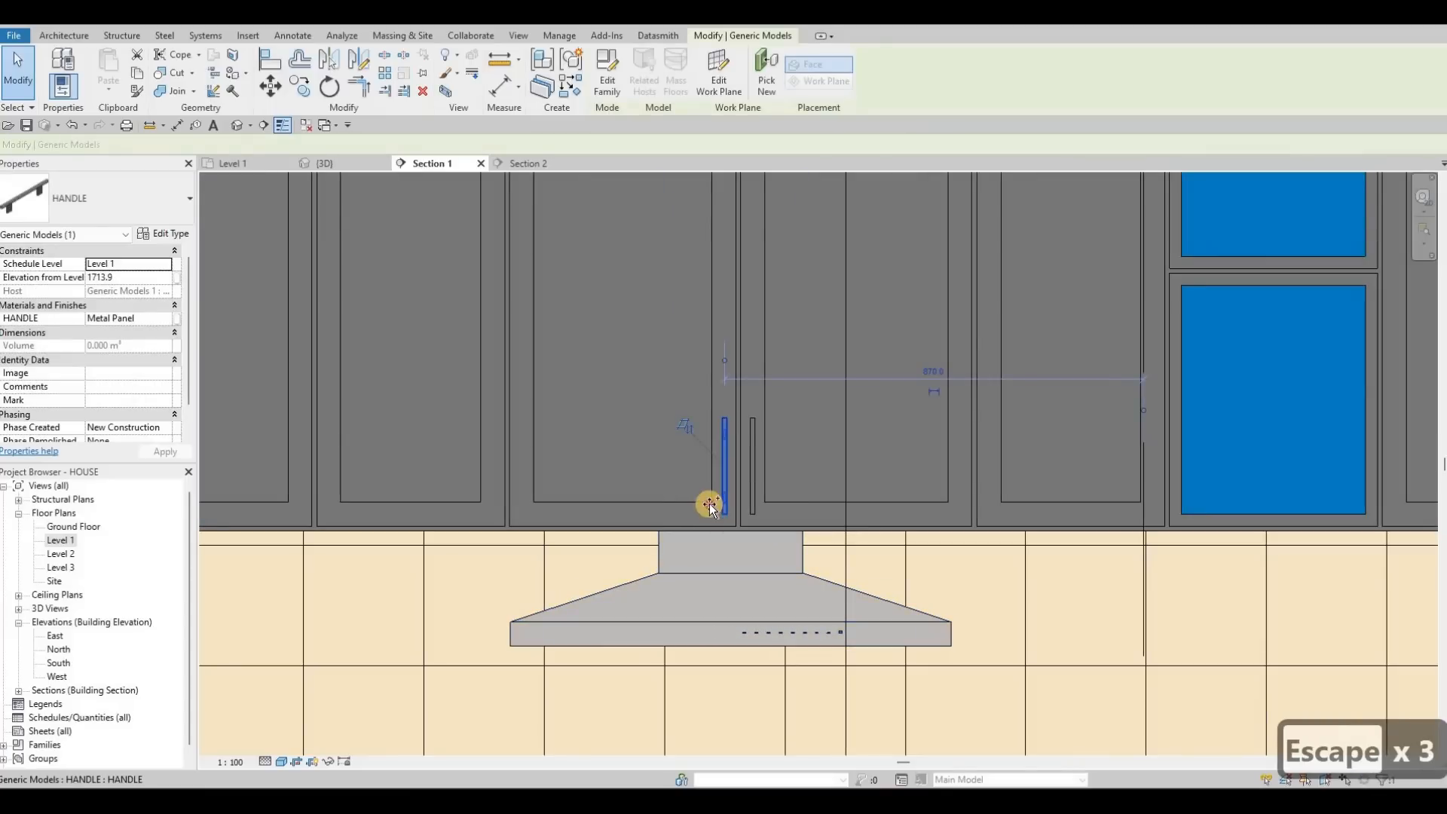
key("c")
key("o")
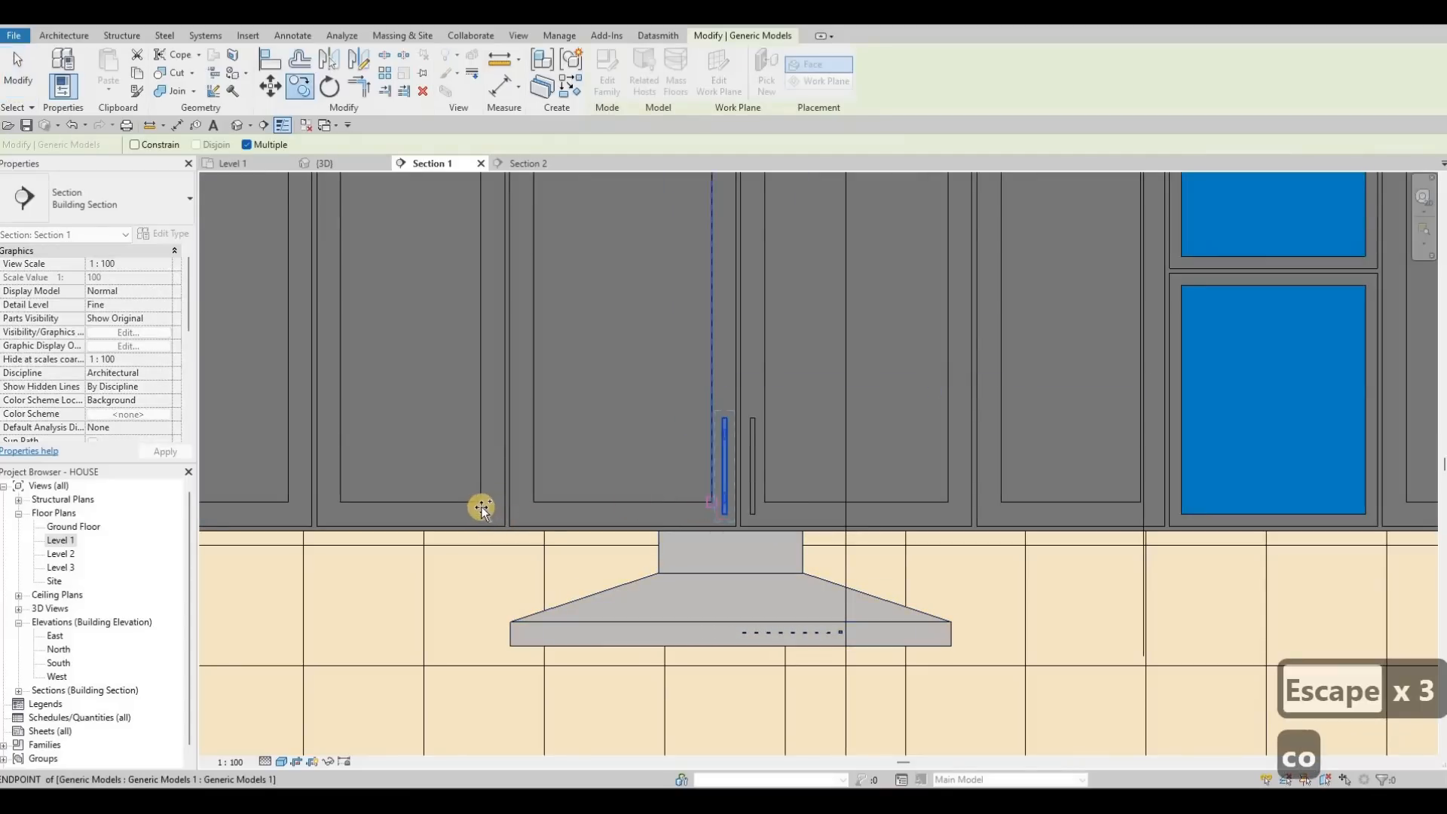
left_click(749, 473)
key("Escape")
key("Escape")
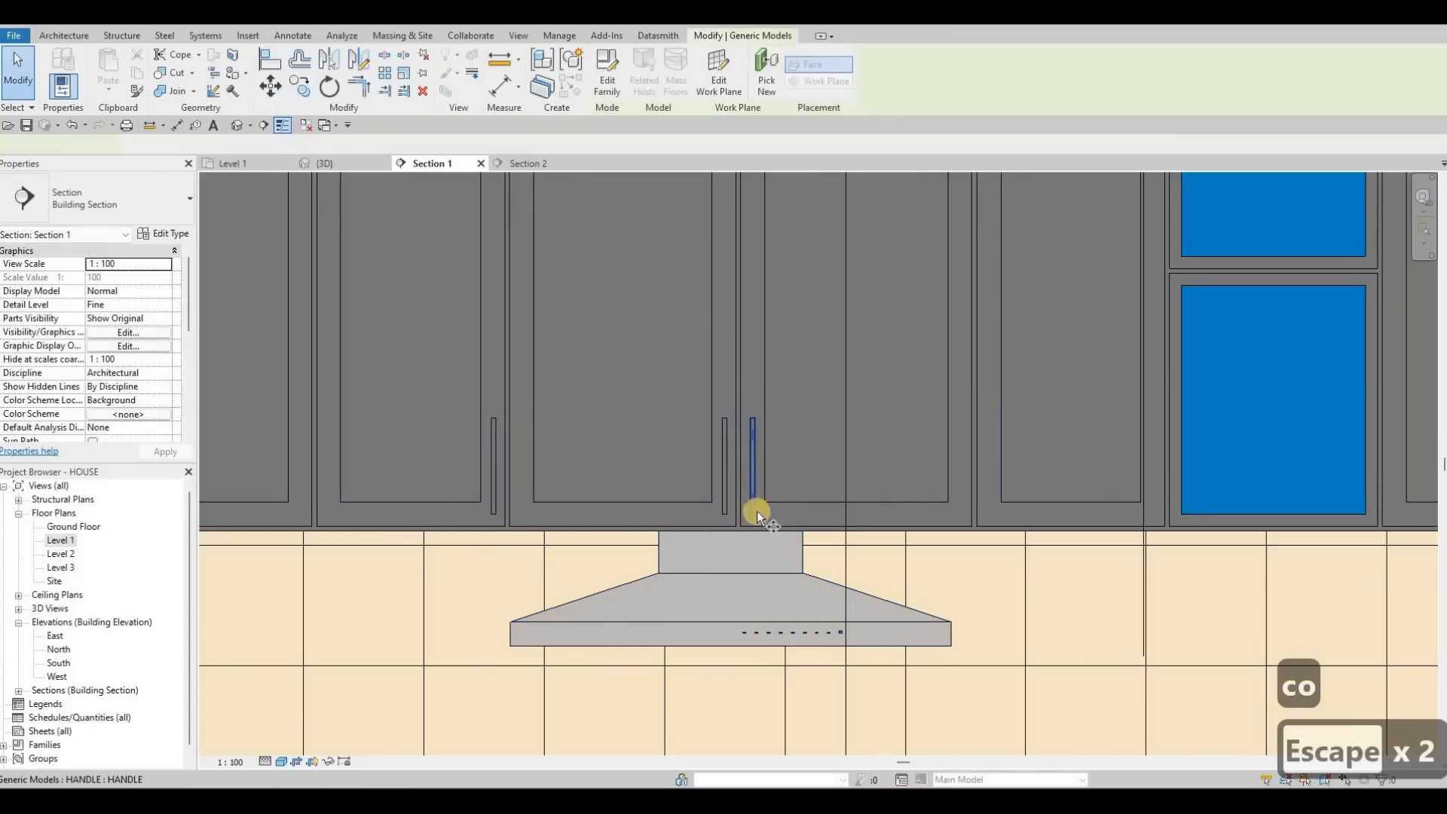
Step: Attempt copying the new handle 400 horizontally from its endpoint, then cancel the copy
left_click(756, 511)
key("c")
key("o")
left_click(999, 496)
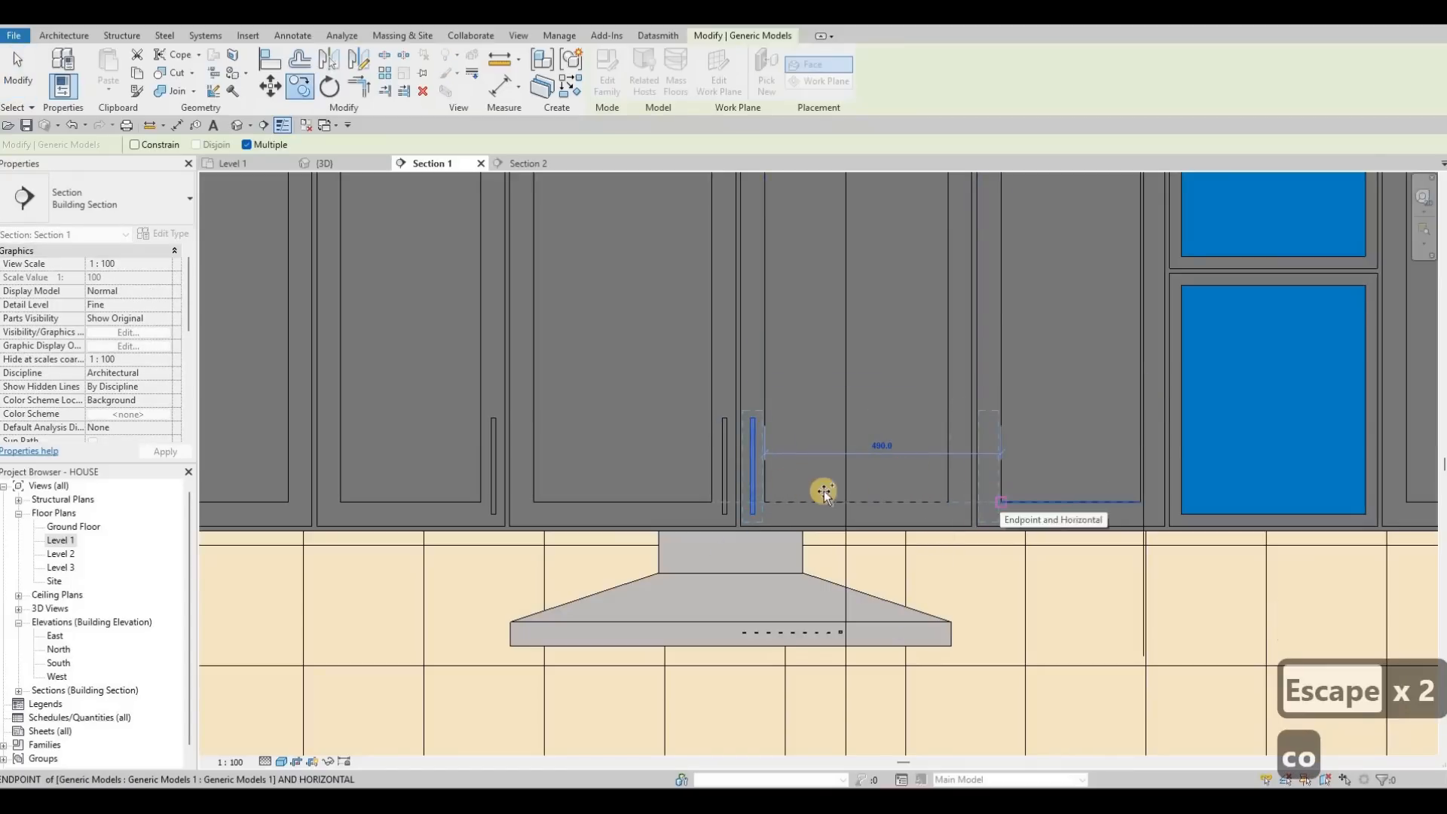
scroll(778, 487, "down", 2)
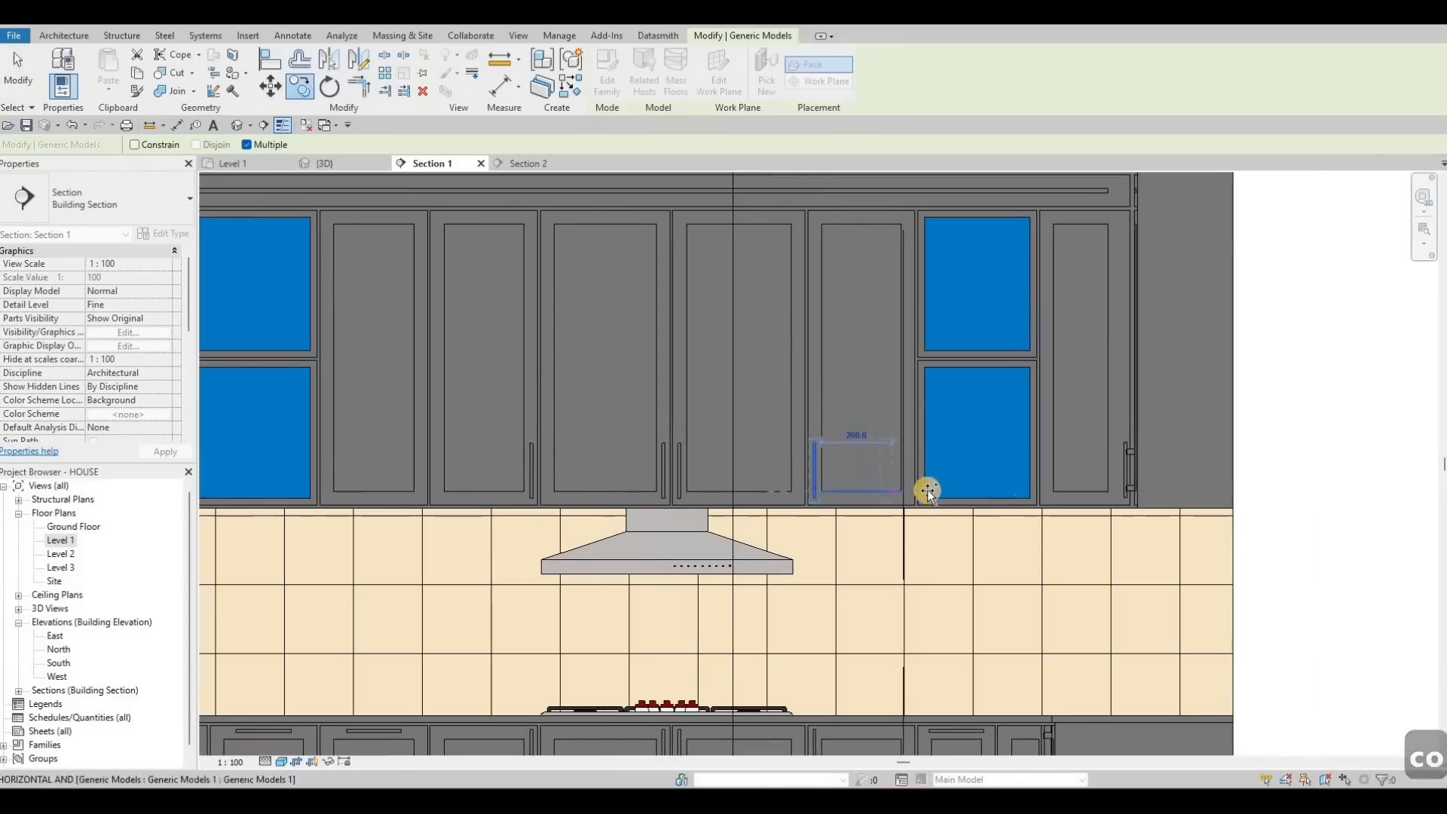
scroll(928, 491, "up", 2)
scroll(933, 517, "up", 2)
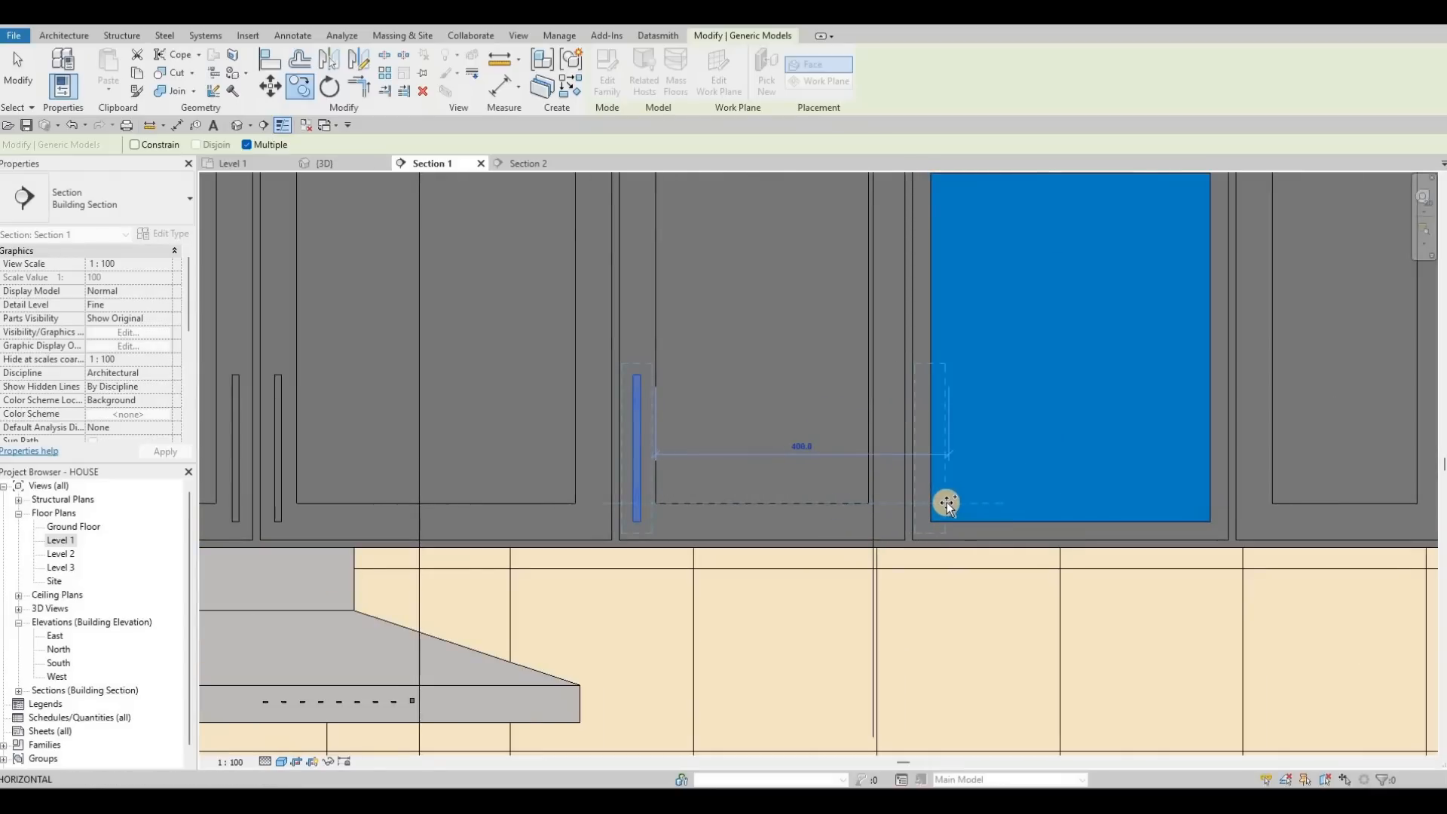
left_click(947, 502)
scroll(948, 494, "down", 3)
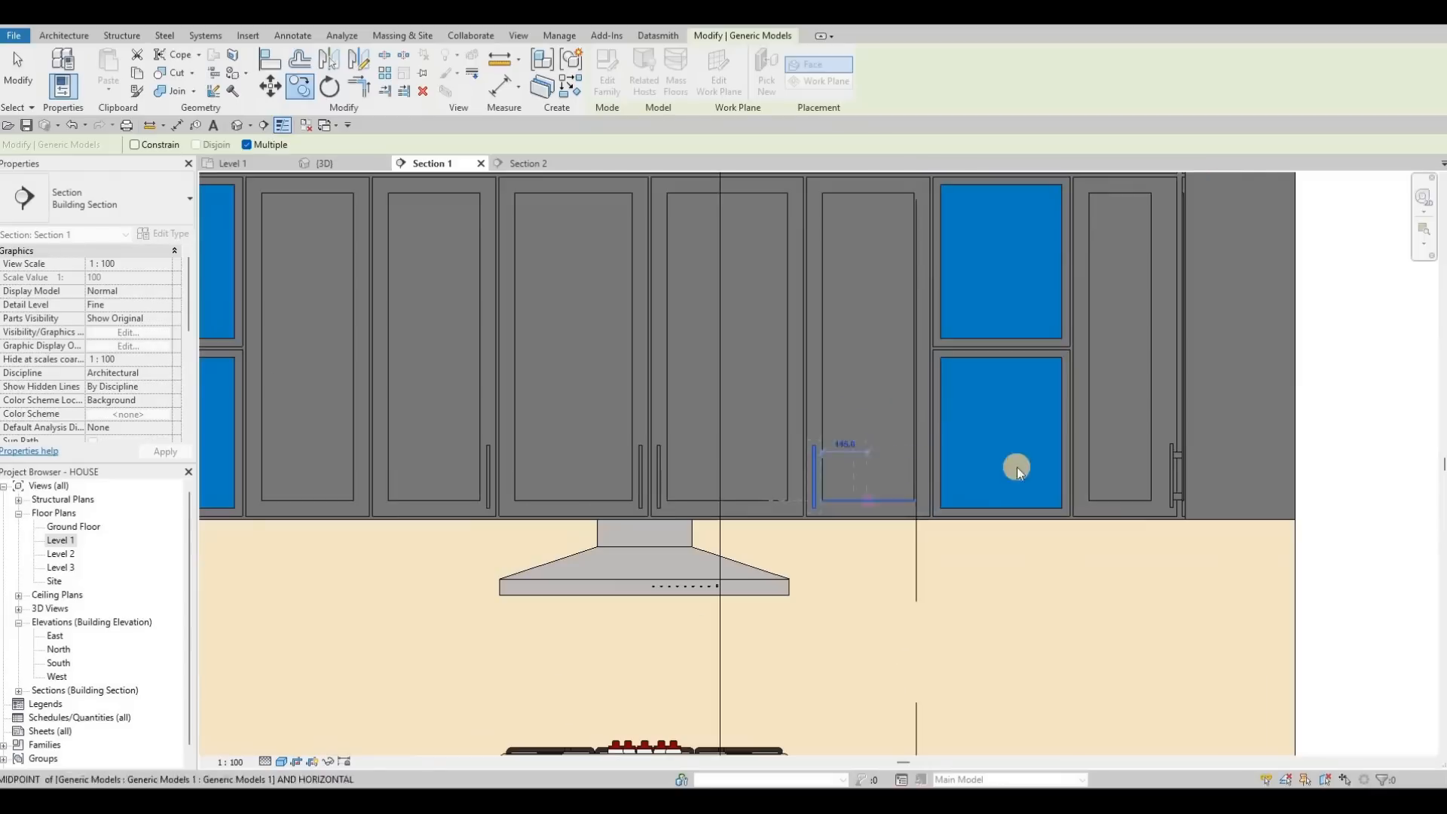
key("Escape")
scroll(835, 475, "down", 1)
middle_click_drag(329, 480, 507, 460)
middle_click_drag(752, 458, 587, 468)
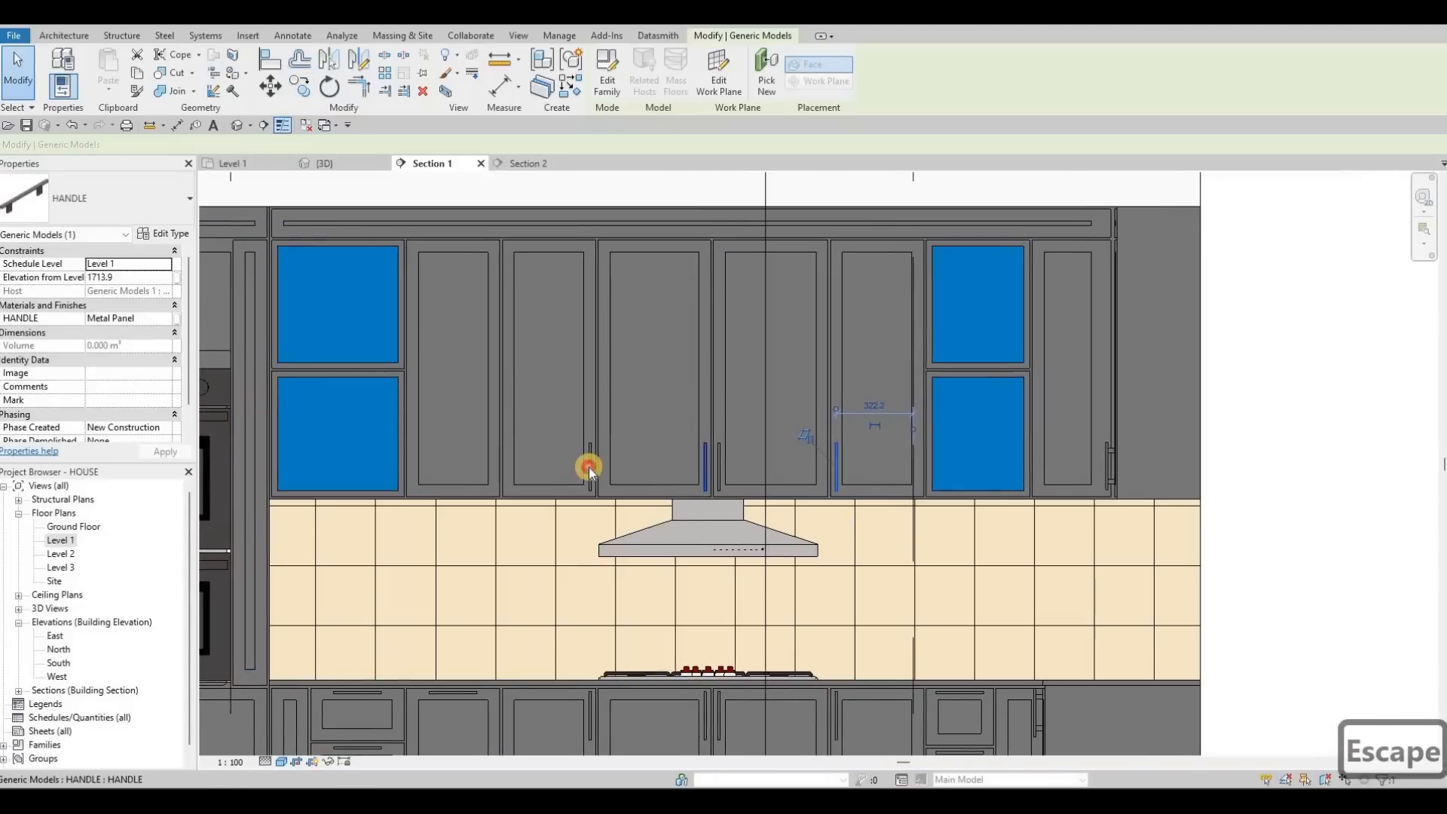
Step: Move a handle to the left glass door's bottom edge and nudge it slightly lower
left_click(590, 468)
key("c")
key("o")
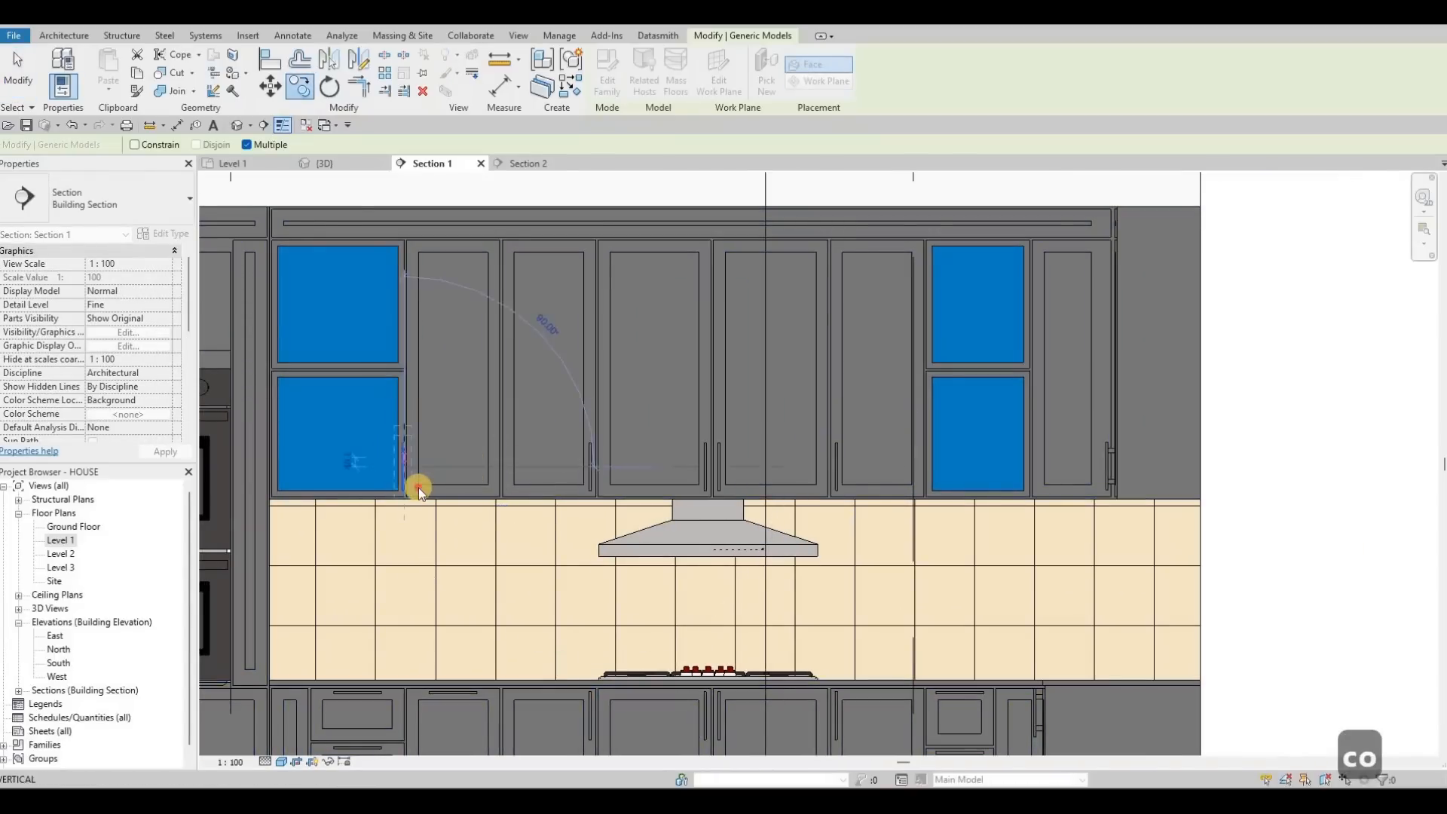
scroll(420, 488, "up", 3)
key("Escape")
key("Escape")
key("Escape")
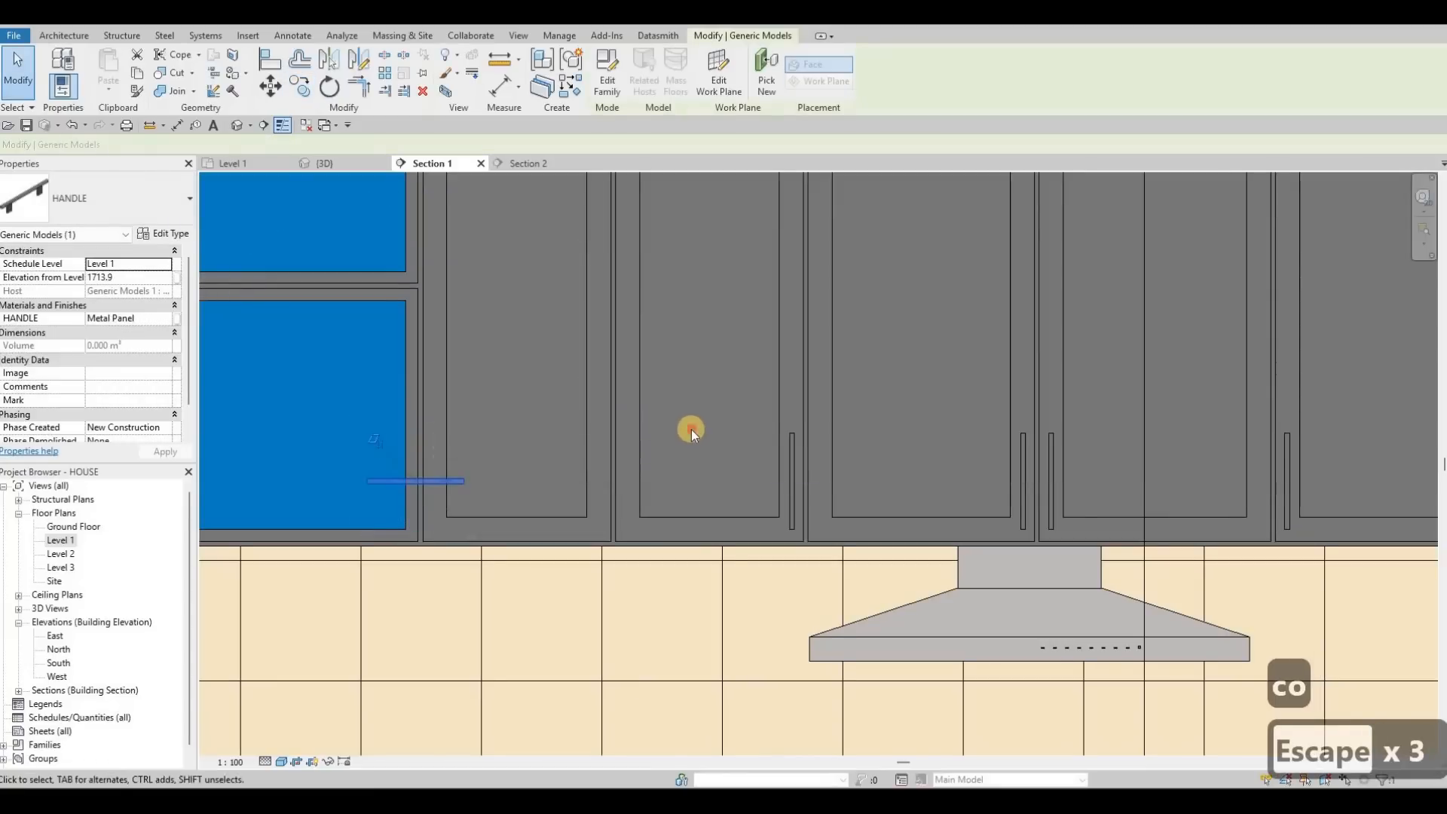
middle_click_drag(433, 480, 692, 429)
scroll(692, 429, "up", 2)
key("Escape")
left_click(691, 432)
left_click_drag(505, 513, 533, 513)
key("Down")
key("Down")
key("Escape")
key("Escape")
key("Escape")
Step: Copy the horizontal handle across to the right-hand glass cabinet
left_click(521, 508)
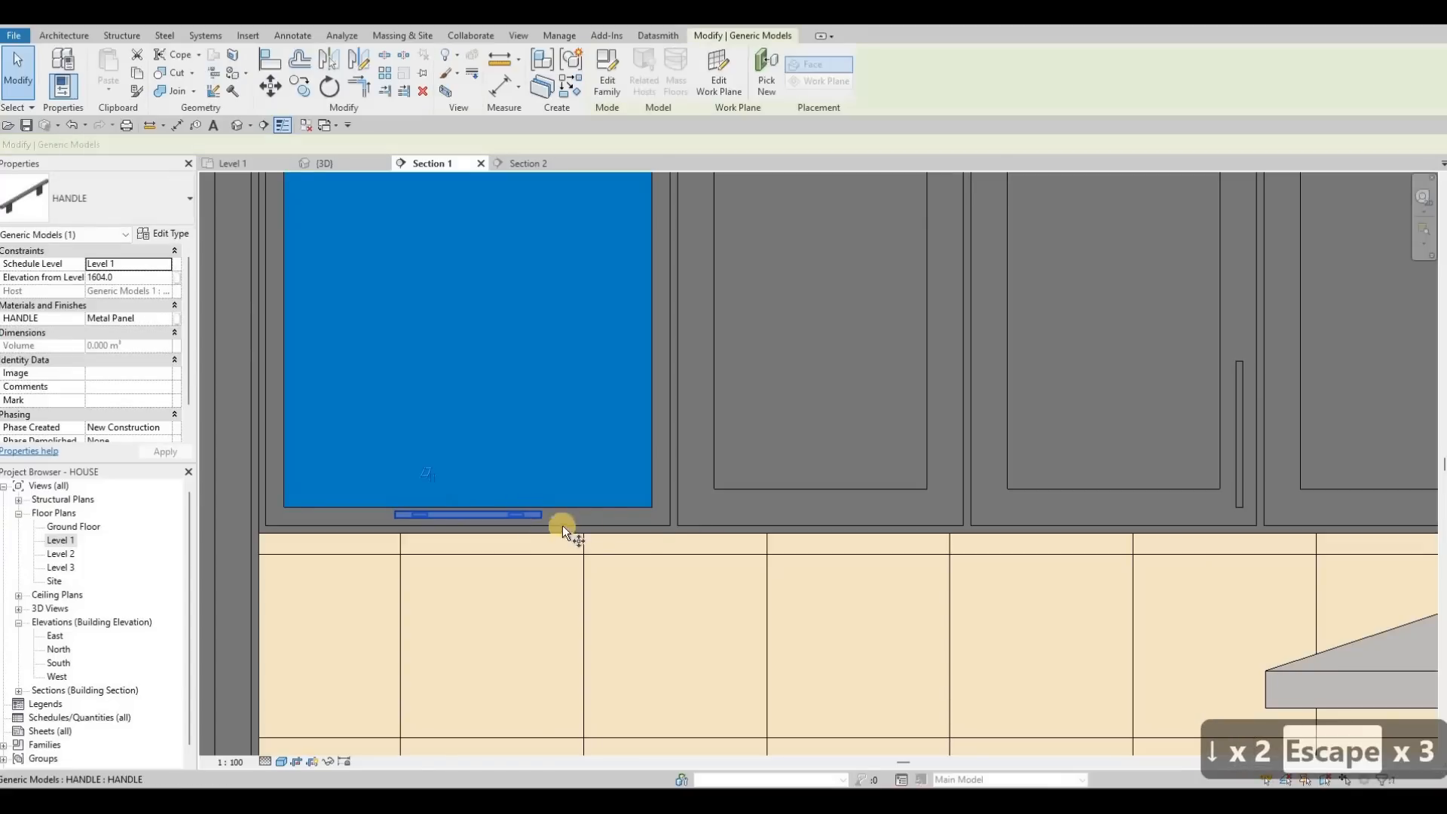
key("c")
key("o")
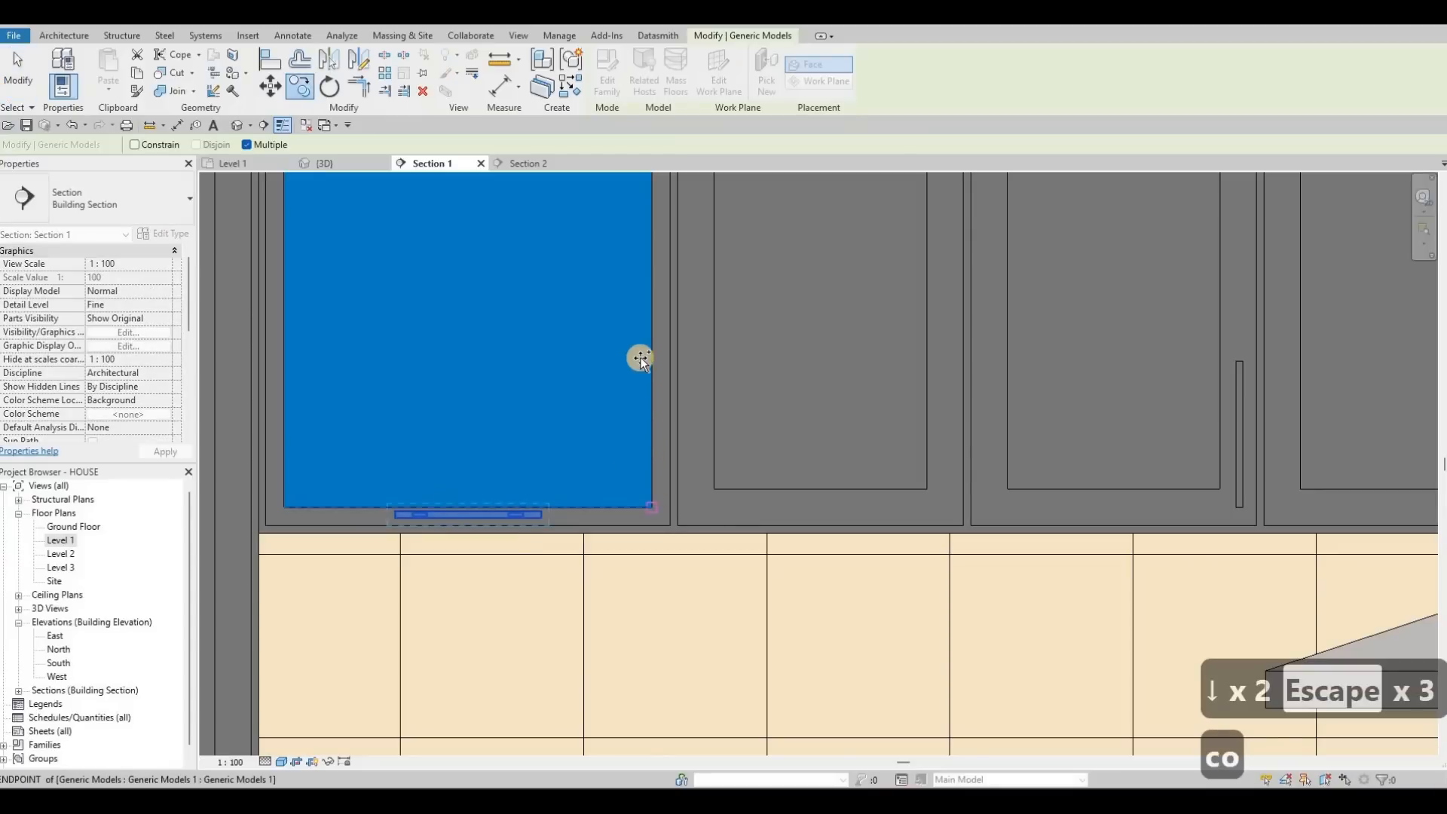
scroll(637, 339, "down", 2)
scroll(637, 338, "down", 1)
scroll(830, 404, "up", 2)
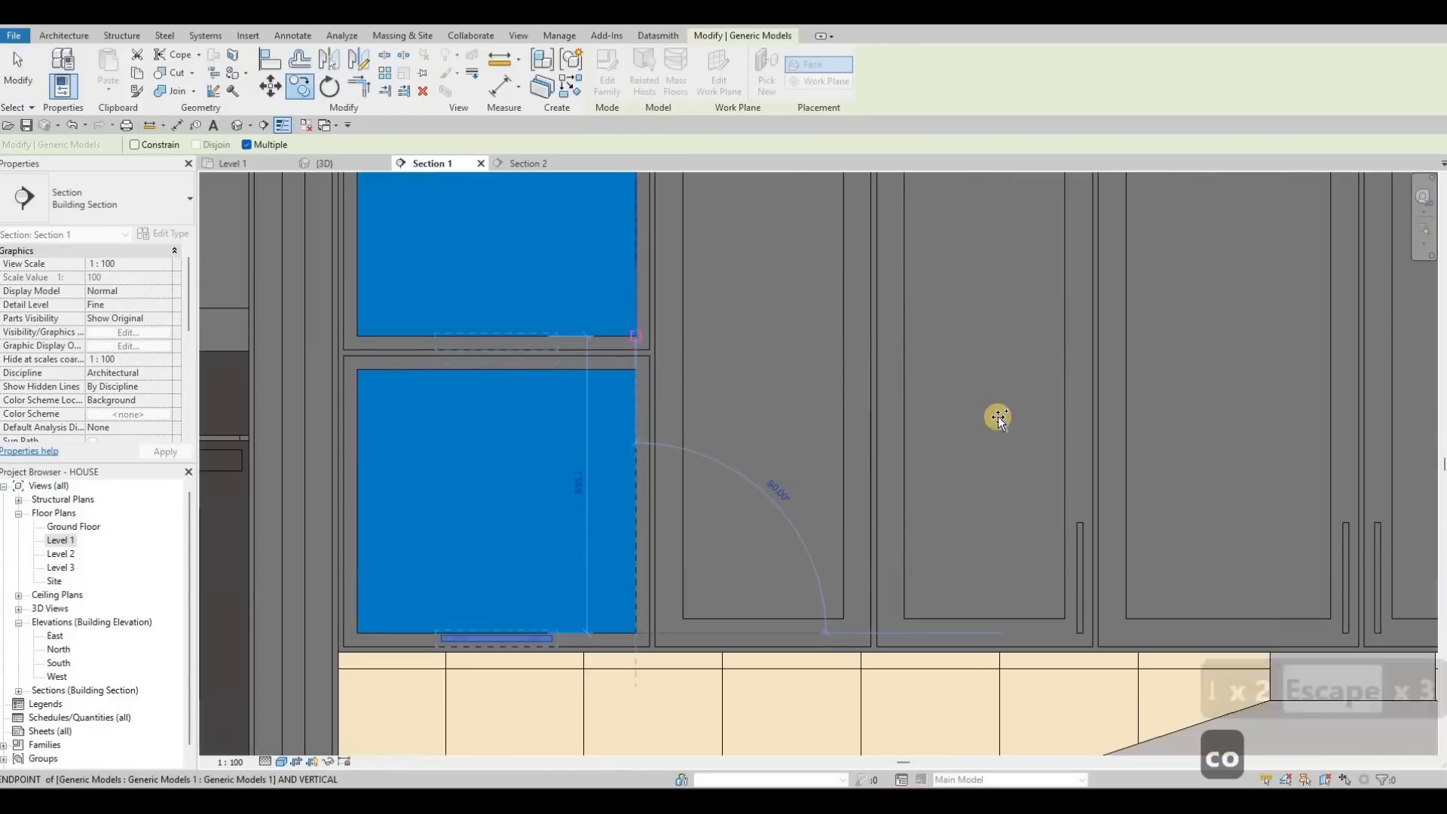
scroll(907, 419, "down", 3)
middle_click_drag(1230, 341, 929, 408)
scroll(930, 409, "up", 2)
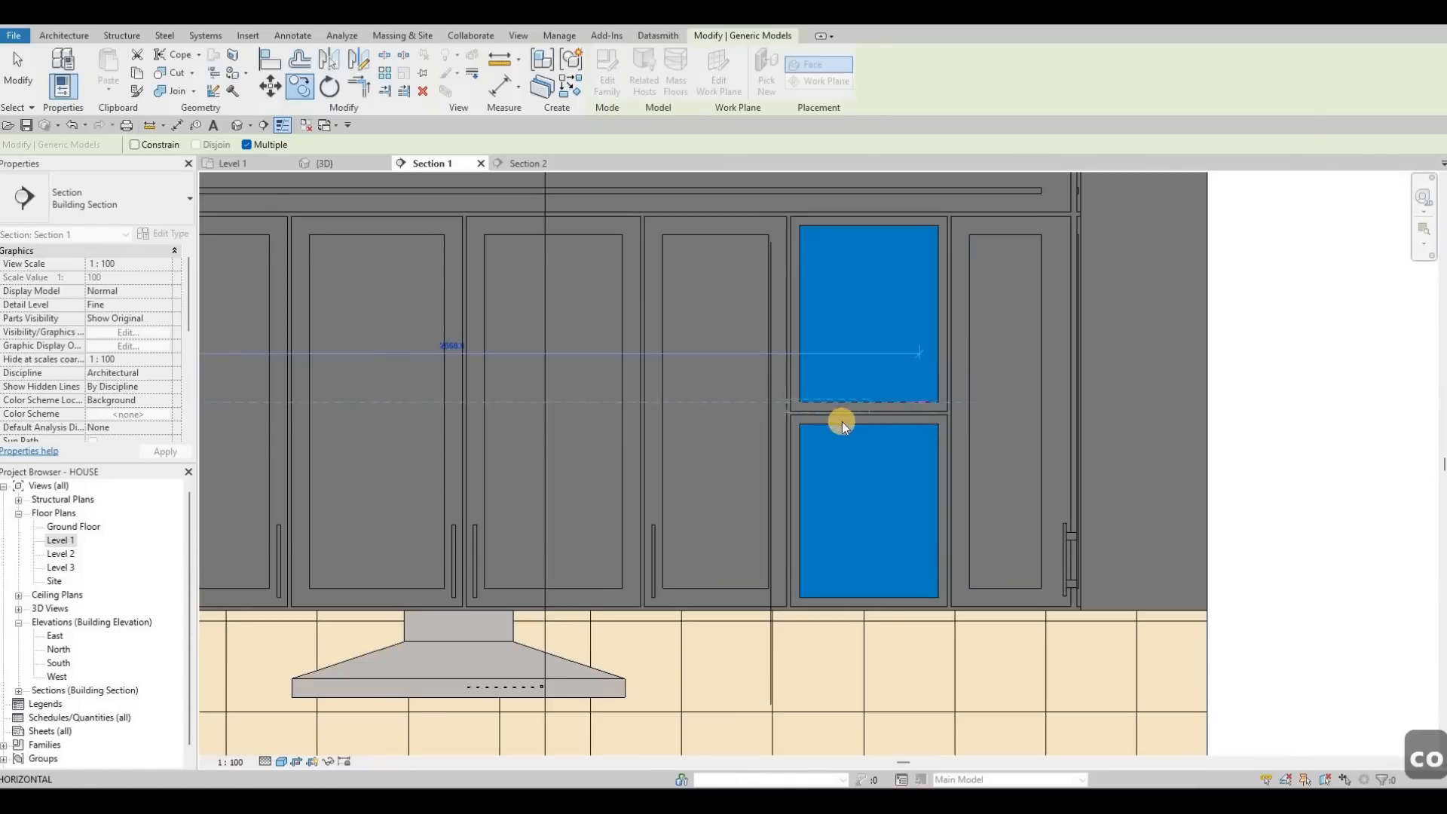
key("Escape")
key("Escape")
Step: Fine-tune the handle's height with small Down and Up arrow nudges
scroll(837, 423, "up", 2)
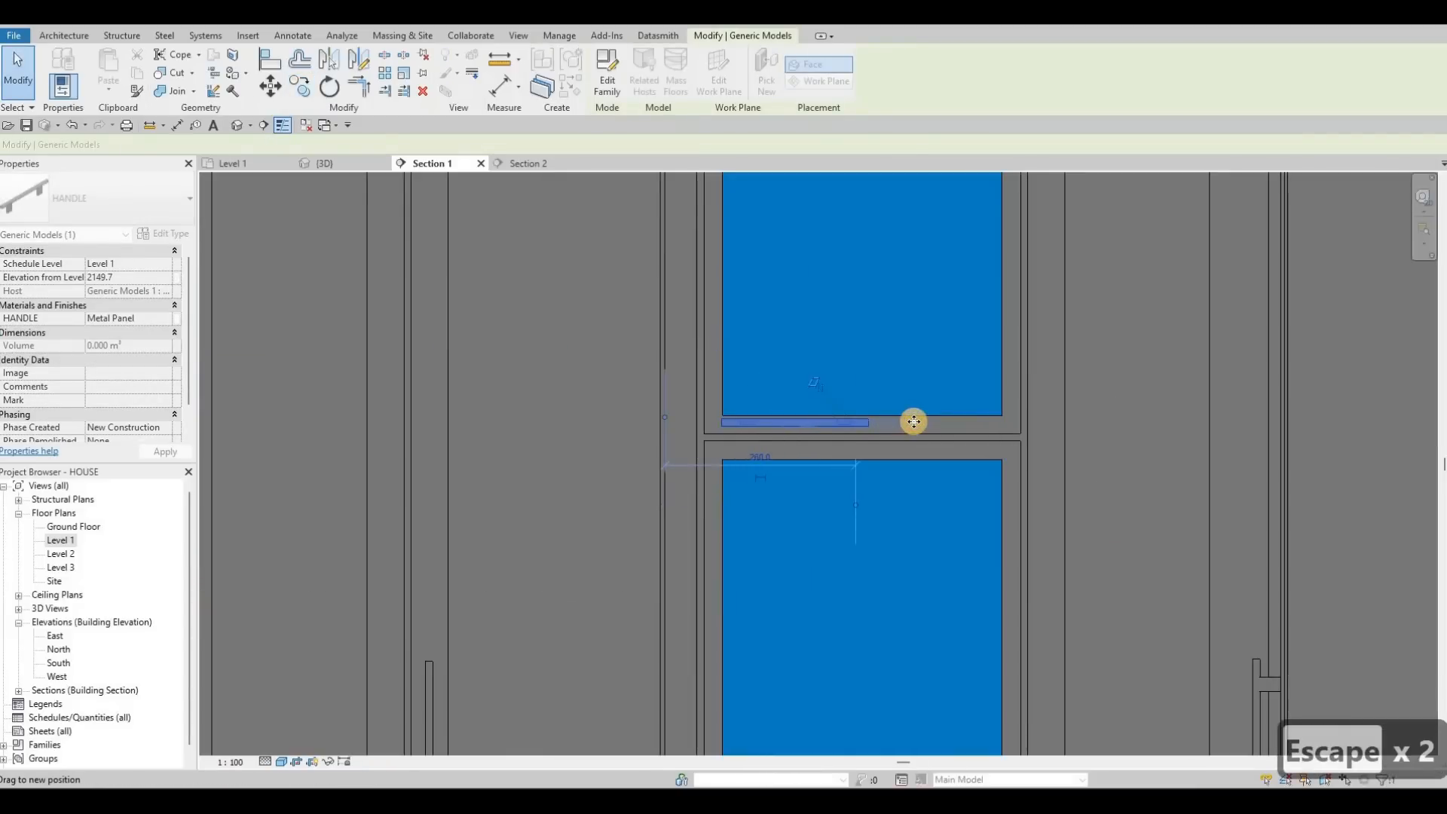
key("Down")
key("Down")
key("Up")
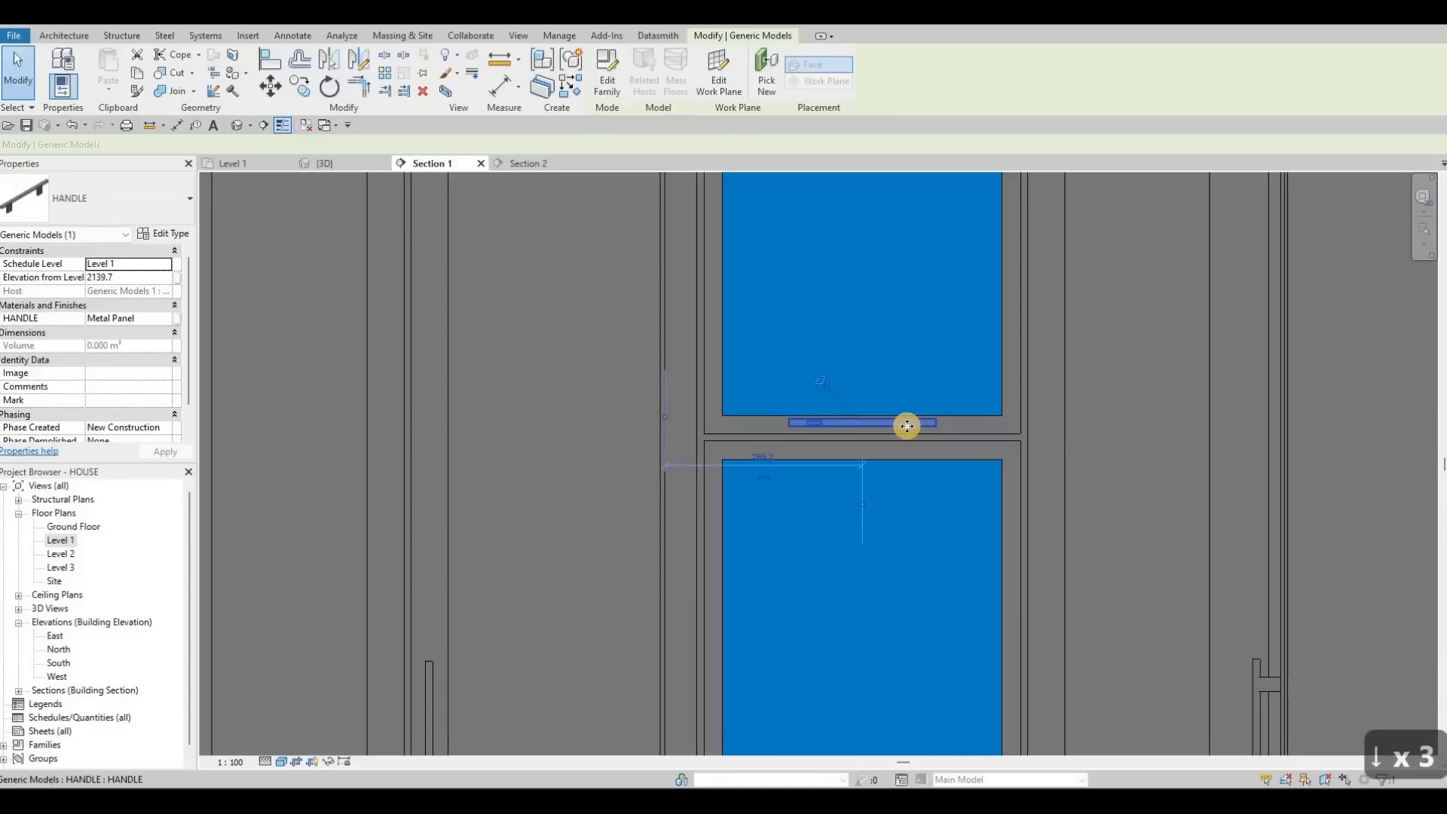
scroll(896, 434, "up", 4)
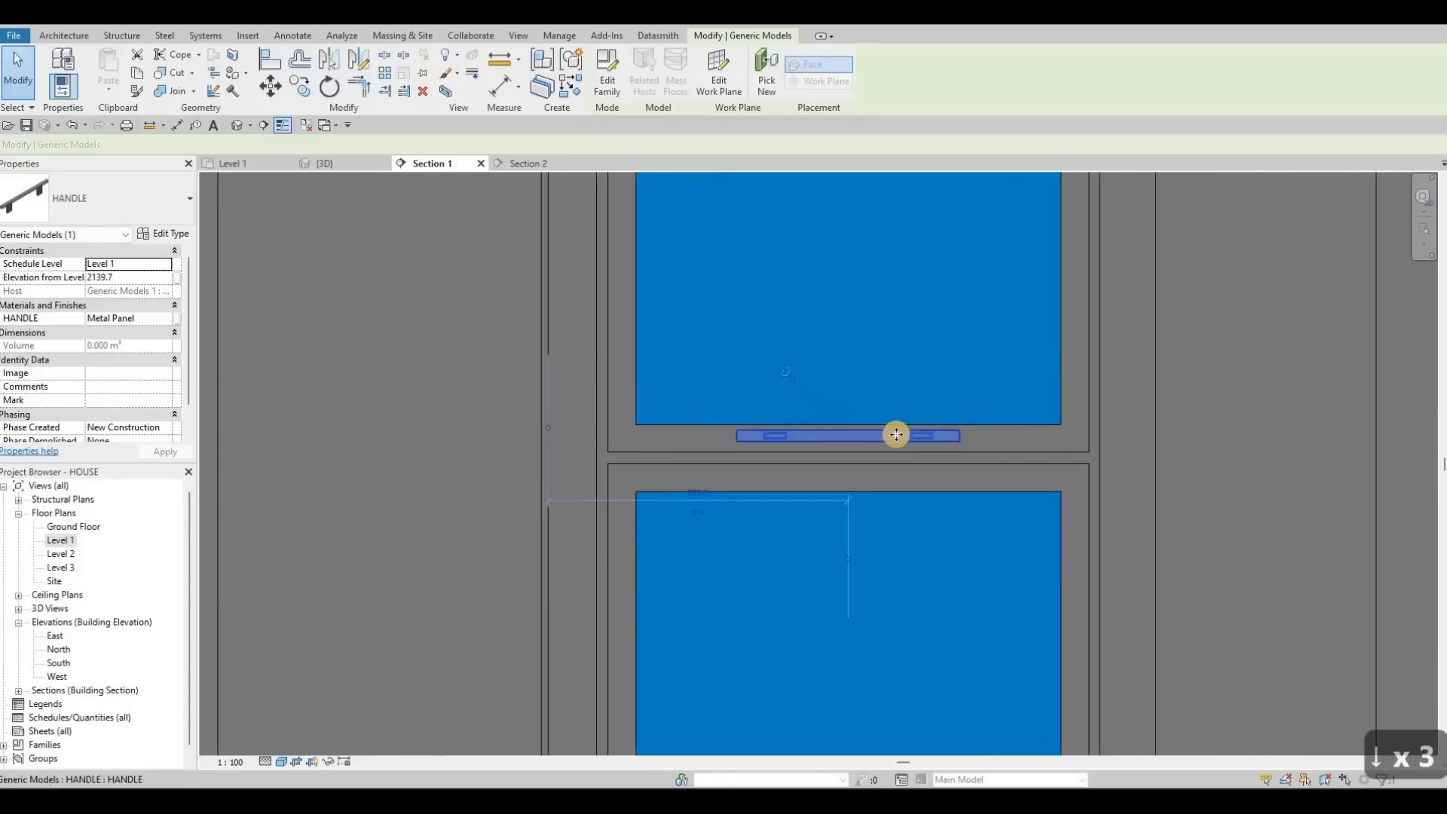
key("Down")
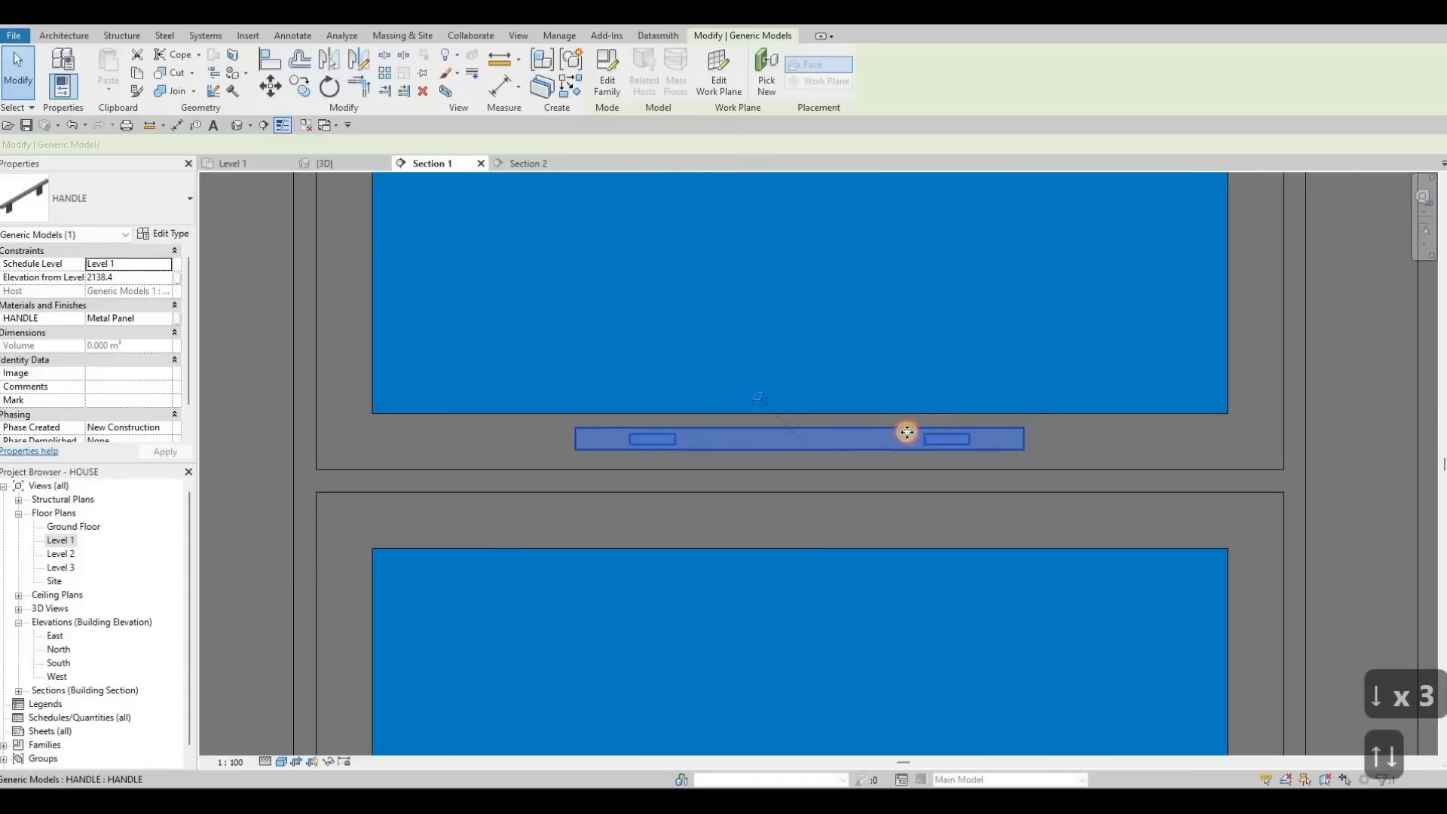
key("Escape")
key("Escape")
key("Escape")
Step: Copy the horizontal handle from the glass panel corner down to the lower glass panel
left_click(907, 432)
key("c")
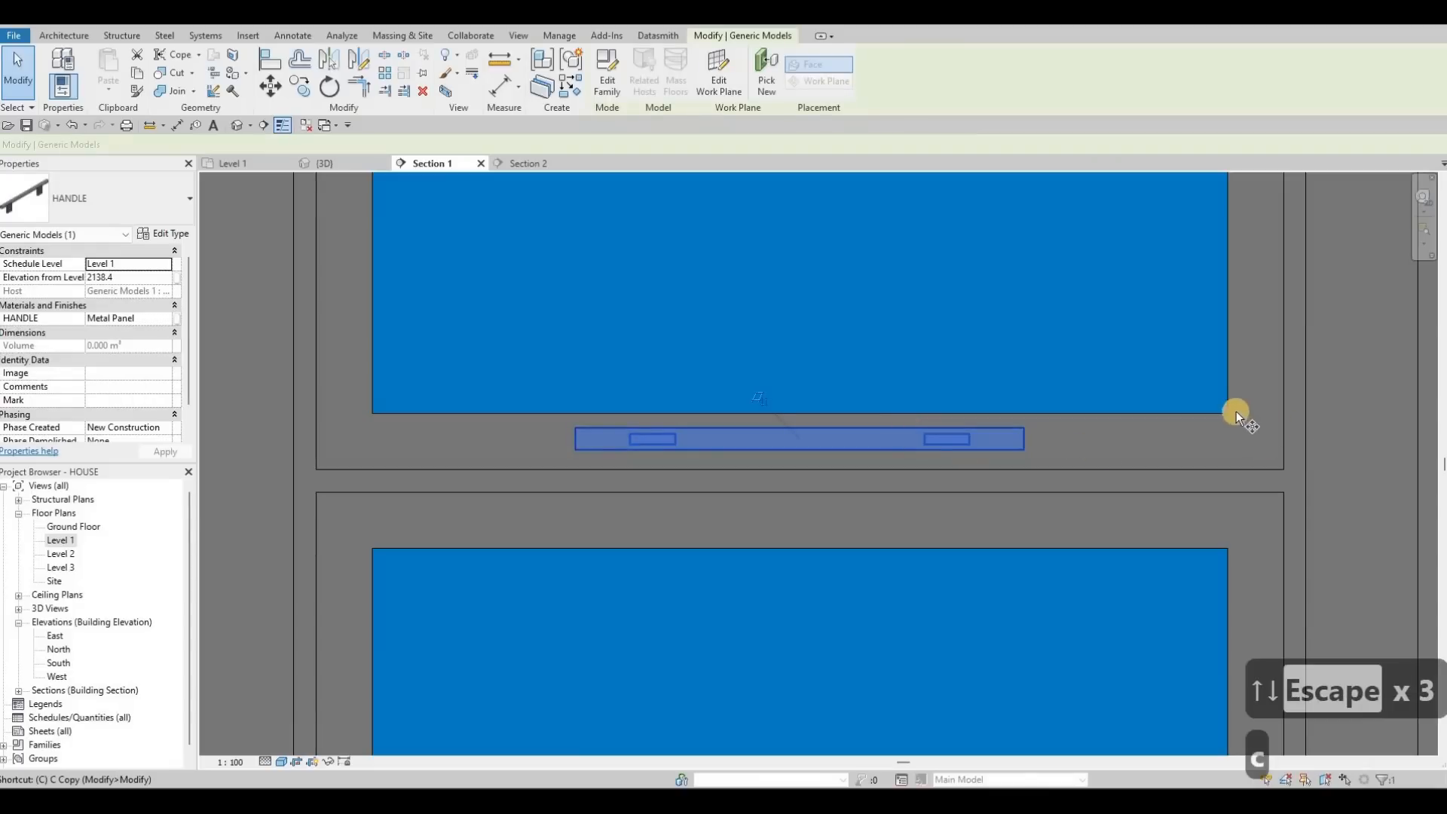
key("o")
left_click(1218, 420)
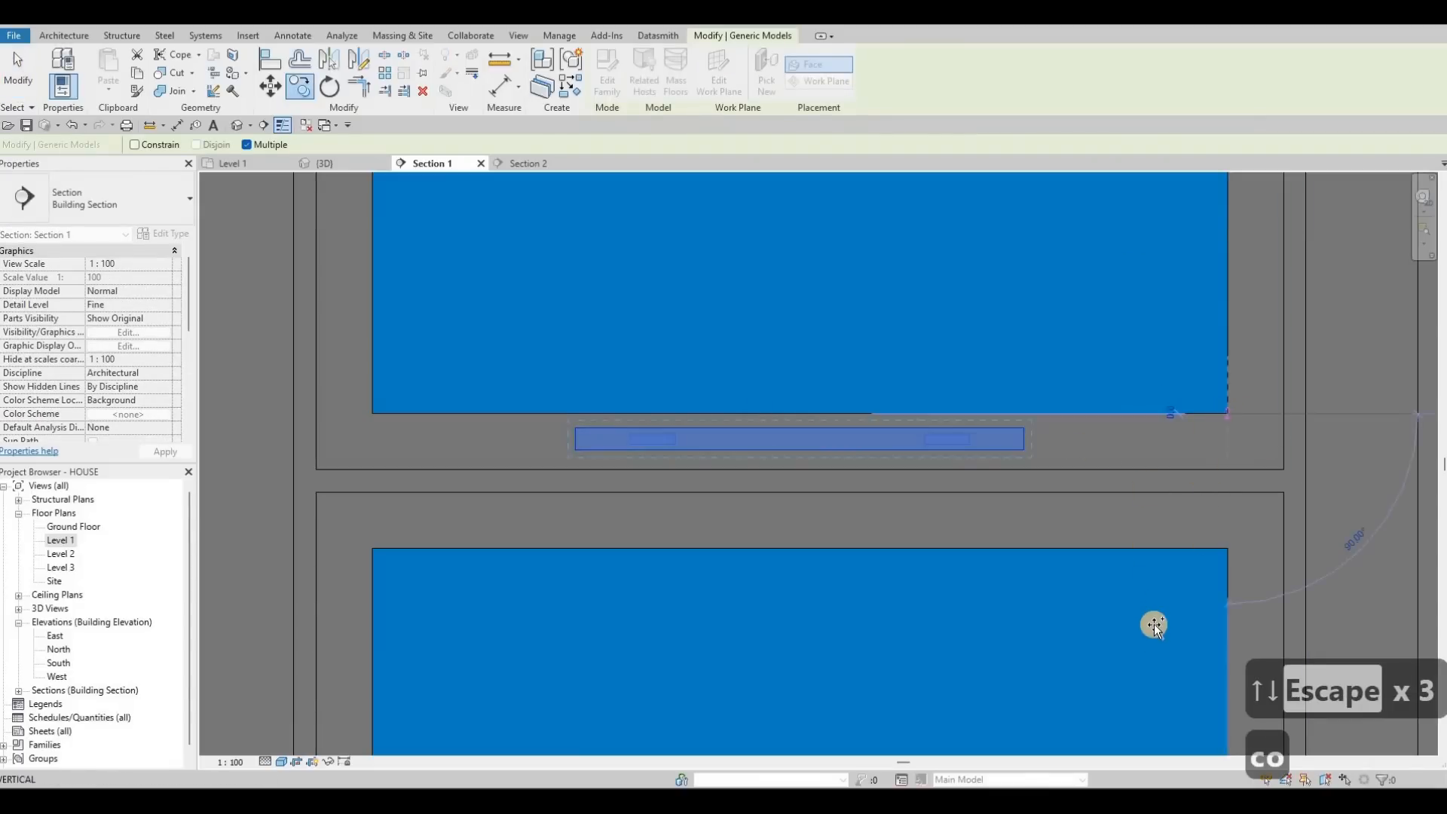
scroll(1161, 648, "down", 3)
scroll(1162, 659, "up", 2)
left_click(1020, 590)
scroll(921, 485, "down", 4)
key("Escape")
key("Escape")
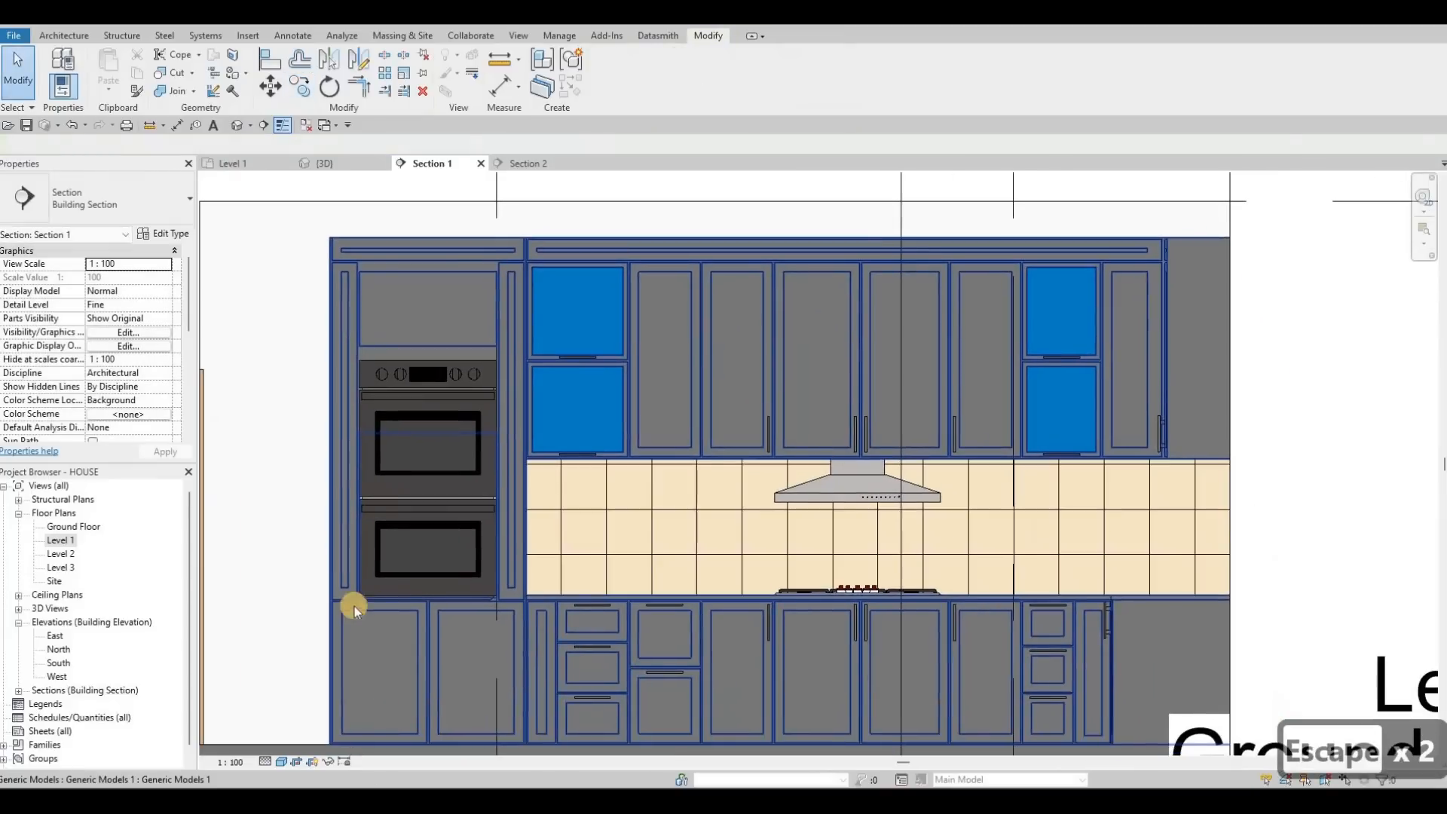
scroll(647, 542, "up", 3)
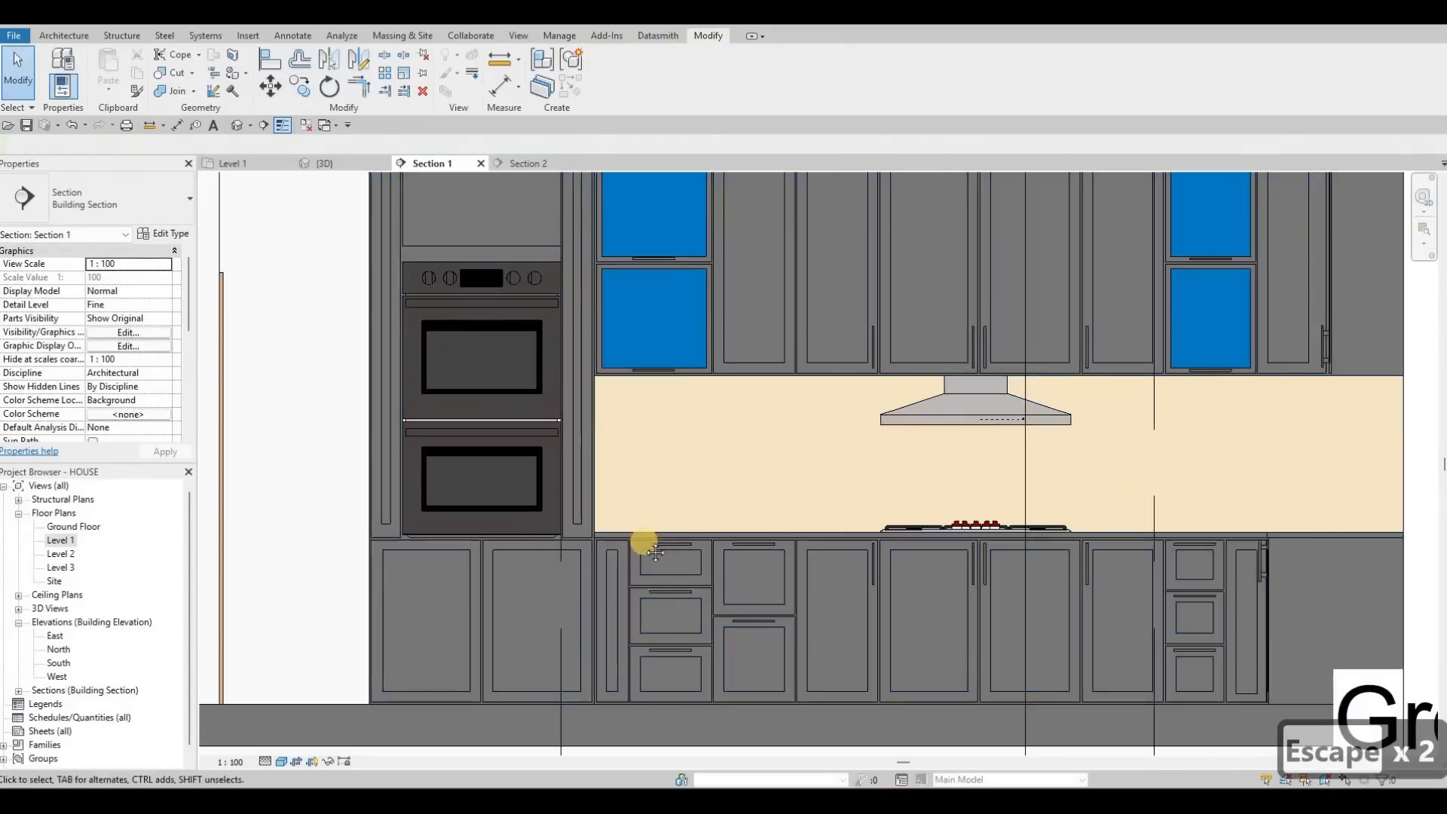
scroll(830, 554, "up", 2)
scroll(897, 571, "down", 1)
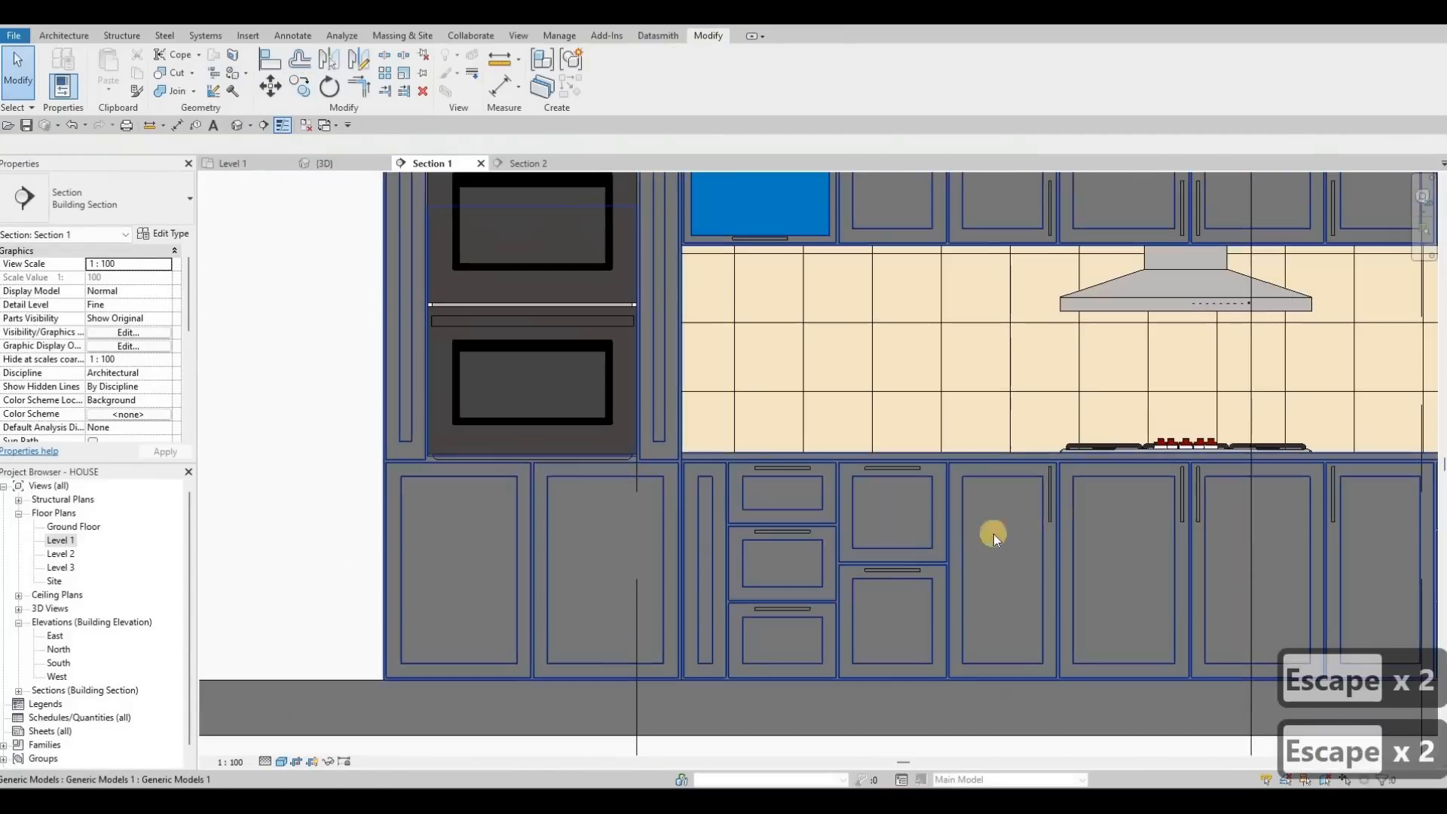
key("Escape")
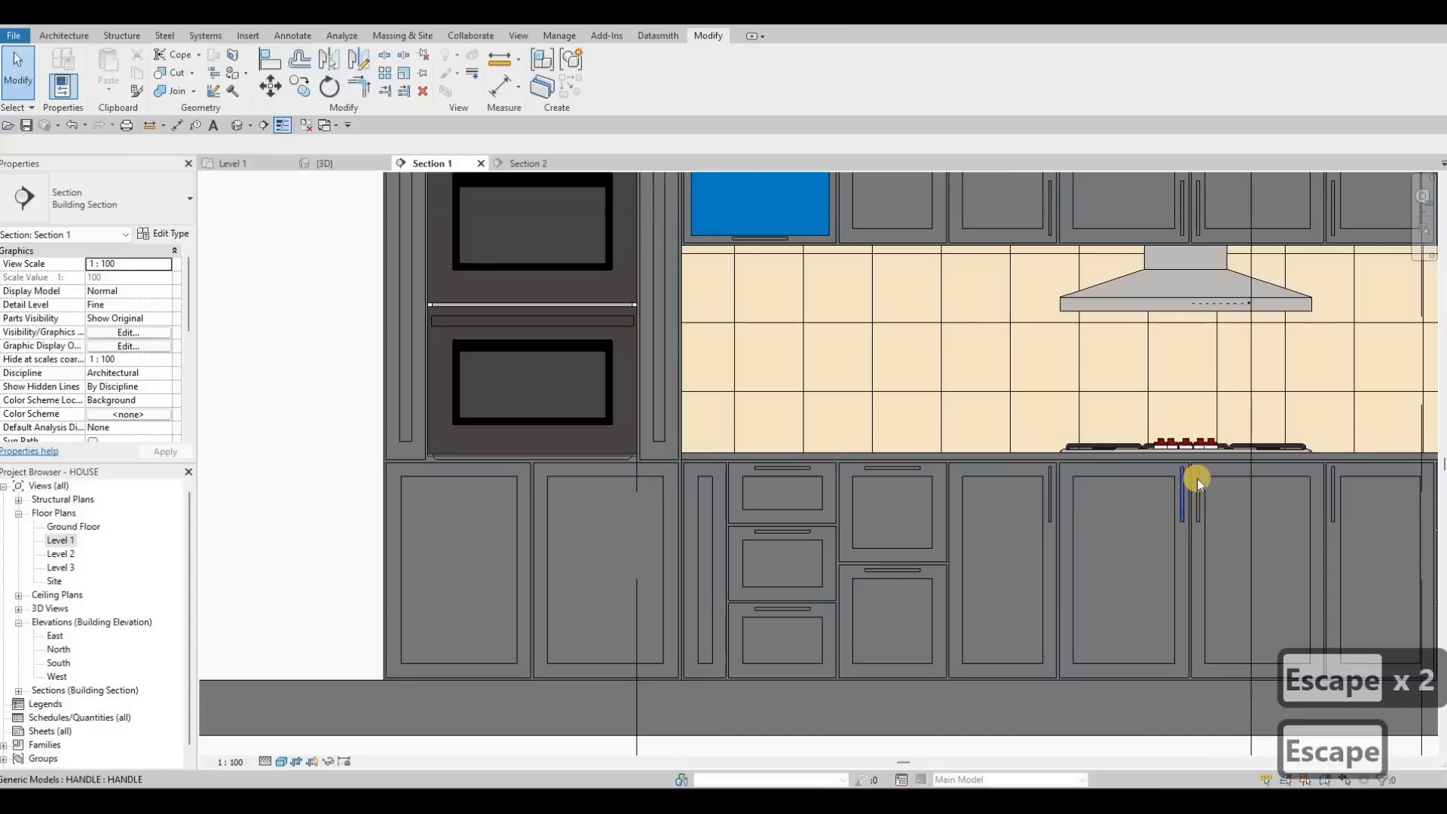
left_click(1198, 480)
left_click(1187, 484)
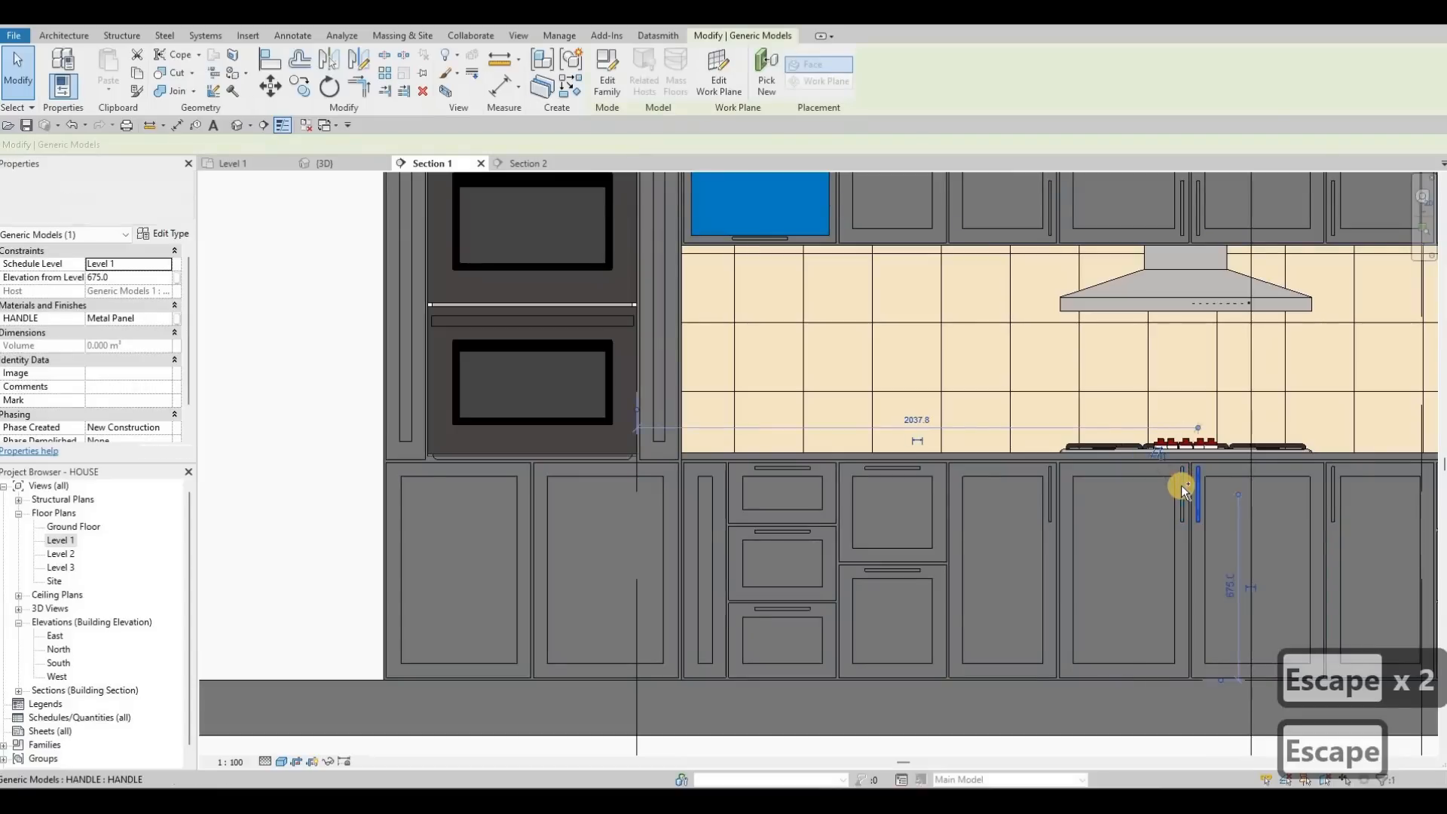
left_click(1182, 484, "ctrl")
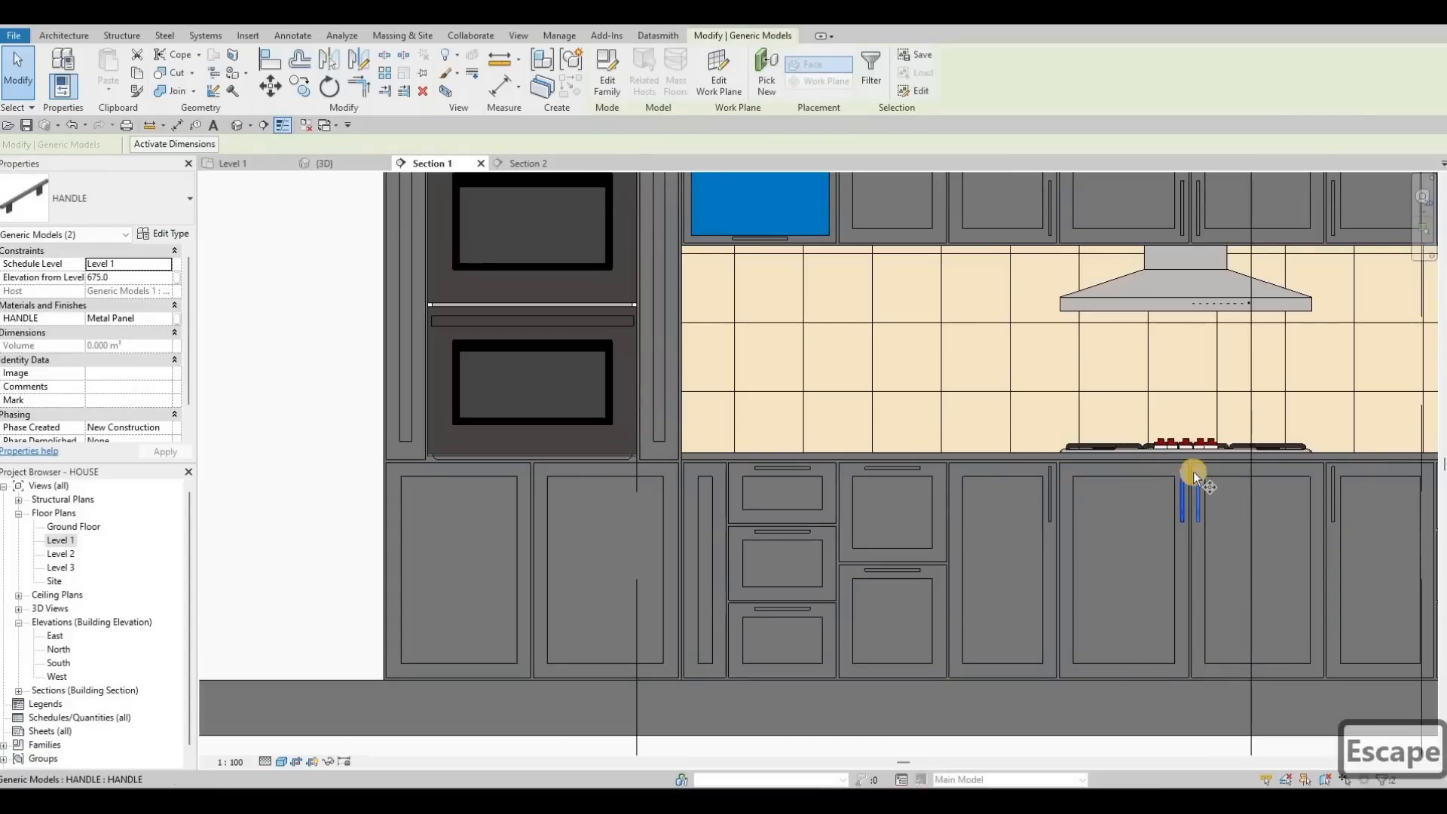
key("c")
key("o")
scroll(1191, 463, "up", 3)
left_click(1191, 463)
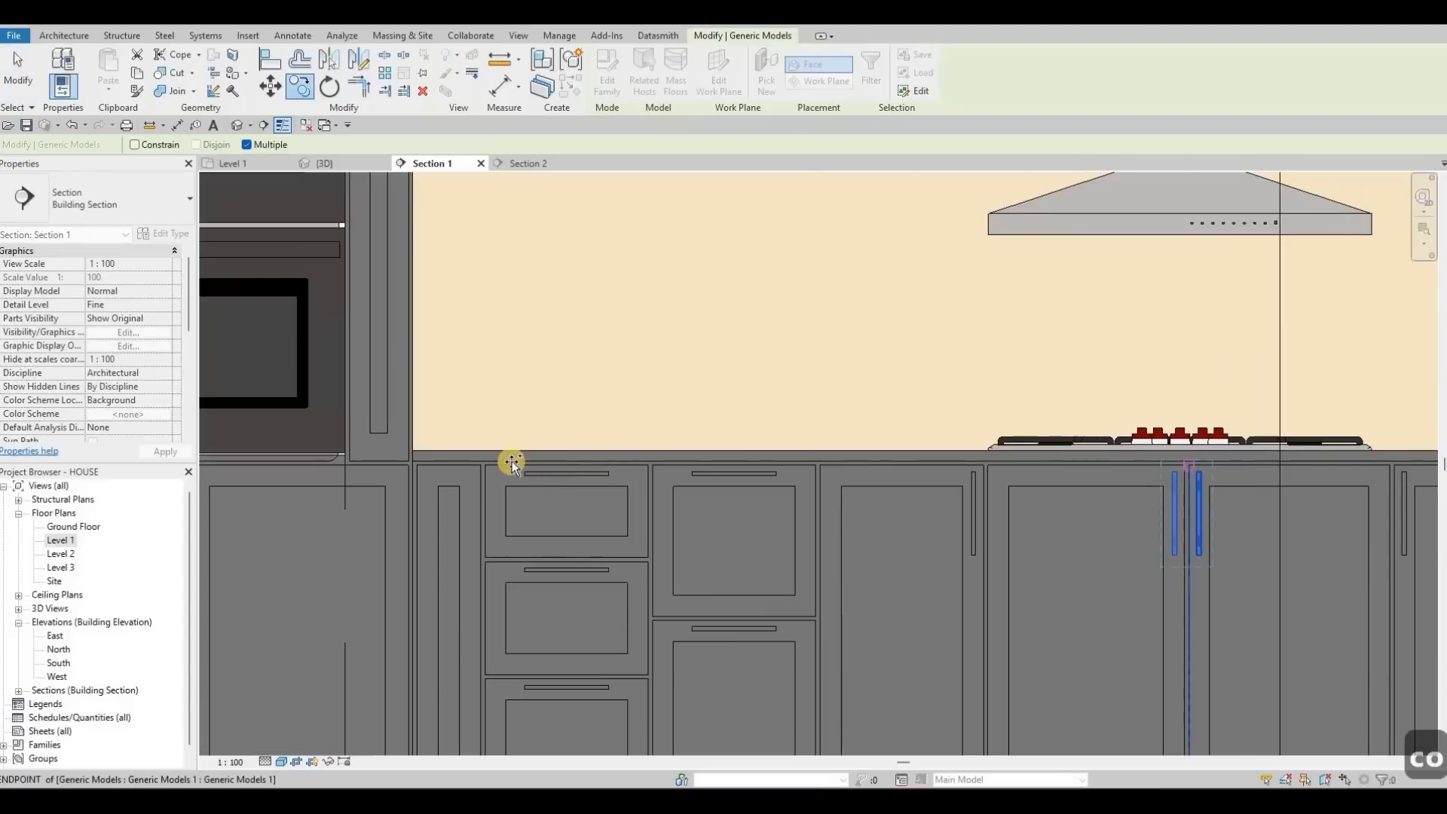
scroll(490, 475, "down", 3)
scroll(507, 480, "up", 4)
left_click(508, 481)
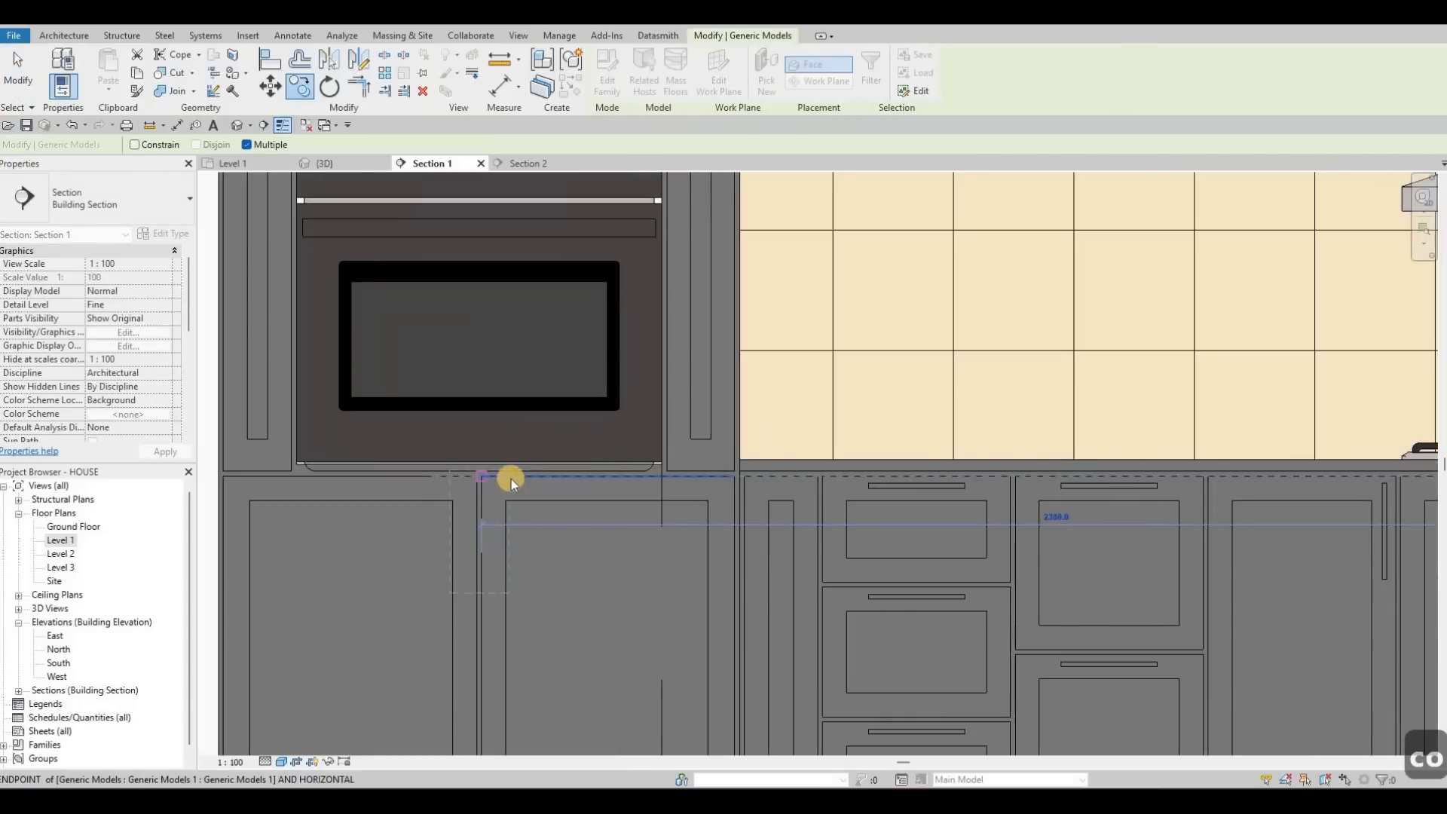
key("Escape")
key("Escape")
scroll(614, 481, "down", 2)
scroll(614, 481, "up", 3)
key("ctrl+z")
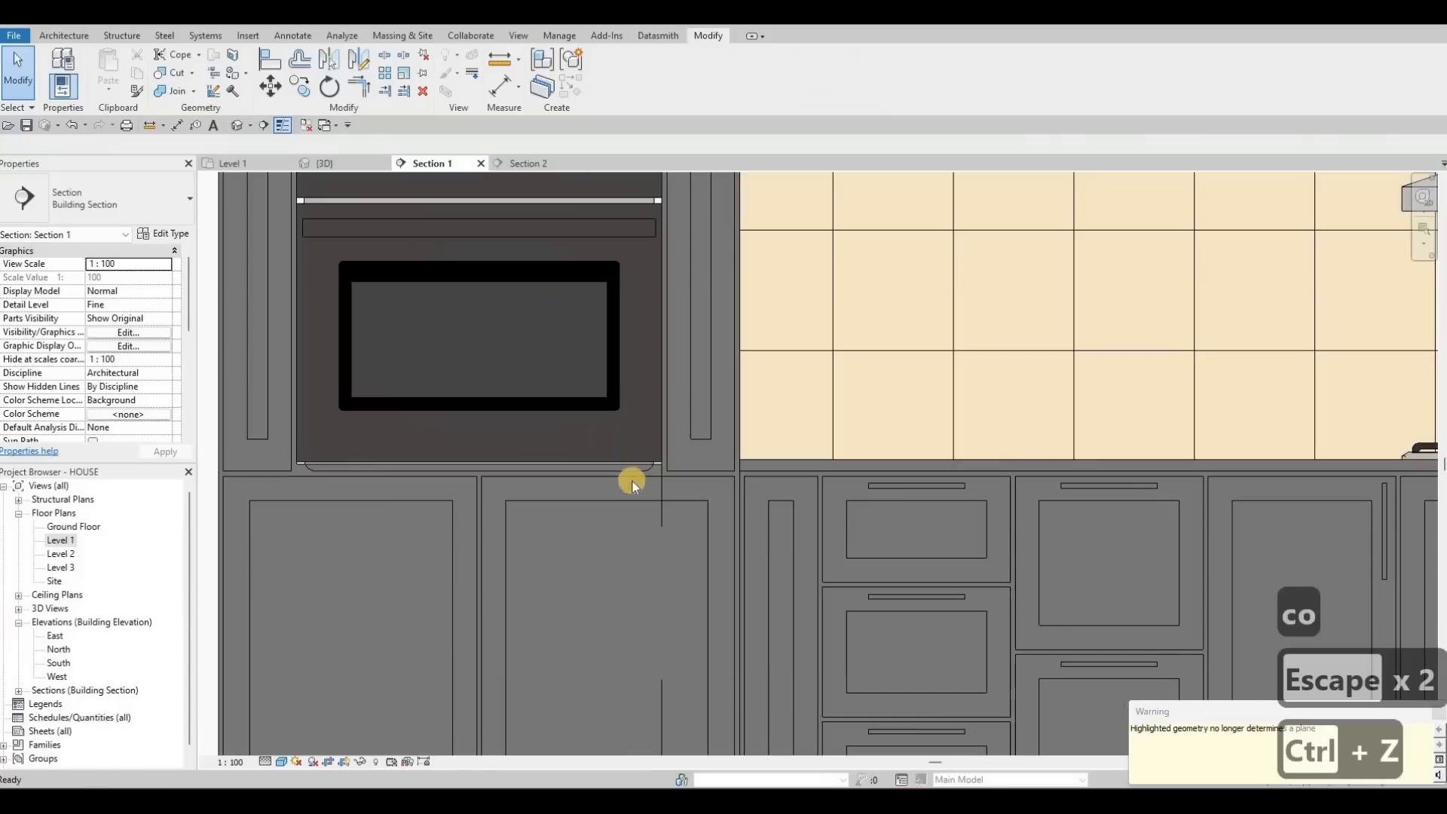
scroll(598, 462, "down", 4)
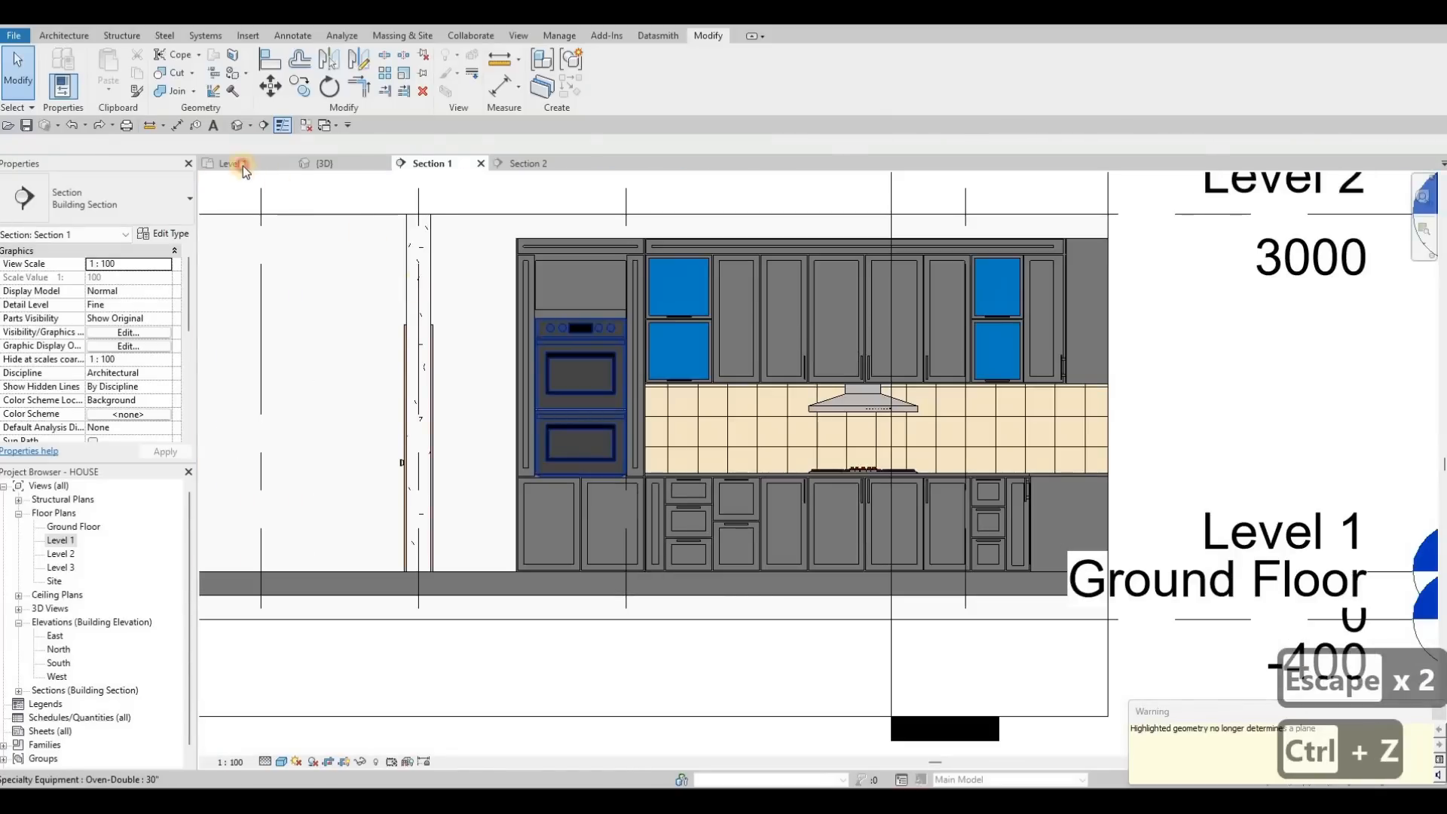
Step: In 3D, use Create Similar (CS) to place a vertical handle below the double oven
left_click(234, 164)
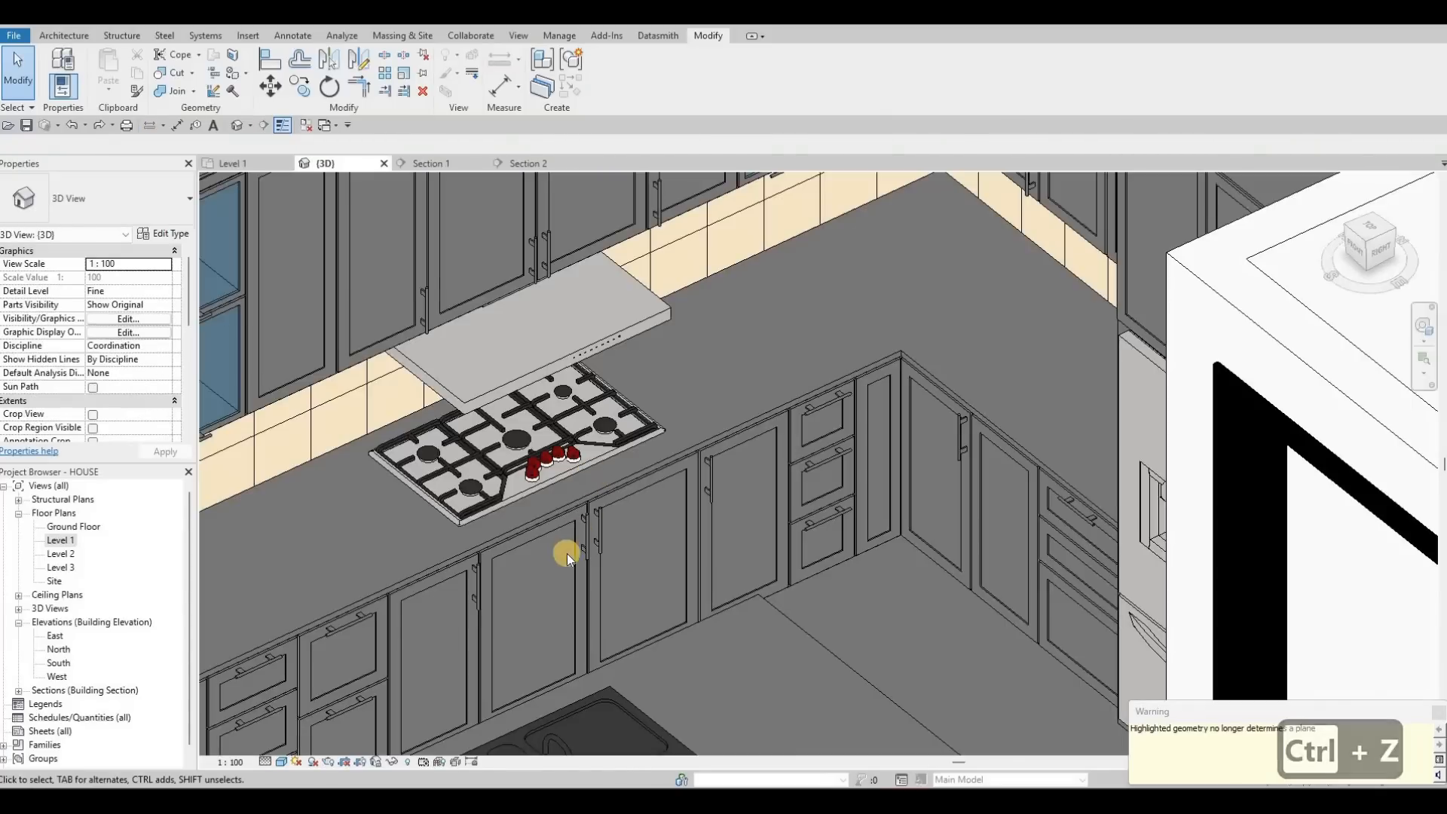
scroll(569, 543, "down", 2)
key("Escape")
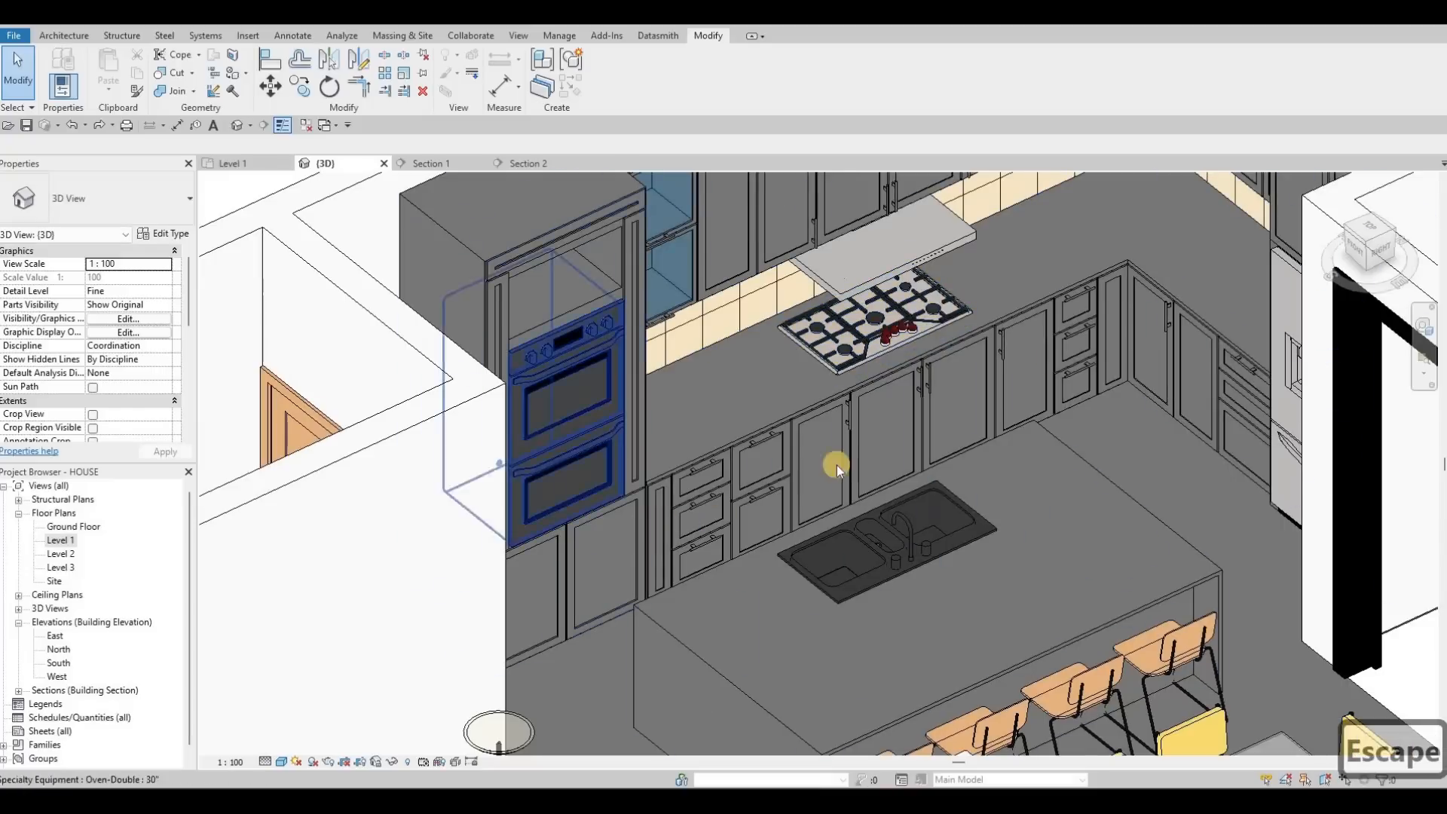
scroll(836, 465, "up", 4)
key("Escape")
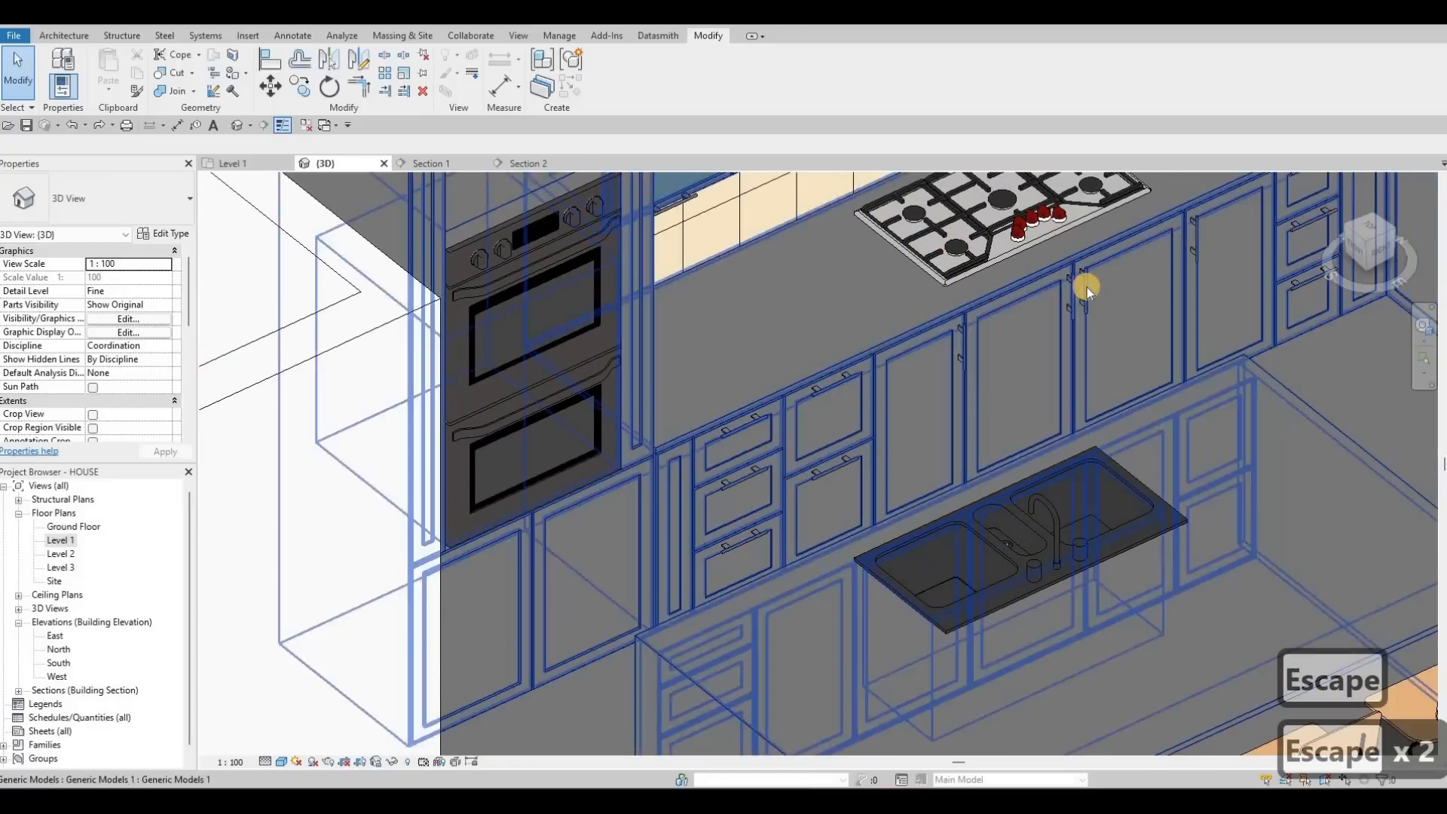
left_click(1087, 287)
key("c")
key("s")
scroll(490, 576, "up", 5)
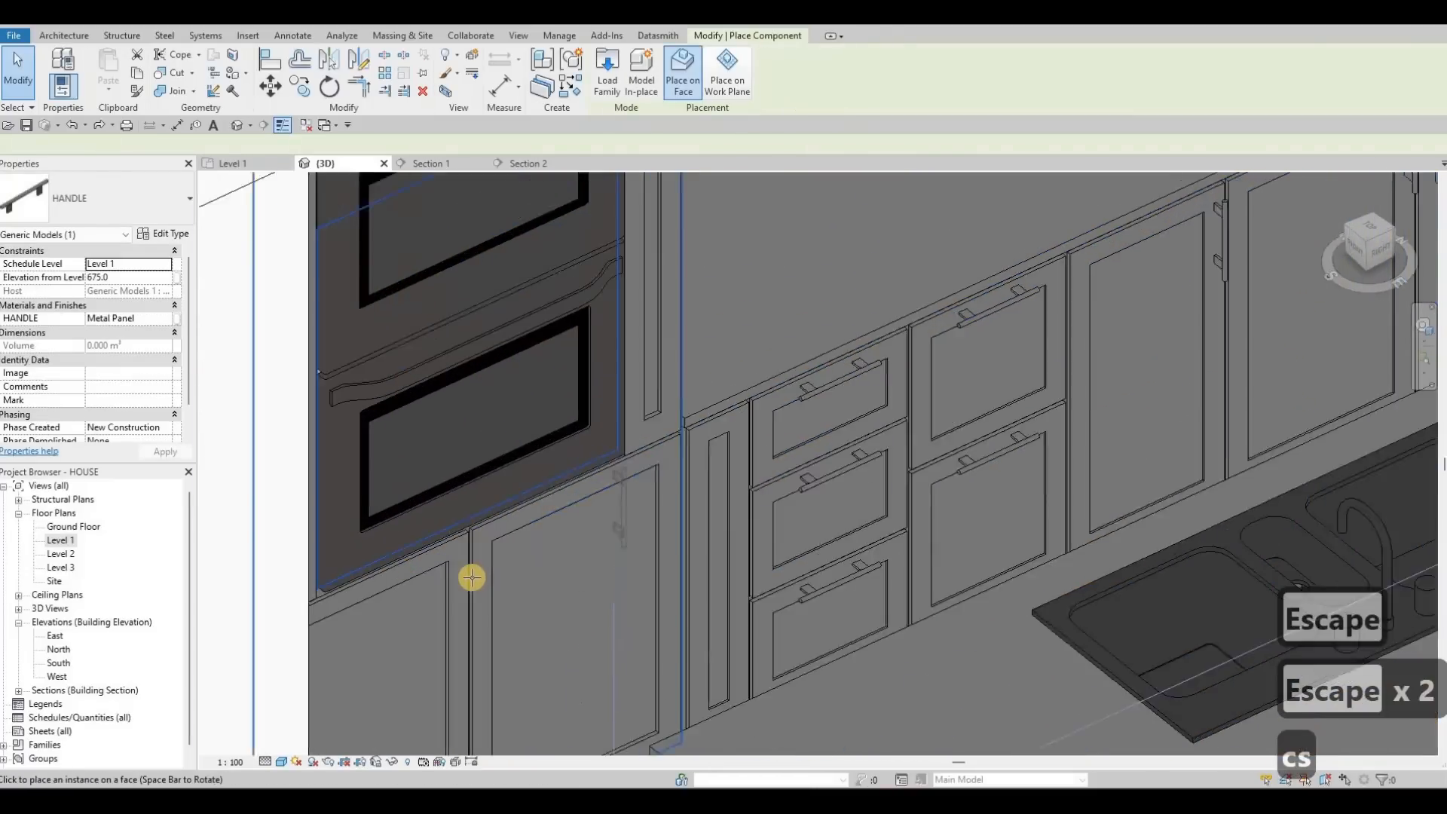
key("space")
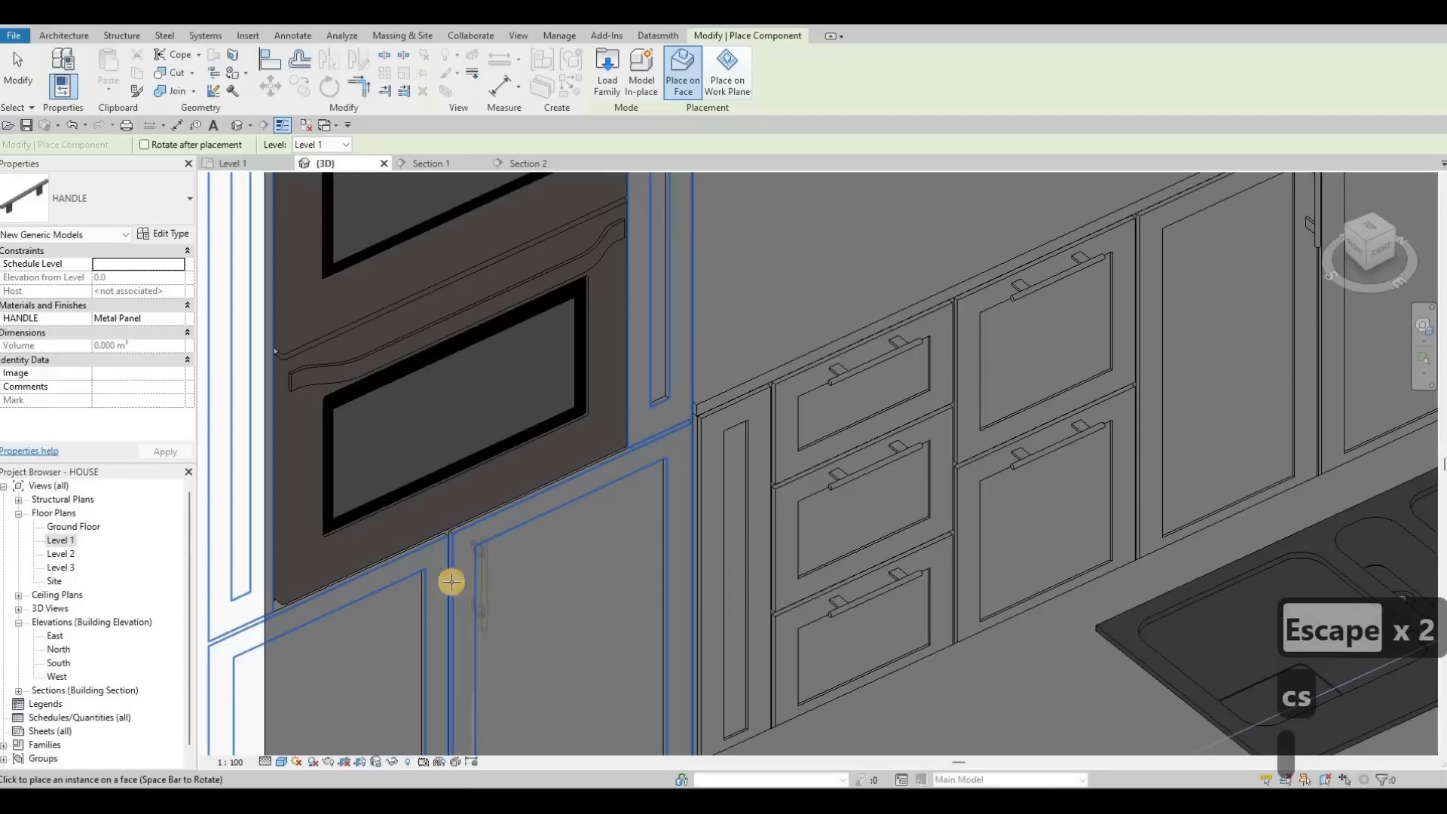
key("Escape")
key("Escape")
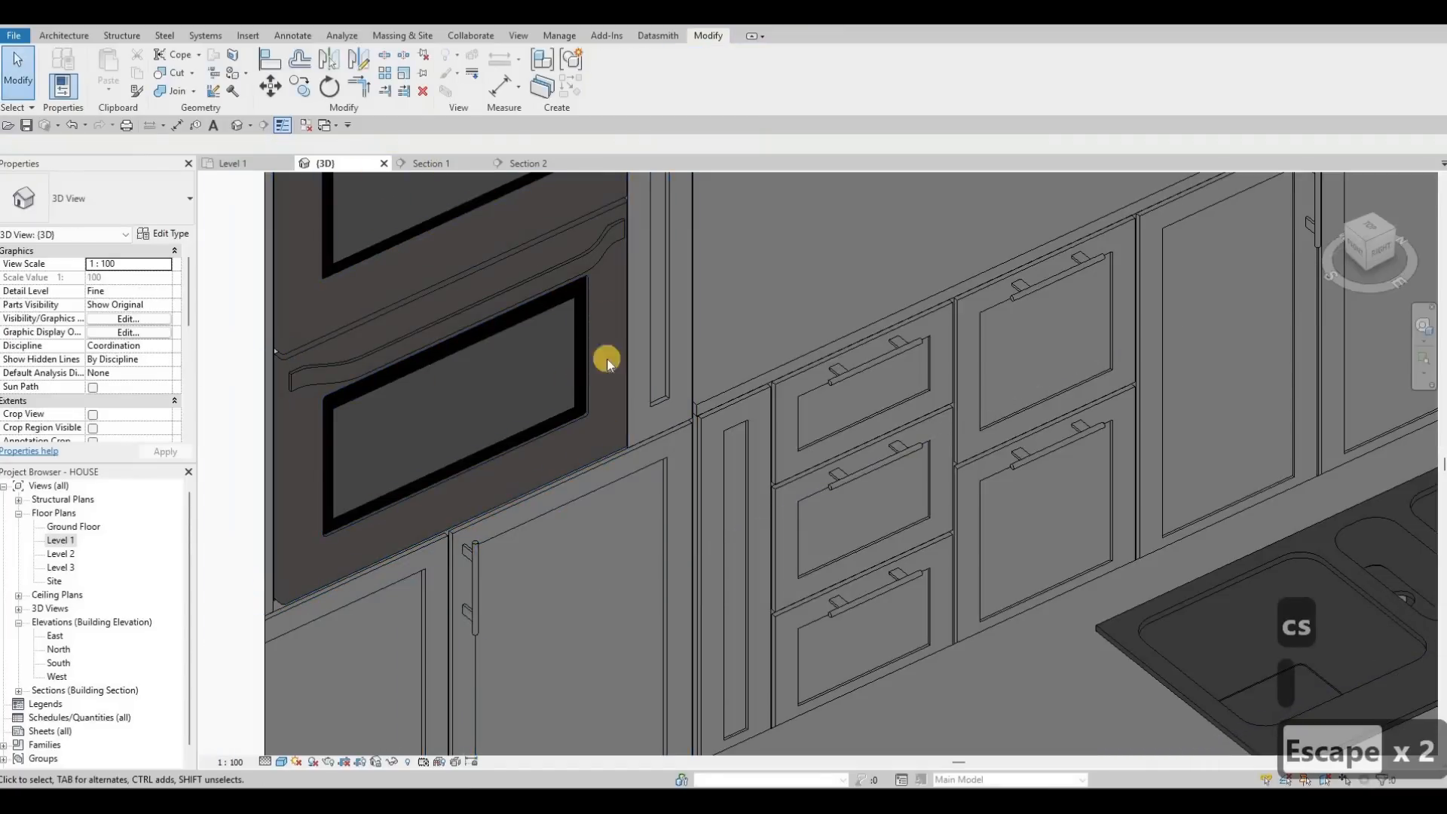
Step: Return to Section 1 and bring the base cabinets into view
left_click(432, 163)
scroll(549, 386, "up", 1)
middle_click_drag(520, 474, 461, 383)
Step: Try aligning the handle to a reference line with AL, then cancel
scroll(594, 397, "up", 3)
key("Escape")
key("a")
key("l")
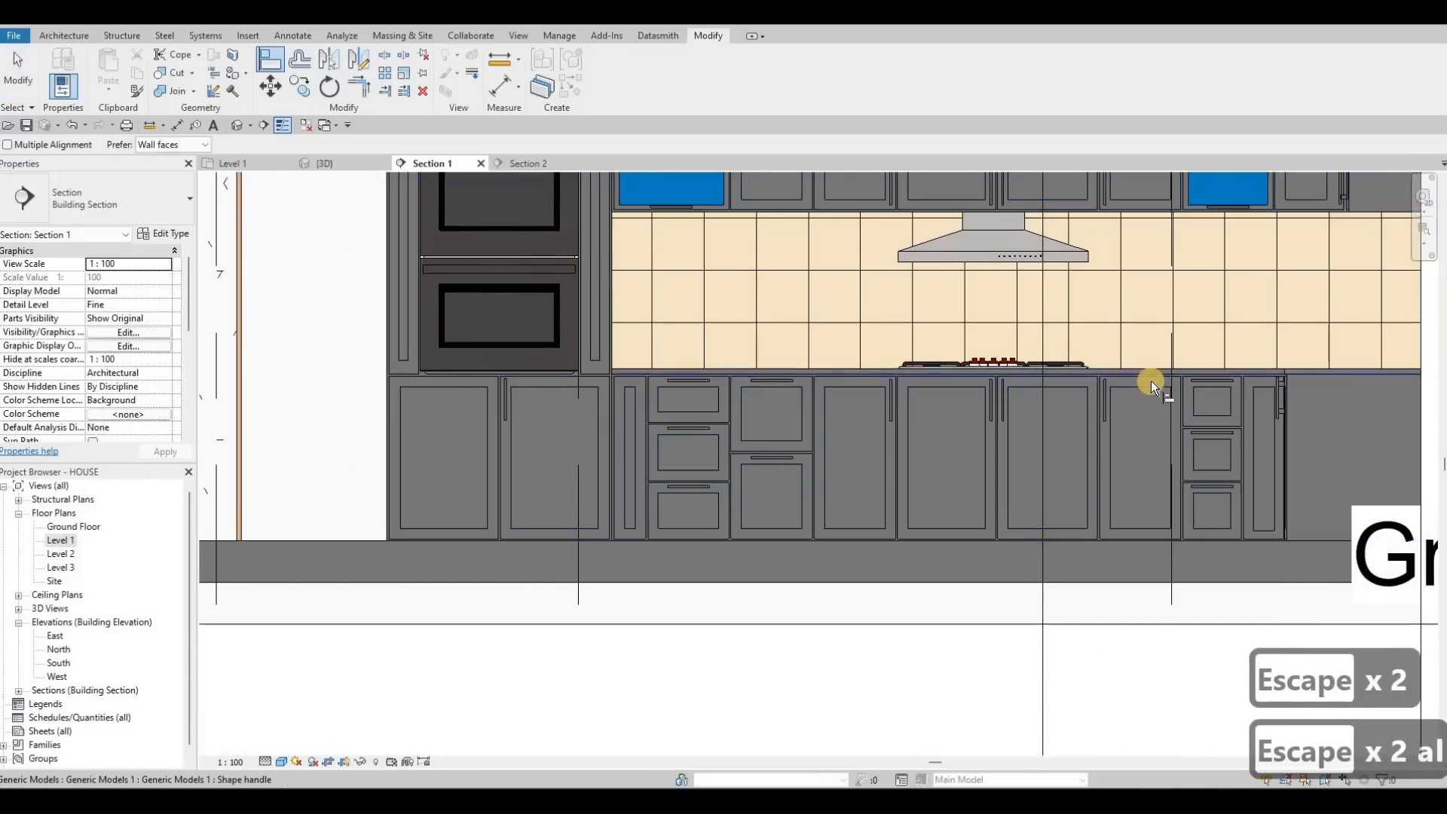
scroll(1151, 381, "up", 3)
scroll(1157, 386, "up", 2)
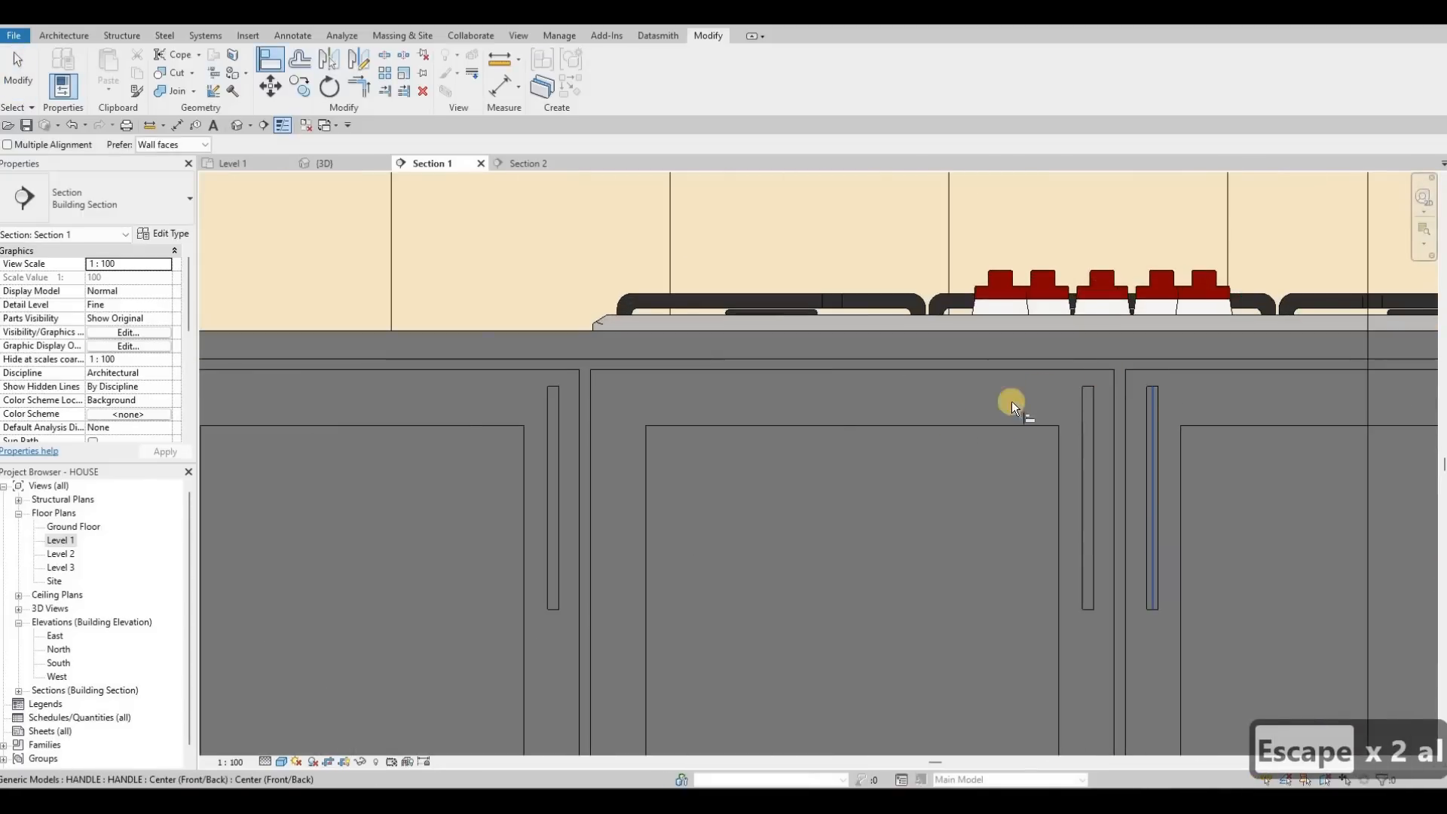
key("Tab")
scroll(255, 397, "down", 4)
scroll(257, 395, "up", 6)
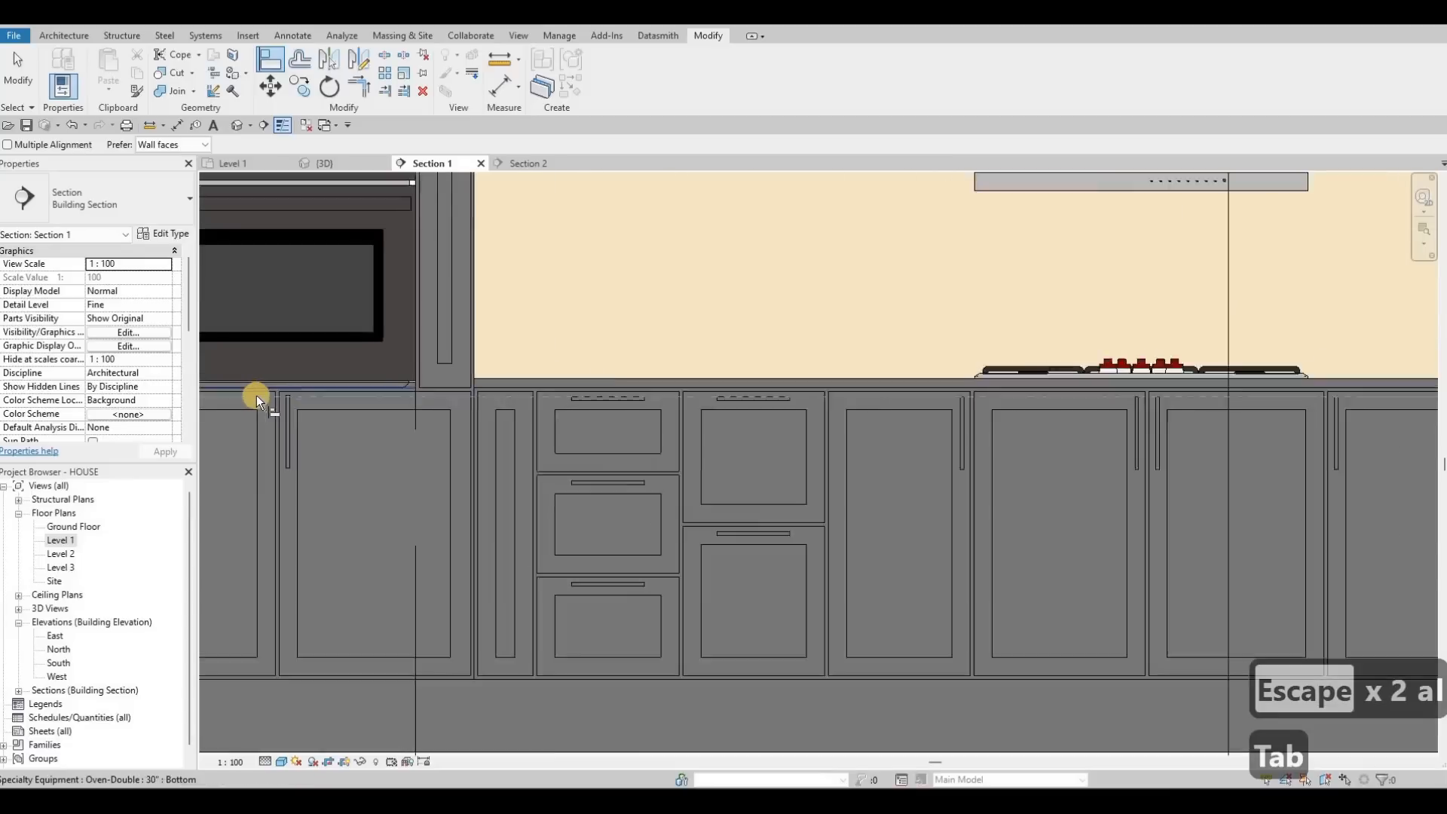
middle_click_drag(254, 433, 681, 397)
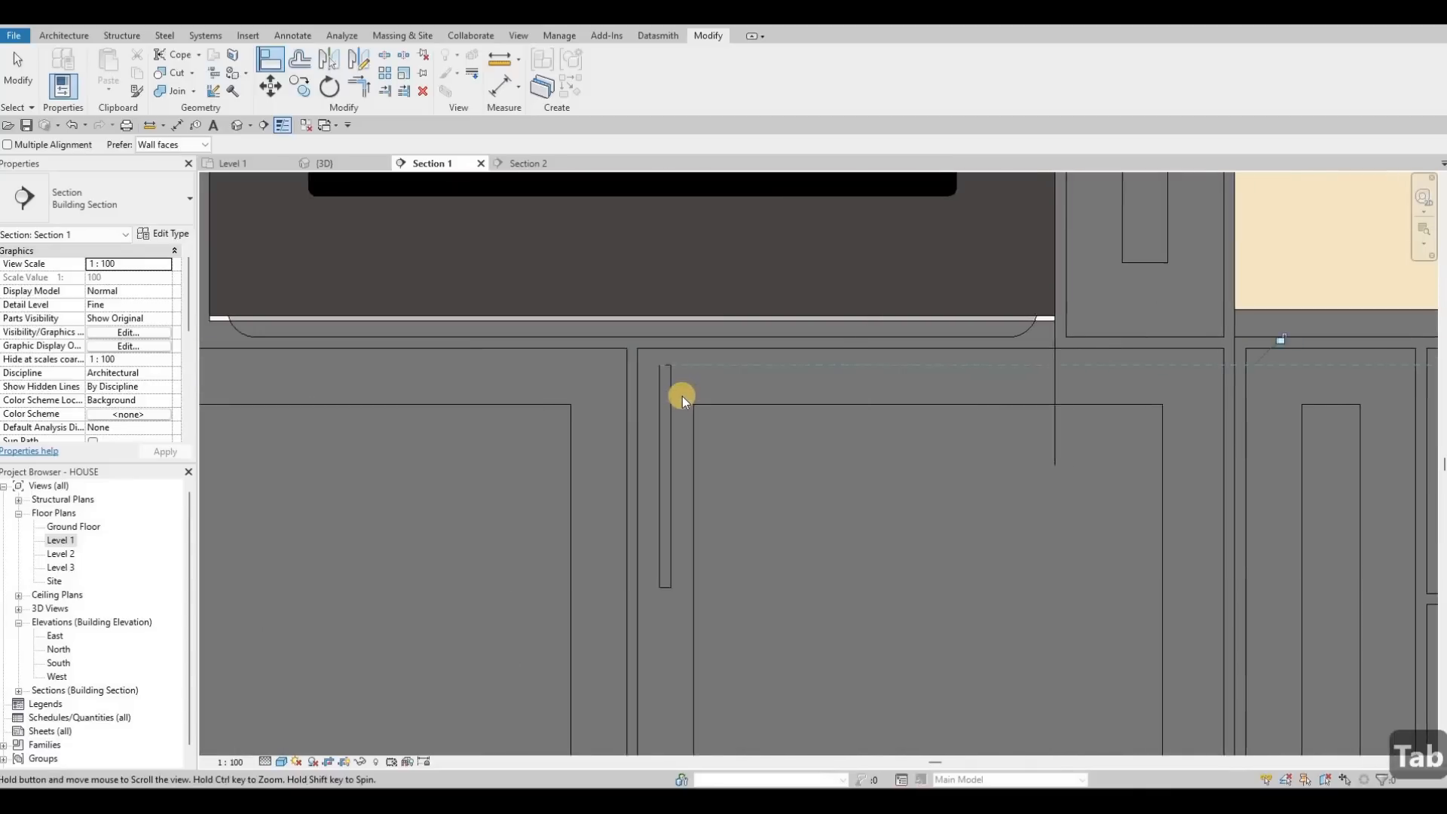
key("Escape")
key("Escape")
Step: Nudge the oven-cabinet handle left and mirror it across the door gap onto the neighbouring door
left_click(680, 396)
key("Escape")
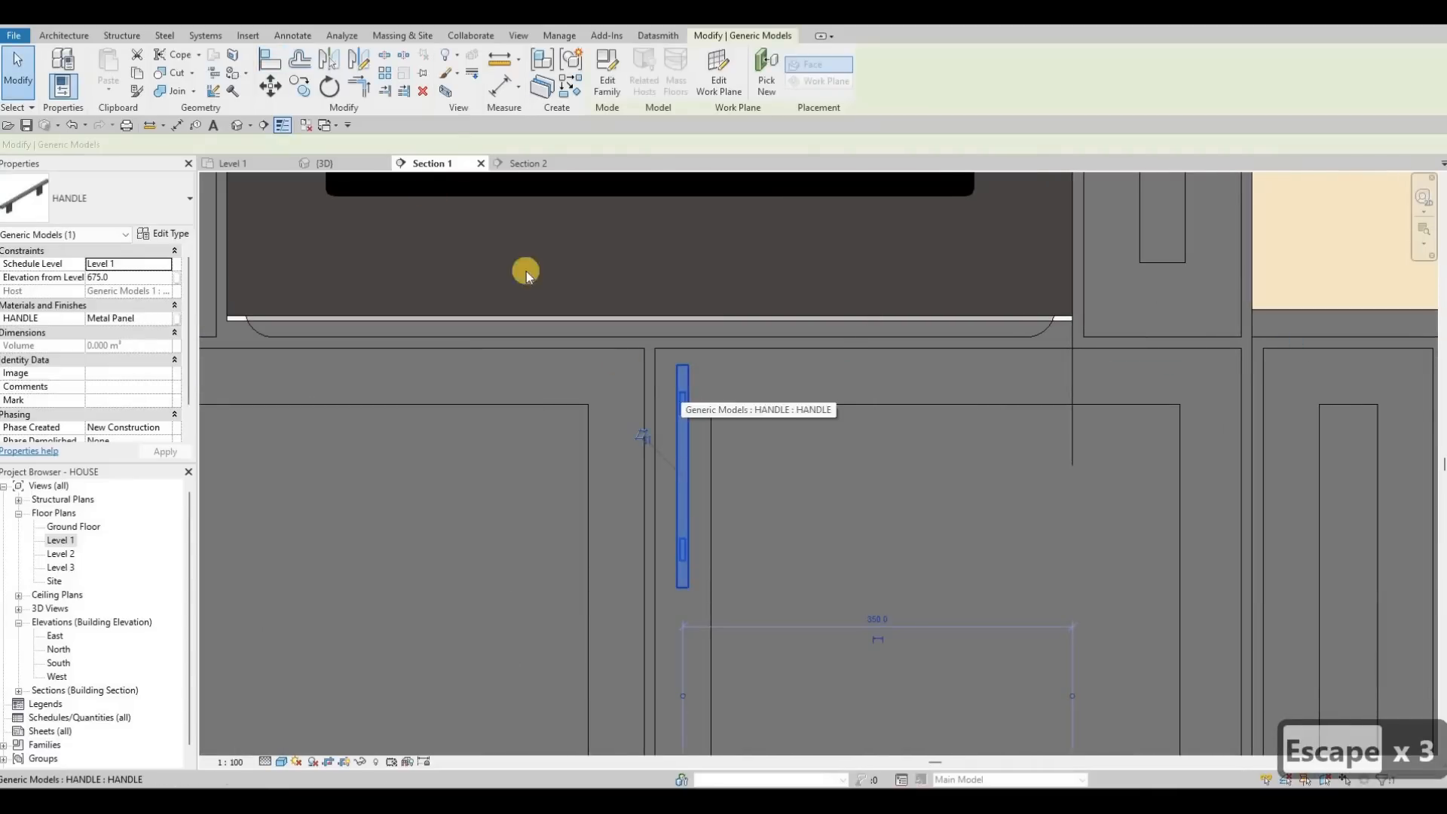
key("Left")
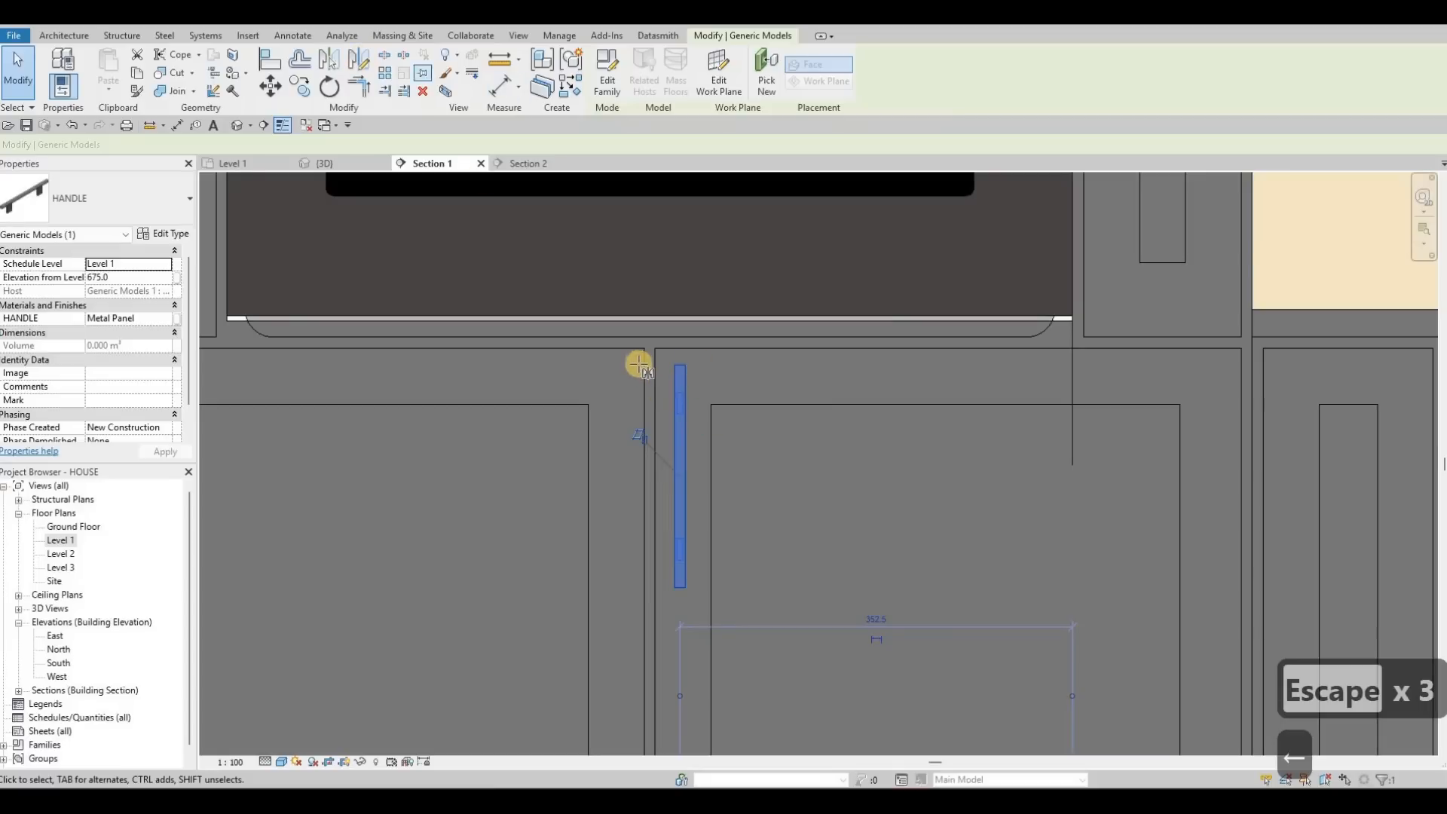
scroll(659, 383, "up", 3)
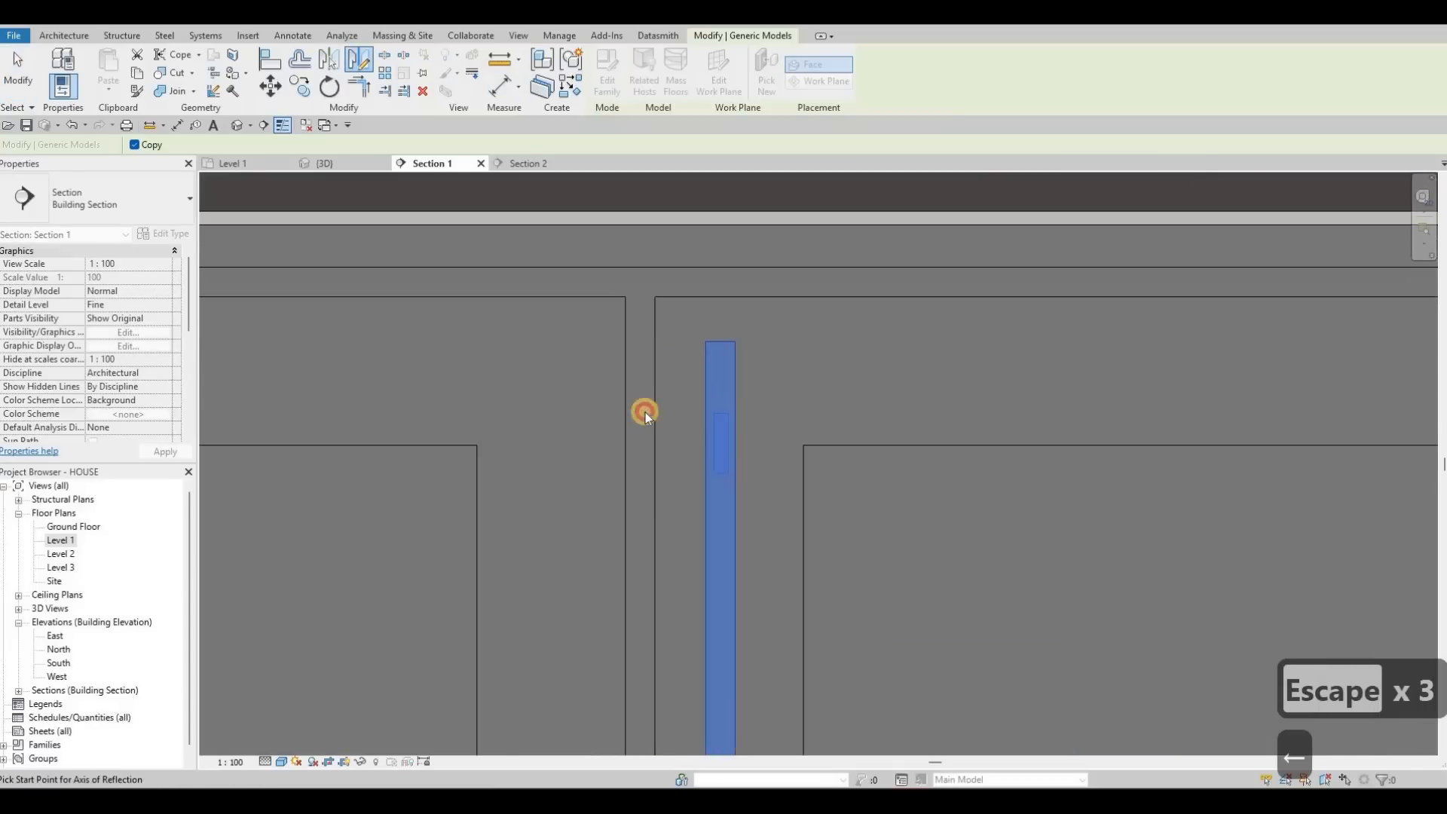
left_click(644, 409)
left_click(643, 452)
scroll(639, 407, "down", 3)
key("Escape")
key("Escape")
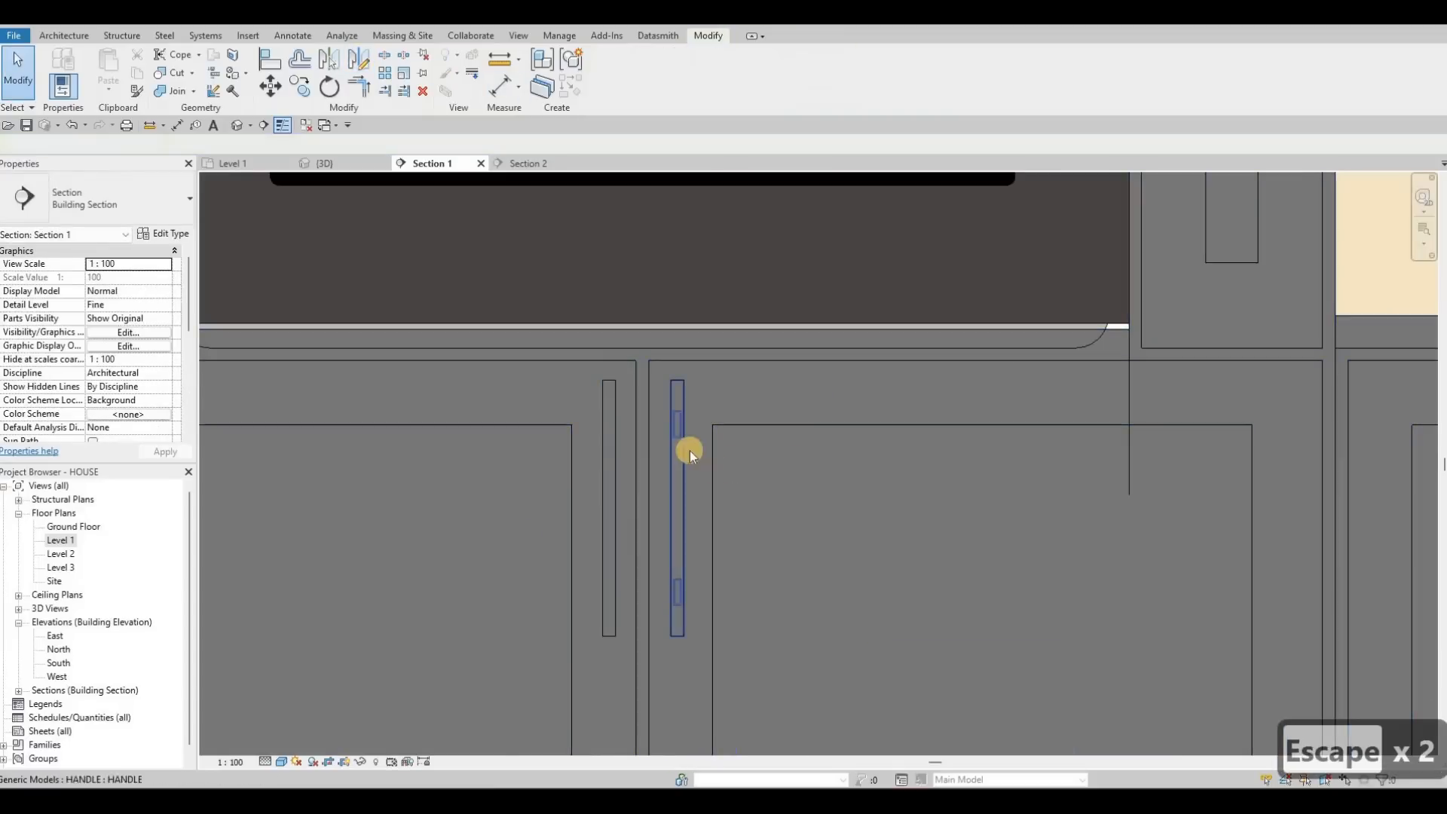
scroll(754, 481, "down", 2)
middle_click_drag(952, 566, 786, 487)
scroll(776, 462, "down", 3)
key("Escape")
scroll(566, 472, "down", 2)
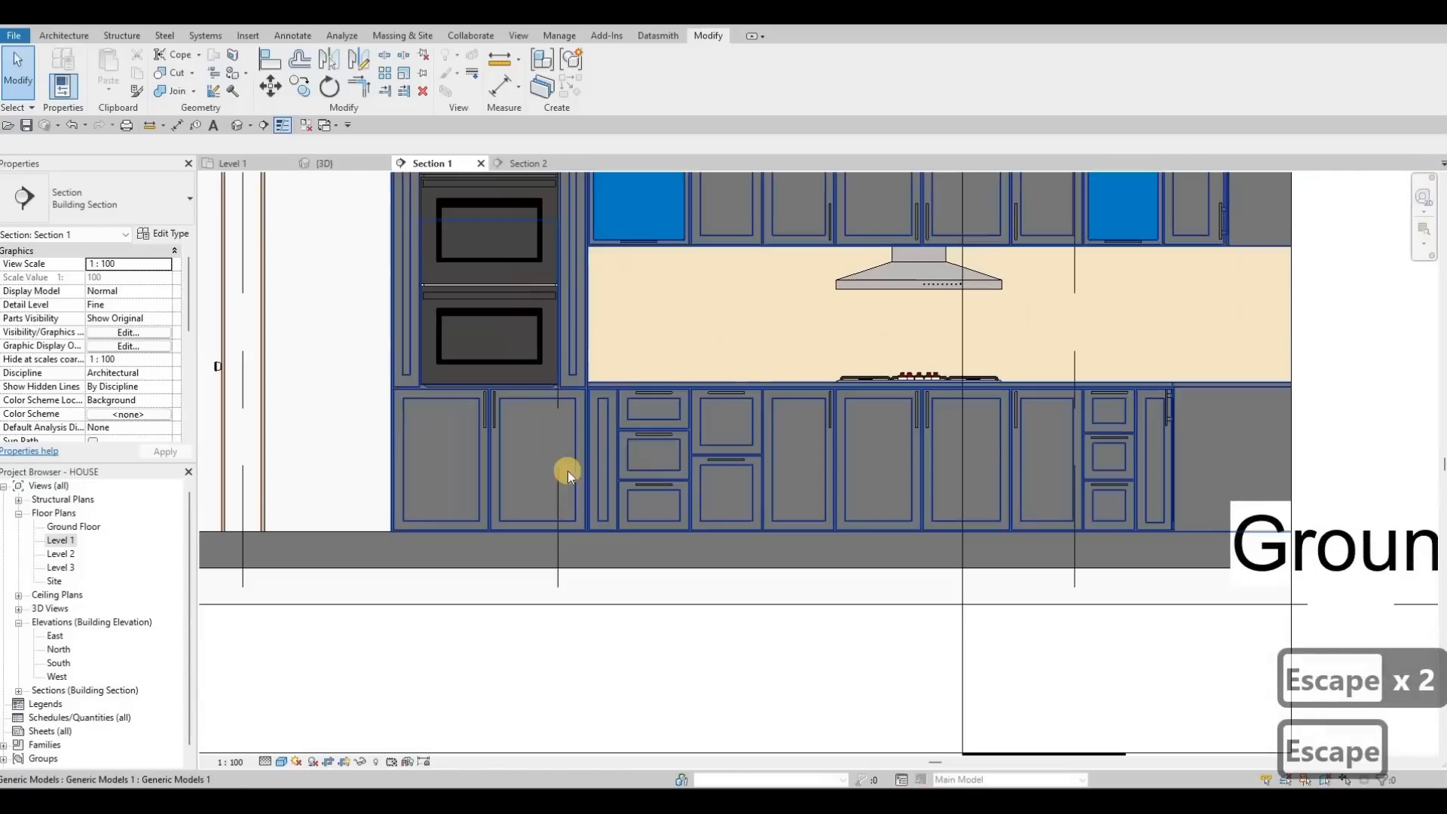
Step: Drag the kitchen cabinet model's right end panel edge slightly outward
scroll(536, 259, "down", 2)
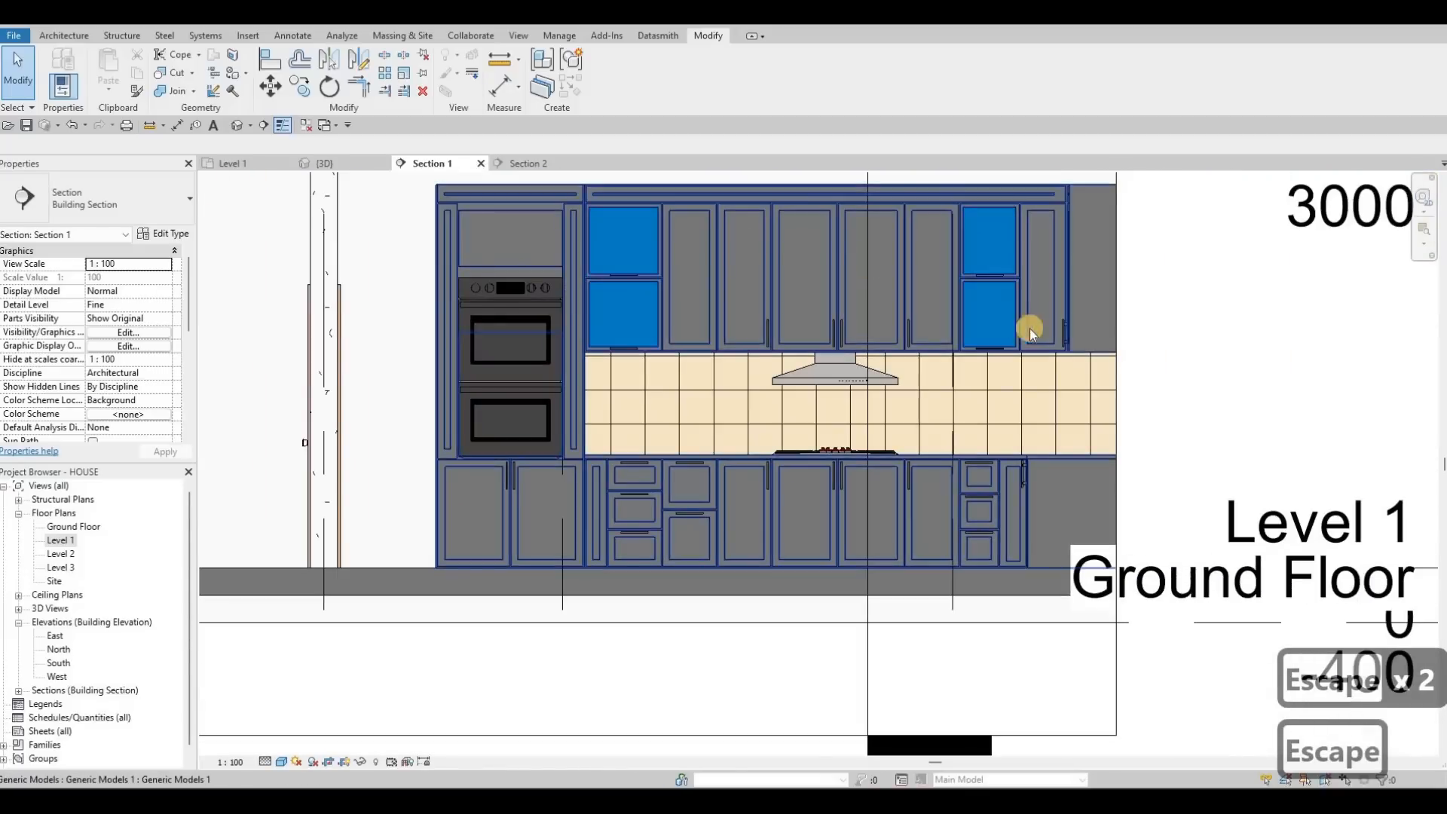
scroll(1053, 285, "up", 3)
left_click(1052, 284)
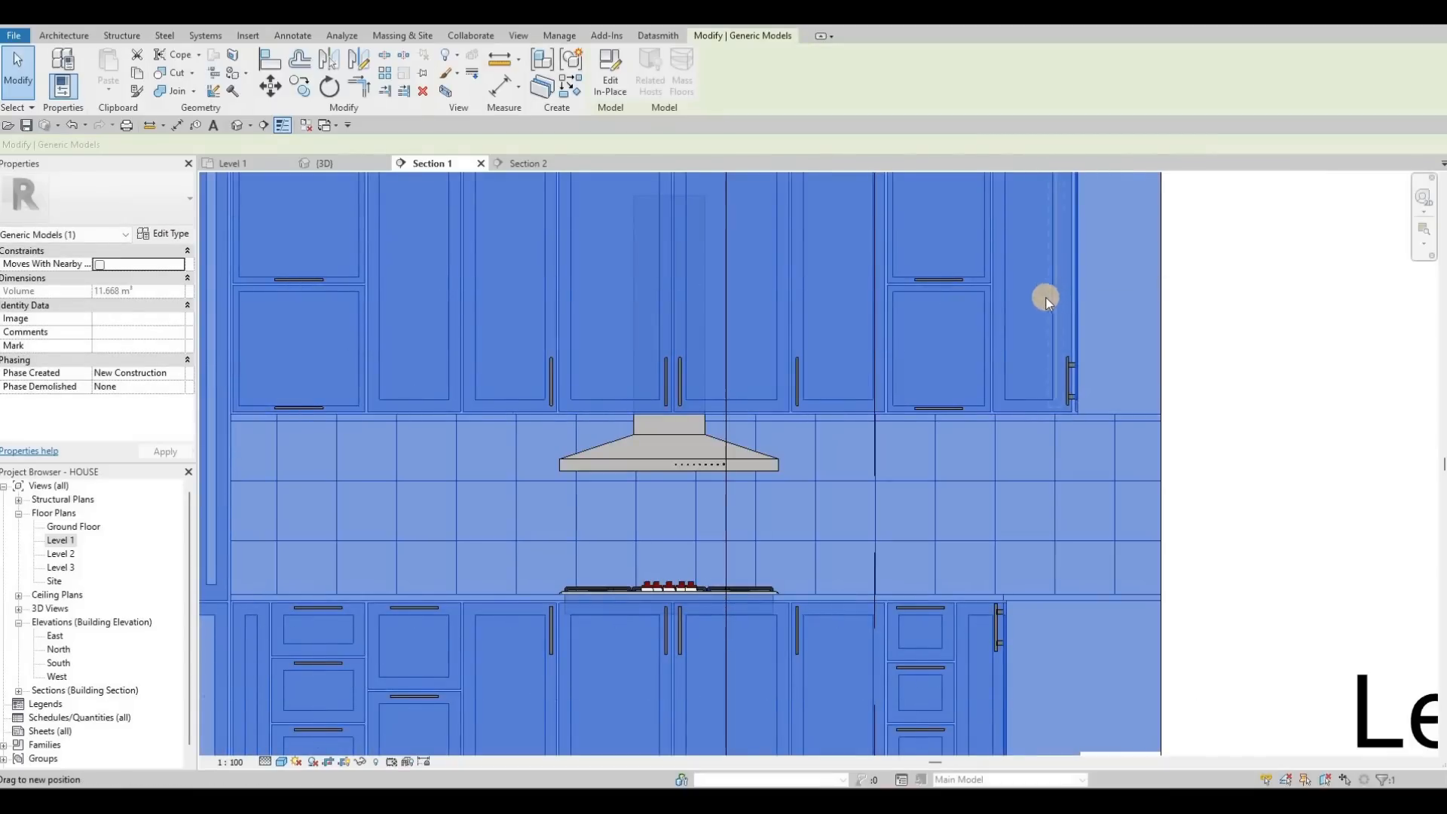
key("Escape")
scroll(992, 359, "down", 3)
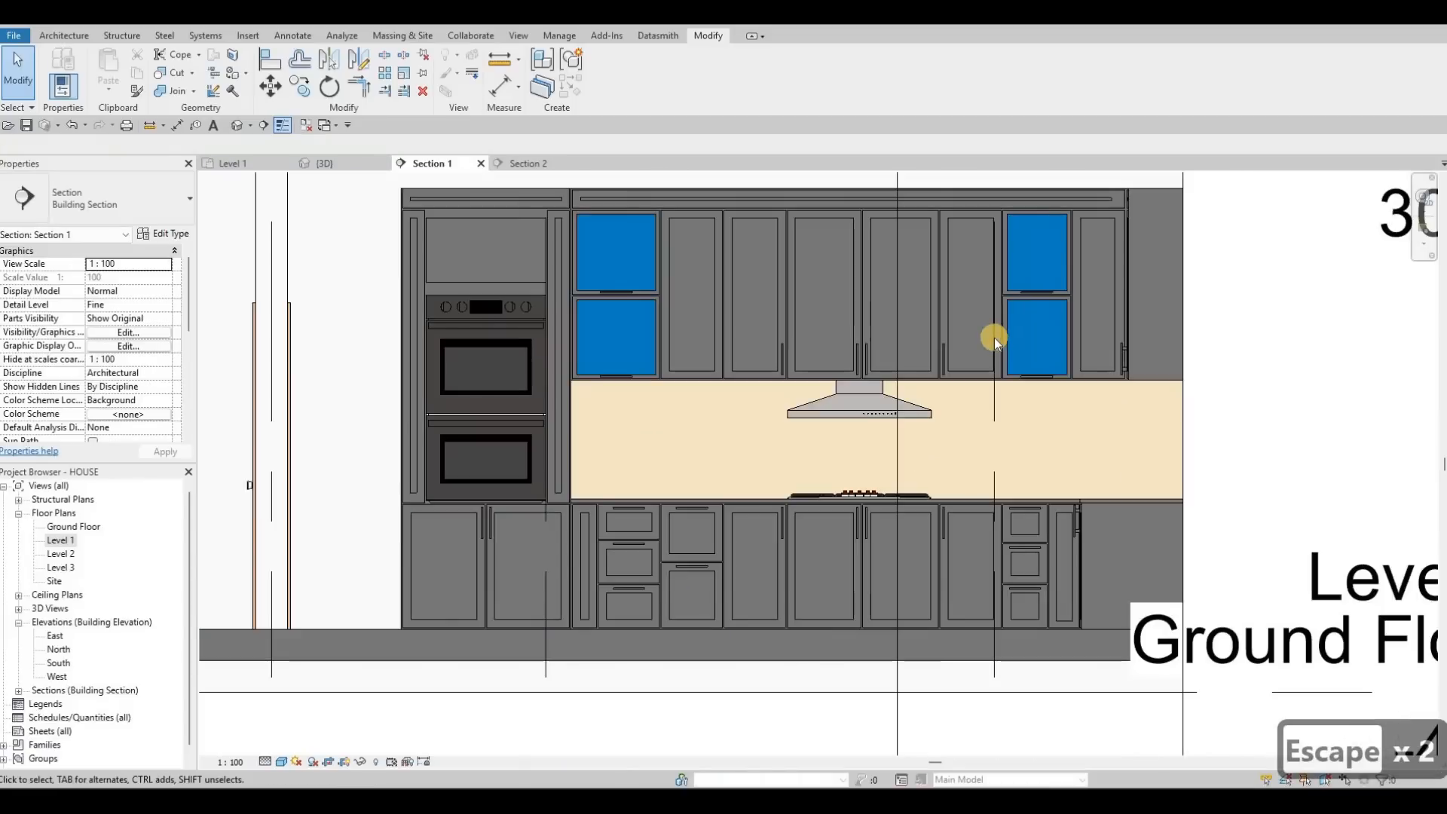
scroll(994, 343, "up", 3)
key("Escape")
scroll(983, 466, "up", 2)
left_click(998, 472)
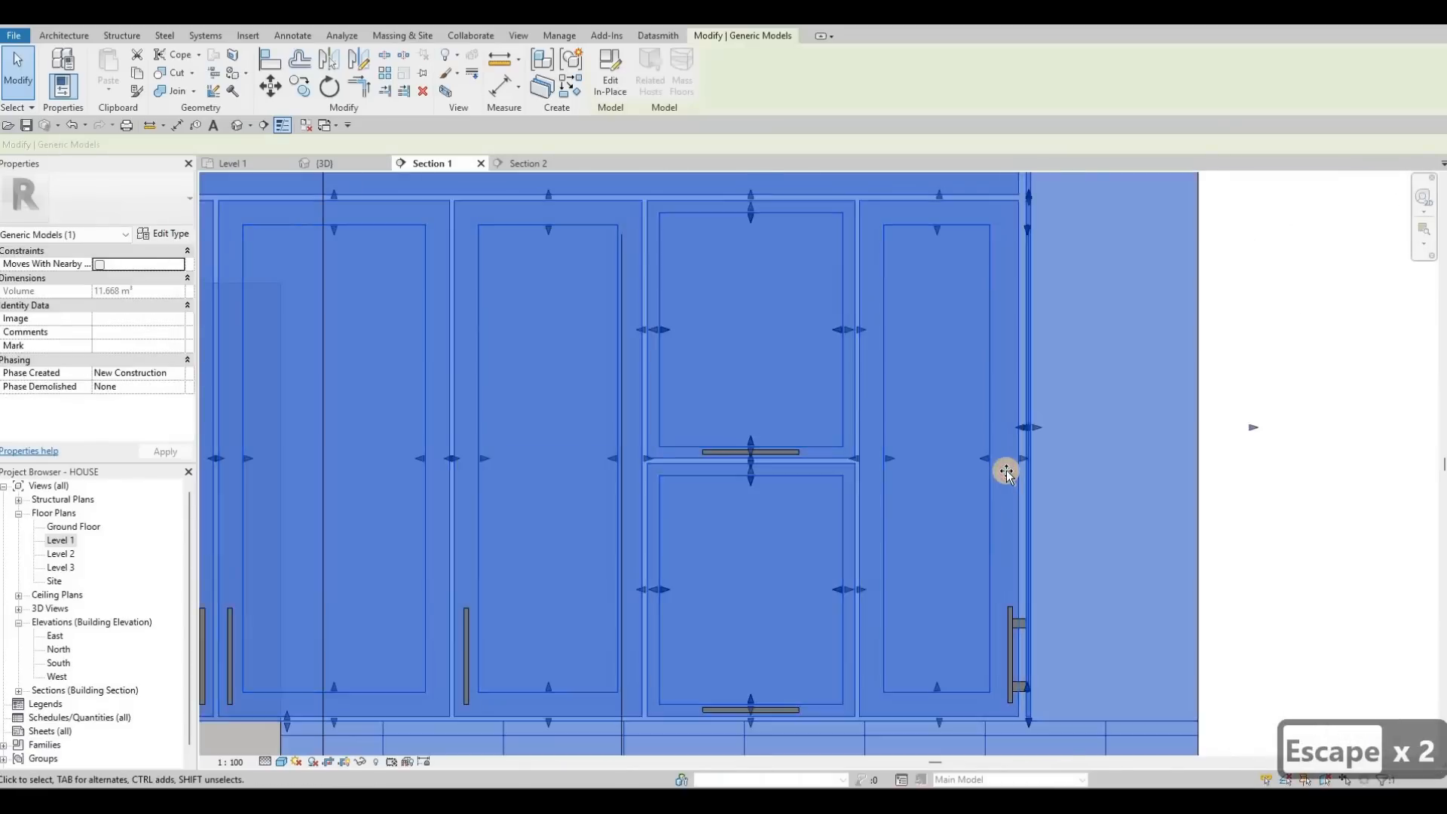
scroll(1002, 473, "up", 3)
left_click_drag(1002, 473, 1017, 472)
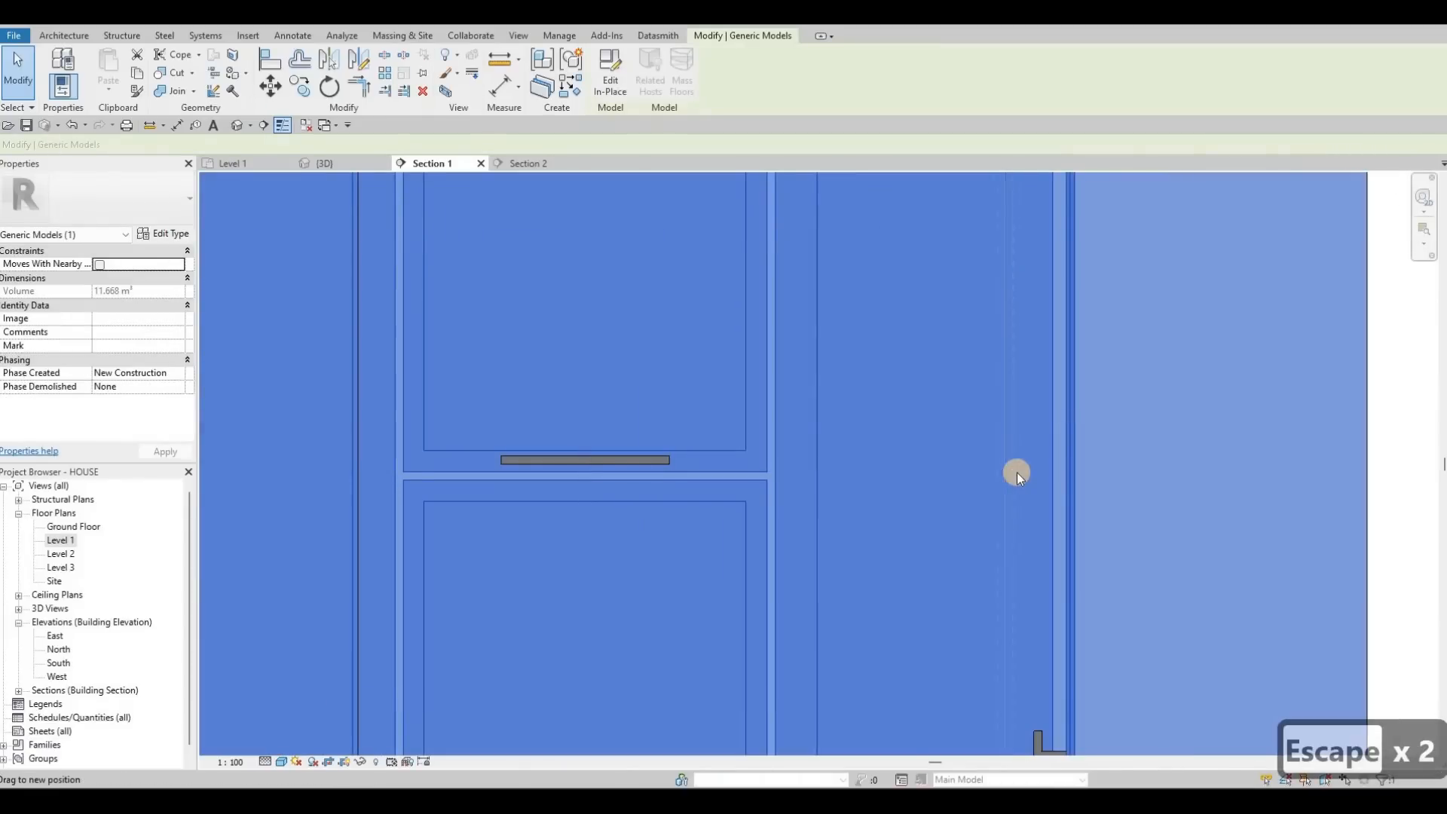
key("Escape")
key("Escape")
Step: Pan and zoom to bring the upper cabinets into view
scroll(995, 452, "down", 3)
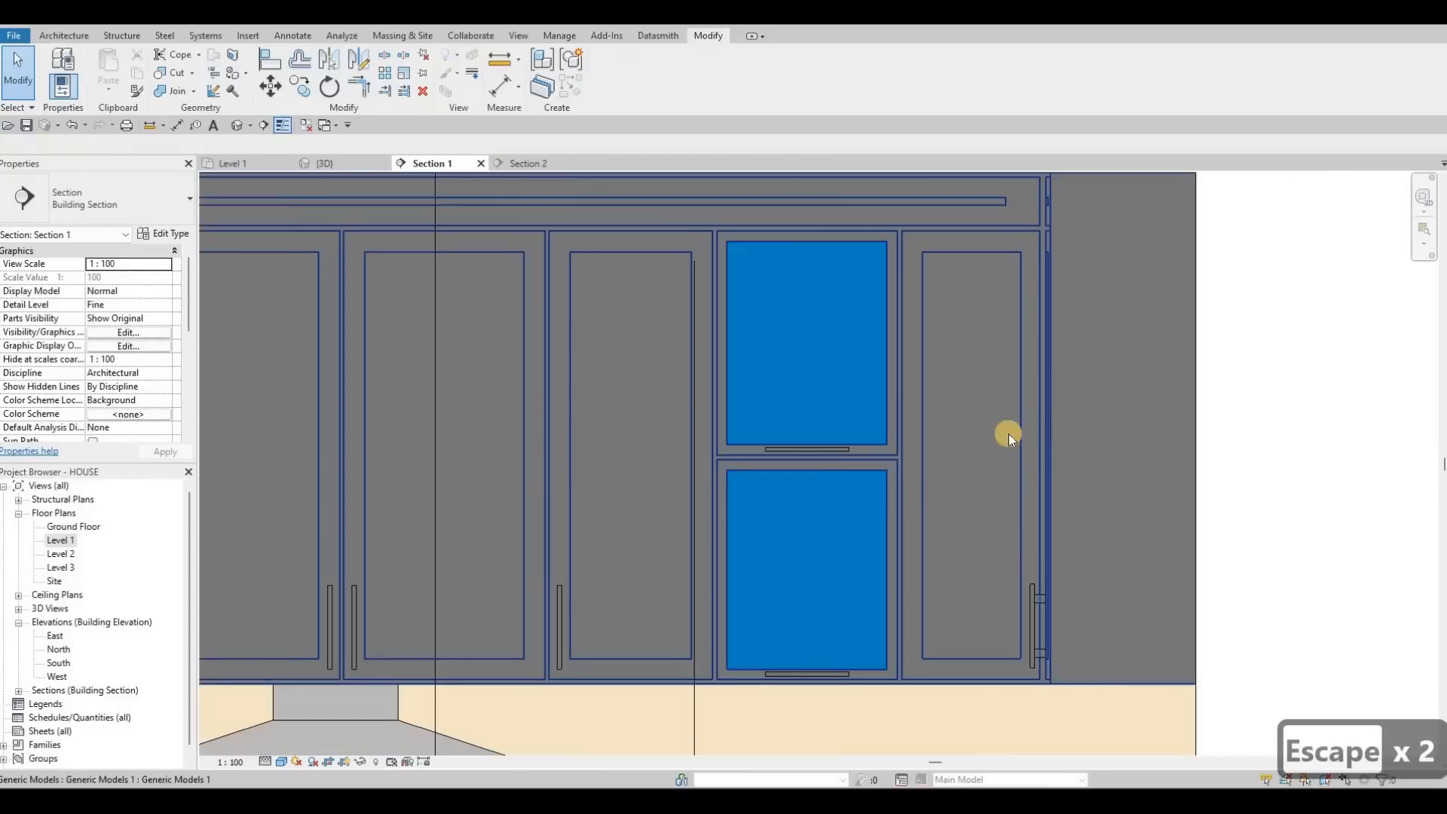
middle_click_drag(1009, 433, 1126, 394)
scroll(1124, 395, "down", 1)
middle_click_drag(380, 418, 569, 401)
scroll(569, 400, "down", 1)
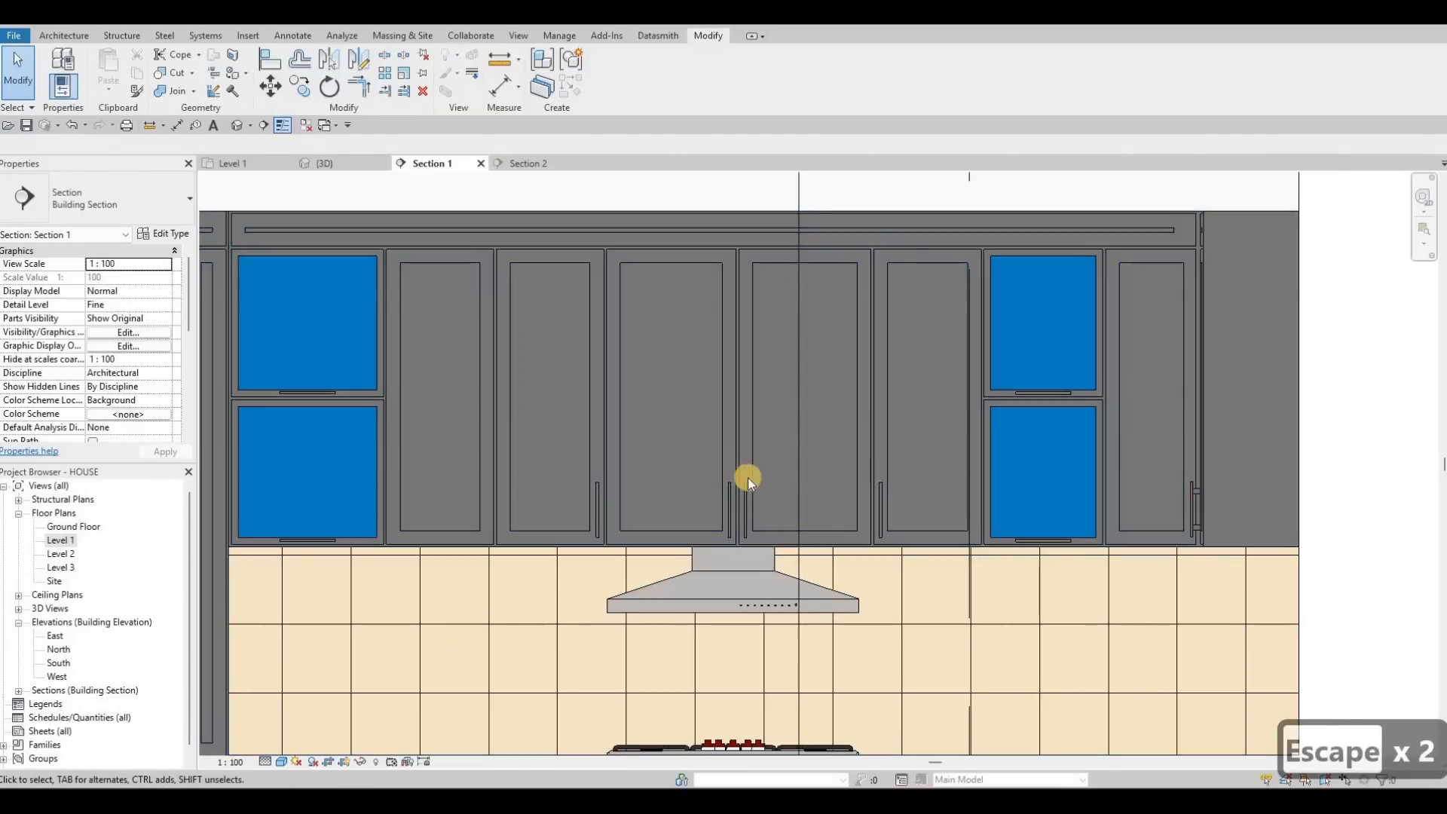
scroll(750, 478, "down", 1)
Step: Copy an upper door handle onto the neighbouring door and delete the two misplaced duplicates
scroll(750, 478, "up", 3)
key("Escape")
left_click(755, 487)
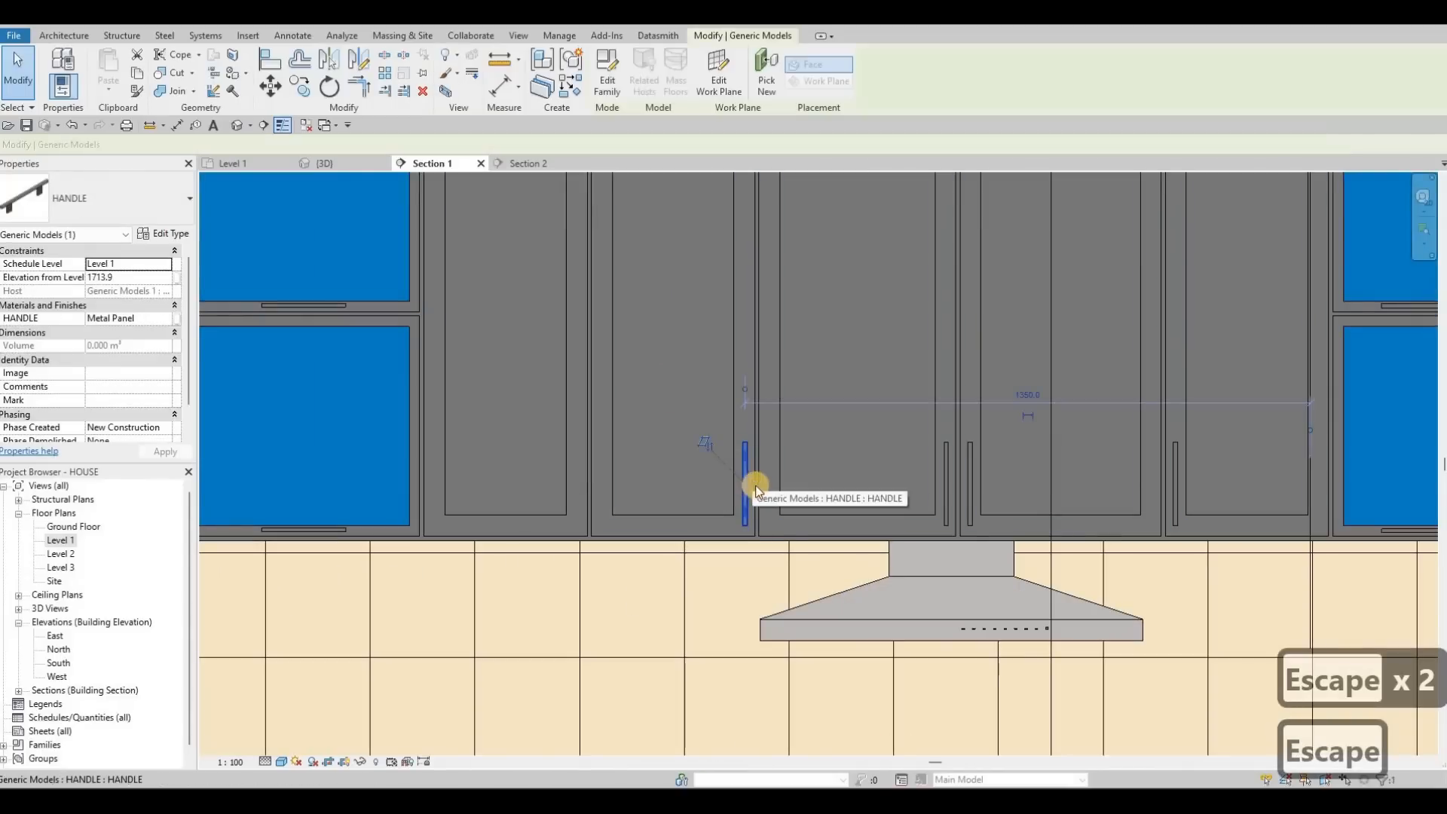
key("c")
key("o")
scroll(722, 496, "up", 2)
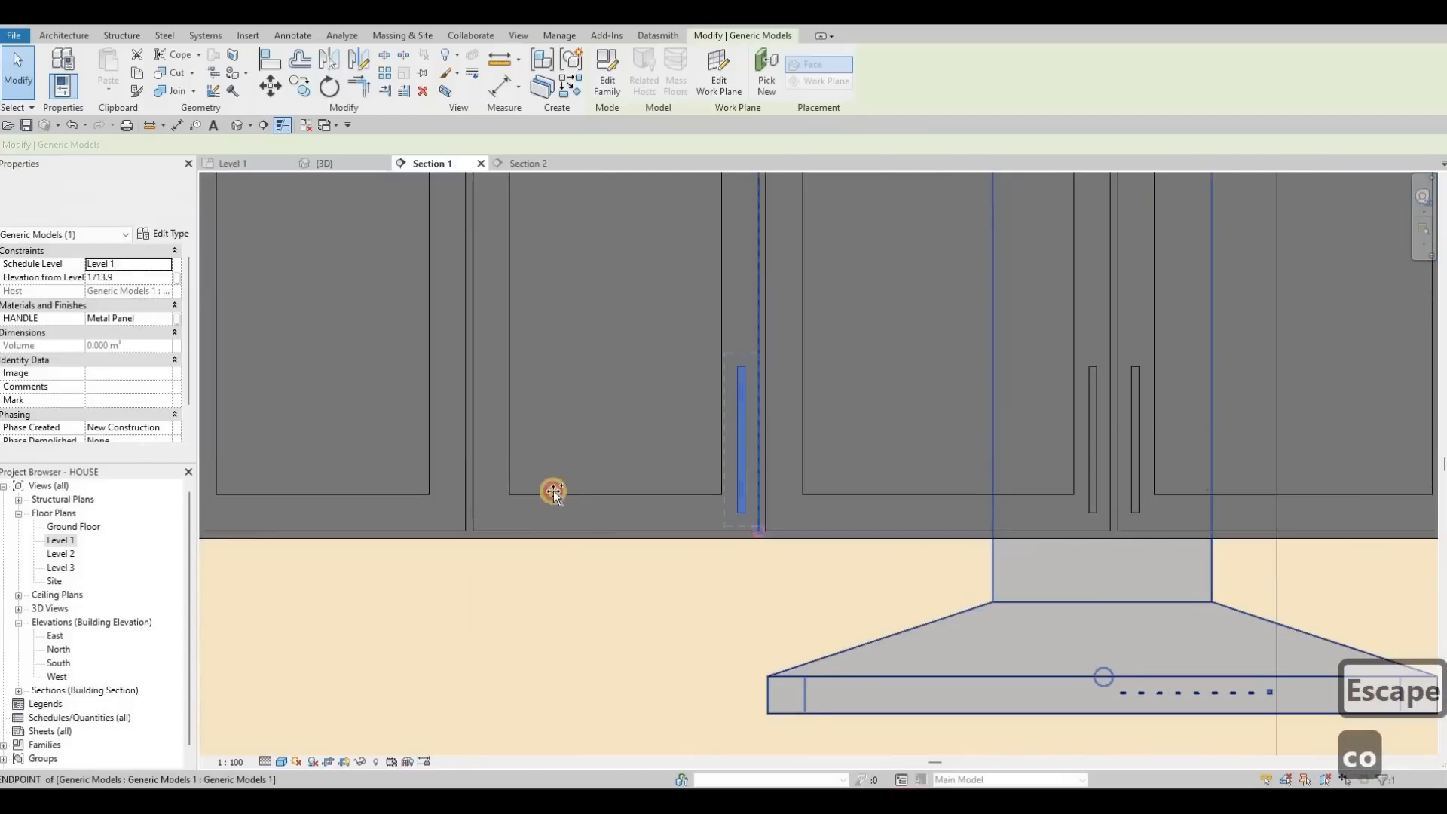
left_click(722, 495)
left_click(608, 495)
scroll(677, 476, "down", 3)
key("Escape")
key("Escape")
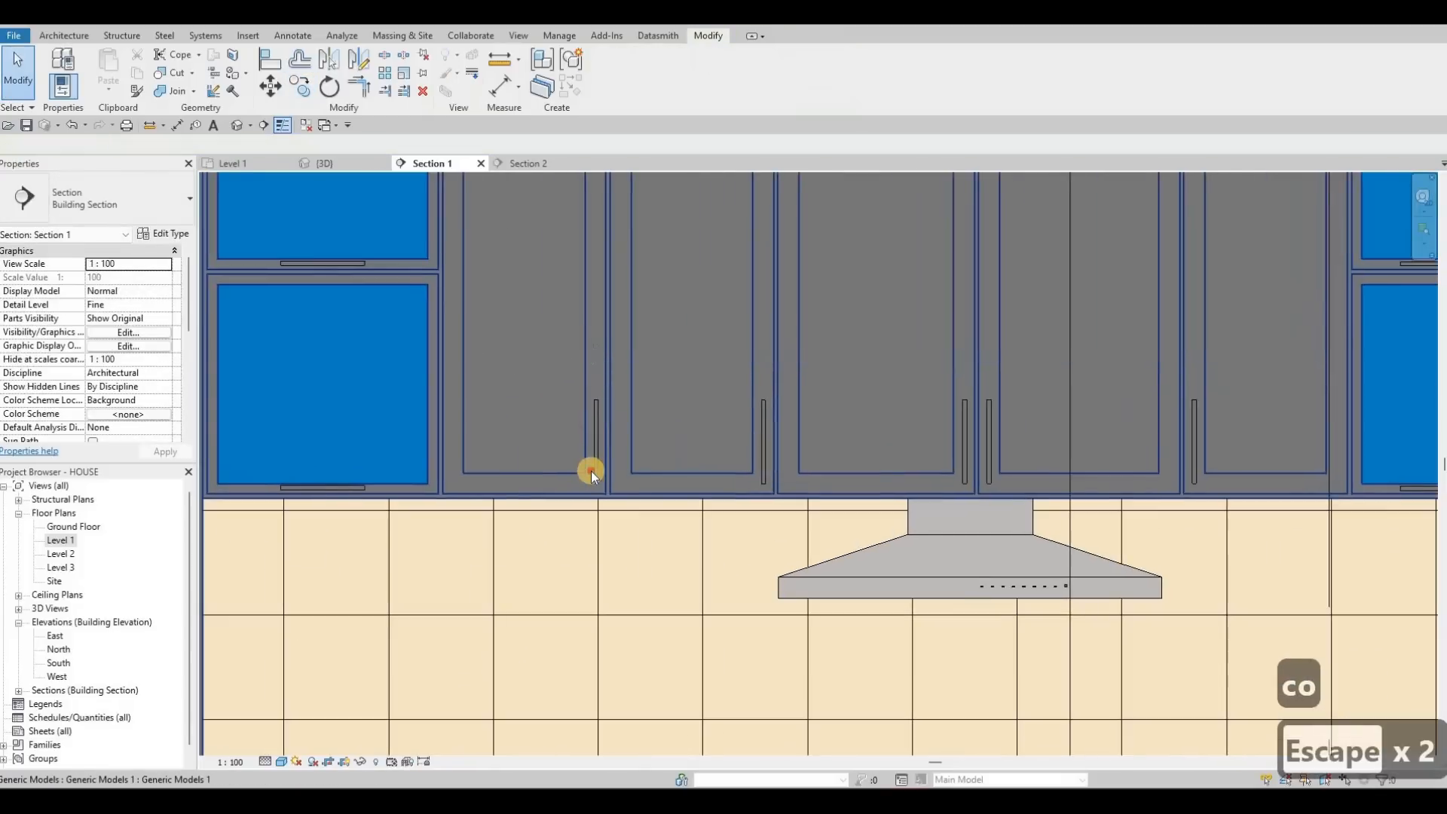
left_click(760, 463)
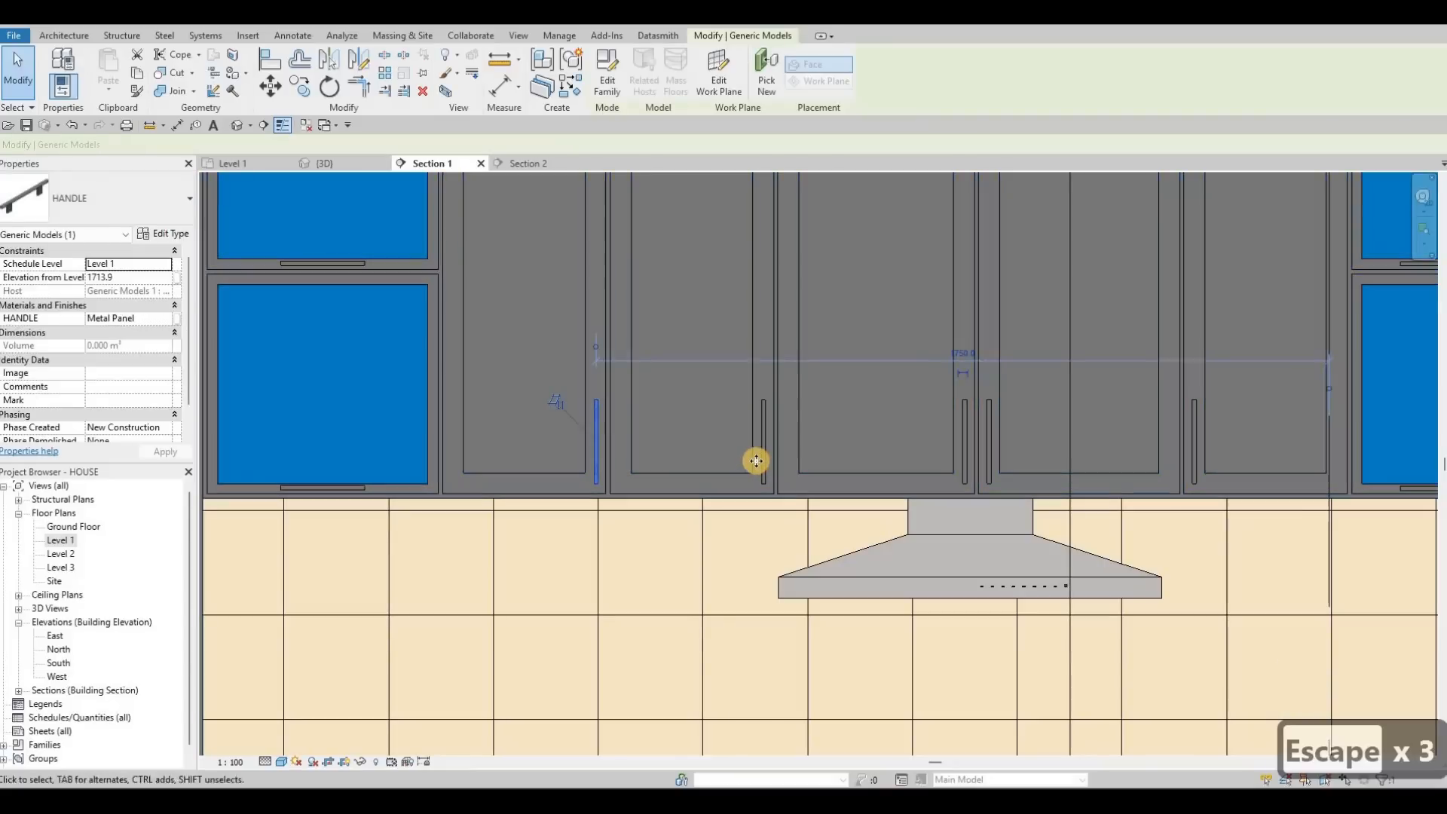
key("Delete")
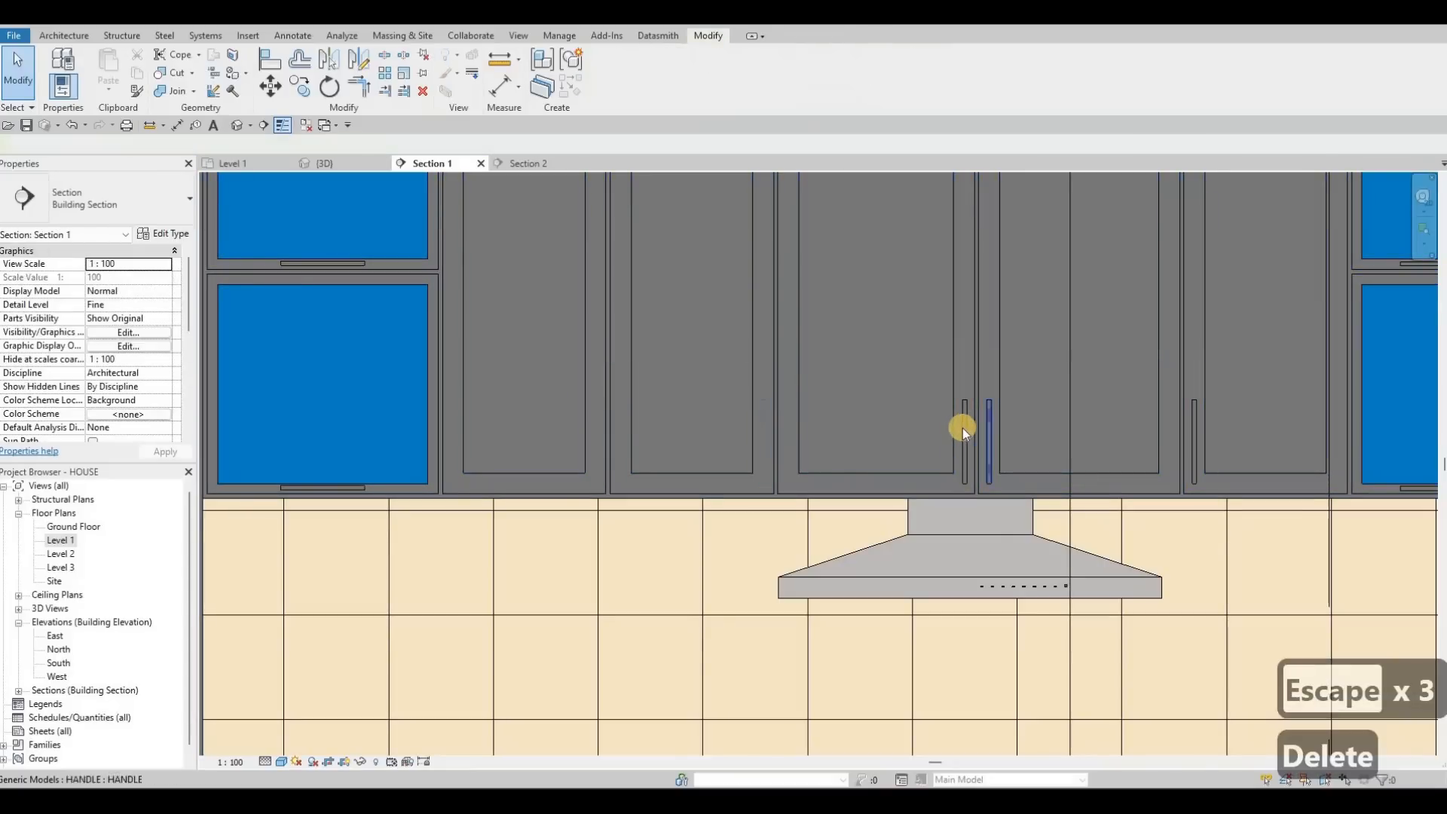
Step: Attempt copying the handle near the hood from the cabinet edge and corner, cancelling both times
left_click(989, 422)
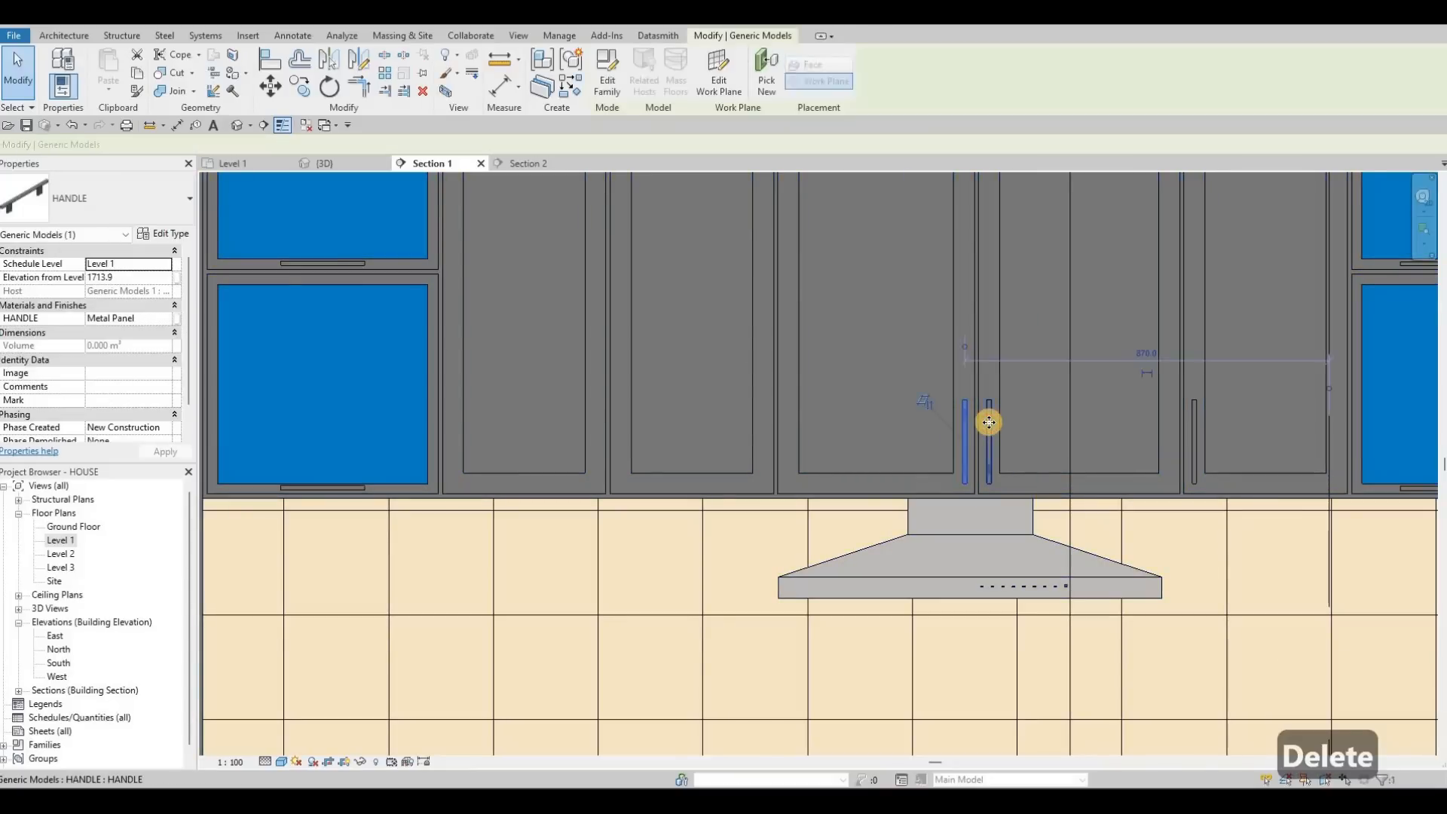
key("c")
key("o")
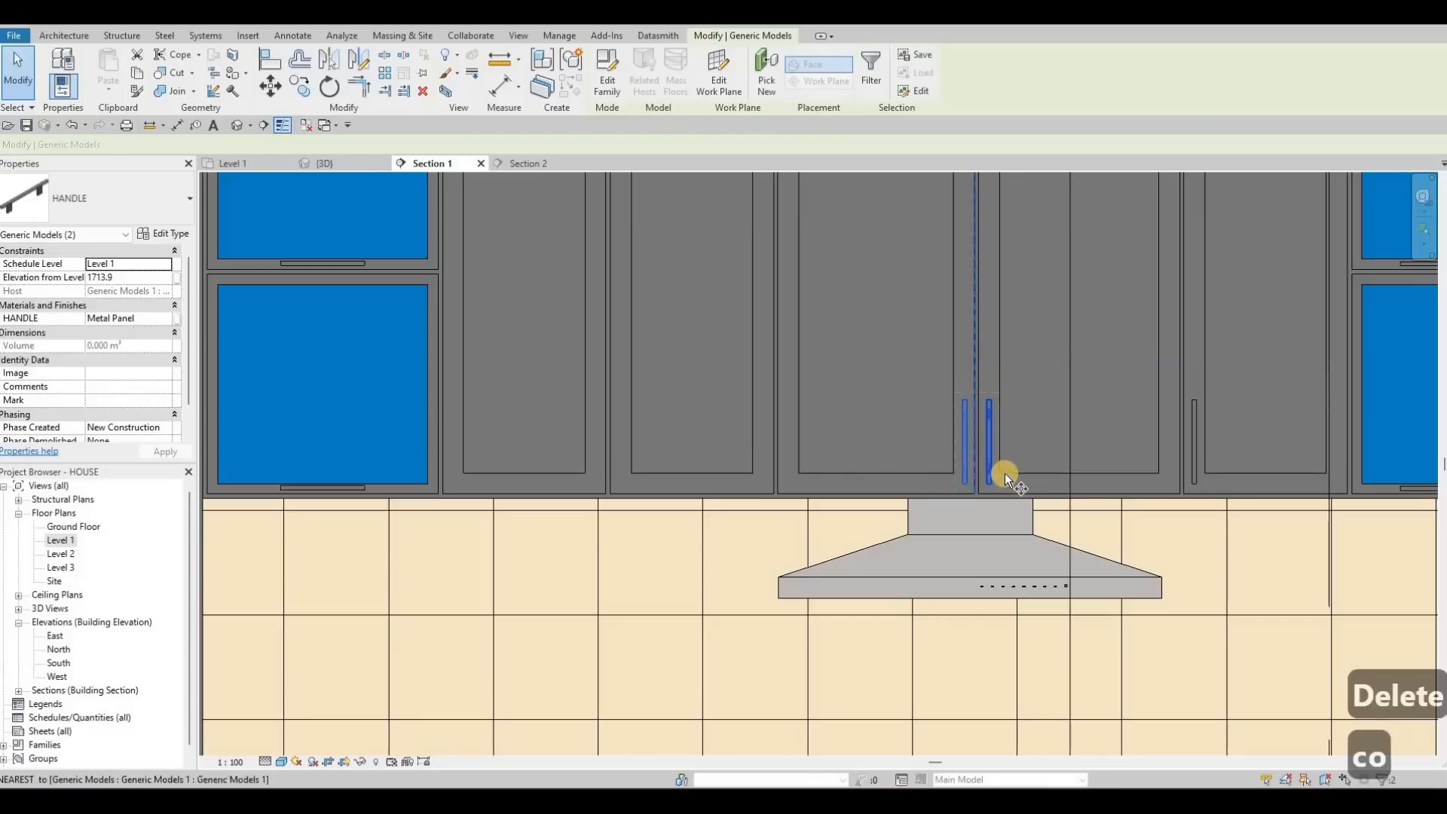
left_click(636, 476)
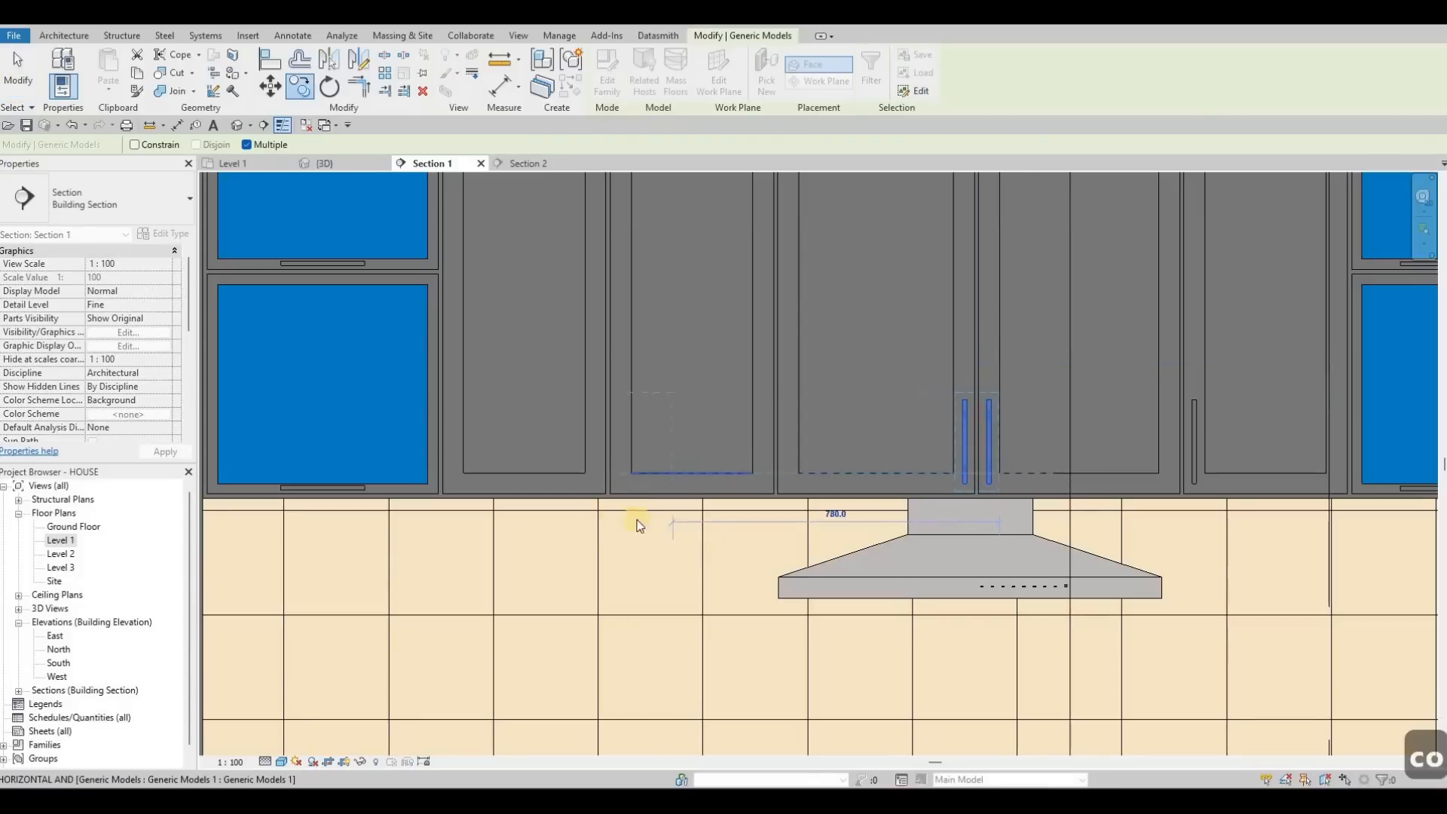
key("Escape")
scroll(747, 527, "down", 4)
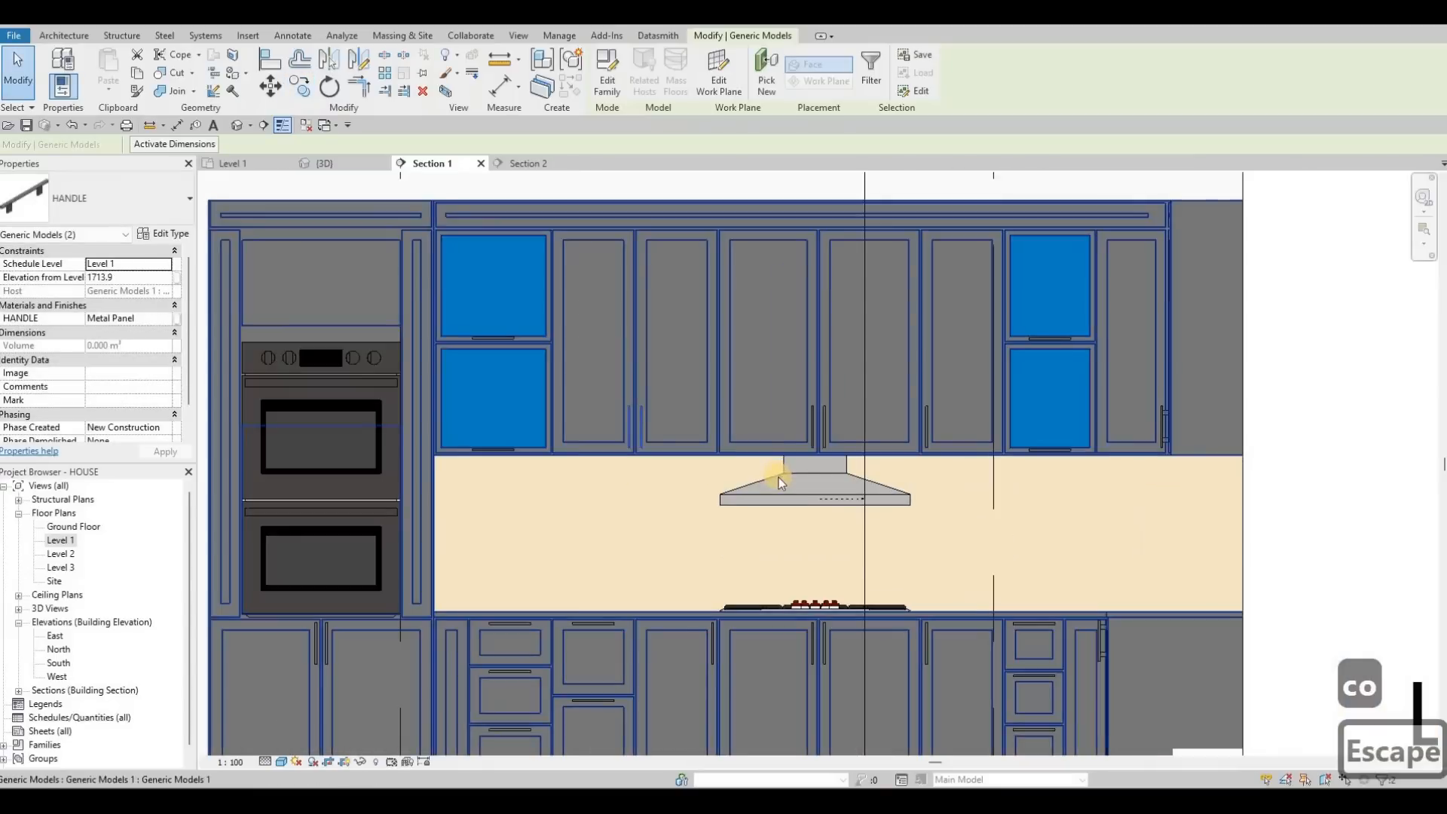
scroll(850, 485, "up", 2)
scroll(850, 476, "up", 4)
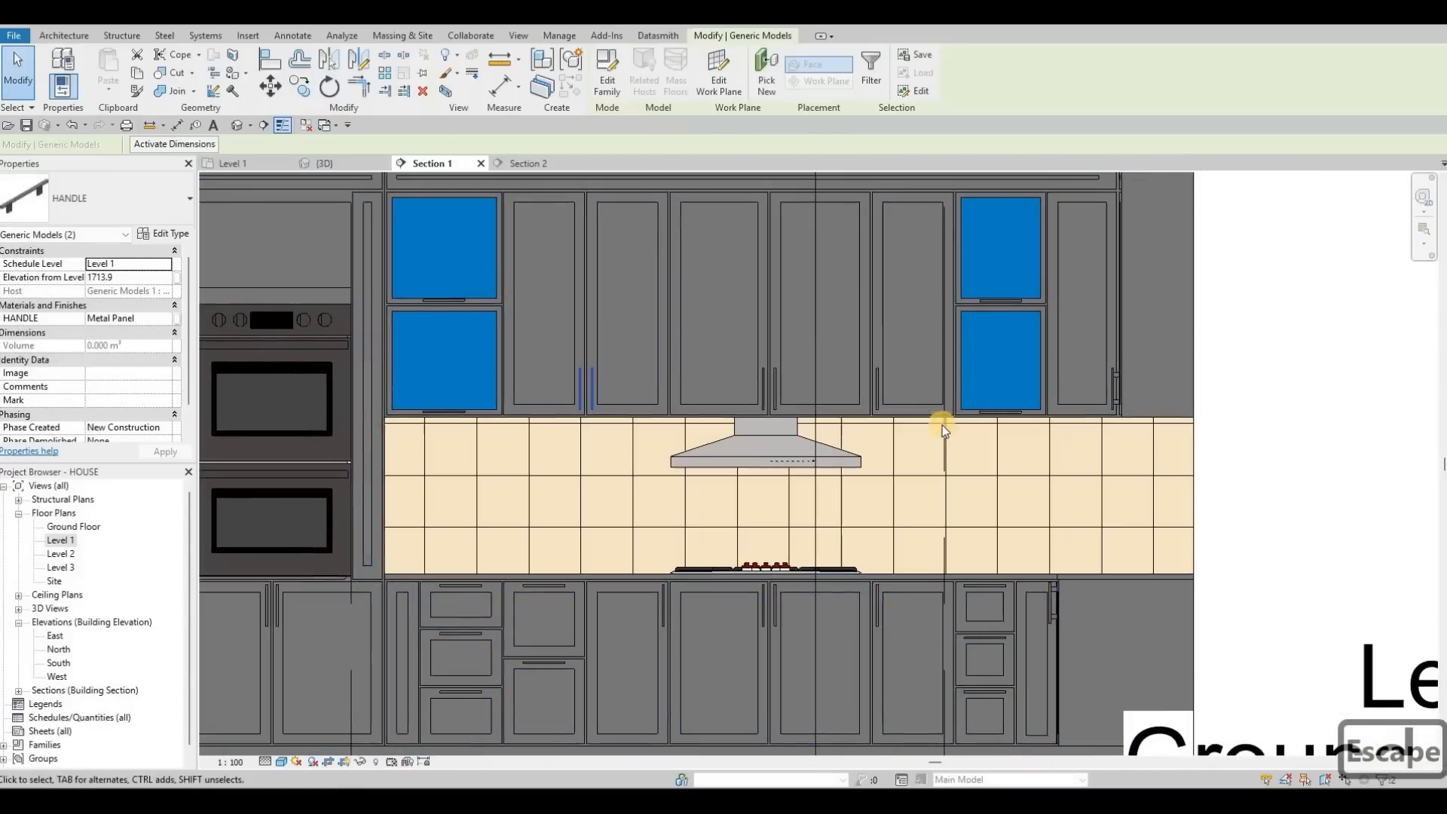
key("Escape")
key("Escape")
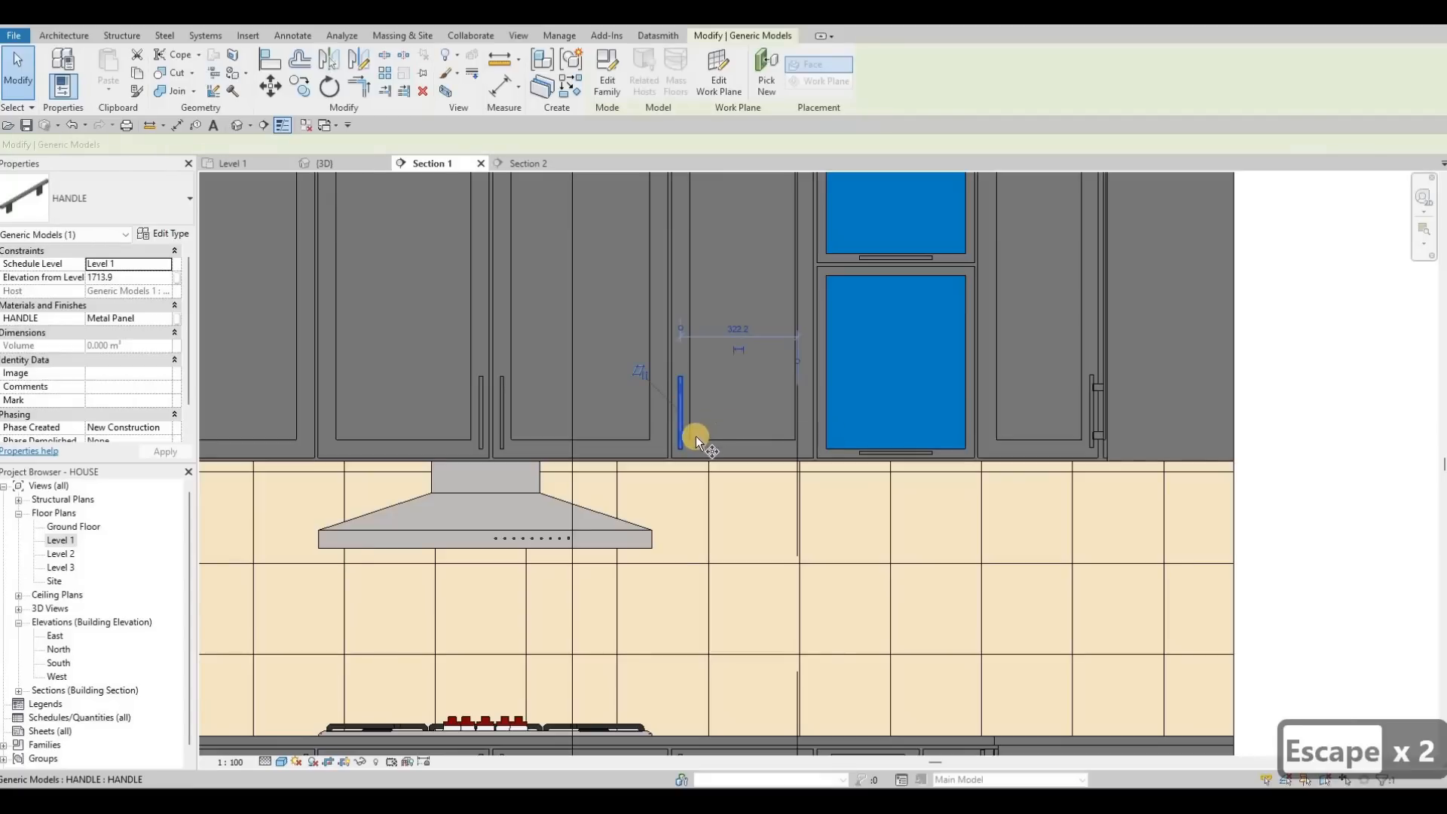
key("c")
key("o")
left_click(1002, 440)
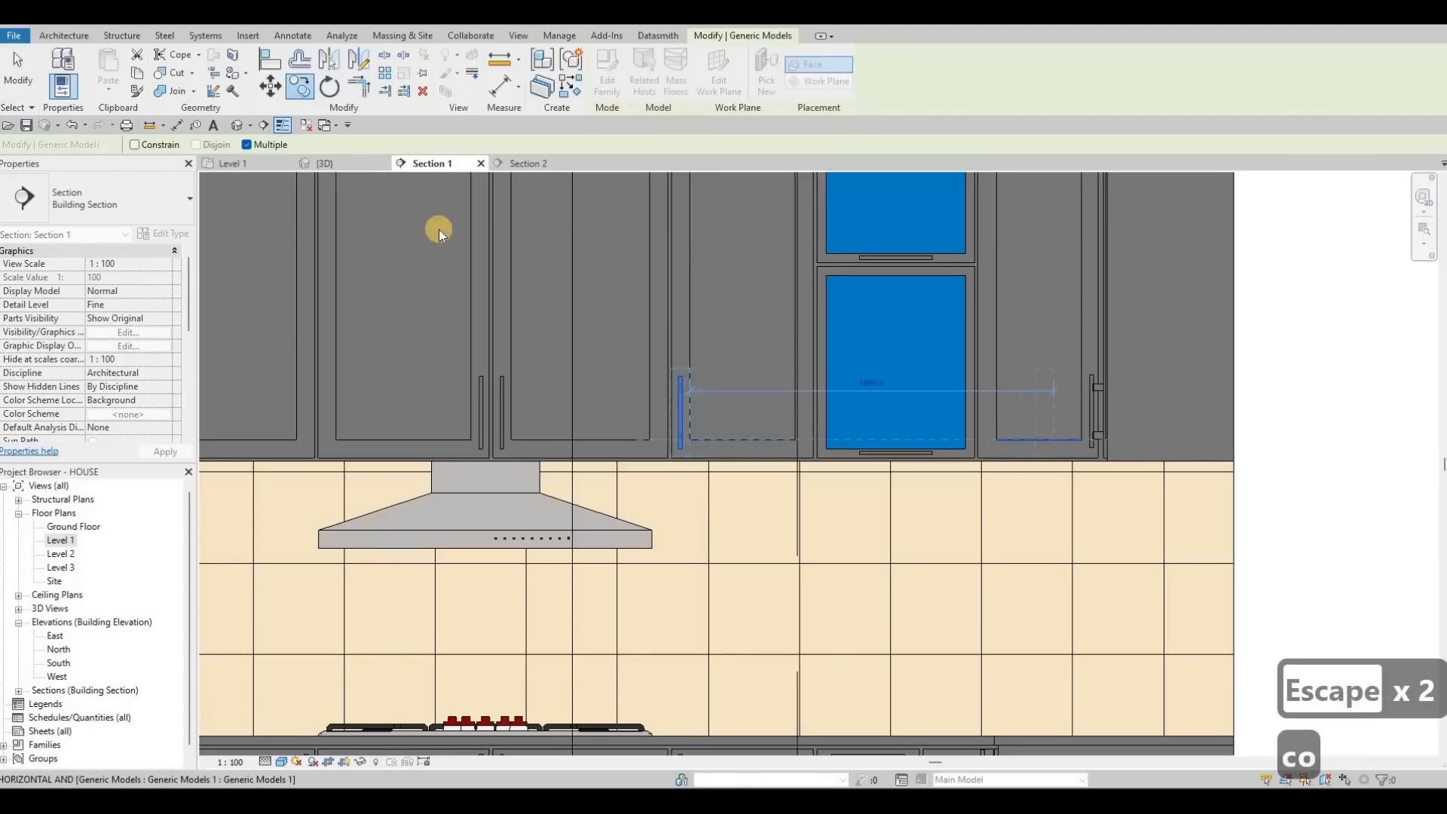
key("Escape")
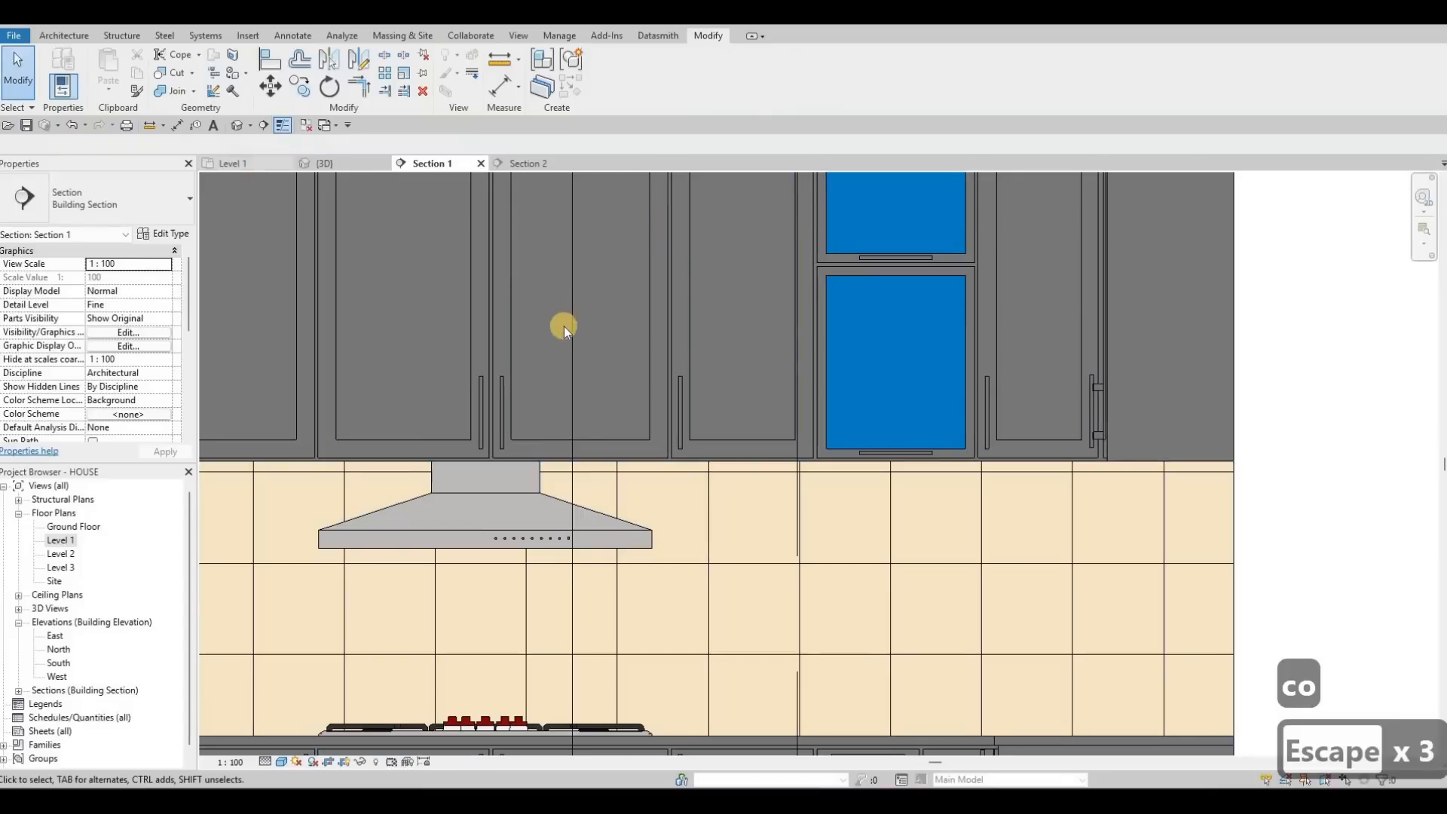
Step: Check the Level 1 plan and 3D view, orbiting the kitchen toward the fridge wall
left_click(243, 164)
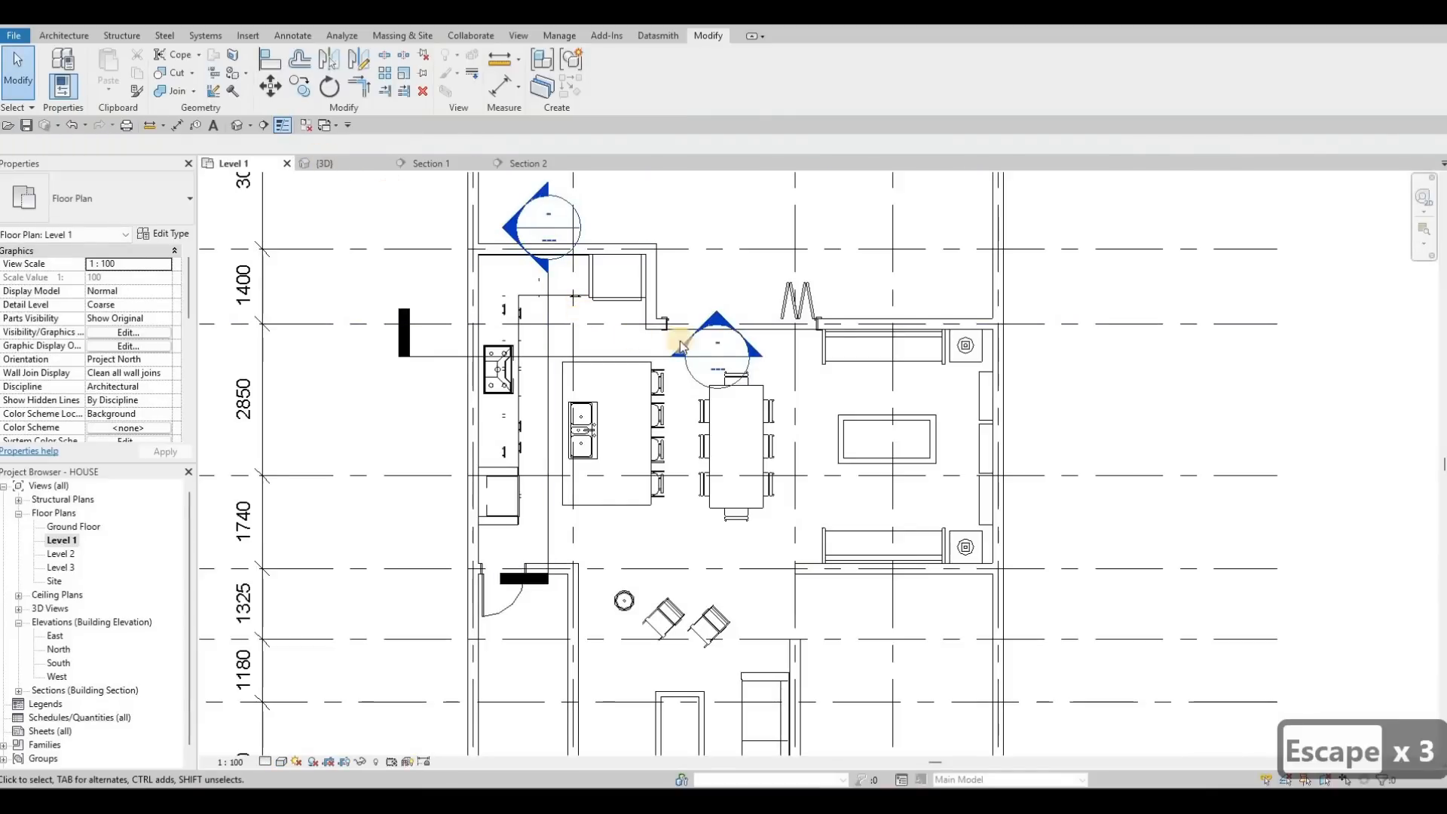
left_click(326, 164)
scroll(682, 413, "down", 6)
middle_click_drag(728, 309, 566, 302)
left_click(516, 165)
scroll(704, 366, "down", 5)
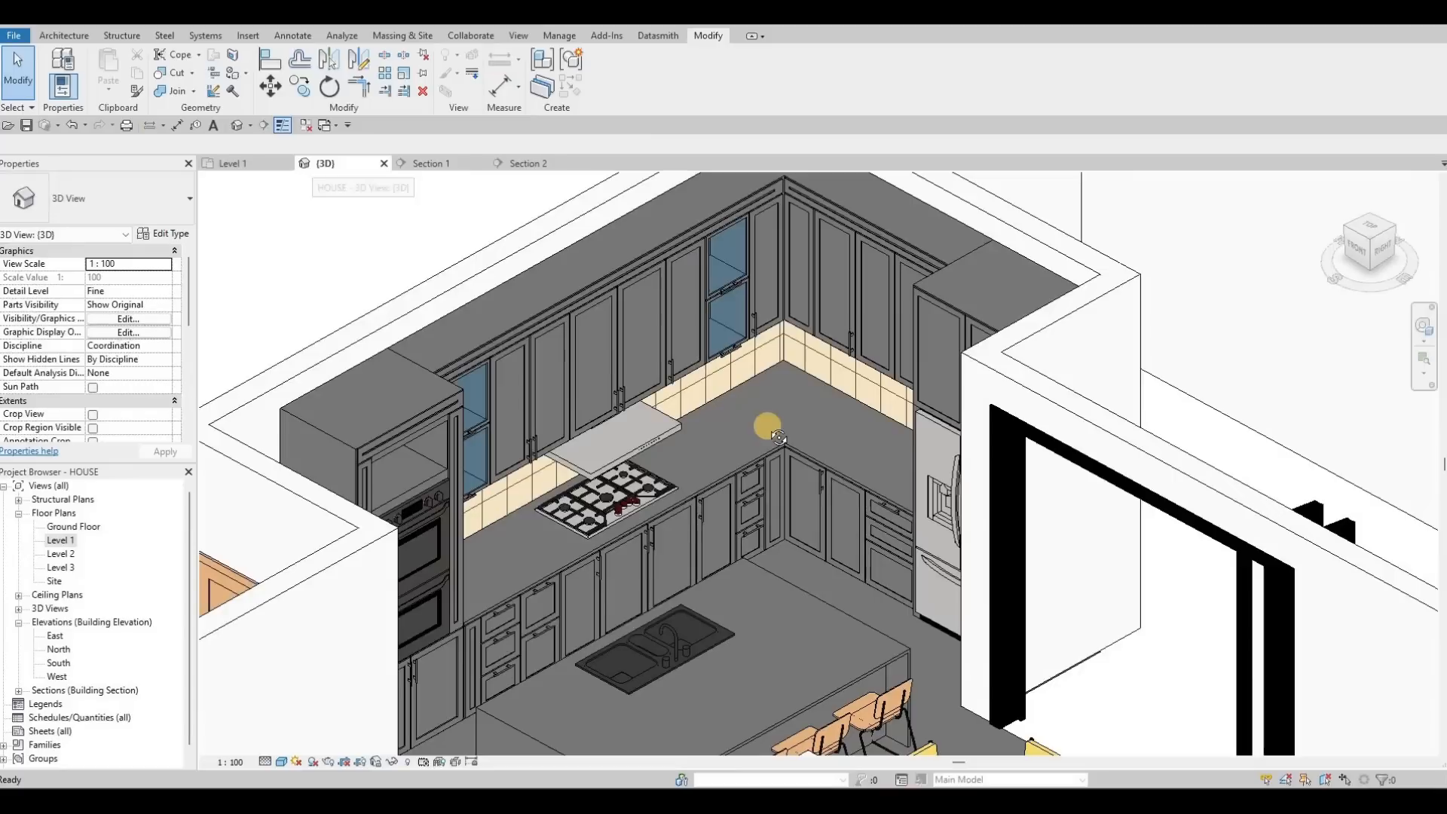
middle_click_drag(768, 427, 896, 419)
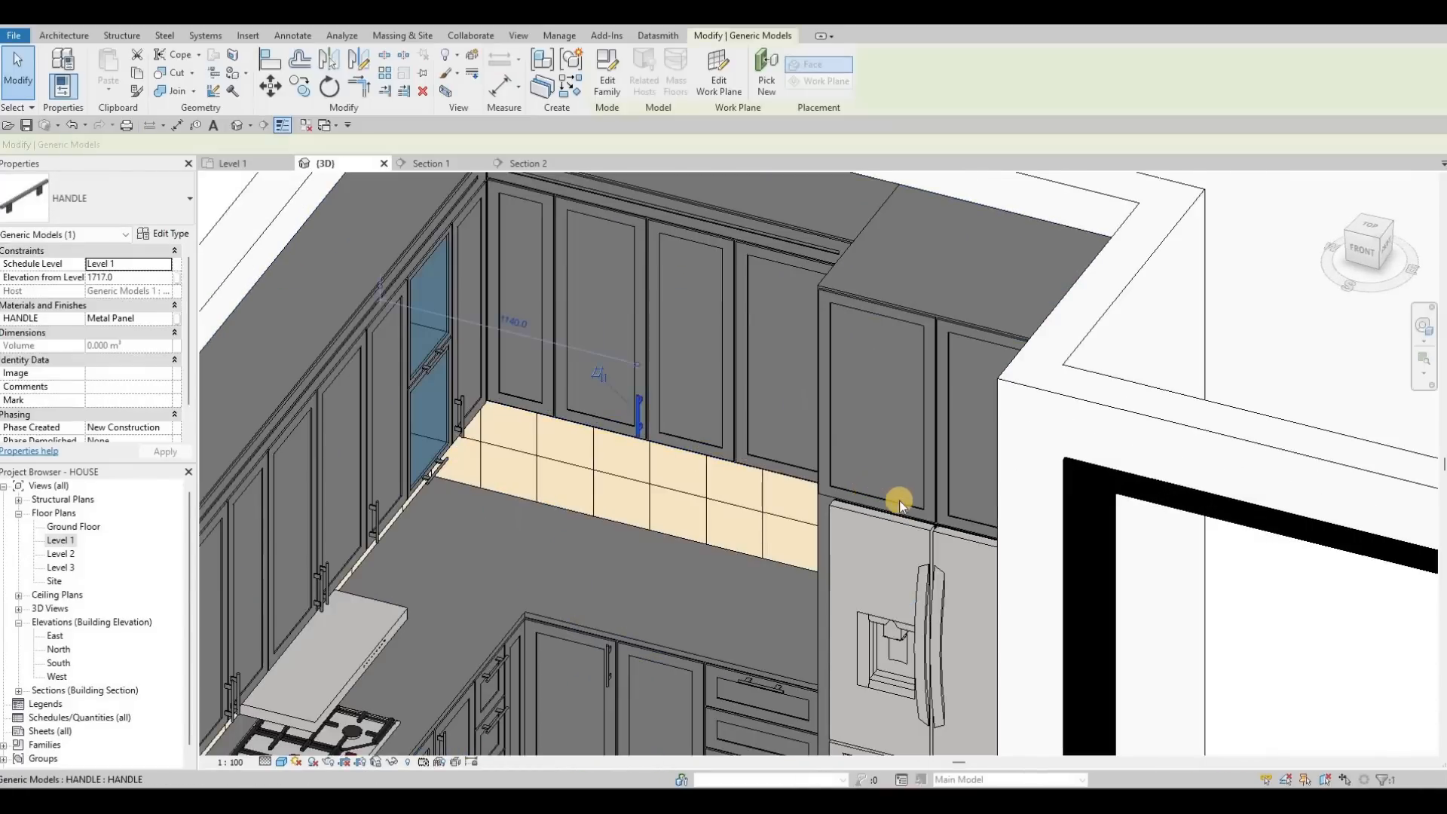
Step: Cancel the Create Similar (CS) handle placement and zoom Section 2 onto the base cabinets
key("c")
key("s")
scroll(942, 496, "up", 3)
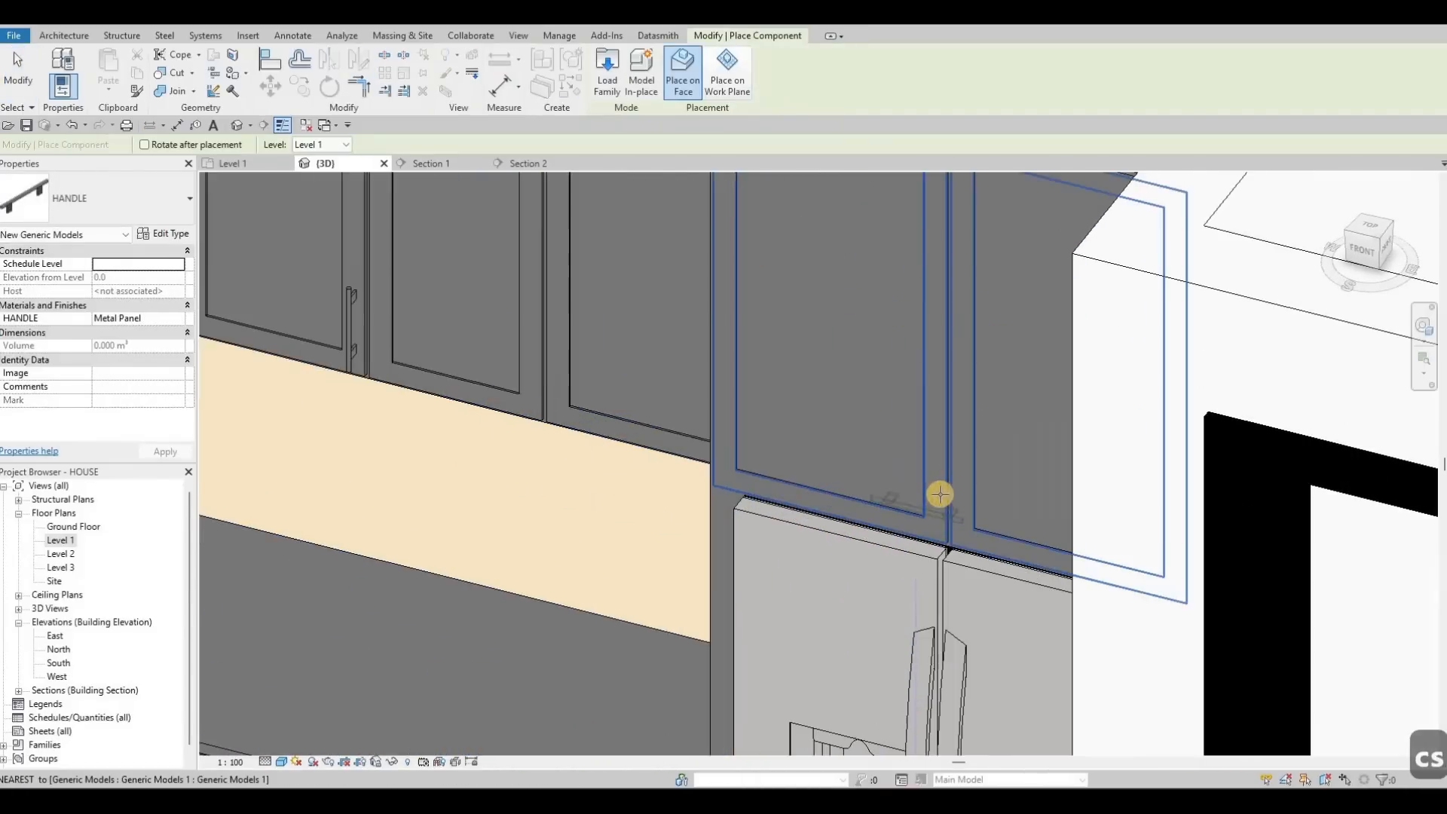
key("Escape")
key("Escape")
key("Escape")
left_click(526, 163)
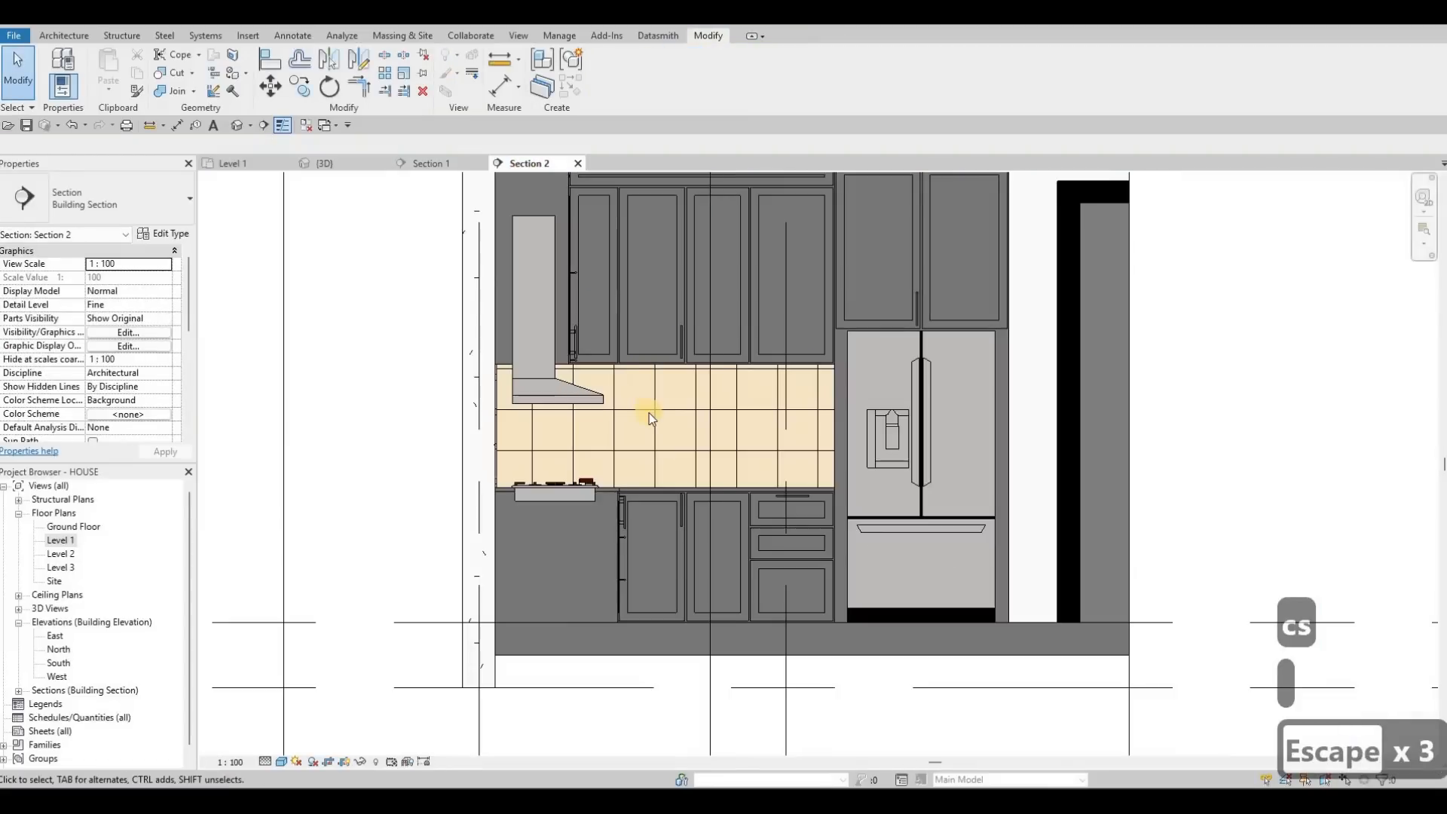
mouse_move(656, 363)
middle_mouse_down()
mouse_move(636, 390)
mouse_move(636, 342)
middle_mouse_up()
scroll(635, 342, "up", 3)
Step: Nudge the base cabinet door handle slightly down and to the right
scroll(618, 545, "up", 1)
middle_click_drag(637, 673, 650, 473)
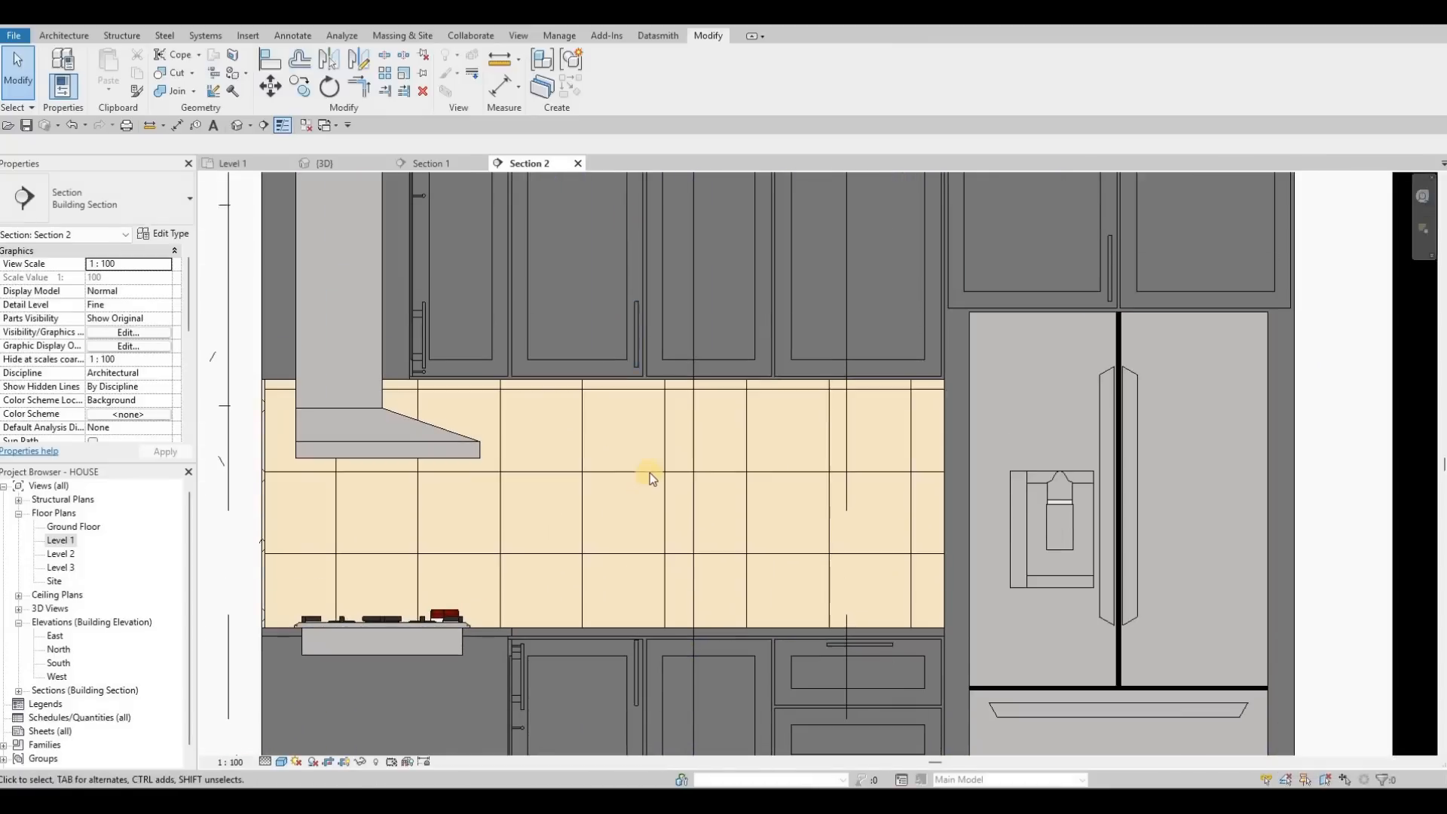
key("Escape")
scroll(647, 472, "up", 3)
left_click(646, 471)
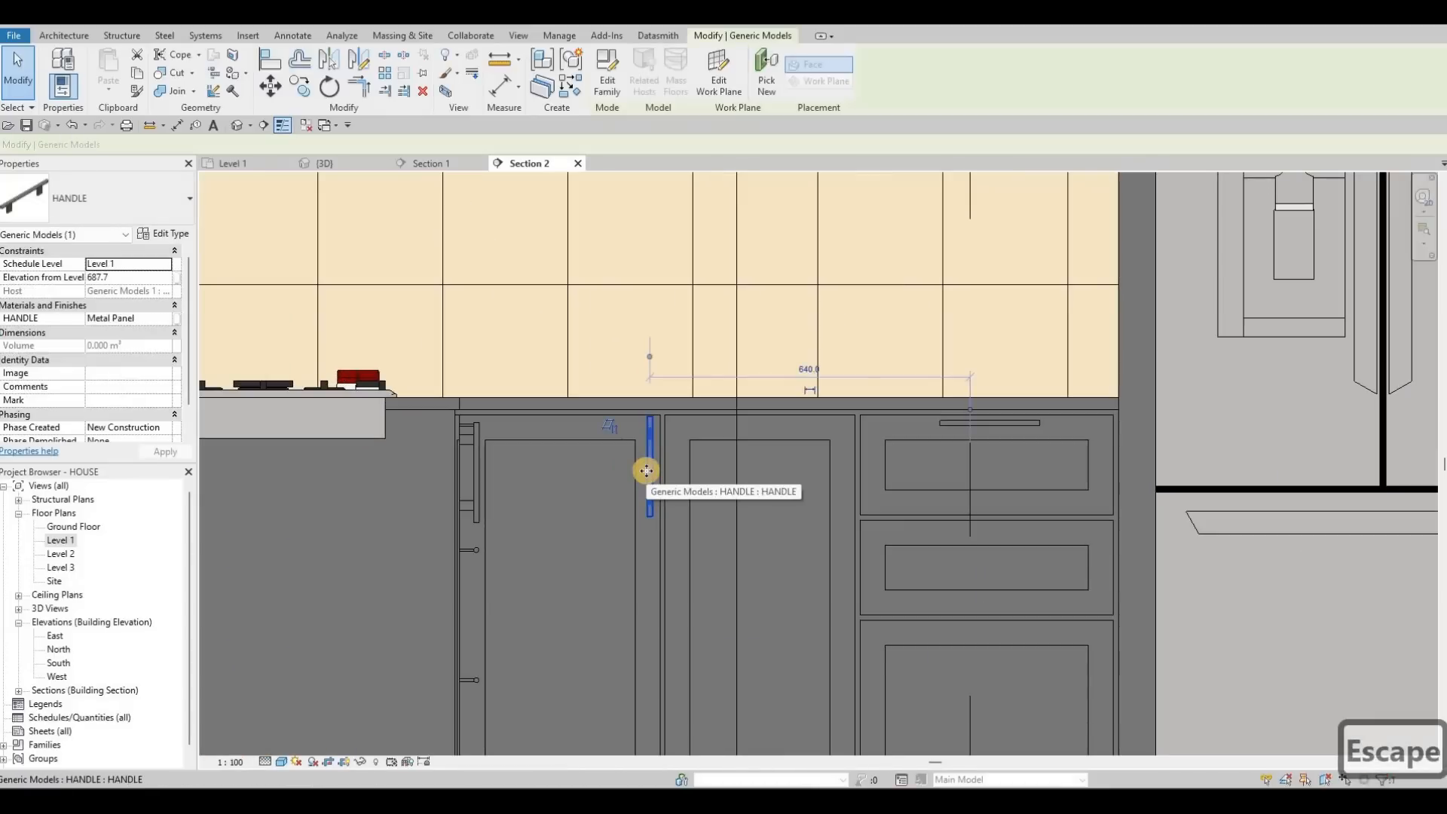
key("Down")
key("Down")
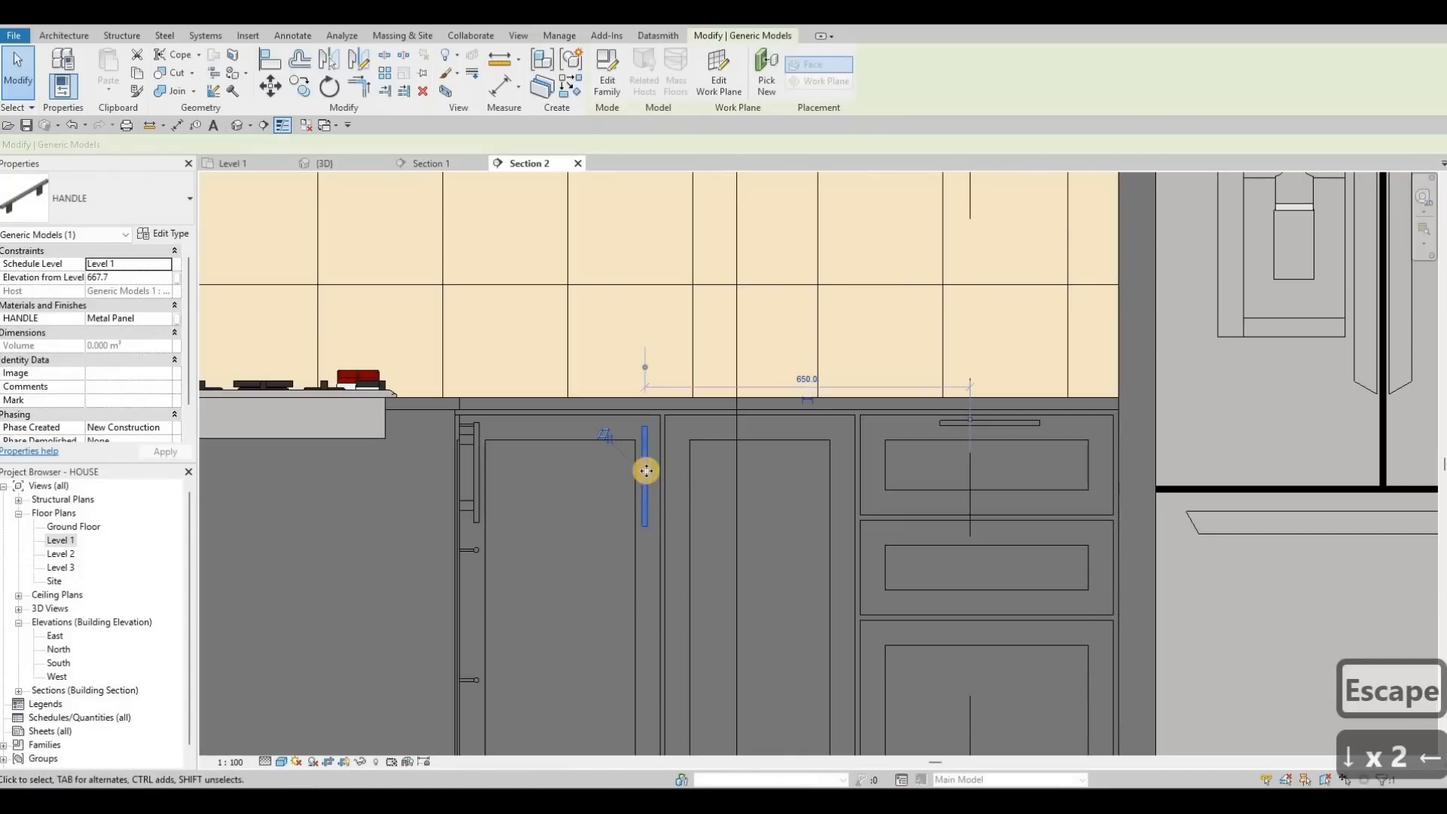
key("Right")
key("Escape")
key("Escape")
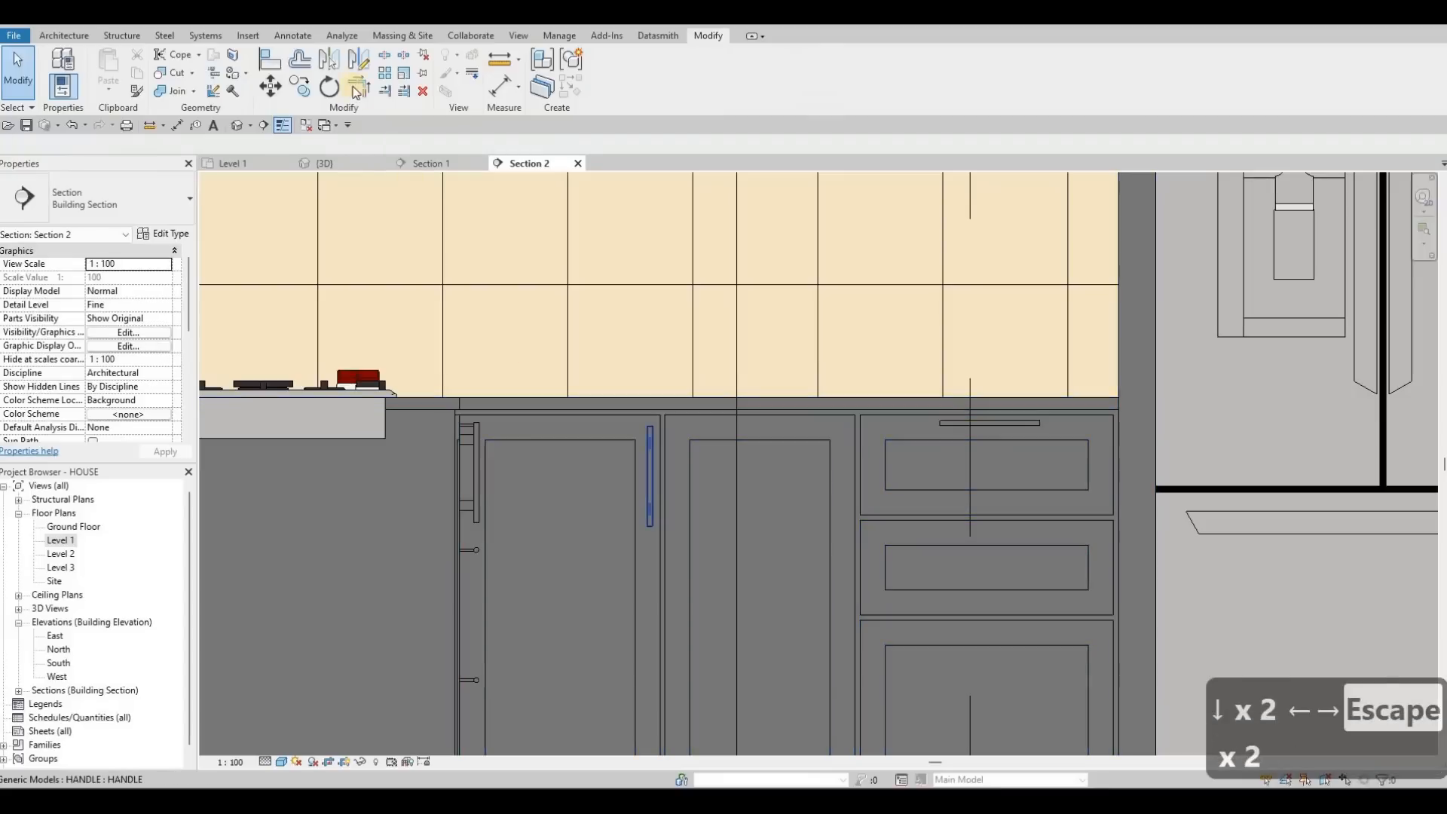
left_click(682, 426)
scroll(715, 393, "up", 10)
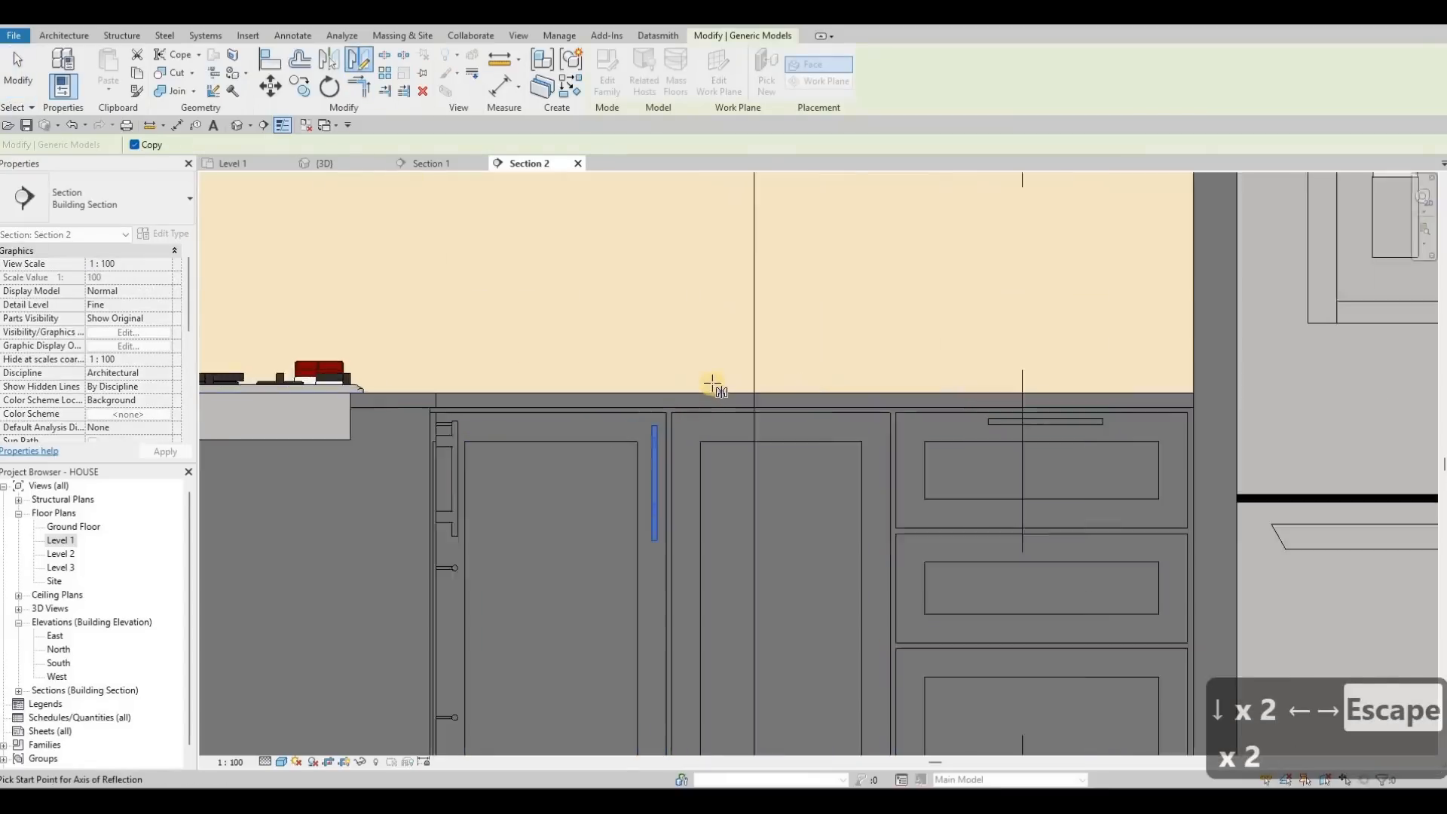
Step: Mirror a copy of the base door handle onto the neighbouring door
left_click(717, 450)
scroll(714, 441, "down", 3)
key("Escape")
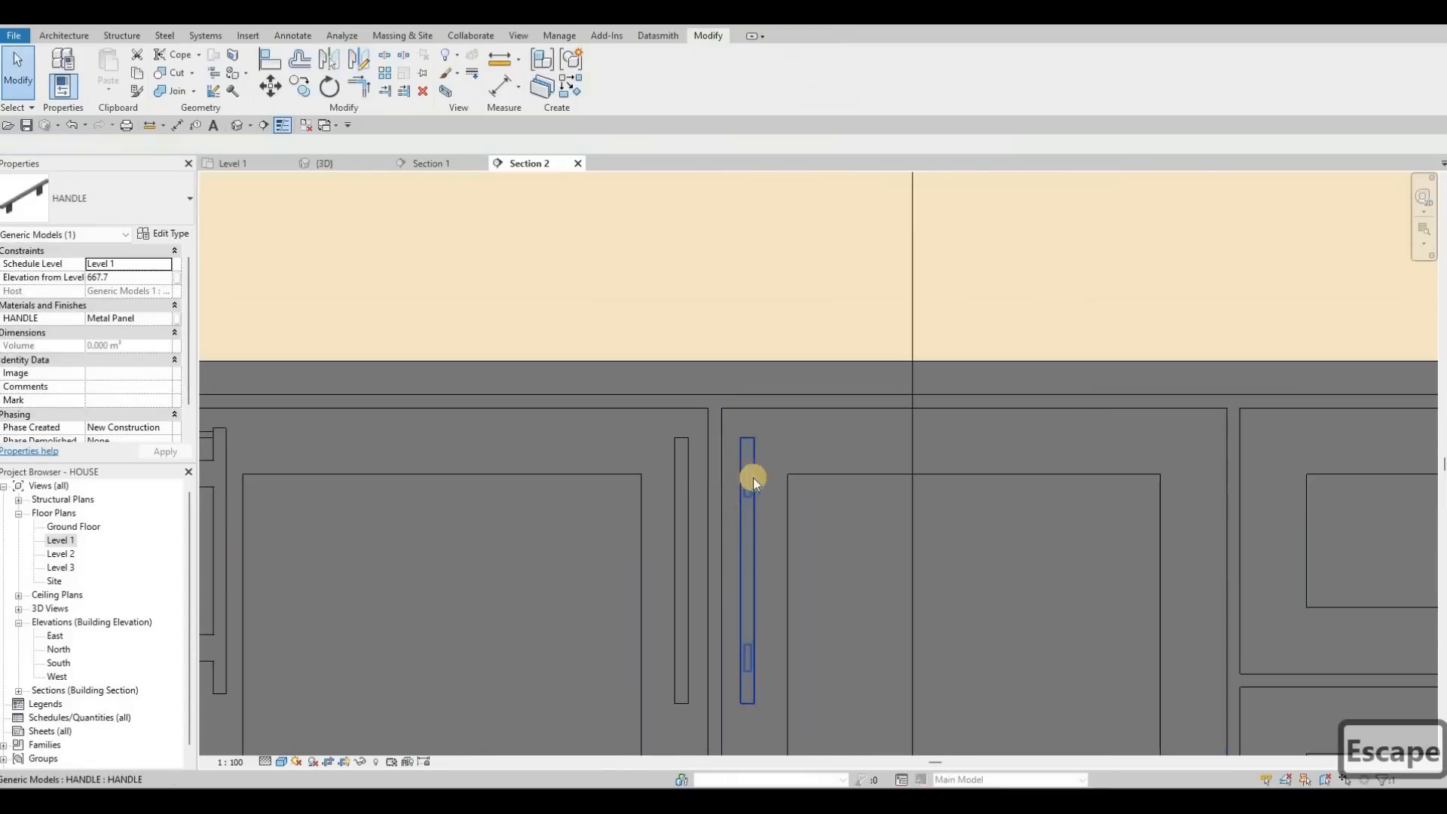
scroll(769, 452, "down", 2)
scroll(872, 382, "up", 5)
key("Escape")
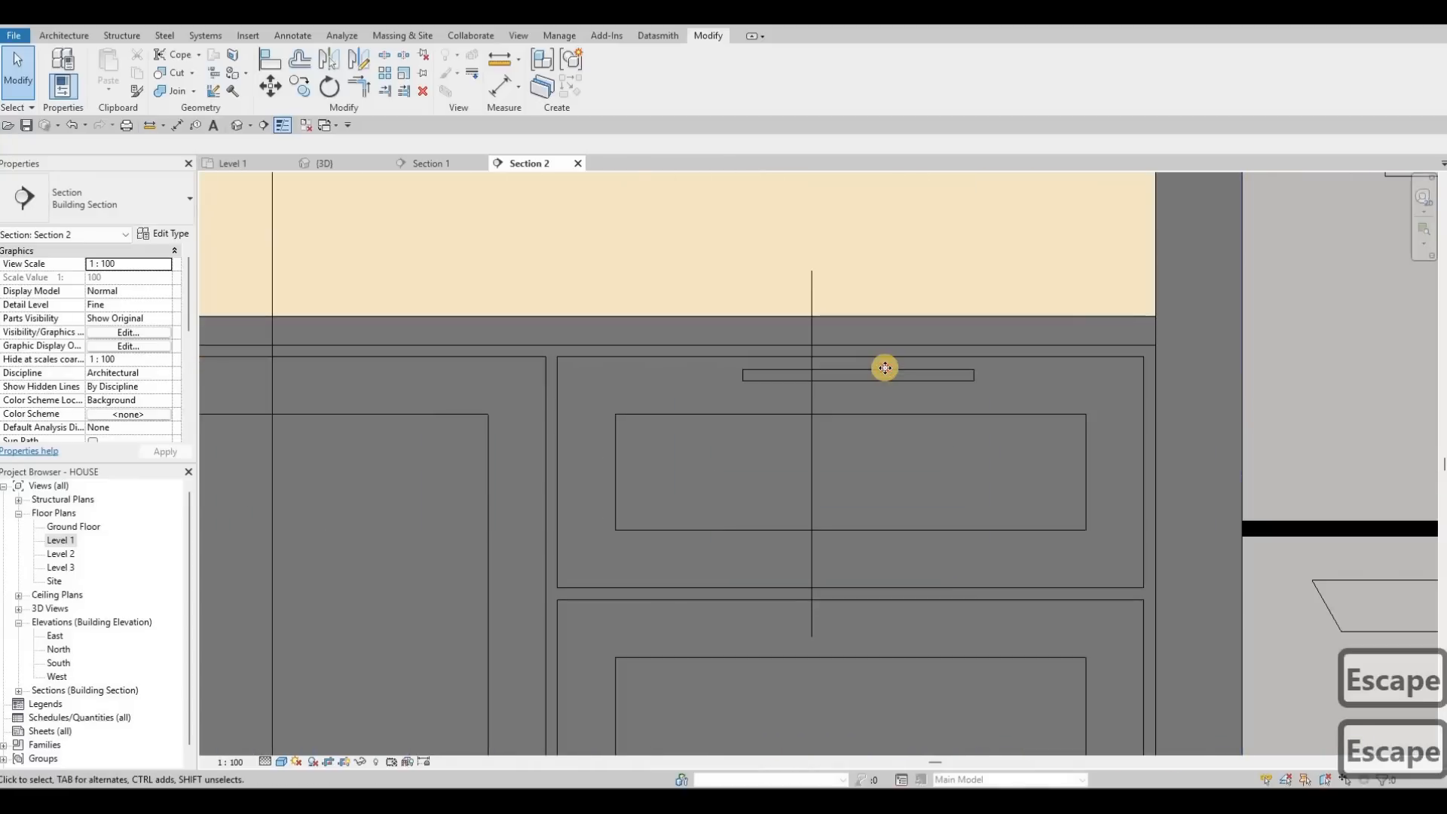
Step: Move the top drawer handle onto the alignment line, then nudge it slightly lower
left_click(861, 363)
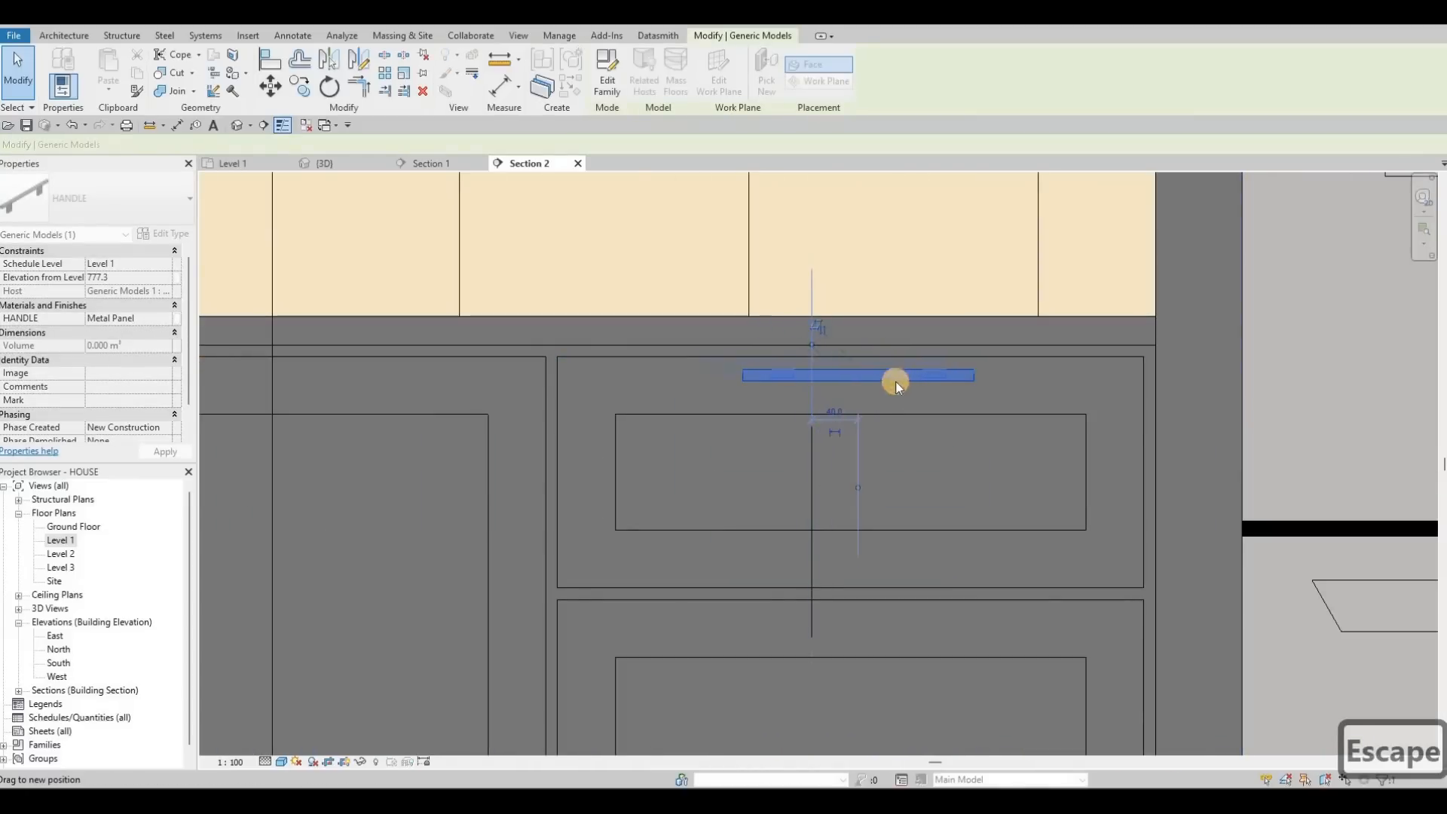
left_click_drag(891, 364, 882, 363)
key("Escape")
left_click(882, 362)
key("Down")
key("Down")
key("Down")
key("Down")
key("Escape")
key("Escape")
Step: Copy (CO) the drawer handle onto the second and third drawers
left_click(857, 378)
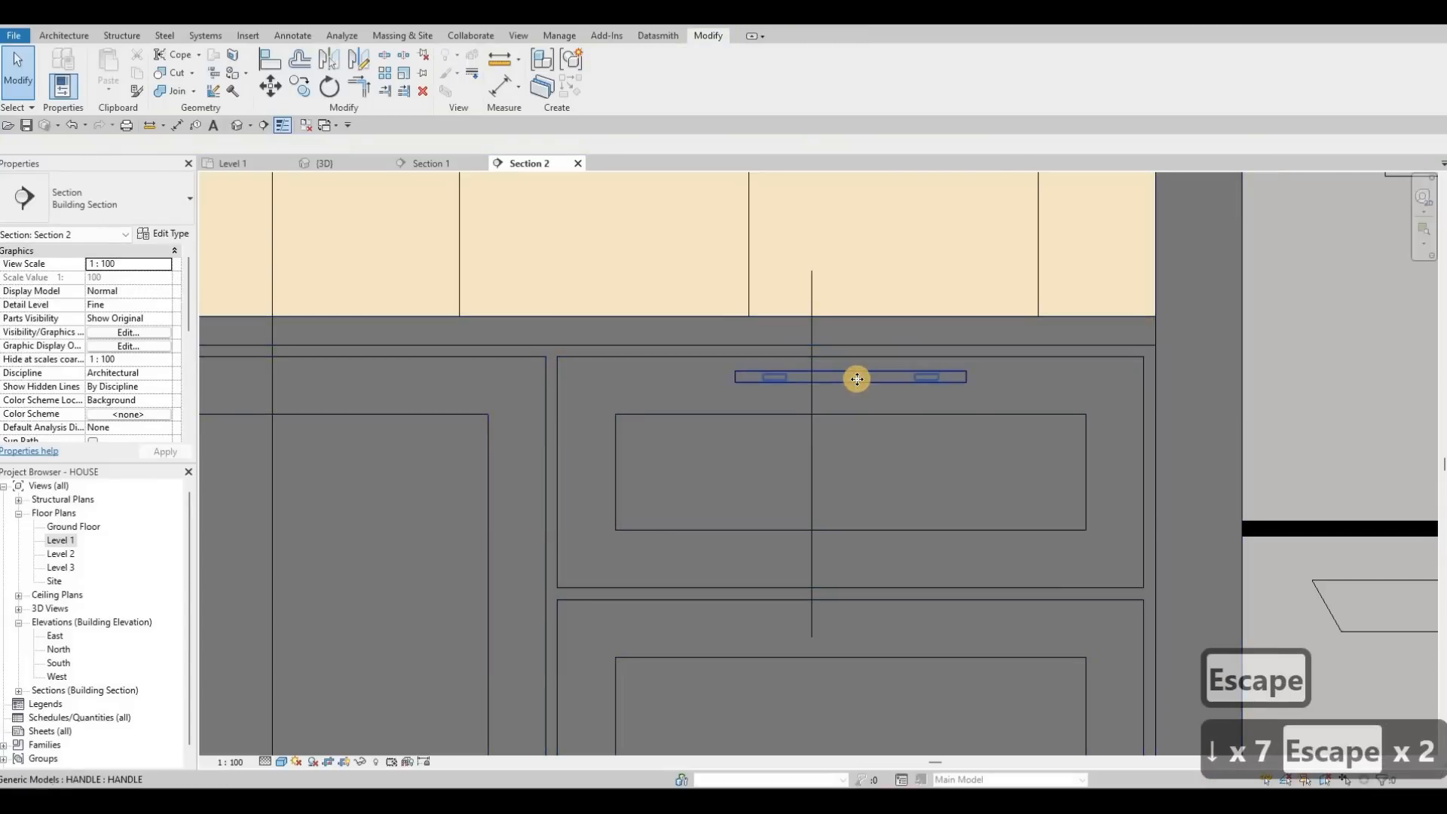
left_click(857, 378)
key("c")
key("o")
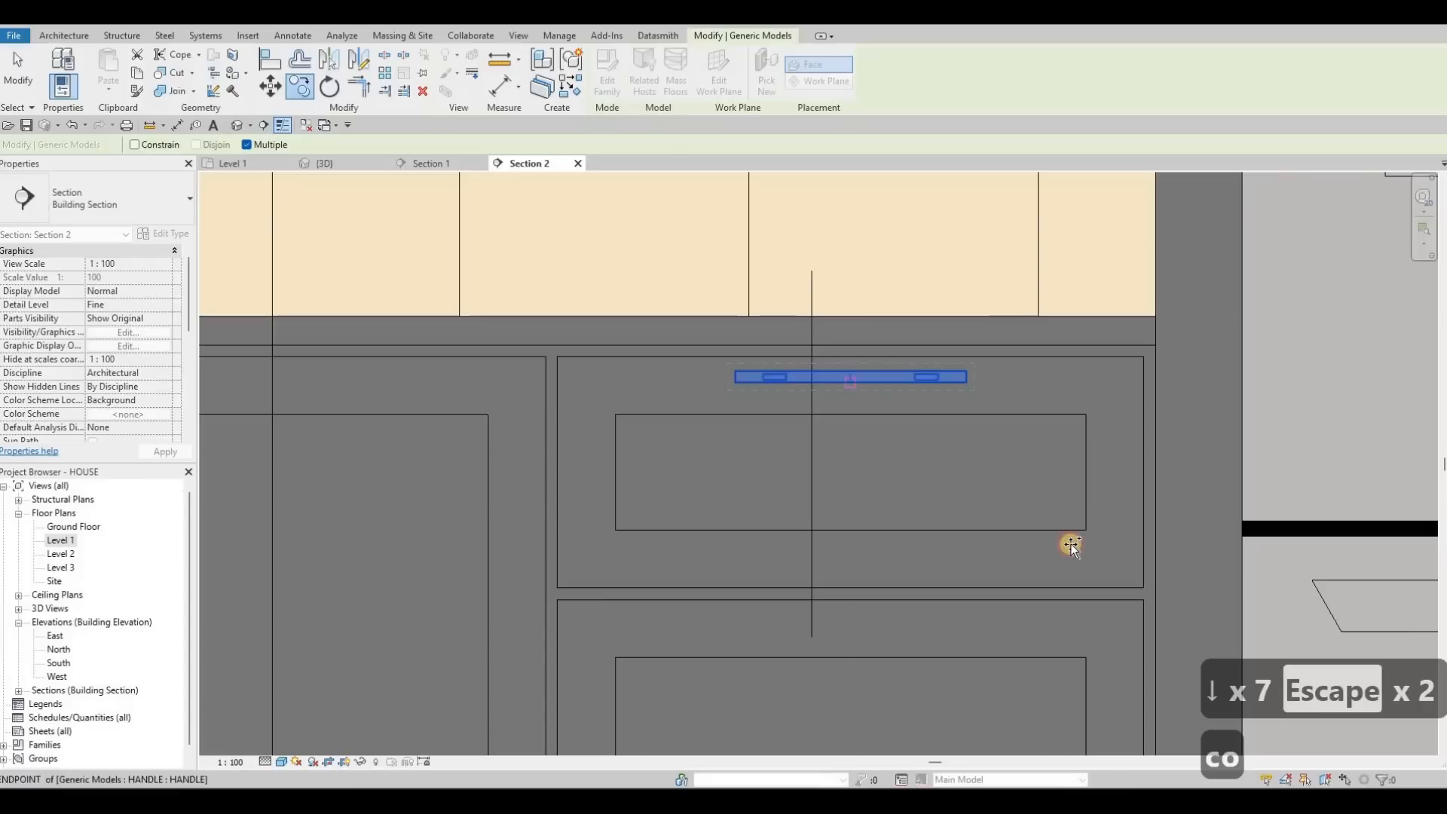
middle_click_drag(985, 615, 930, 427)
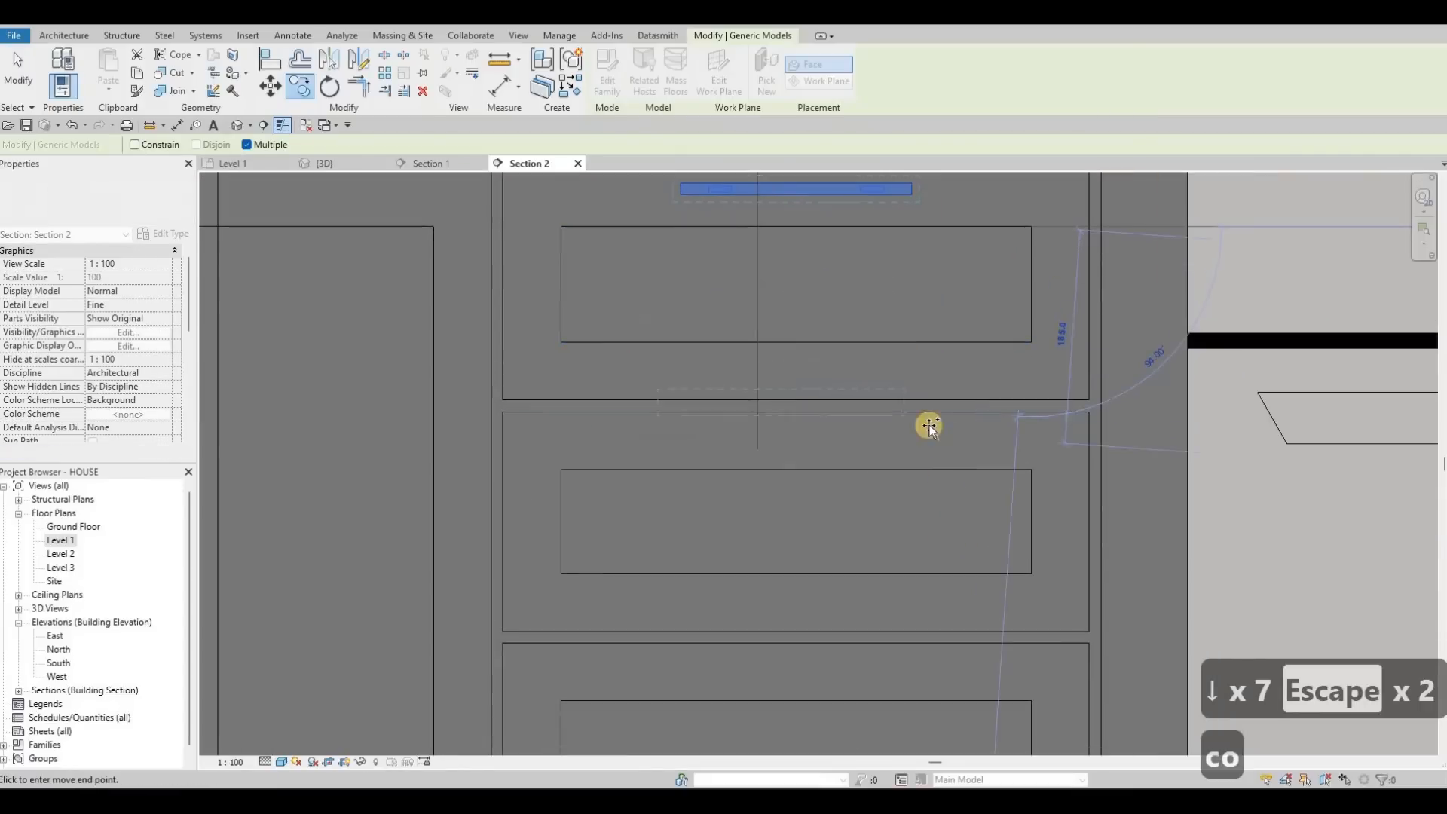
left_click(1031, 469)
middle_click_drag(979, 505, 928, 306)
left_click(981, 499)
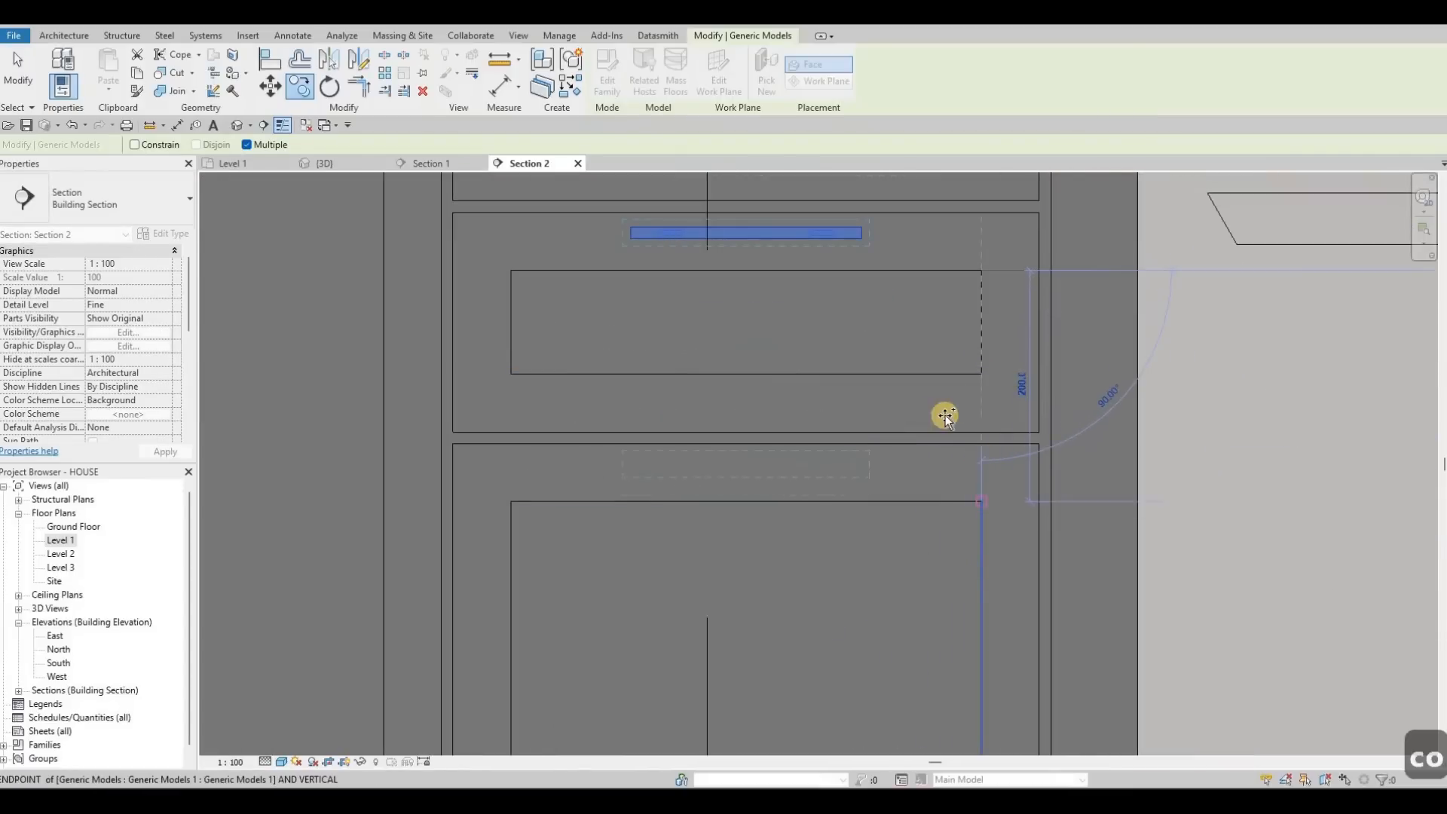
scroll(925, 507, "down", 5)
middle_click_drag(887, 526, 899, 536)
middle_click_drag(935, 389, 917, 510)
scroll(917, 510, "down", 1)
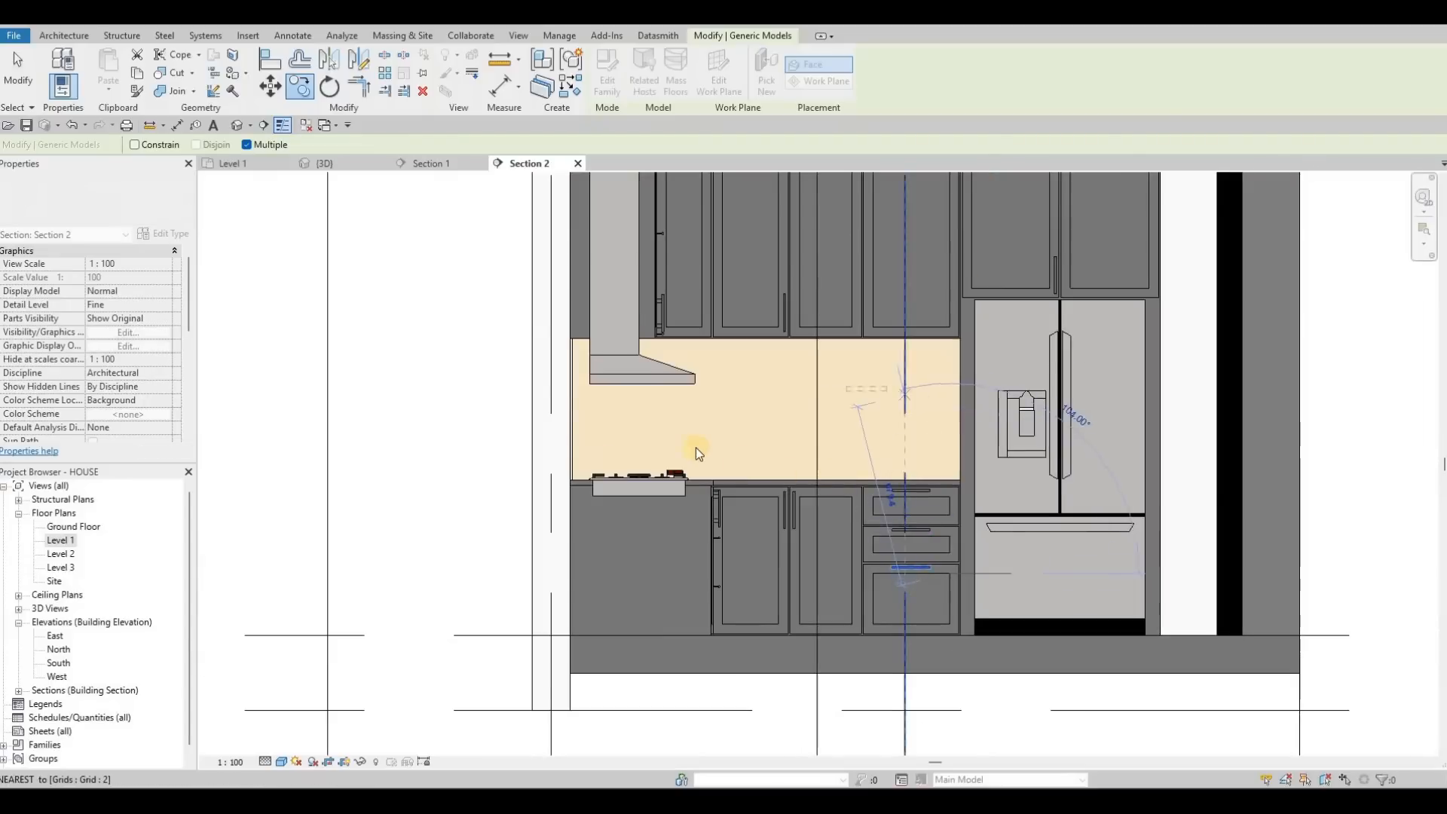
middle_click_drag(706, 325, 682, 444)
Step: Finish the drawer copies and bring the upper wall cabinets into view
key("Escape")
key("Escape")
key("Escape")
scroll(696, 441, "up", 2)
middle_click_drag(749, 324, 832, 260)
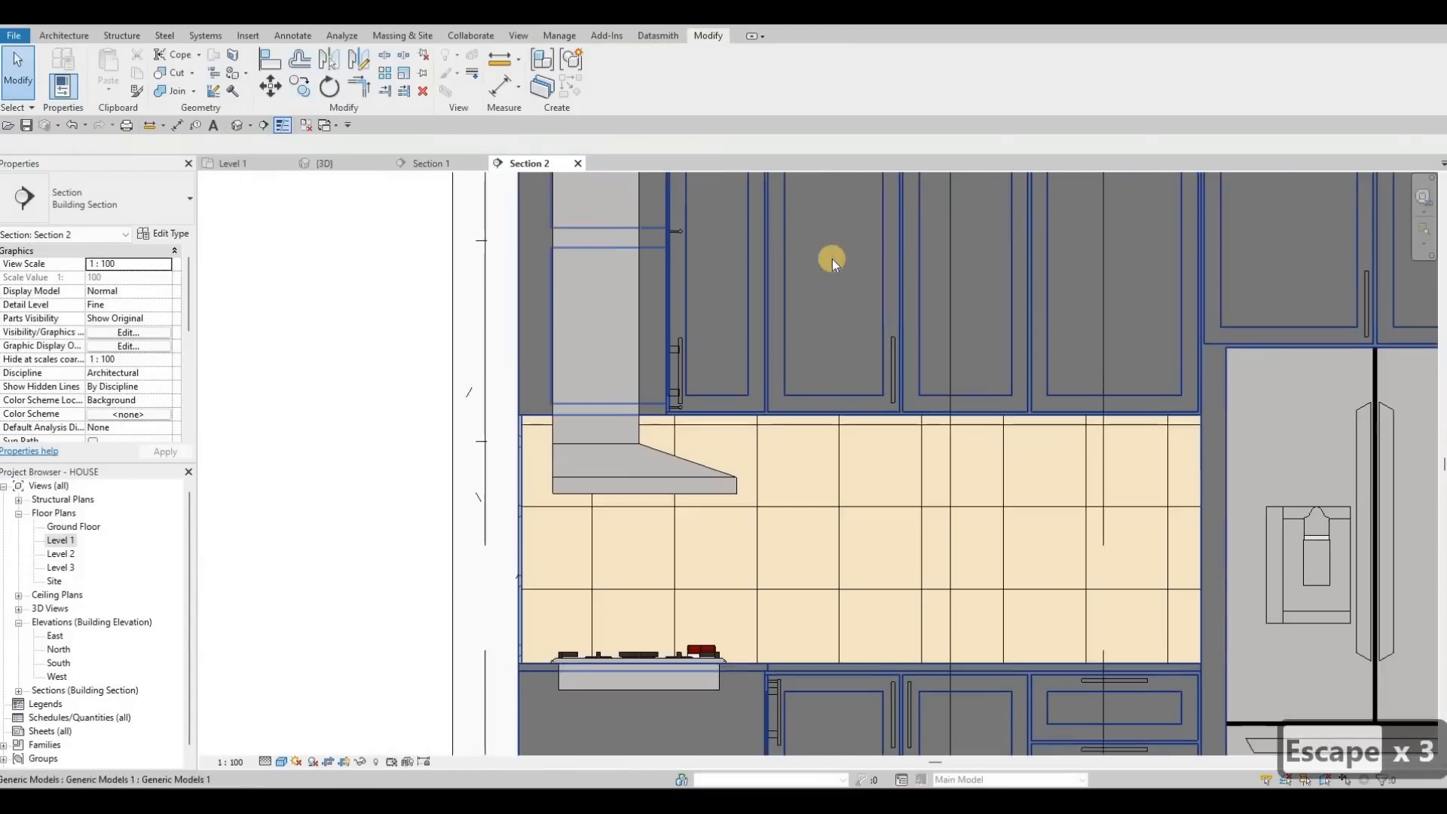
middle_click_drag(879, 384, 815, 281)
scroll(806, 296, "up", 2)
scroll(785, 341, "down", 1)
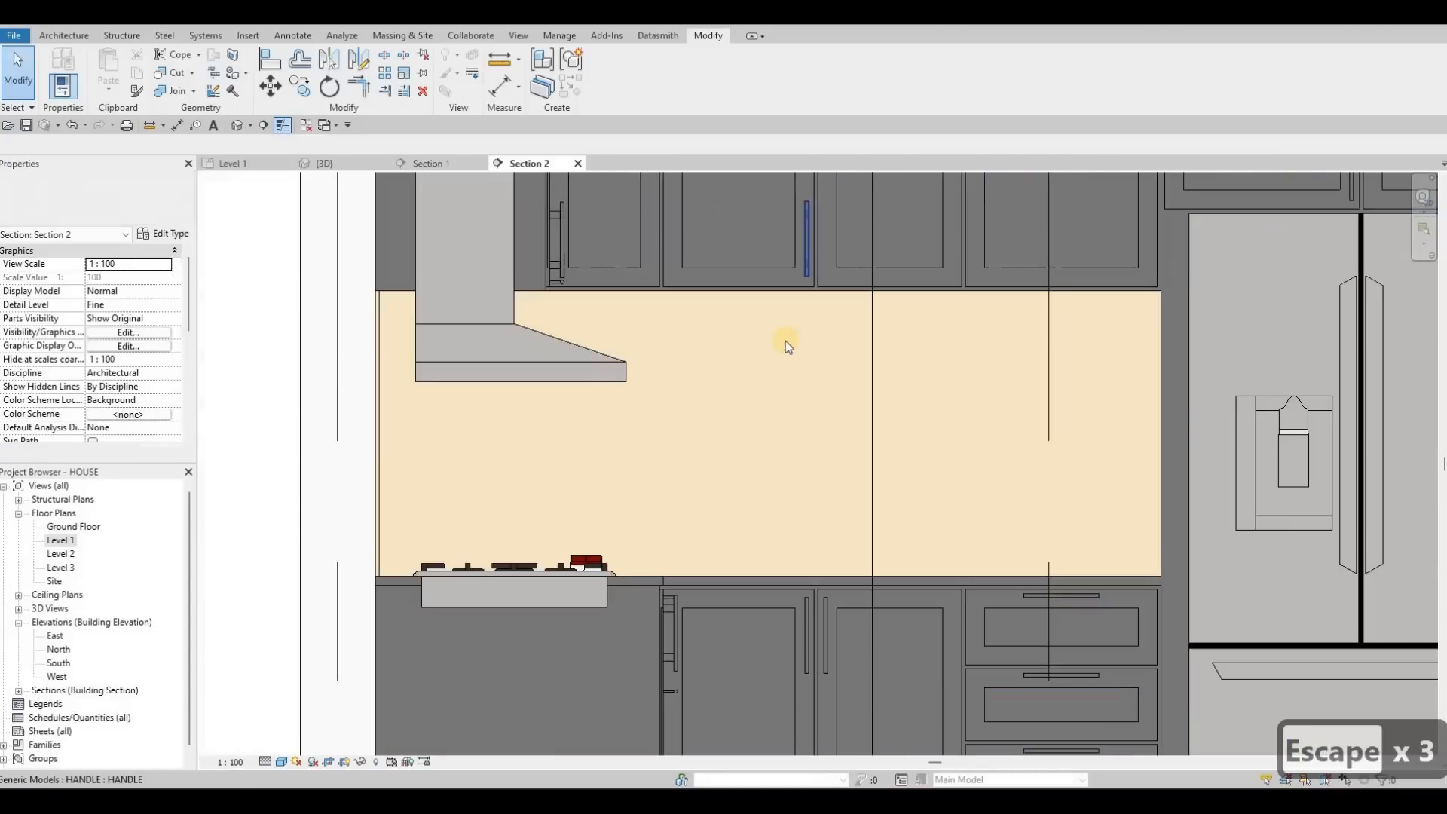
key("a")
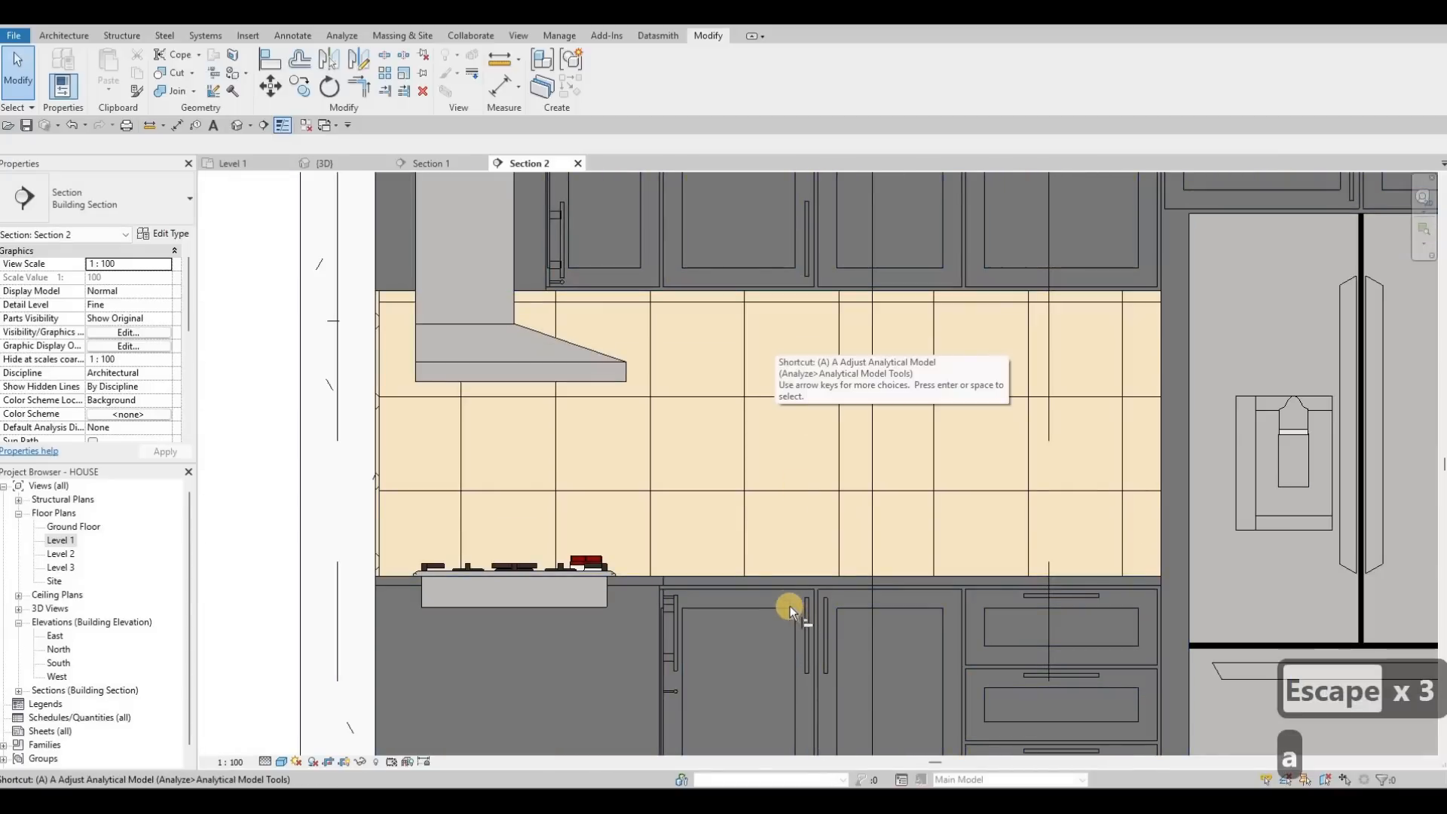
key("l")
scroll(796, 600, "up", 4)
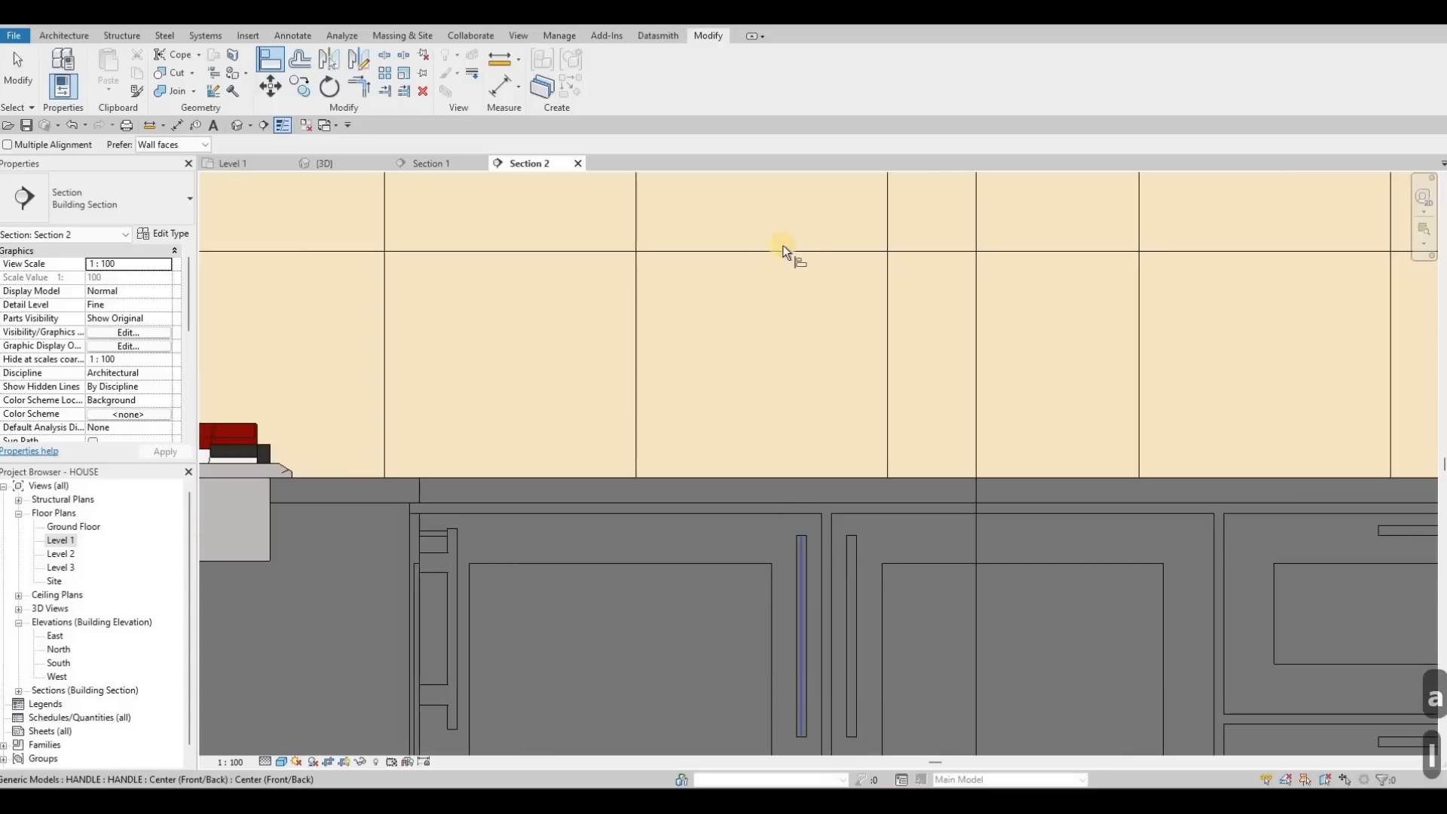
scroll(793, 315, "down", 2)
scroll(794, 382, "up", 4)
key("Escape")
key("Escape")
key("Escape")
Step: Place a copy of the upper cabinet handle on the right door
left_click(794, 380)
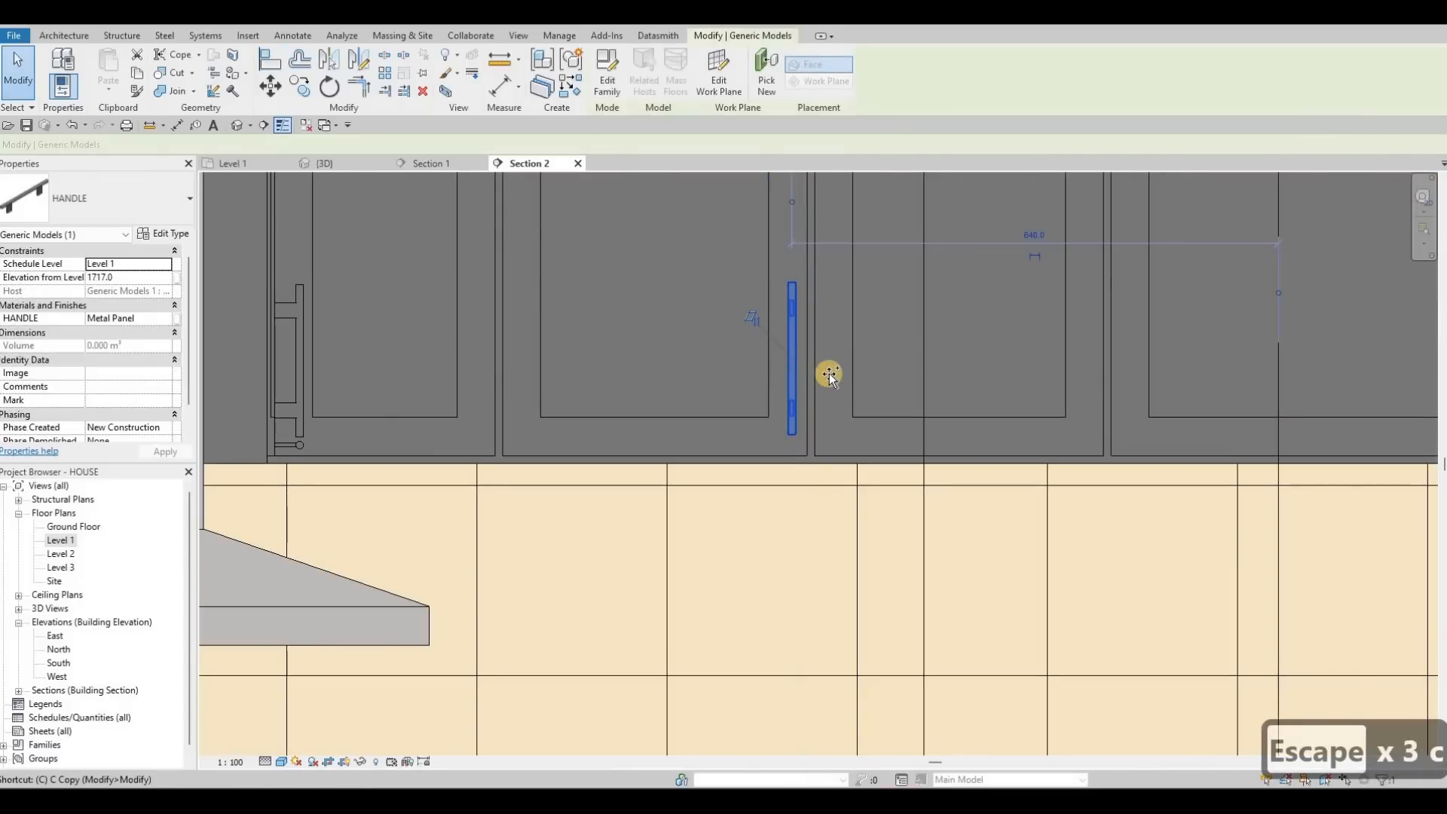
left_click(835, 370)
key("Escape")
key("Escape")
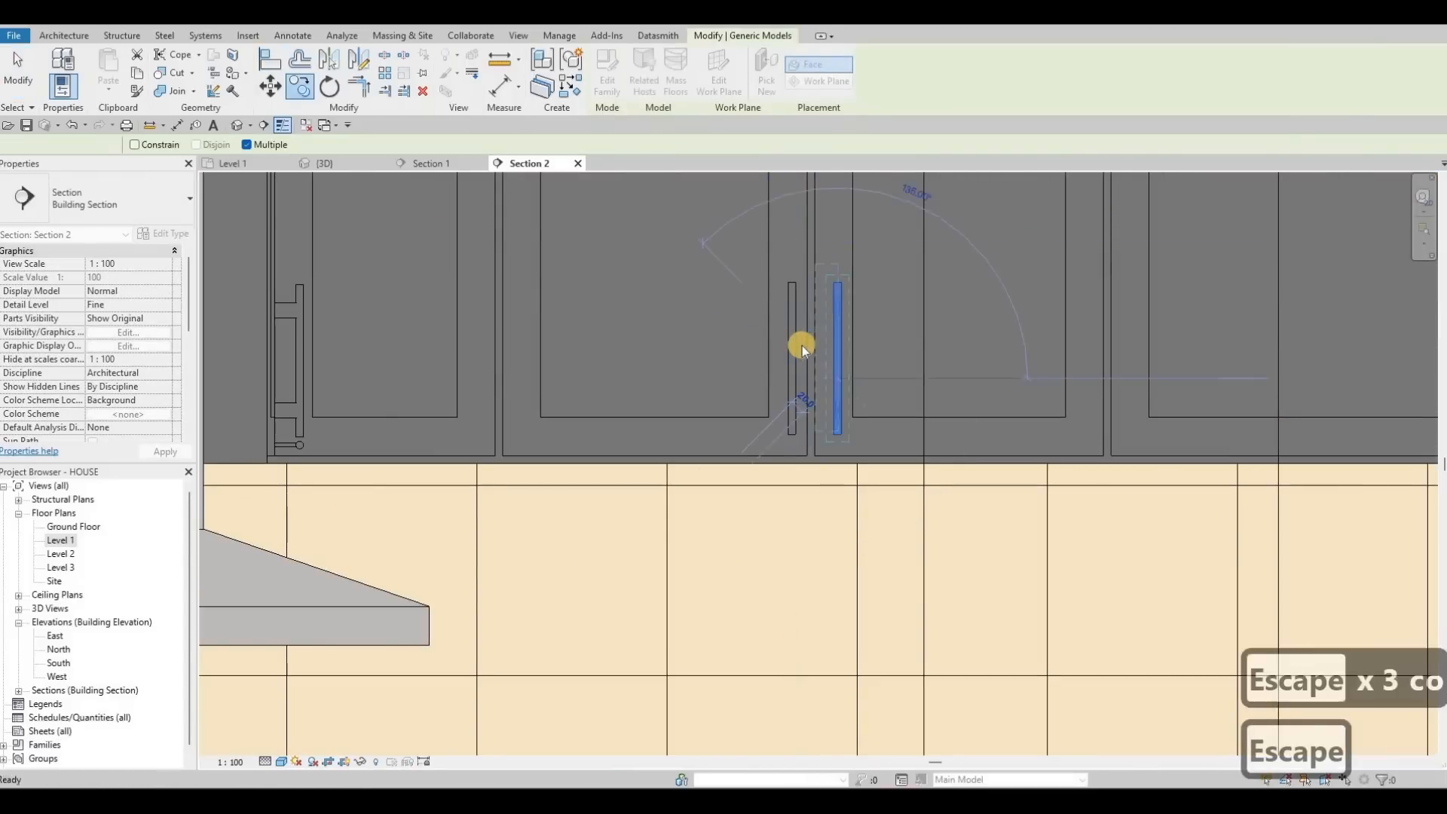
scroll(811, 358, "down", 2)
scroll(799, 355, "down", 2)
Step: Align (AL) the upper handle's centre to the lower handle's centre
key("a")
key("l")
middle_click_drag(776, 482, 723, 480)
left_click(766, 494)
scroll(712, 260, "up", 2)
left_click(638, 320)
scroll(643, 319, "down", 2)
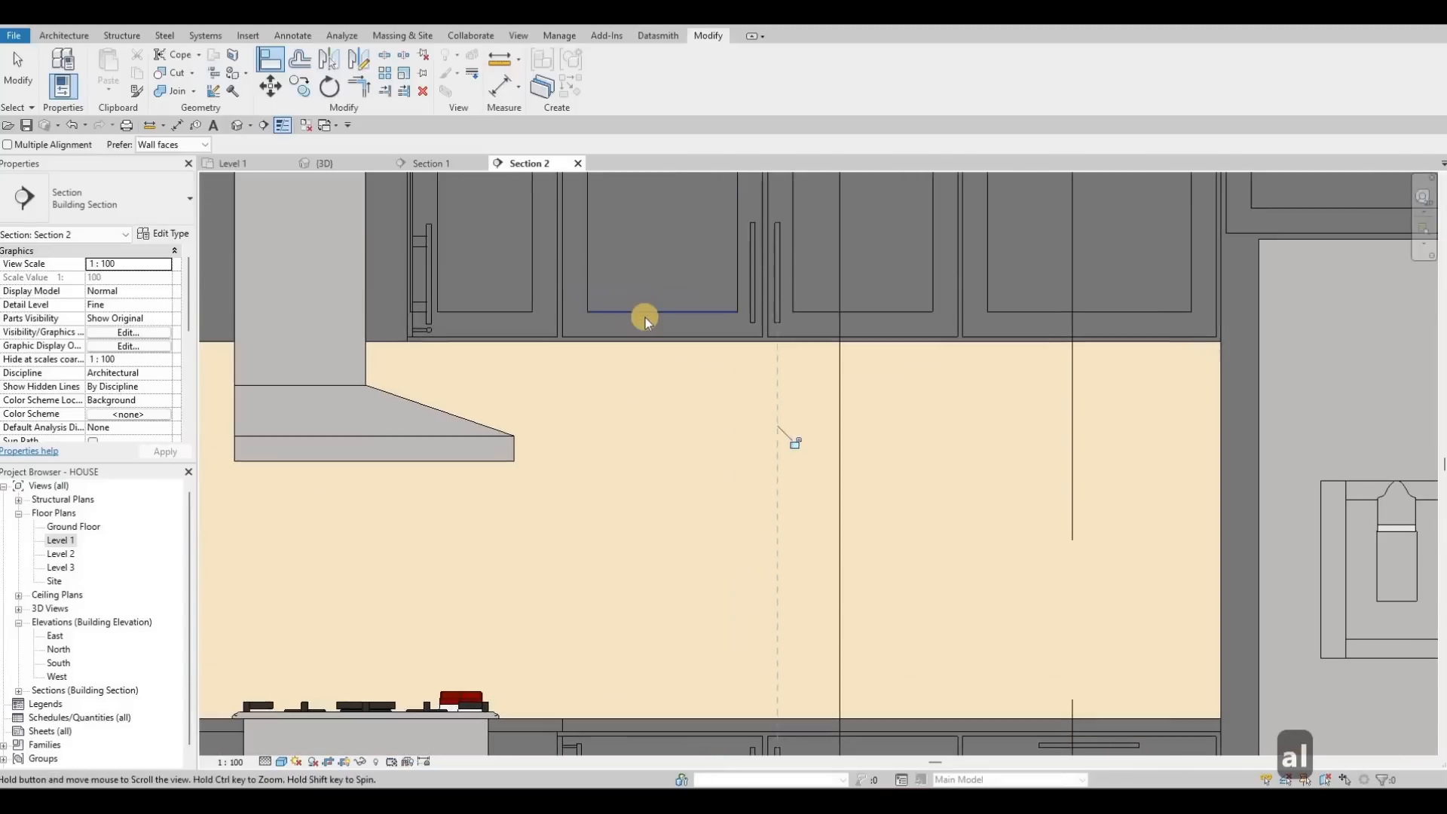
key("Escape")
key("Escape")
Step: Pick the handle edge as an Align reference, using Tab to reach its centre line
key("a")
key("l")
scroll(349, 351, "up", 3)
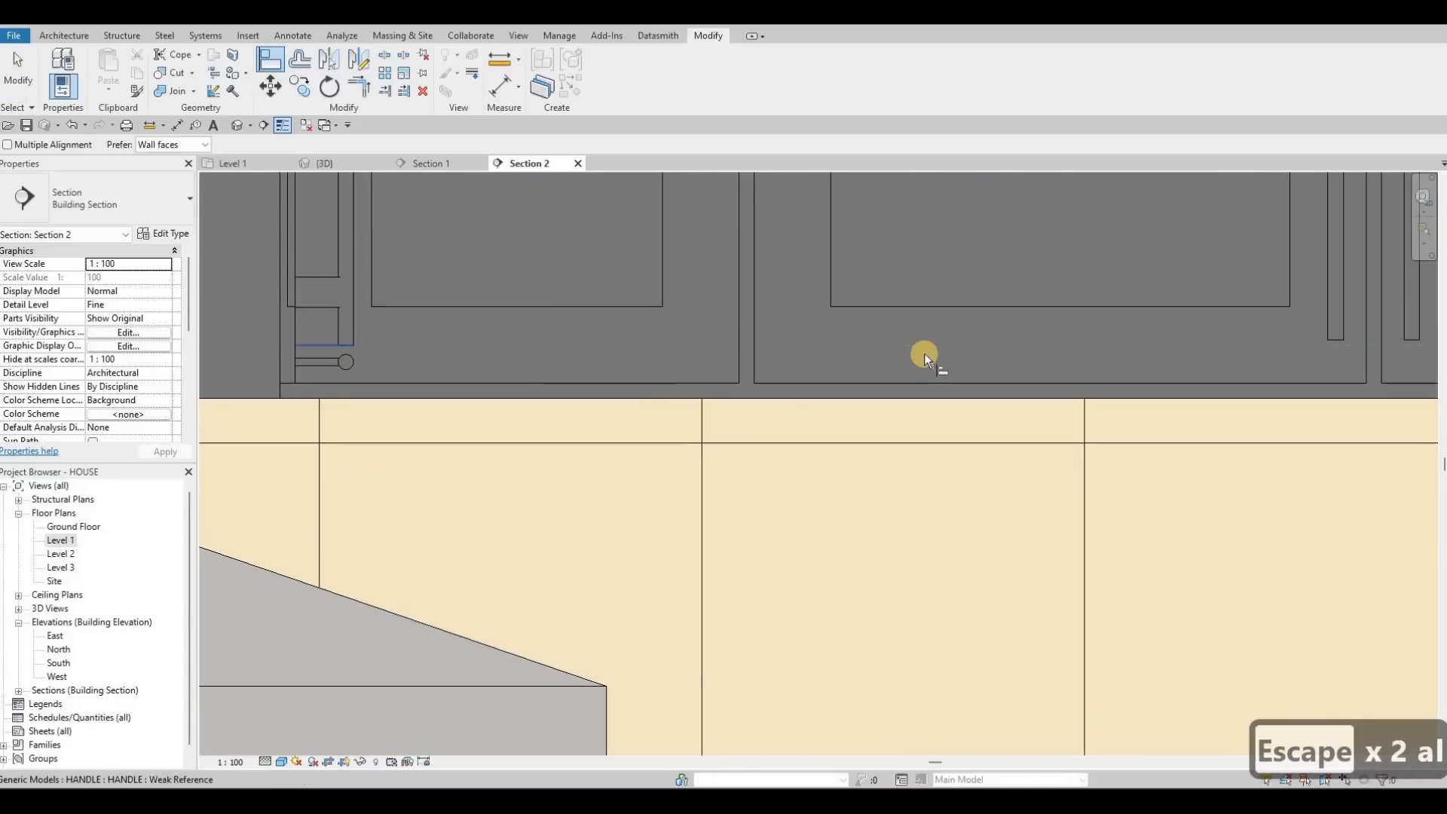
scroll(925, 353, "down", 2)
scroll(921, 353, "up", 3)
left_click(922, 354)
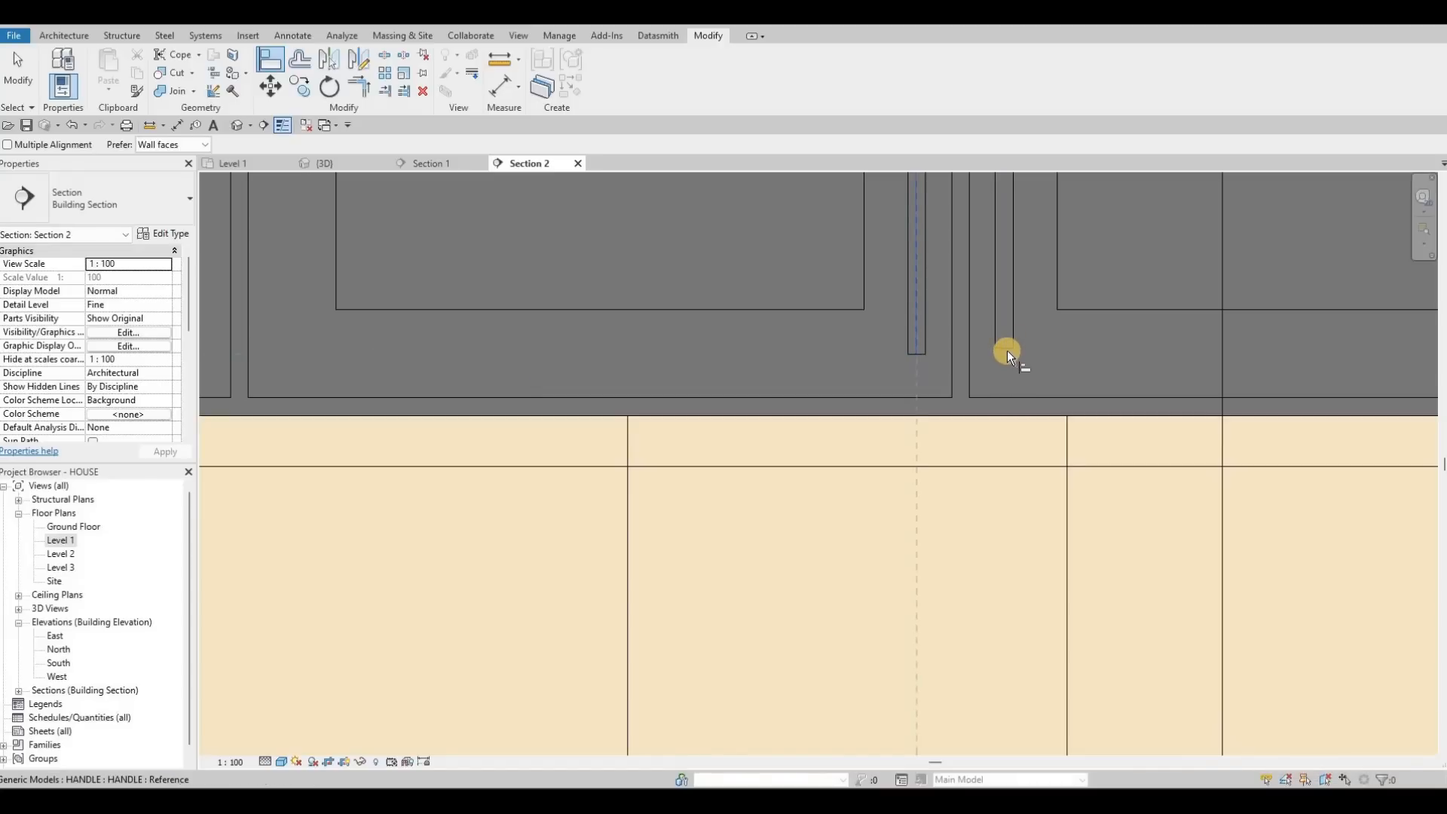
scroll(1011, 349, "up", 2)
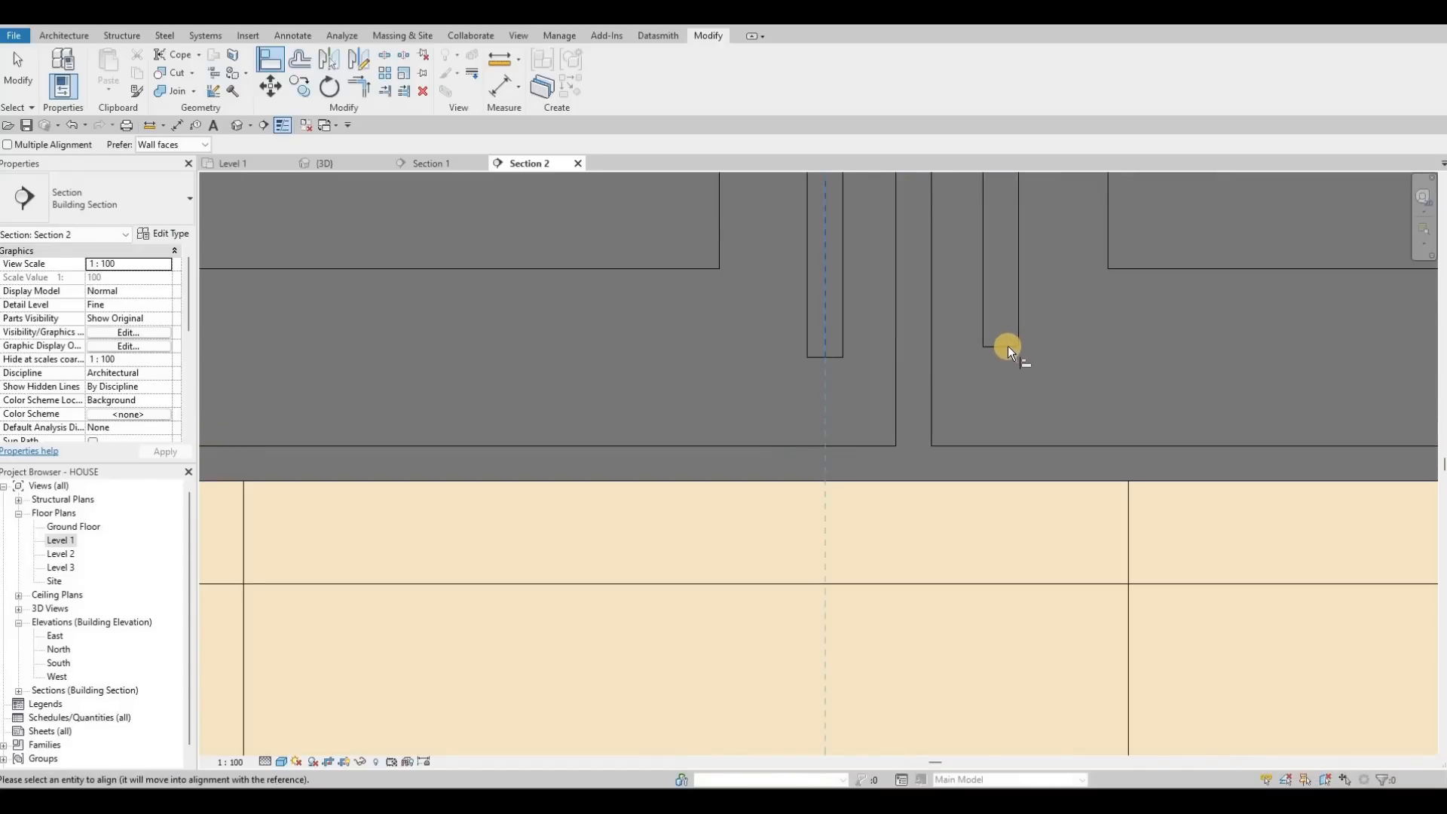
key("Tab")
key("Tab")
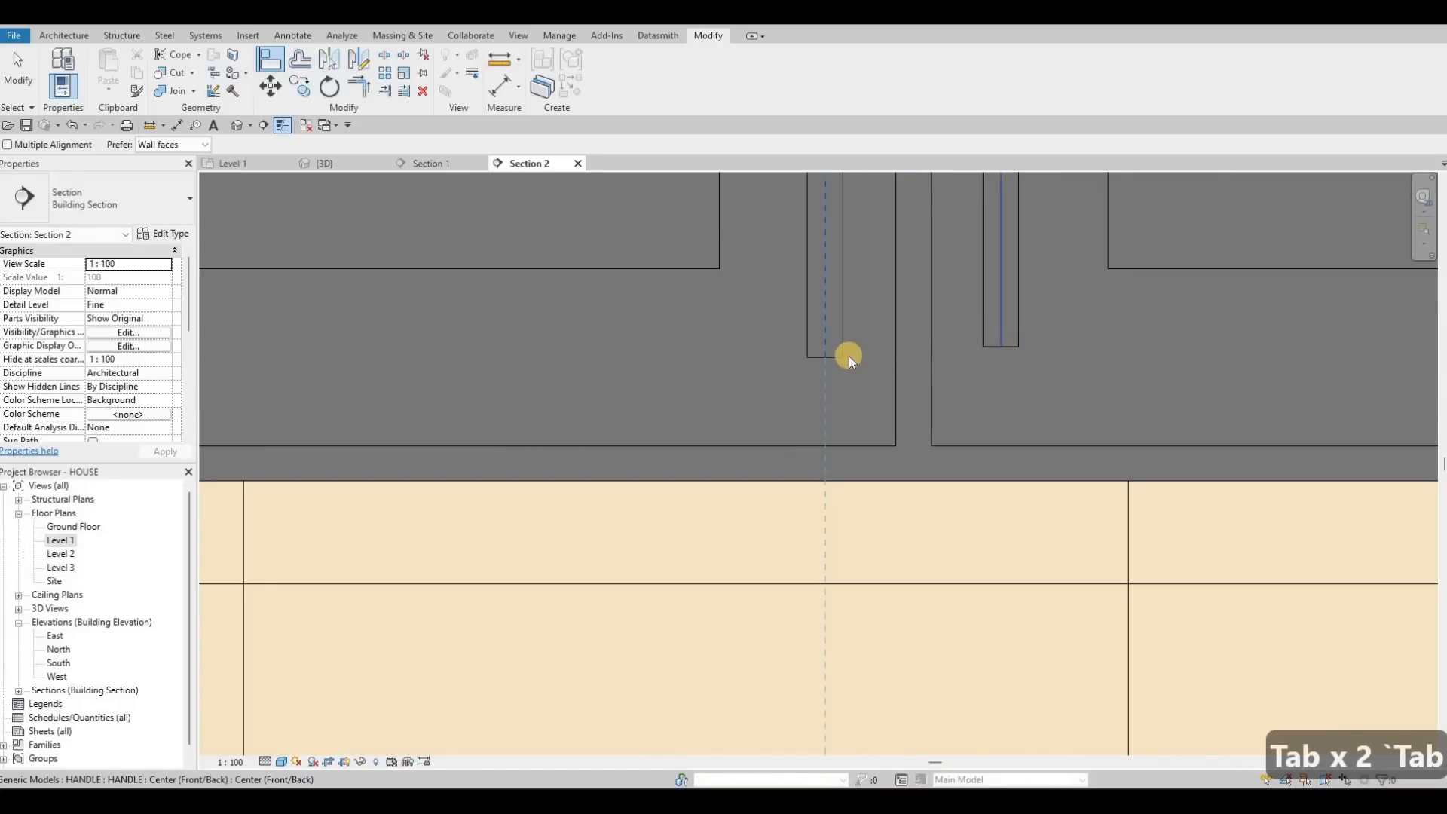
key("Escape")
key("Escape")
Step: Align the right handle's bottom edge level with the left handle's
key("a")
key("l")
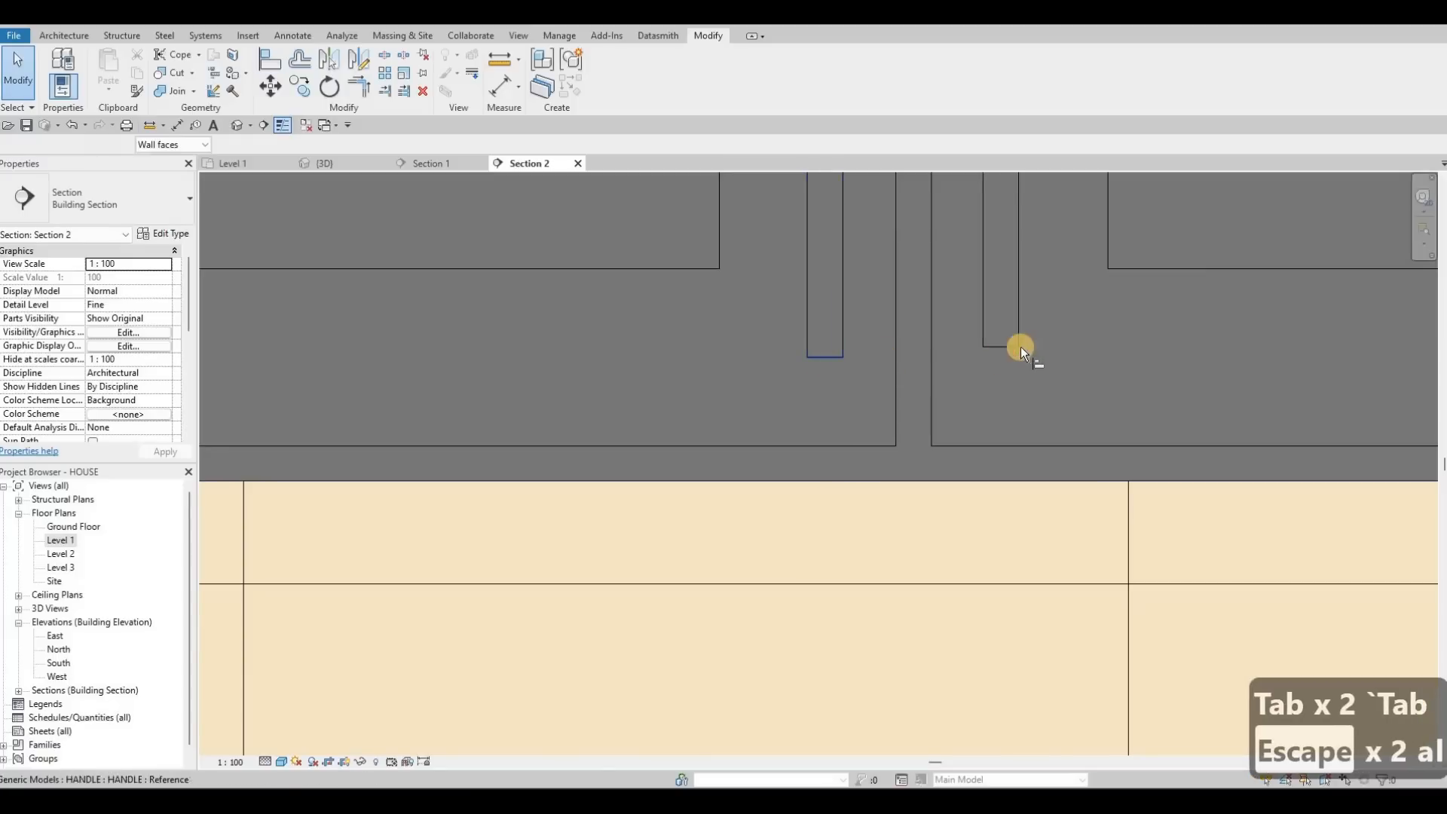
left_click(1015, 343)
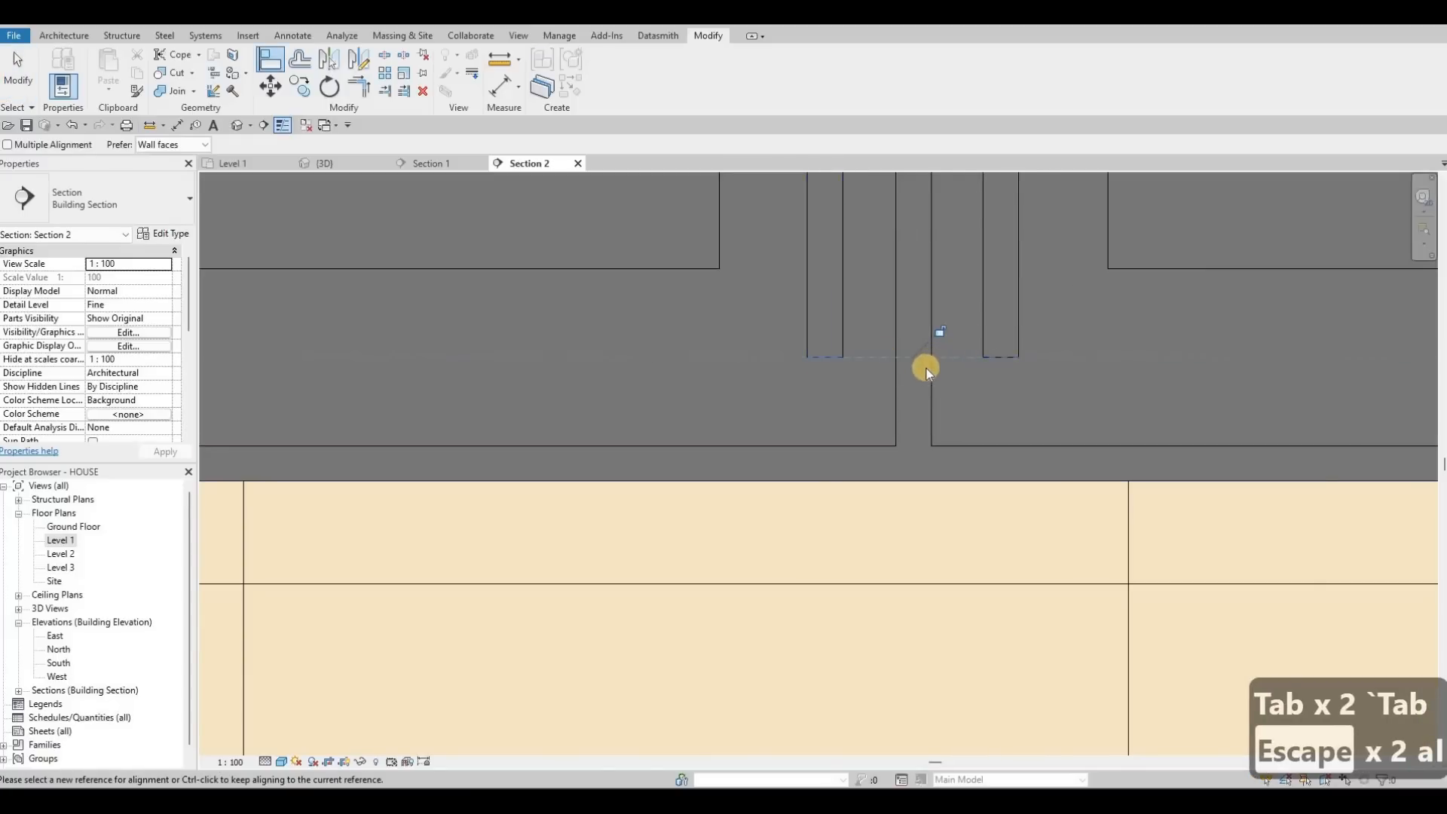
key("Escape")
key("Escape")
key("Escape")
scroll(861, 368, "down", 5)
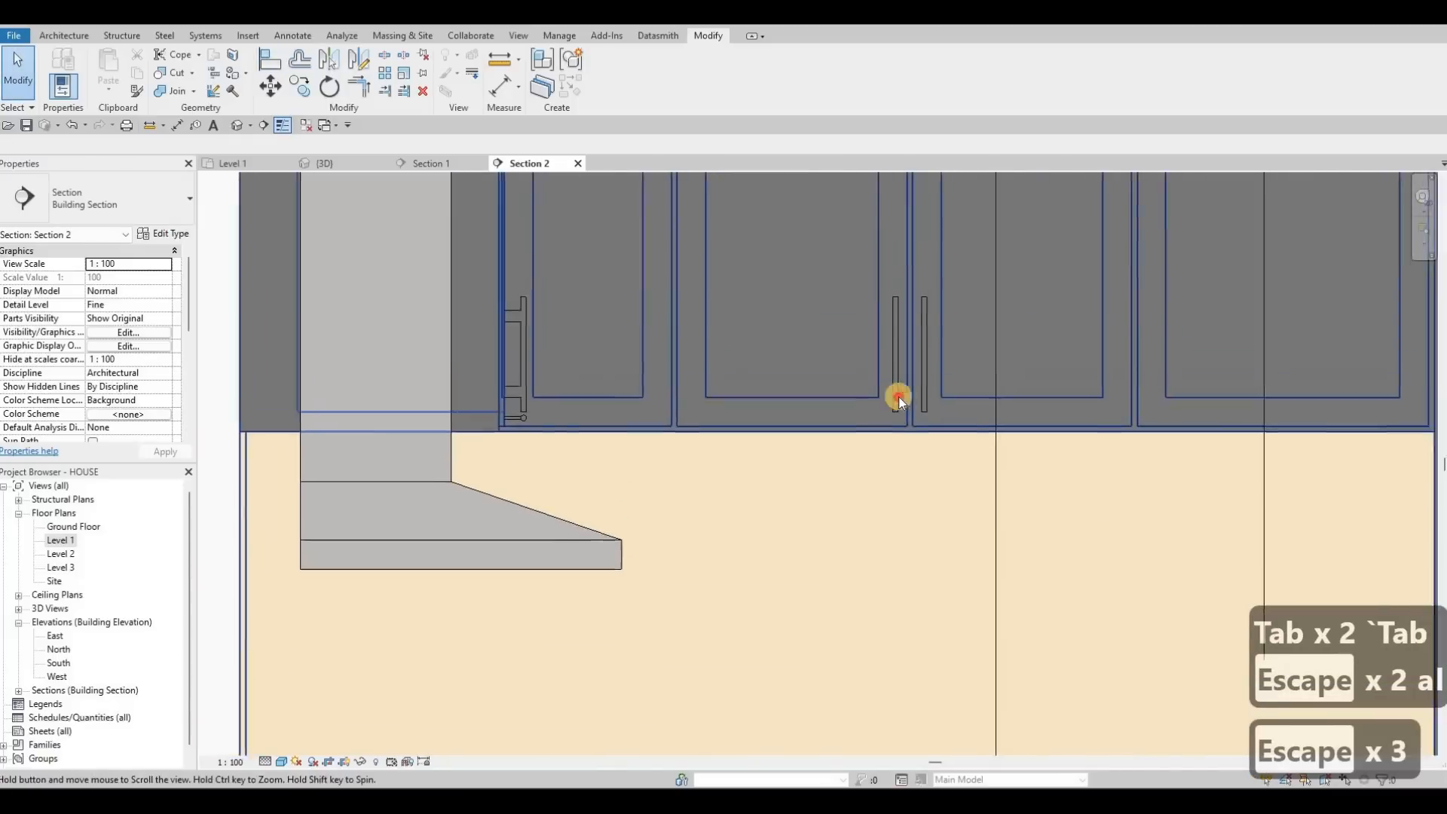
scroll(898, 396, "down", 1)
key("Escape")
key("Escape")
Step: Copy (CO) the upper cabinet handle onto the next upper door
left_click(893, 386)
key("Escape")
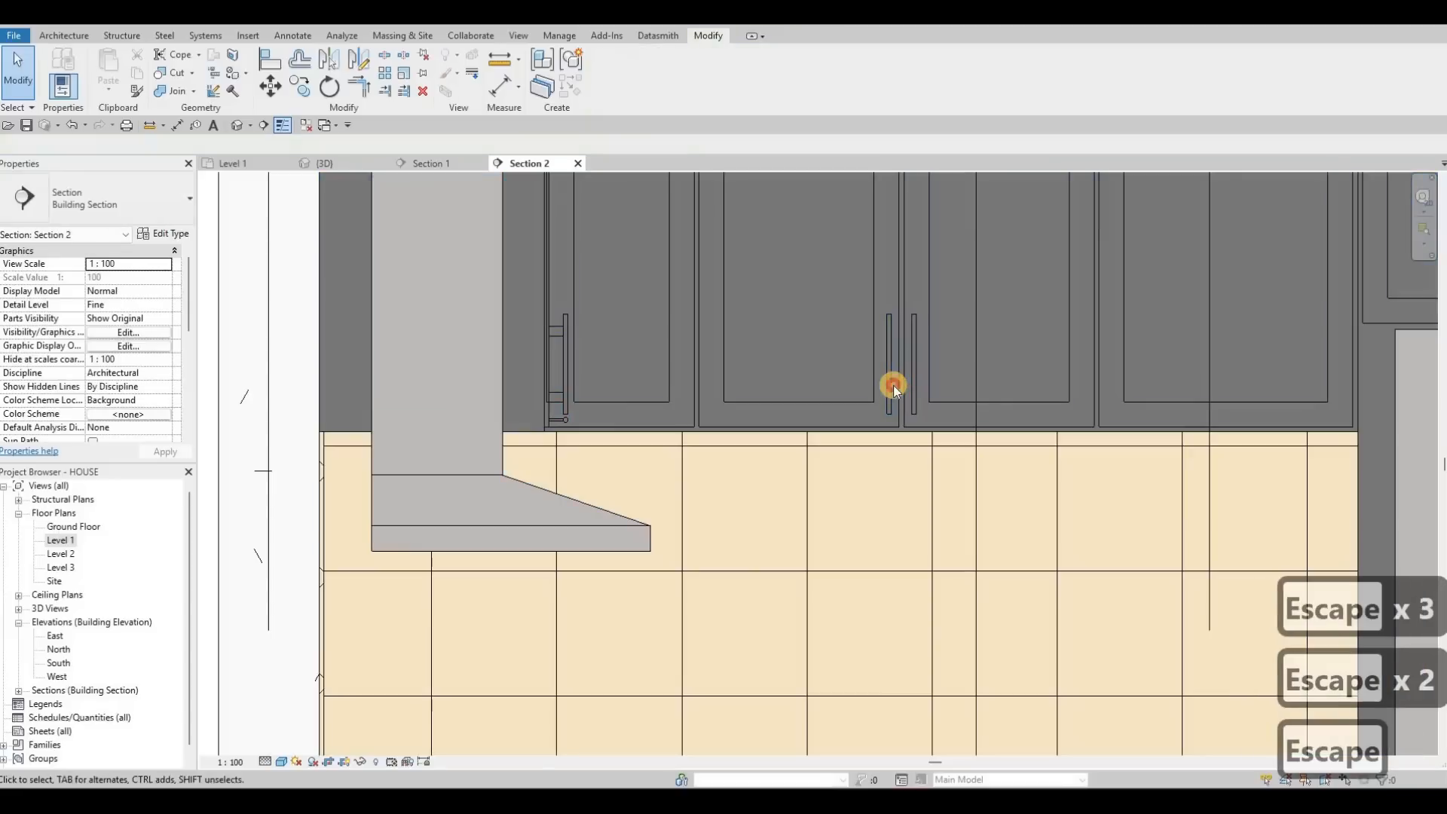
left_click(893, 386)
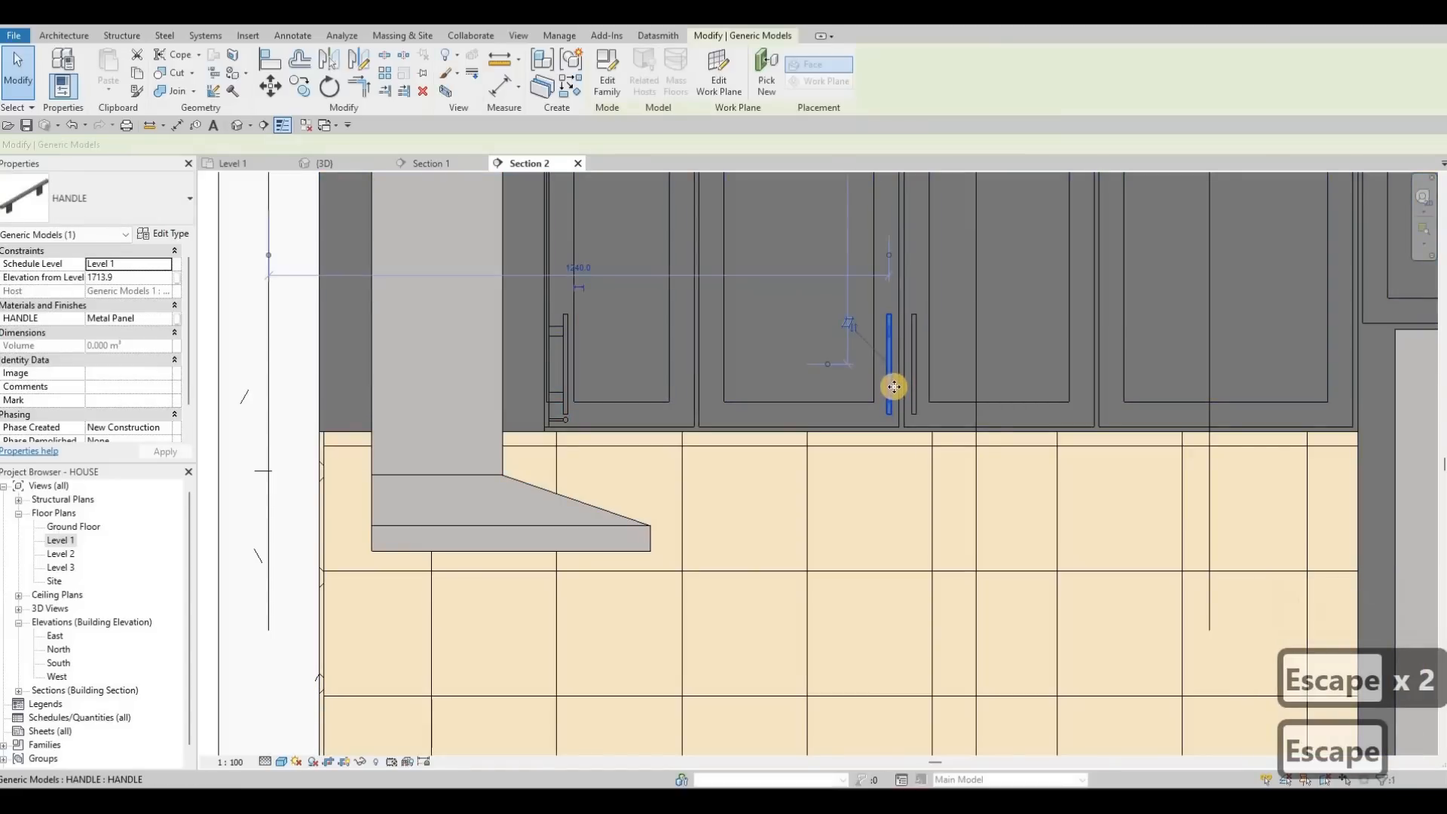
key("c")
key("o")
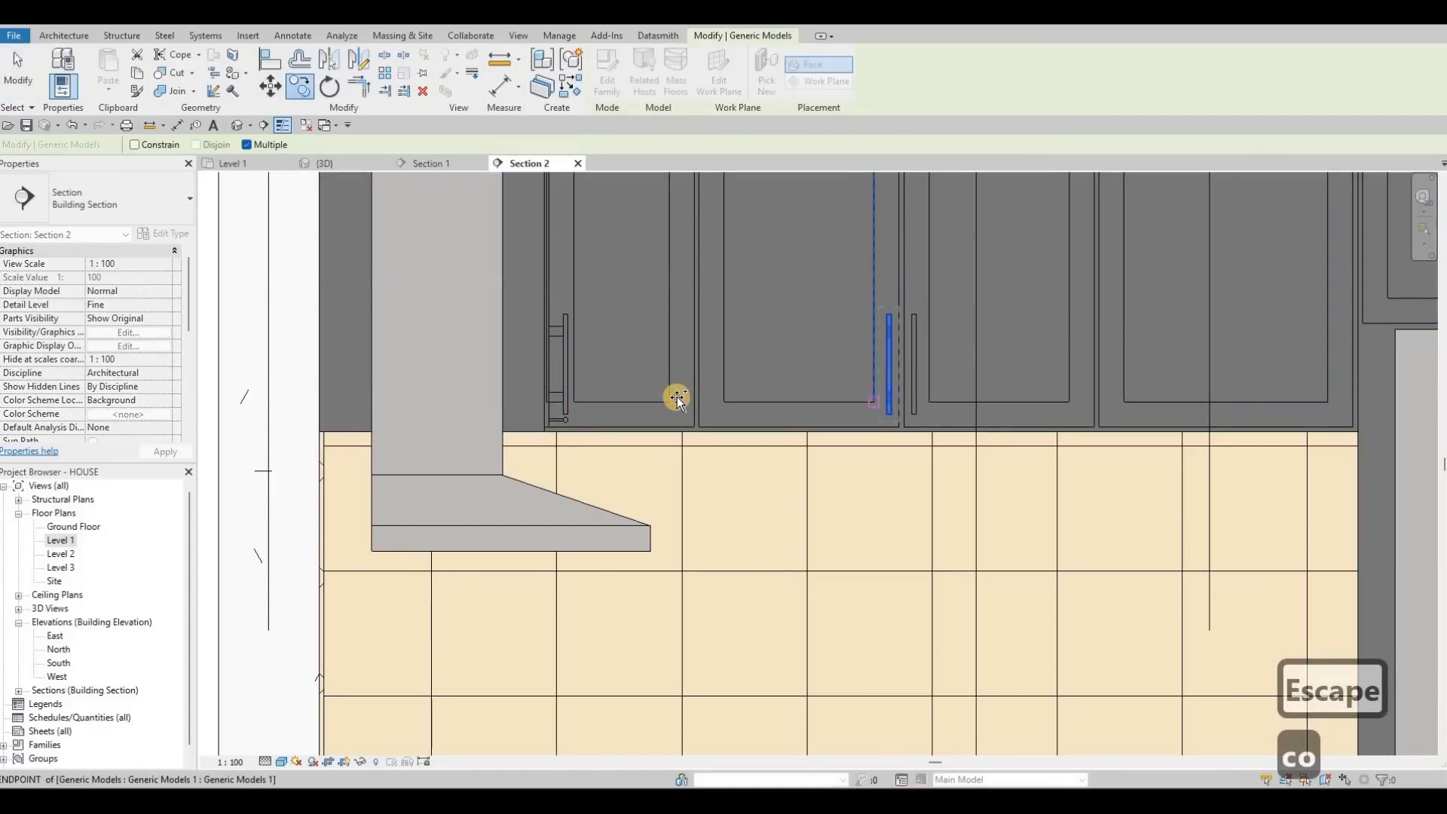
left_click(680, 400)
left_click(920, 381)
key("Escape")
key("Escape")
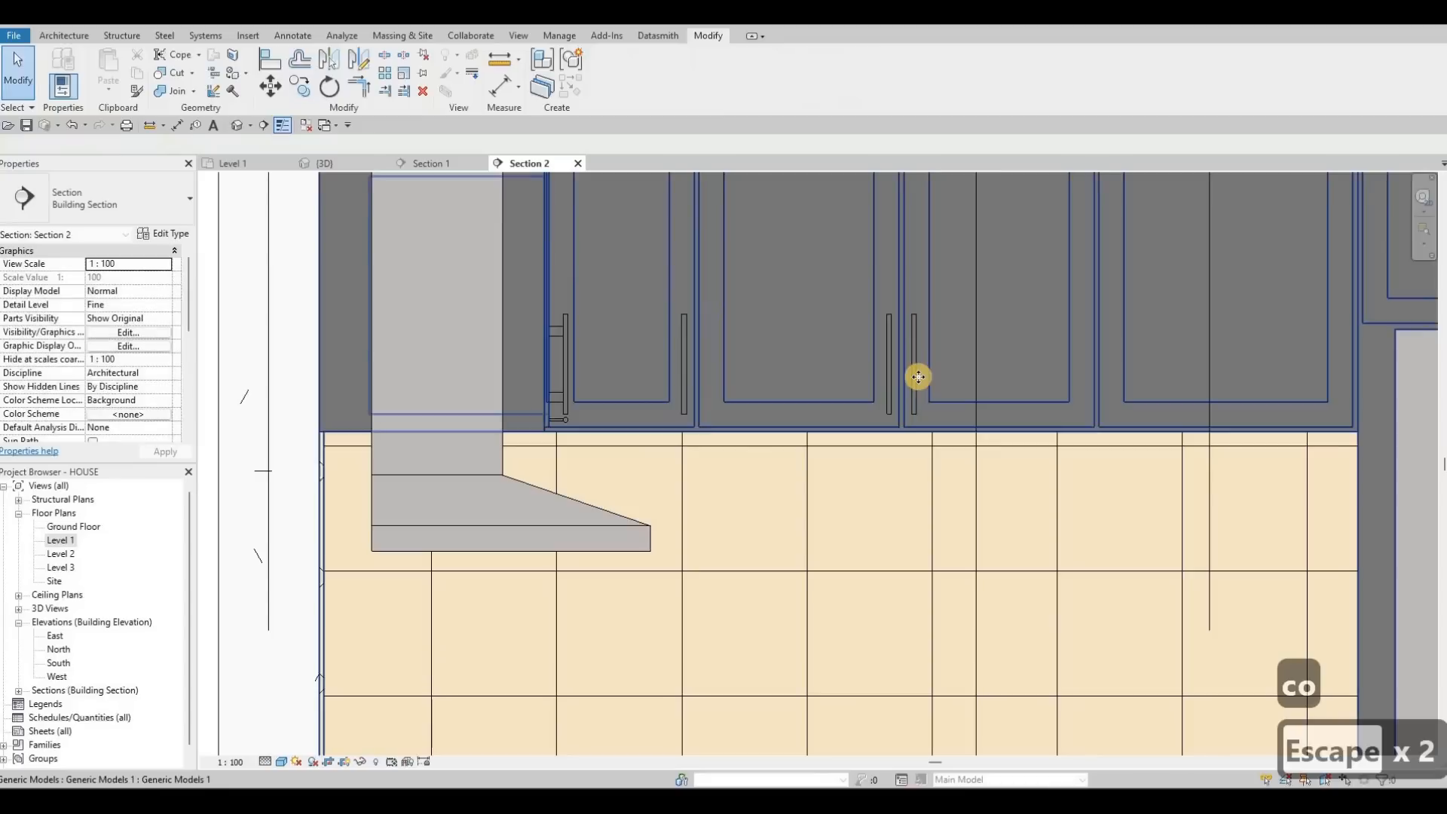
Step: Copy the newly placed handle onto the neighbouring upper door
left_click(916, 381)
key("c")
key("o")
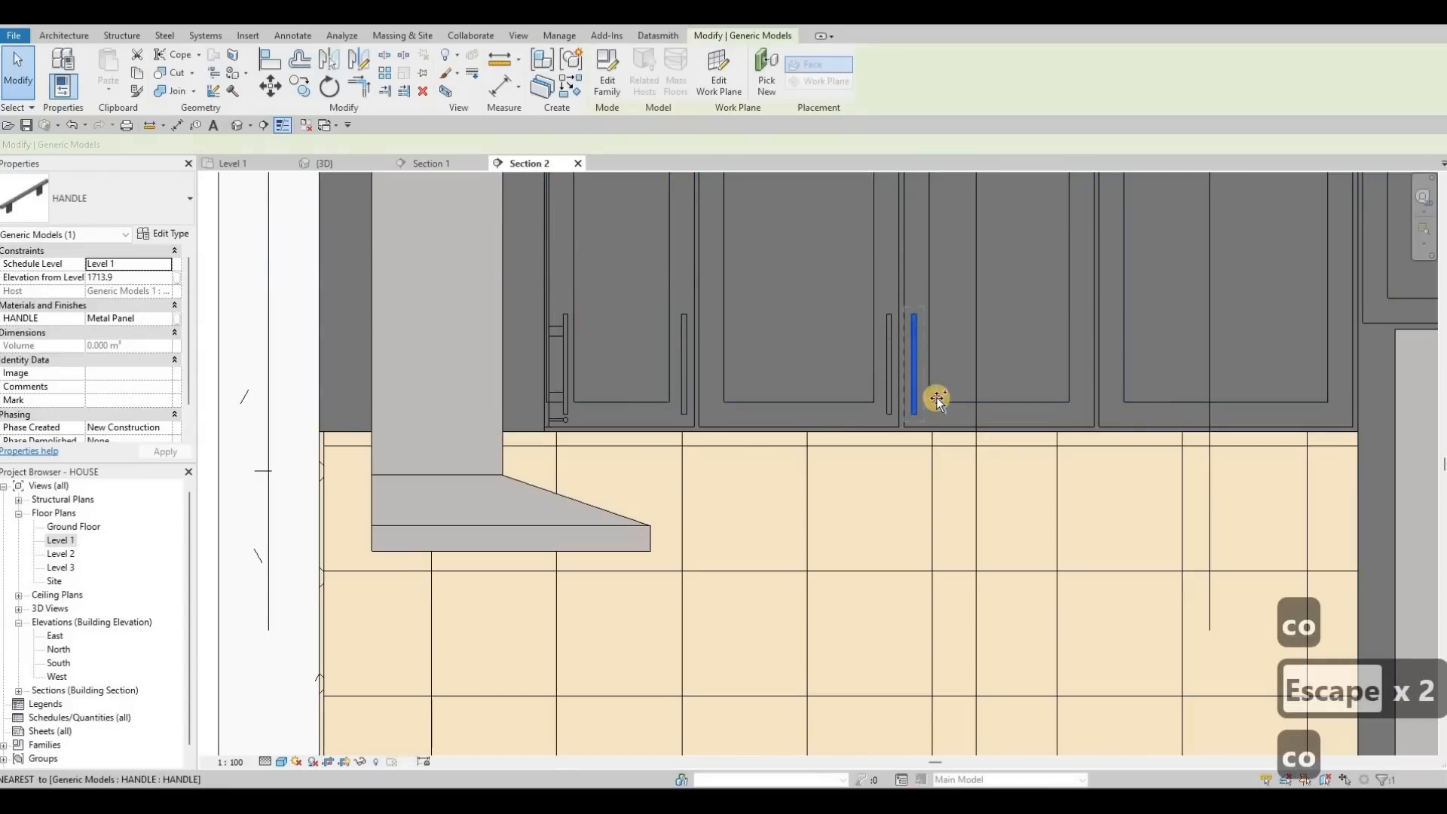
left_click(1015, 401)
scroll(897, 444, "down", 2)
key("Escape")
key("Escape")
scroll(992, 378, "down", 3)
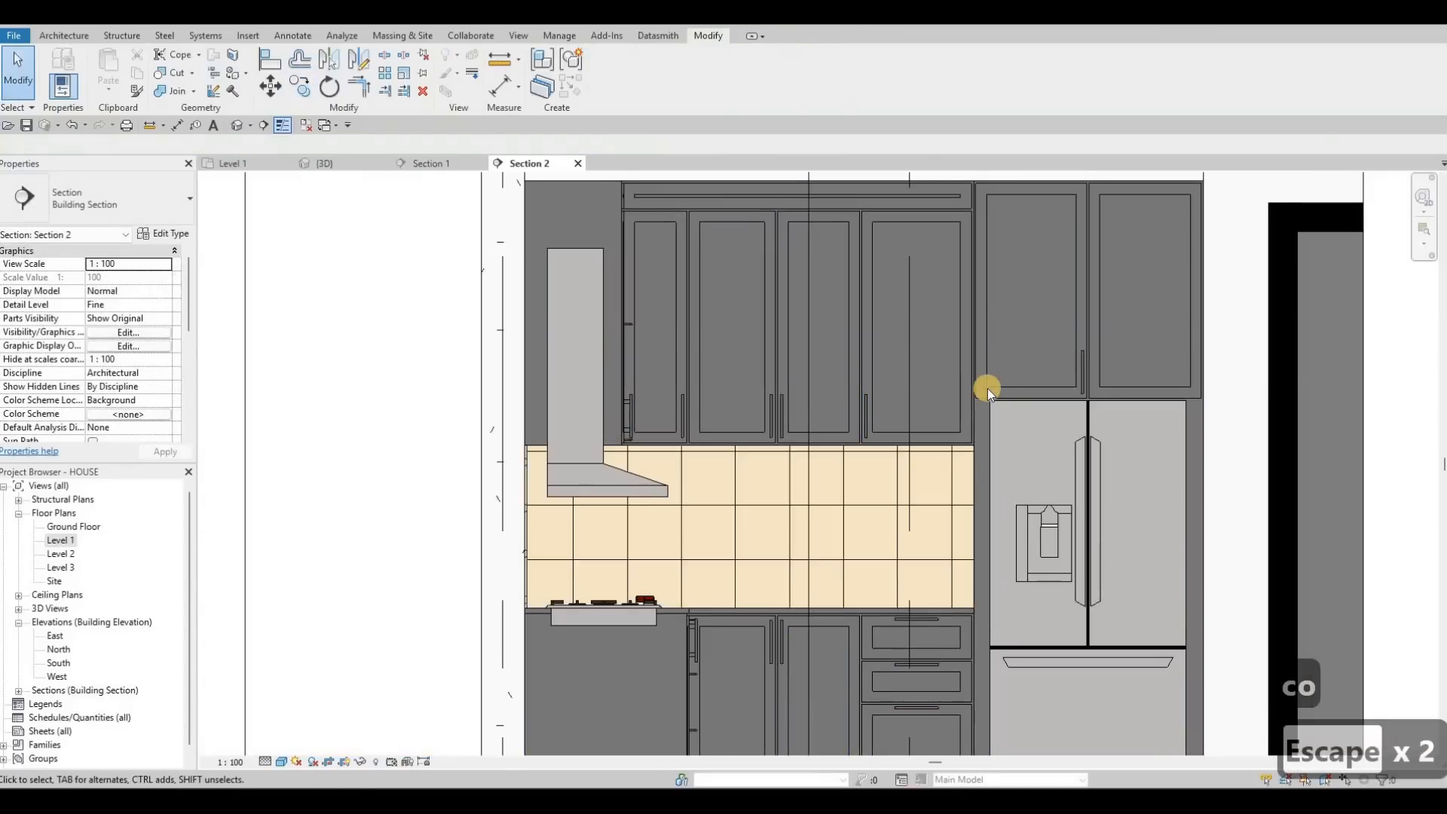
scroll(978, 400, "up", 5)
scroll(898, 412, "down", 1)
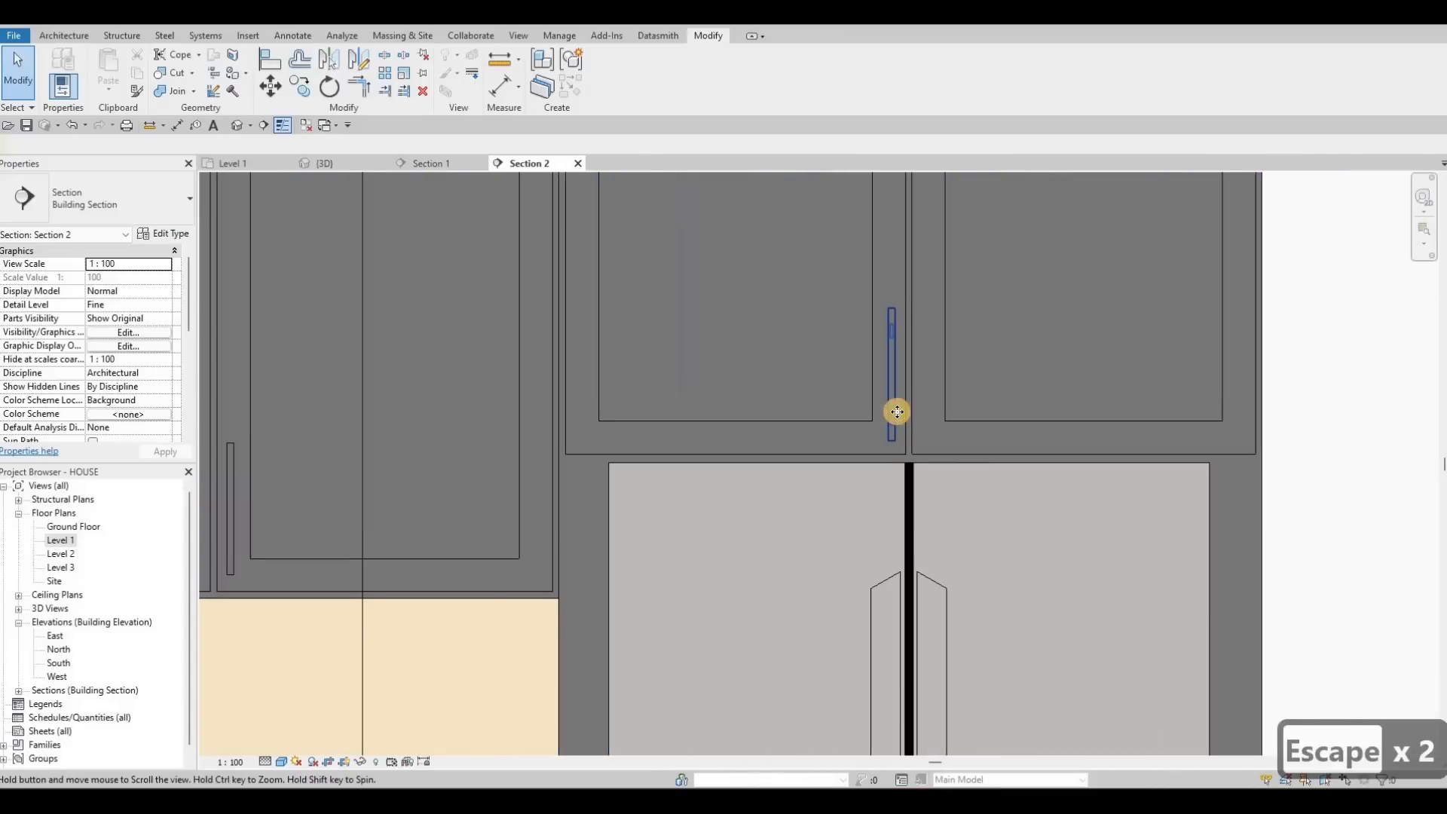
Step: Duplicate the handle above the fridge onto the other fridge-top door
key("Escape")
left_click(901, 431)
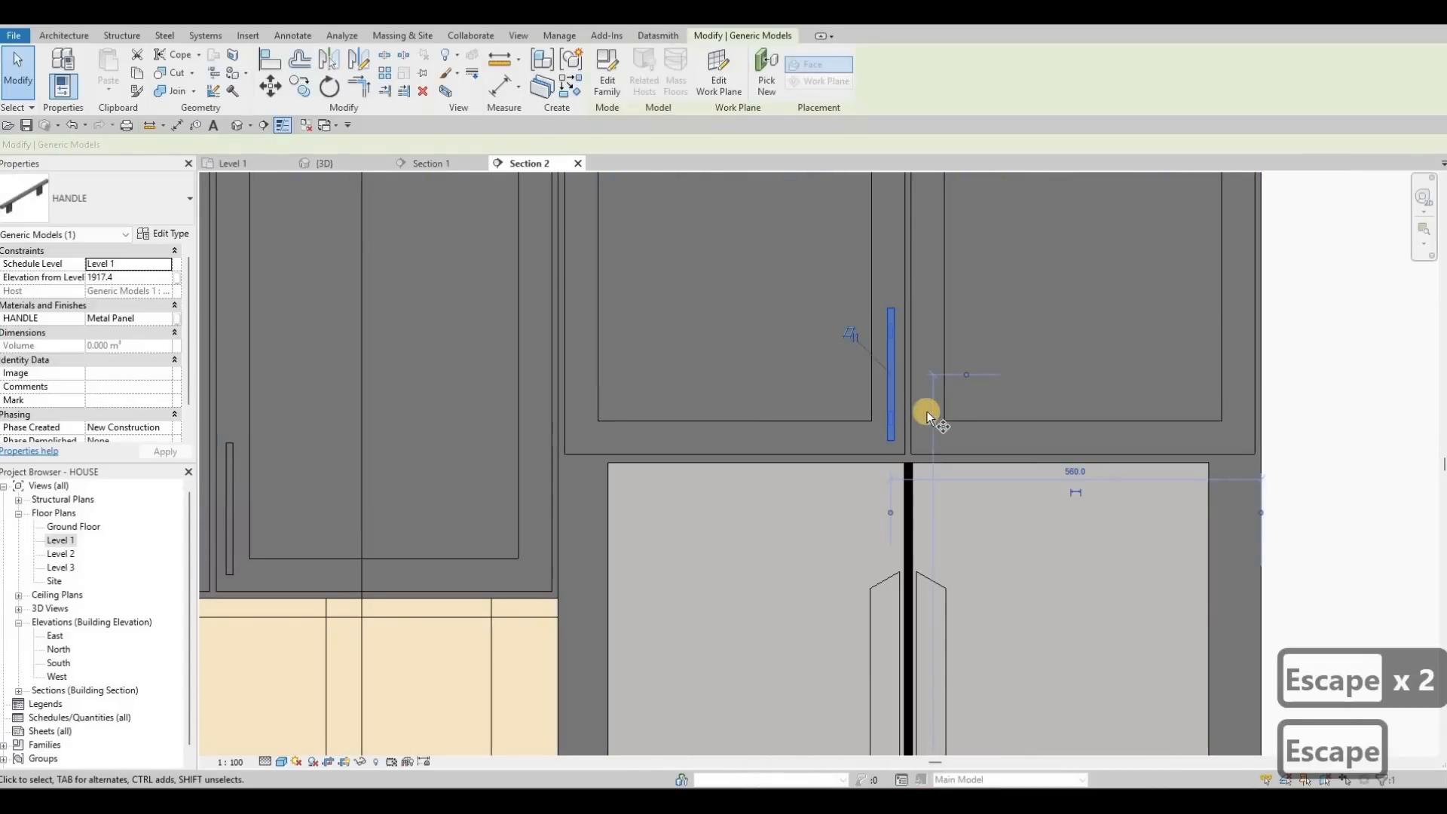
scroll(926, 410, "up", 2)
key("c")
key("o")
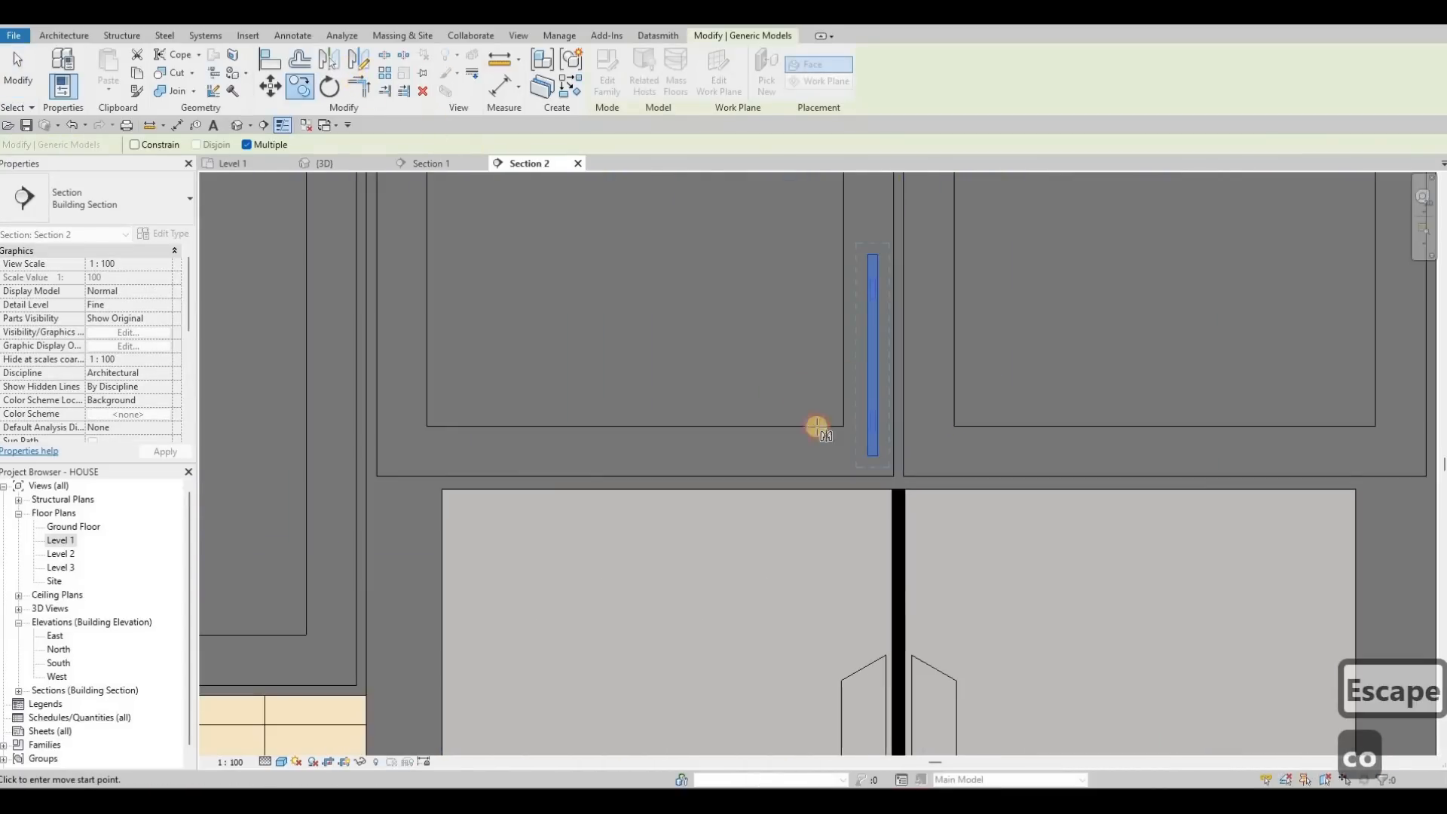
scroll(920, 490, "up", 5)
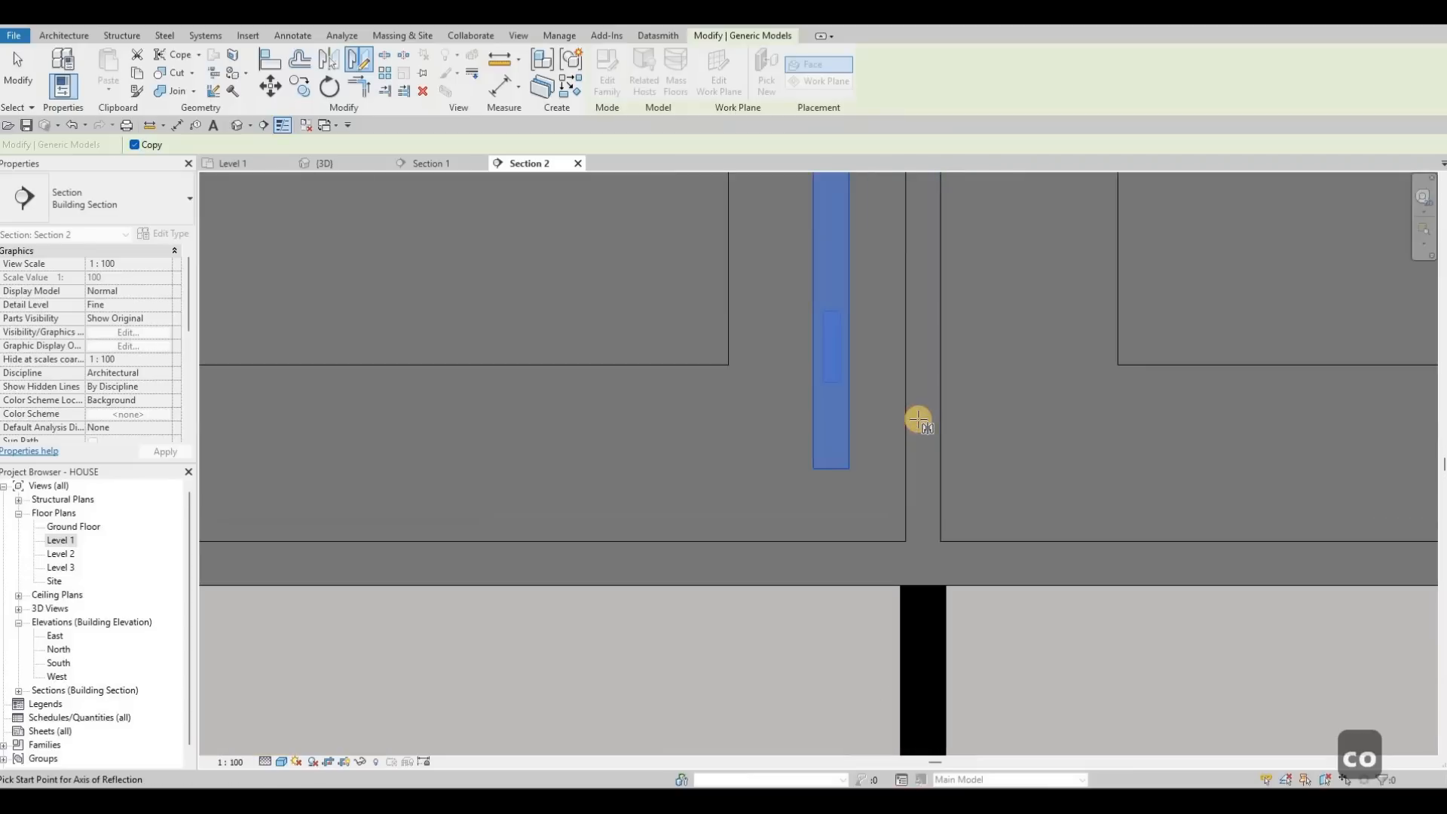
left_click(957, 429)
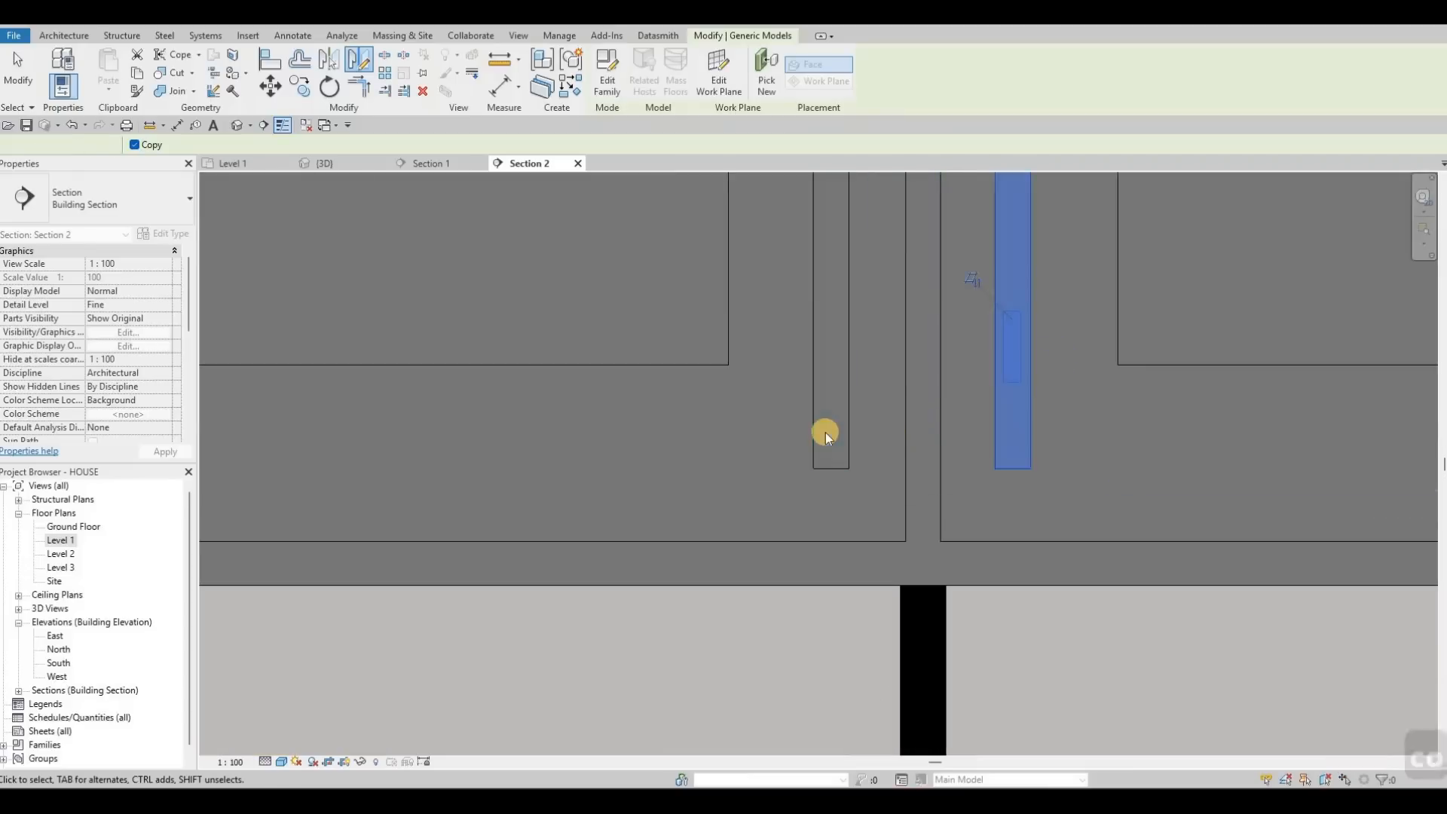
scroll(827, 435, "down", 5)
key("Escape")
key("Escape")
scroll(834, 400, "down", 6)
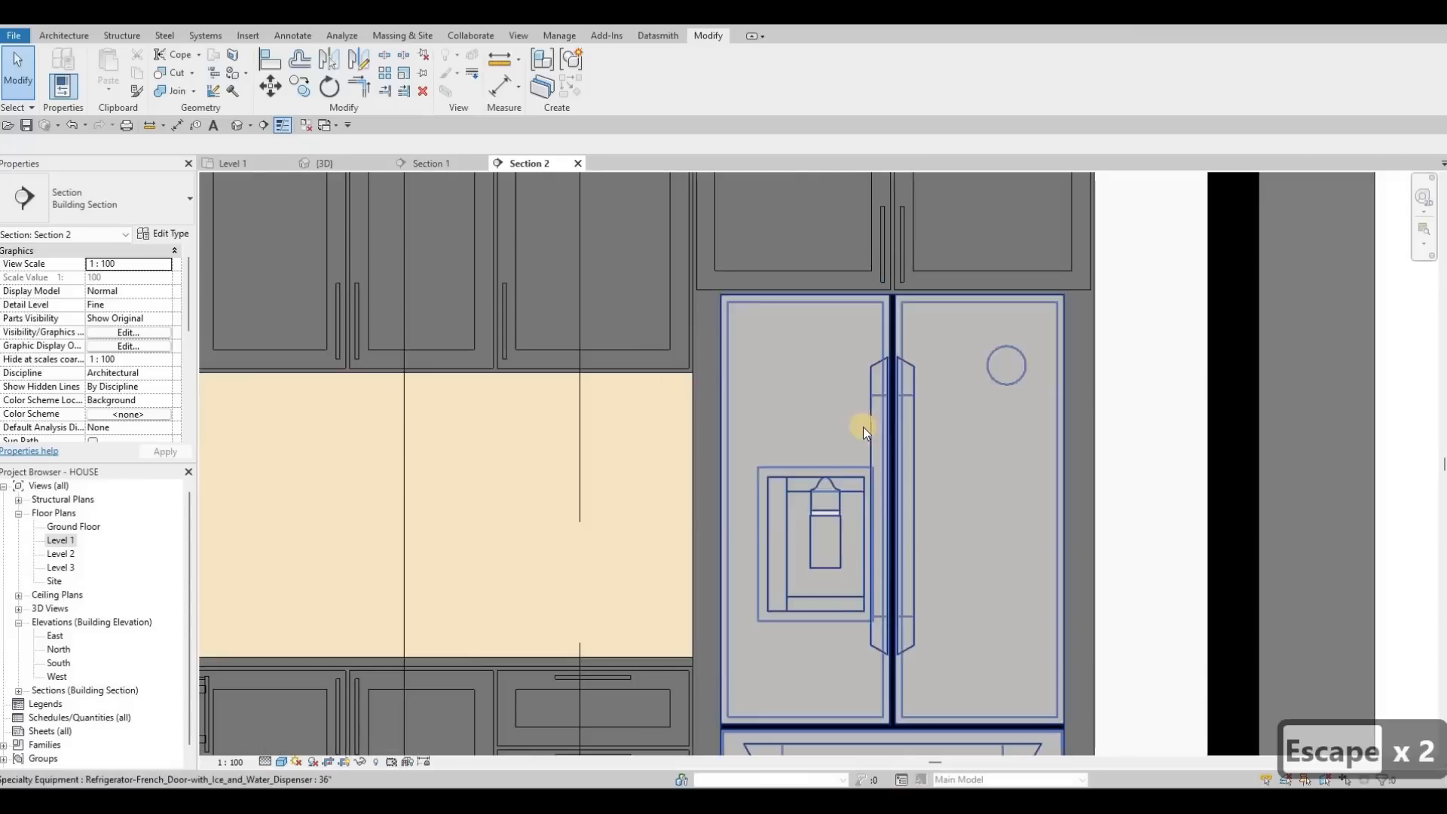
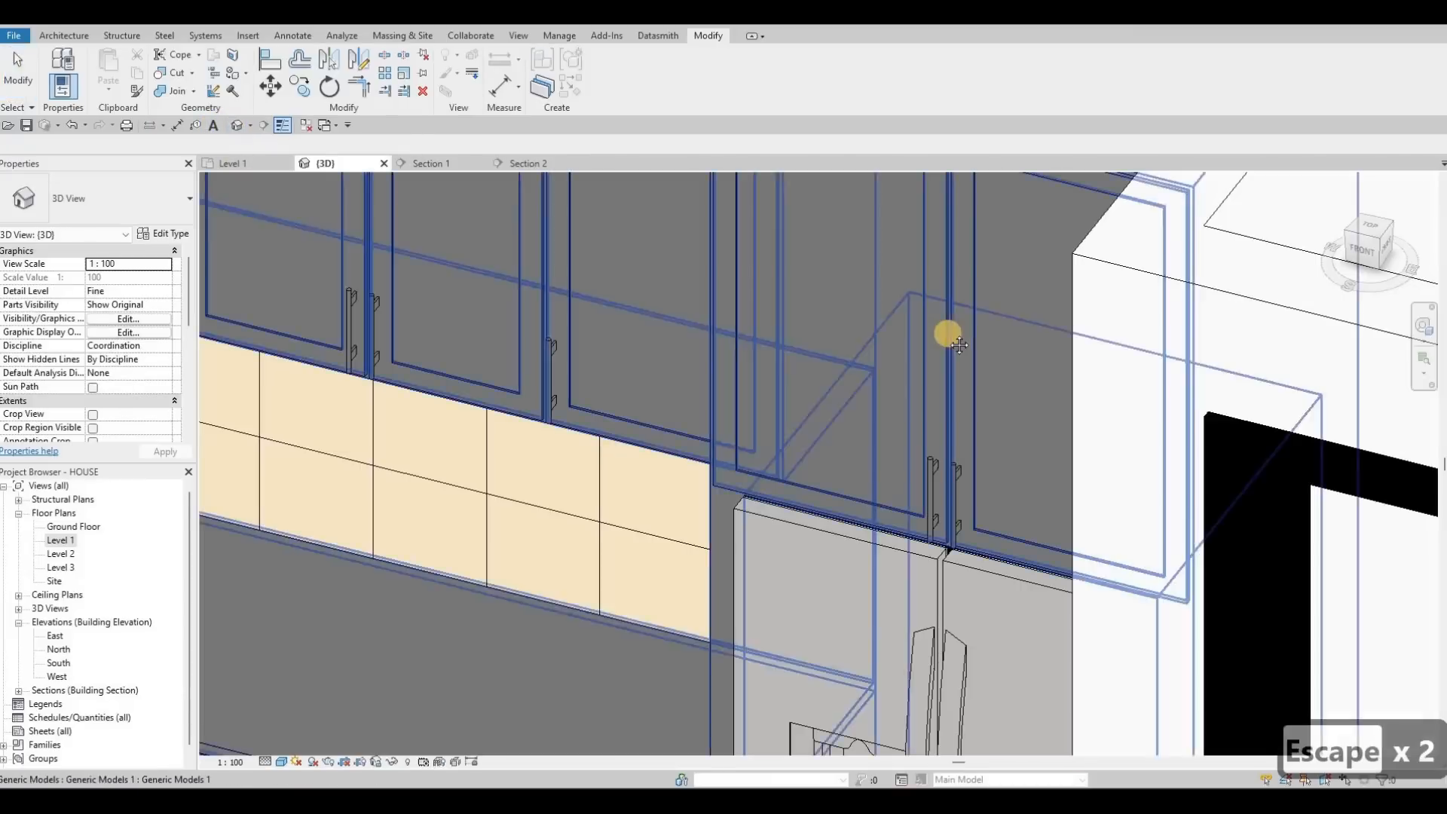
Step: Orbit the 3D kitchen model around the island and sink to look down on the cabinets
scroll(899, 410, "down", 5)
middle_click_drag(897, 411, 846, 391, "shift")
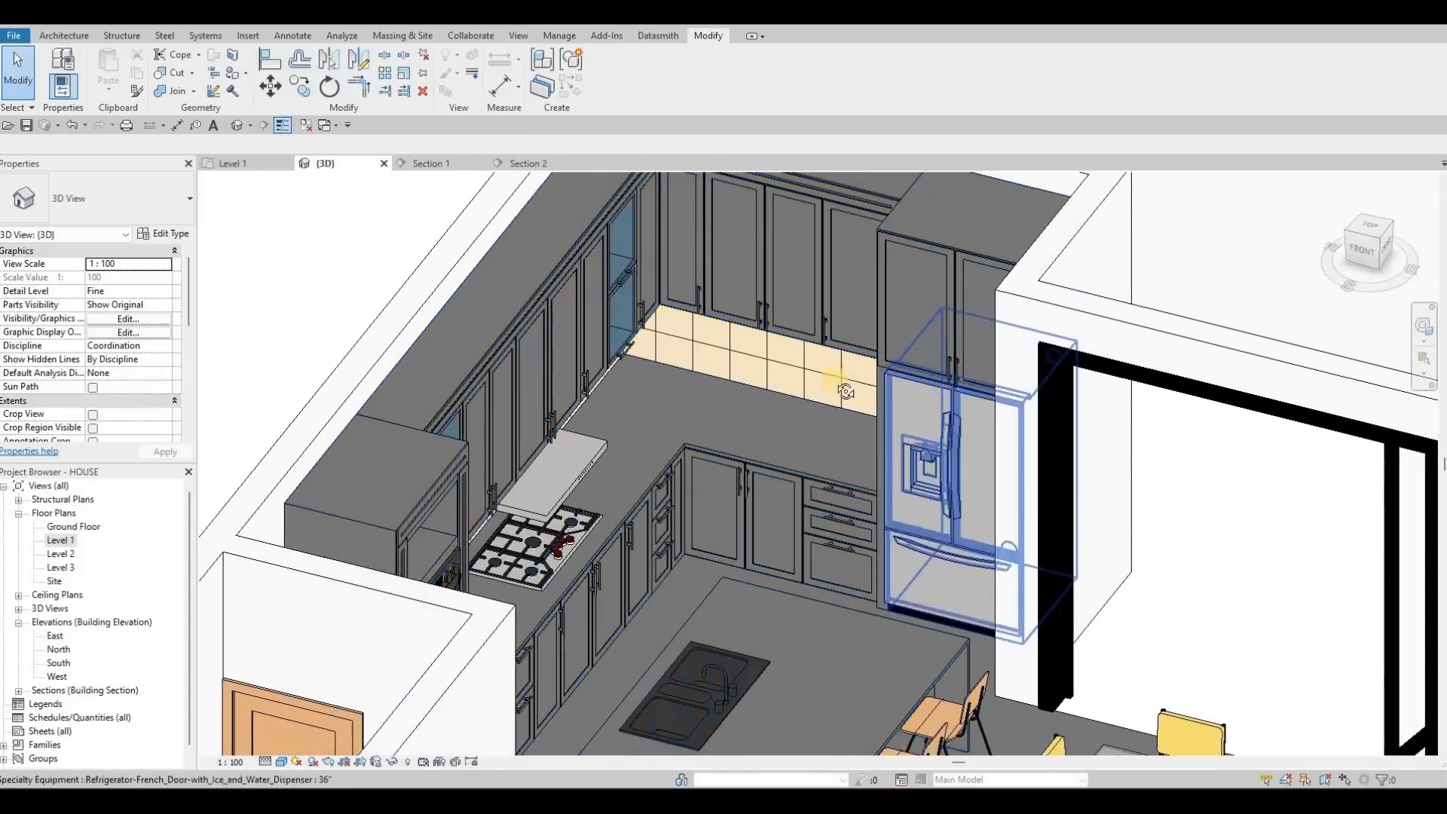
middle_click_drag(728, 365, 691, 351, "shift")
middle_click_drag(522, 222, 449, 167, "shift")
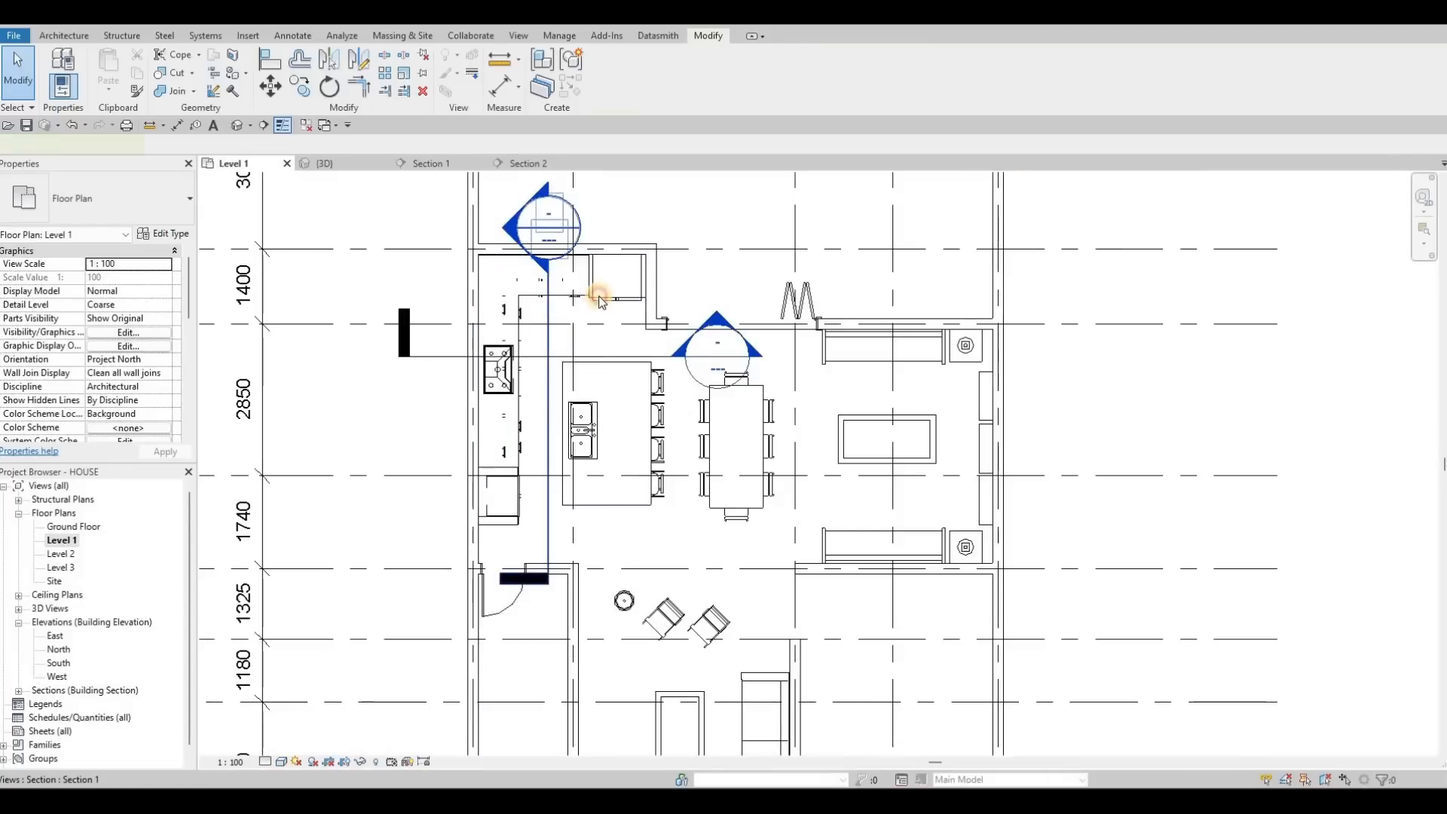
Step: Open the Section 1 view from its marker in the Level 1 plan
left_click(600, 300)
key("Escape")
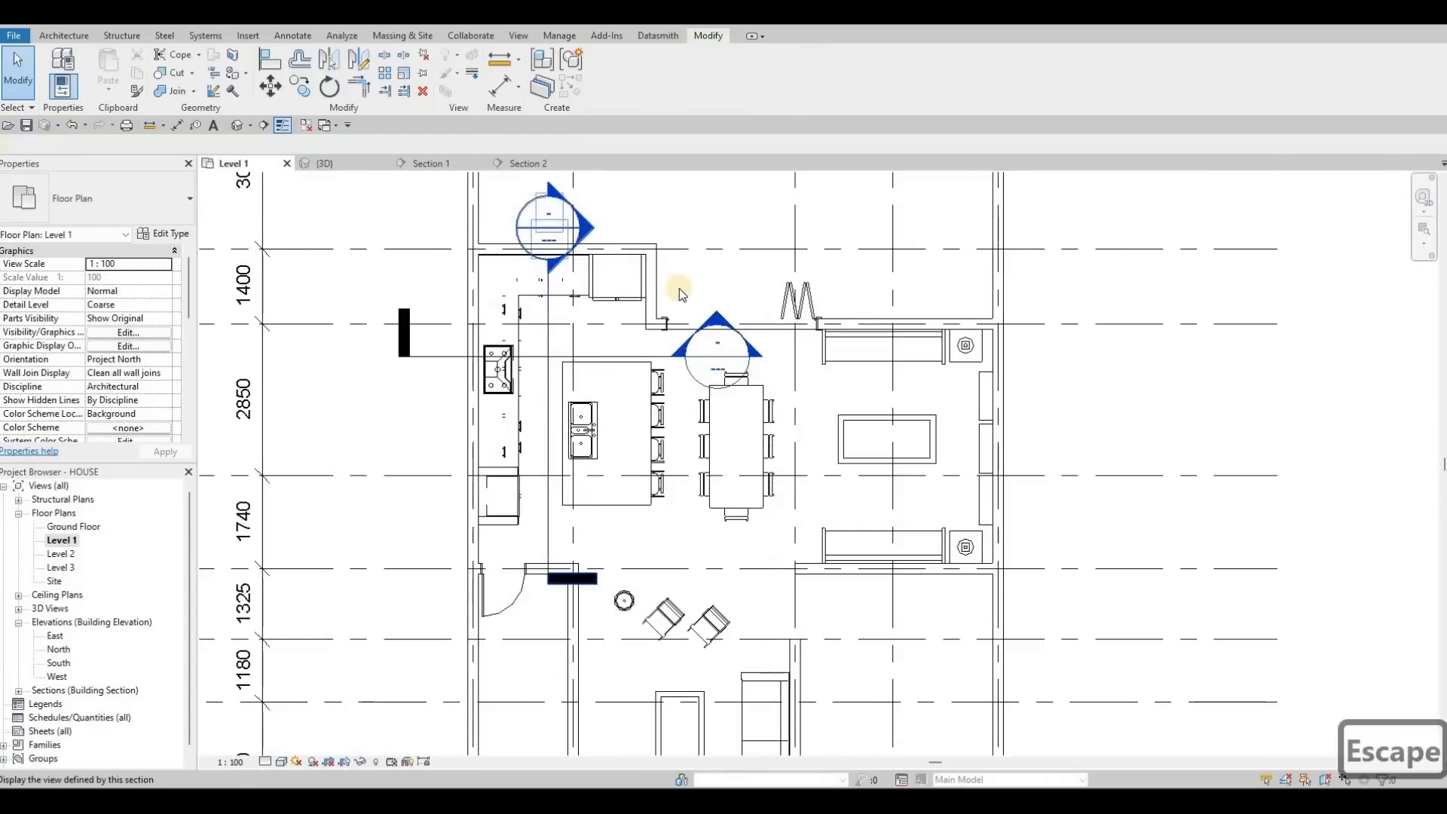
double_click(658, 296)
scroll(662, 379, "down", 5)
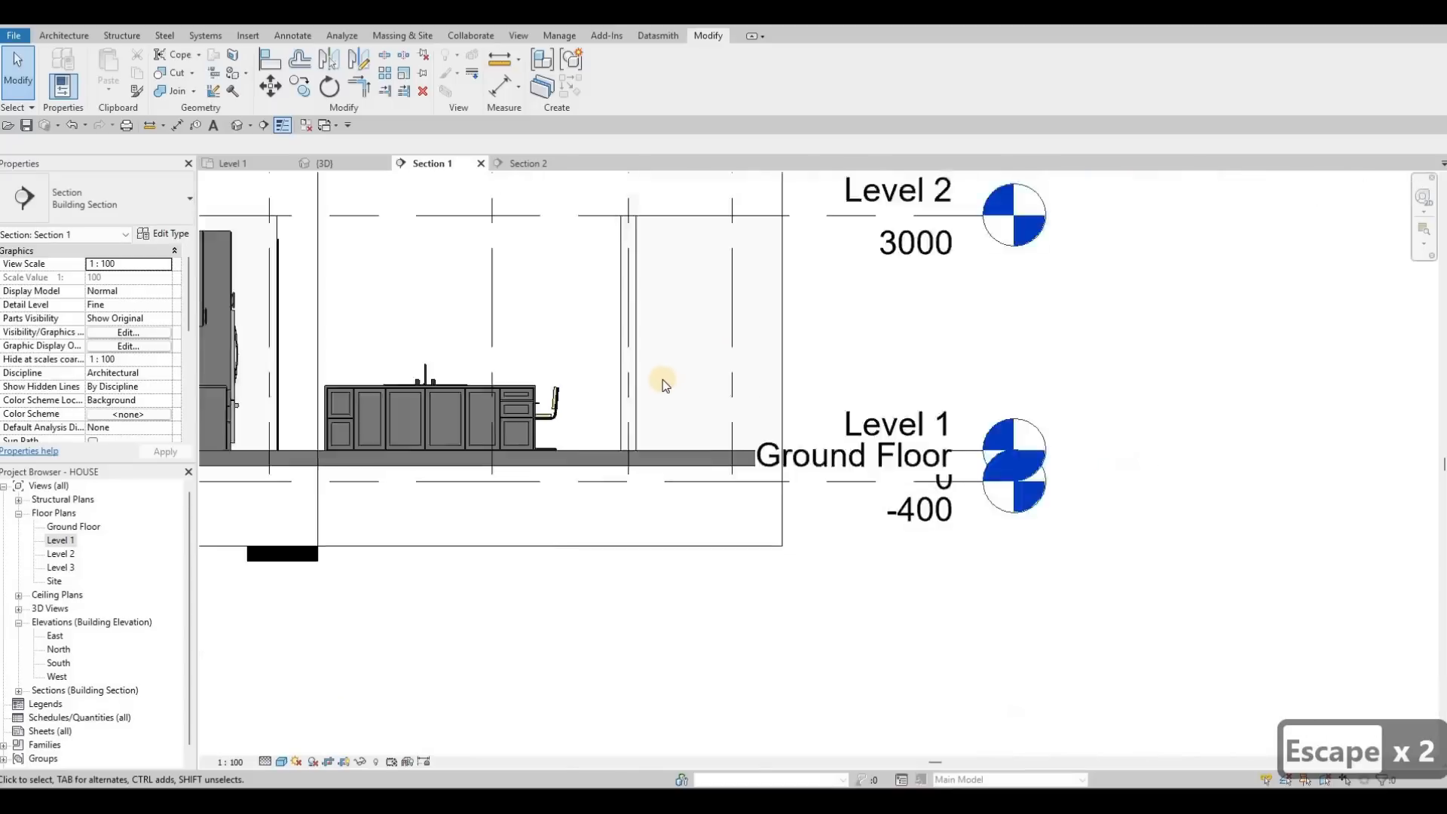
scroll(662, 377, "up", 5)
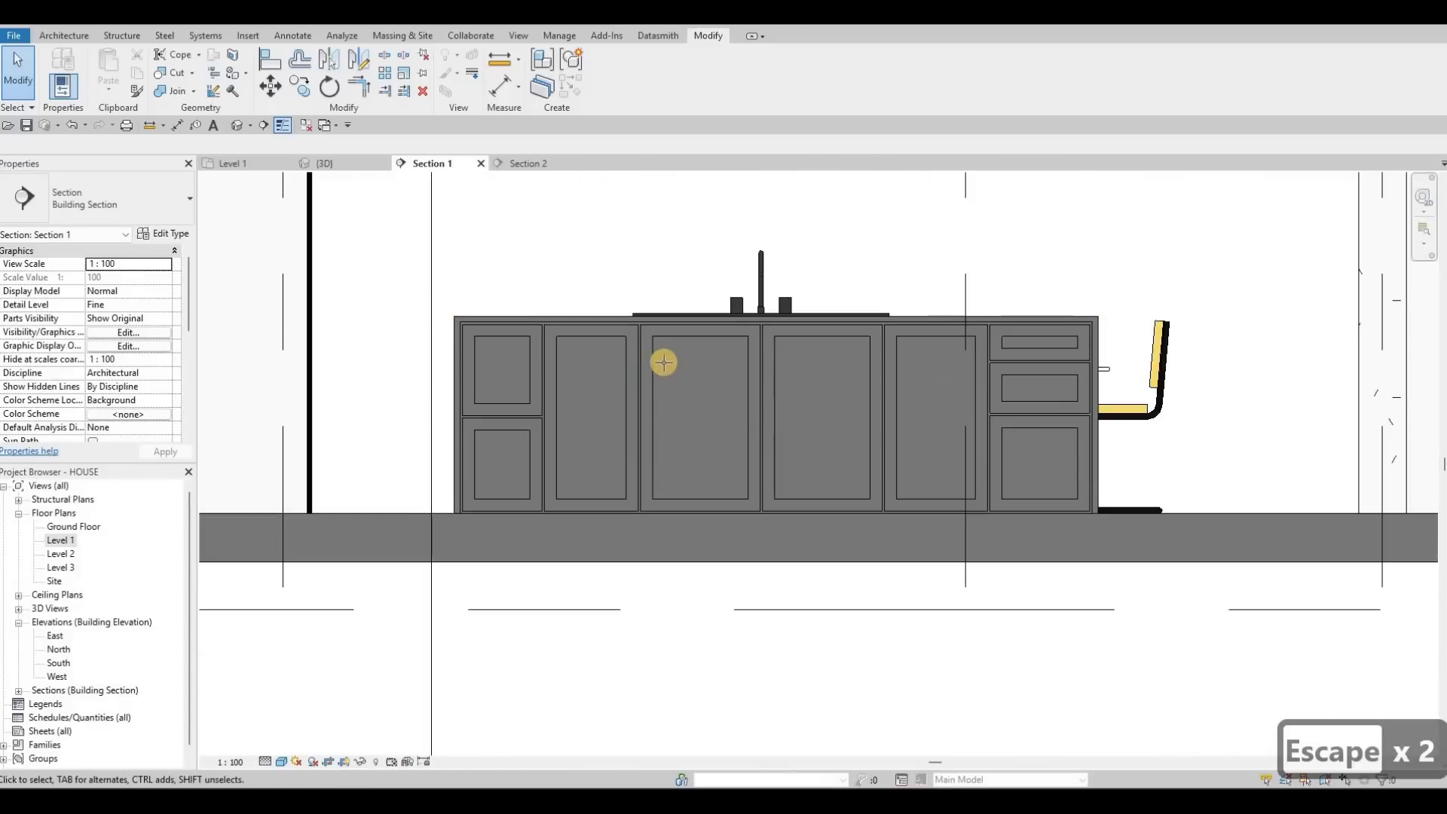
Step: Place the HANDLE component (CM) on the top-left drawer front and the middle door edge
key("c")
key("m")
scroll(392, 313, "up", 3)
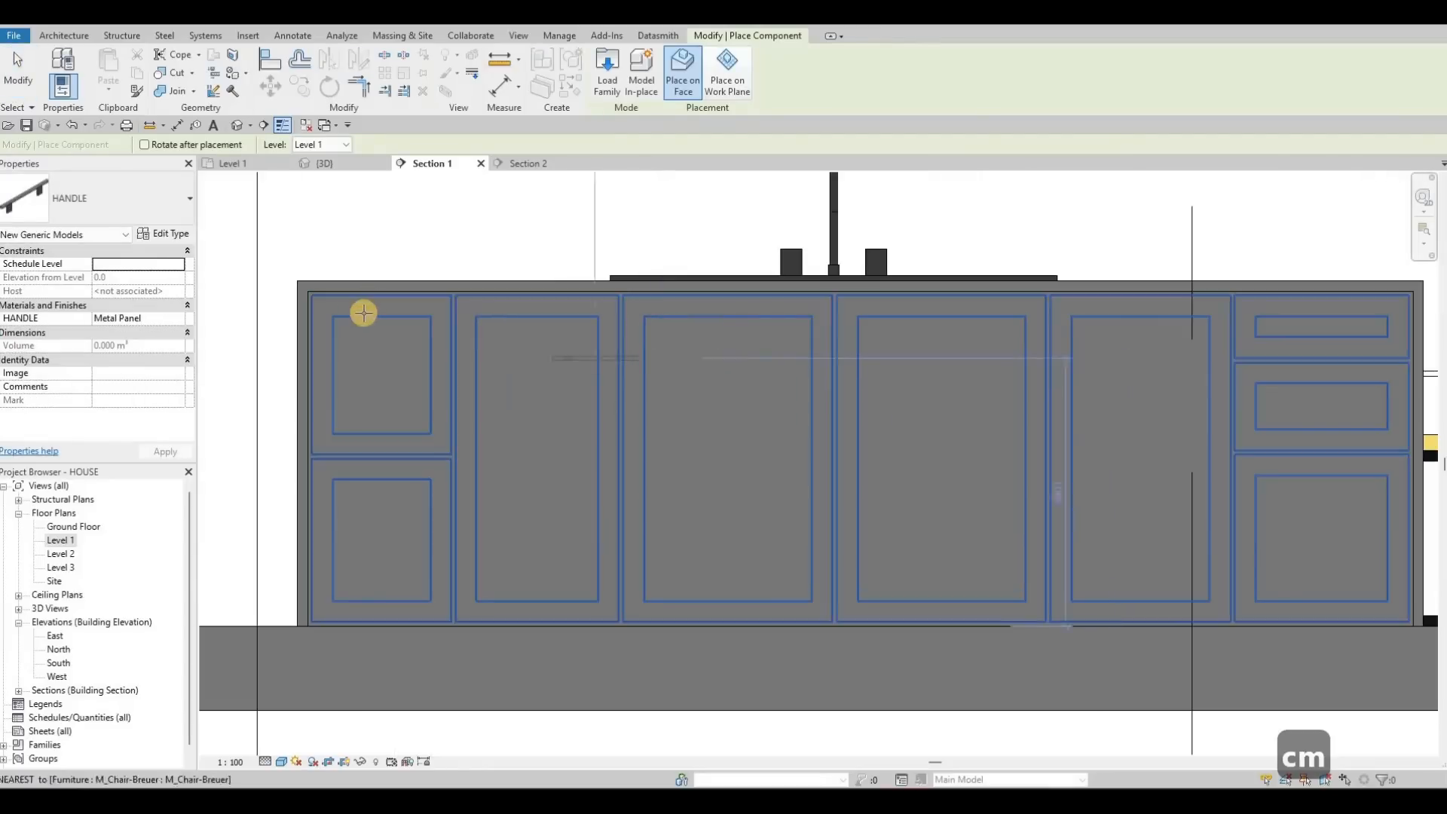
scroll(369, 309, "up", 1)
scroll(372, 317, "up", 1)
left_click(470, 297)
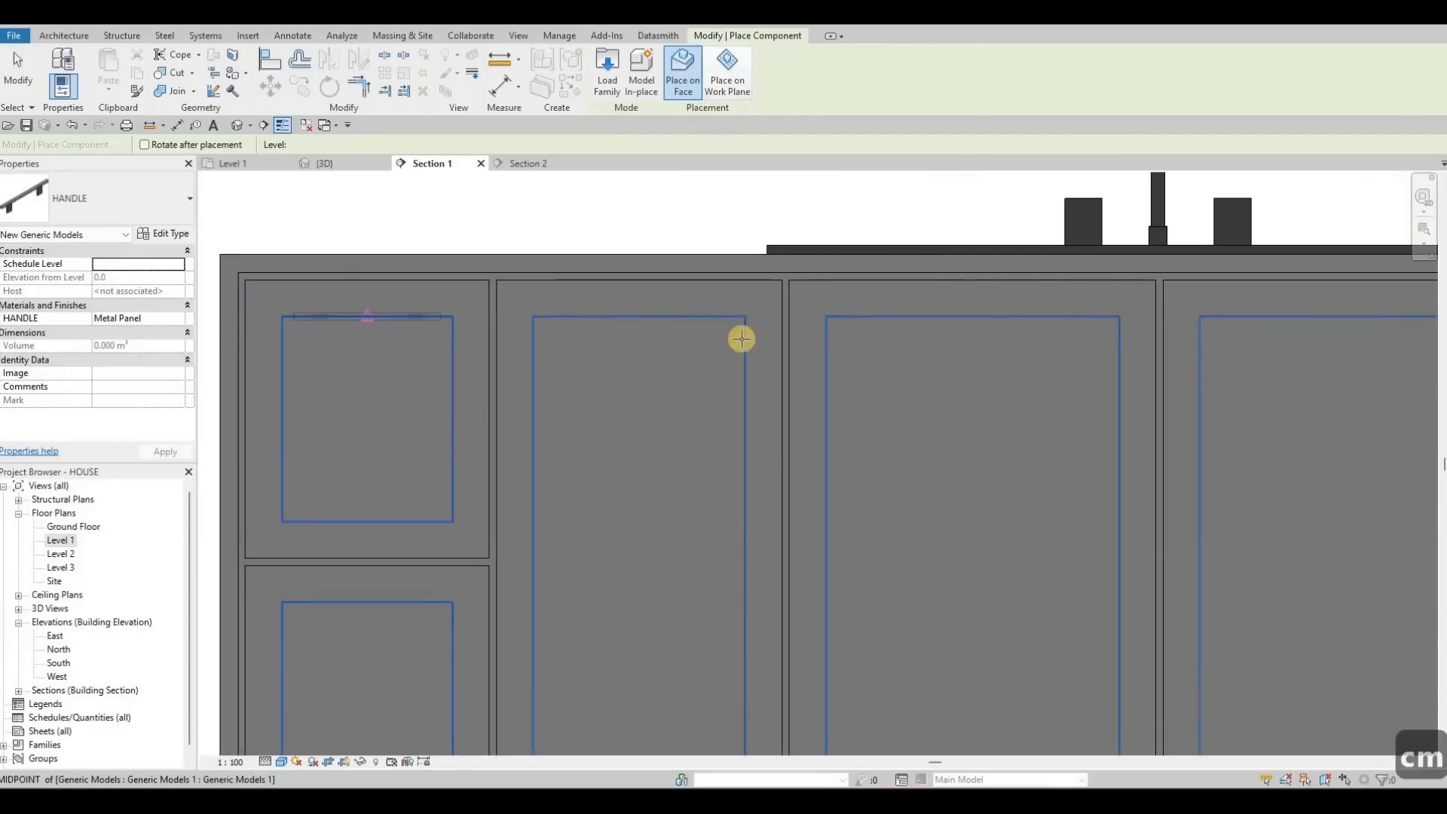
scroll(689, 328, "down", 2)
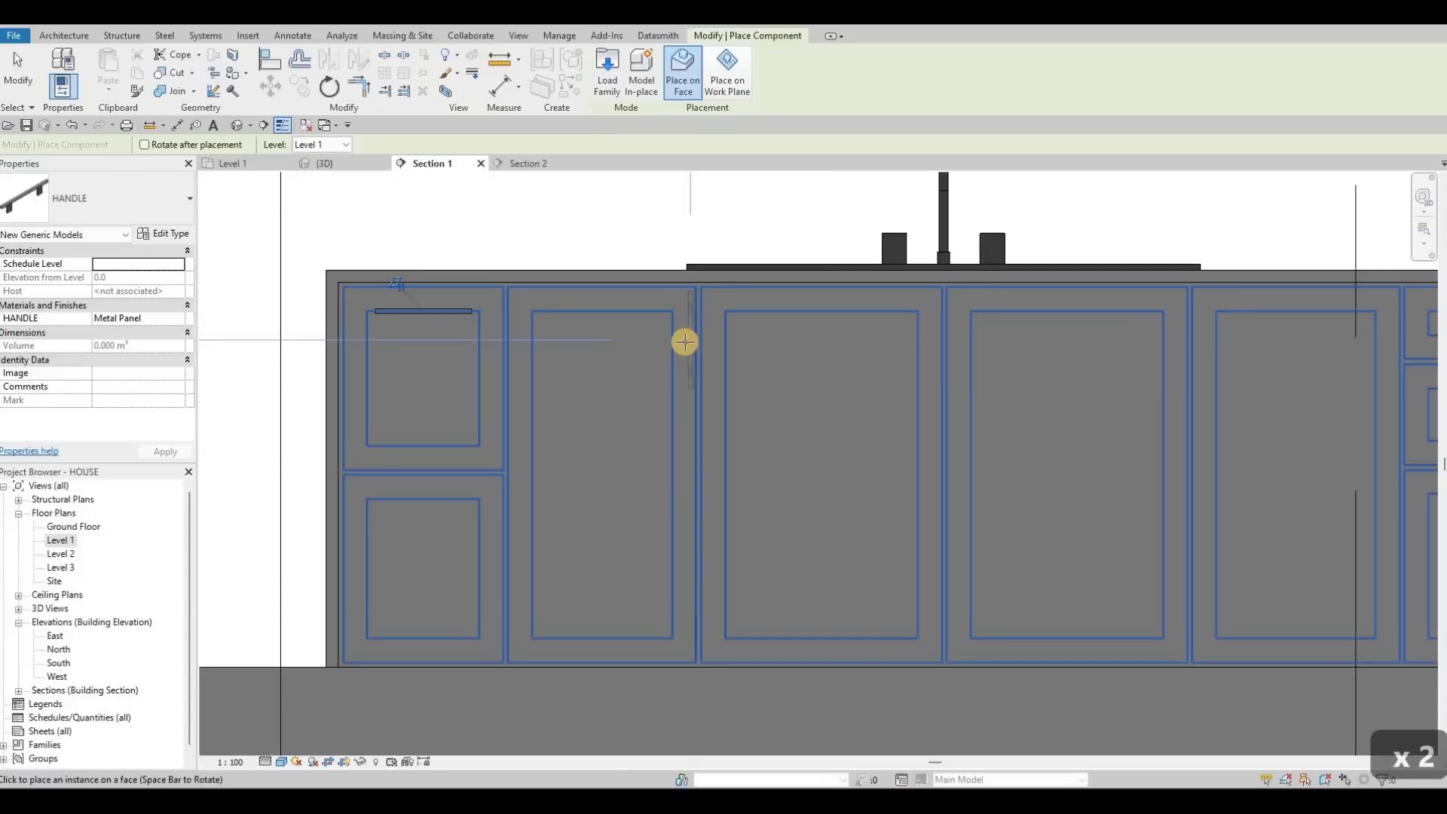
left_click(958, 335)
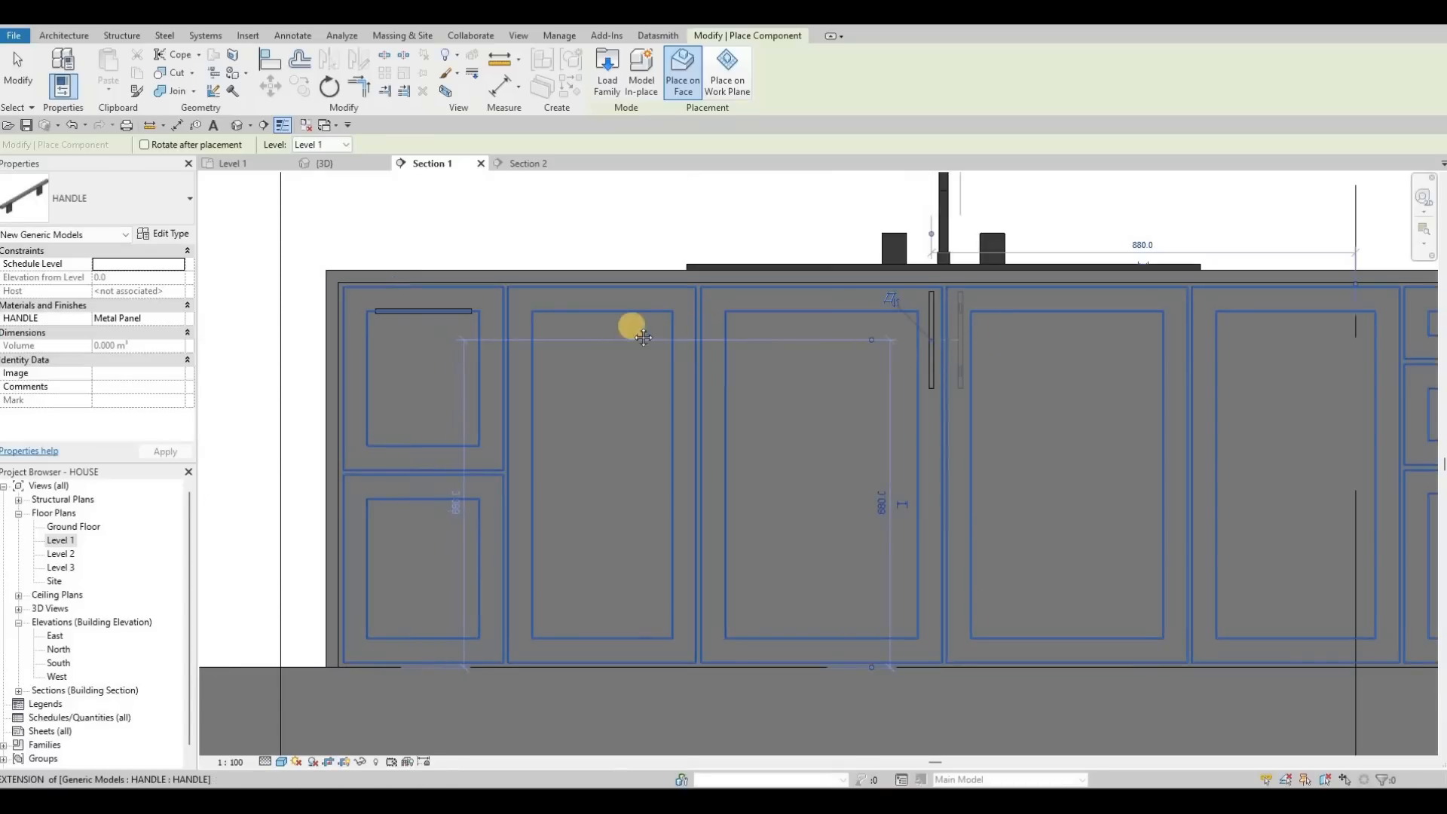
key("Escape")
scroll(644, 317, "down", 2)
key("Escape")
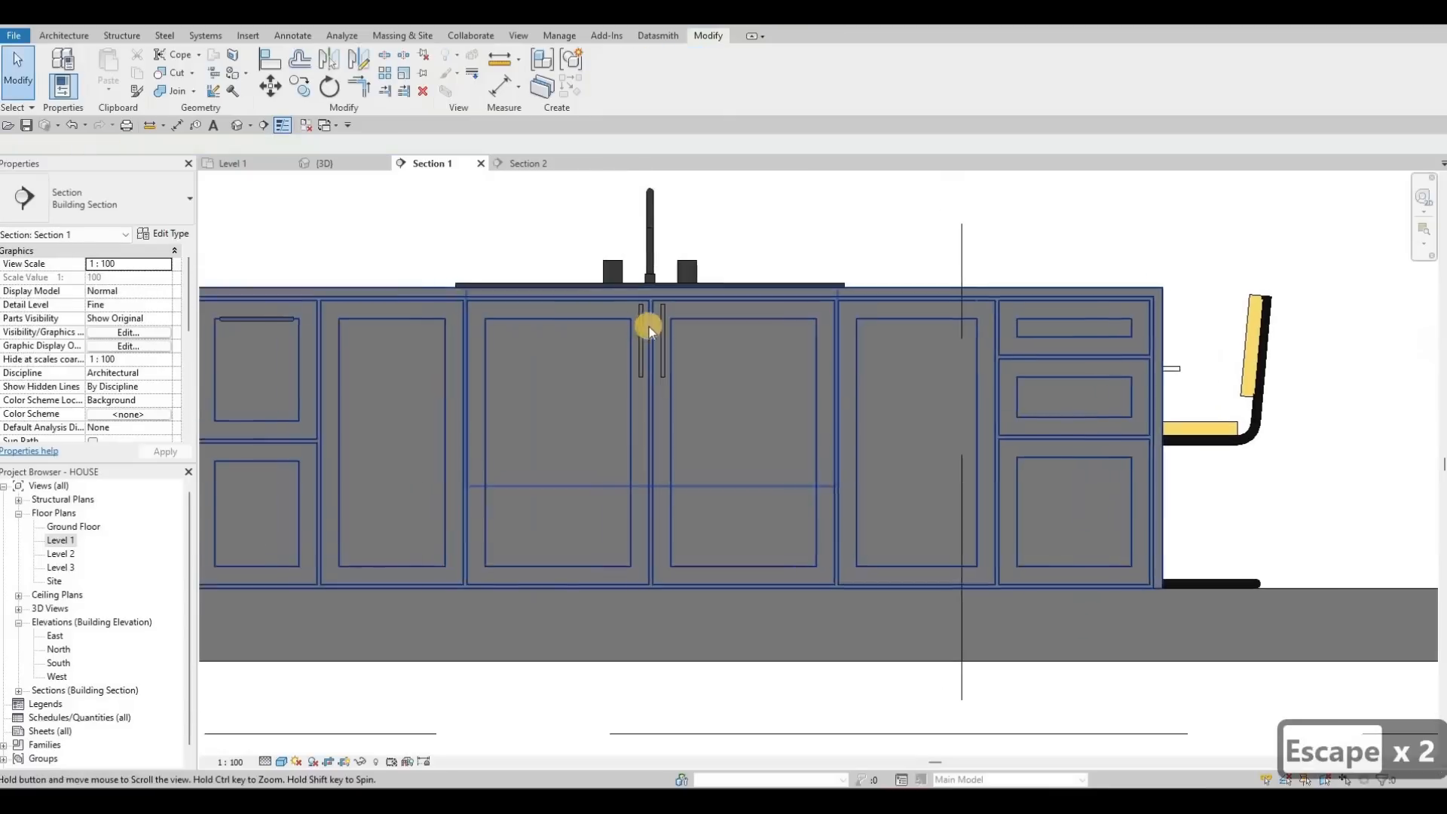
scroll(656, 328, "up", 5)
scroll(674, 328, "up", 2)
key("Escape")
key("Escape")
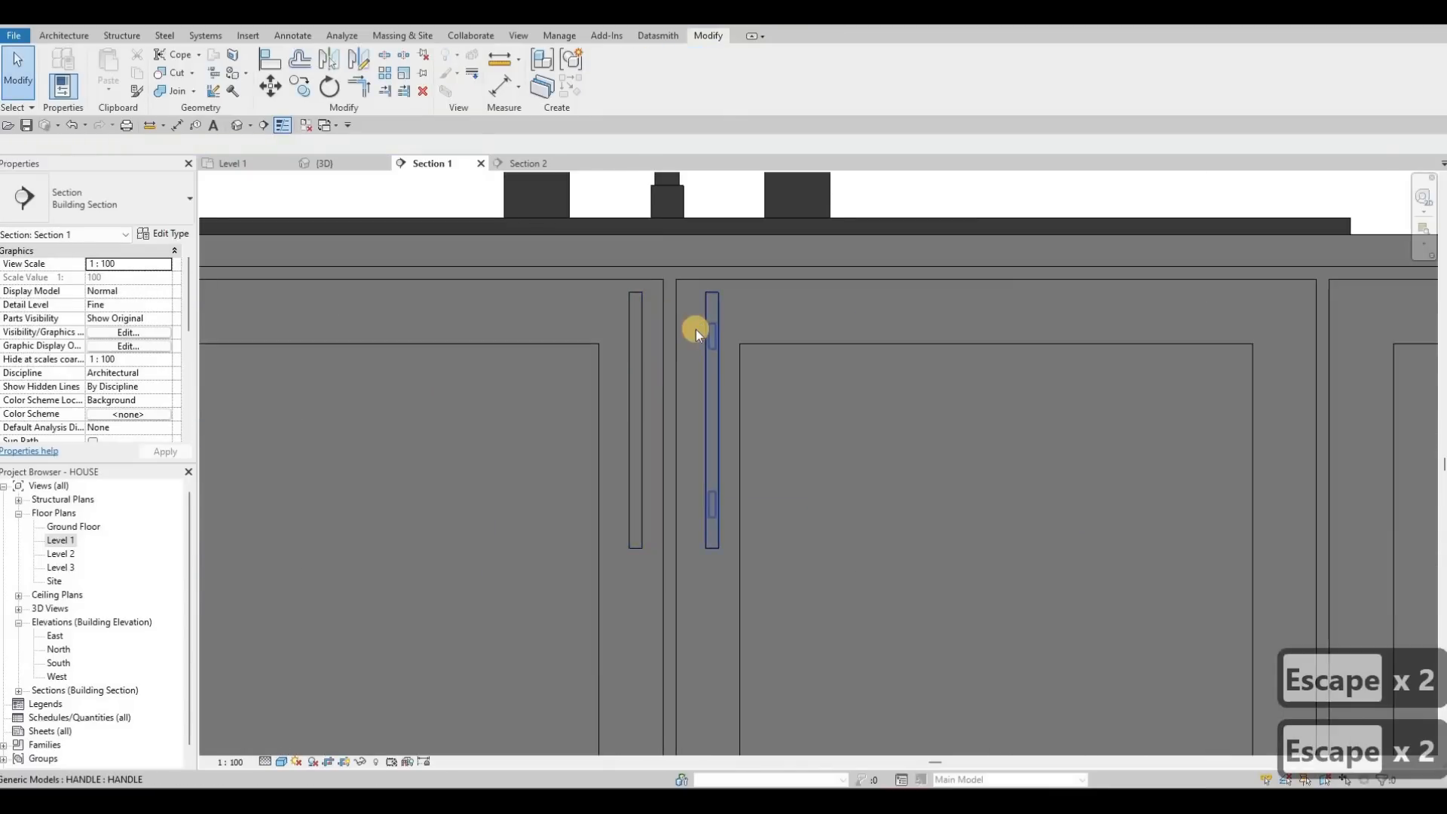
Step: Delete the right door handle and nudge the left door handle down
left_click(695, 329)
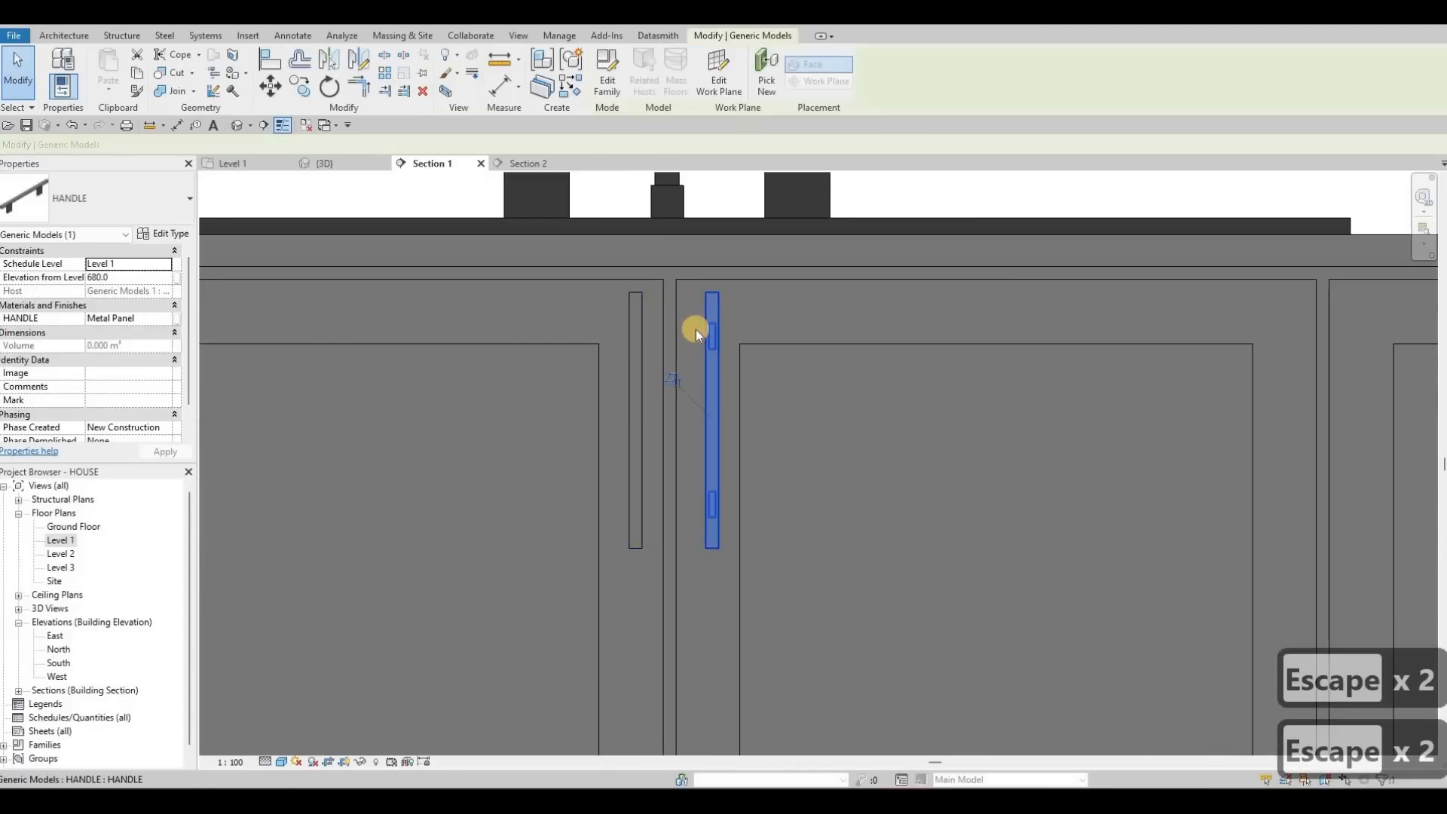
key("Delete")
left_click(648, 323)
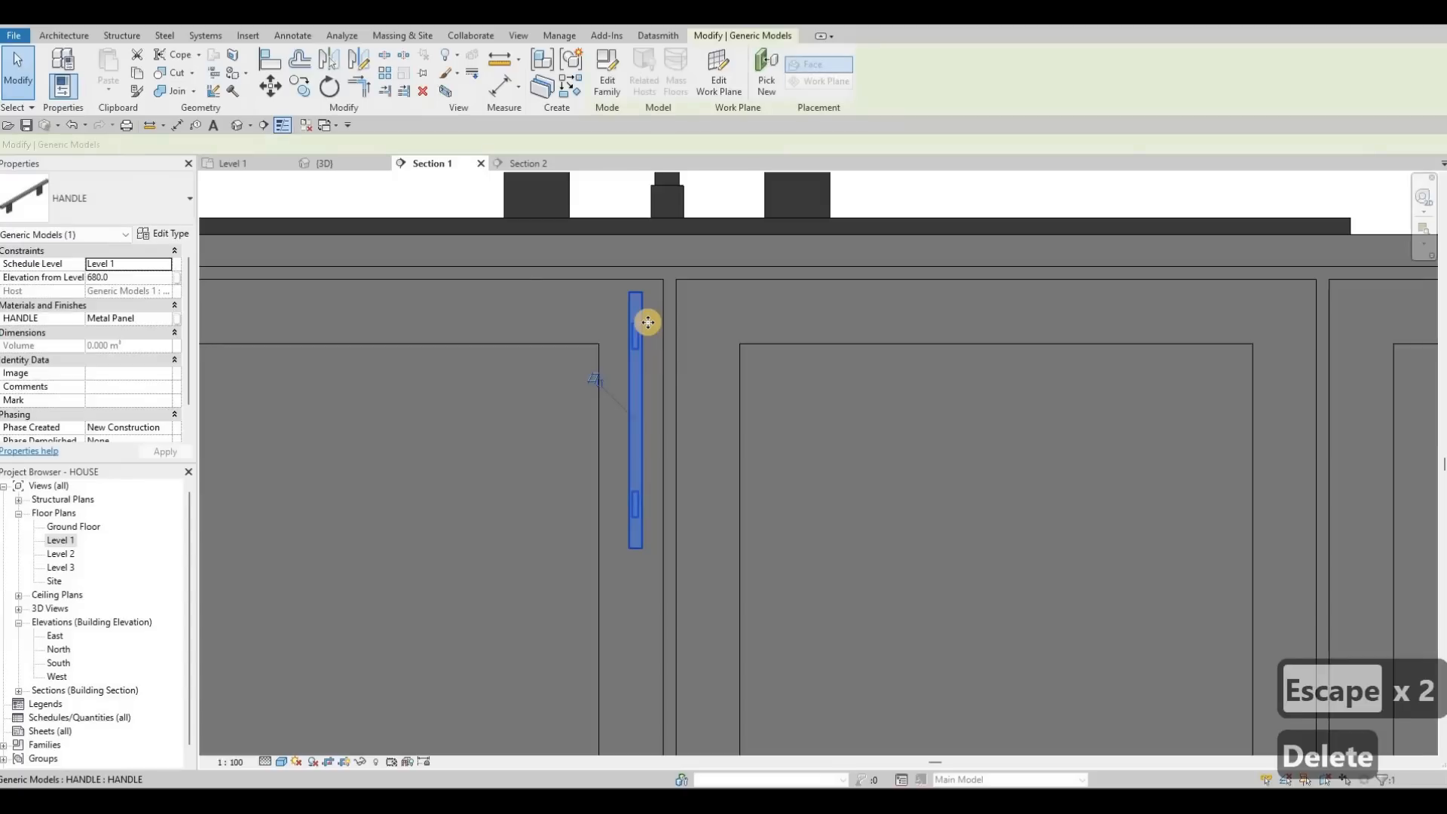
key("Down")
key("Down")
key("Escape")
key("Escape")
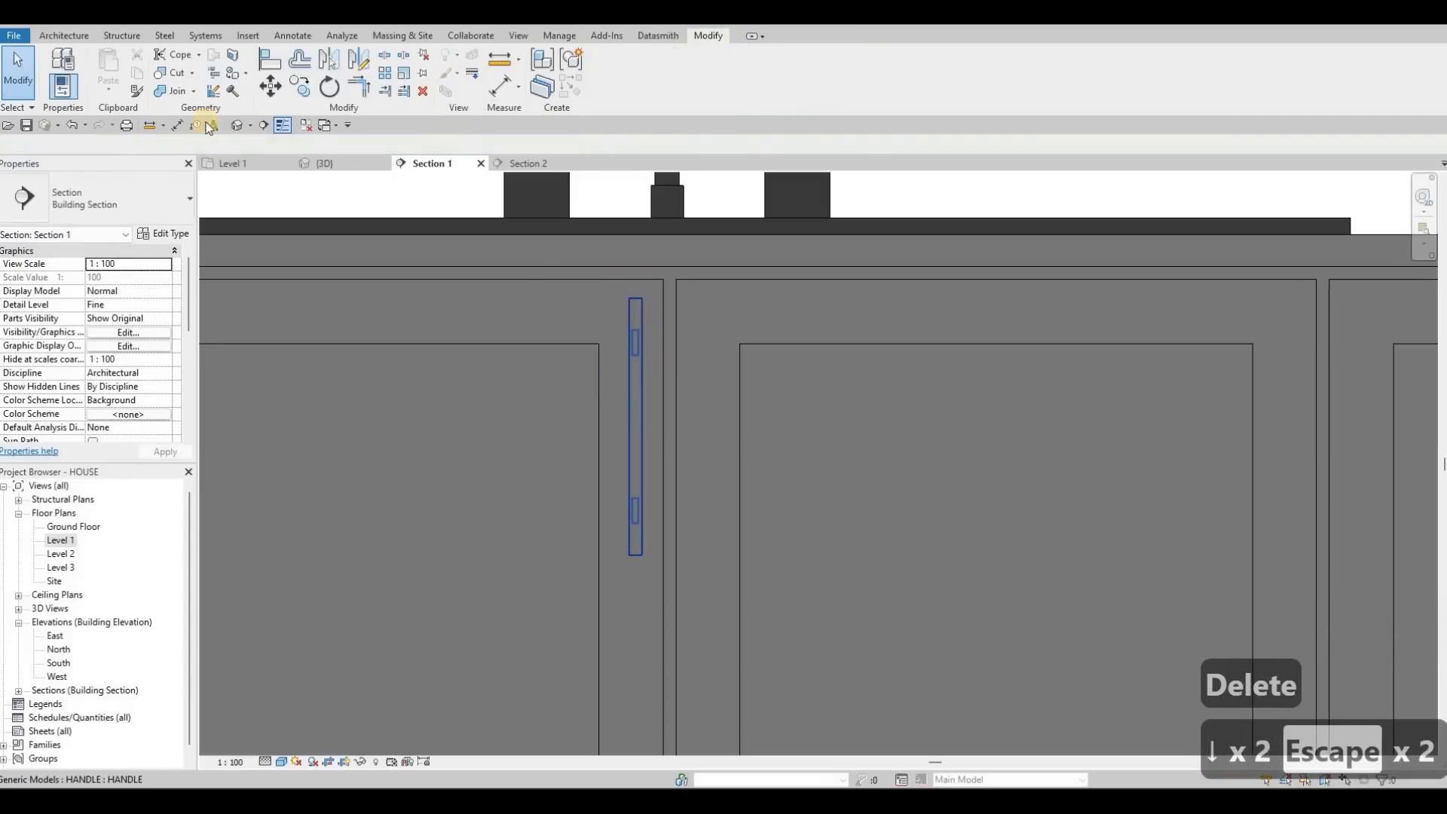
Step: Mirror the left door handle across the door gap to make a flanking pair
left_click(636, 392)
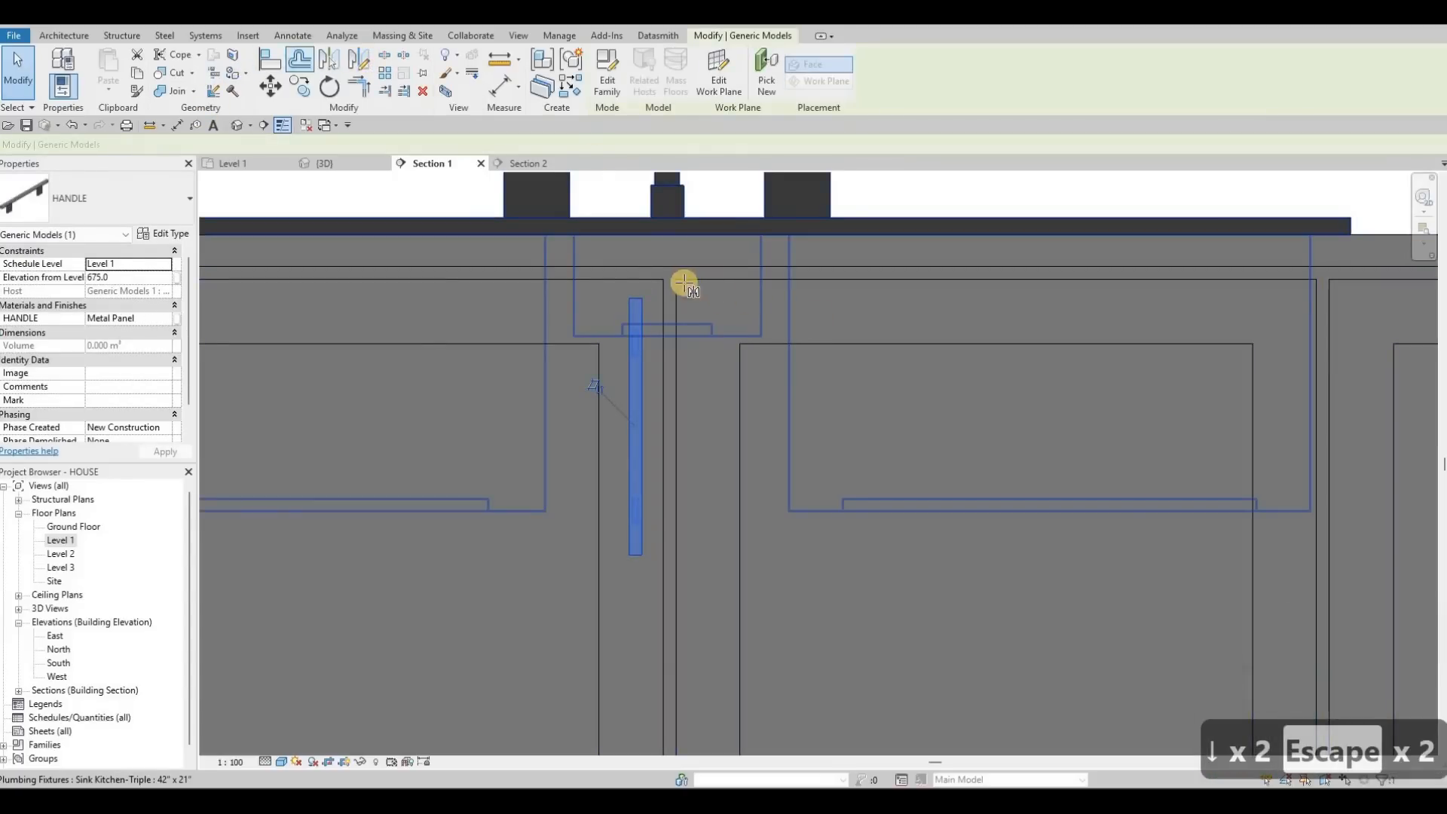
scroll(654, 292, "up", 6)
left_click(615, 309)
left_click(625, 328)
scroll(646, 336, "down", 5)
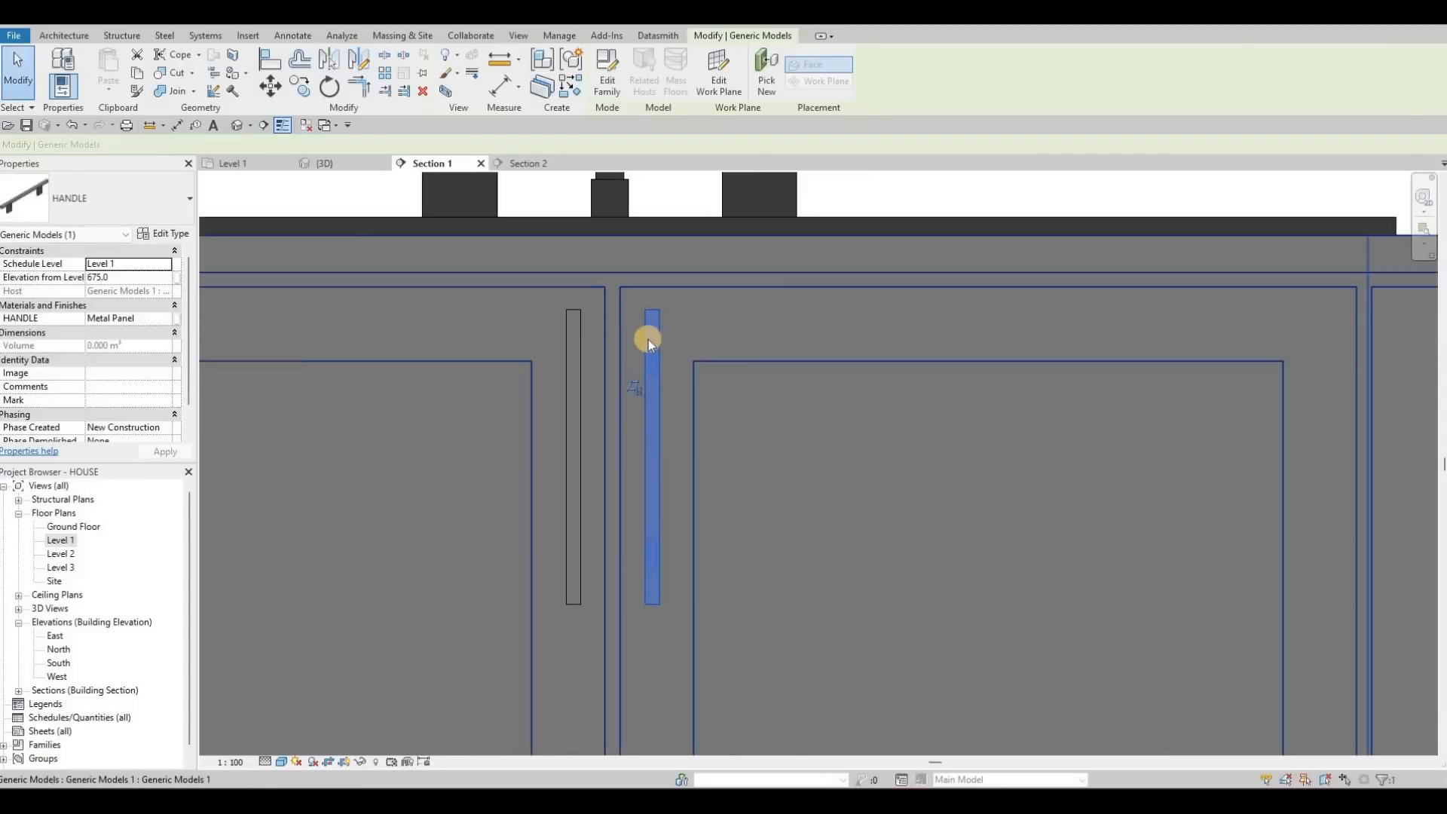
key("Escape")
key("Escape")
scroll(656, 332, "down", 3)
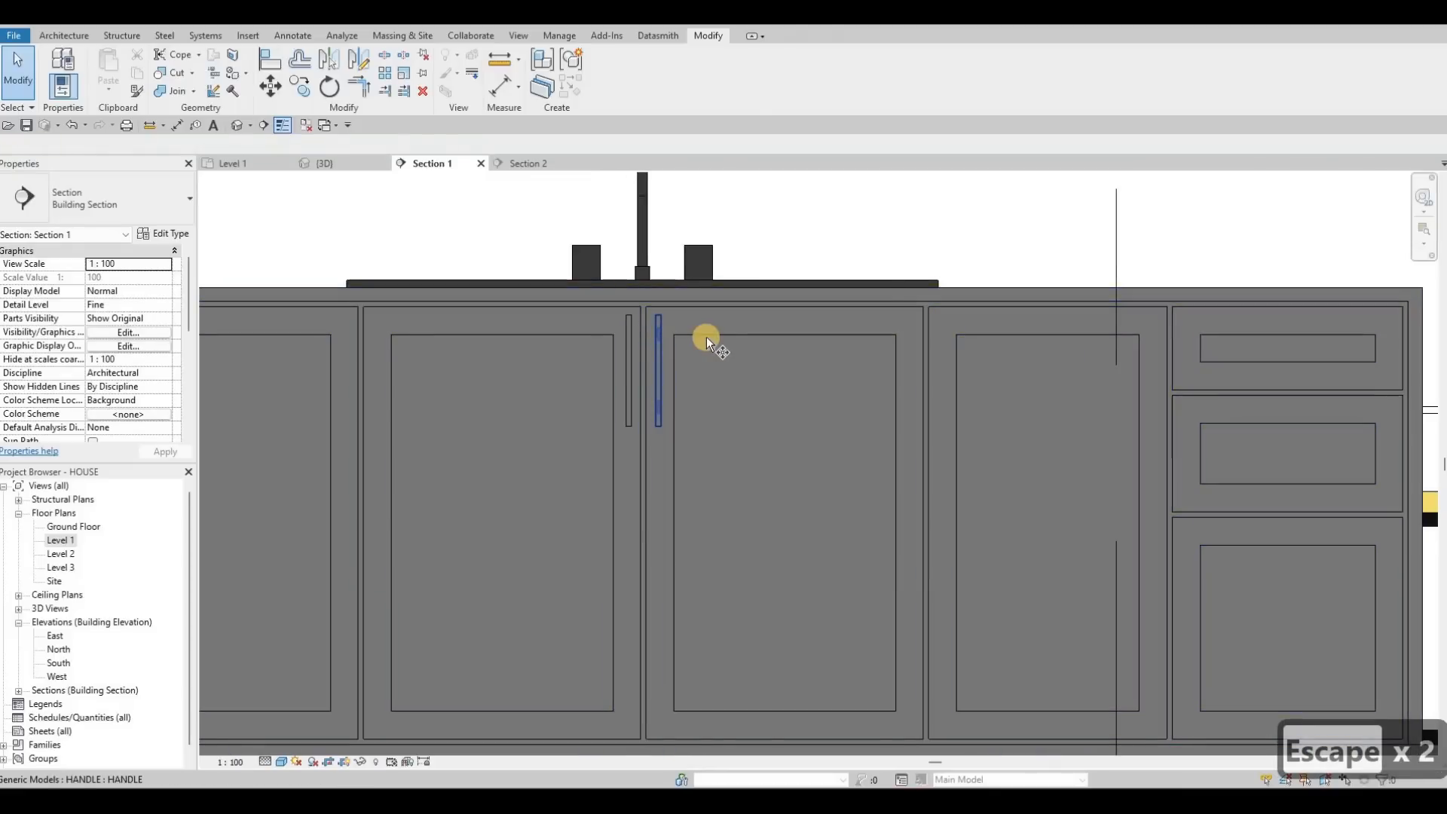
Step: Copy (CO) the right door handle onto the next cabinet door
left_click(685, 337)
key("c")
key("o")
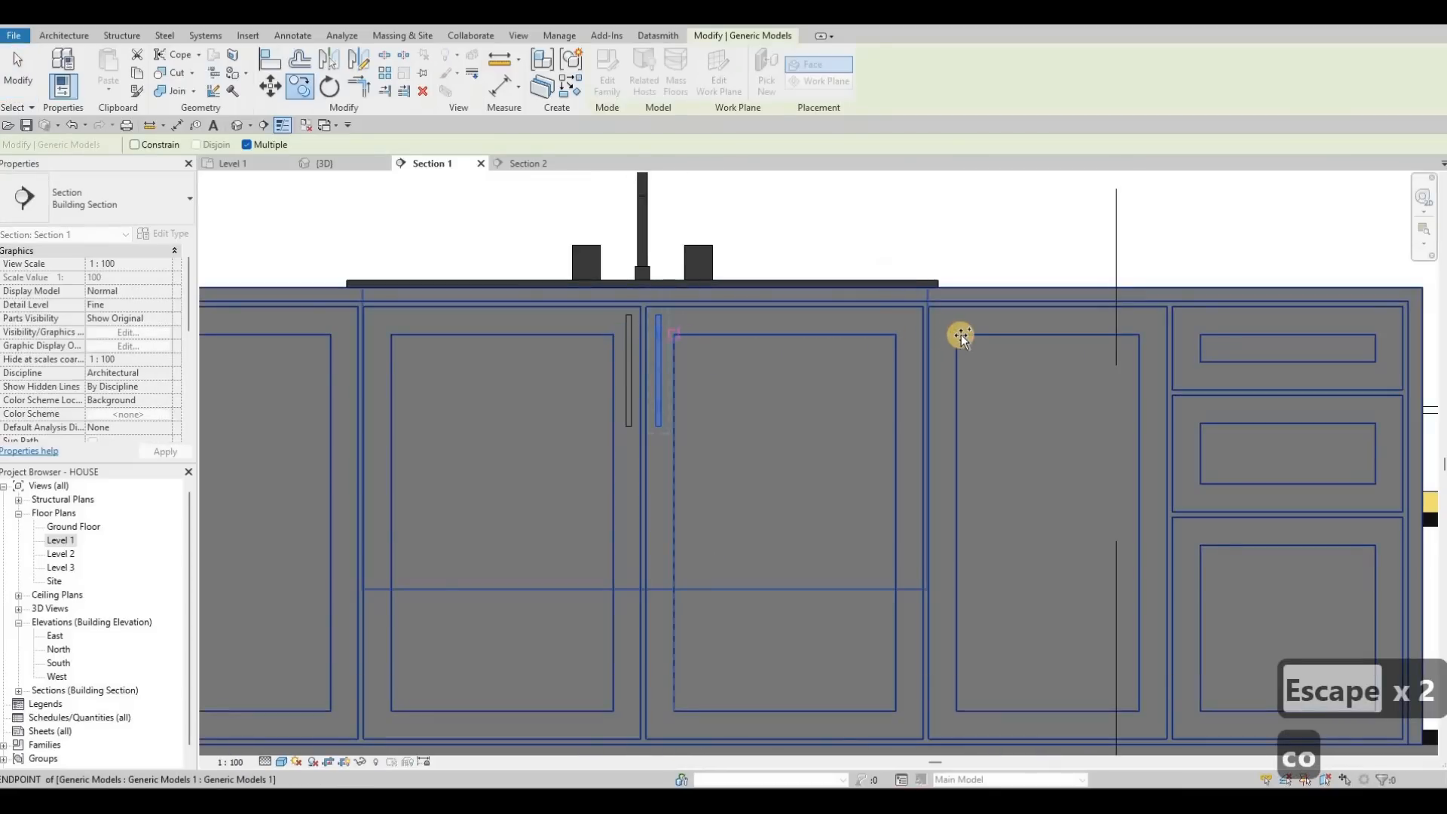
left_click(960, 336)
key("Escape")
key("Escape")
key("Escape")
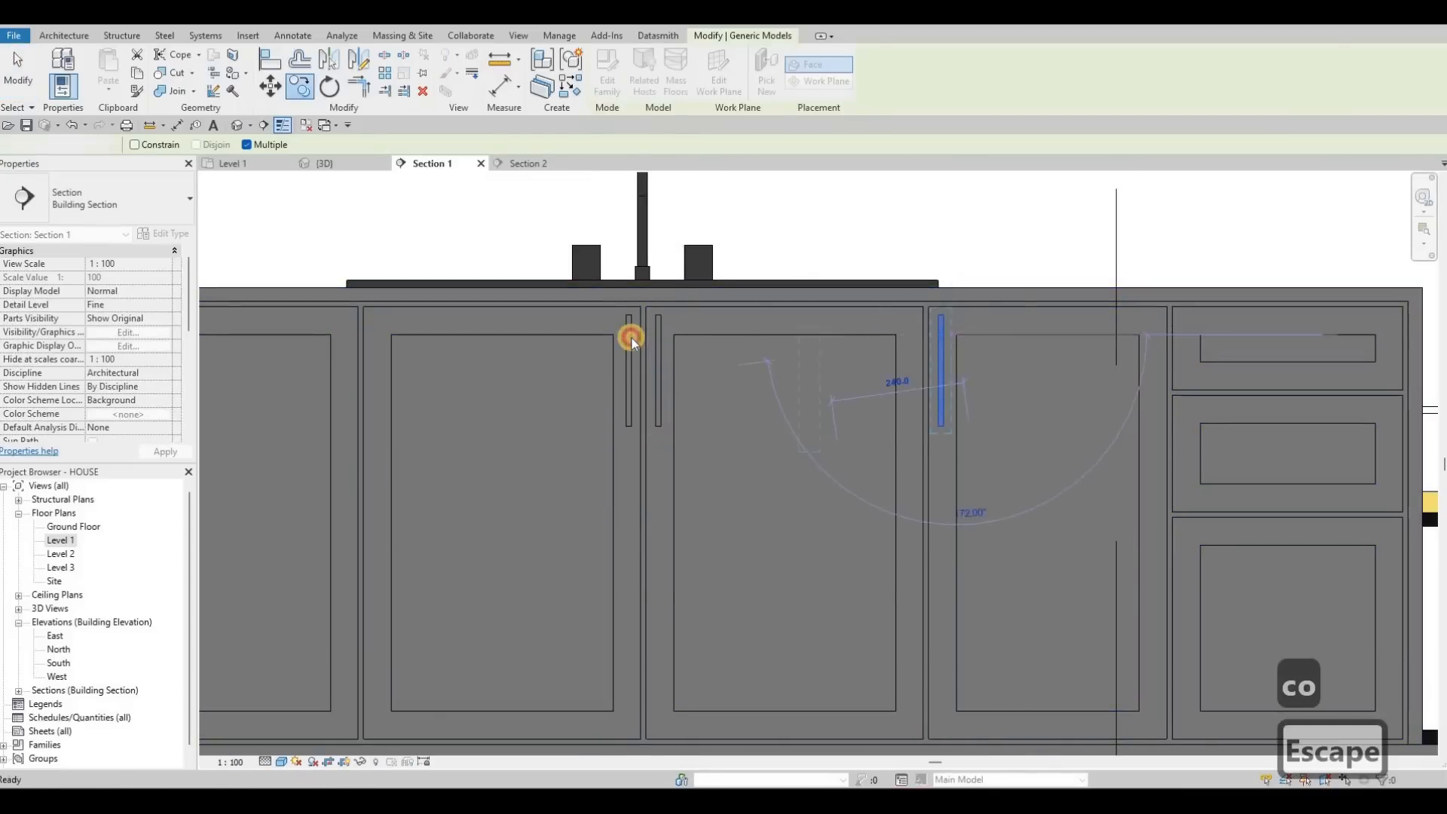
Step: Start copying the left door handle from the door corner, then cancel the copy
left_click(630, 337)
key("c")
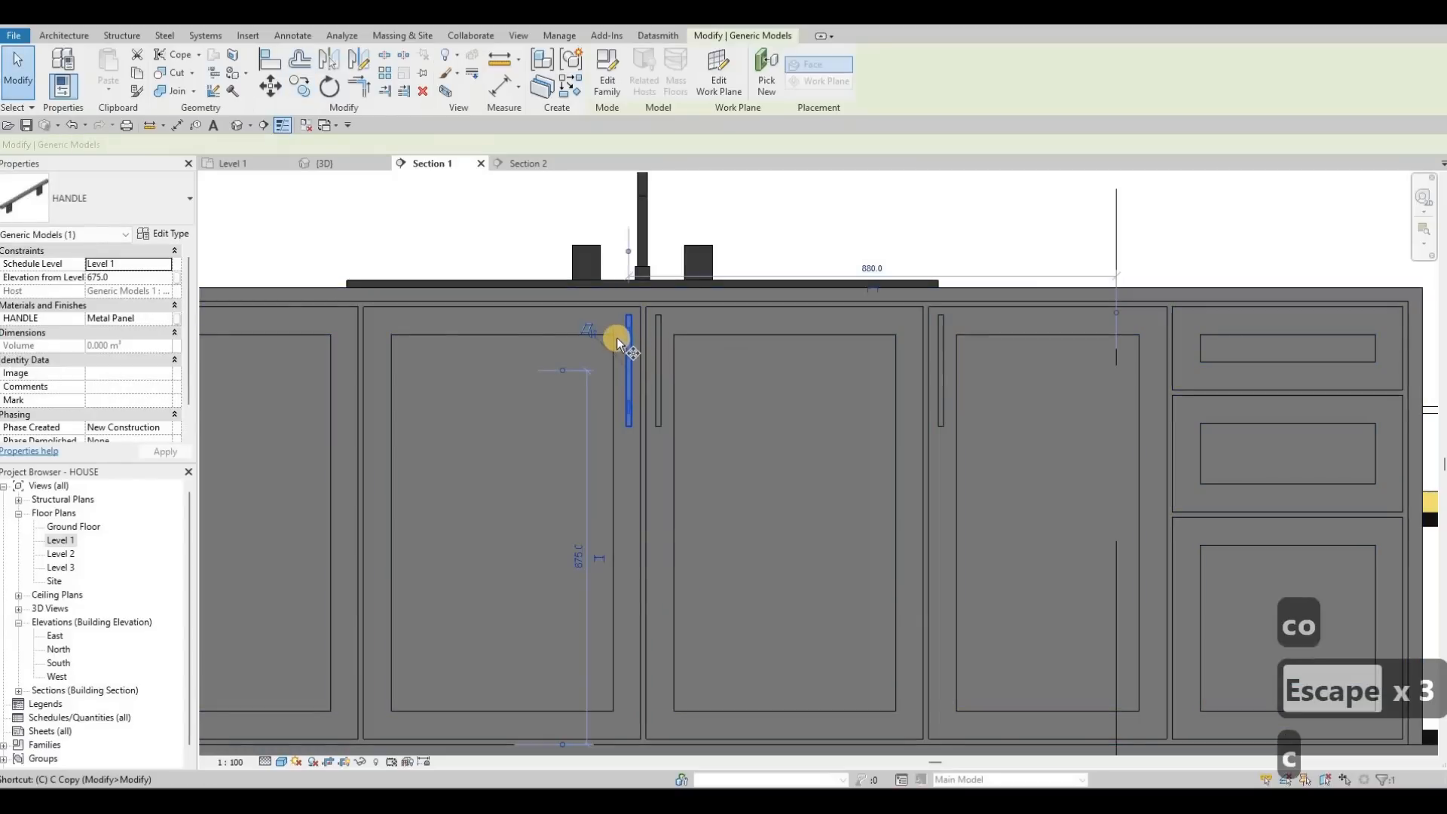
key("o")
left_click(331, 336)
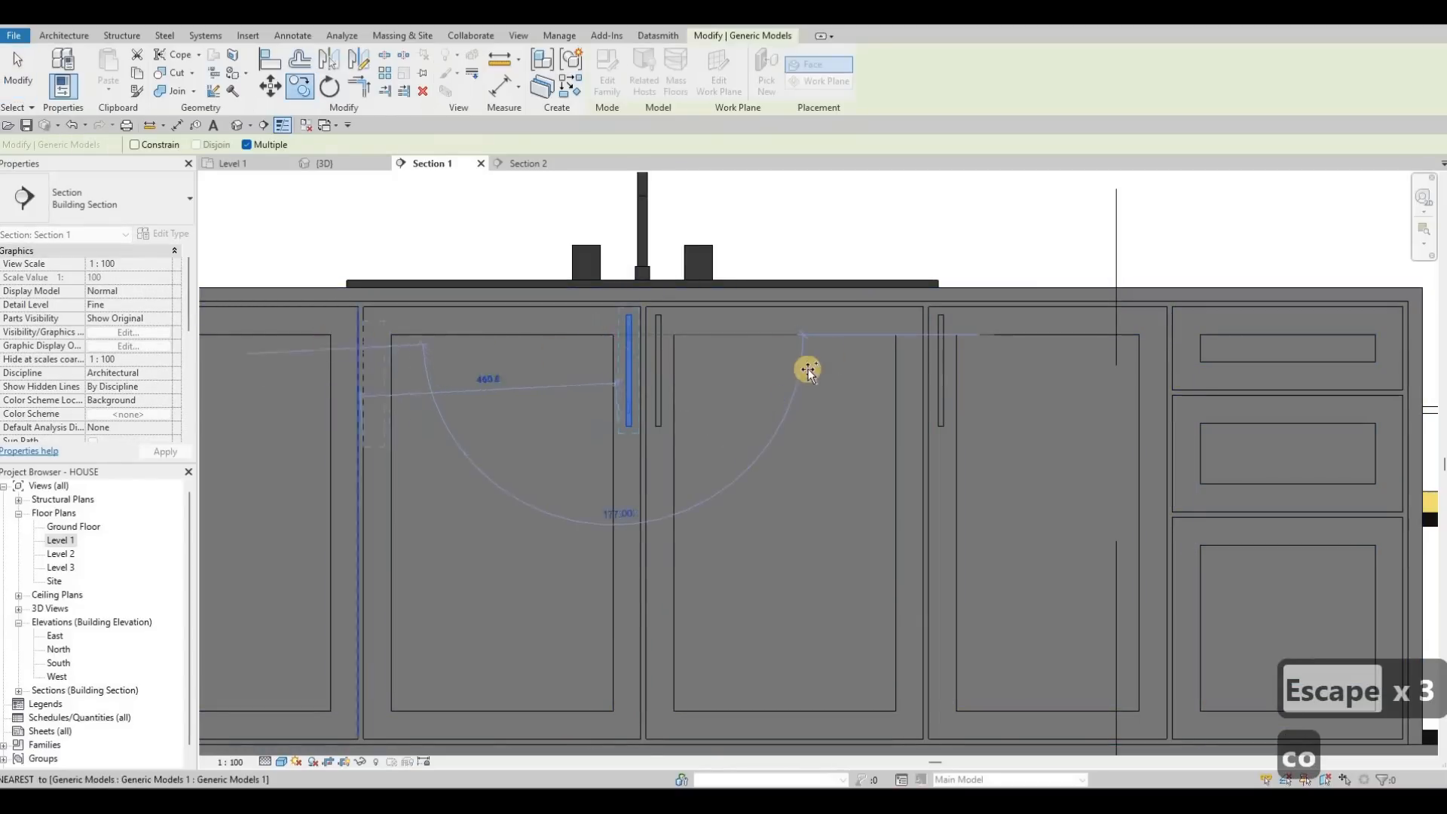
scroll(518, 353, "down", 3)
key("Escape")
key("Escape")
key("Escape")
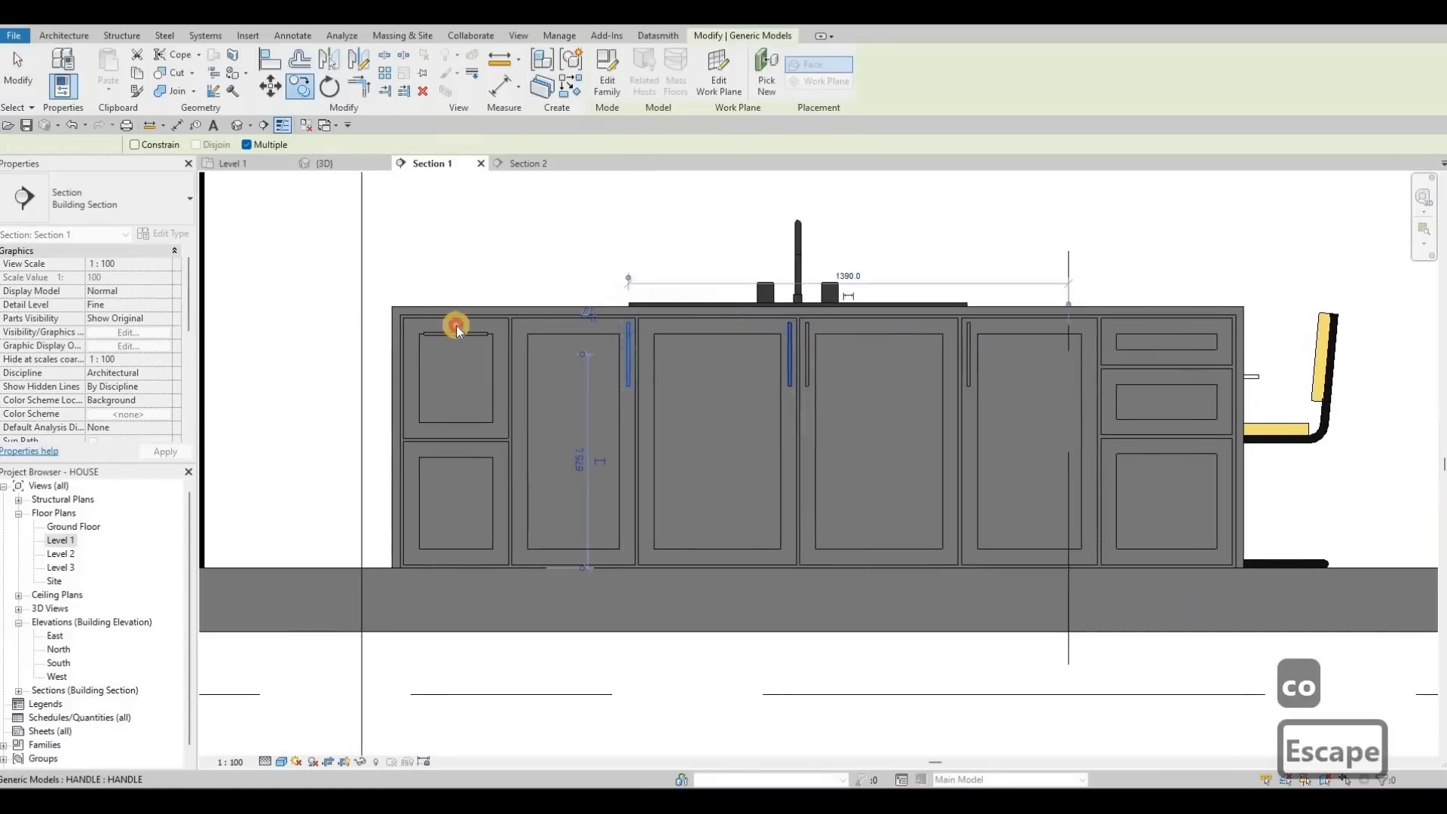
scroll(446, 328, "up", 5)
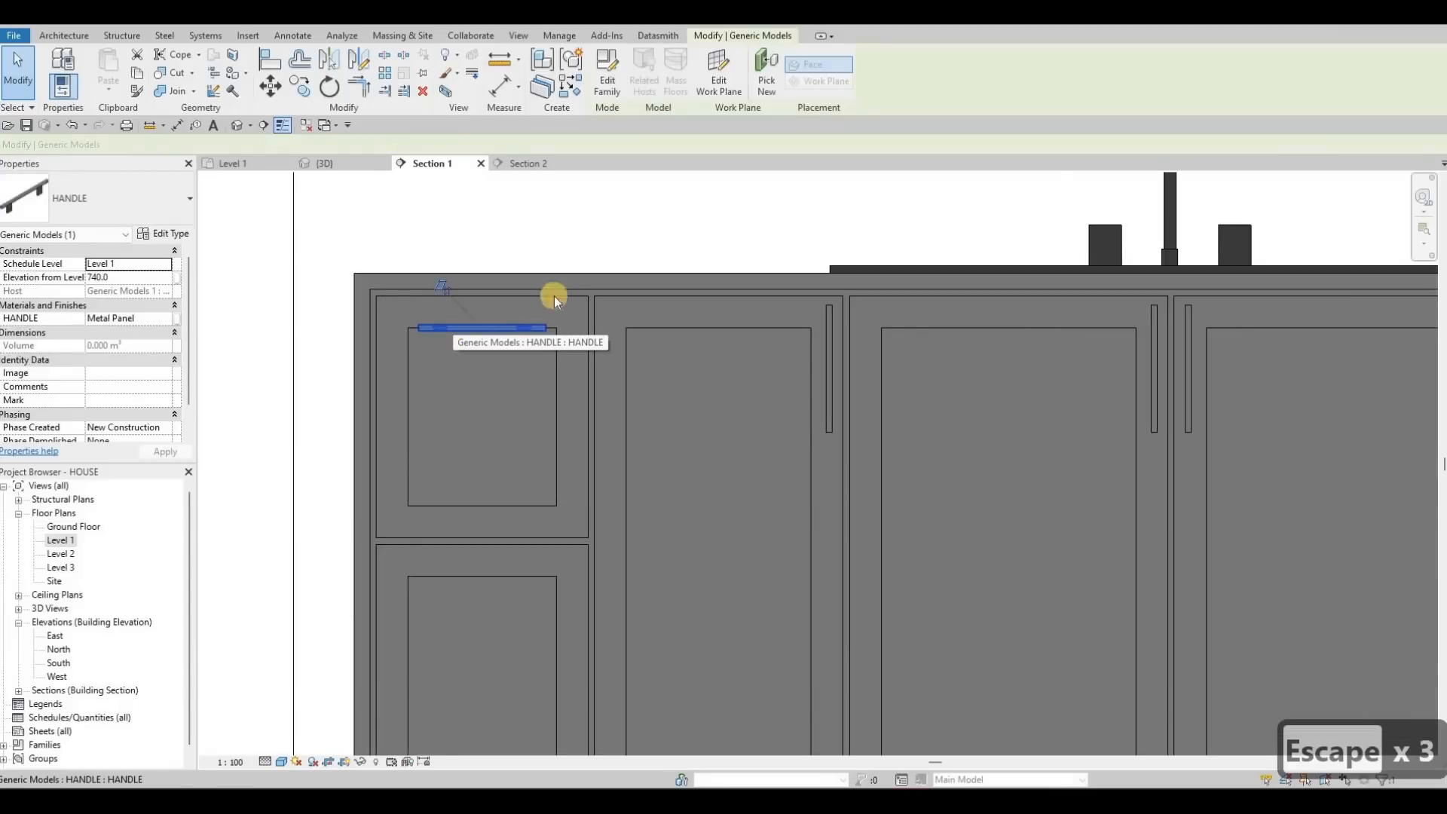
Step: Nudge the top-left drawer handle higher and check it in 3D before returning to Section 1
key("Up")
key("Up")
key("Up")
left_click(349, 163)
key("Escape")
key("Escape")
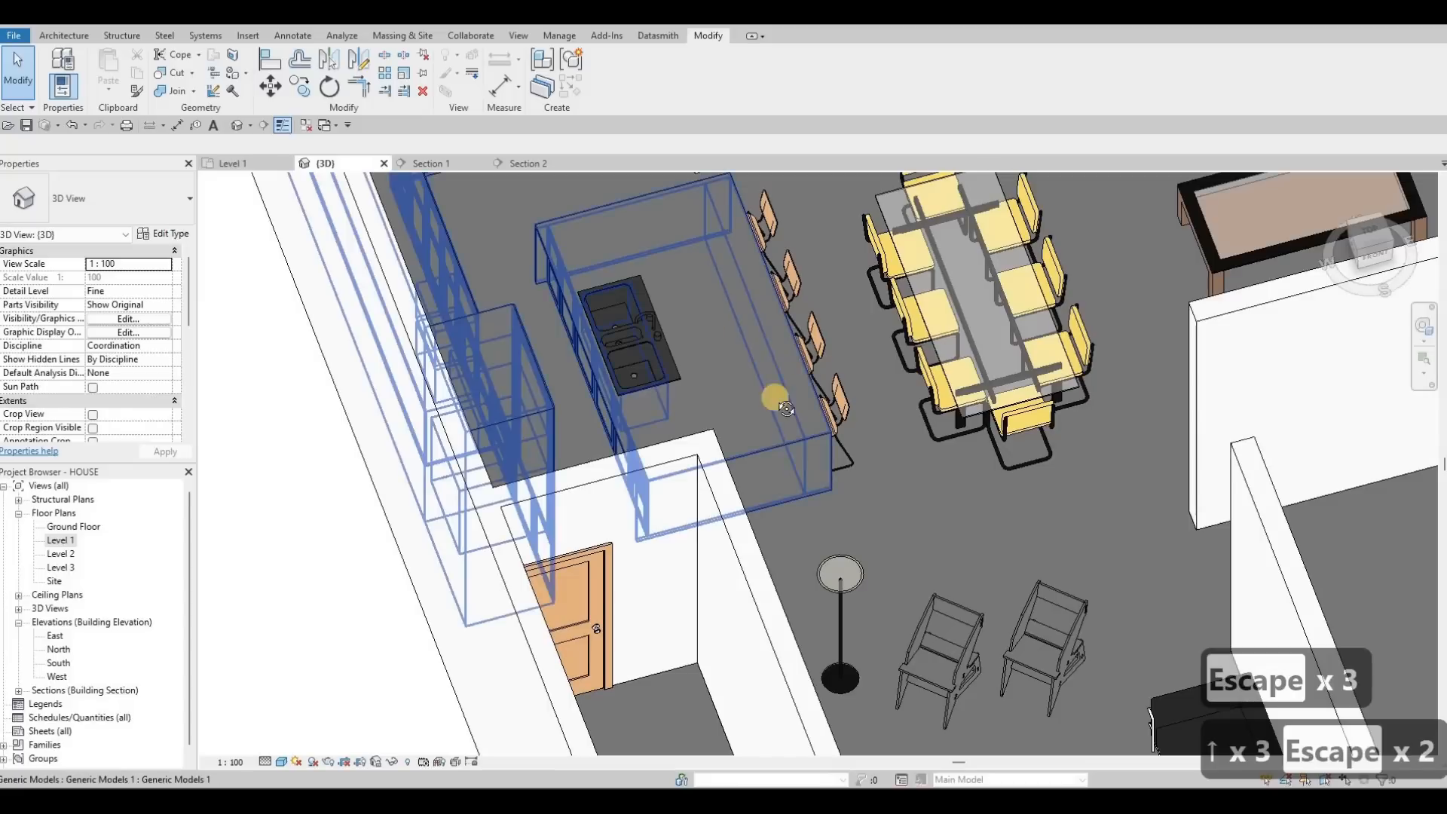
middle_click_drag(772, 398, 698, 341, "shift")
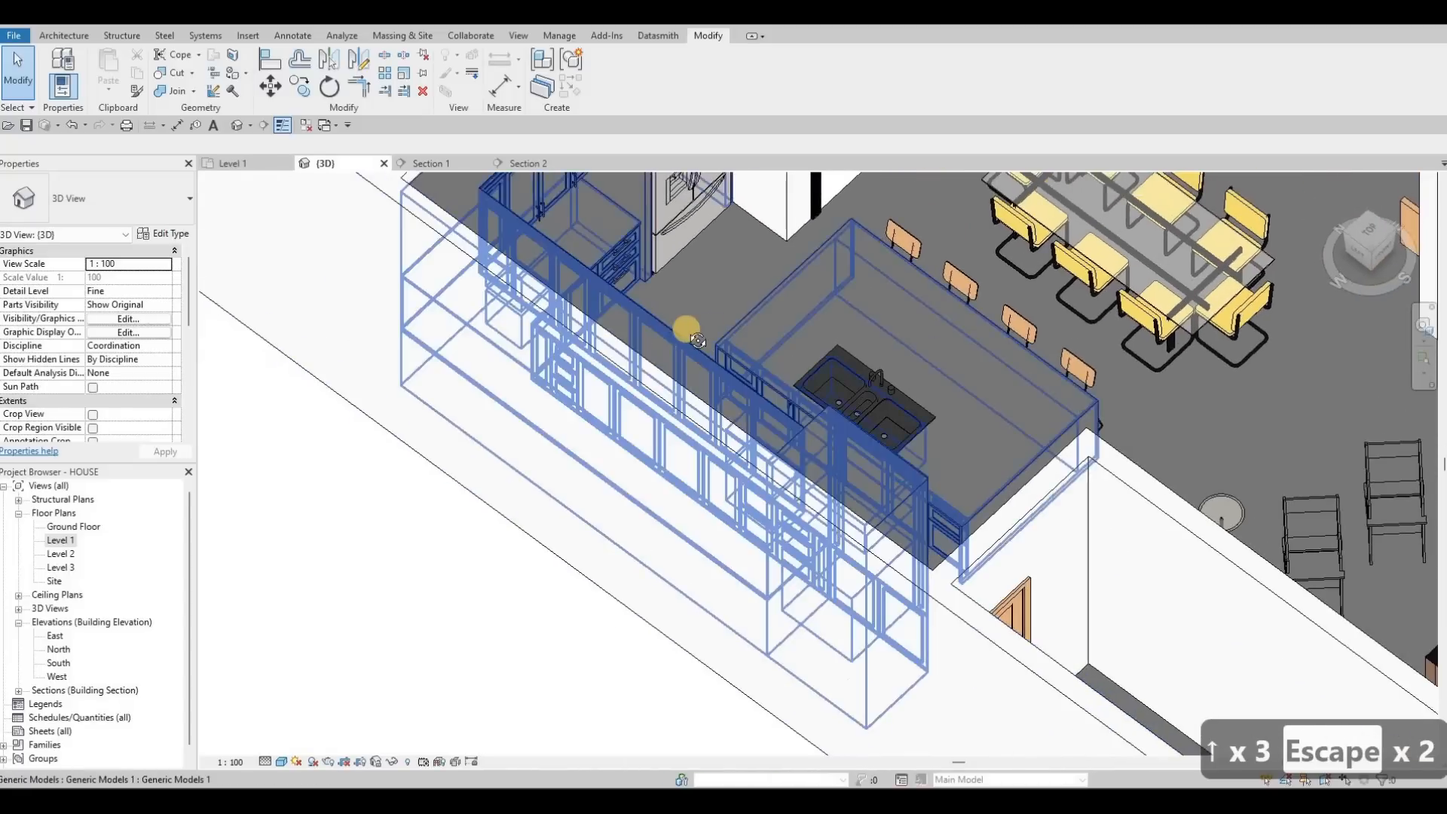
scroll(698, 341, "up", 8)
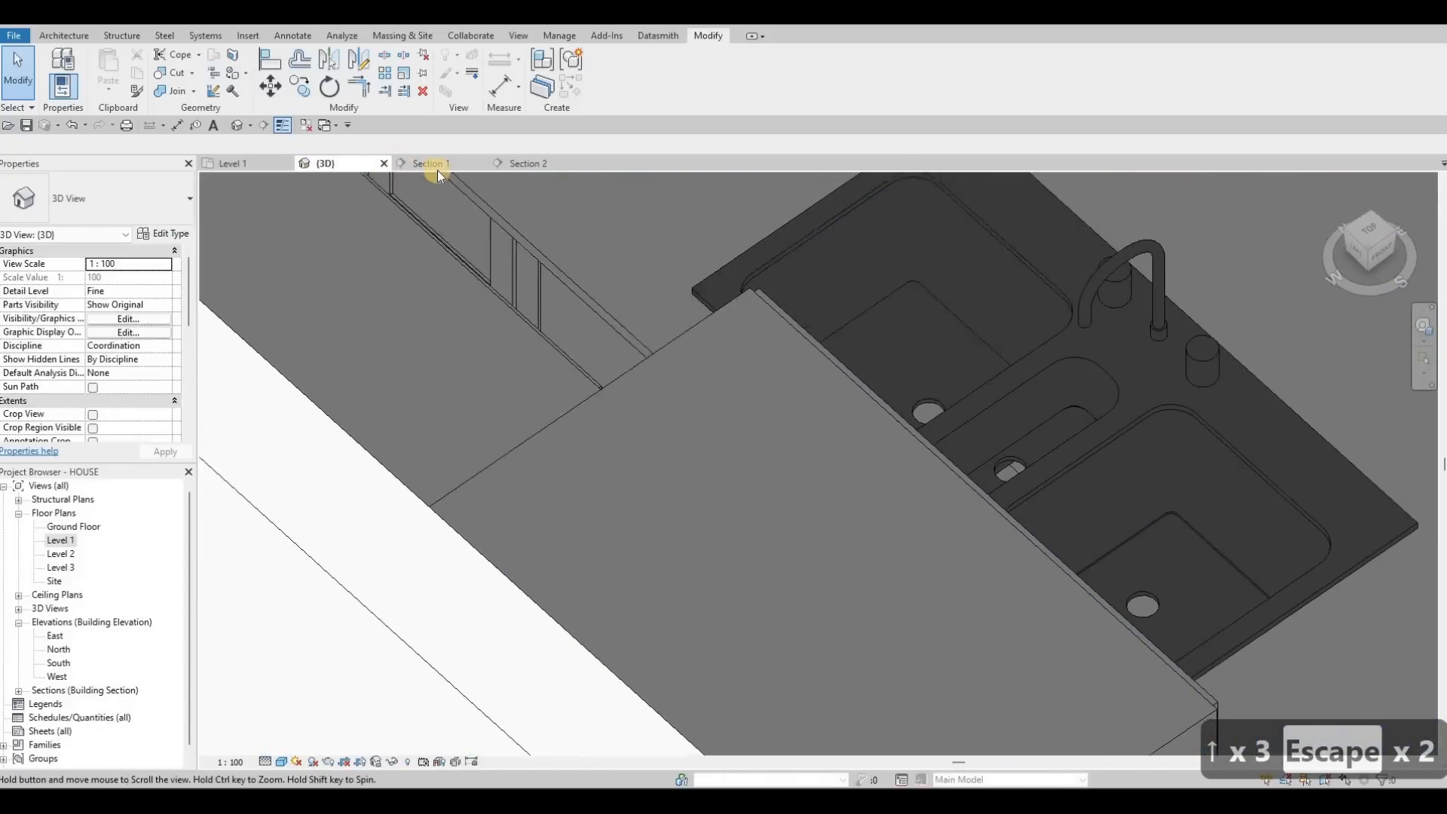
key("Escape")
key("Escape")
left_click(431, 163)
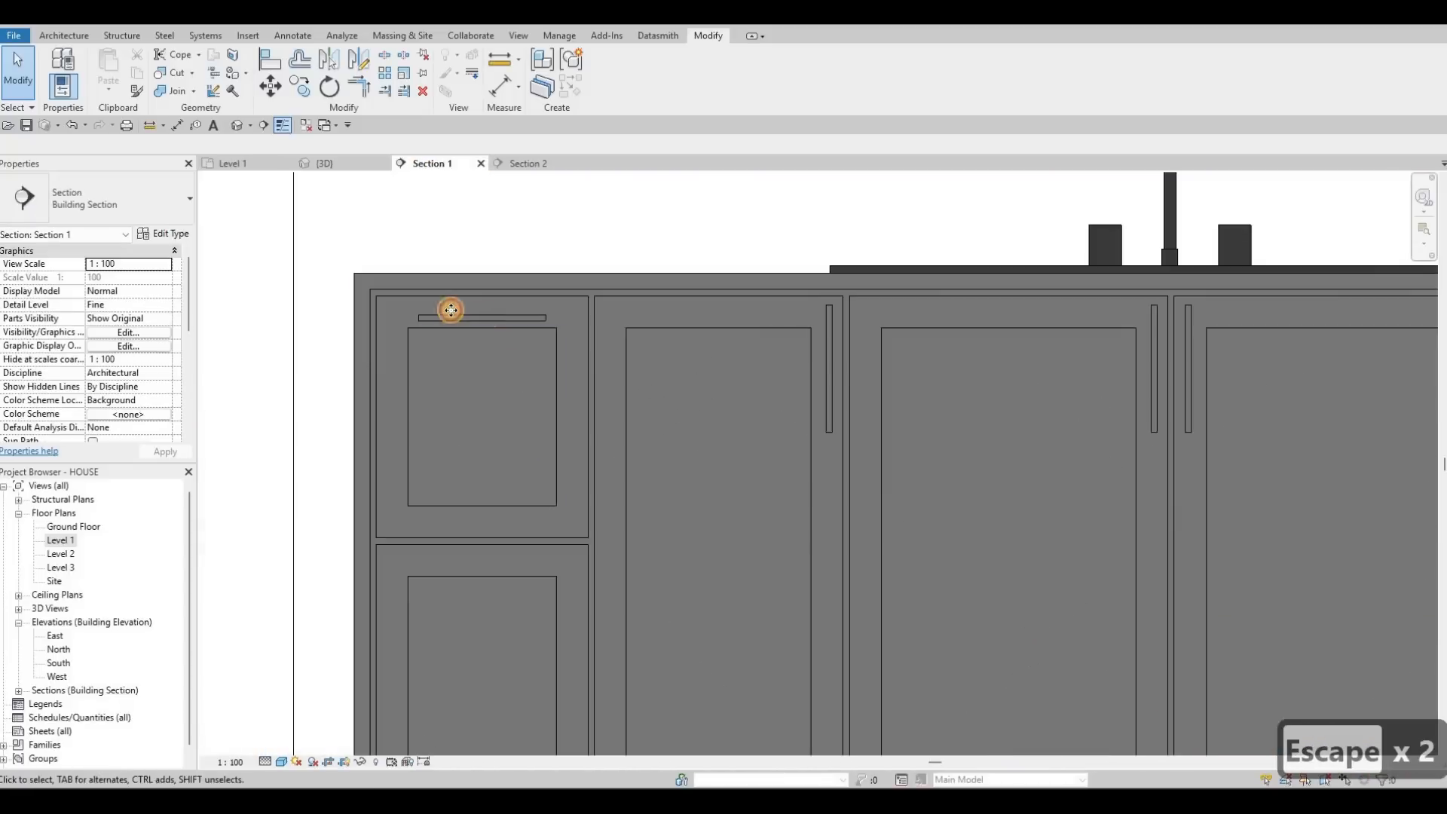
Step: Nudge the top-left drawer handle up and back down to its original height
scroll(451, 309, "up", 2)
left_click(450, 310)
key("Up")
key("Up")
key("Up")
key("Down")
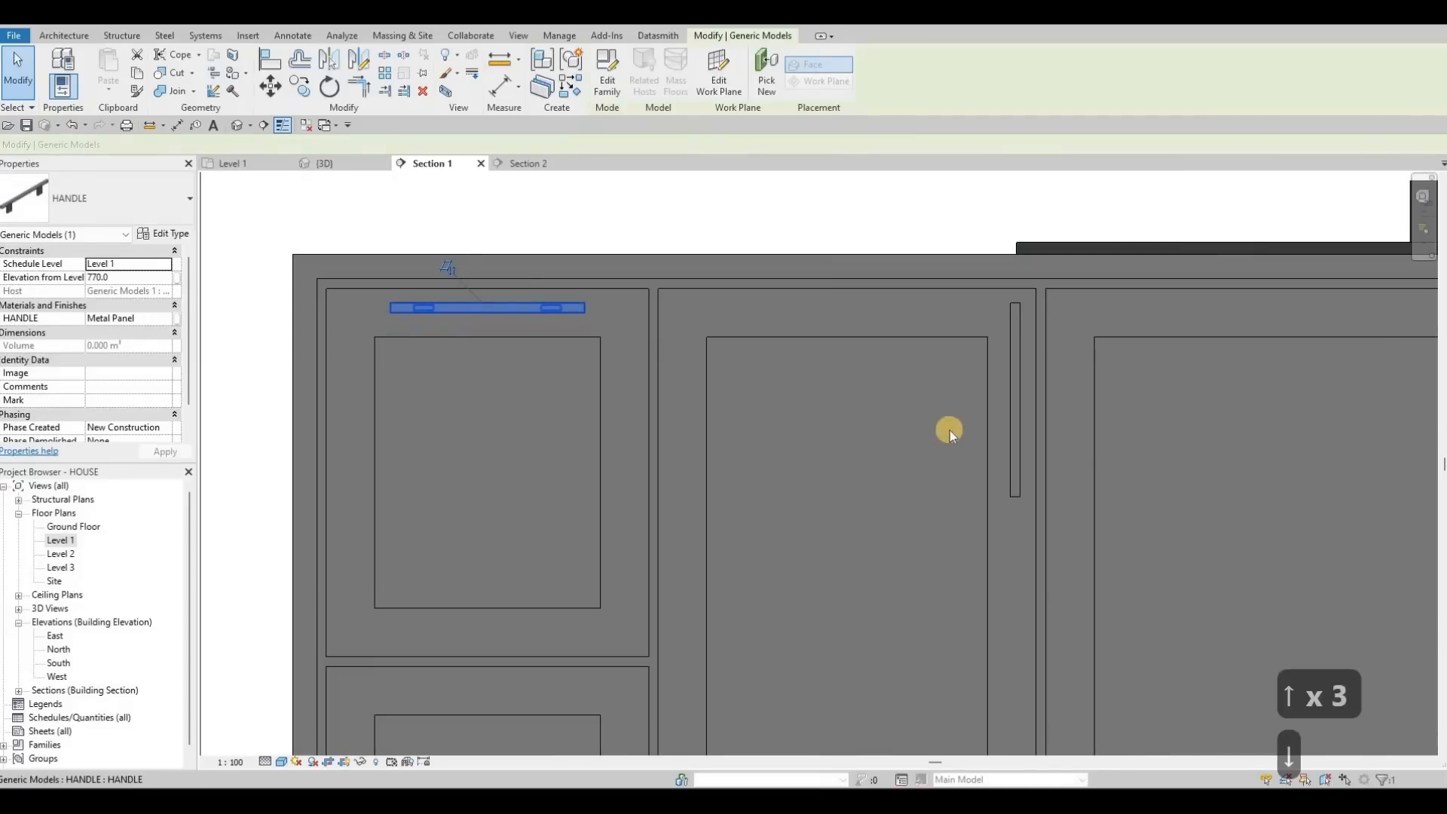
scroll(460, 269, "up", 2)
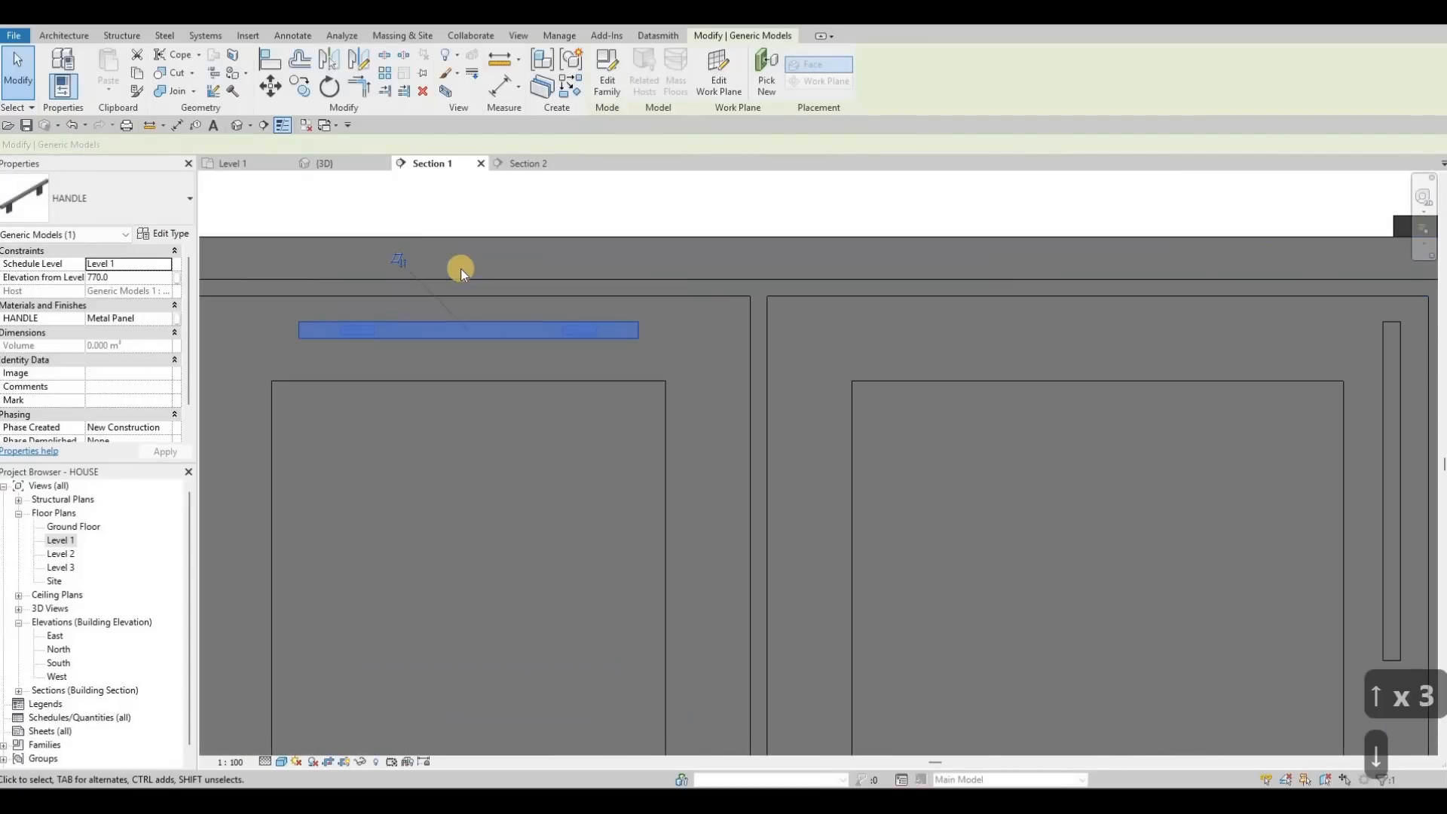
key("Escape")
key("Escape")
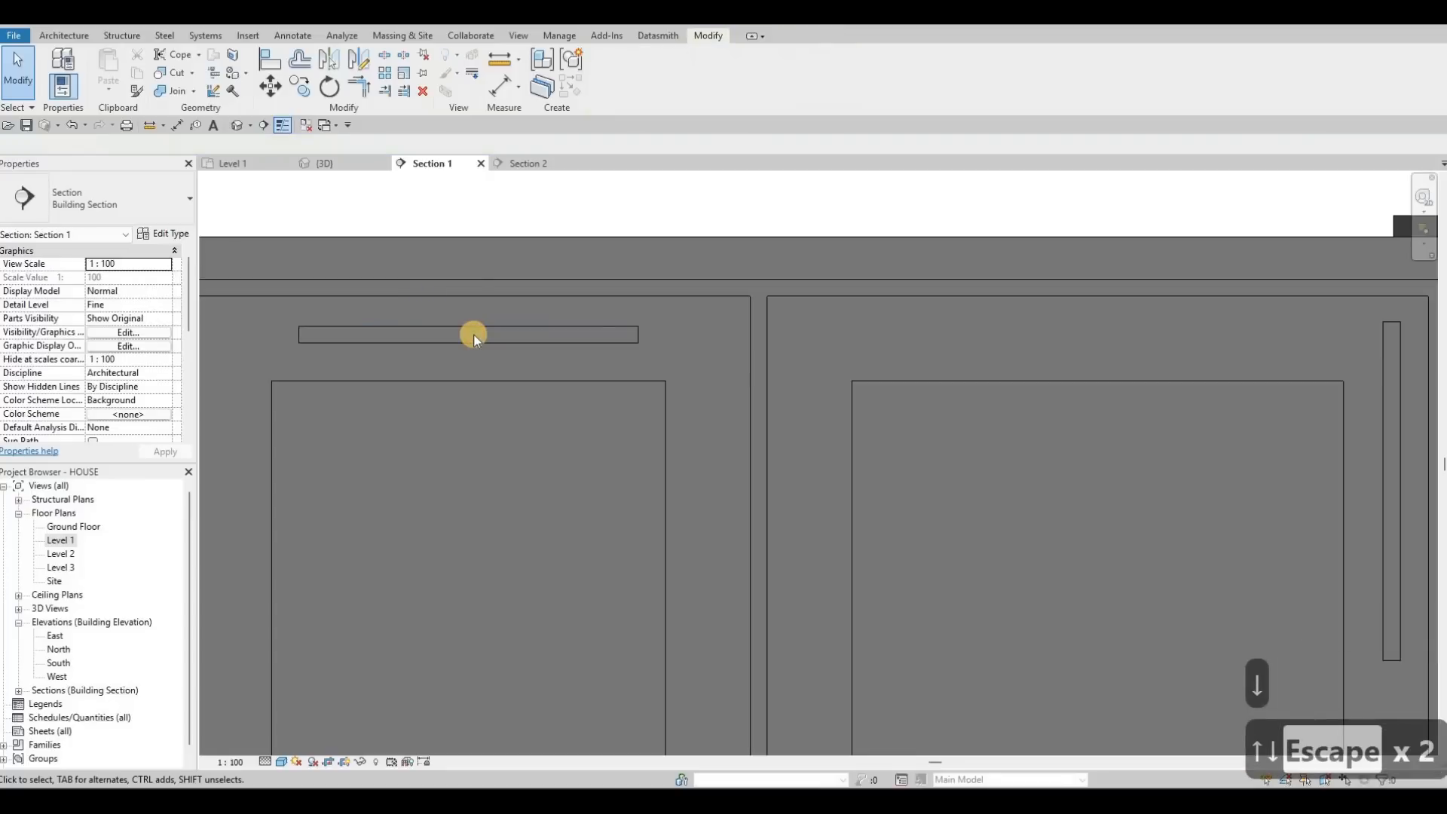
Step: Copy the drawer handle from the cabinet corner onto the lower-left drawer front
left_click(529, 341)
key("c")
key("o")
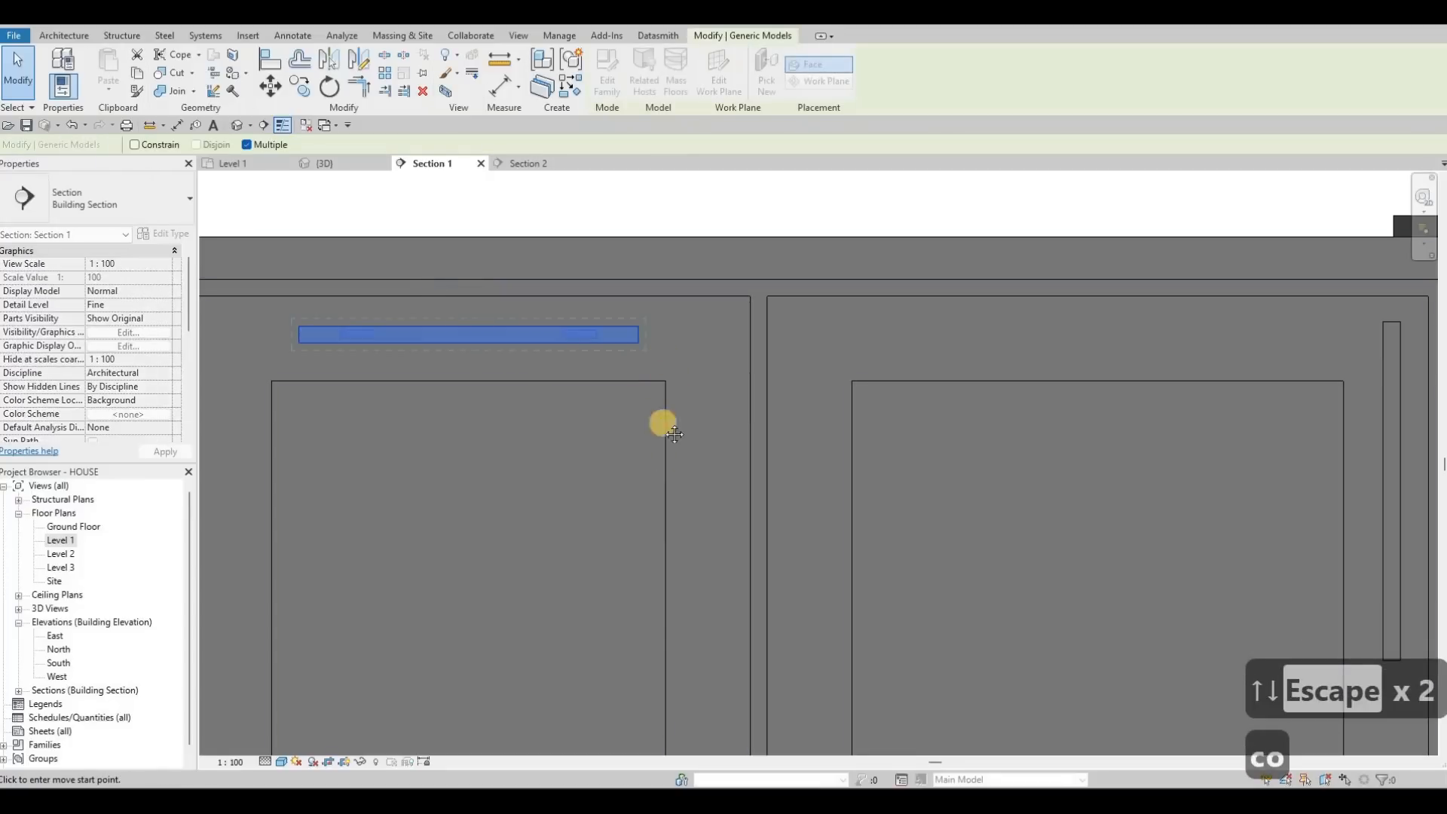
left_click(658, 489)
scroll(657, 515, "down", 5)
middle_click_drag(658, 653, 656, 500)
left_click(658, 504)
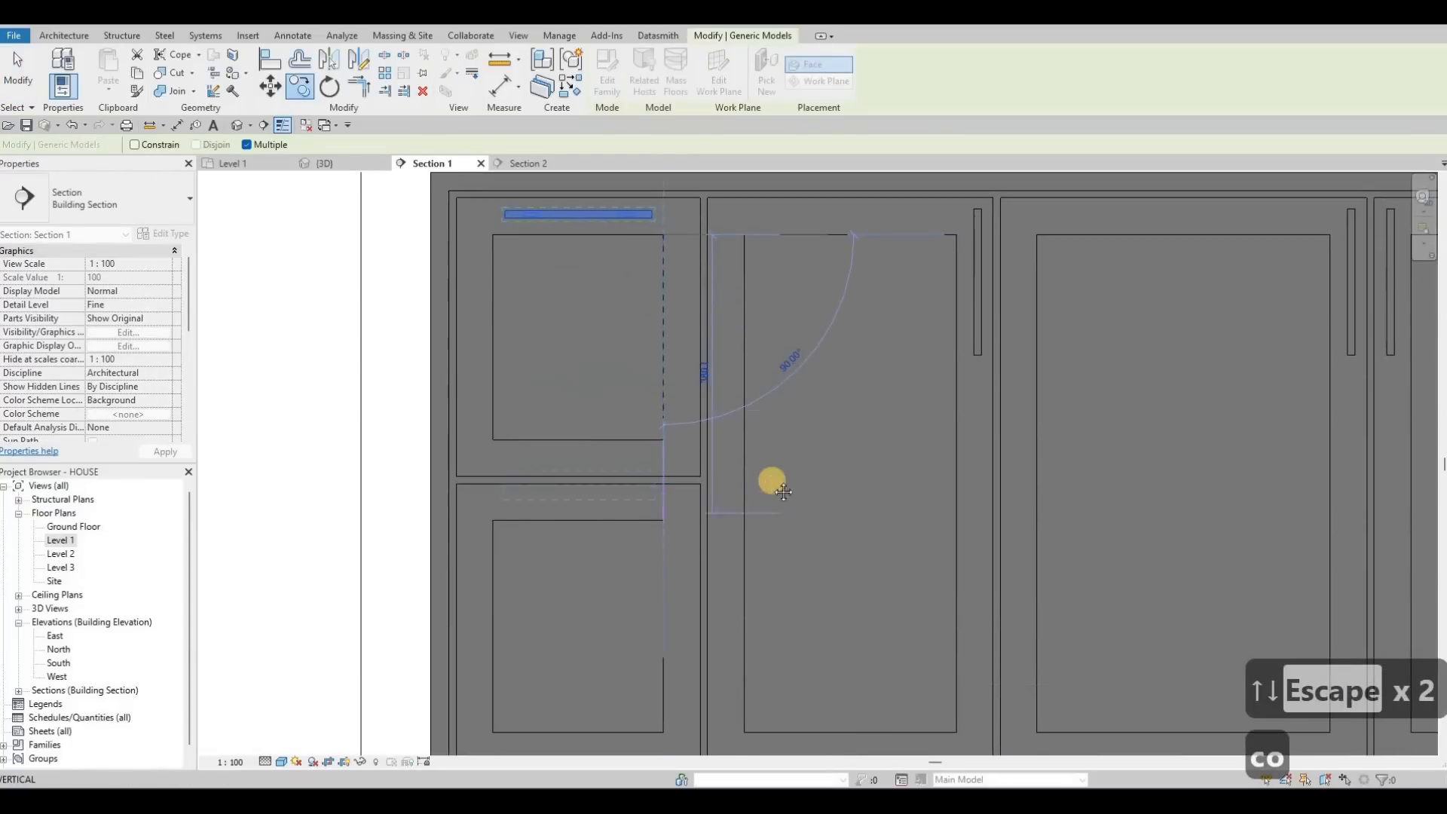
scroll(652, 468, "down", 5)
middle_click_drag(904, 376, 490, 371)
key("Escape")
key("Escape")
Step: Start copying the left cabinet's drawer handle toward the right-hand drawer stack
scroll(259, 360, "up", 2)
middle_click_drag(259, 360, 633, 314)
scroll(635, 313, "down", 1)
key("Escape")
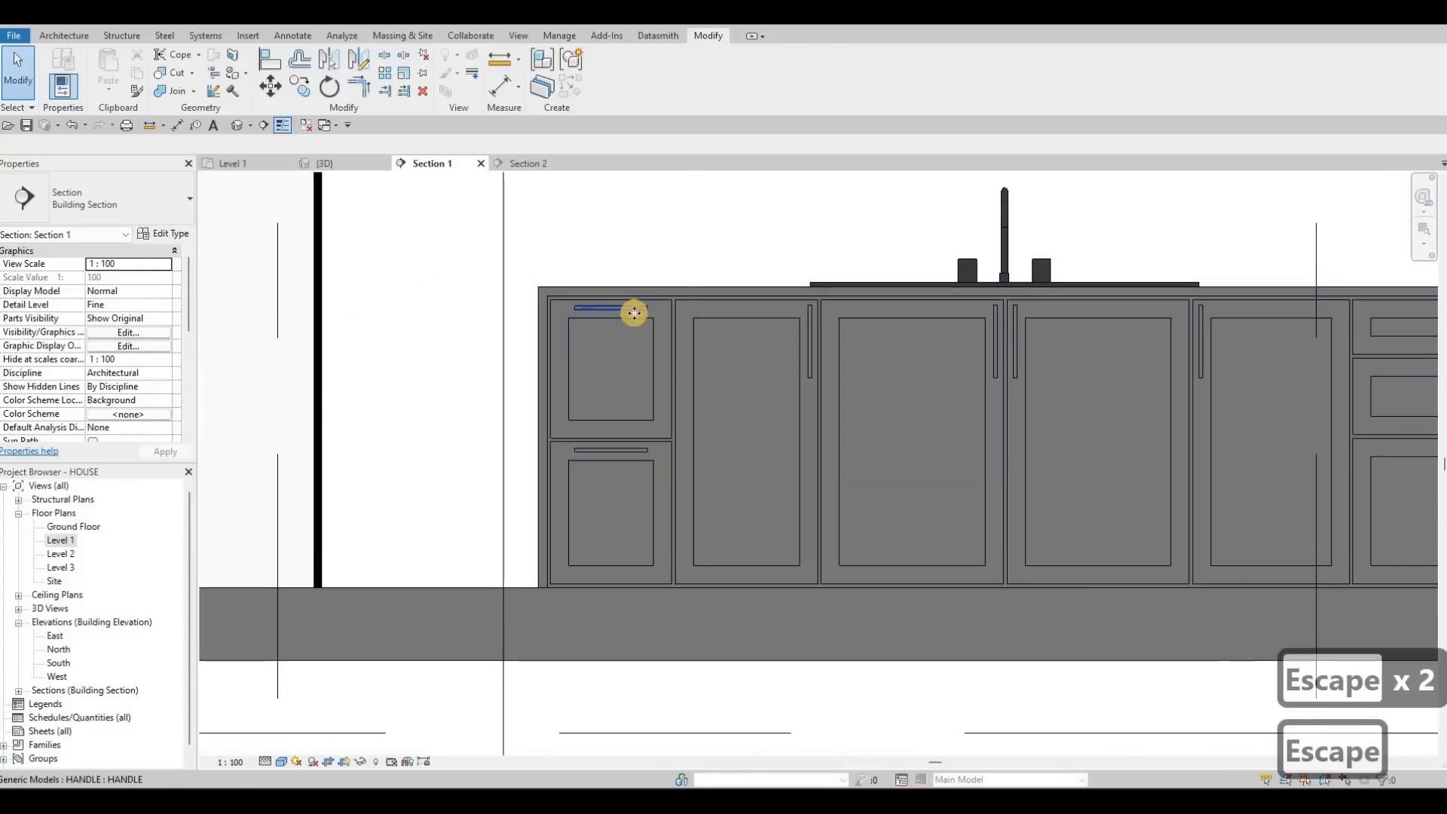
left_click(636, 311)
key("c")
key("o")
left_click(951, 323)
middle_click_drag(1408, 313, 892, 310)
scroll(875, 314, "up", 1)
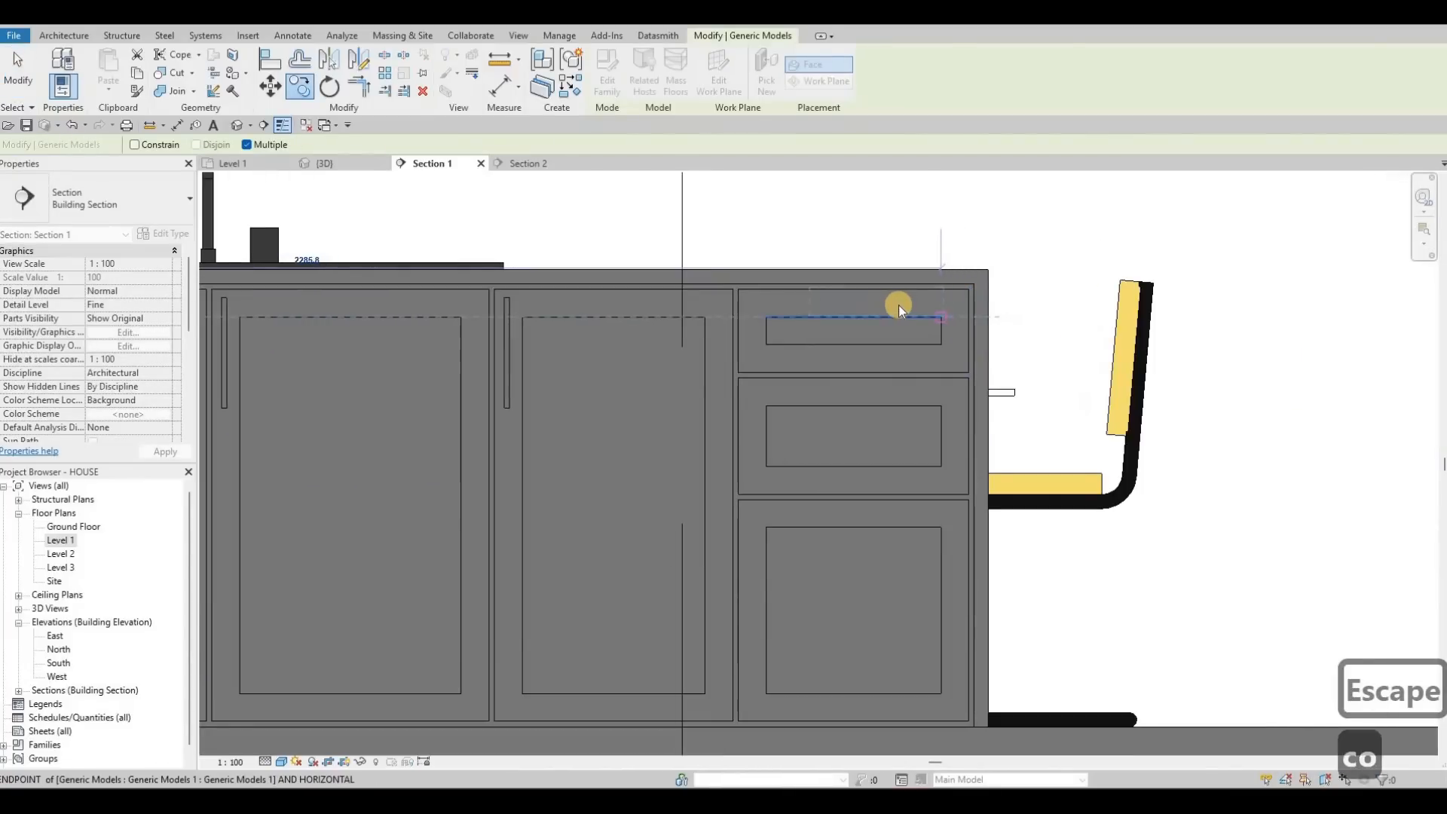
Step: Place the handle on the right-hand top drawer, rehosting it at the drawer midpoint with Pick New
left_click(900, 304)
scroll(905, 301, "up", 1)
scroll(912, 299, "down", 1)
key("Escape")
key("Escape")
key("Escape")
key("Escape")
left_click(822, 296)
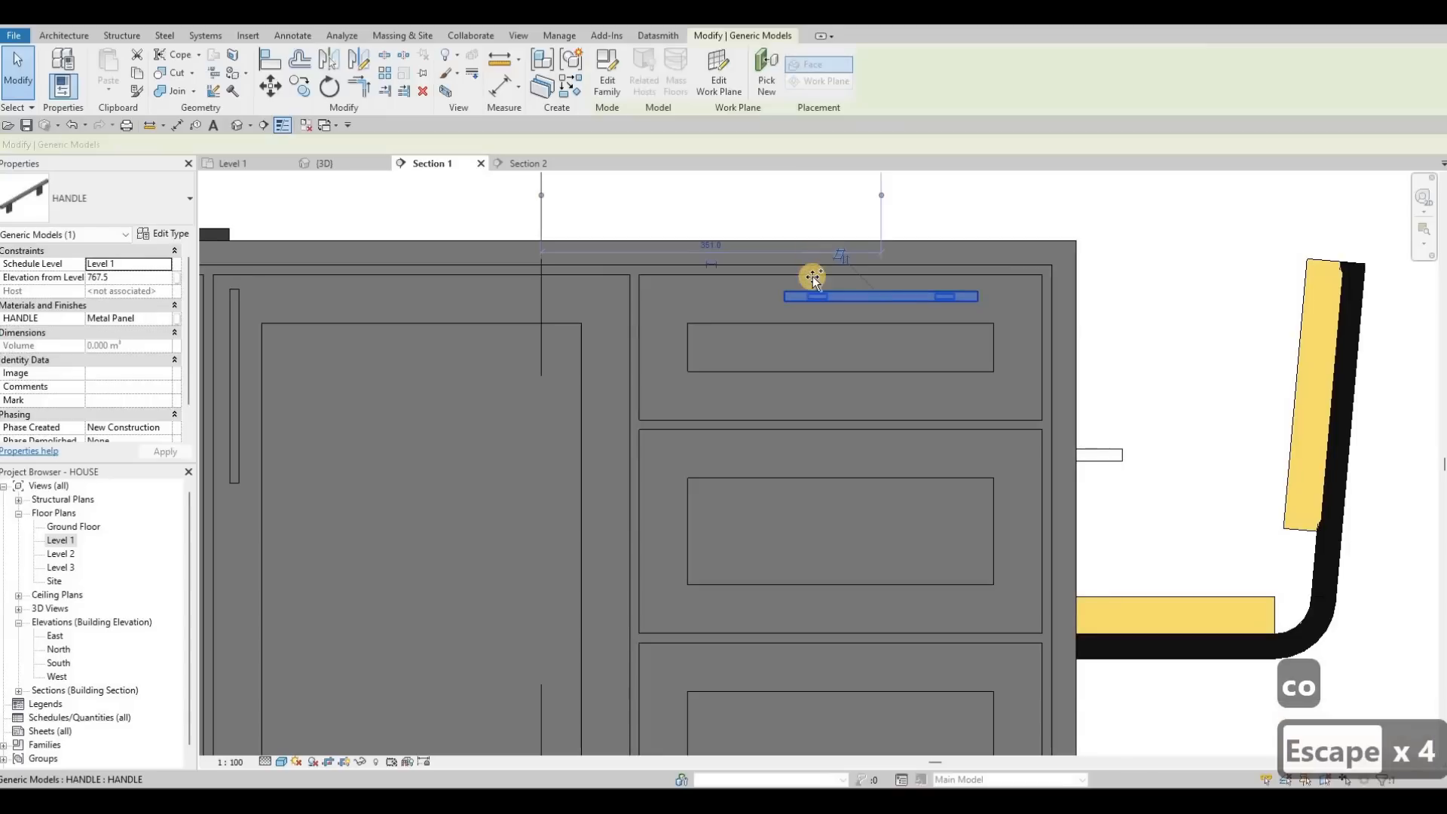
left_click(767, 74)
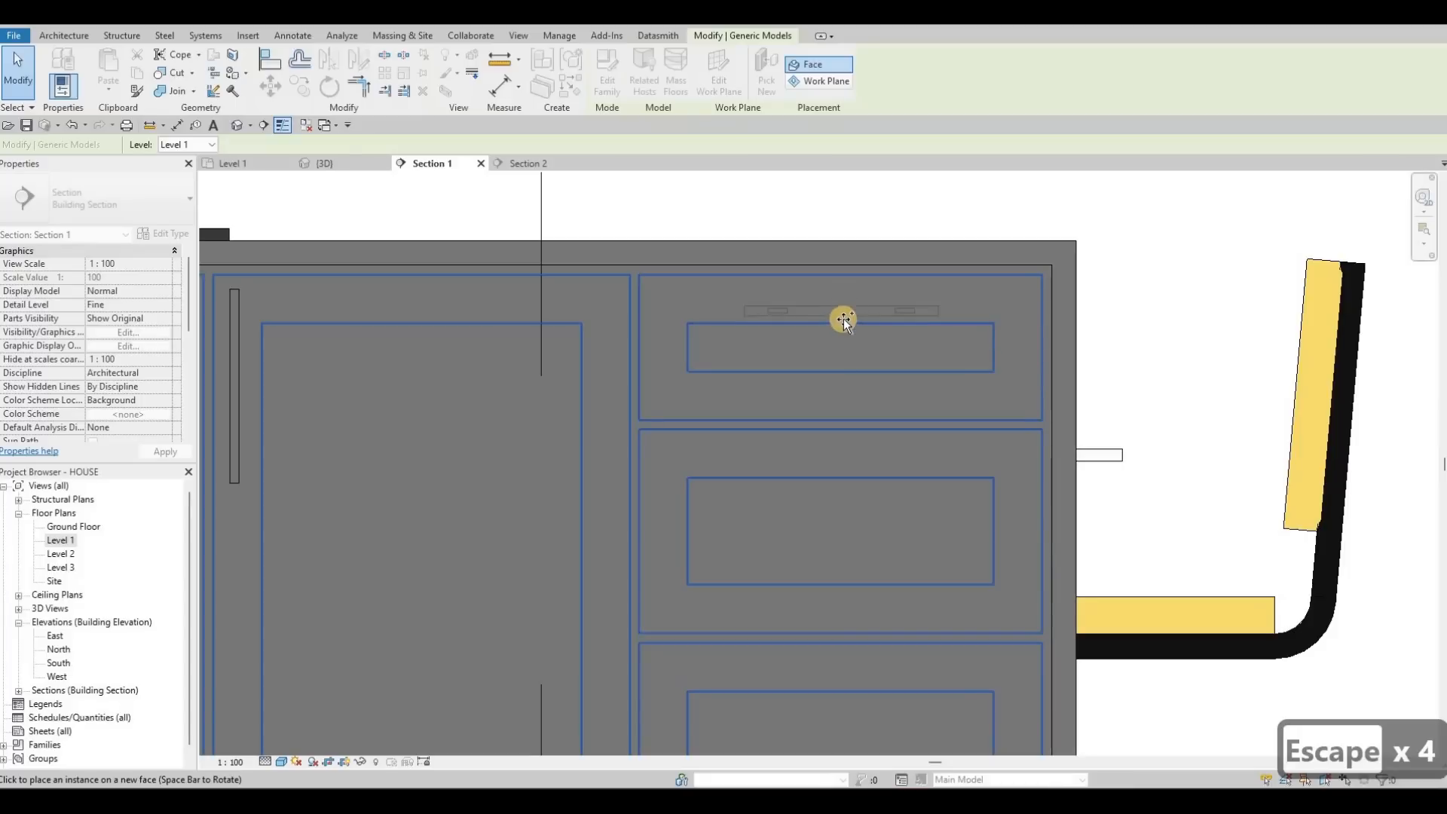
left_click(855, 318)
key("Escape")
key("Escape")
left_click(860, 318)
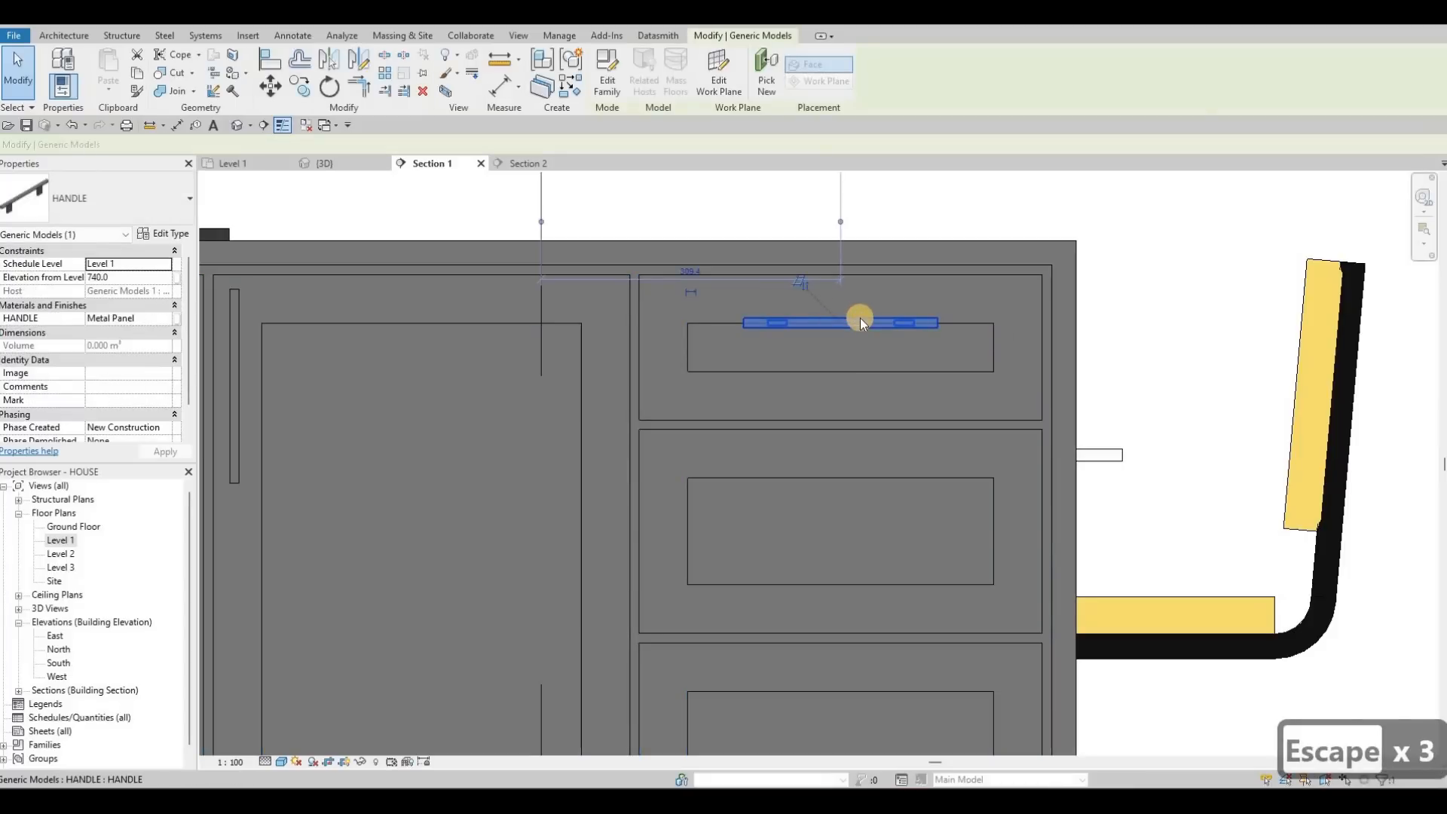
key("Up")
key("Up")
key("Up")
key("Up")
key("Up")
key("Up")
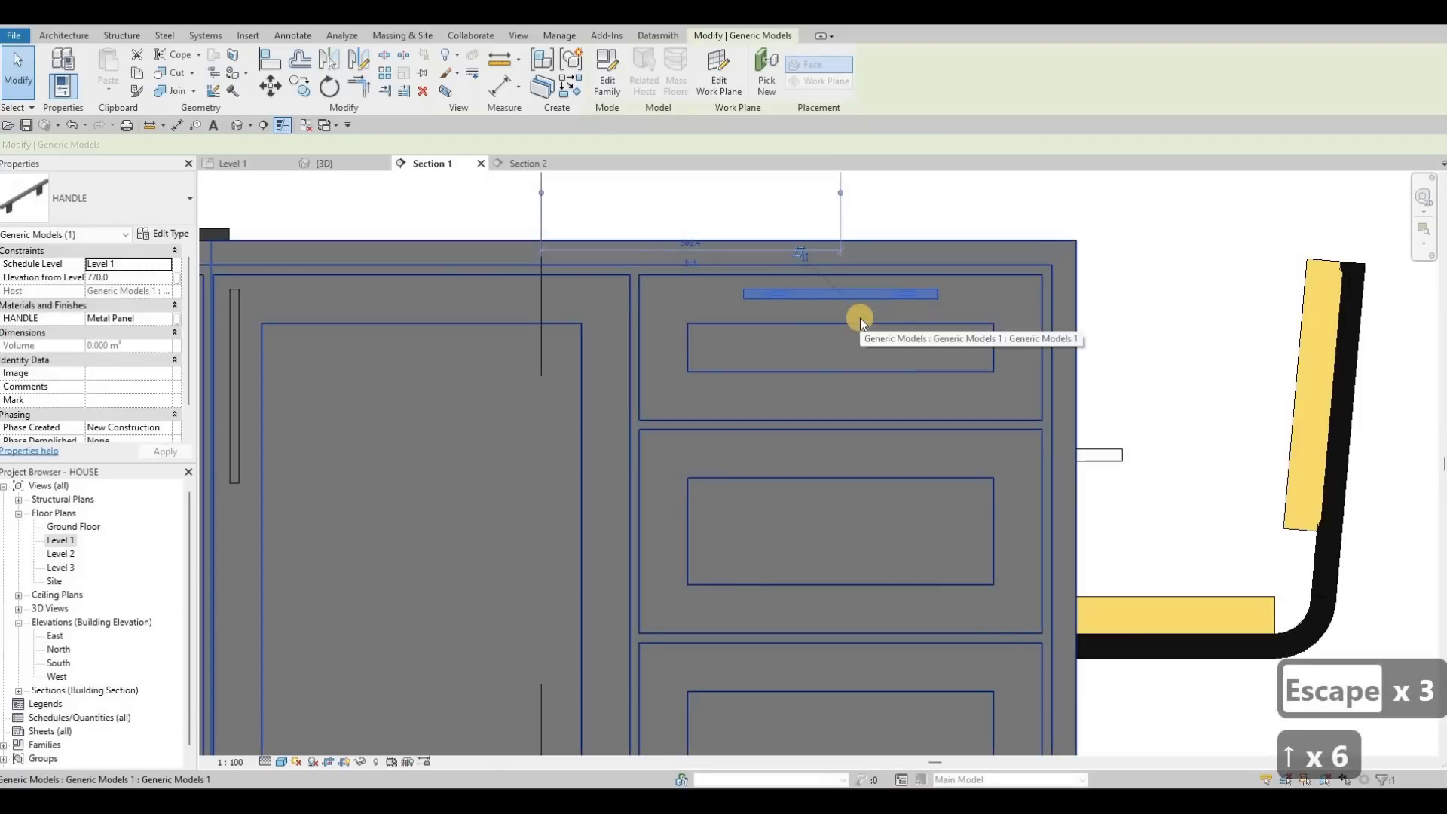
key("Down")
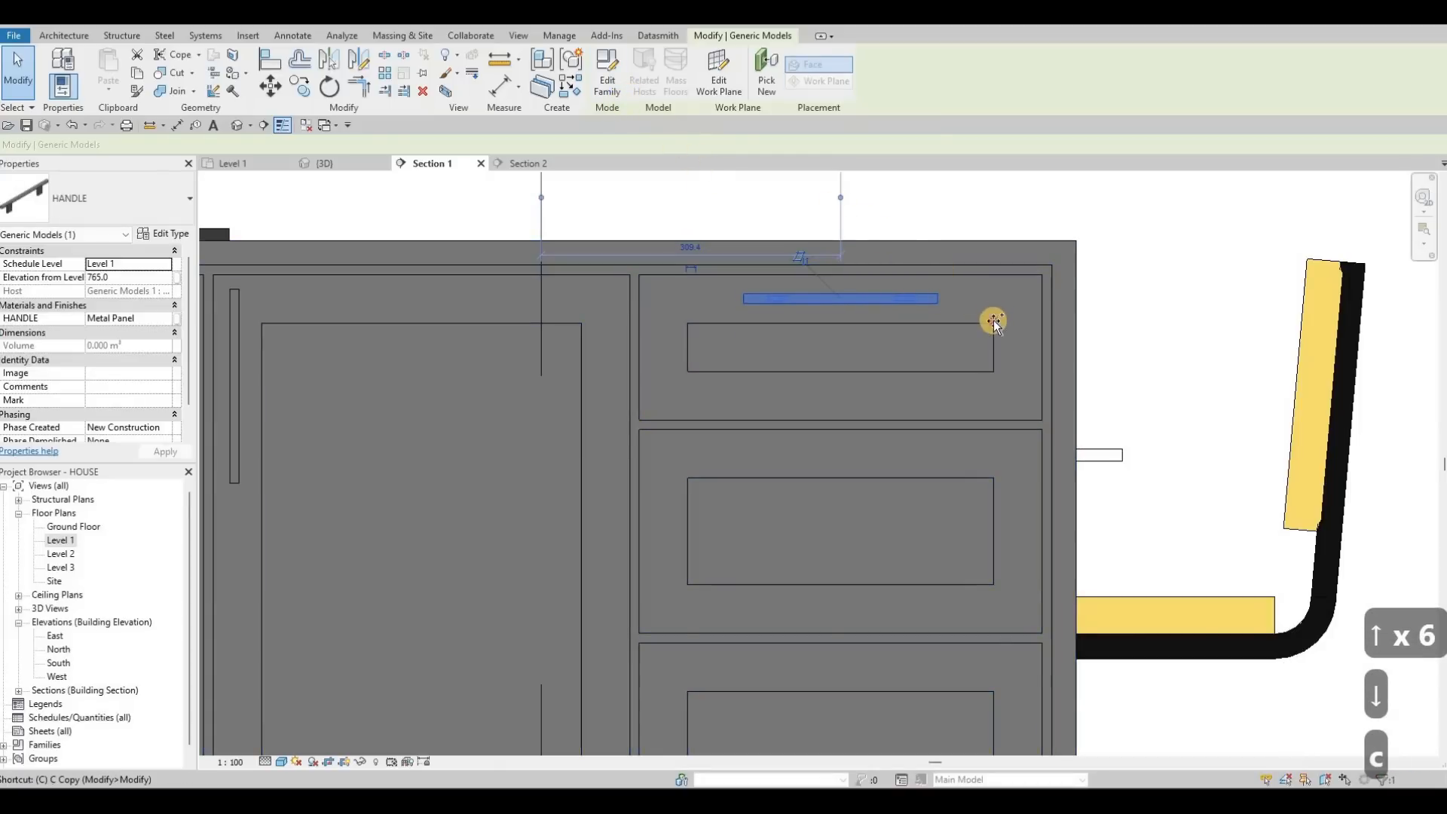
Step: Copy the top drawer handle onto the second and bottom right-hand drawers
key("c")
key("o")
left_click(994, 479)
middle_click_drag(995, 690, 989, 526)
left_click(989, 527)
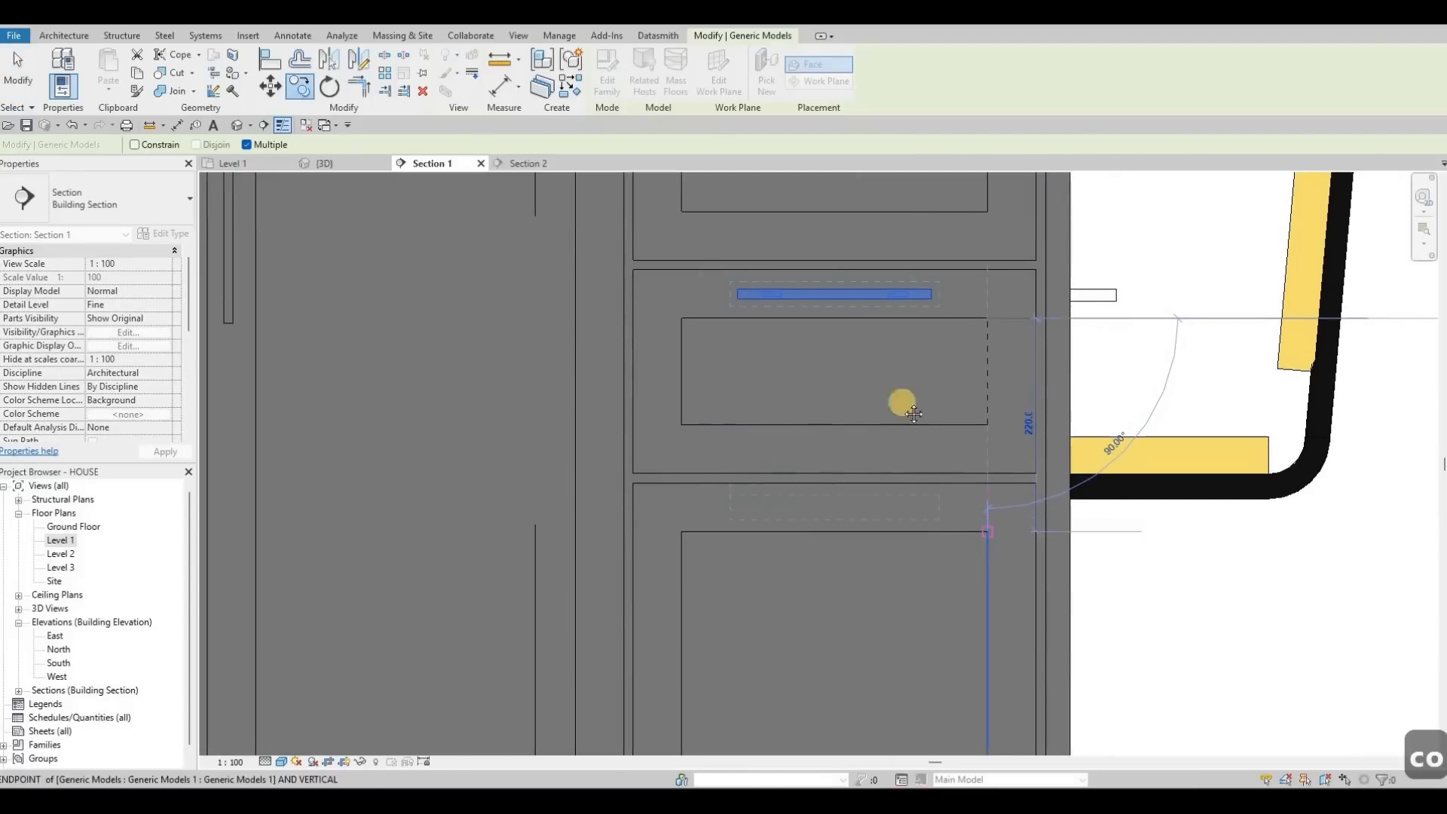
scroll(546, 420, "down", 4)
key("Escape")
scroll(480, 395, "down", 2)
key("Escape")
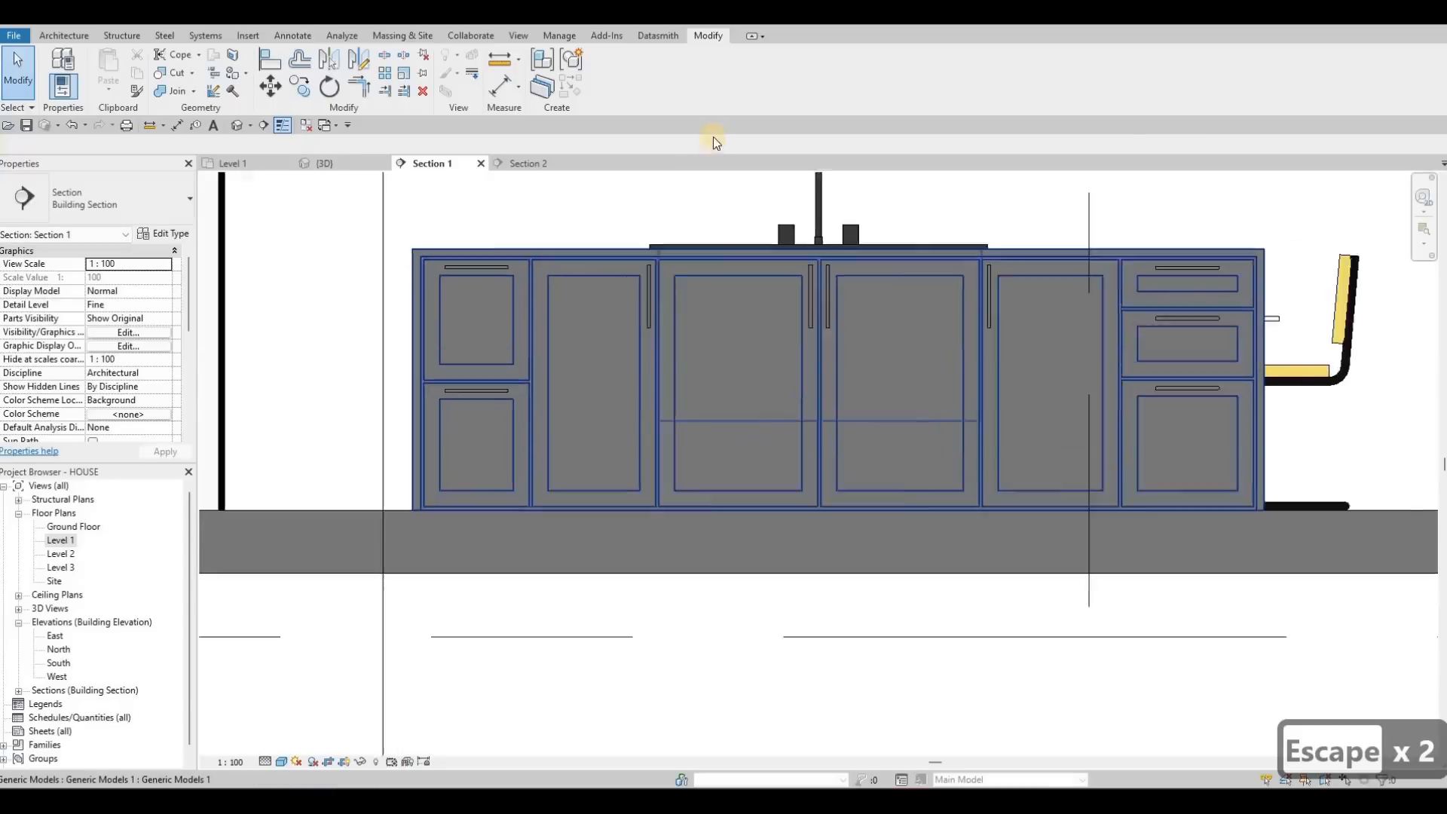
Step: Rehost a handle onto the lower-left drawer front with Pick New and raise it to 380.0
scroll(567, 343, "up", 4)
left_click(767, 72)
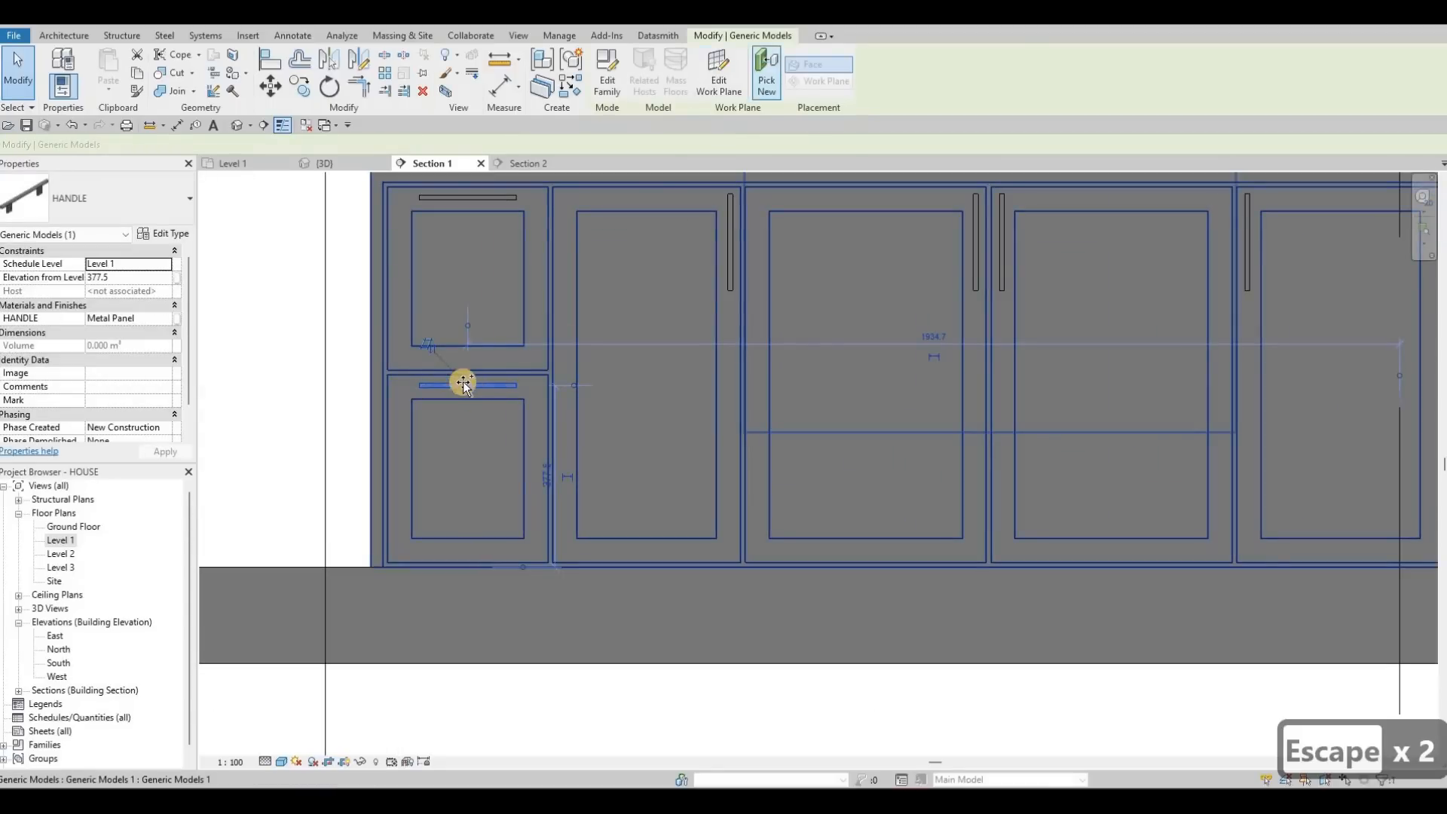
scroll(467, 390, "up", 2)
left_click(475, 393)
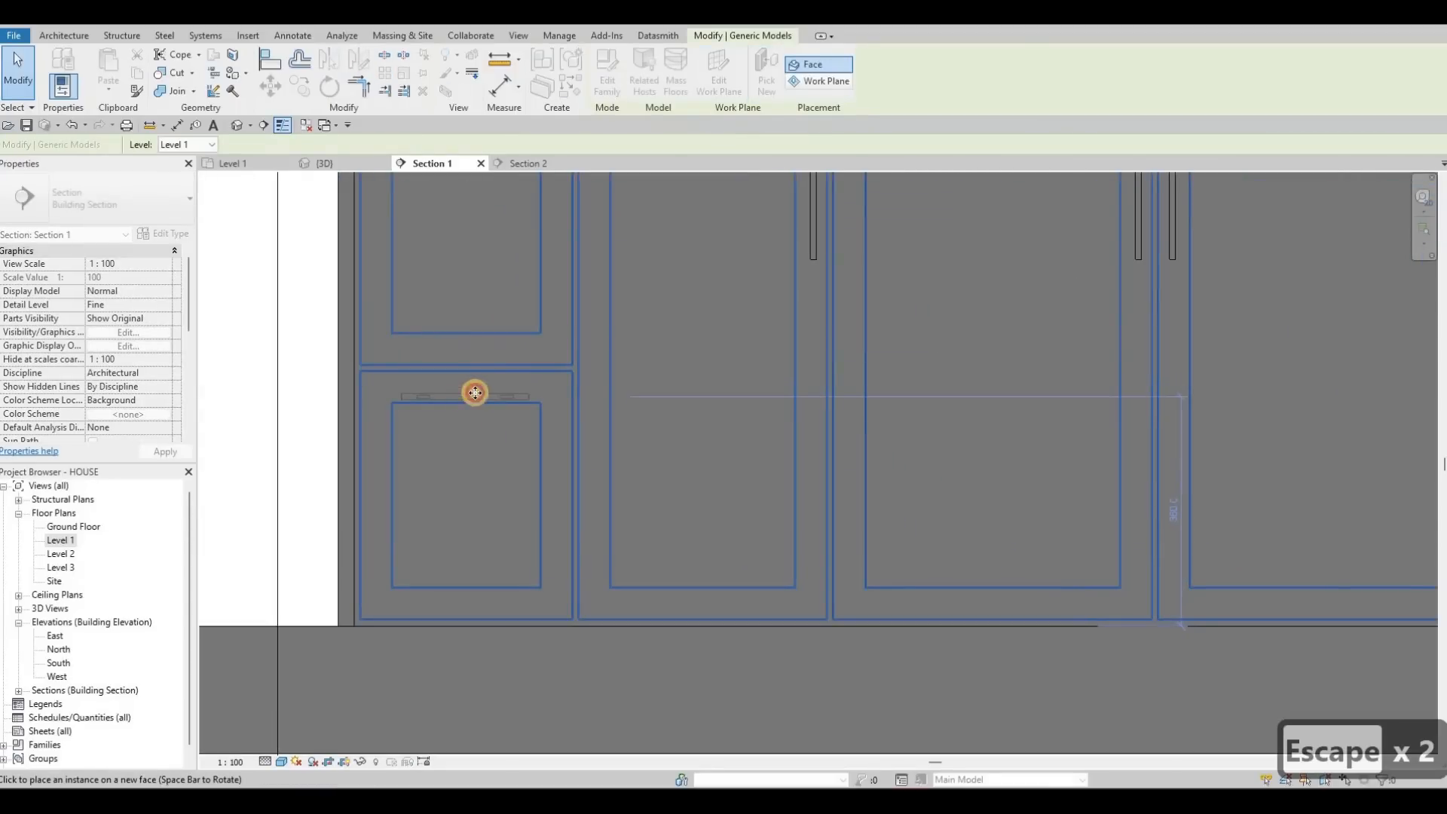
key("Escape")
key("Escape")
key("Escape")
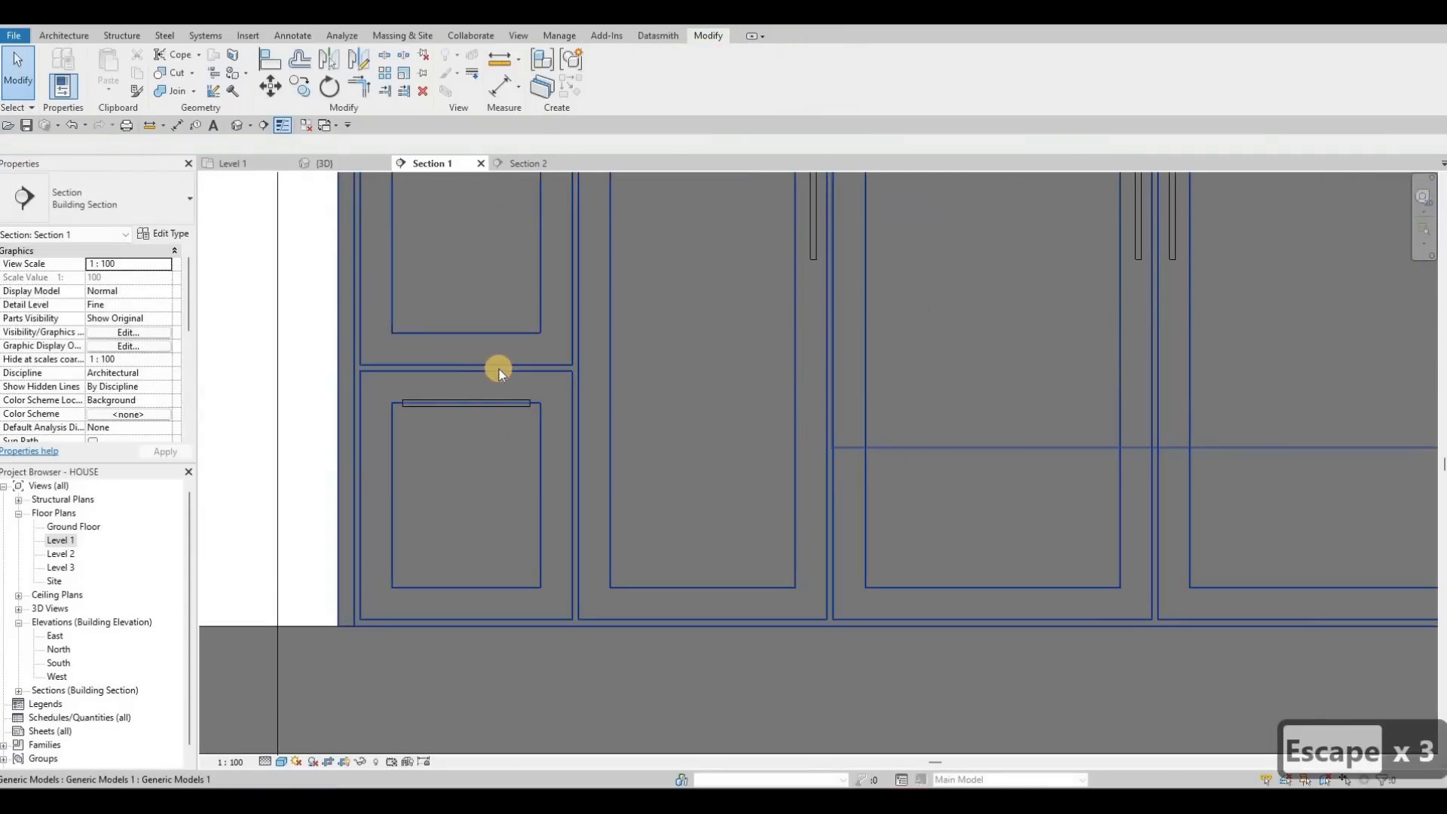
key("Up")
key("Up")
key("Up")
key("Escape")
key("Escape")
left_click(509, 410)
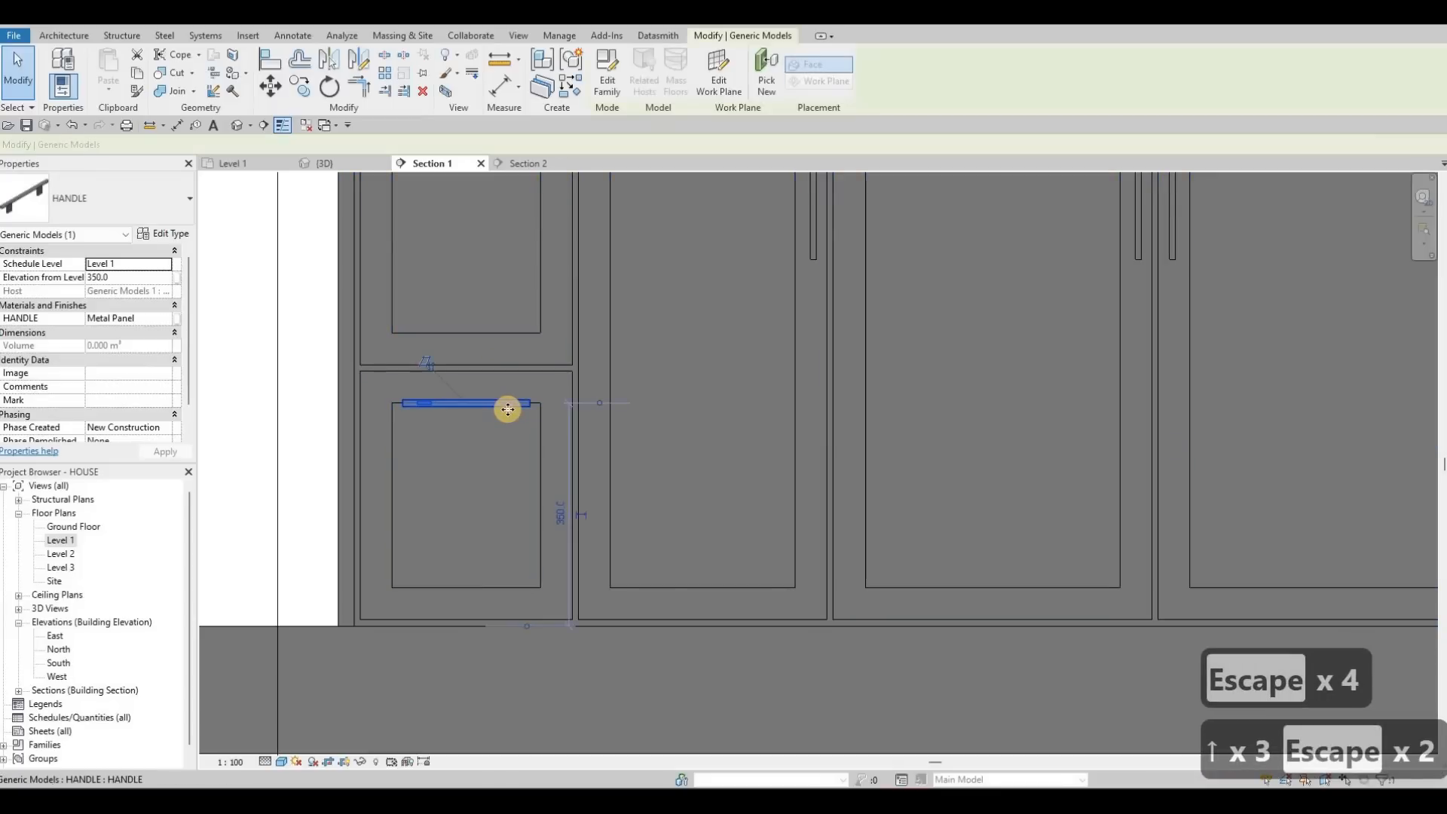
key("Up")
key("Up")
key("Up")
key("Up")
key("Up")
key("Up")
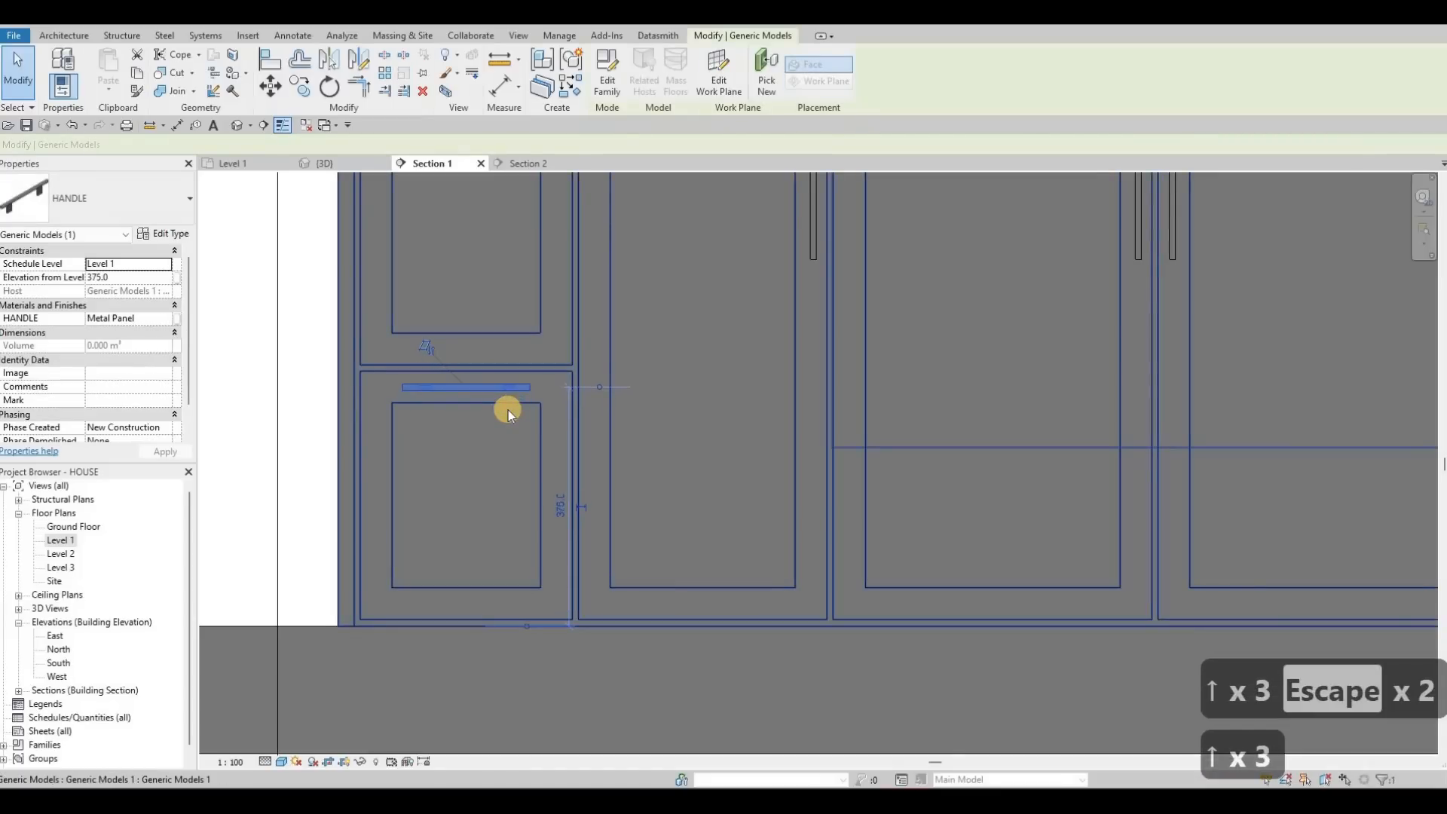
key("Down")
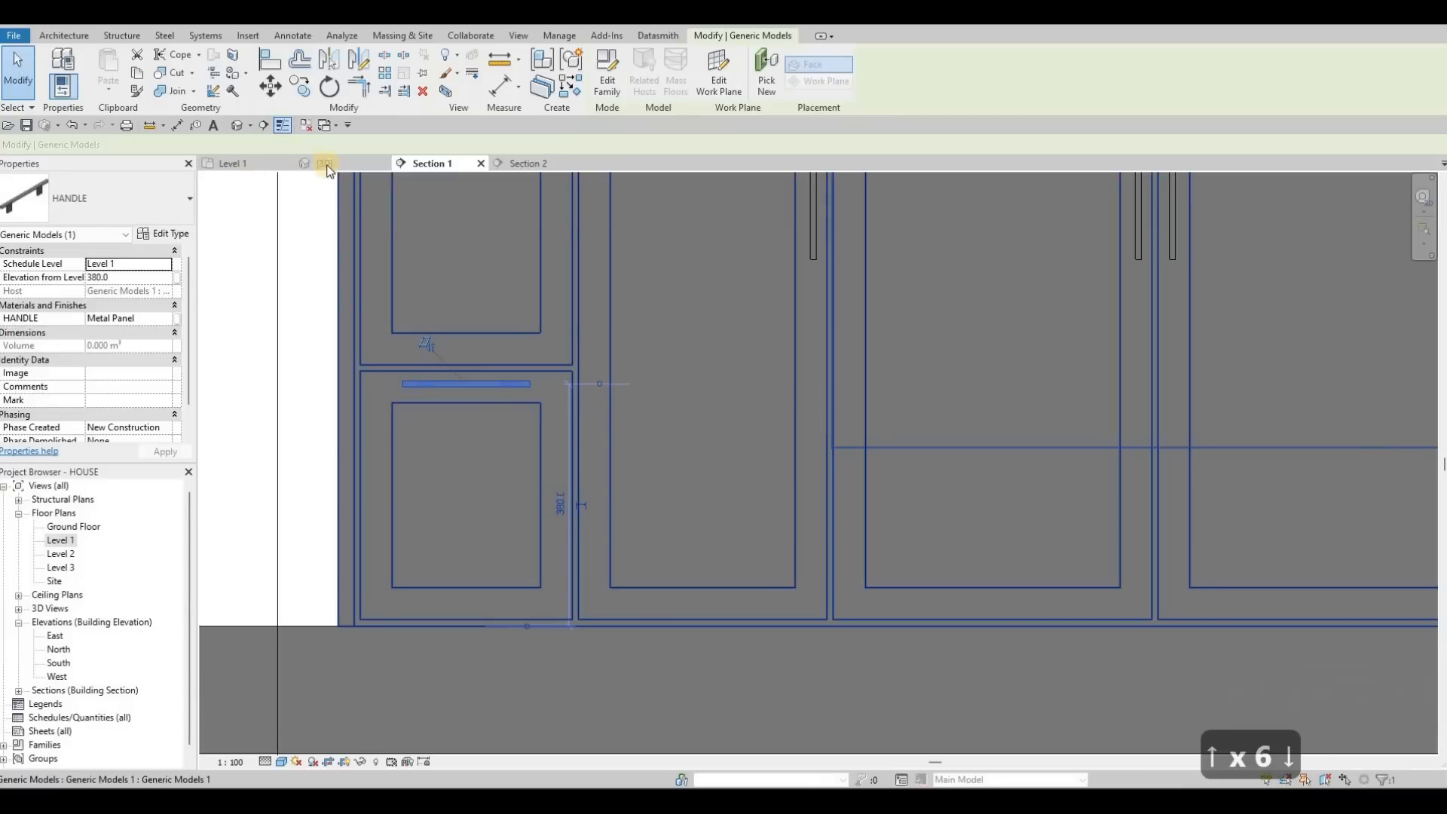
key("Escape")
key("Escape")
Step: Orbit the 3D kitchen and inspect a cabinet handle's type properties
scroll(648, 388, "down", 2)
middle_click_drag(545, 396, 534, 399, "shift")
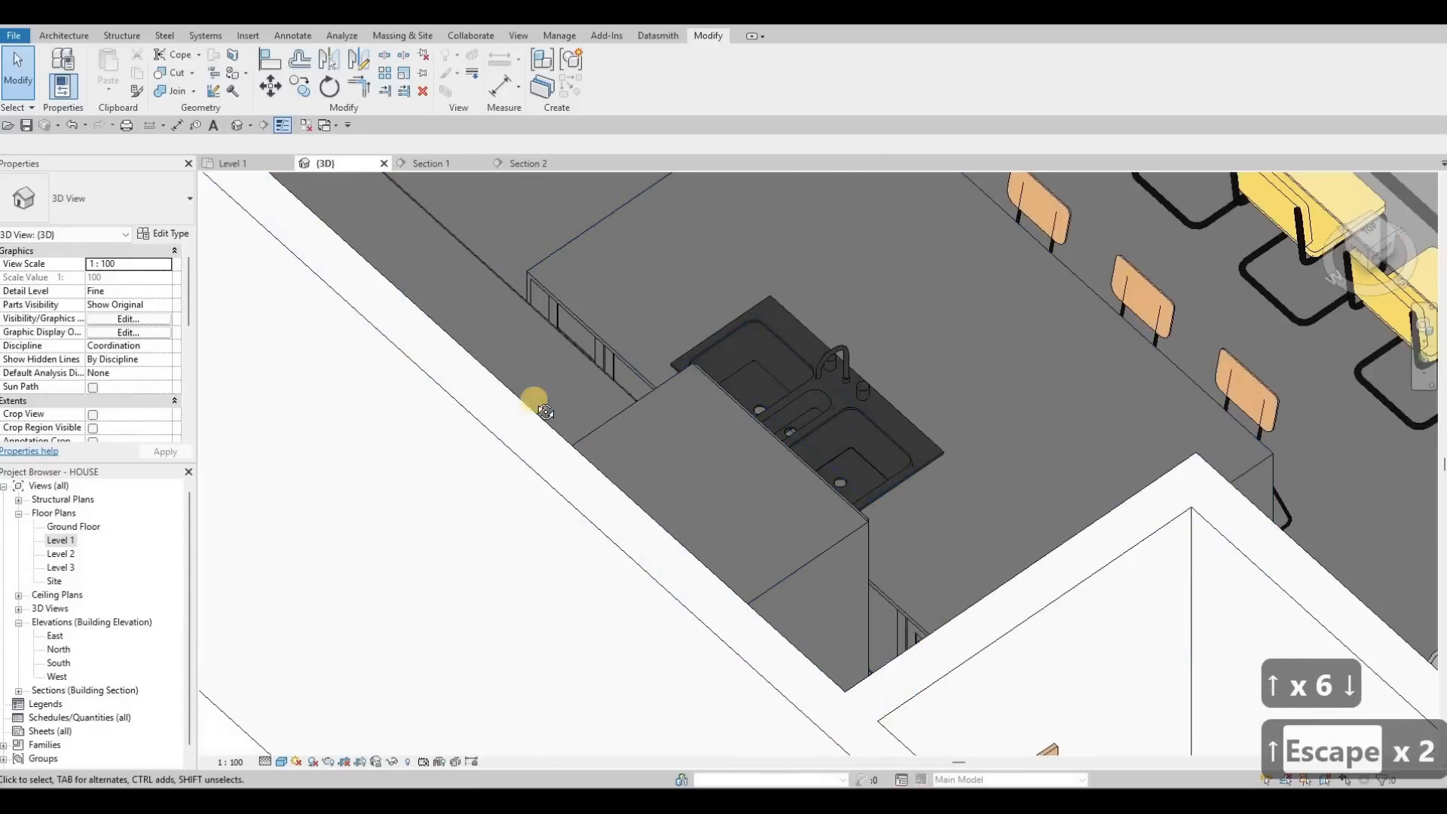
middle_click_drag(861, 687, 655, 452, "shift")
scroll(655, 453, "up", 3)
key("Escape")
left_click(773, 474)
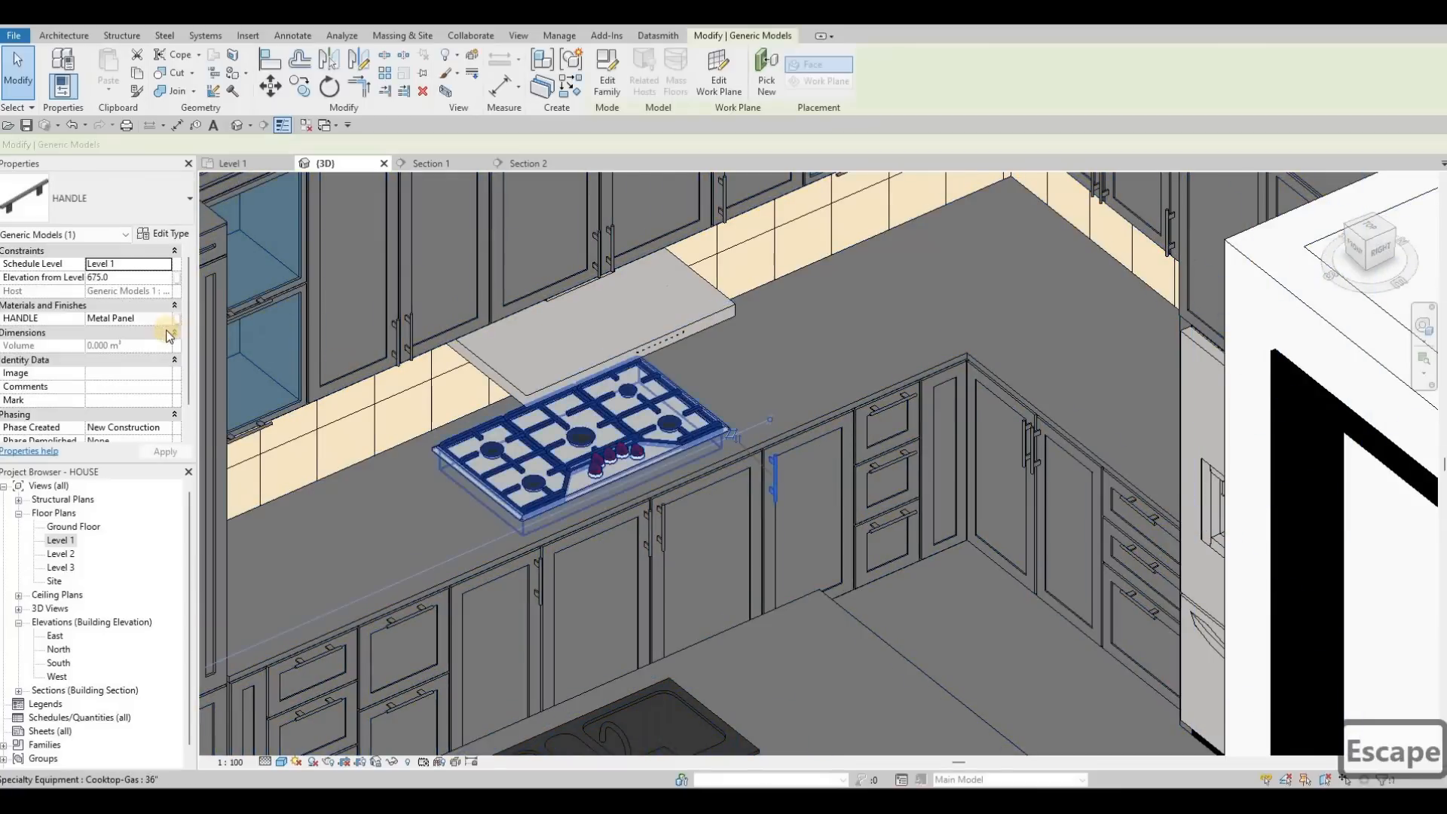
left_click(174, 235)
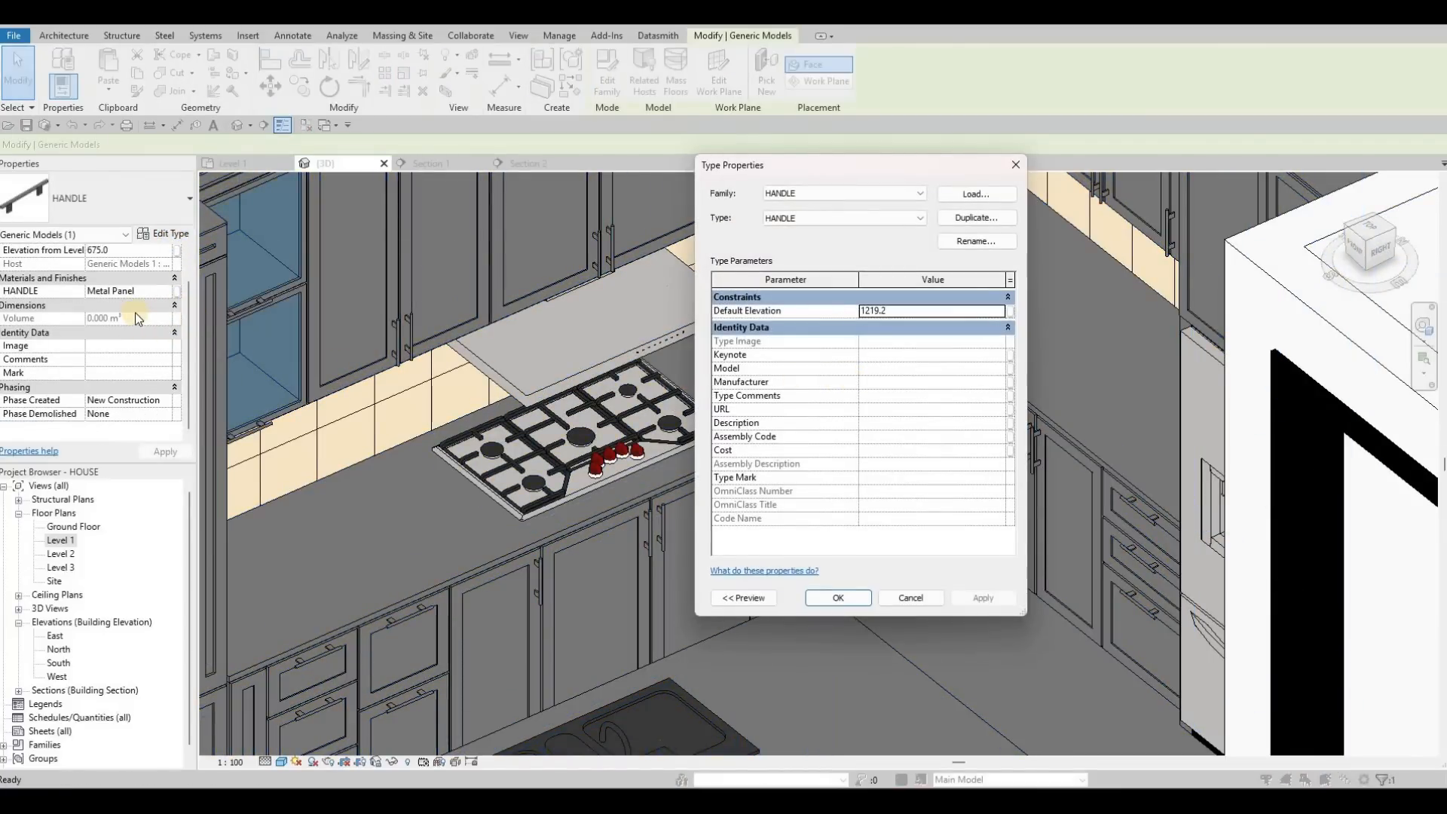
key("Escape")
key("Escape")
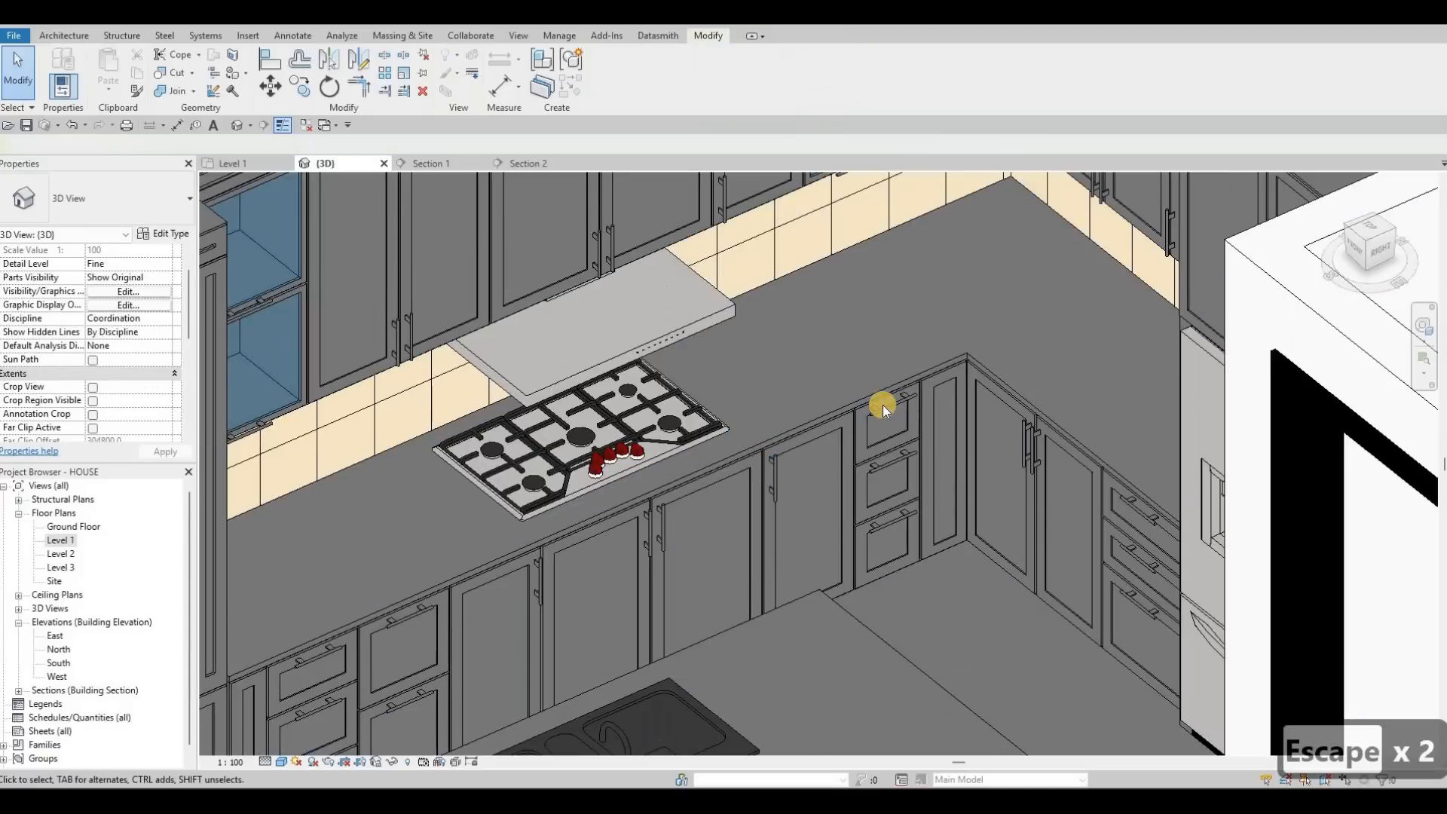
Step: Select all 44 handle instances and open the Material Browser for their Metal Panel material
key("Escape")
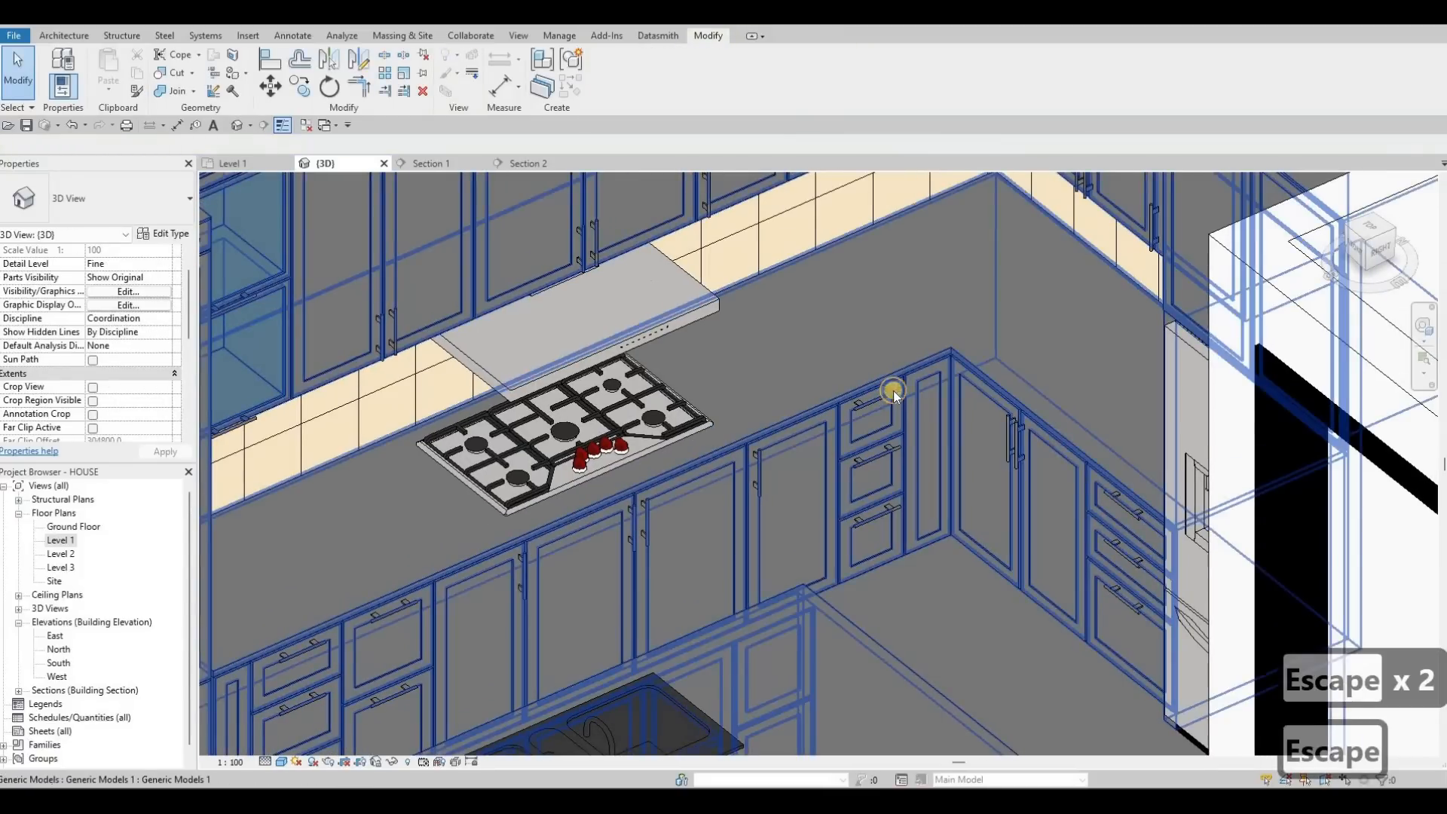
left_click(893, 390)
right_click(894, 391)
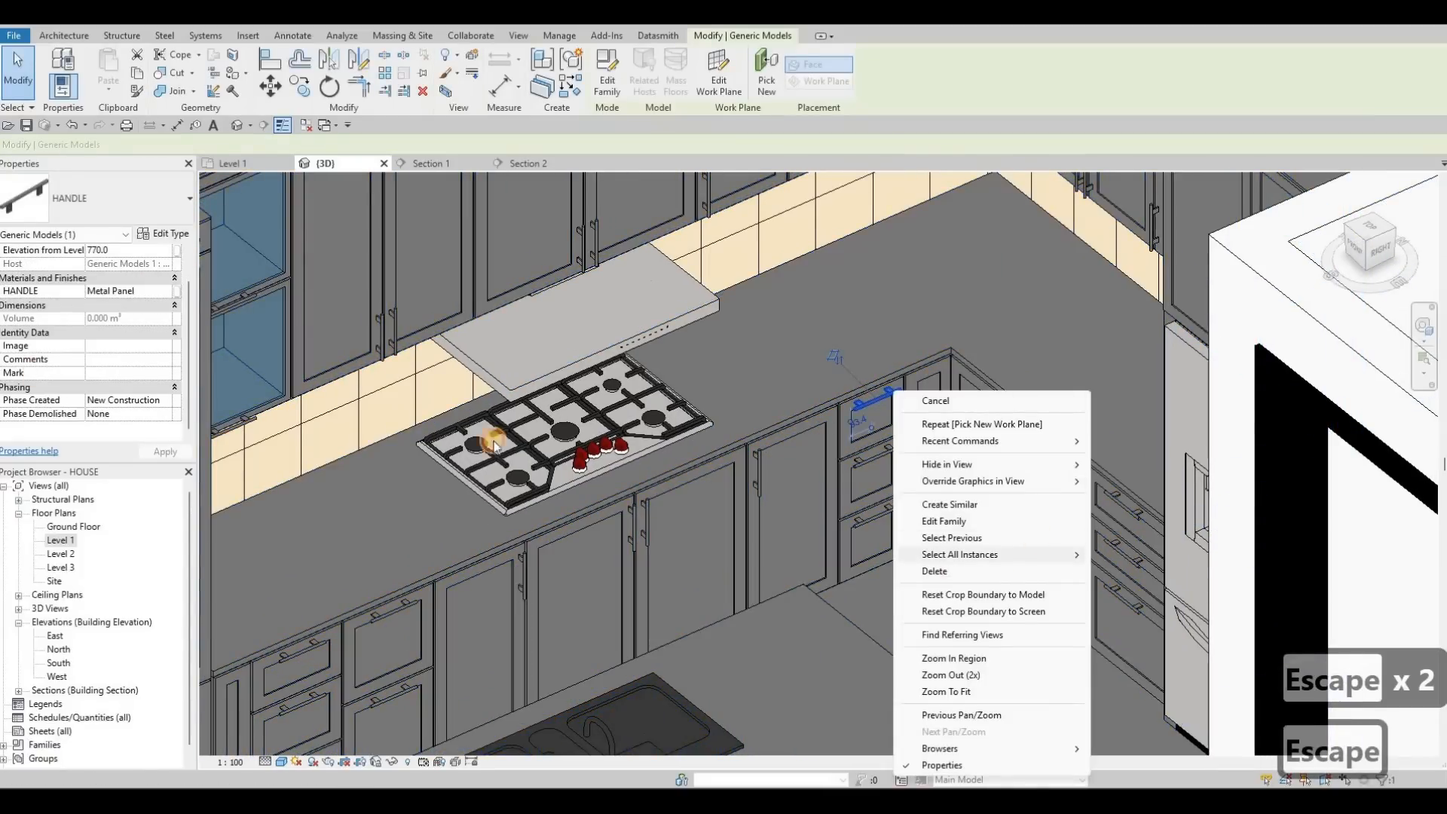
mouse_move(959, 555)
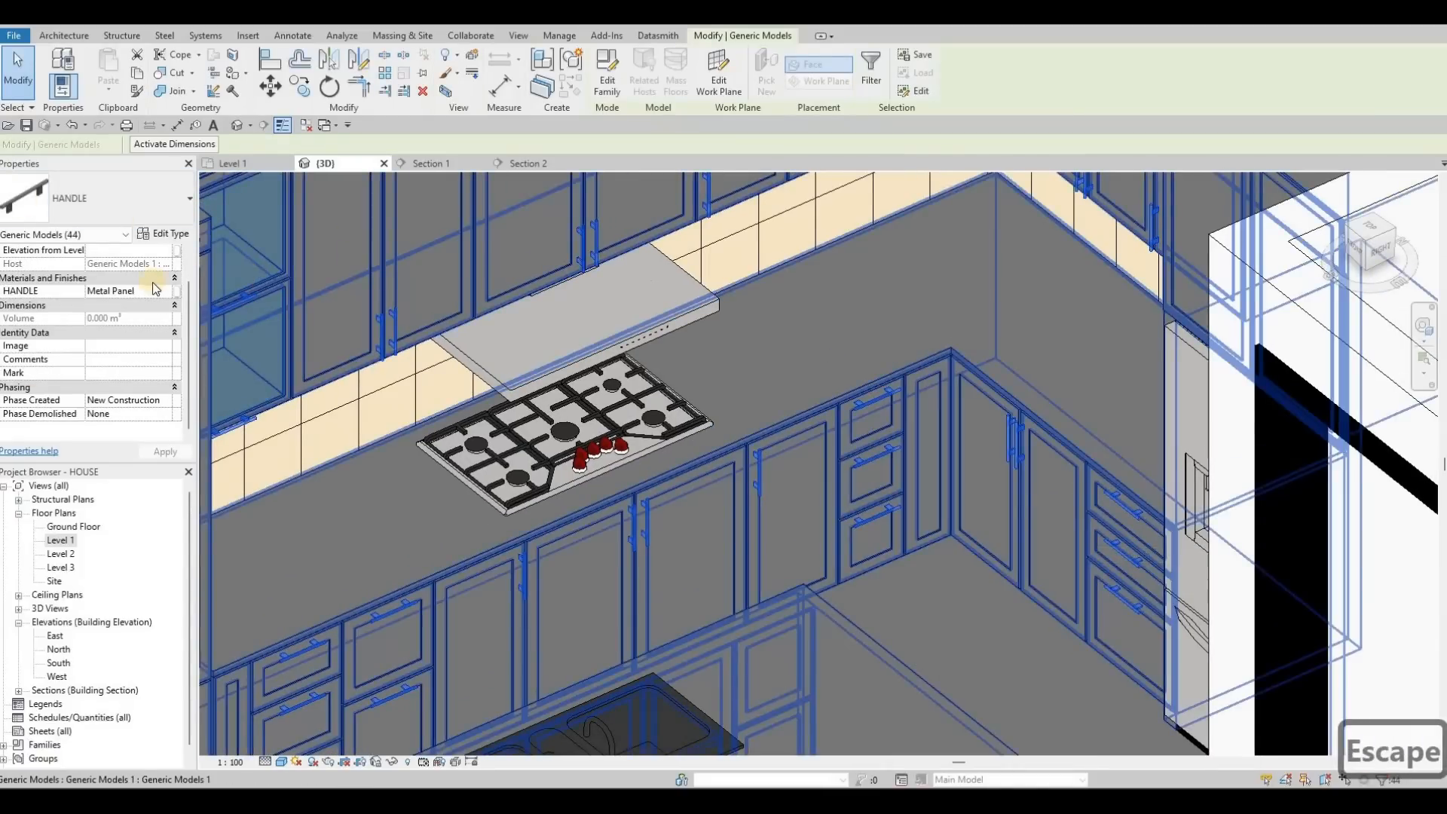
left_click(172, 291)
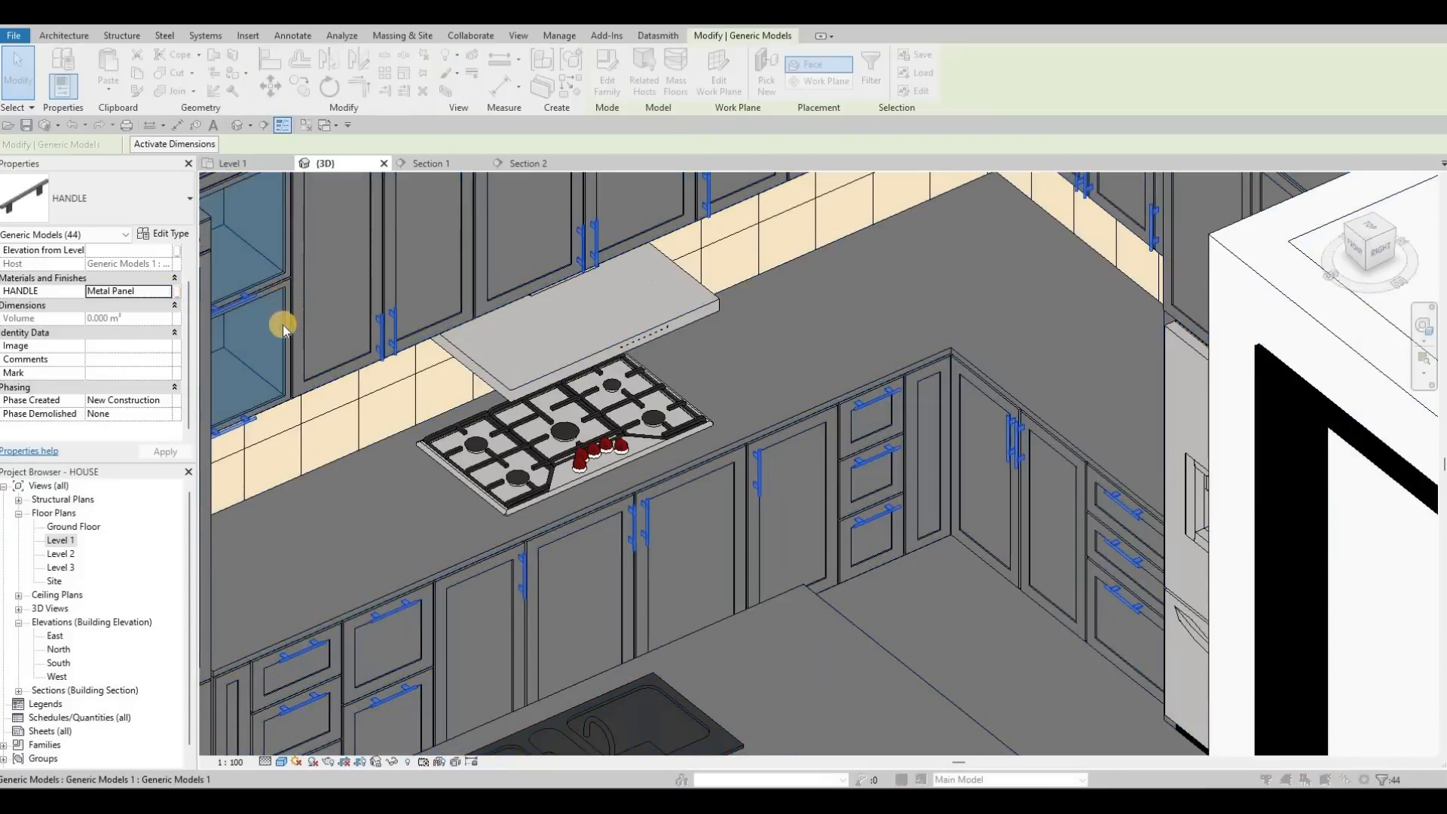
Step: Browse the Home material library from Metal Panel while choosing the handles' material
left_click(312, 344)
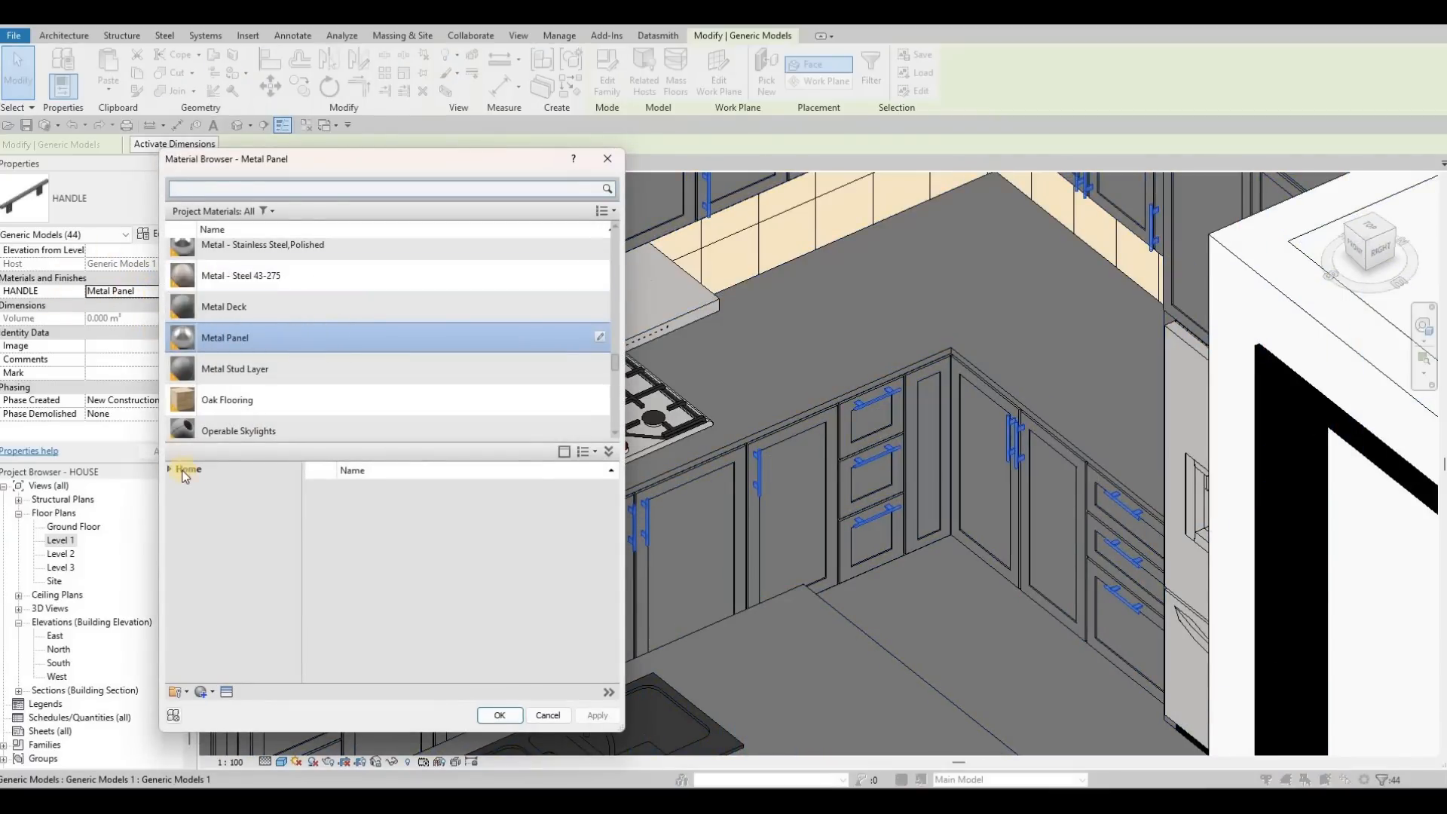
left_click(176, 496)
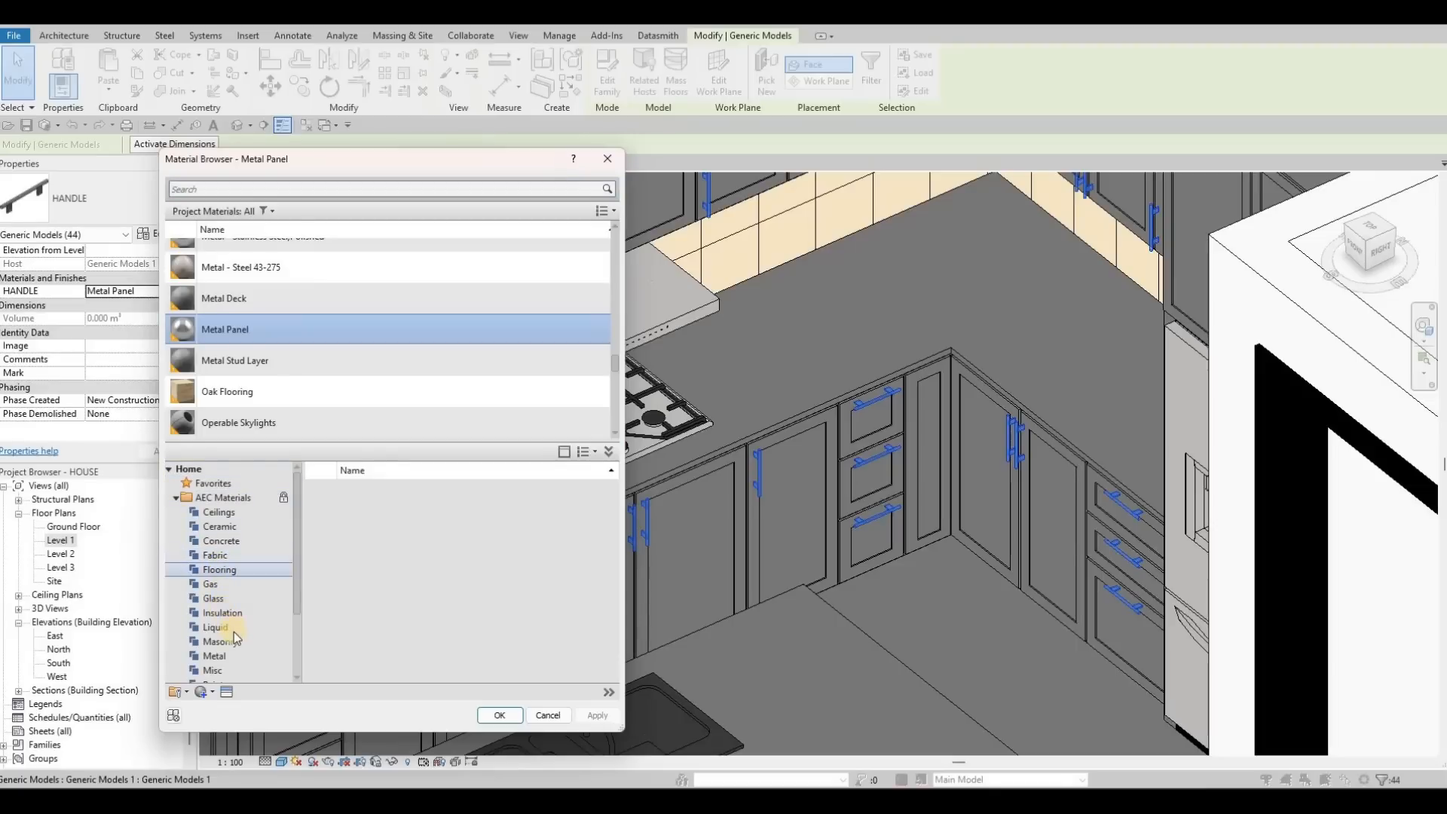
scroll(230, 596, "down", 2)
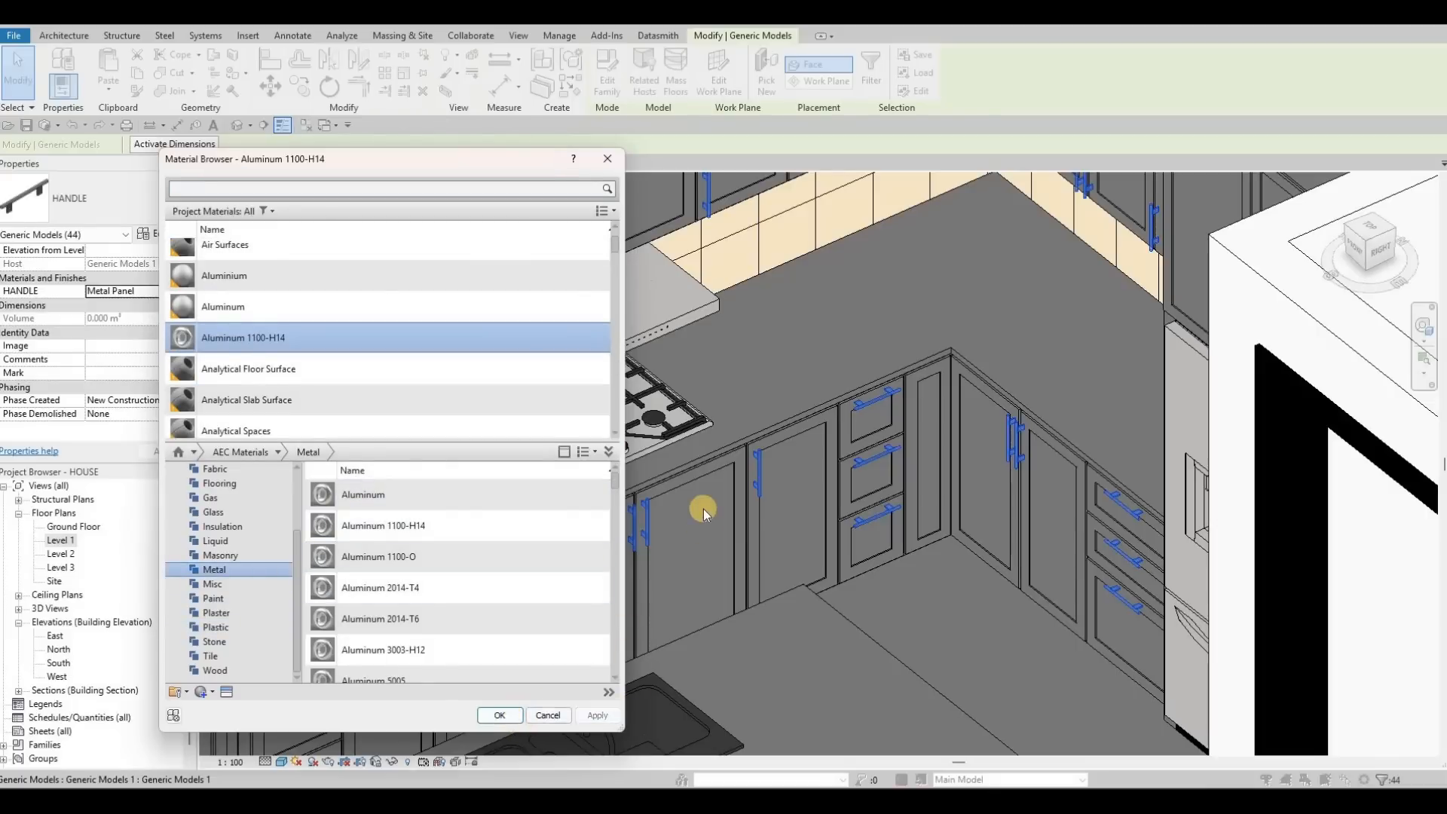
scroll(686, 482, "down", 2)
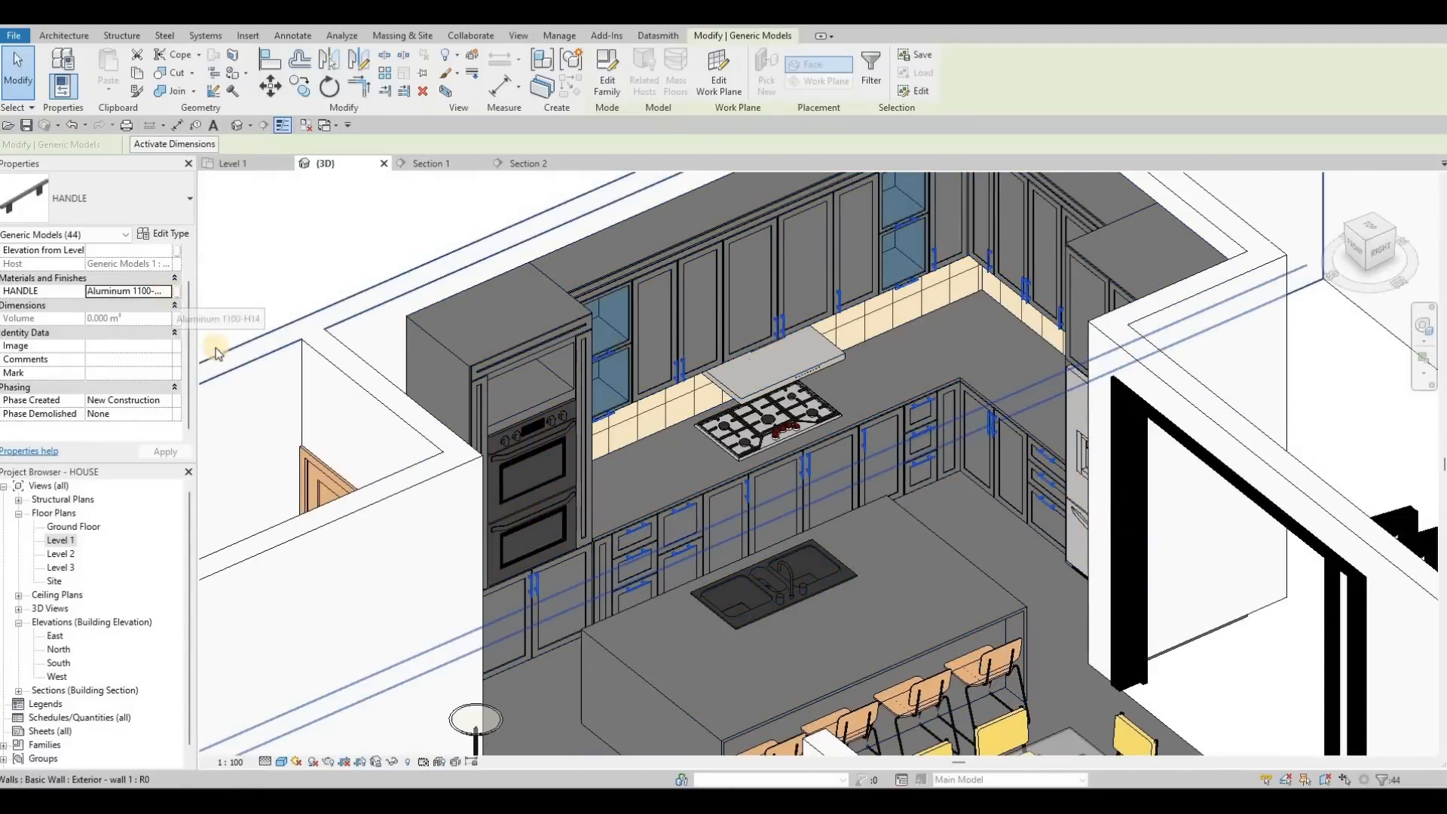
left_click(176, 290)
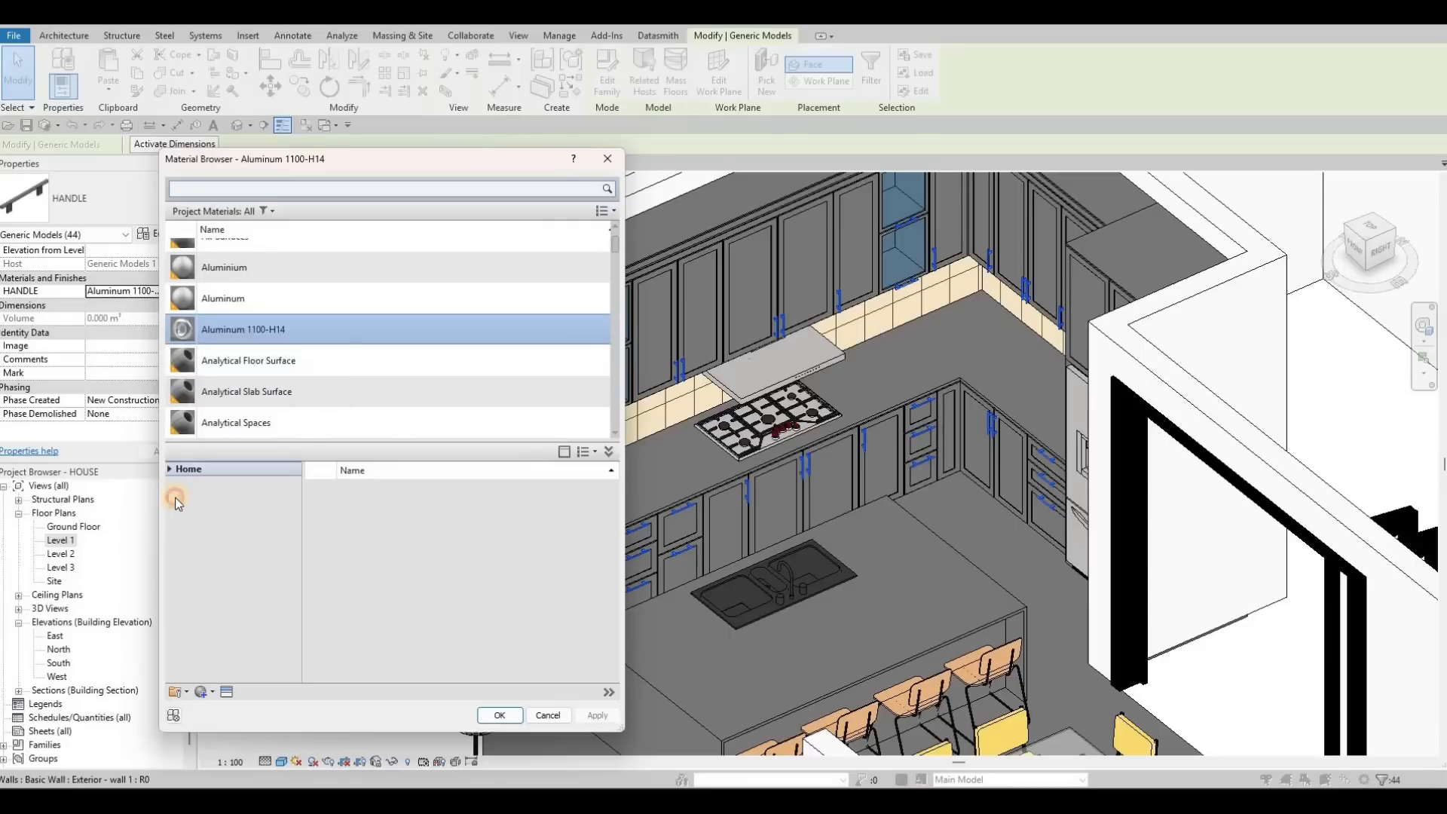
Step: From AEC Materials > Metal, add Steel, Polished to the project, keeping both appearances
left_click(178, 498)
scroll(221, 652, "down", 2)
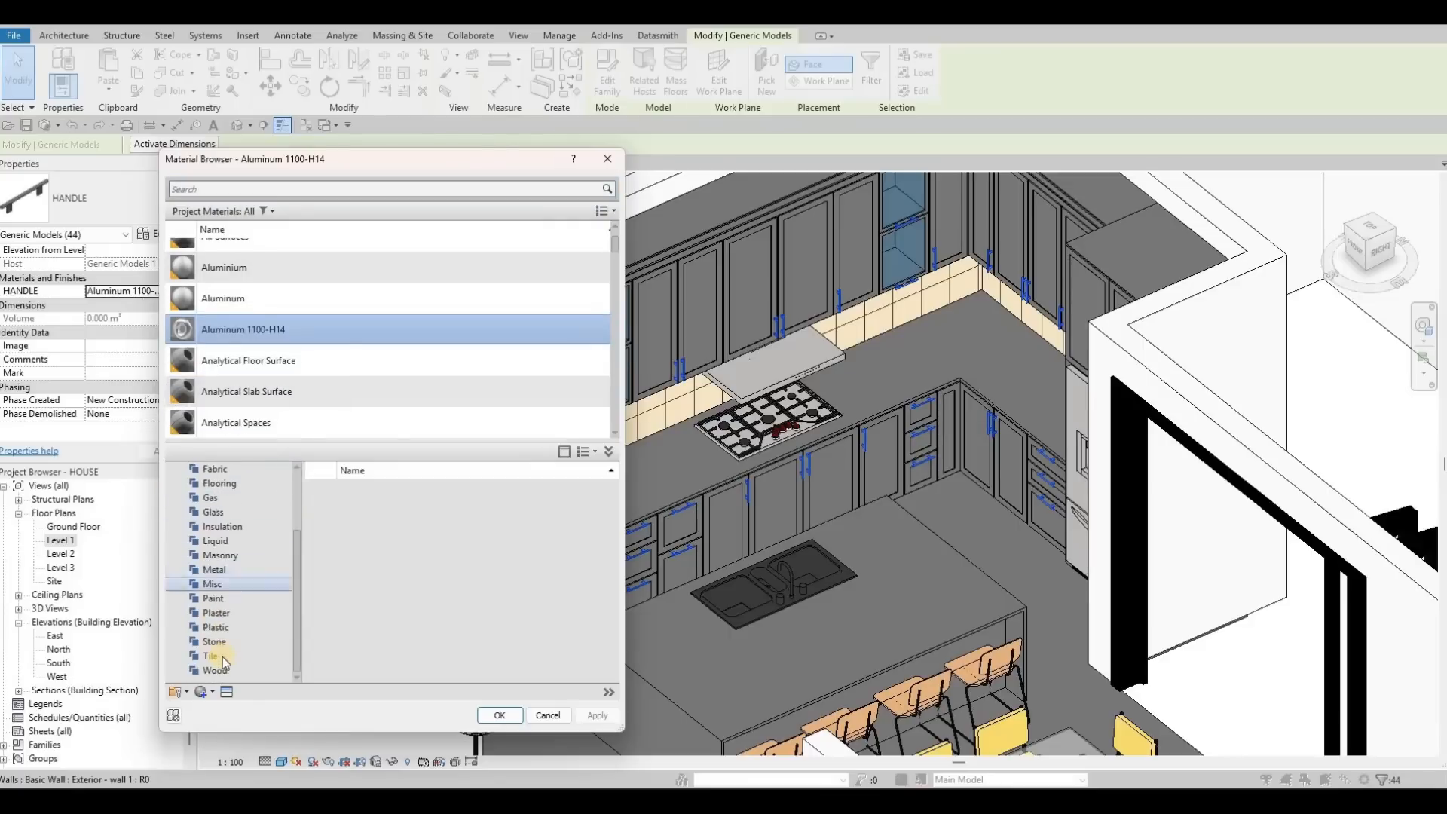
left_click(233, 570)
scroll(424, 559, "down", 10)
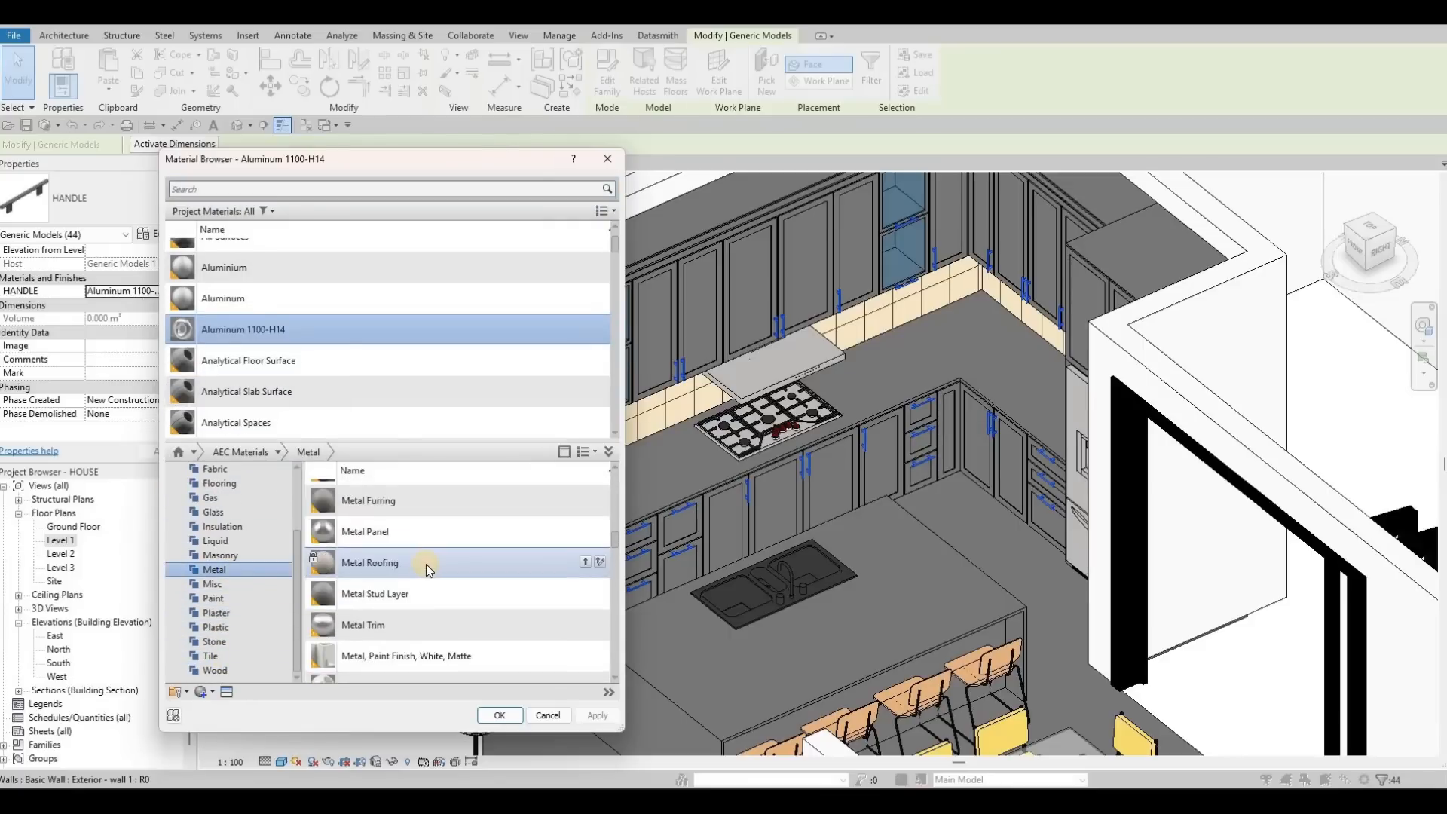
scroll(427, 564, "down", 1)
scroll(428, 564, "up", 1)
scroll(429, 565, "up", 2)
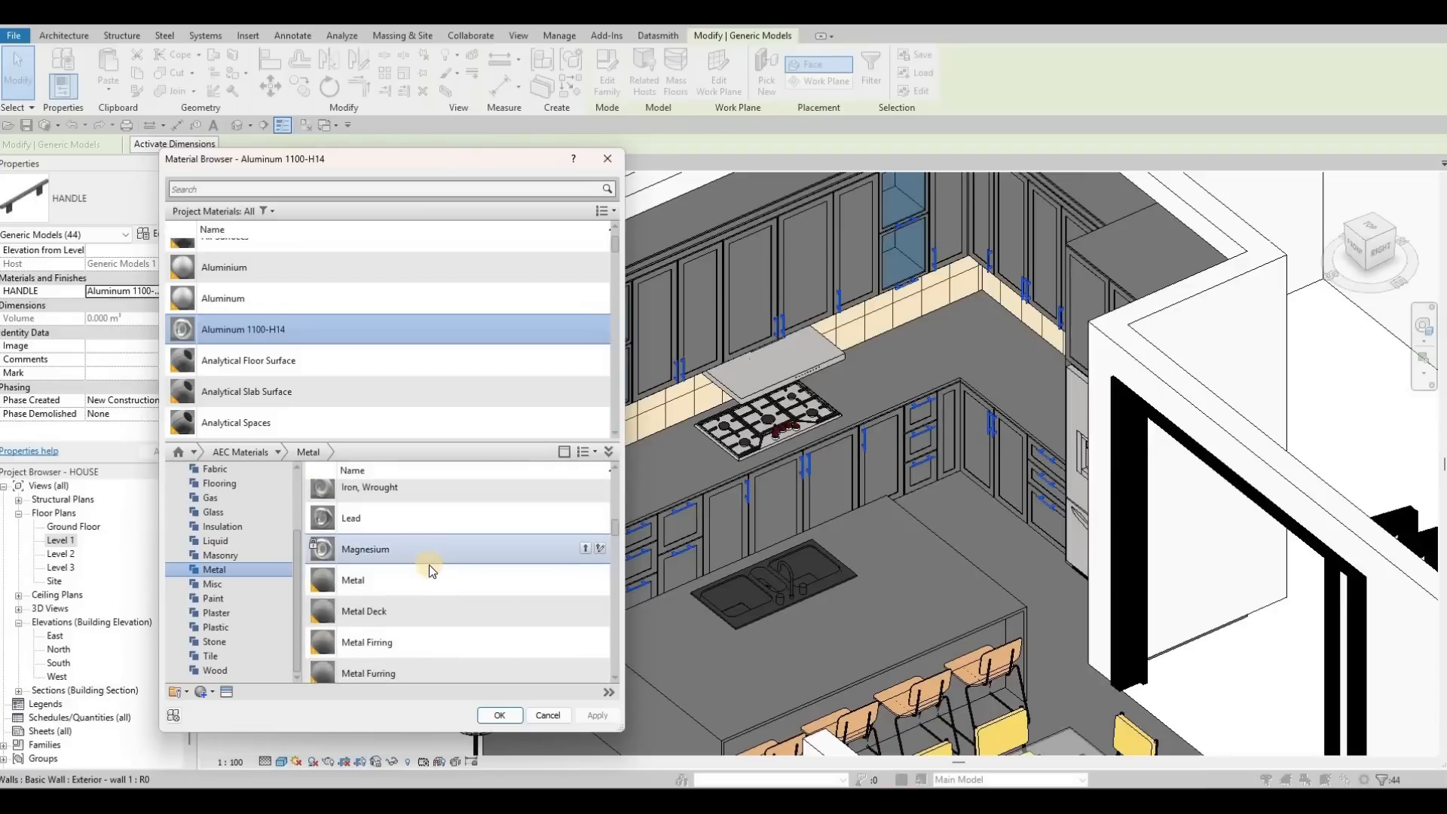
scroll(428, 566, "down", 2)
scroll(463, 574, "down", 1)
scroll(468, 575, "down", 5)
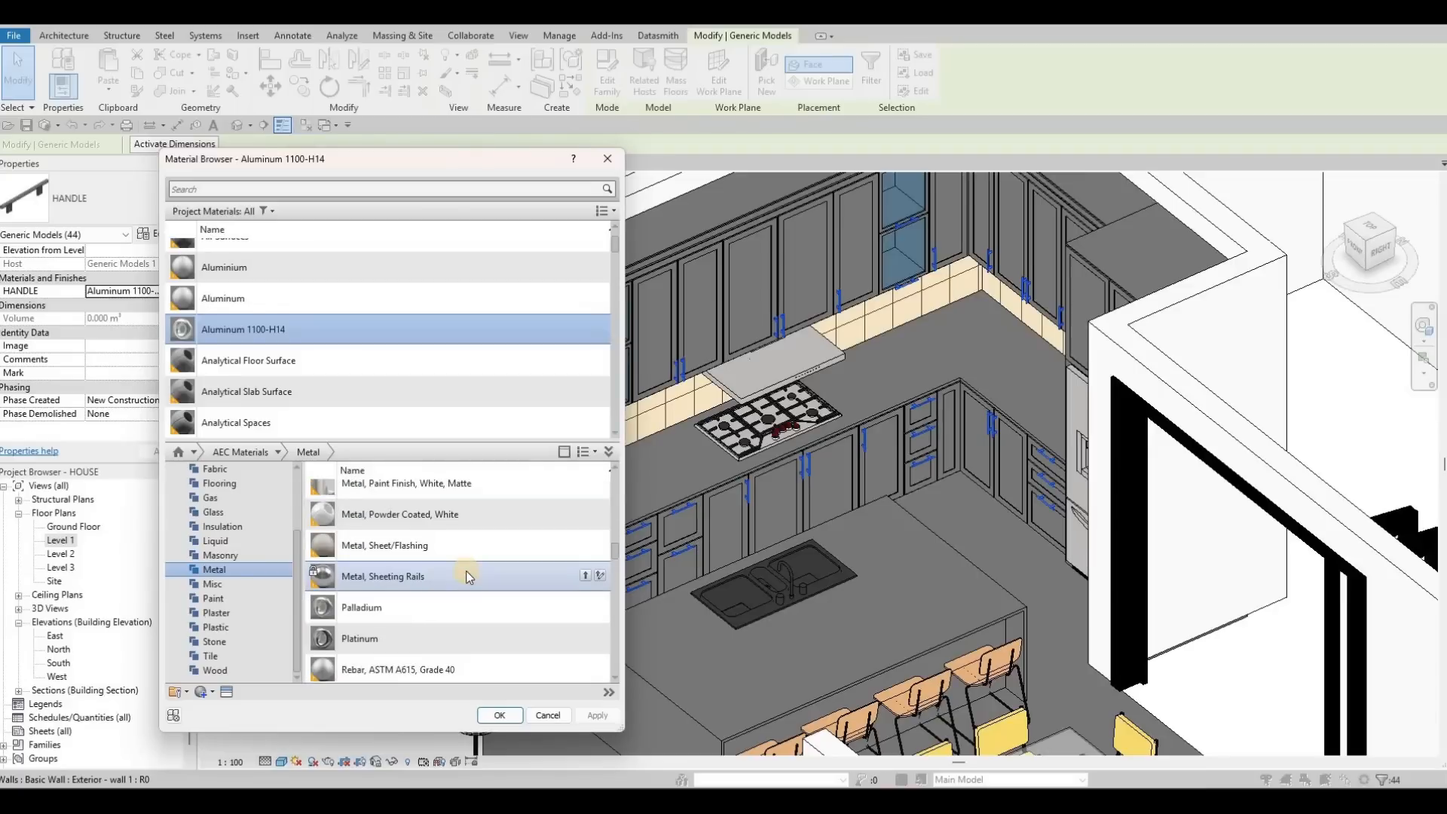
scroll(466, 577, "down", 3)
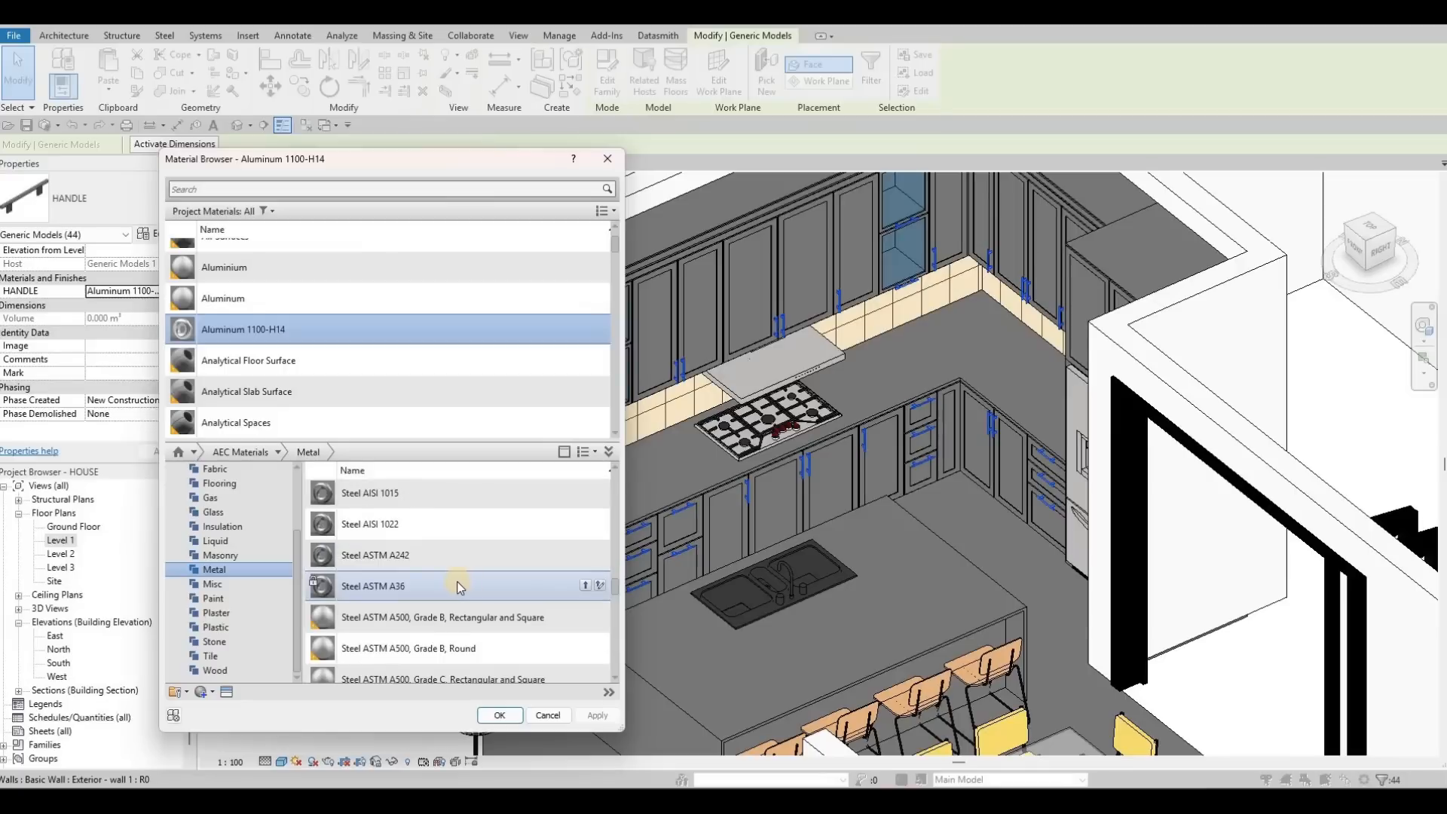
scroll(473, 594, "down", 4)
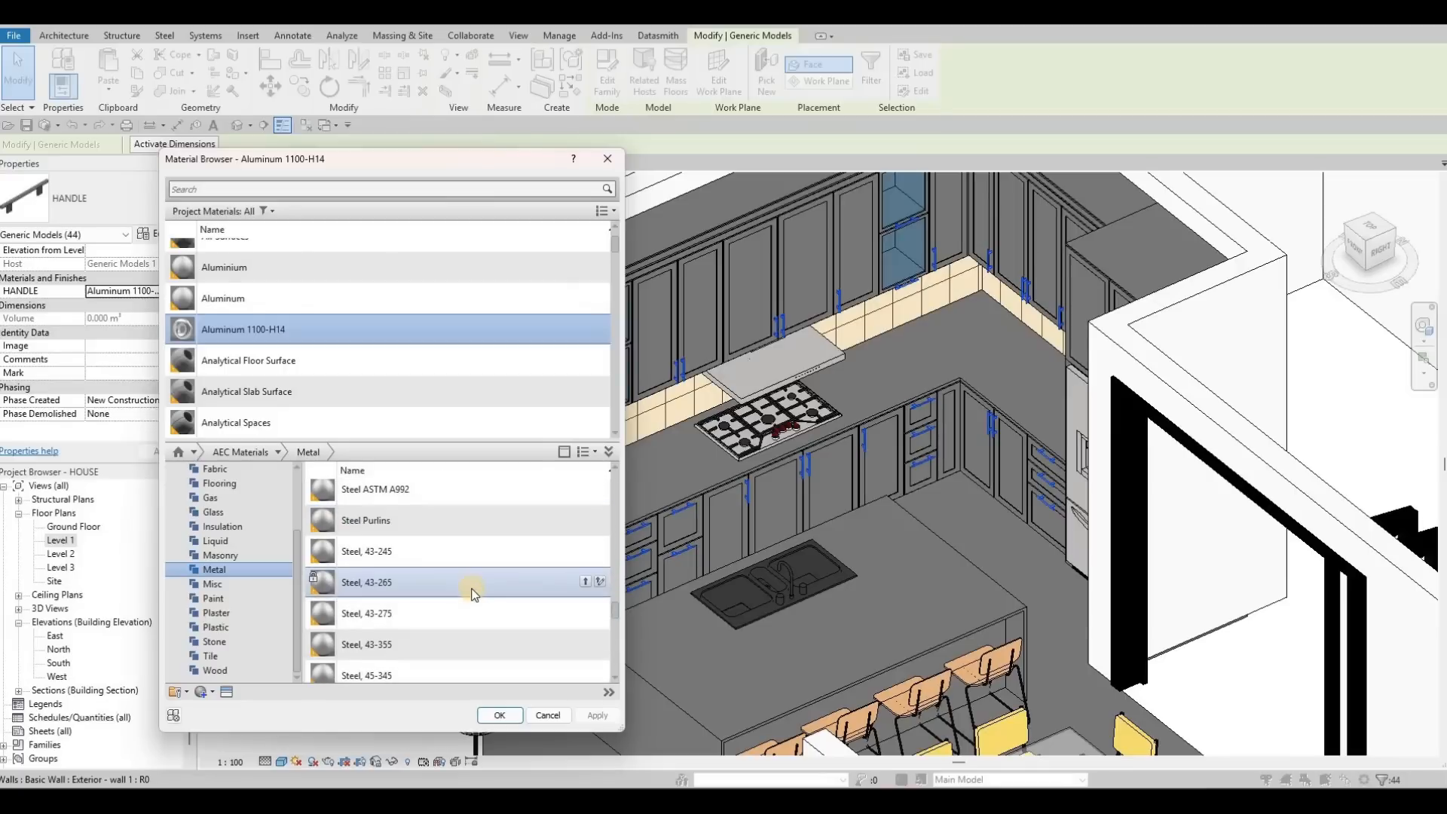
scroll(477, 597, "down", 2)
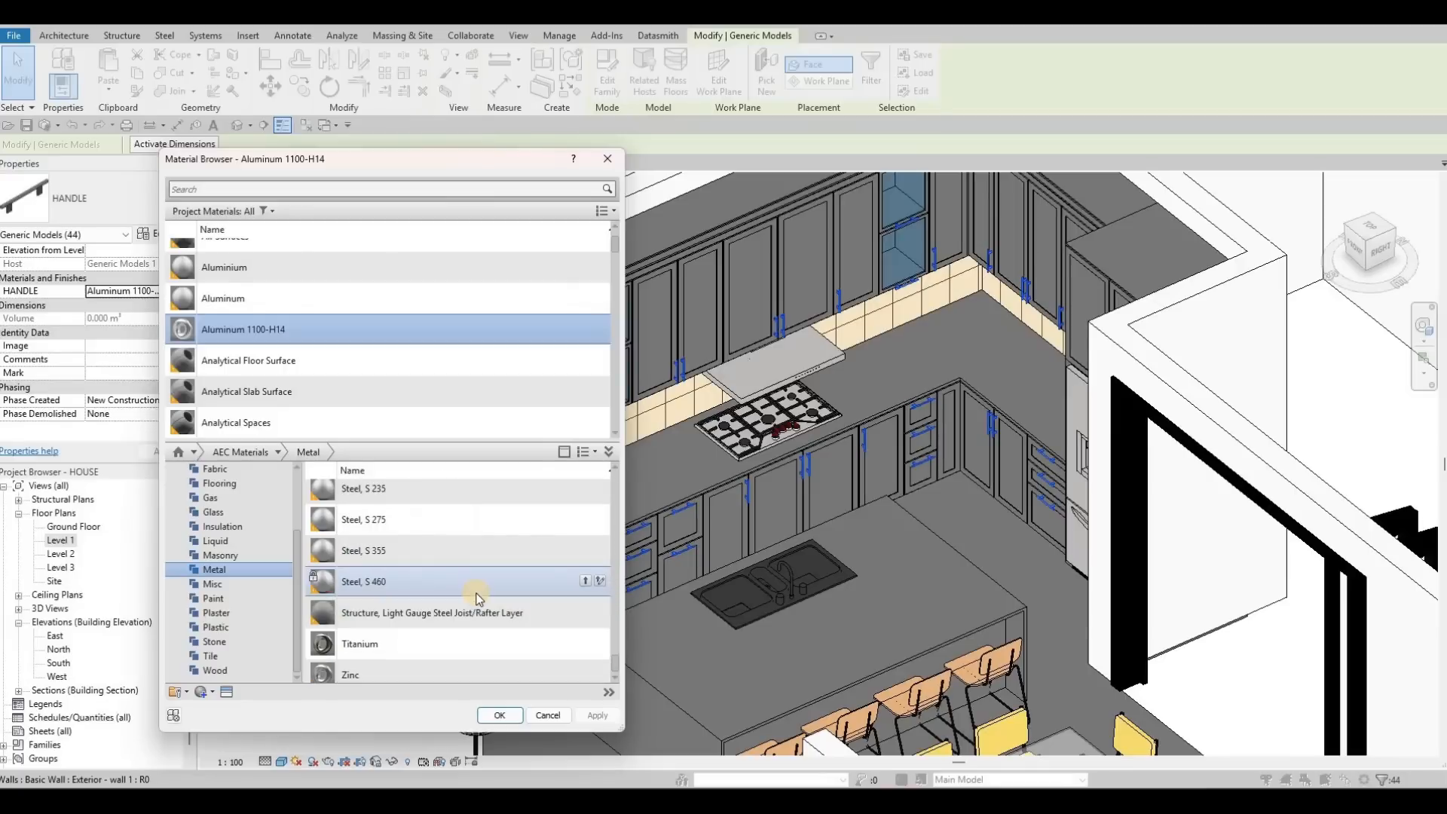
scroll(434, 618, "up", 3)
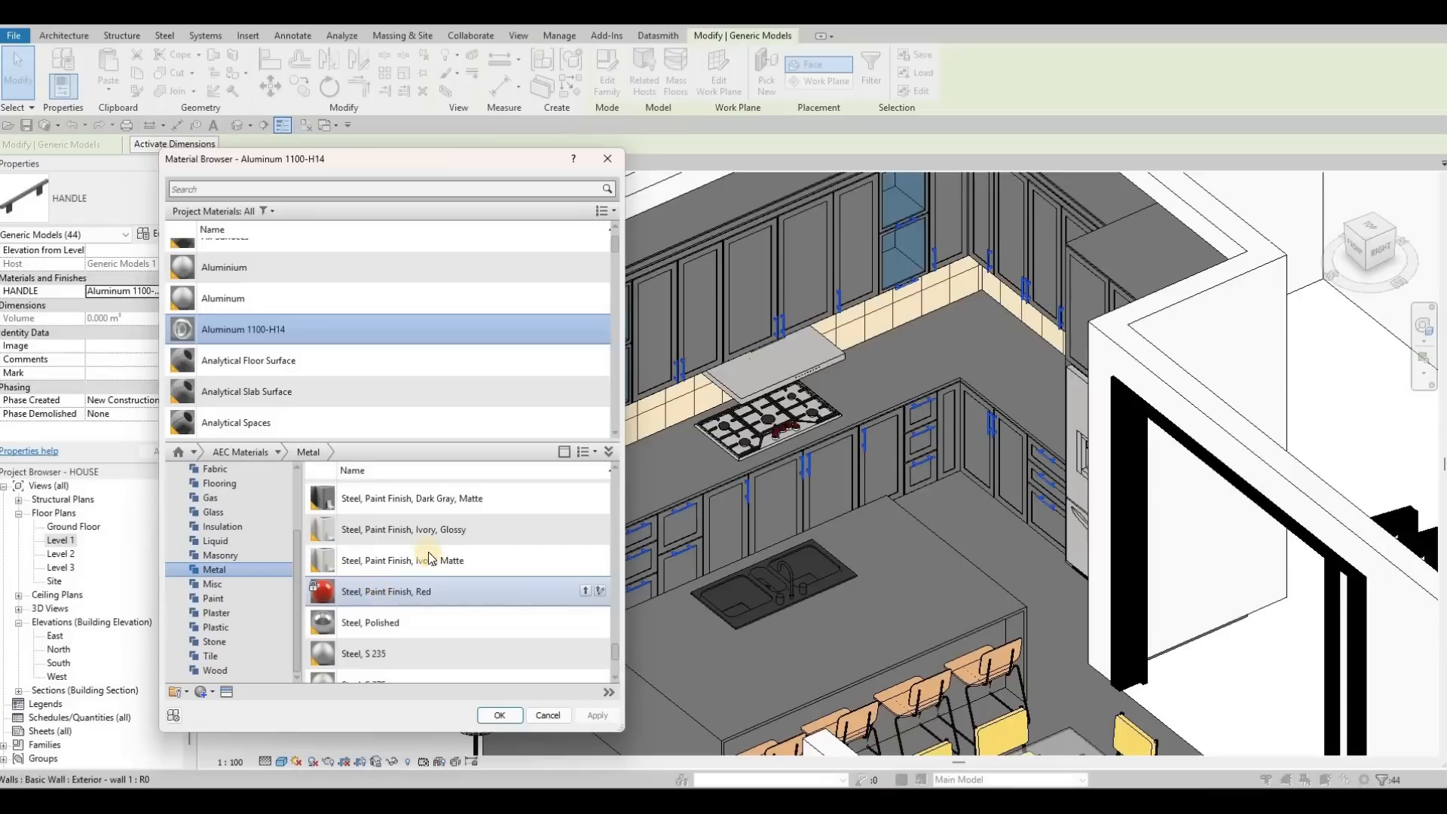
scroll(452, 457, "down", 2)
left_click(585, 548)
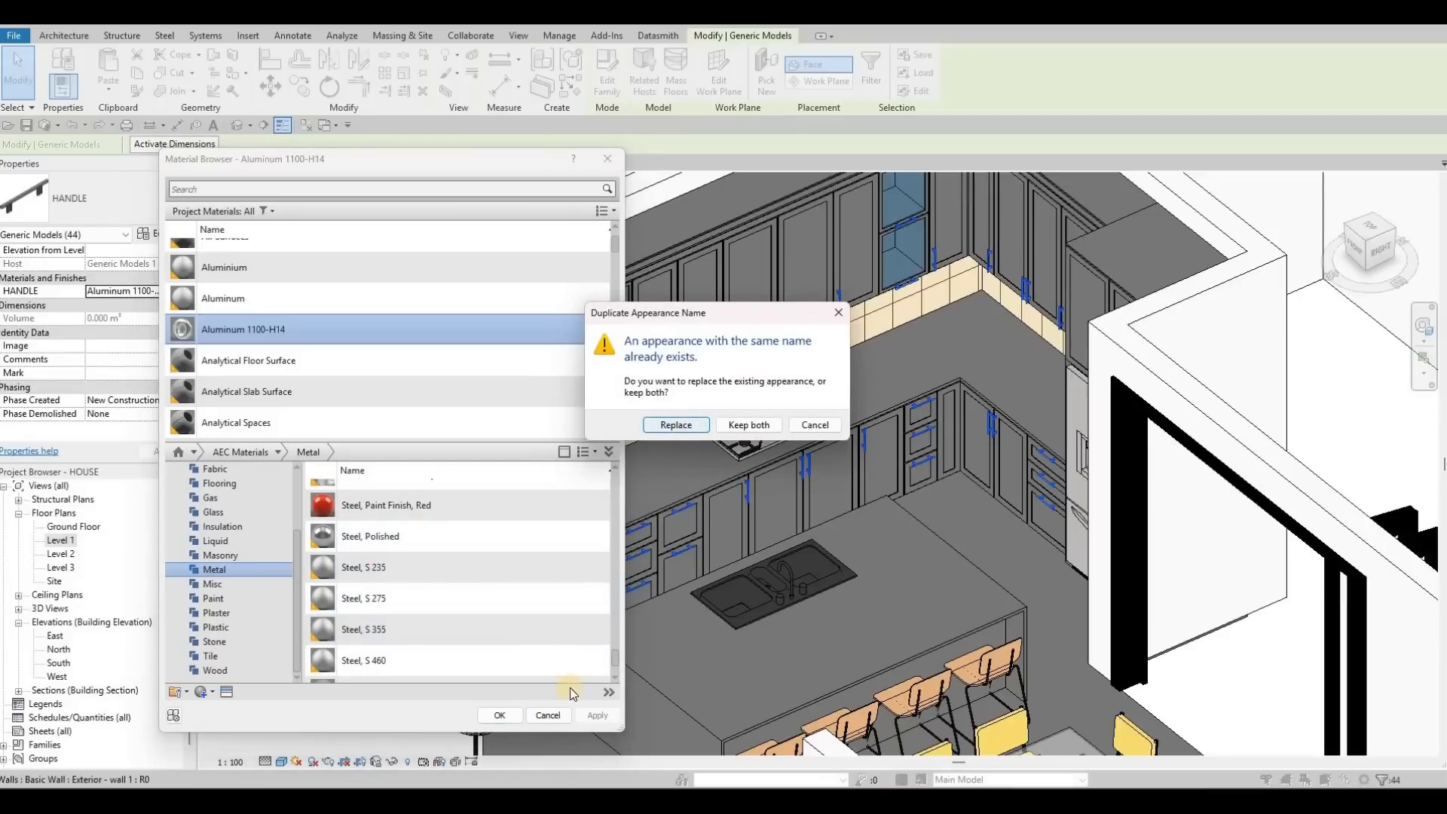
key("Return")
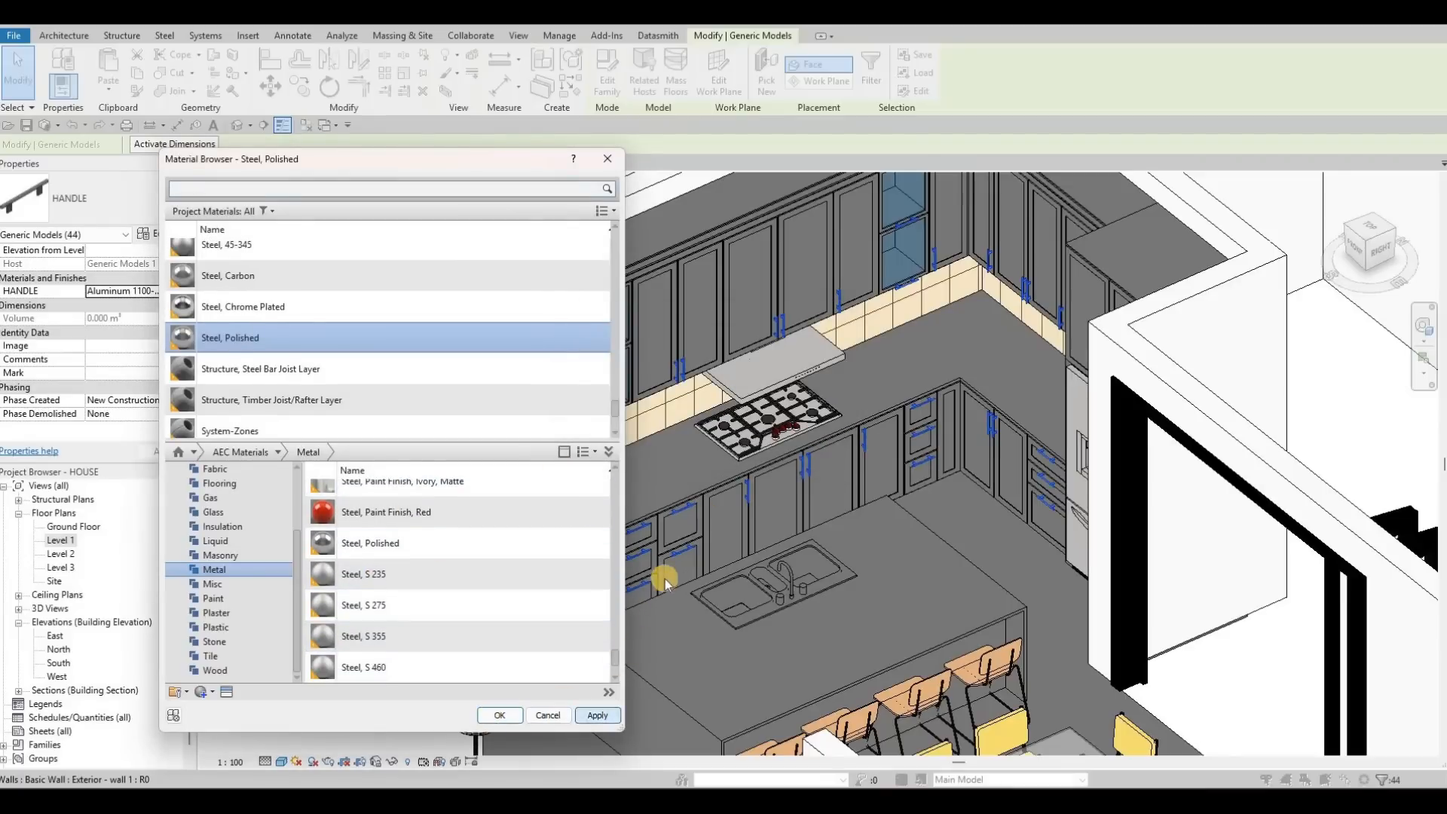
key("Escape")
key("Escape")
key("Escape")
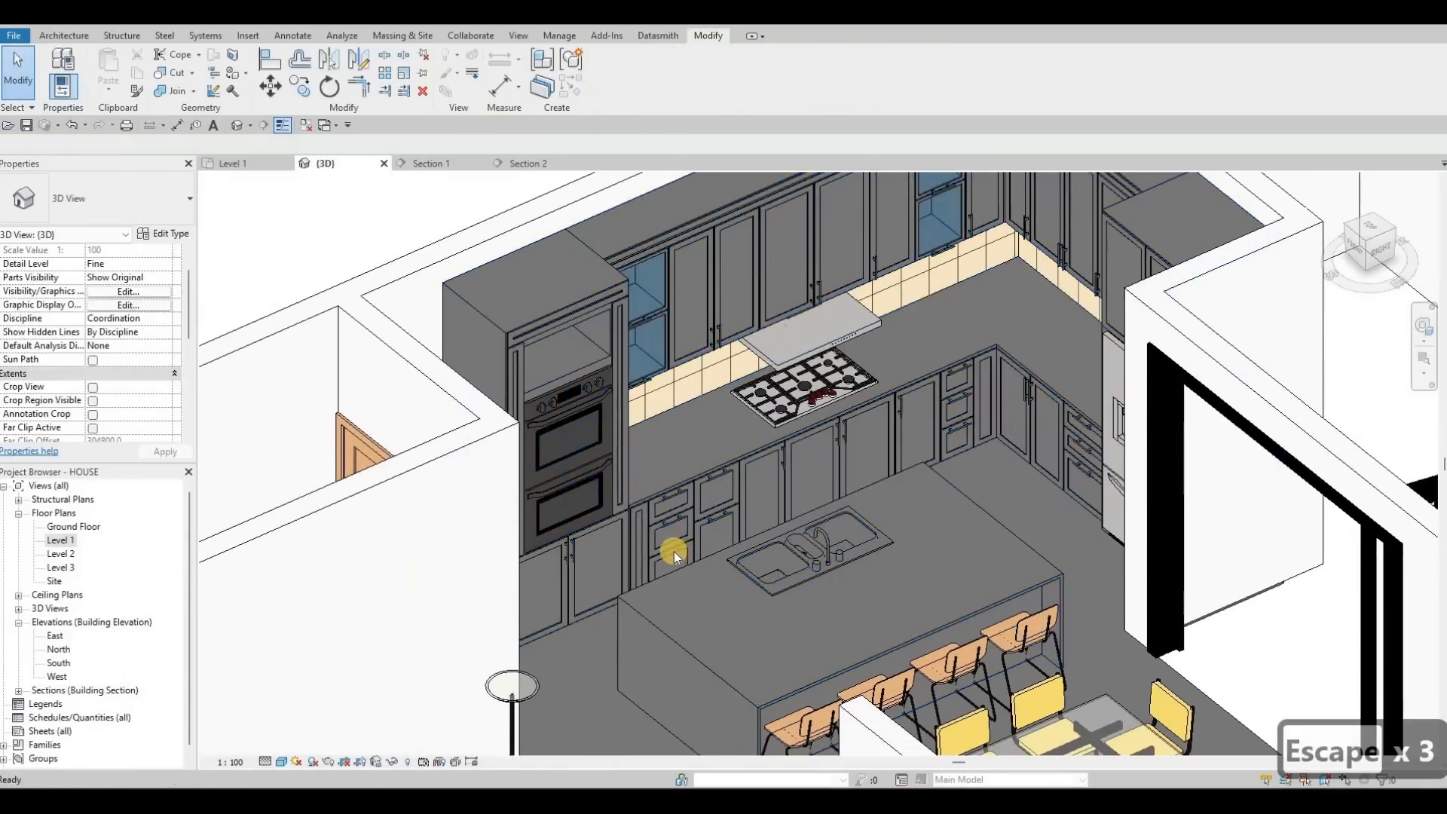
Step: Select Section 1 in the Level 1 plan and recentre the view on the kitchen
scroll(674, 550, "down", 2)
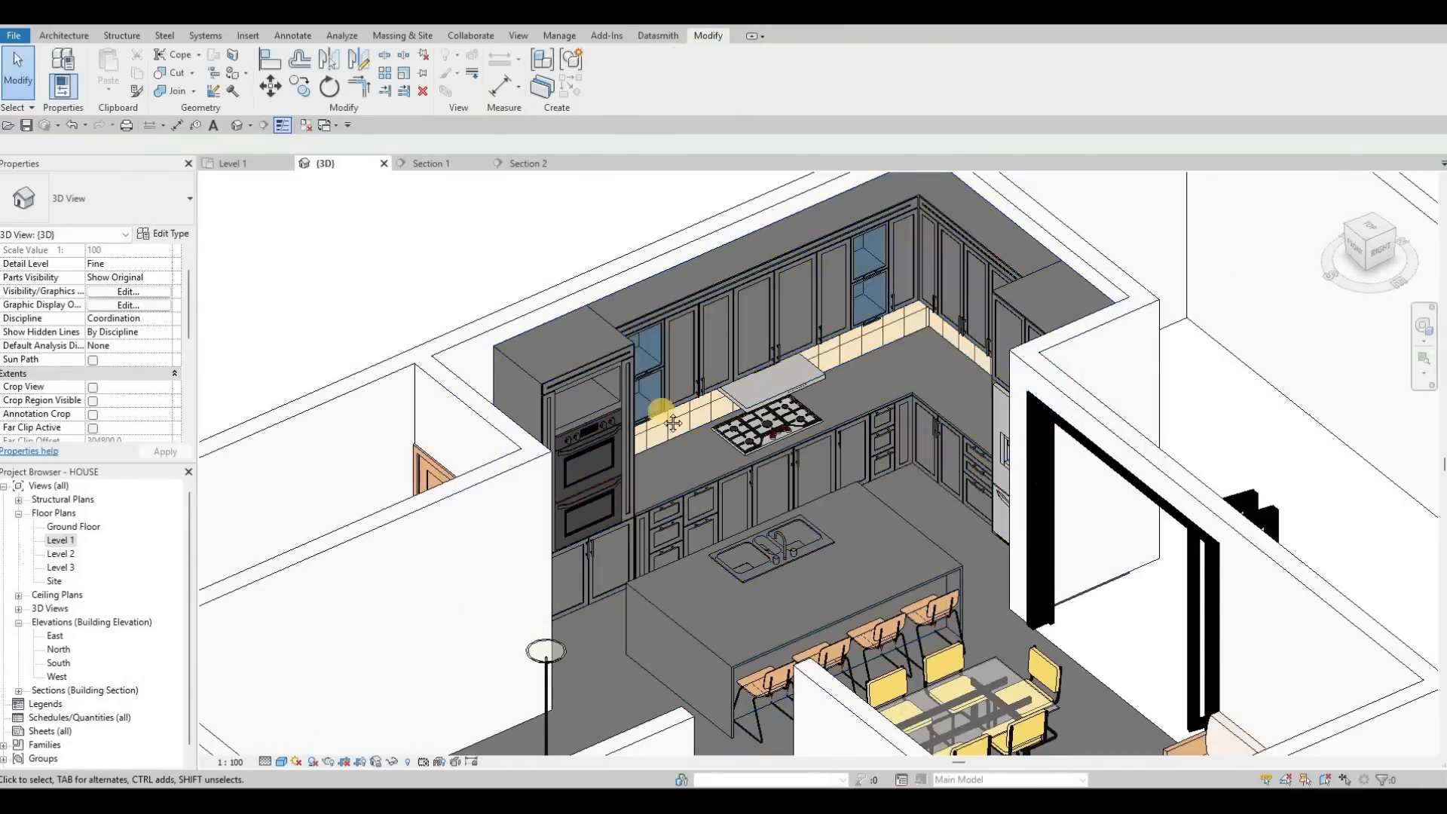
middle_click_drag(639, 462, 582, 460)
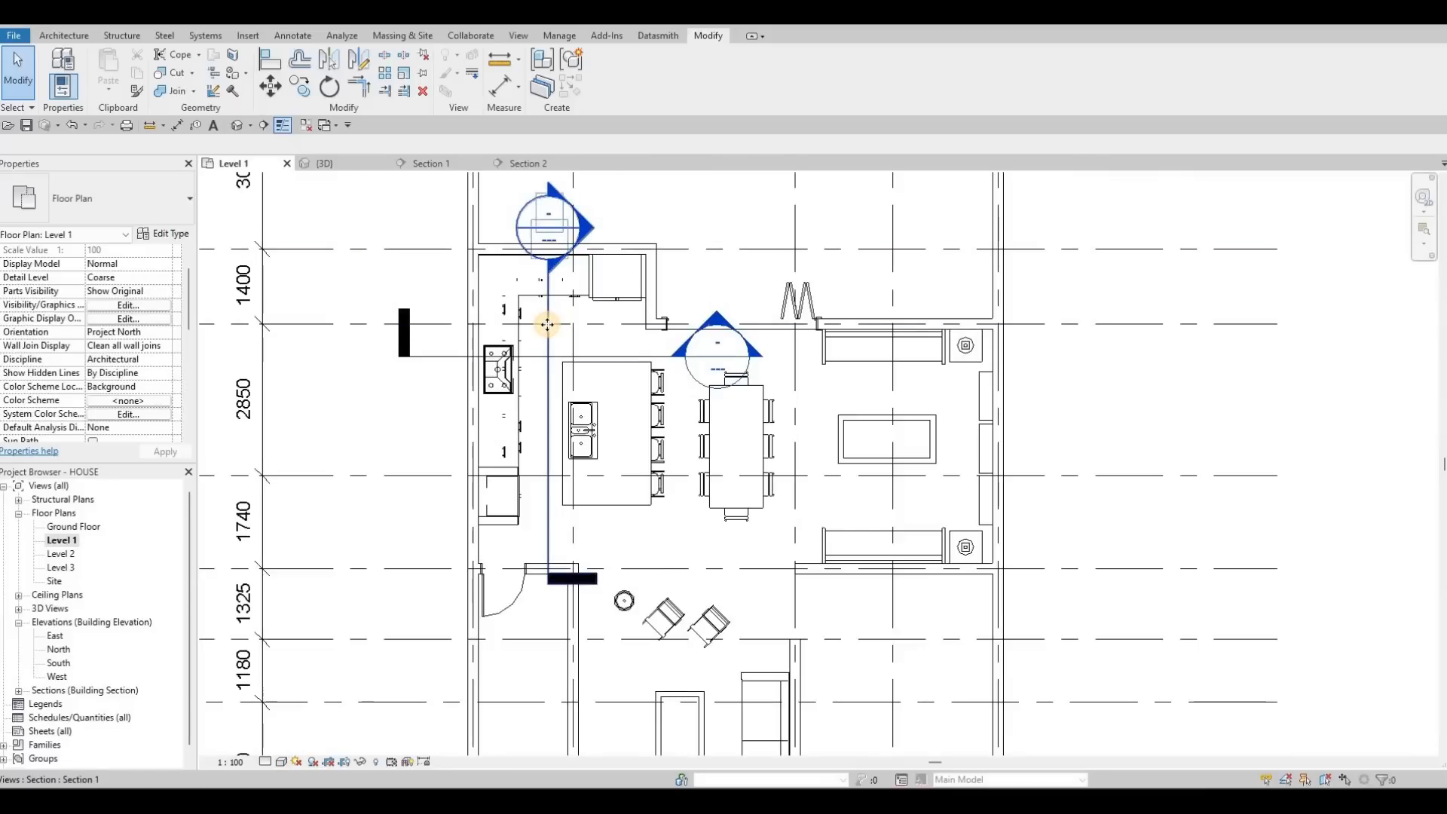
left_click(548, 324)
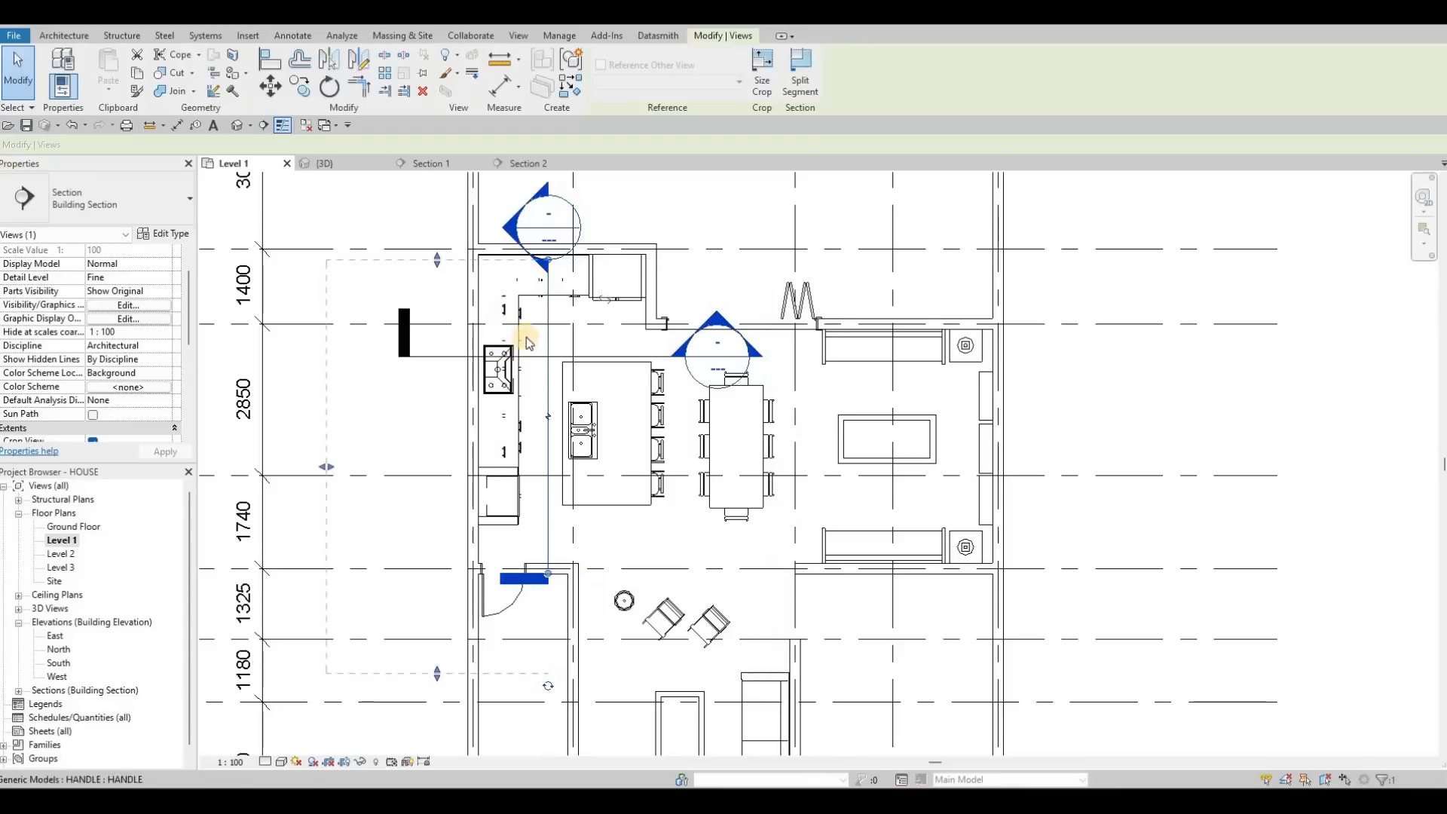
middle_click_drag(498, 298, 498, 332)
scroll(537, 290, "up", 3)
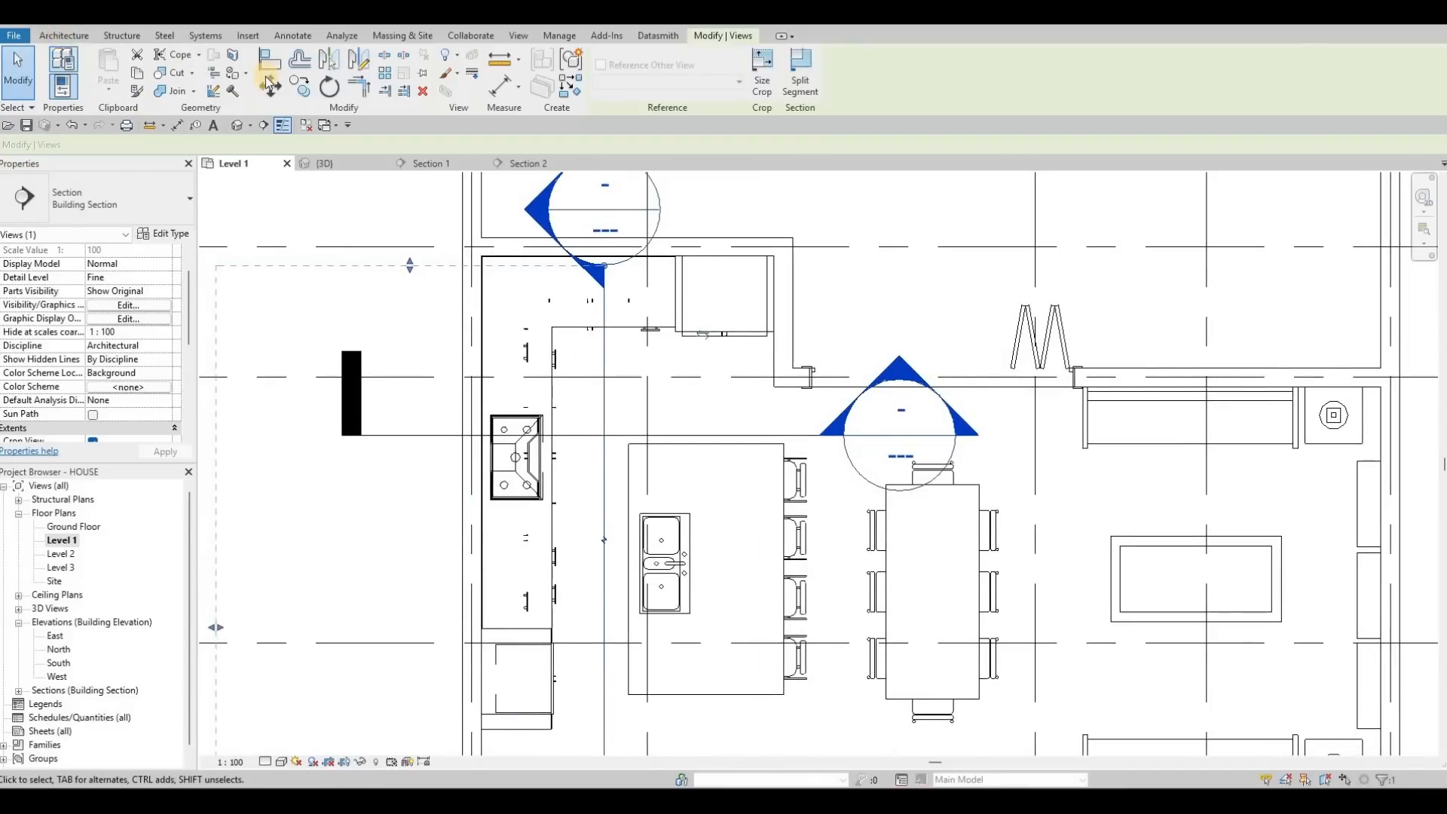
left_click(174, 83)
Step: Create in-place Generic Models family 'Generic Models 2' and start a solid extrusion
left_click(184, 150)
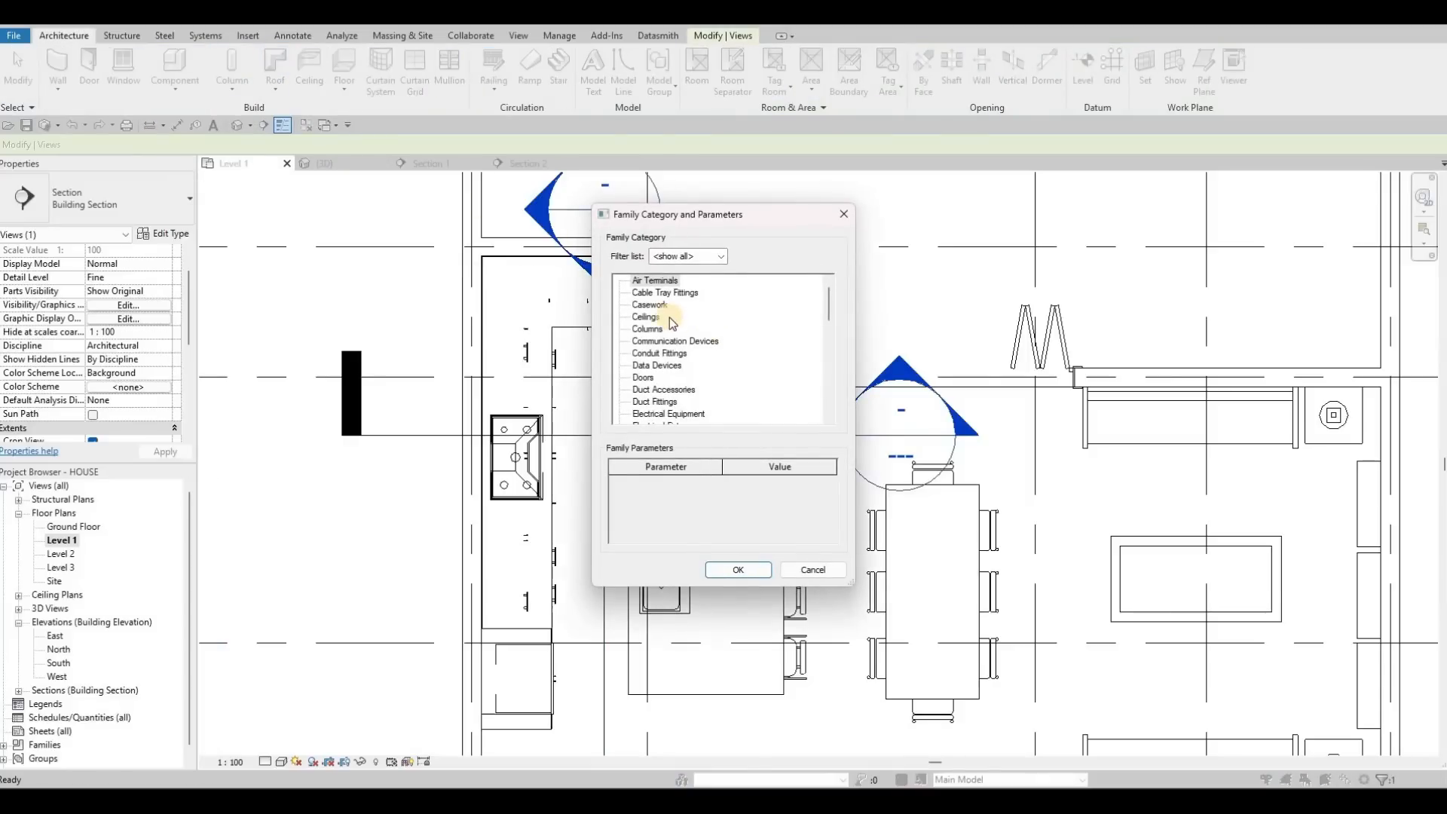
scroll(648, 397, "down", 3)
left_click(732, 570)
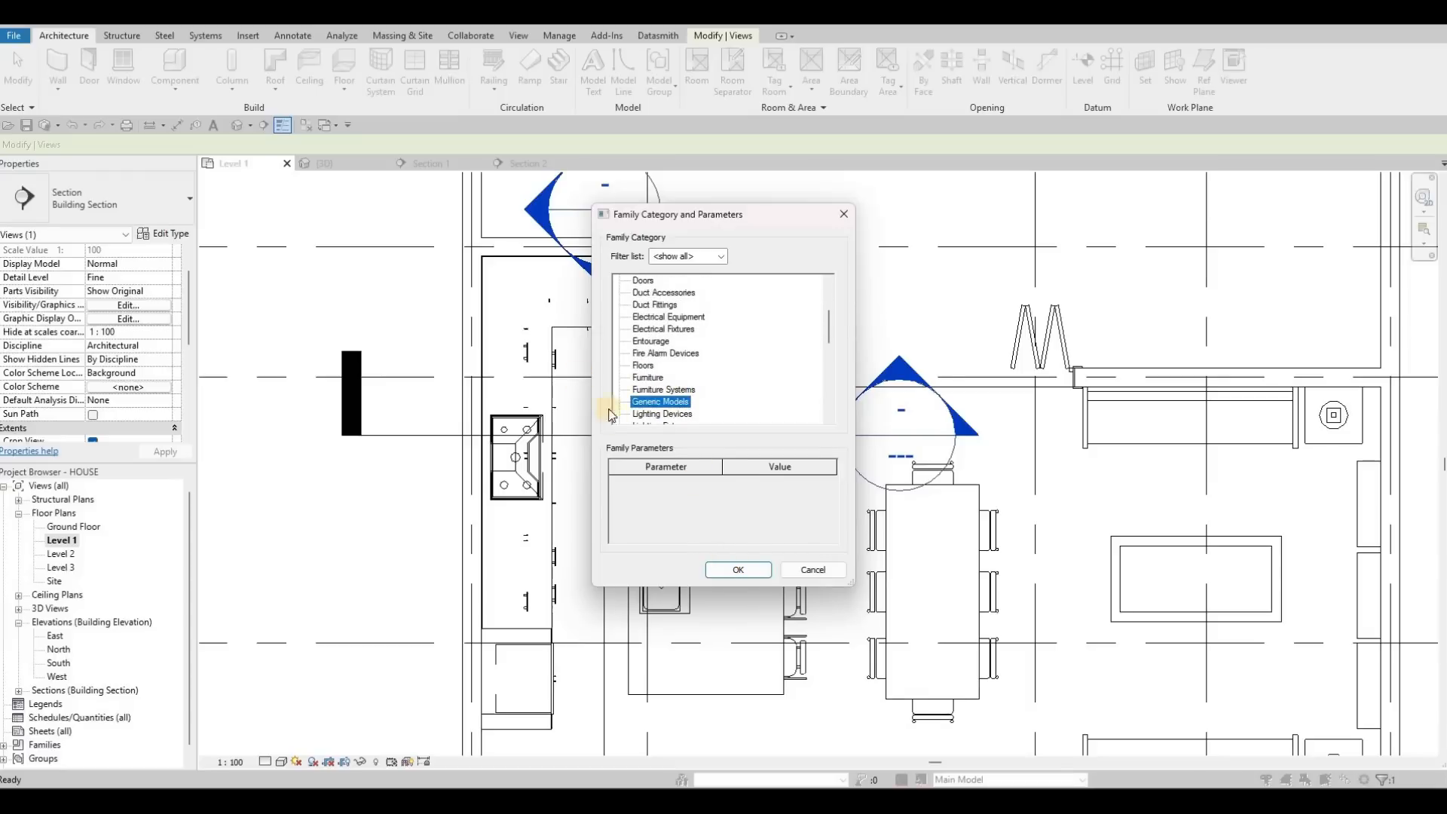
key("Return")
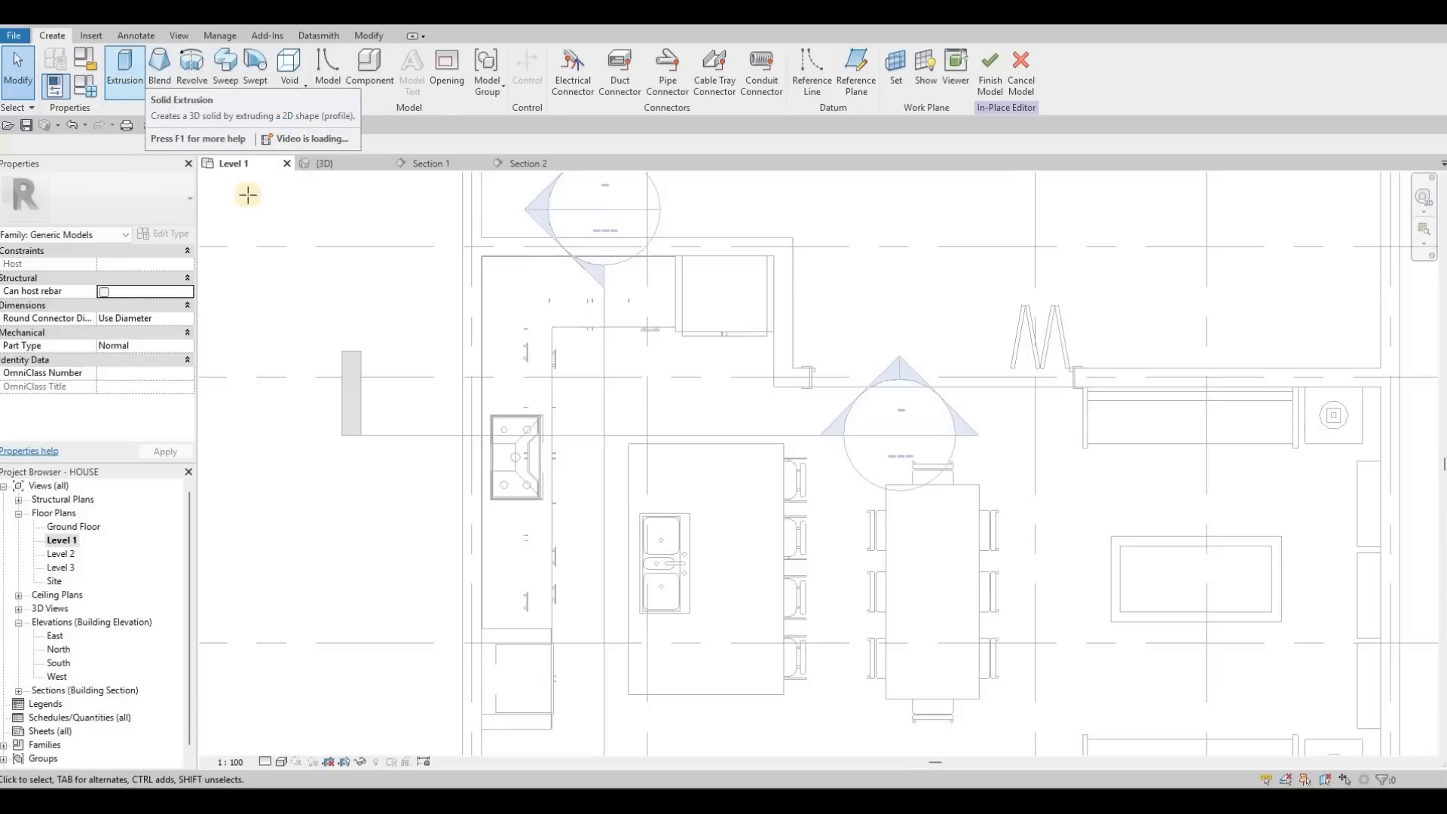
left_click(125, 67)
left_click(142, 264)
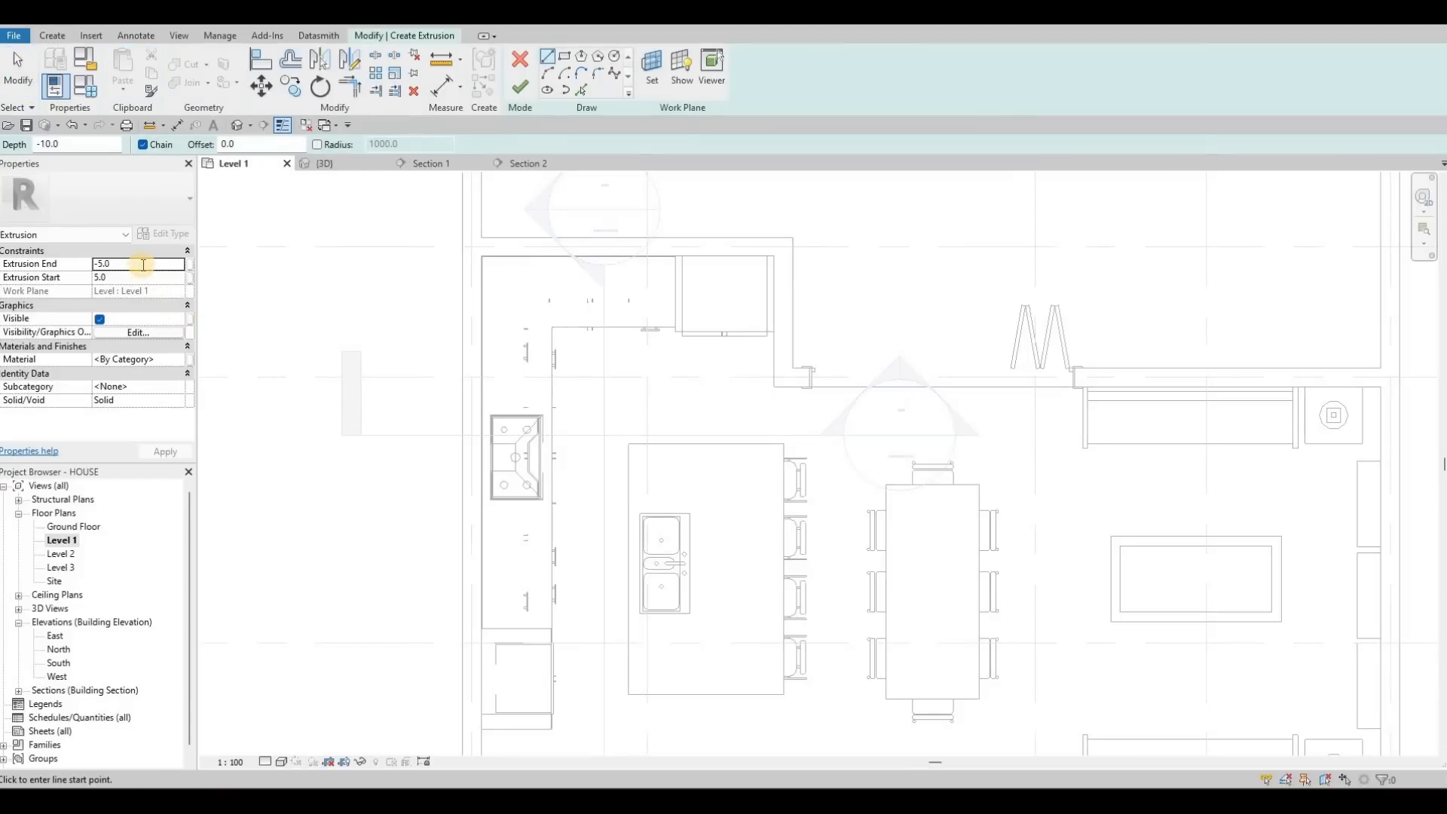
Step: Set the extrusion to run 0 to 5 and give it Glass, White, High Luminance
double_click(144, 264)
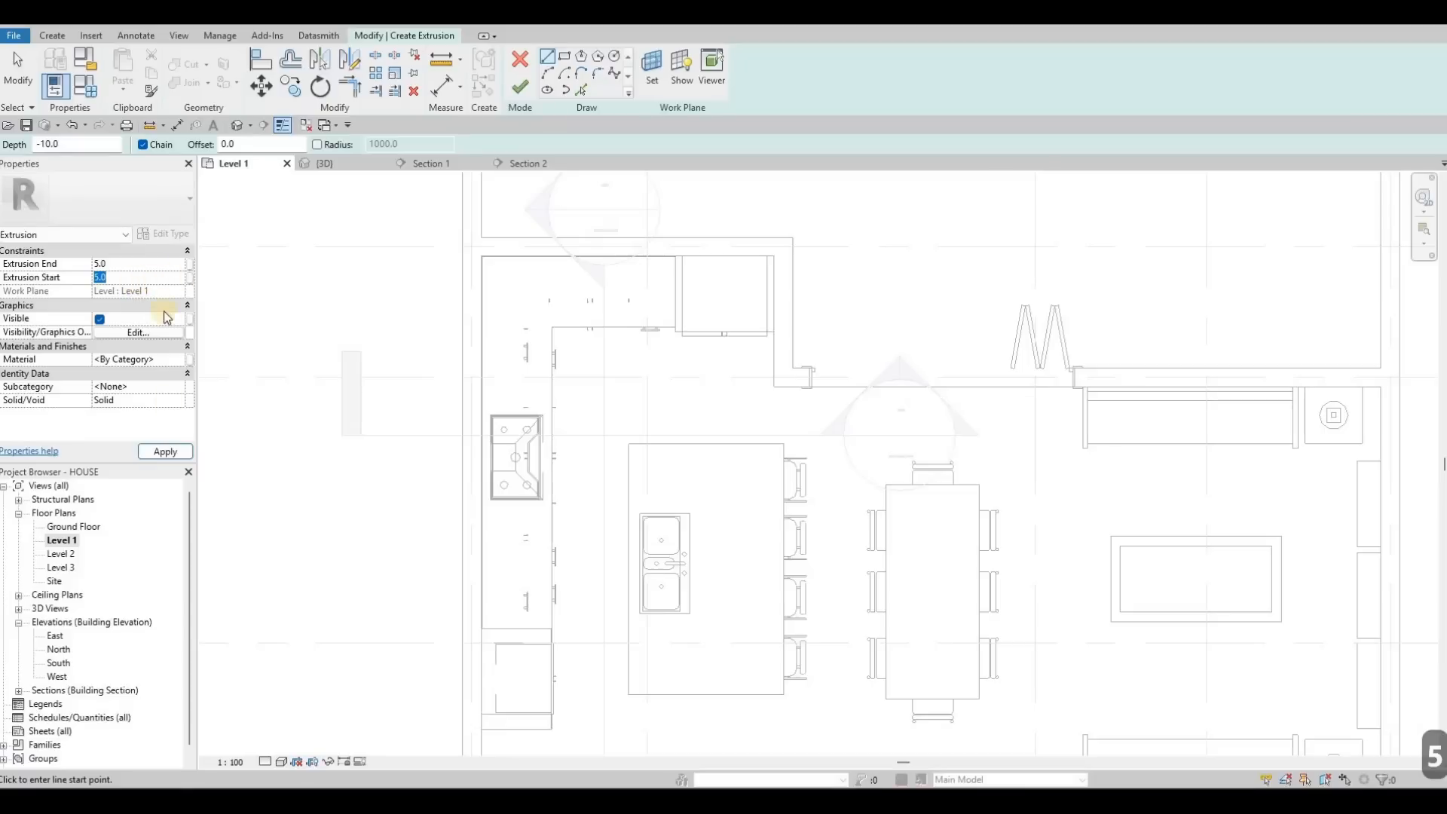
type("0")
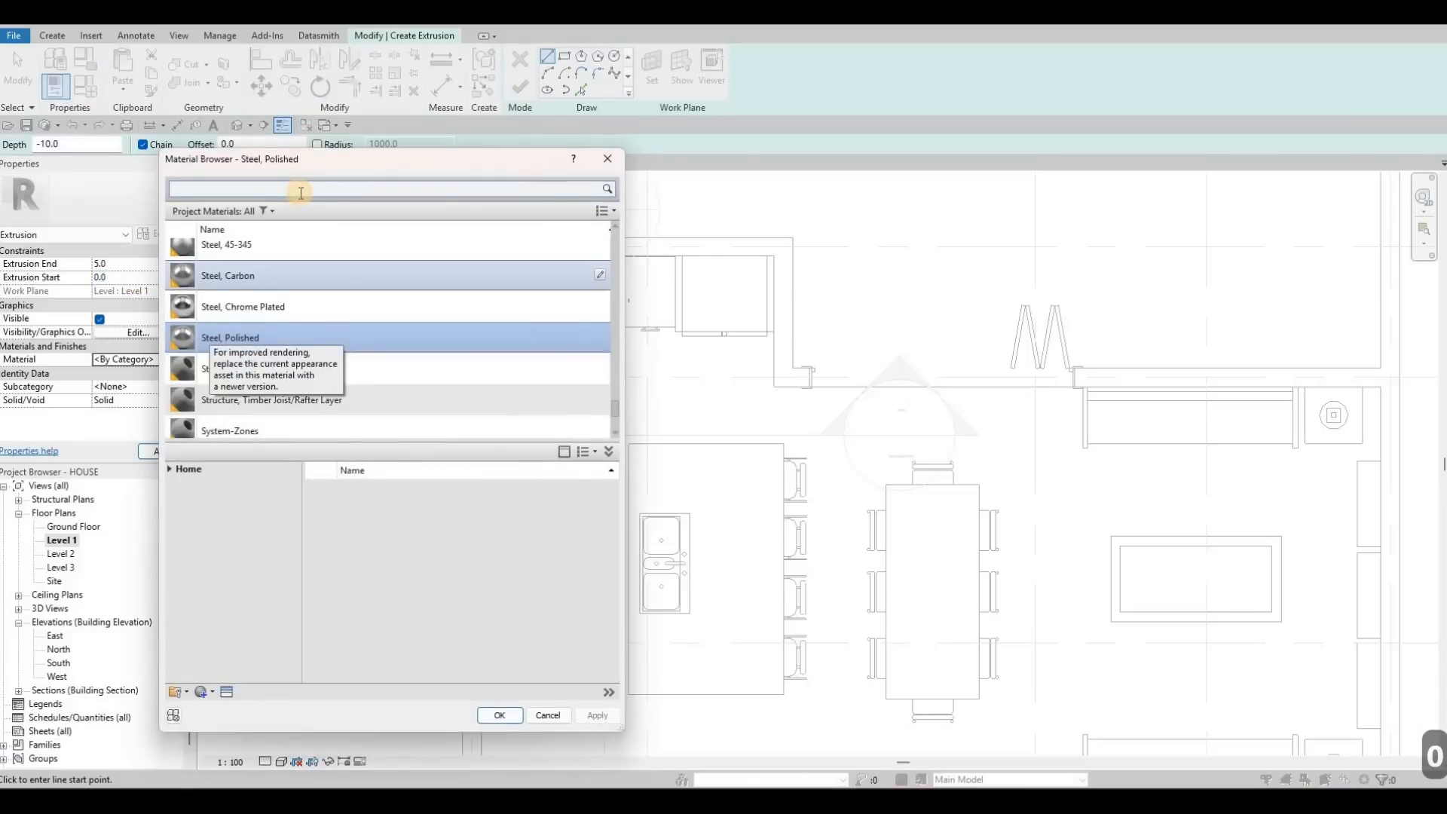
left_click(299, 193)
type("lumina")
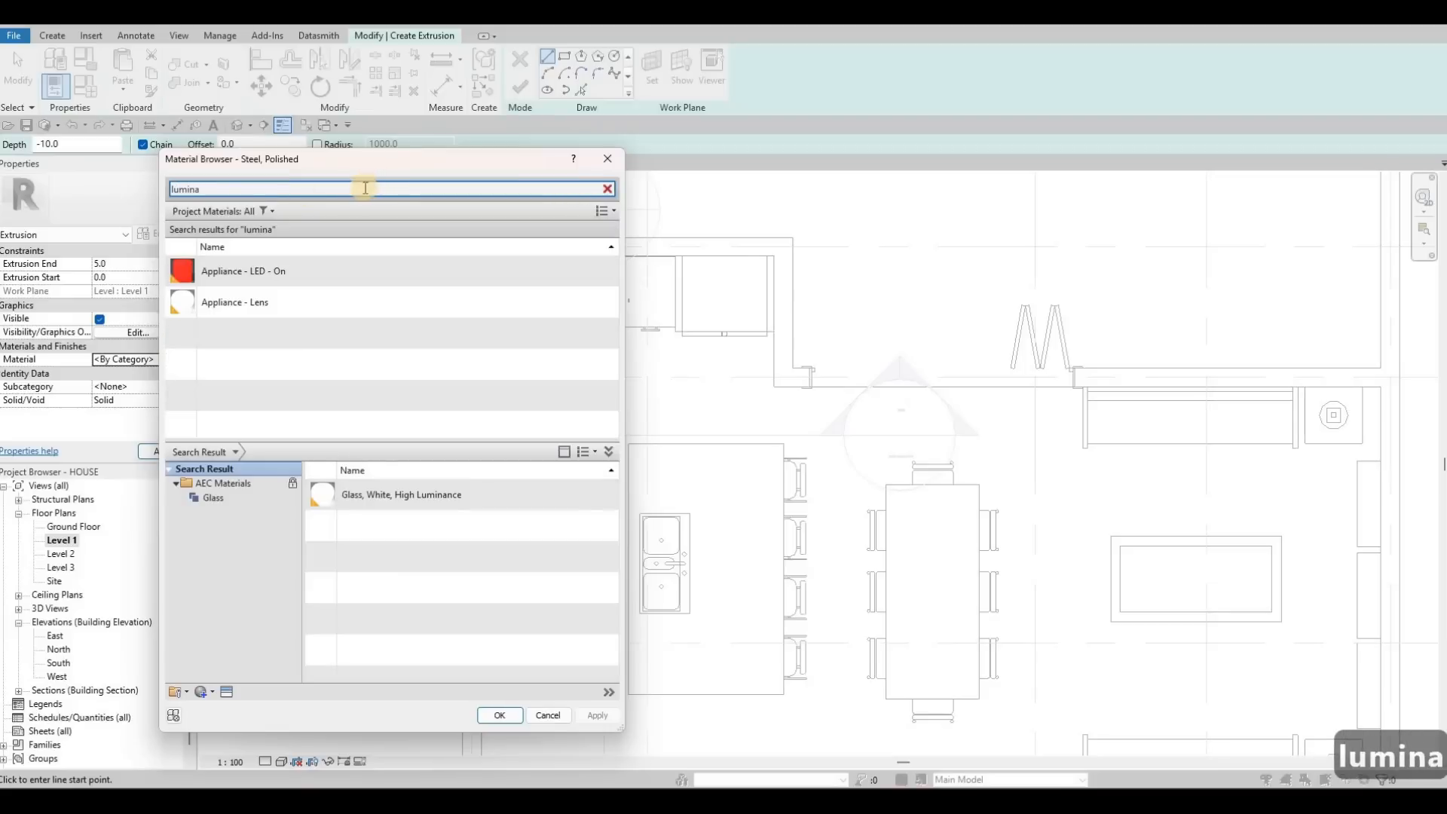
left_click(464, 510)
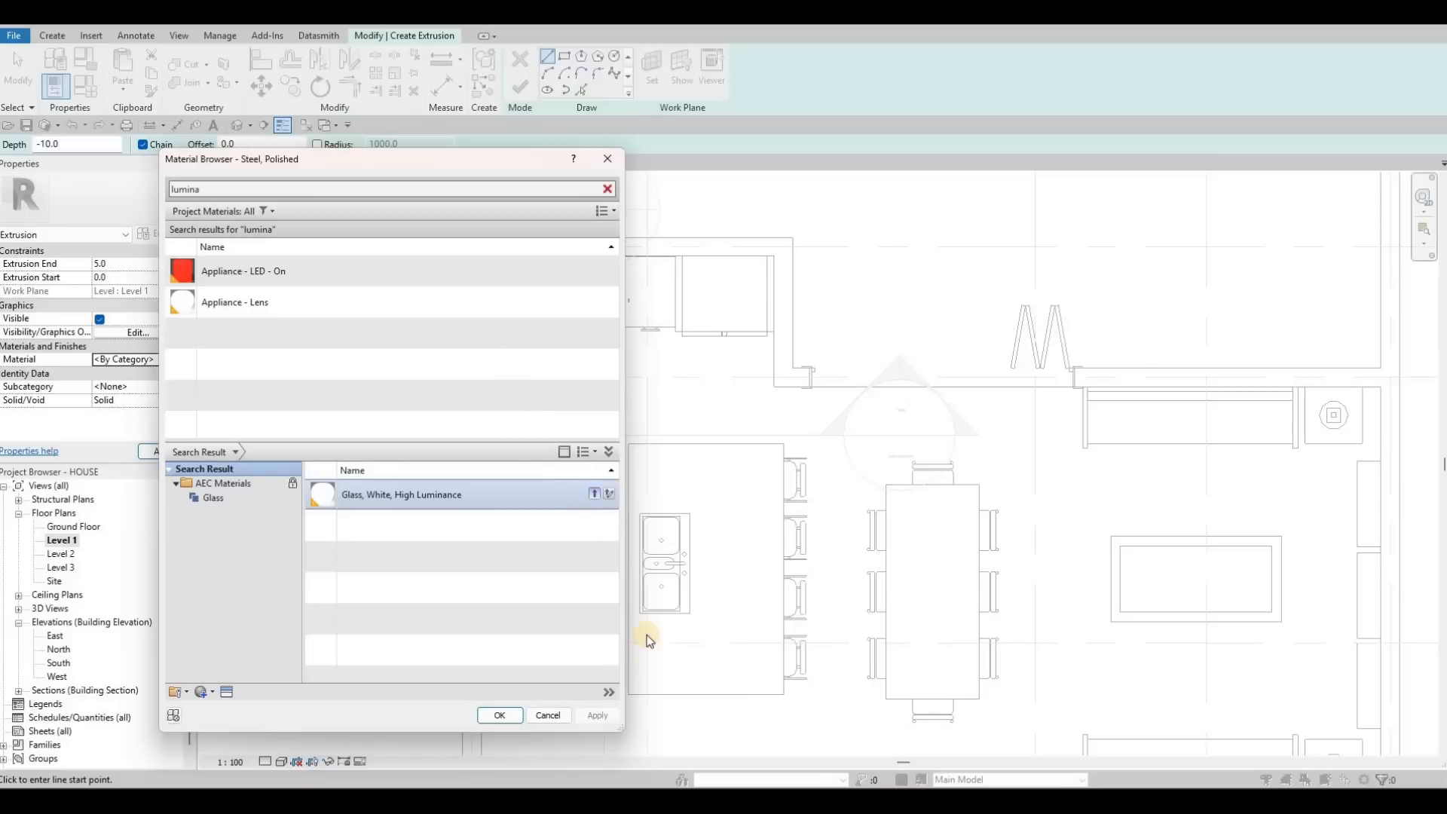
left_click(598, 715)
left_click(501, 716)
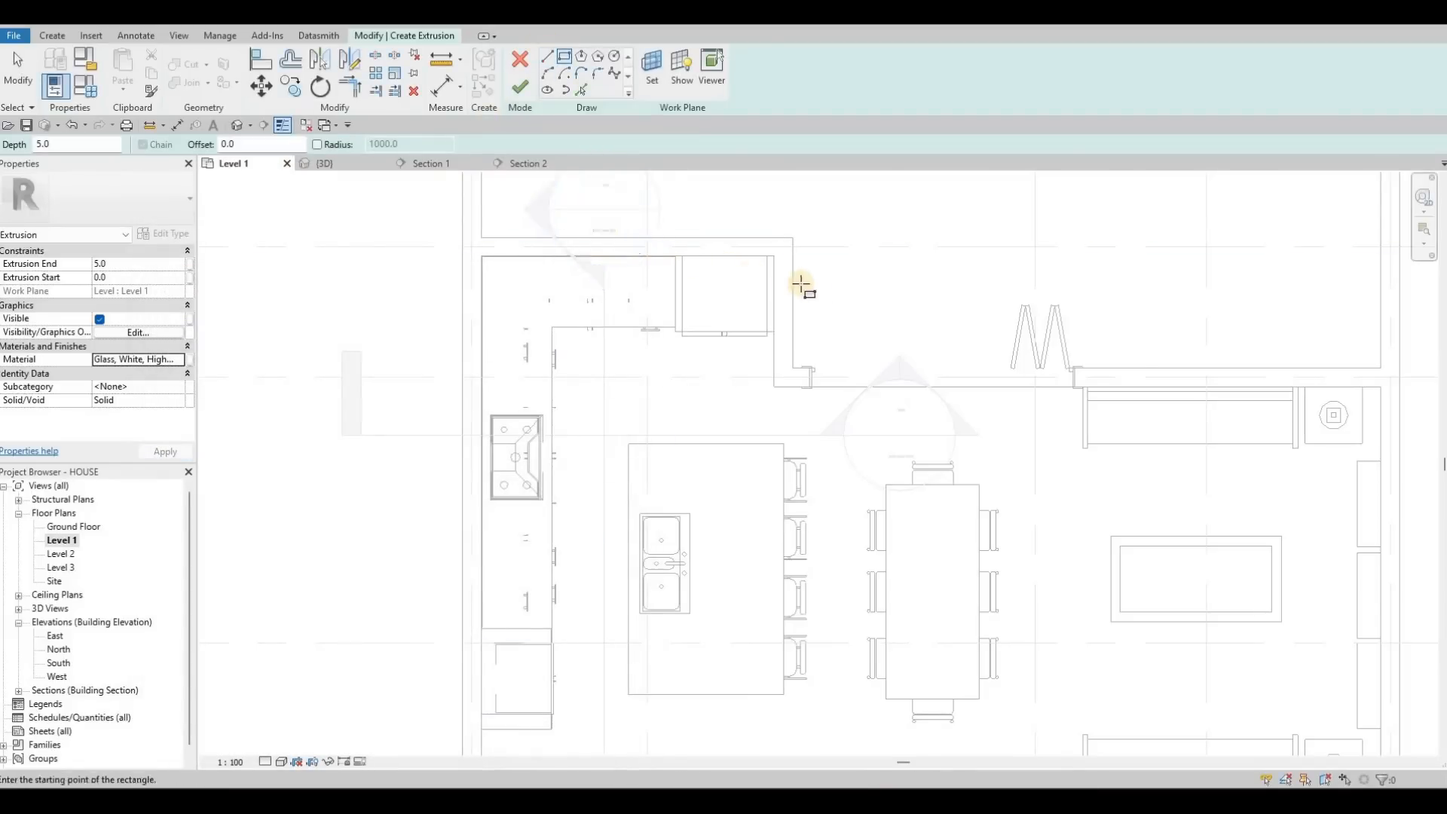
Step: Sketch rectangle outlines for the light strip along the cabinets from the wall end to the left wall
scroll(801, 284, "up", 5)
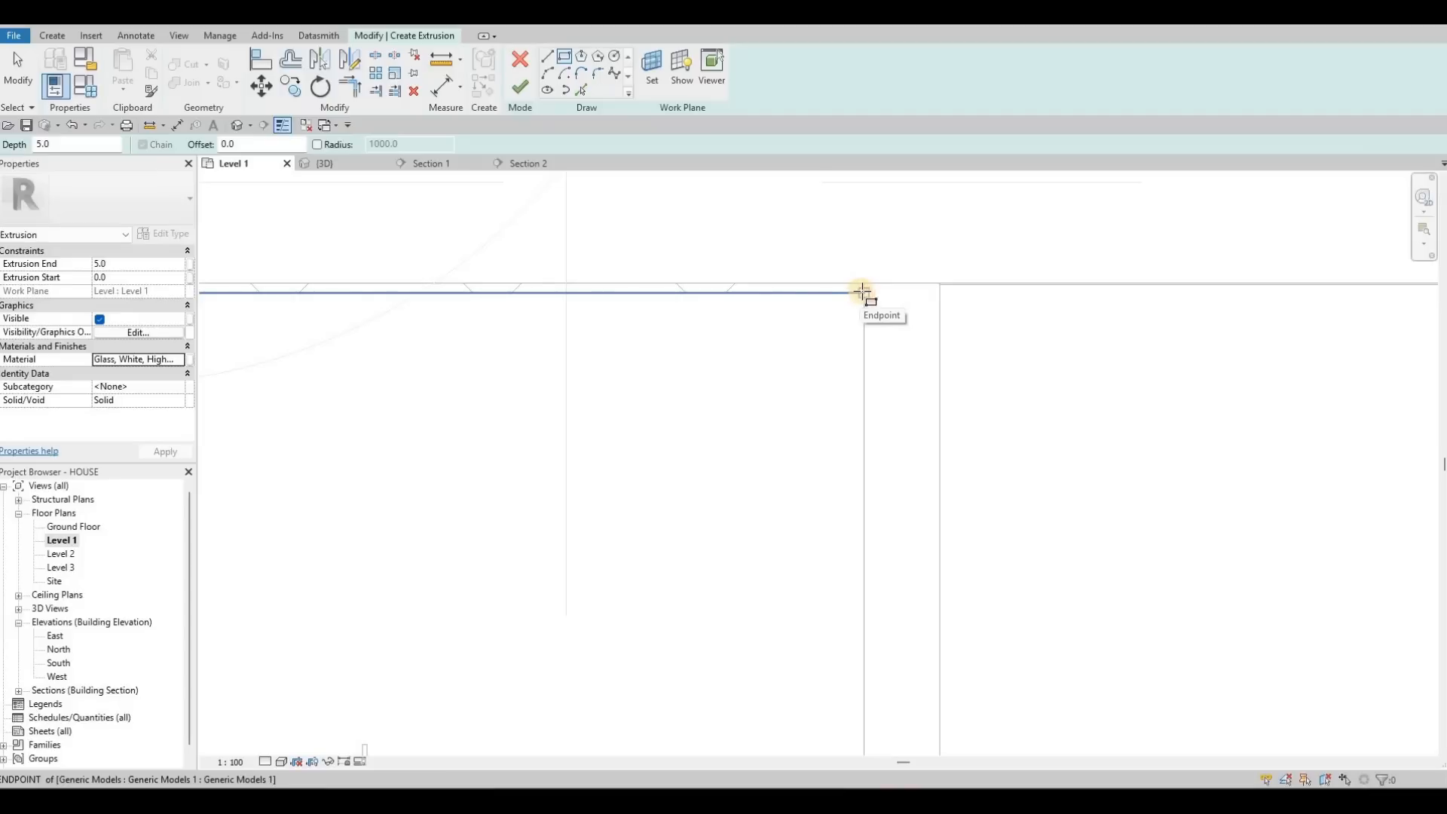
left_click(864, 292)
scroll(792, 320, "down", 2)
middle_click_drag(397, 330, 956, 310)
scroll(957, 310, "down", 1)
scroll(615, 309, "up", 3)
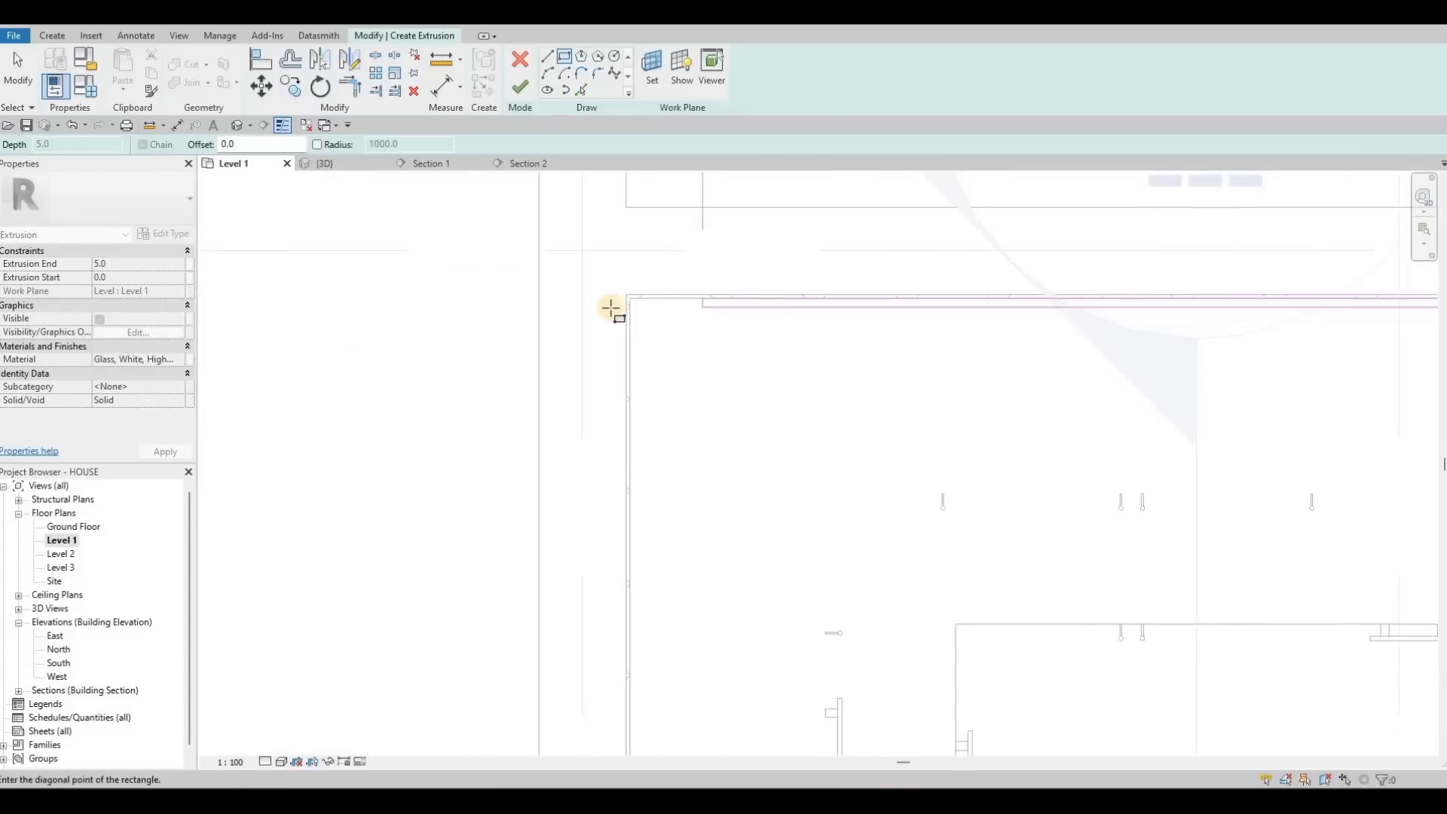
left_click(608, 306)
scroll(612, 396, "down", 2)
middle_click_drag(612, 396, 615, 181)
scroll(609, 352, "down", 2)
middle_click_drag(609, 505, 589, 314)
middle_click_drag(604, 554, 595, 231)
scroll(599, 520, "up", 4)
scroll(613, 345, "up", 1)
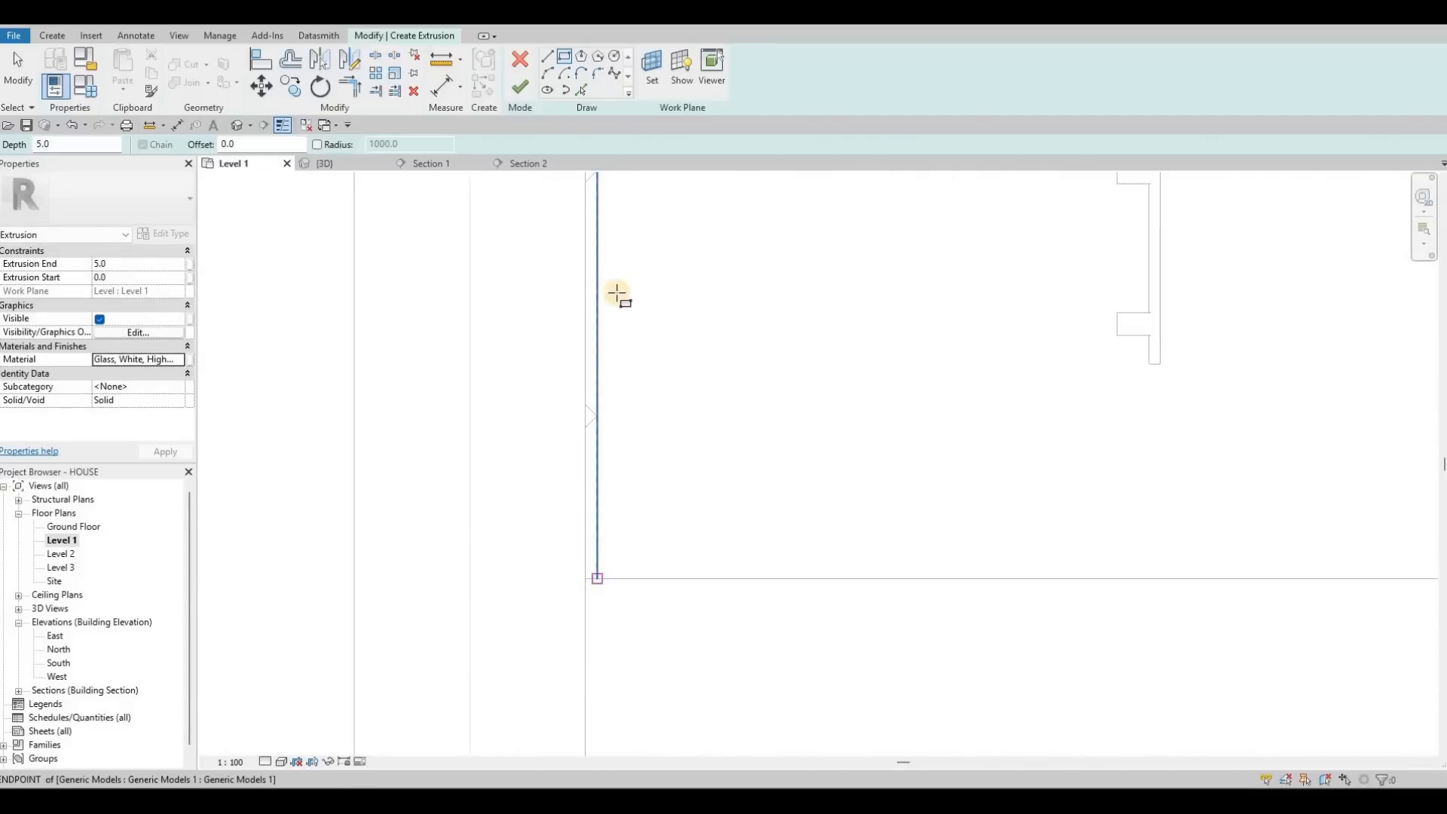
left_click(597, 578)
scroll(606, 339, "down", 3)
middle_click_drag(581, 510, 569, 599)
scroll(569, 600, "down", 3)
middle_click_drag(551, 337, 530, 603)
middle_click_drag(518, 365, 467, 634)
scroll(532, 366, "up", 3)
scroll(492, 408, "up", 2)
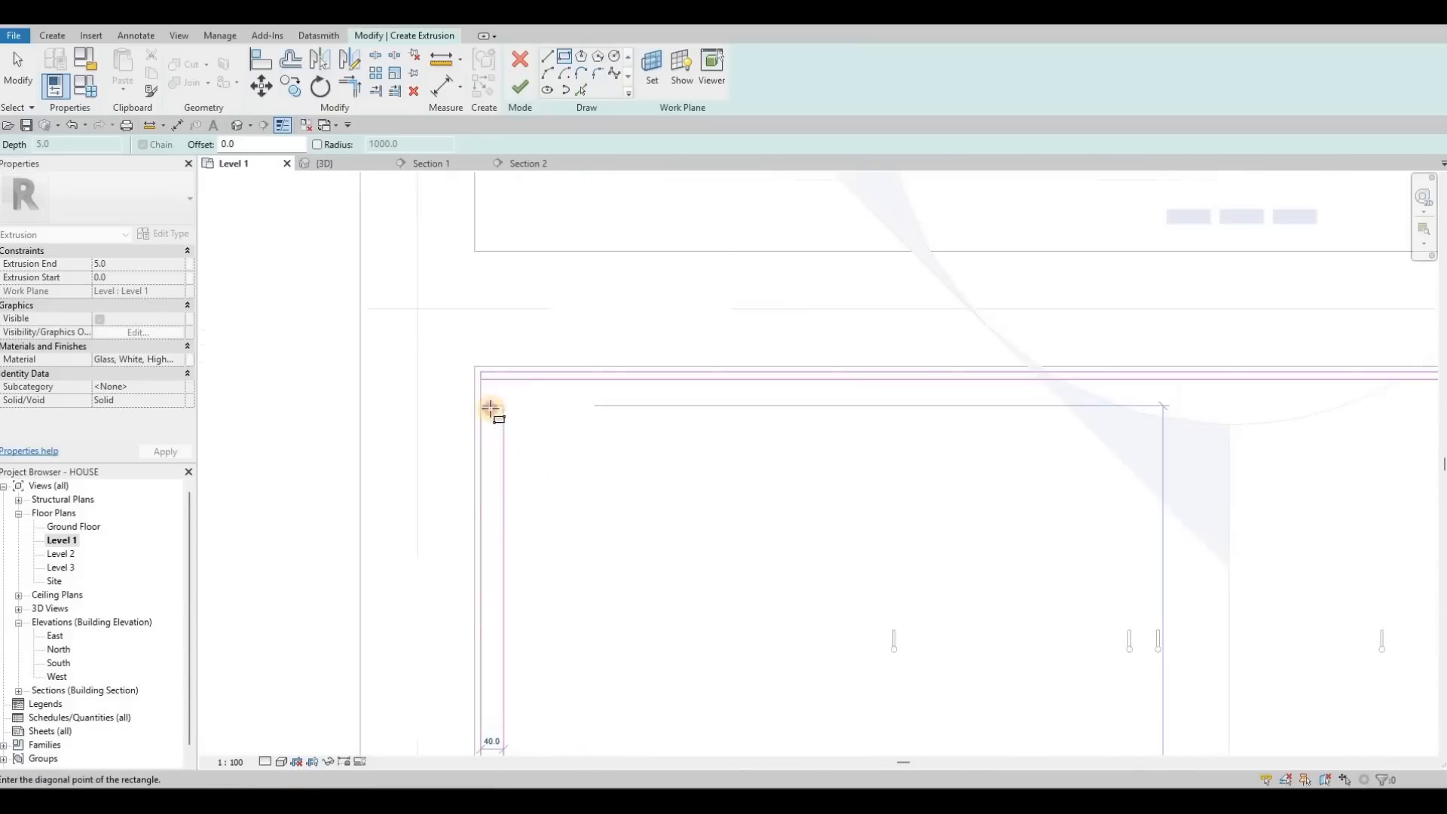
key("Tab")
key("Tab")
key("grave")
key("grave")
key("Escape")
key("Escape")
Step: Set the top and right vertical sketch lines' width dimensions to 5
left_click(415, 376)
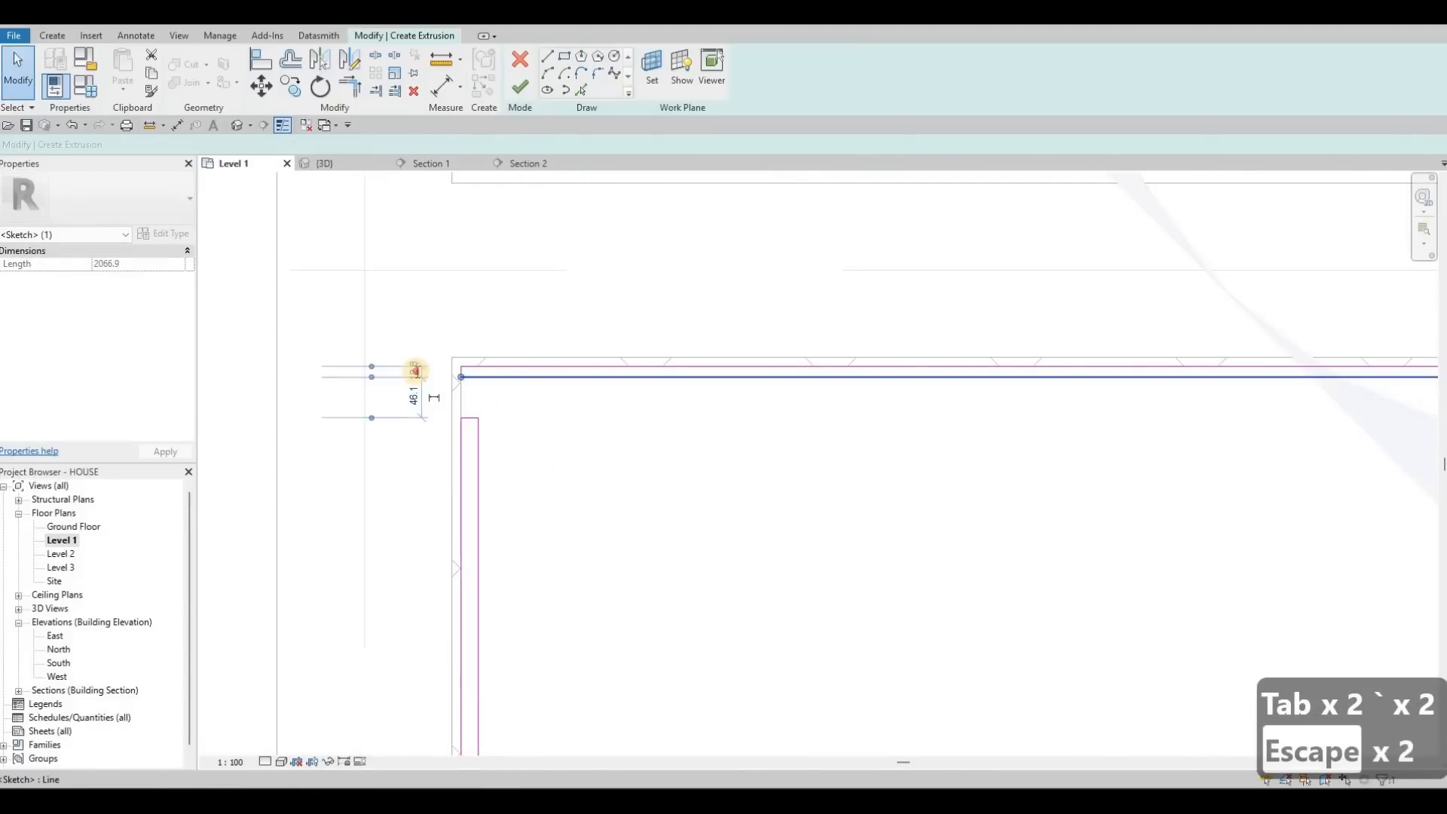
scroll(423, 361, "up", 2)
left_click(423, 362)
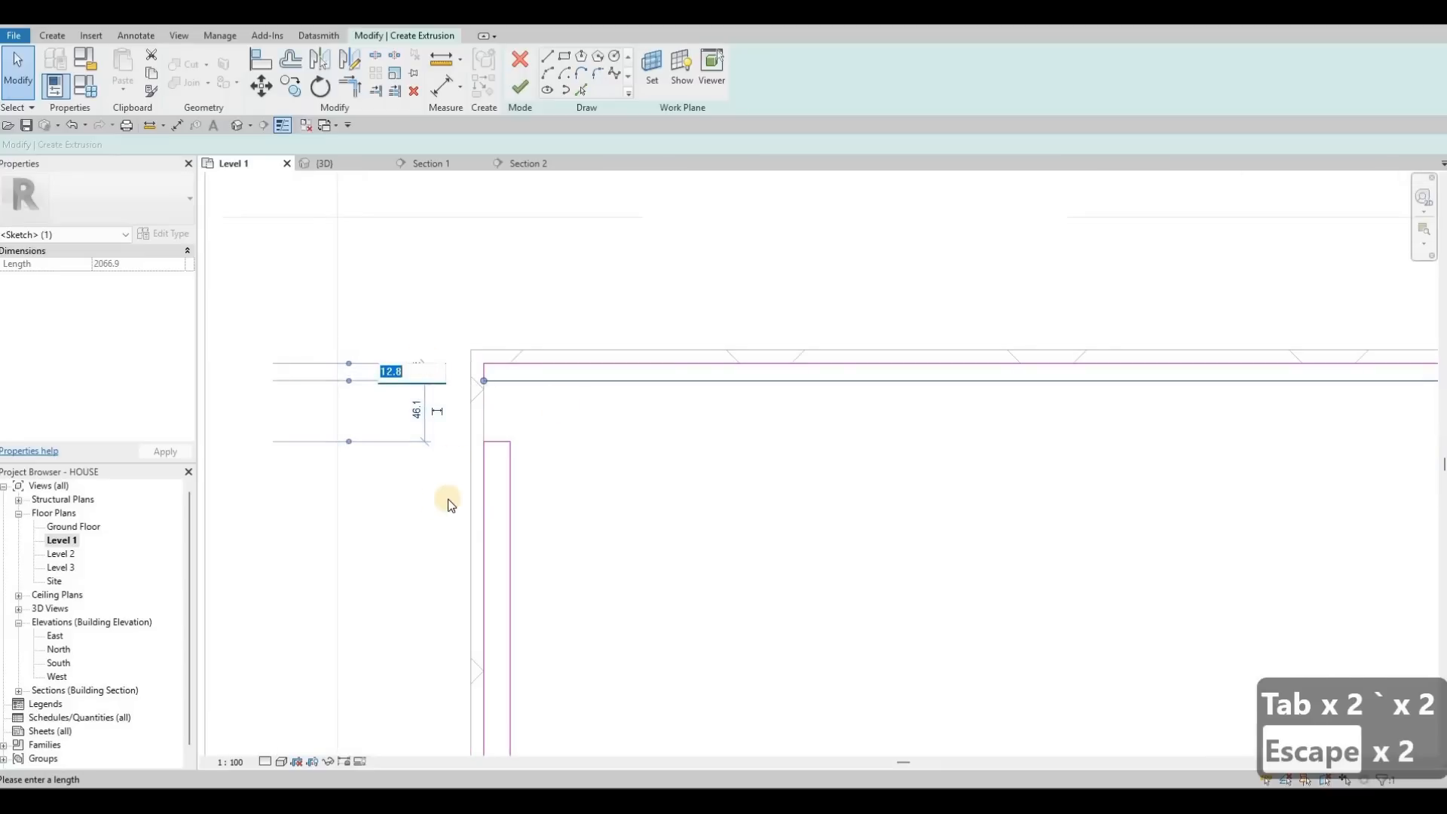
type("5")
key("Return")
key("Escape")
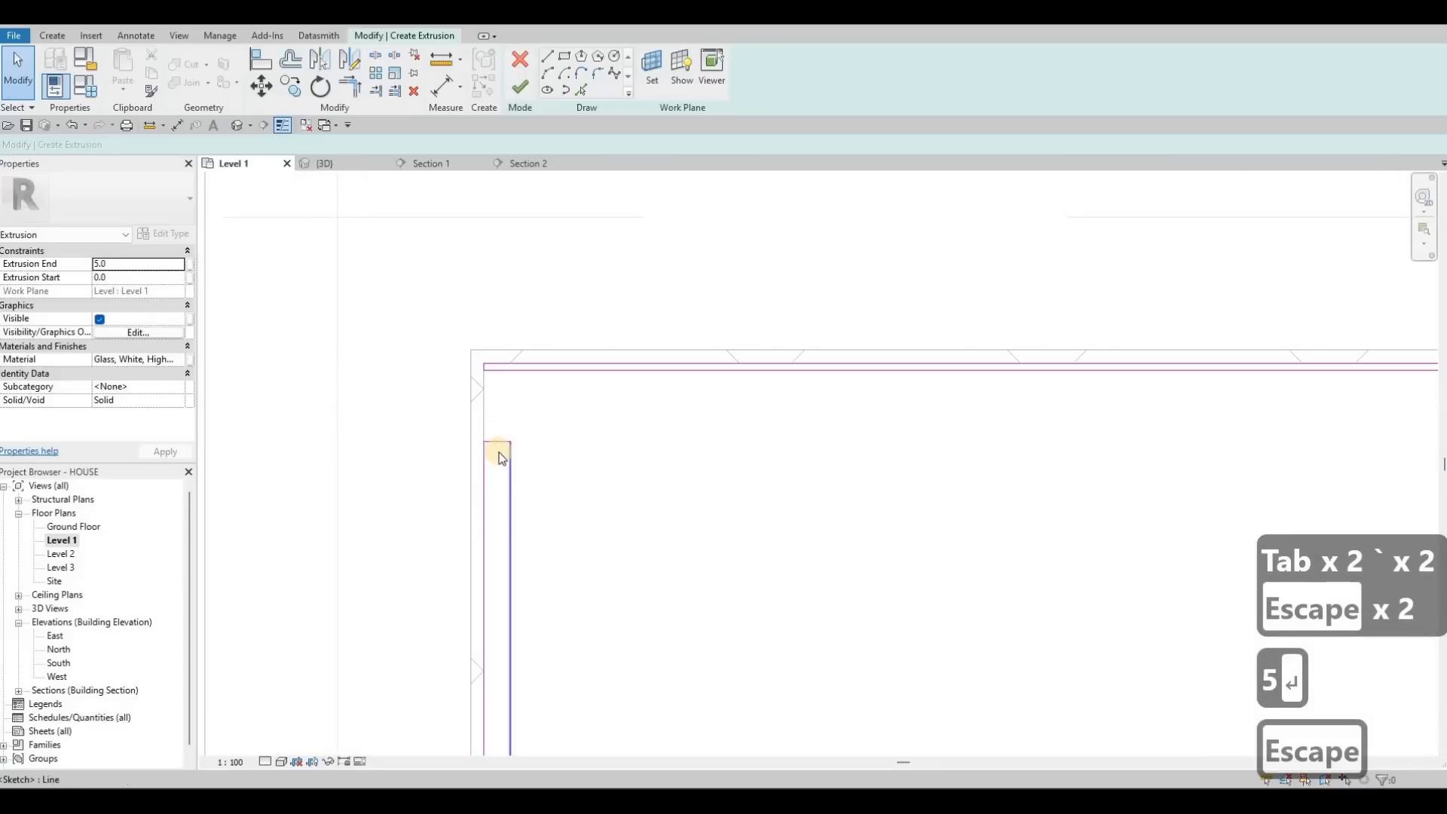
left_click(508, 494)
scroll(500, 435, "down", 2)
scroll(566, 332, "down", 3)
middle_click_drag(565, 371, 594, 196)
middle_click_drag(595, 634, 648, 256)
middle_click_drag(662, 634, 657, 272)
scroll(662, 499, "up", 5)
left_click(662, 499)
type("5")
key("Return")
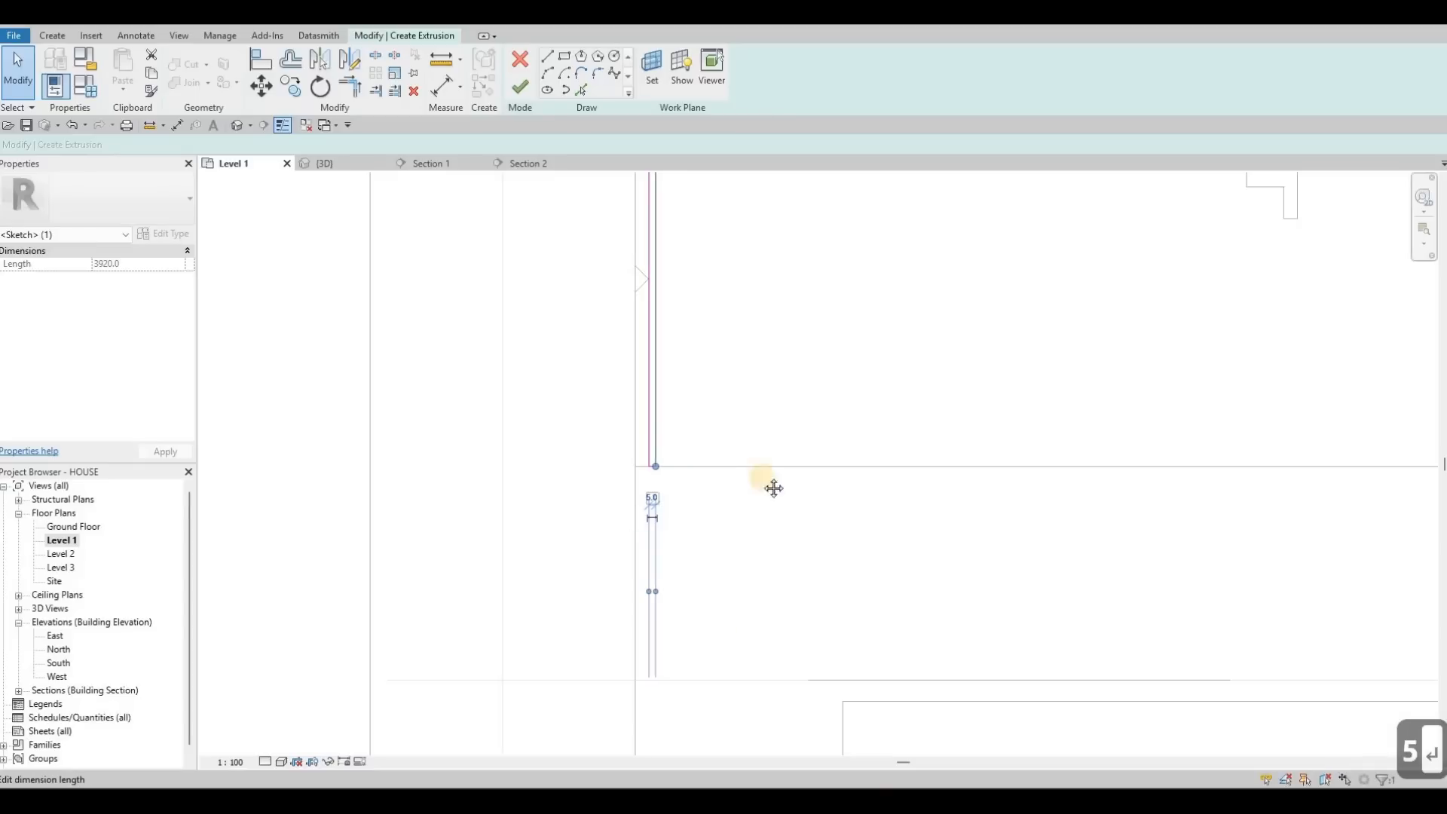
key("Escape")
Step: With Trim/Extend (TR), join the inner vertical and top sketch lines into a clean corner
scroll(768, 490, "up", 3)
middle_click_drag(765, 522, 754, 699)
middle_click_drag(737, 271, 708, 540)
middle_click_drag(717, 180, 690, 509)
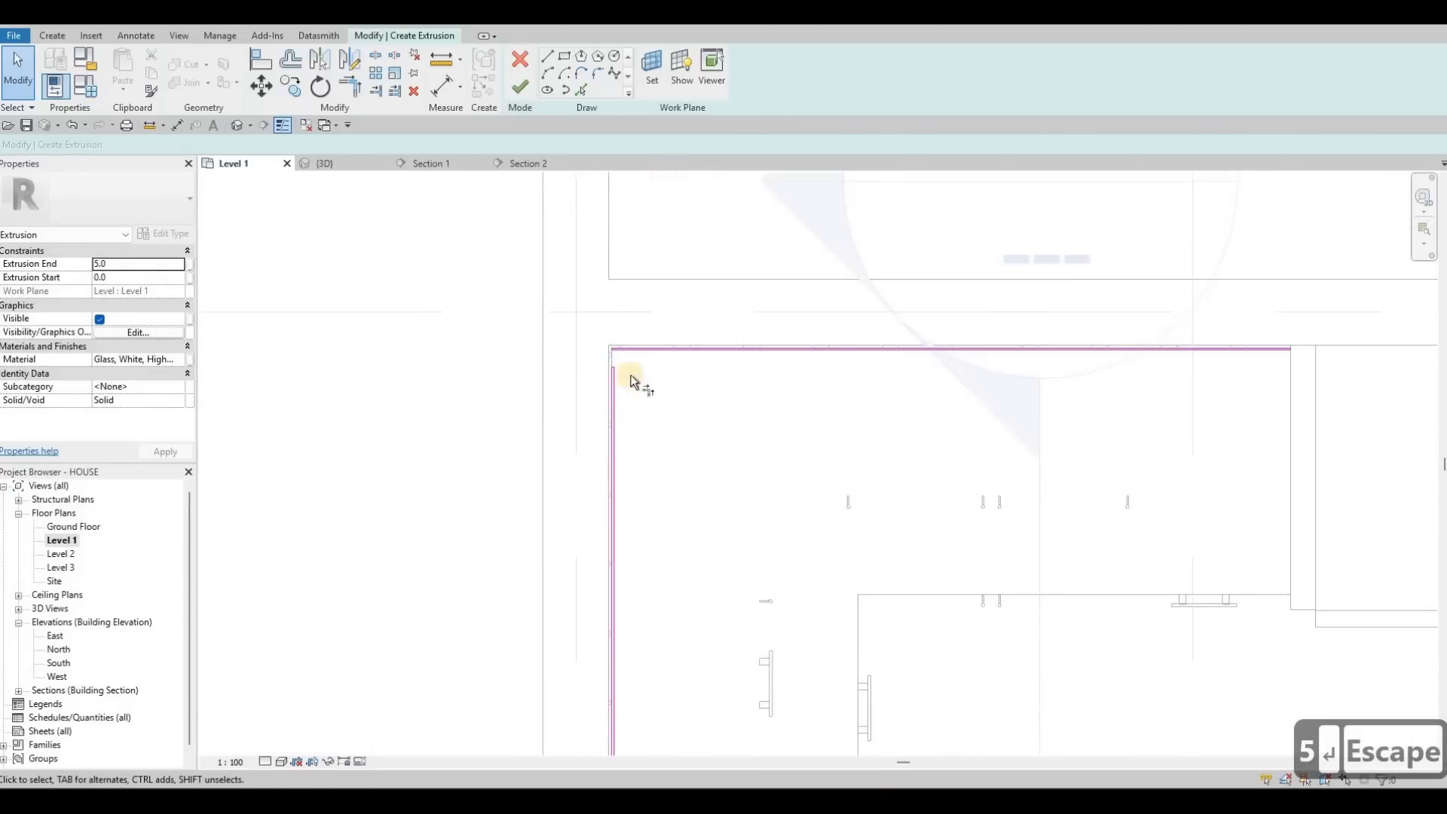
key("t")
key("r")
scroll(612, 463, "up", 1)
scroll(618, 342, "up", 4)
left_click(608, 460)
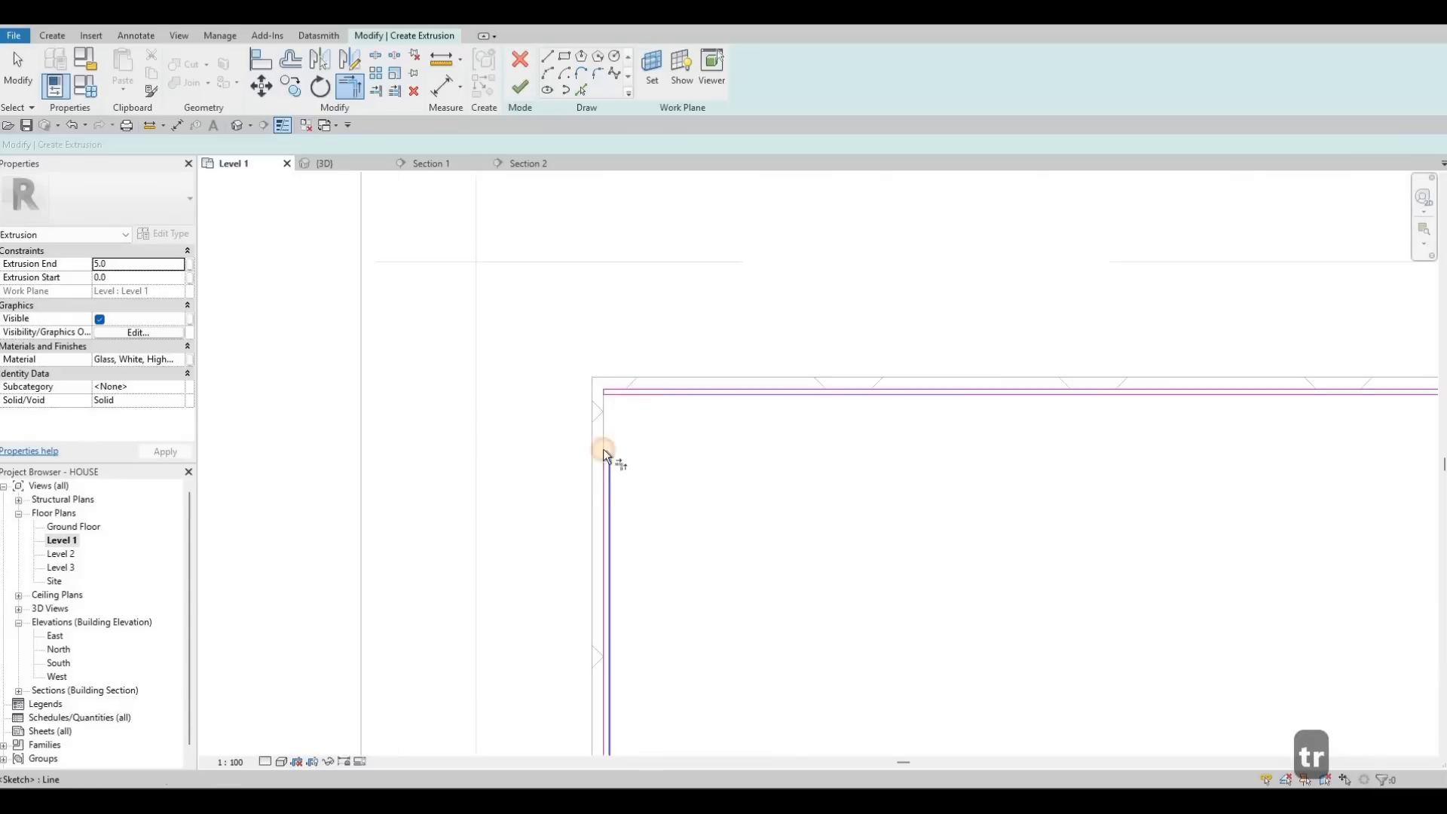
left_click(614, 396)
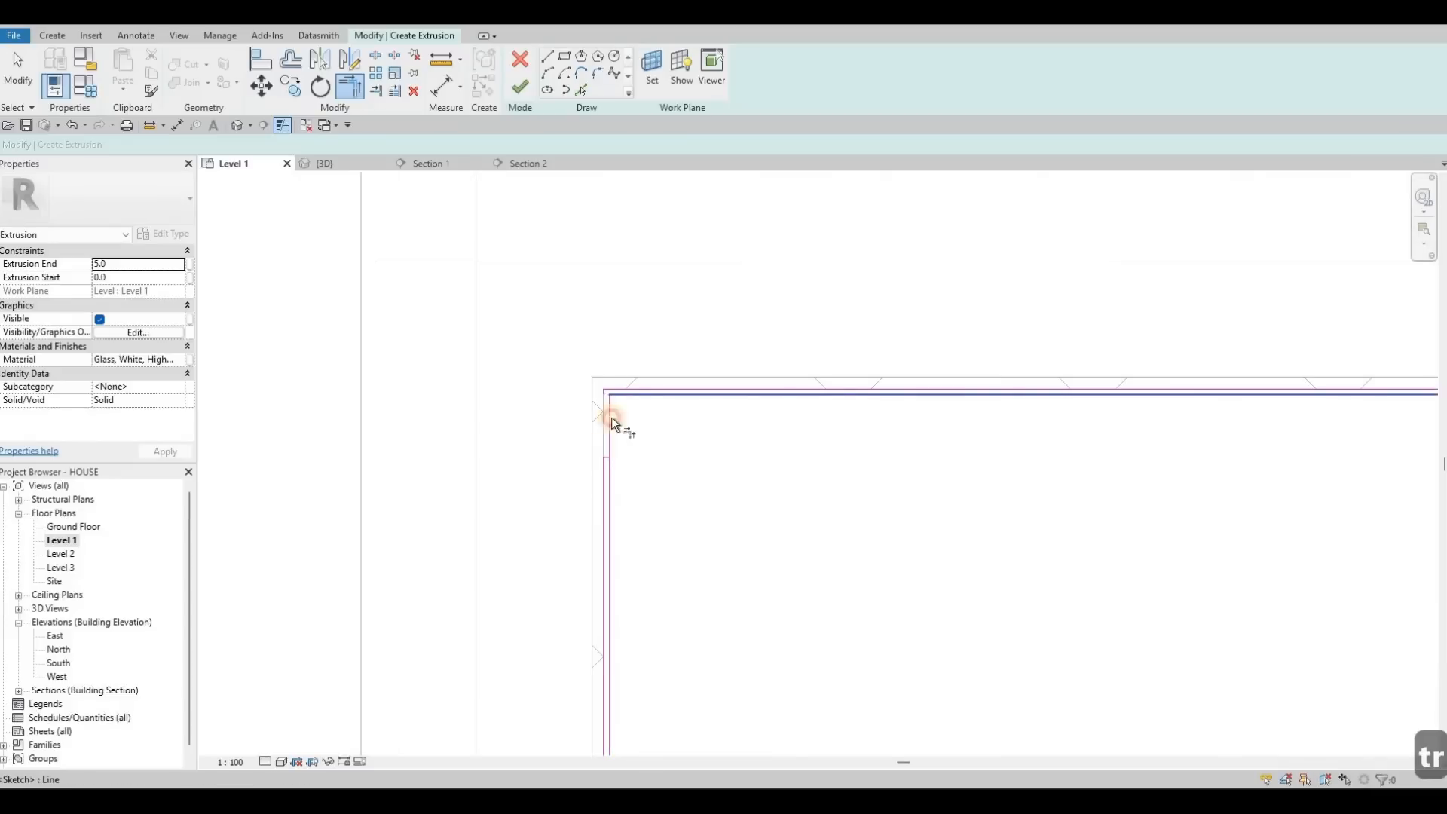
left_click(645, 392)
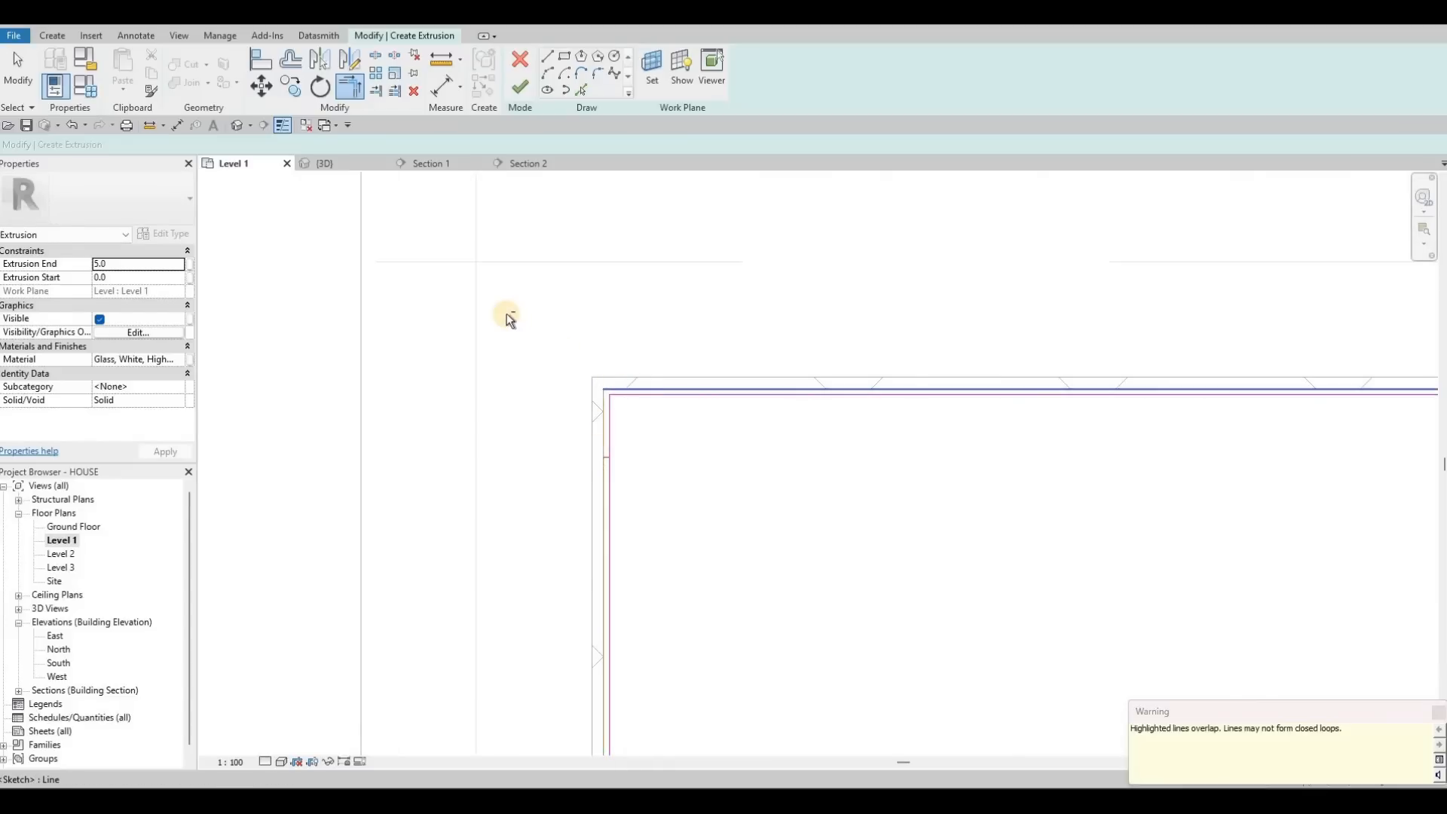
key("Escape")
key("Escape")
key("Escape")
Step: Delete the overlapping sketch lines left at the corner
left_click_drag(658, 507, 508, 314)
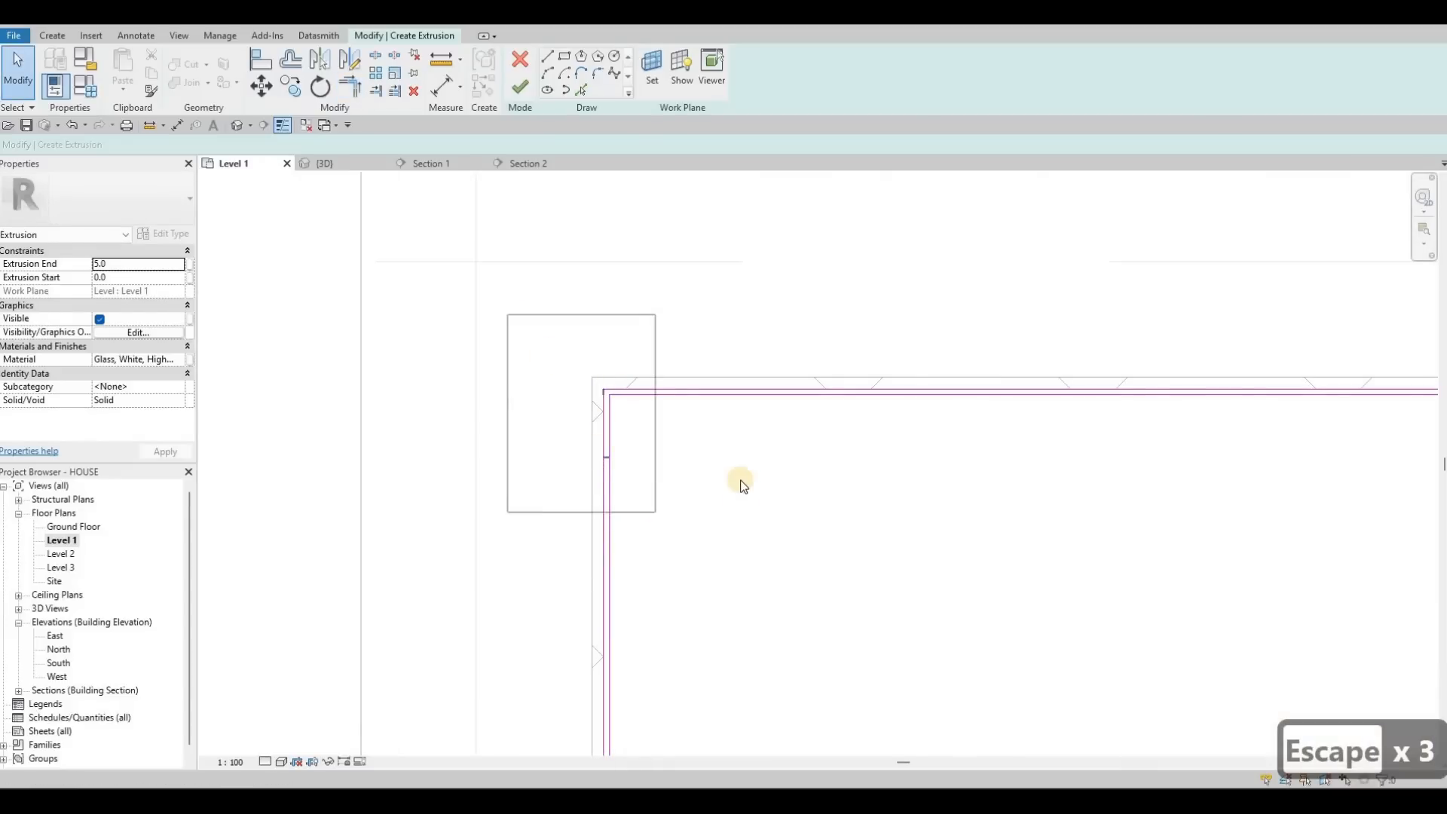
key("Delete")
middle_click_drag(612, 336, 592, 309)
scroll(558, 275, "down", 2)
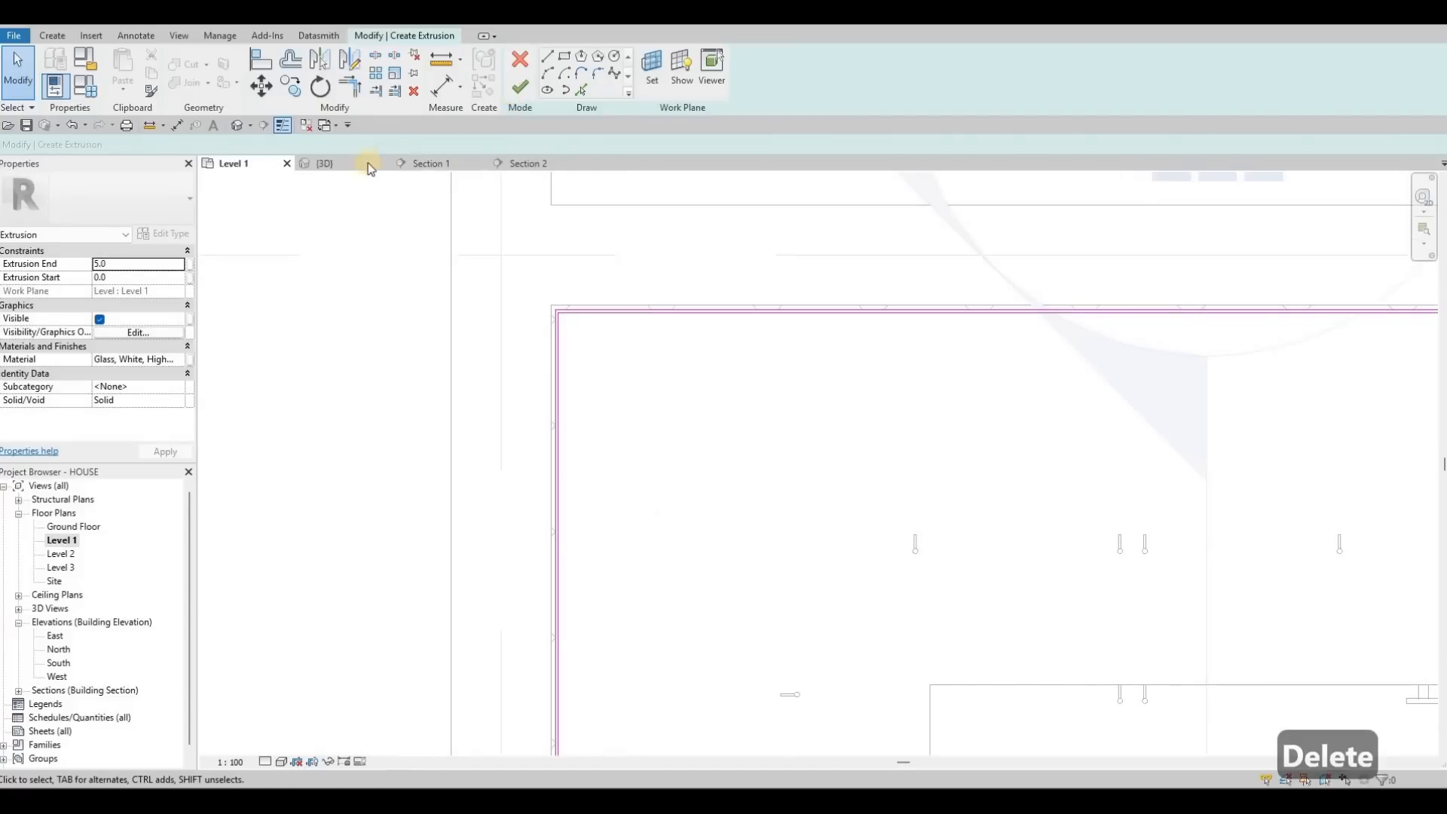
Step: Finish the extrusion and, in Section 1, raise its top edge under the upper cabinets
left_click(517, 90)
left_click(432, 163)
scroll(622, 334, "down", 4)
middle_click_drag(725, 339, 281, 379)
middle_click_drag(774, 530, 753, 536)
left_click_drag(724, 260, 724, 215)
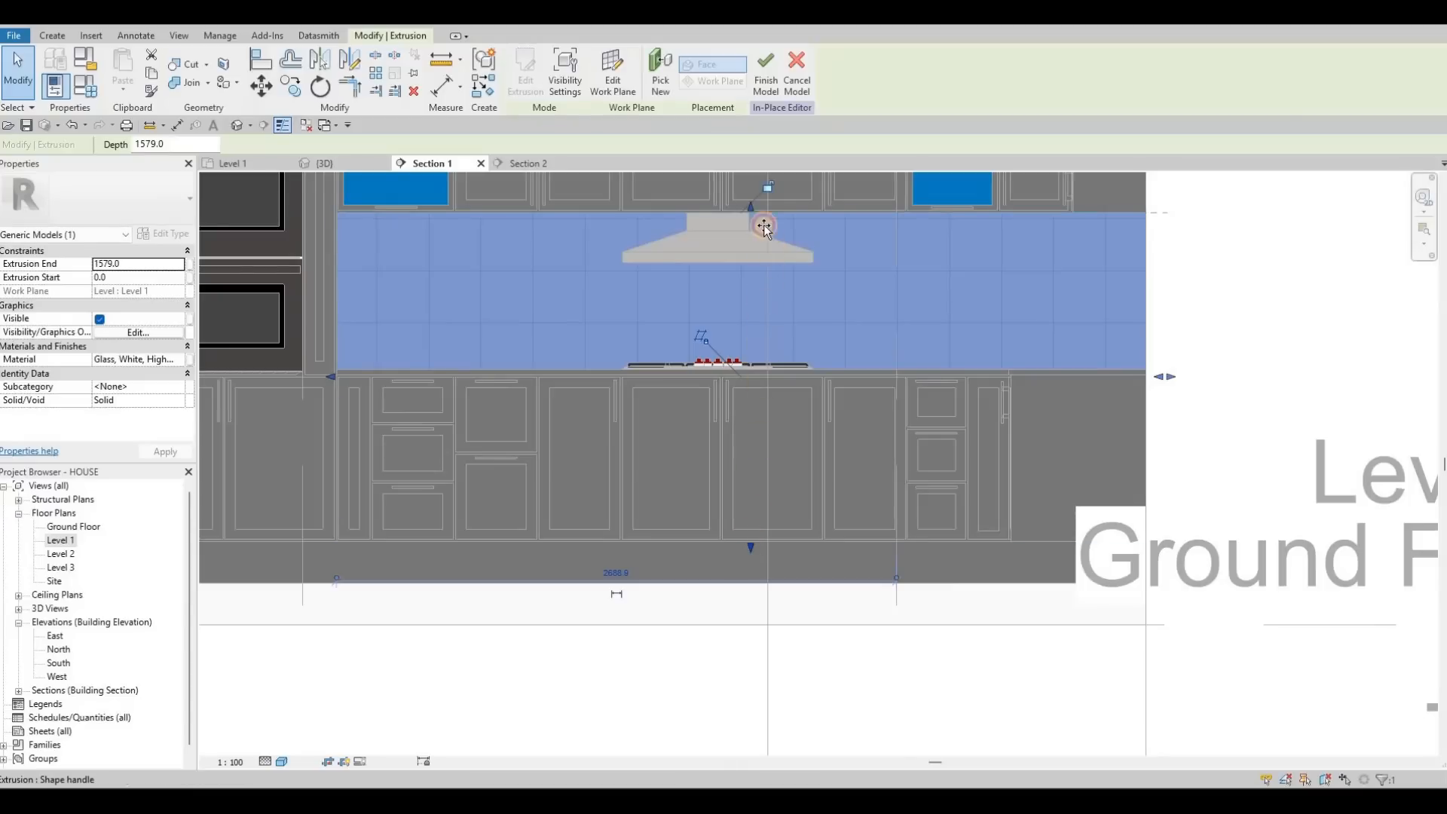
key("Escape")
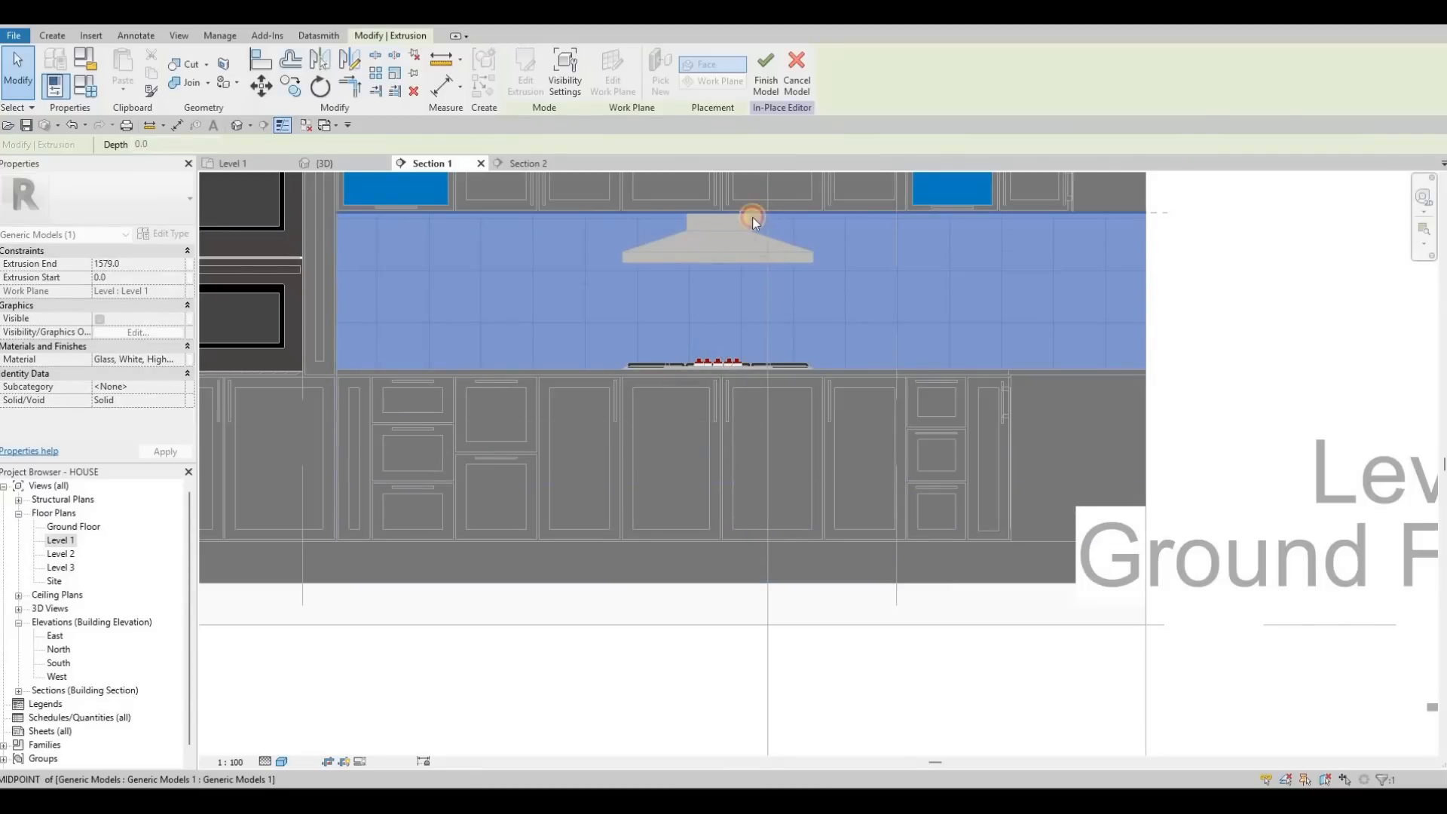
Step: Raise the bottom edge to thin the glass strip to 1570.8–1579.0 (8.2 deep)
left_click(738, 225)
scroll(803, 358, "up", 5)
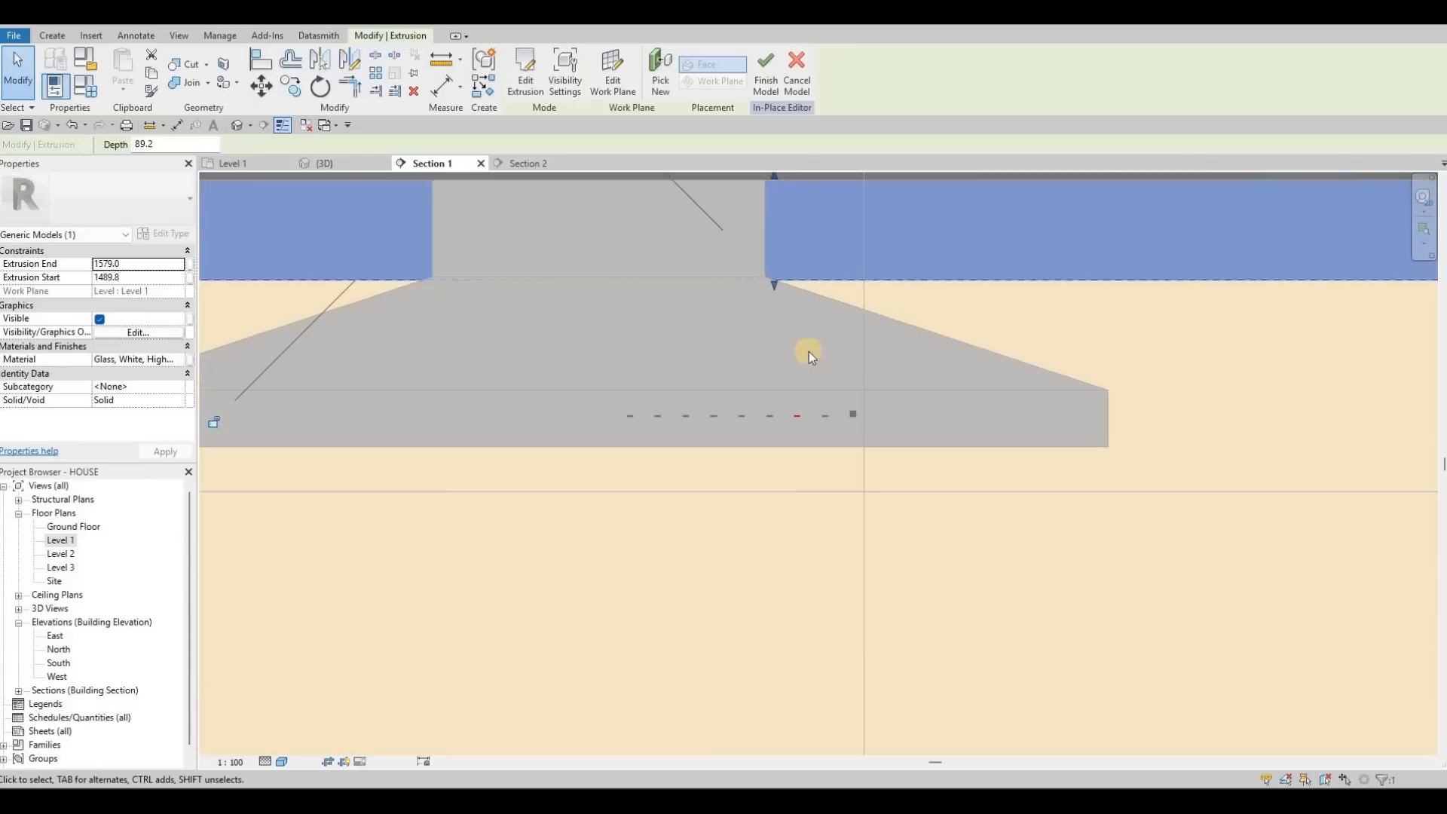
middle_click_drag(776, 282, 812, 353)
left_click_drag(812, 354, 808, 262)
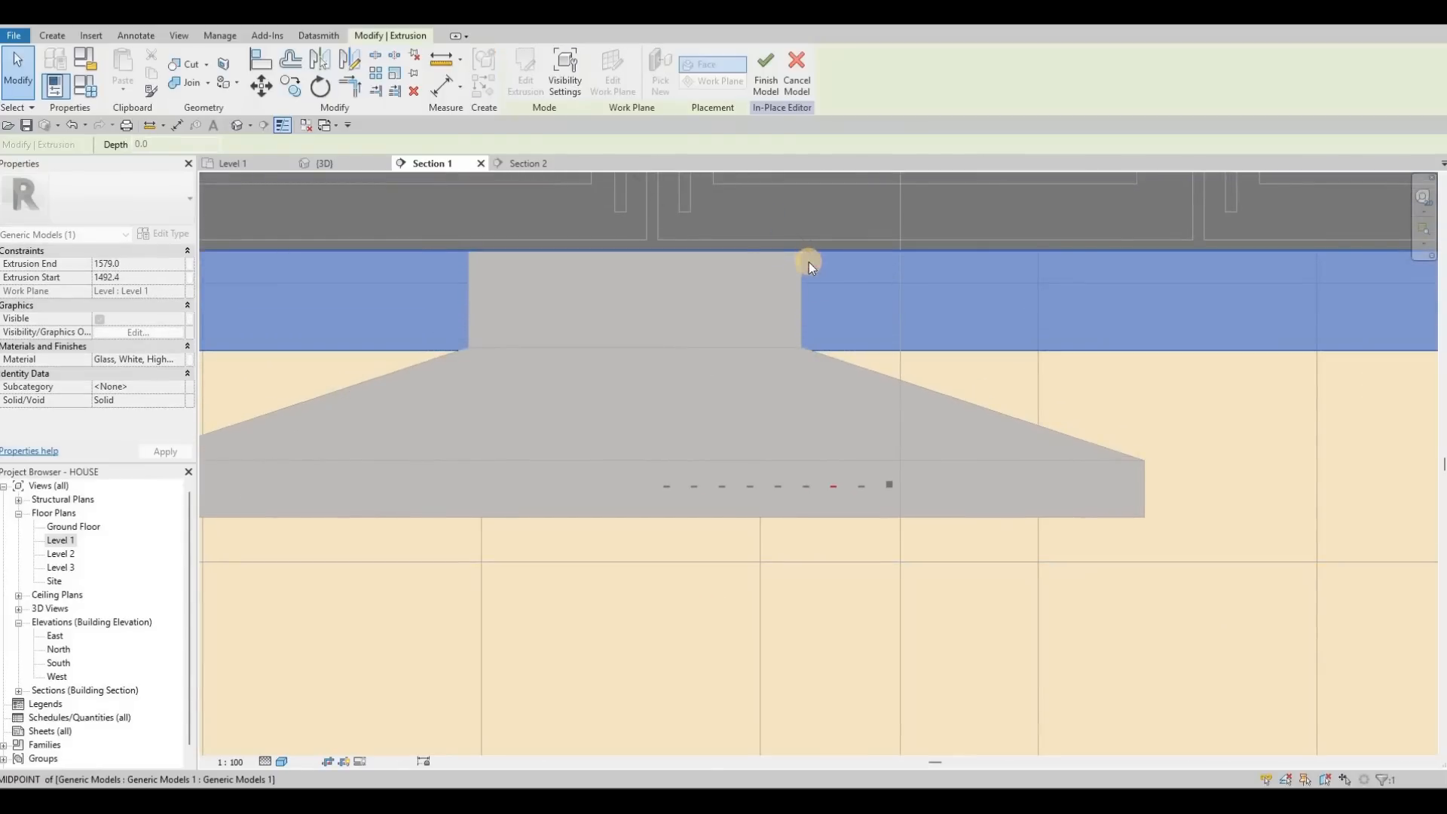
scroll(808, 301, "down", 4)
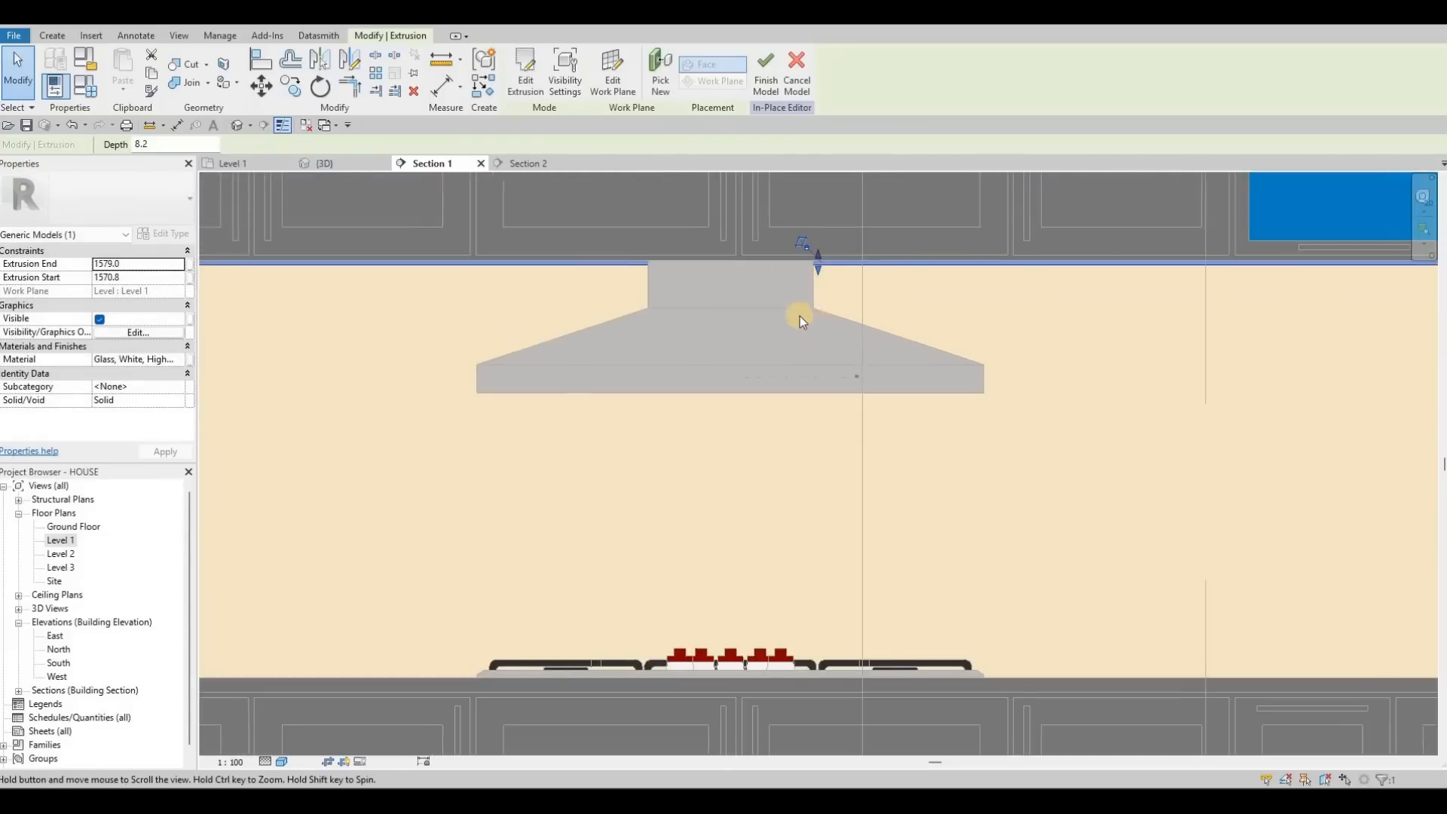
scroll(801, 322, "down", 2)
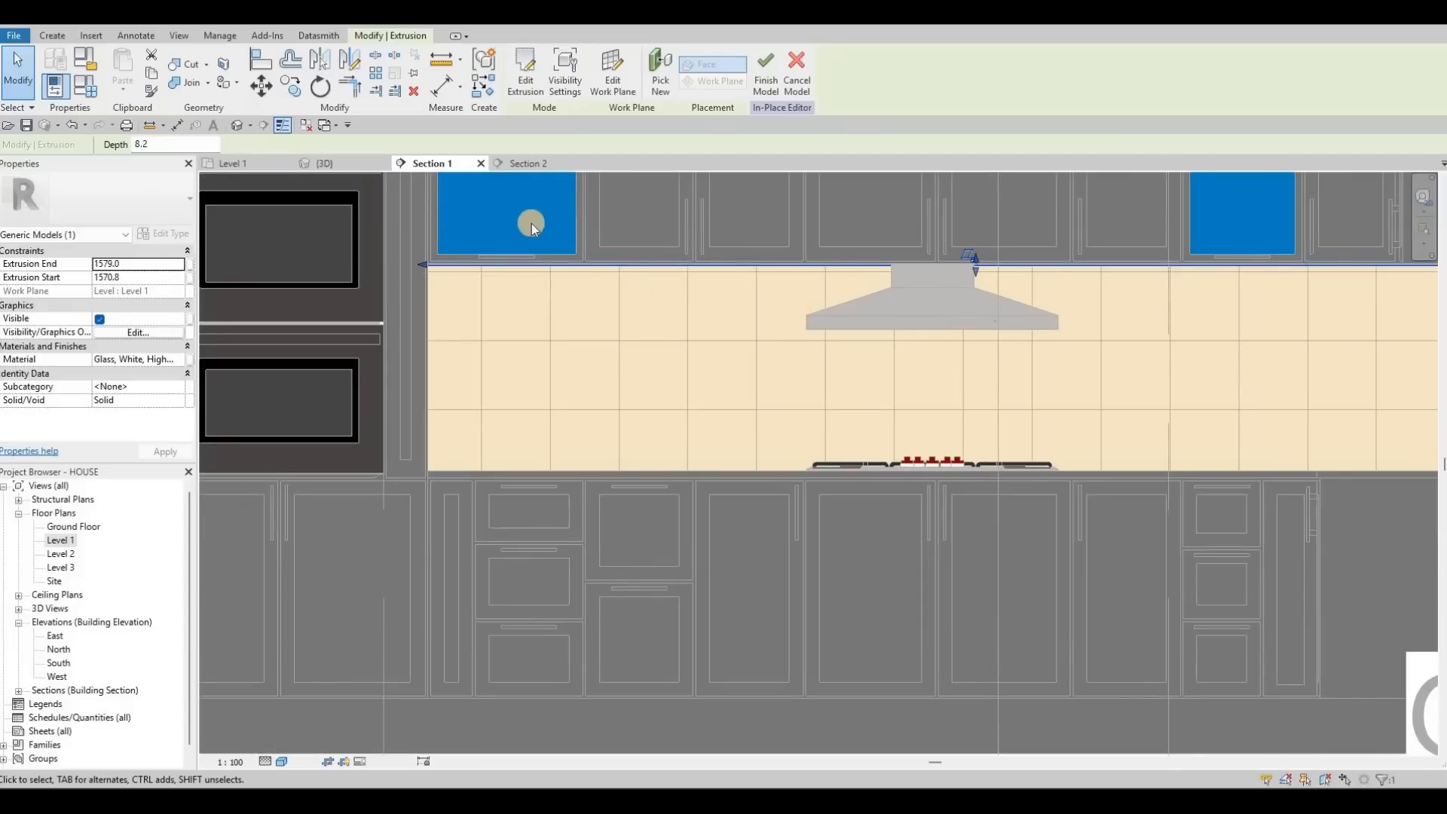
key("Escape")
scroll(680, 273, "up", 5)
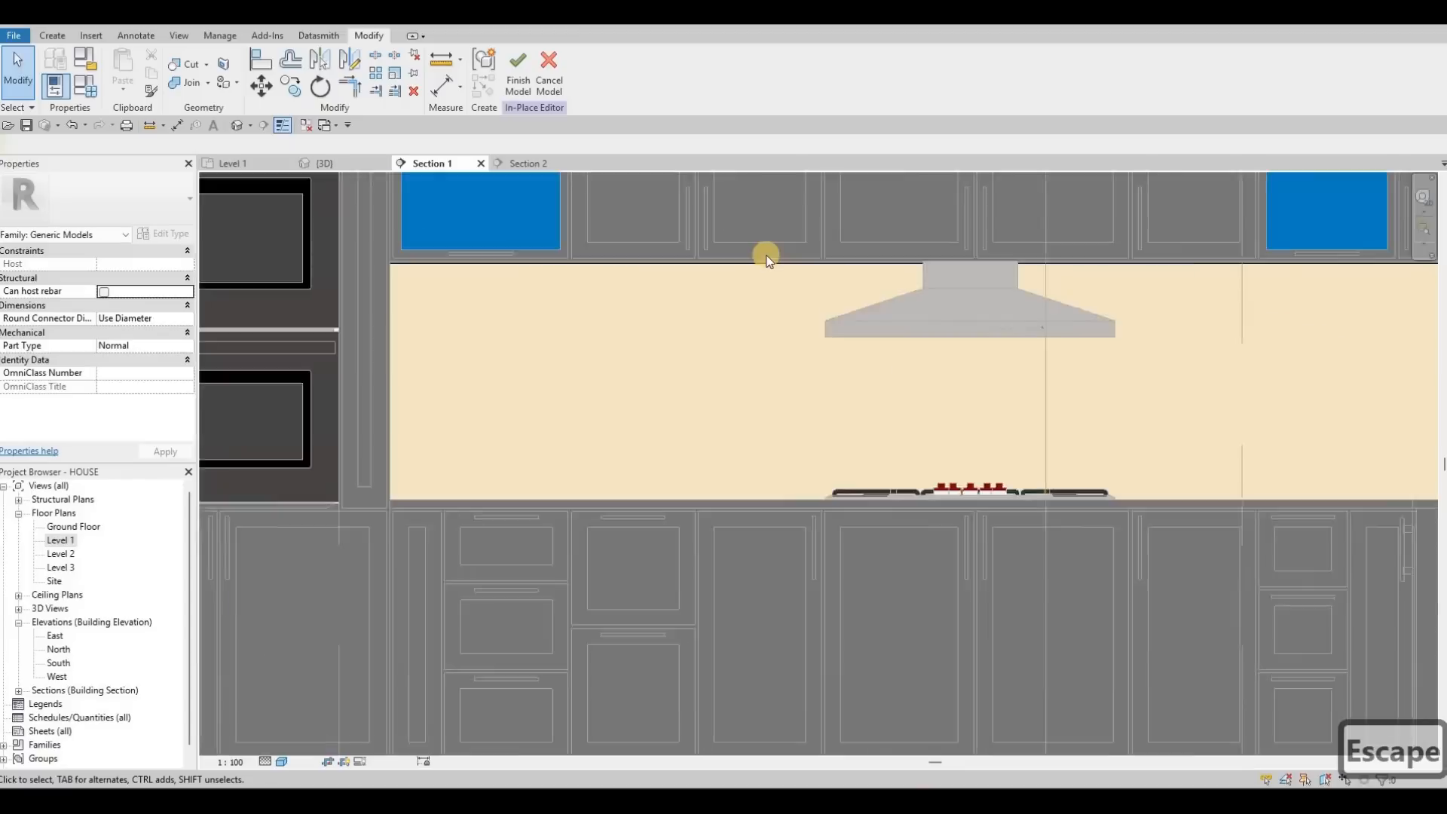
left_click(637, 252)
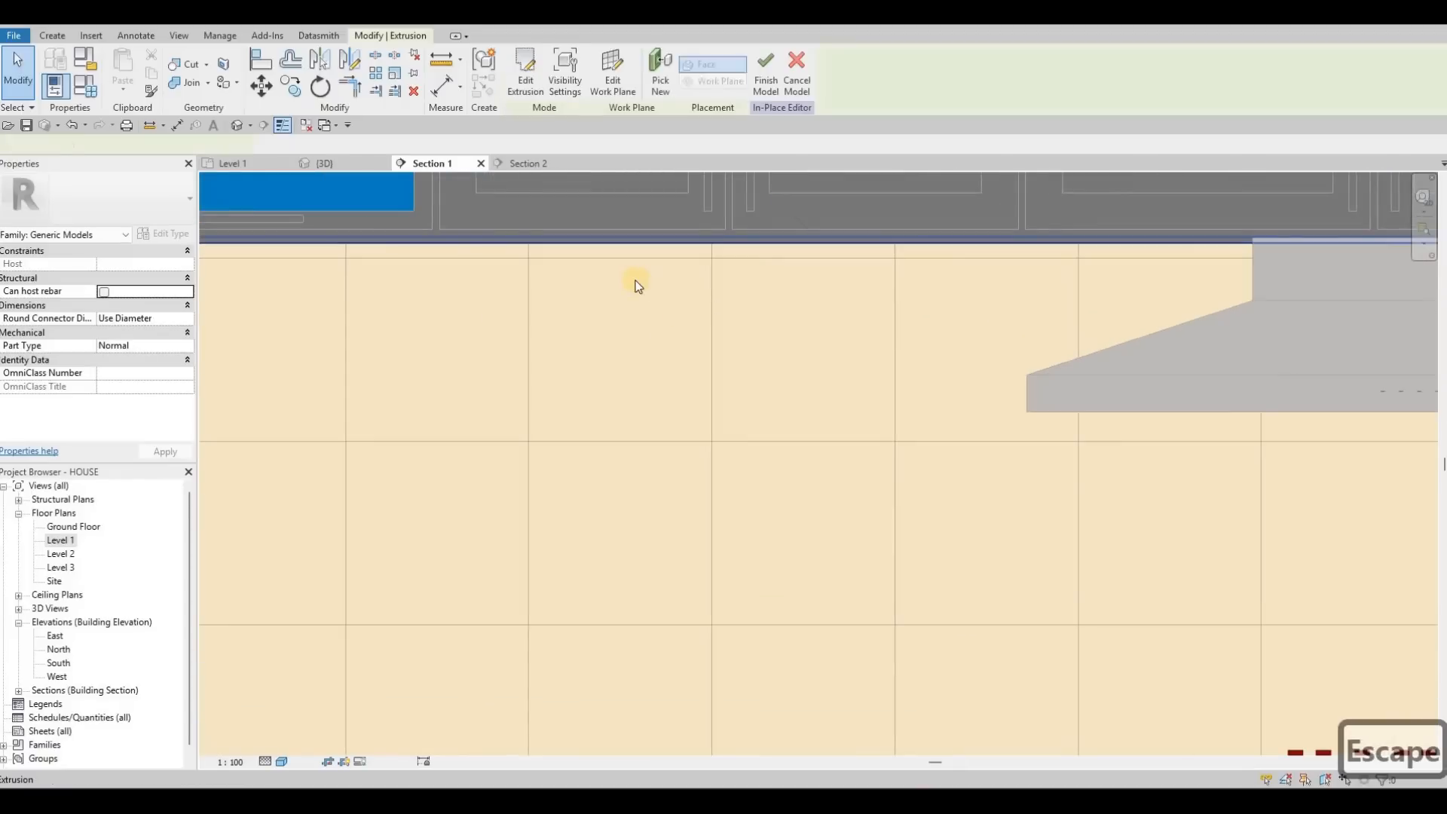
scroll(643, 283, "down", 2)
scroll(678, 316, "down", 4)
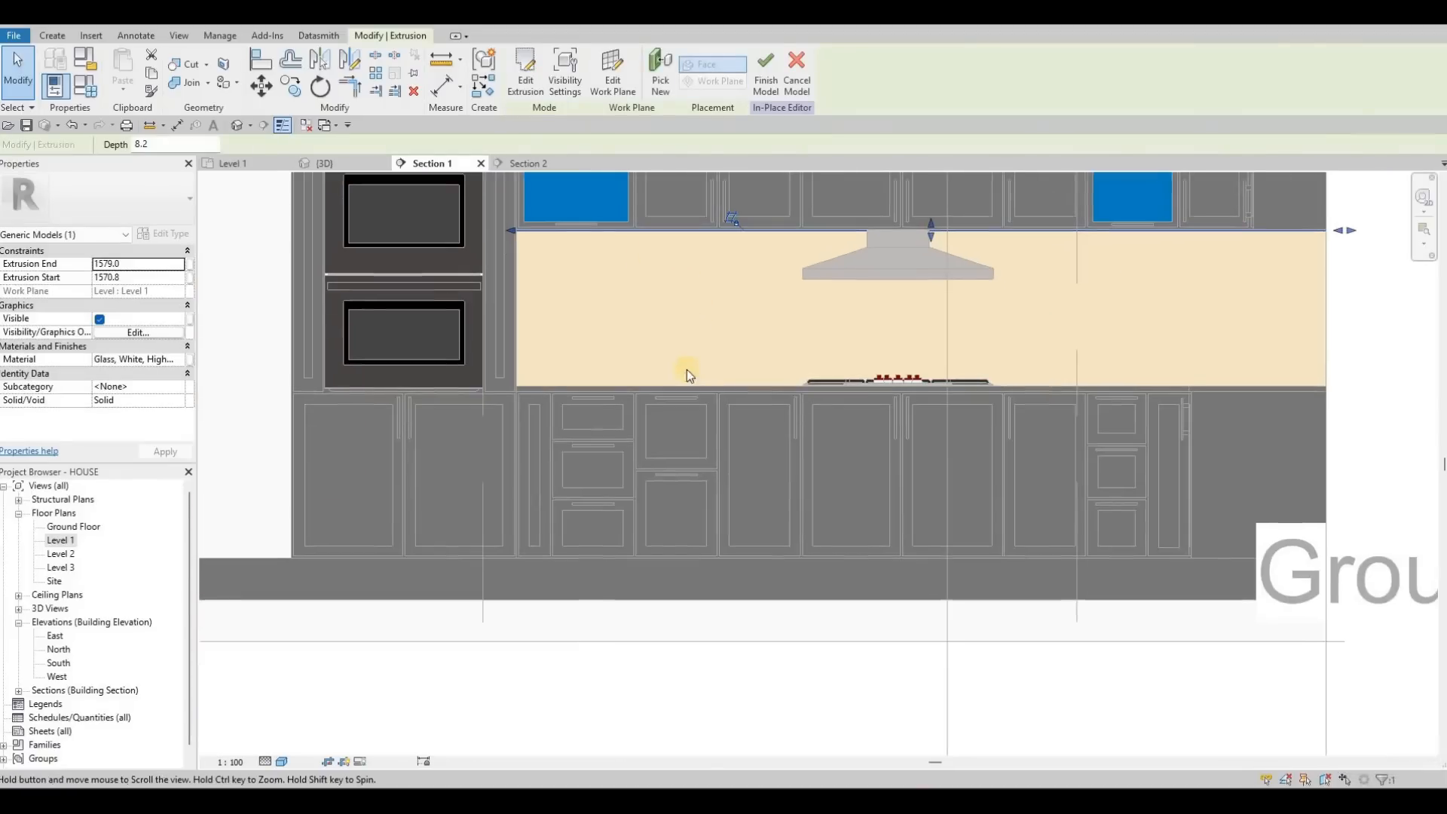
scroll(562, 219, "down", 2)
scroll(580, 200, "up", 3)
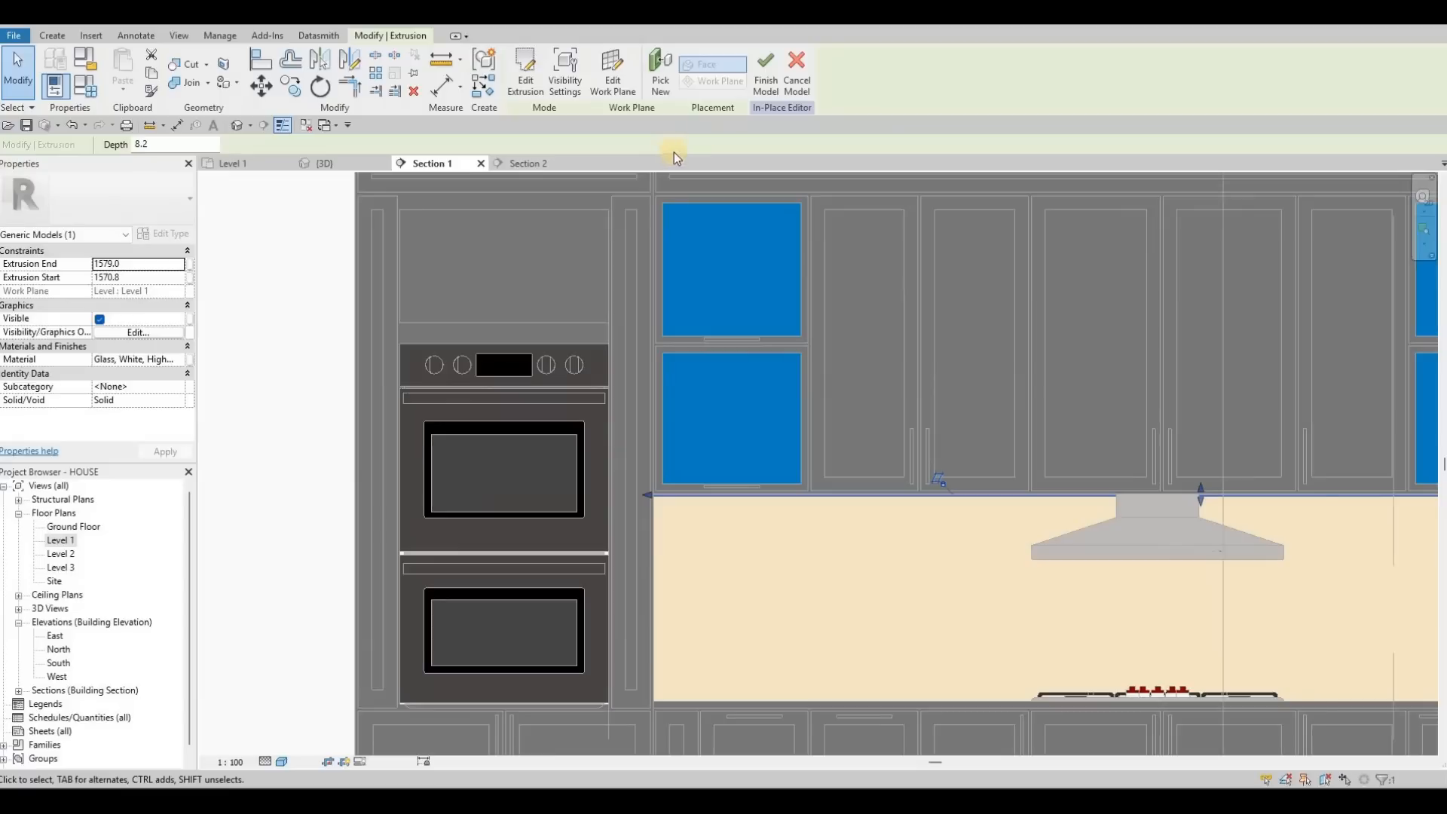
Step: Start a new extrusion with the panel face above the ovens as its work plane
left_click(128, 66)
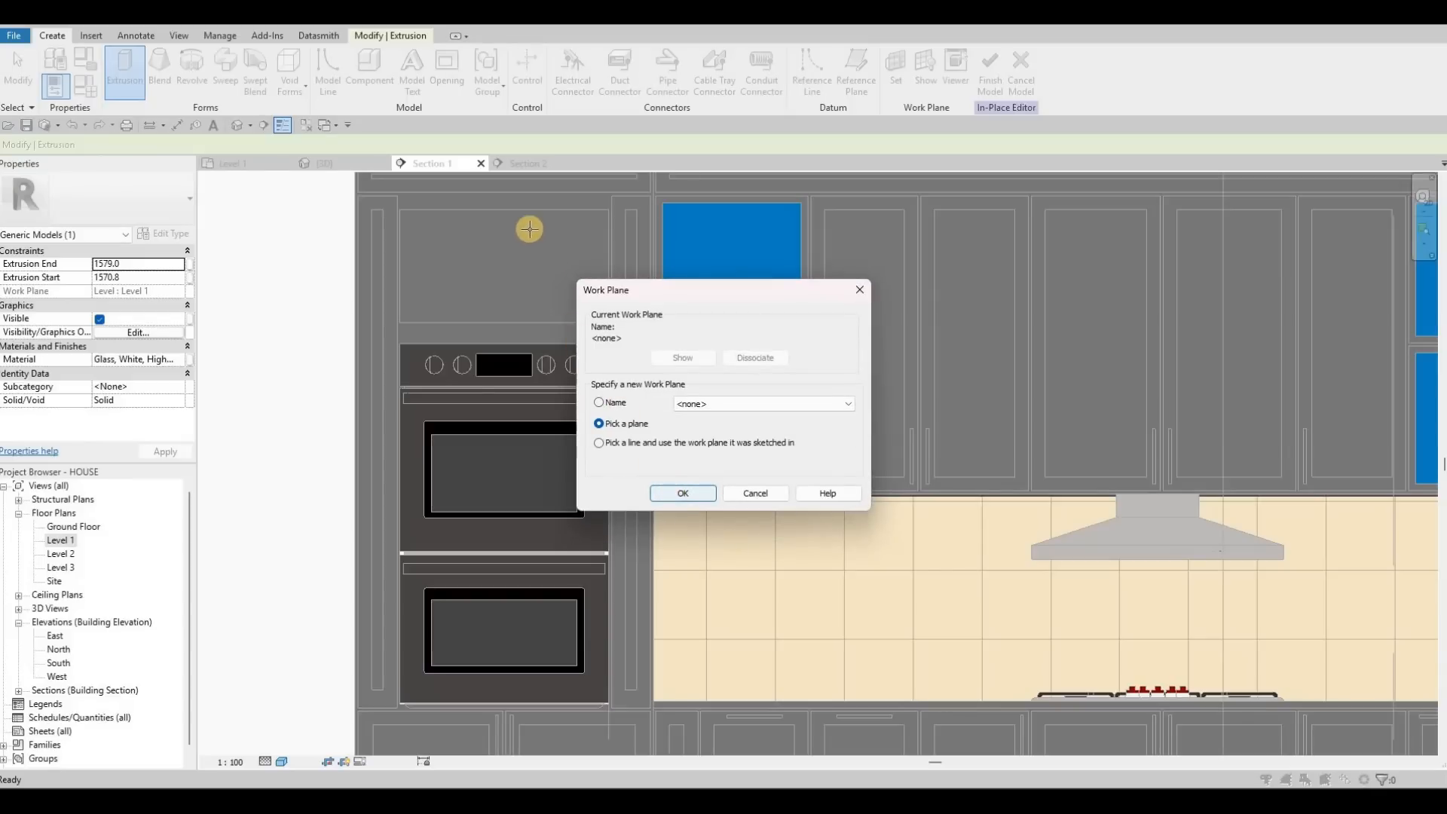
key("Return")
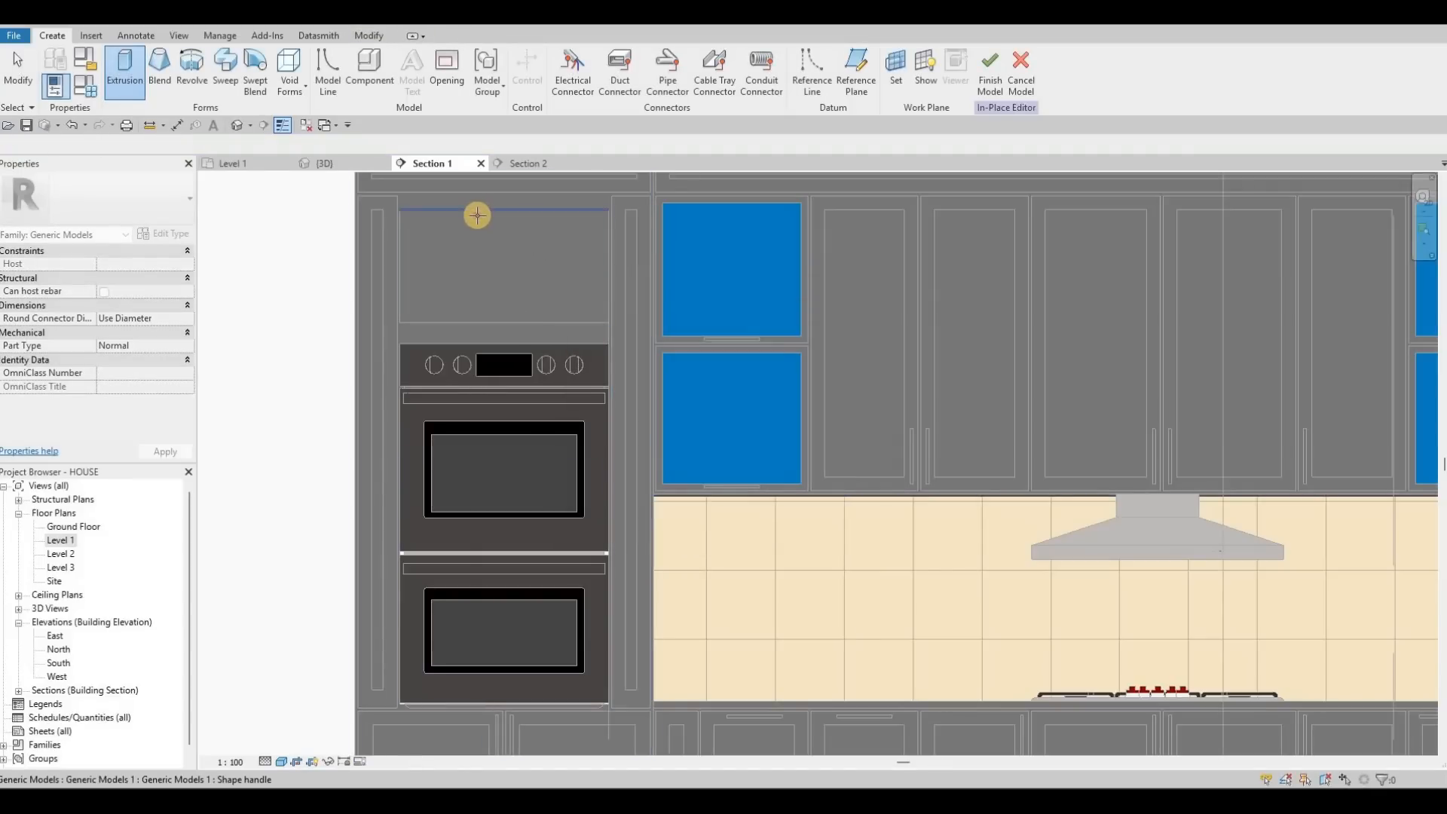
key("Tab")
left_click(587, 222)
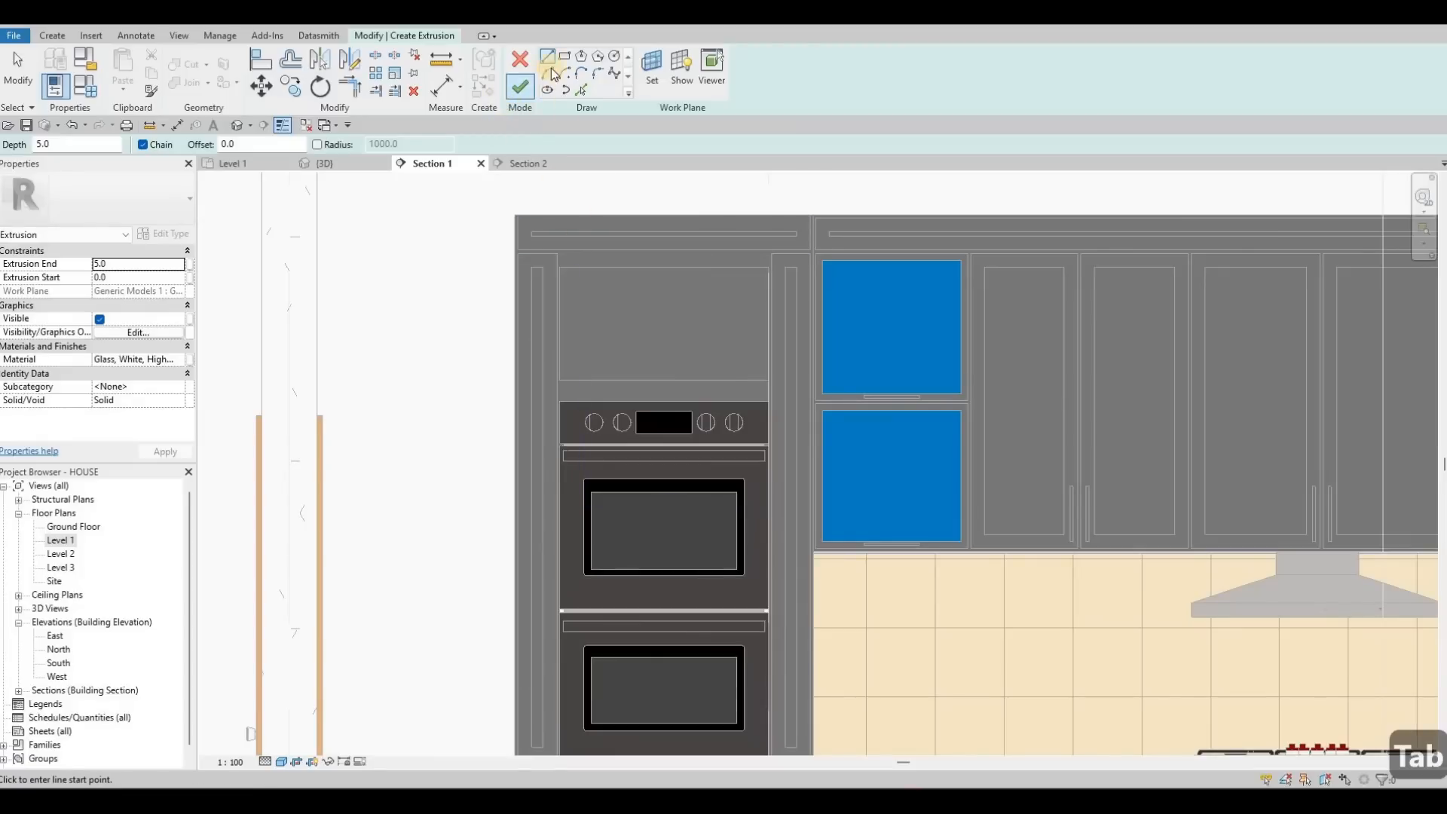
Step: Draw a thin rectangle along the panel's top edge beneath the upper cabinet
left_click(565, 56)
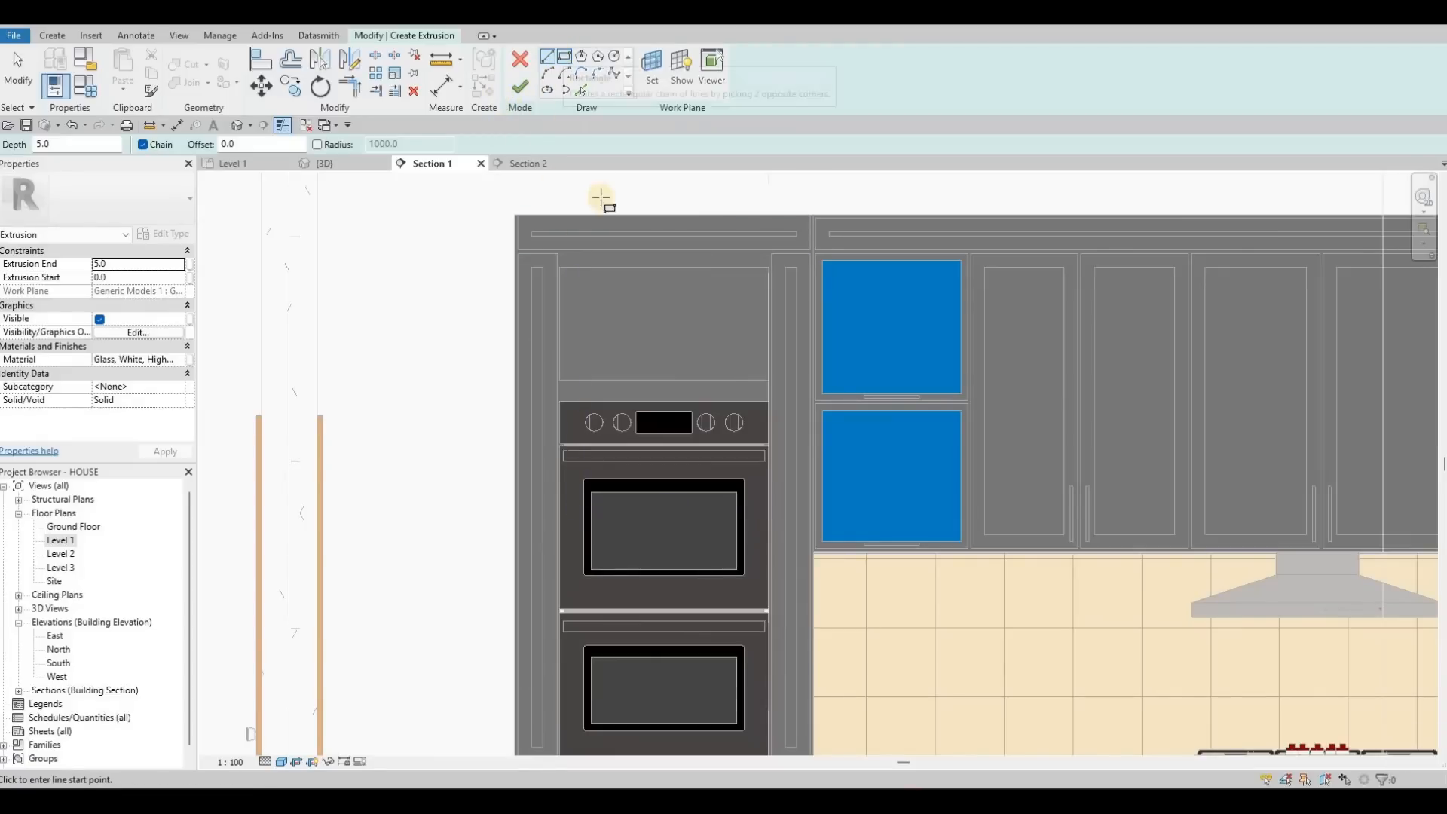
scroll(633, 315, "up", 3)
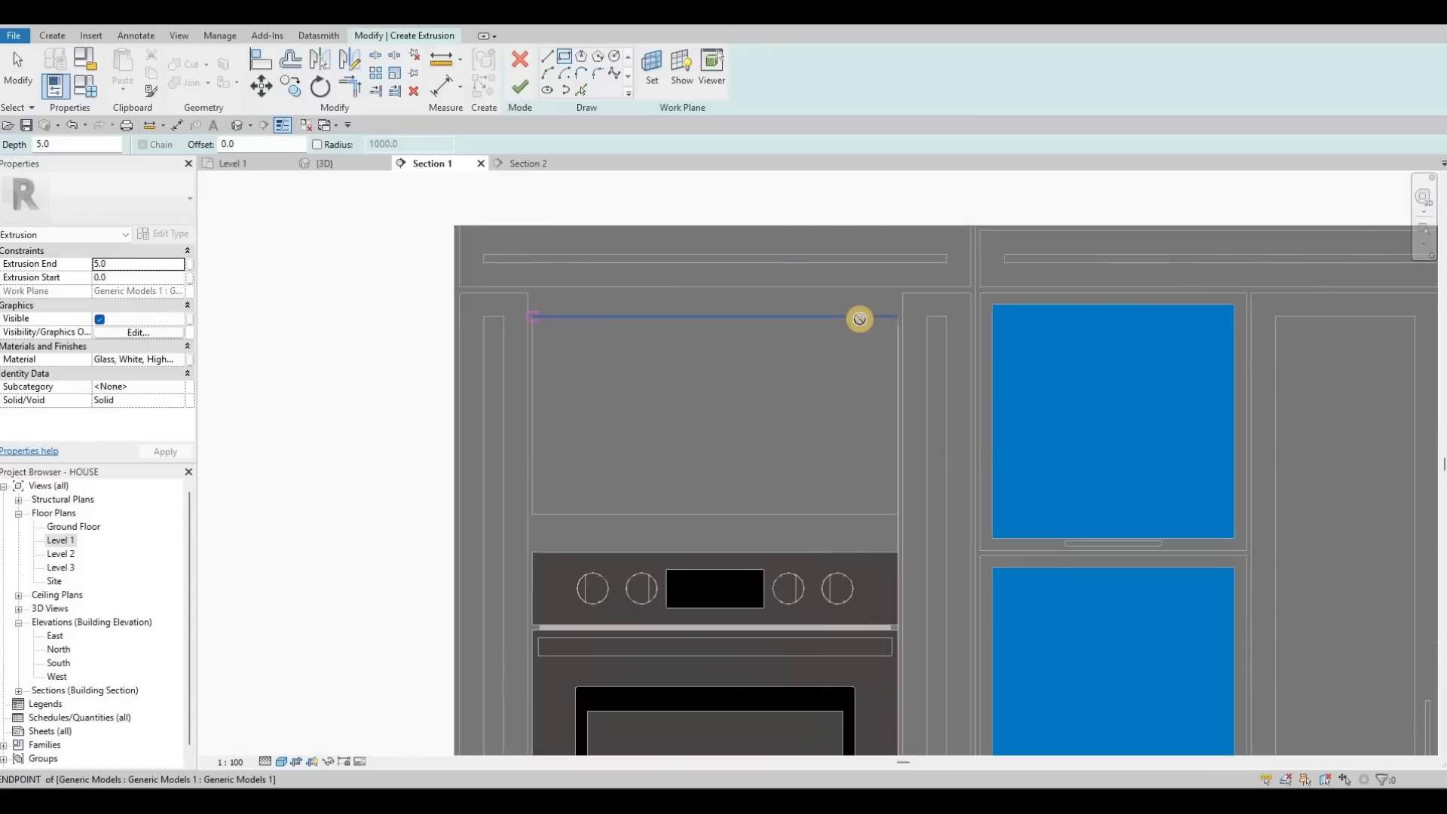
left_click(889, 317)
scroll(893, 317, "up", 4)
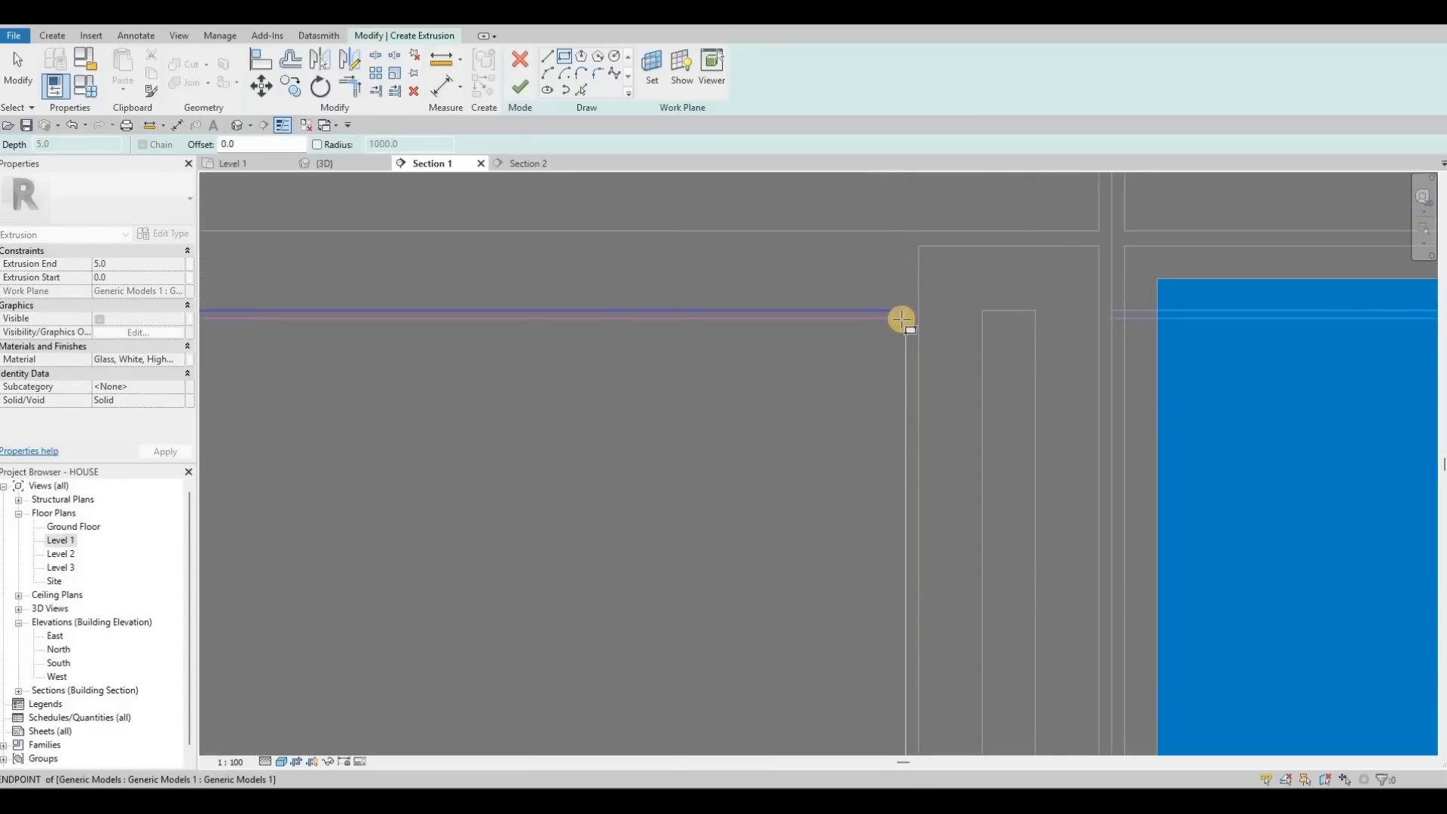
left_click(903, 318)
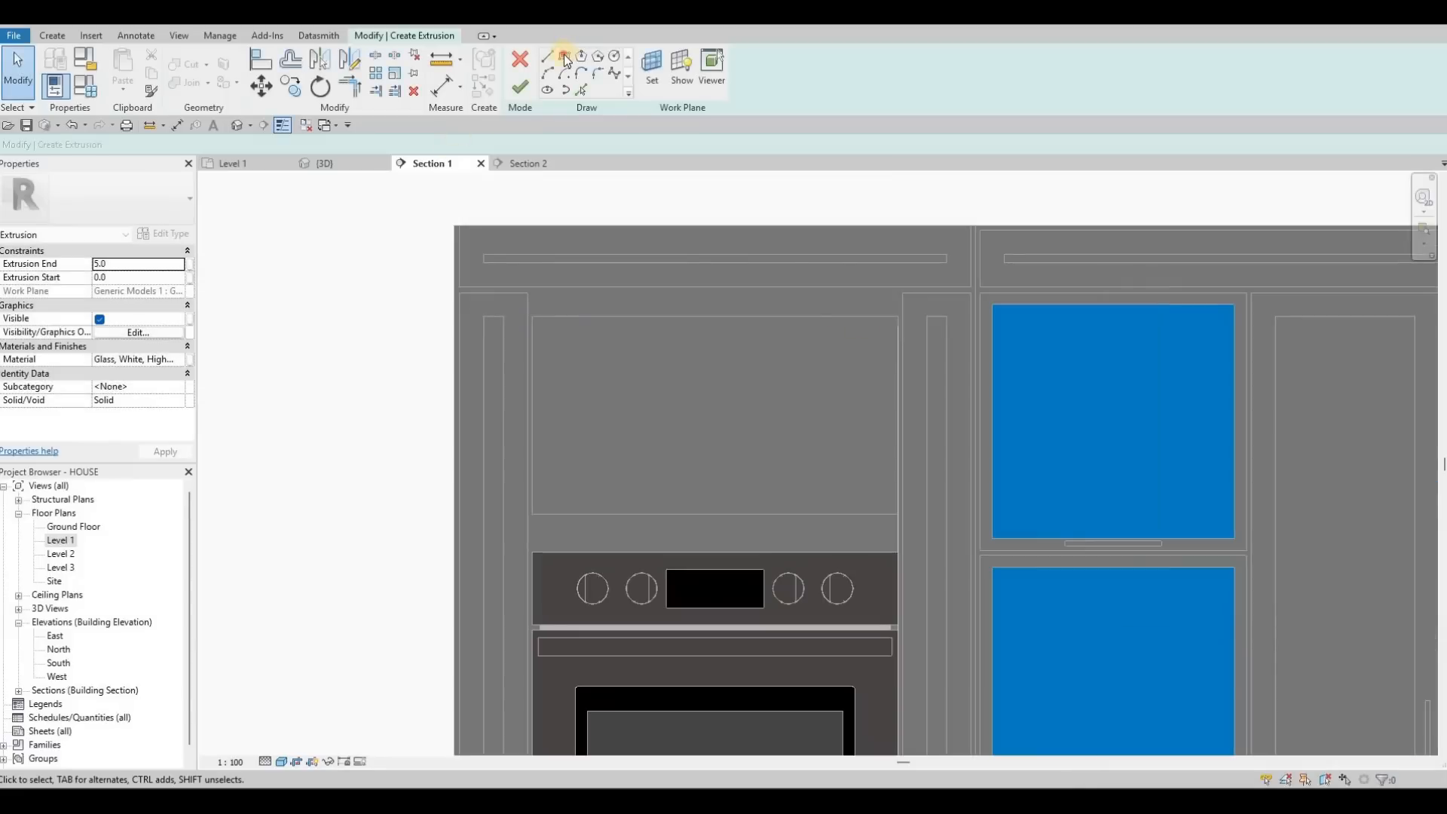
key("Return")
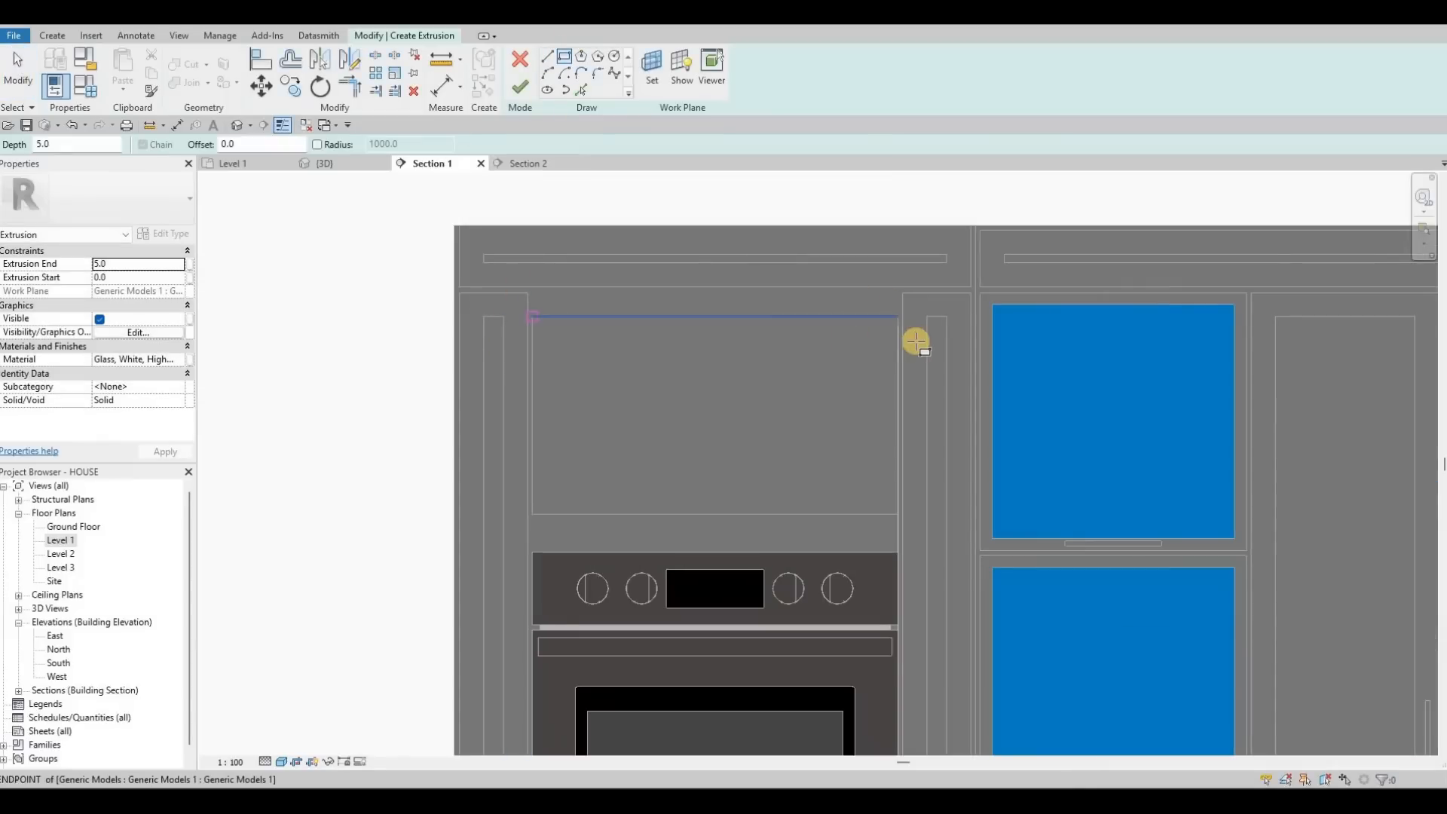
scroll(906, 341, "up", 3)
scroll(906, 342, "up", 2)
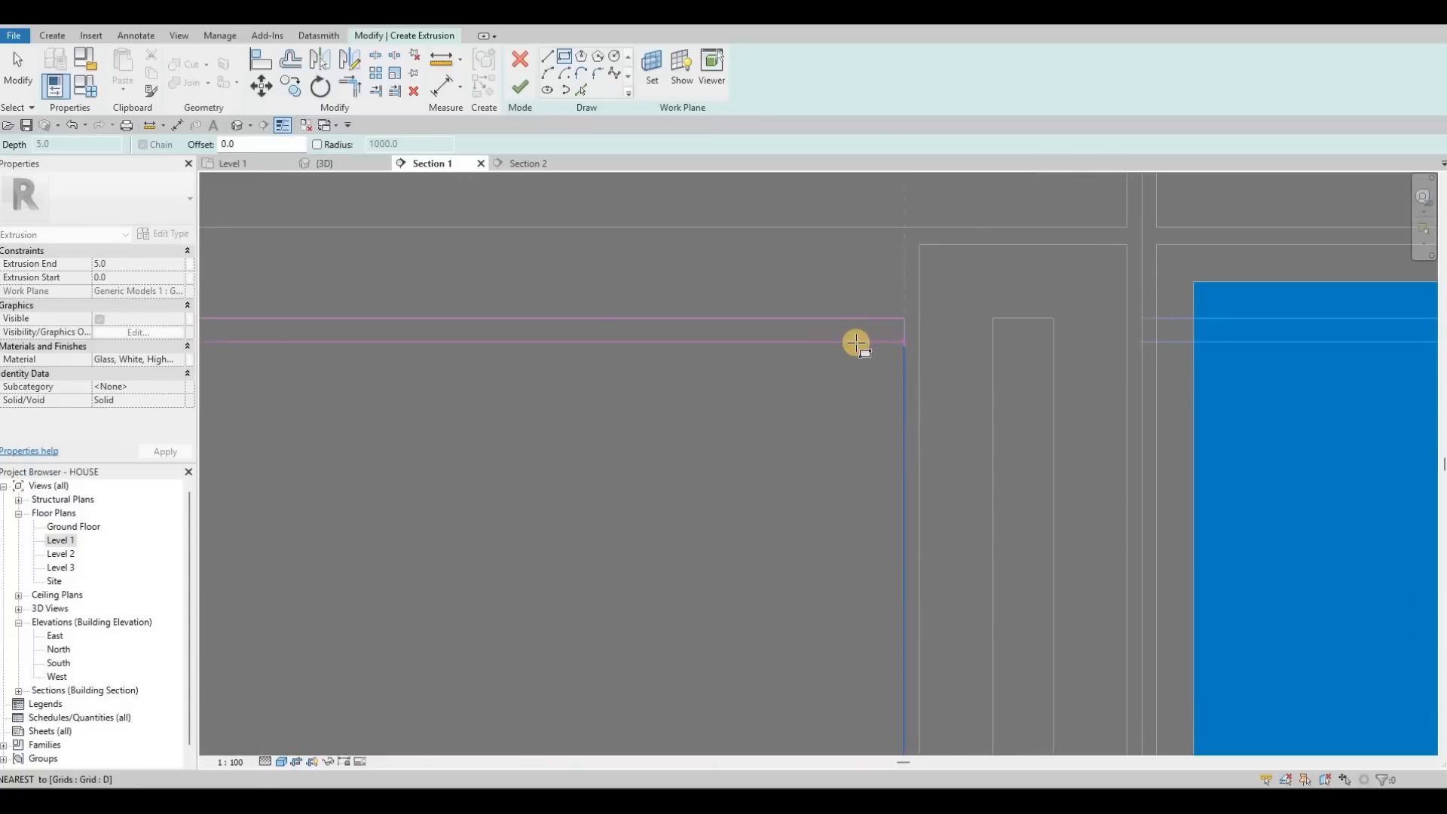
left_click(858, 343)
key("grave")
key("grave")
key("grave")
key("Escape")
key("Escape")
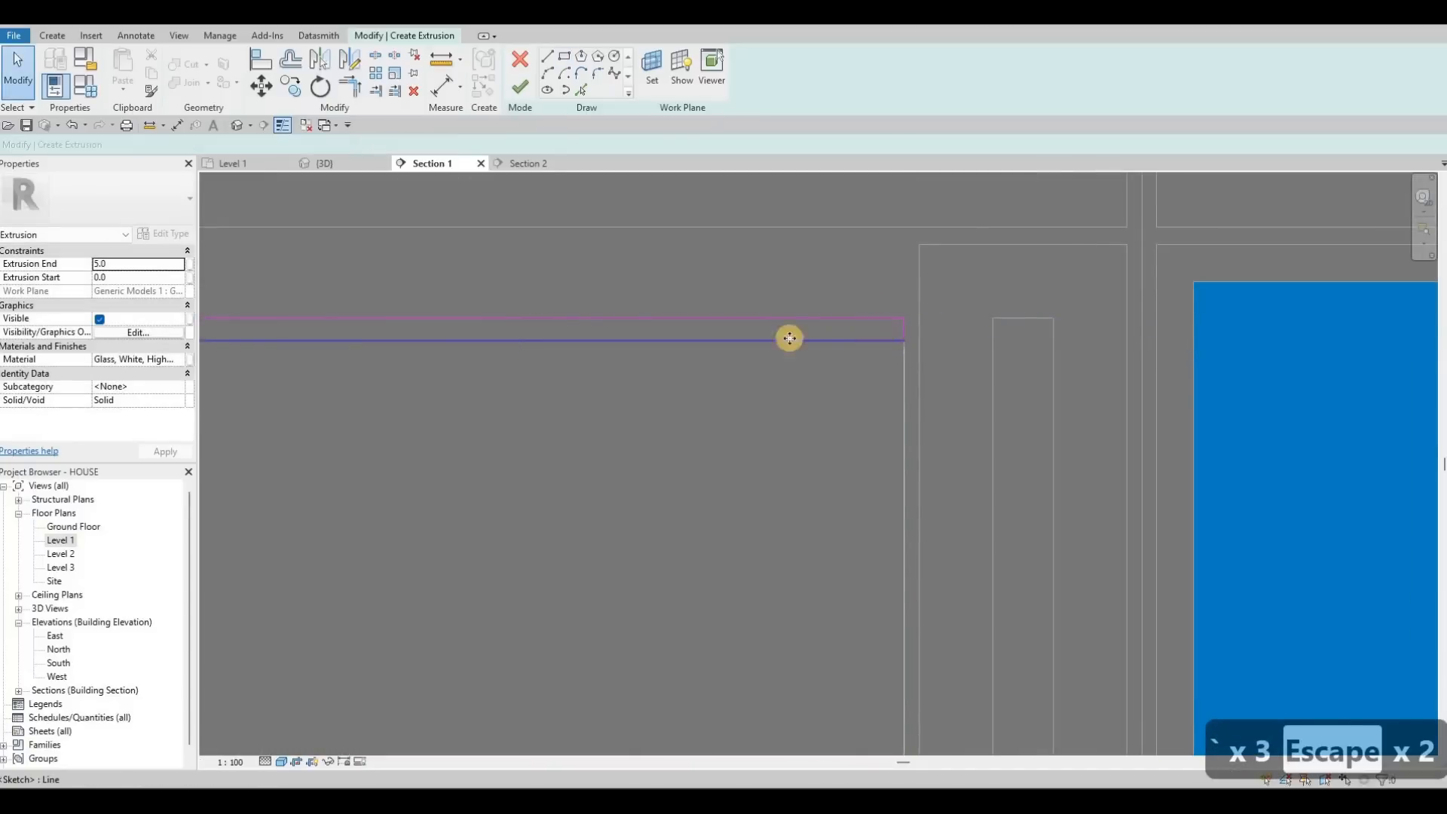
Step: Set the rectangle's temporary dimension to 5
scroll(377, 297, "down", 3)
middle_click_drag(378, 297, 347, 289)
scroll(347, 289, "up", 3)
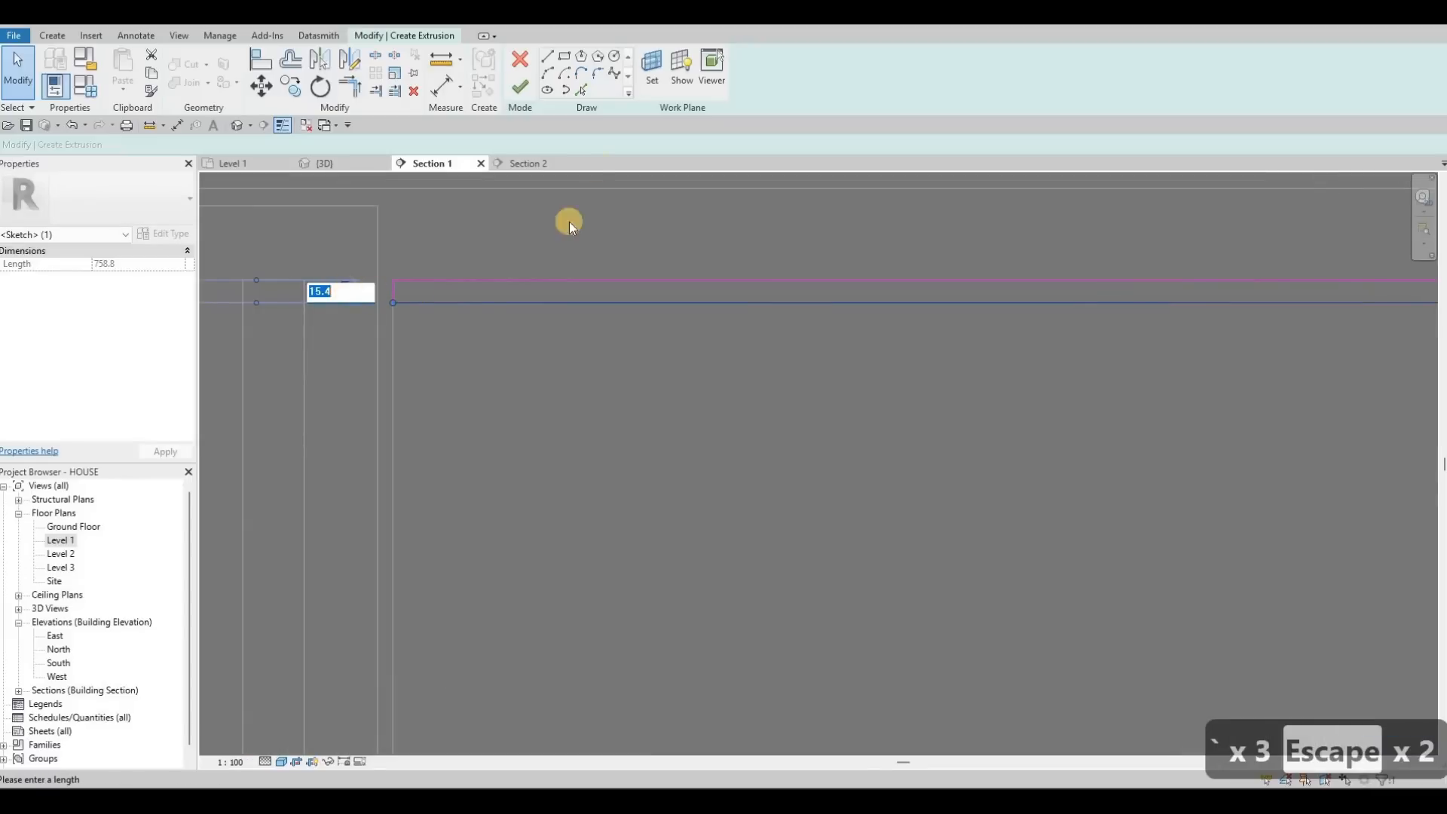
type("5")
key("Return")
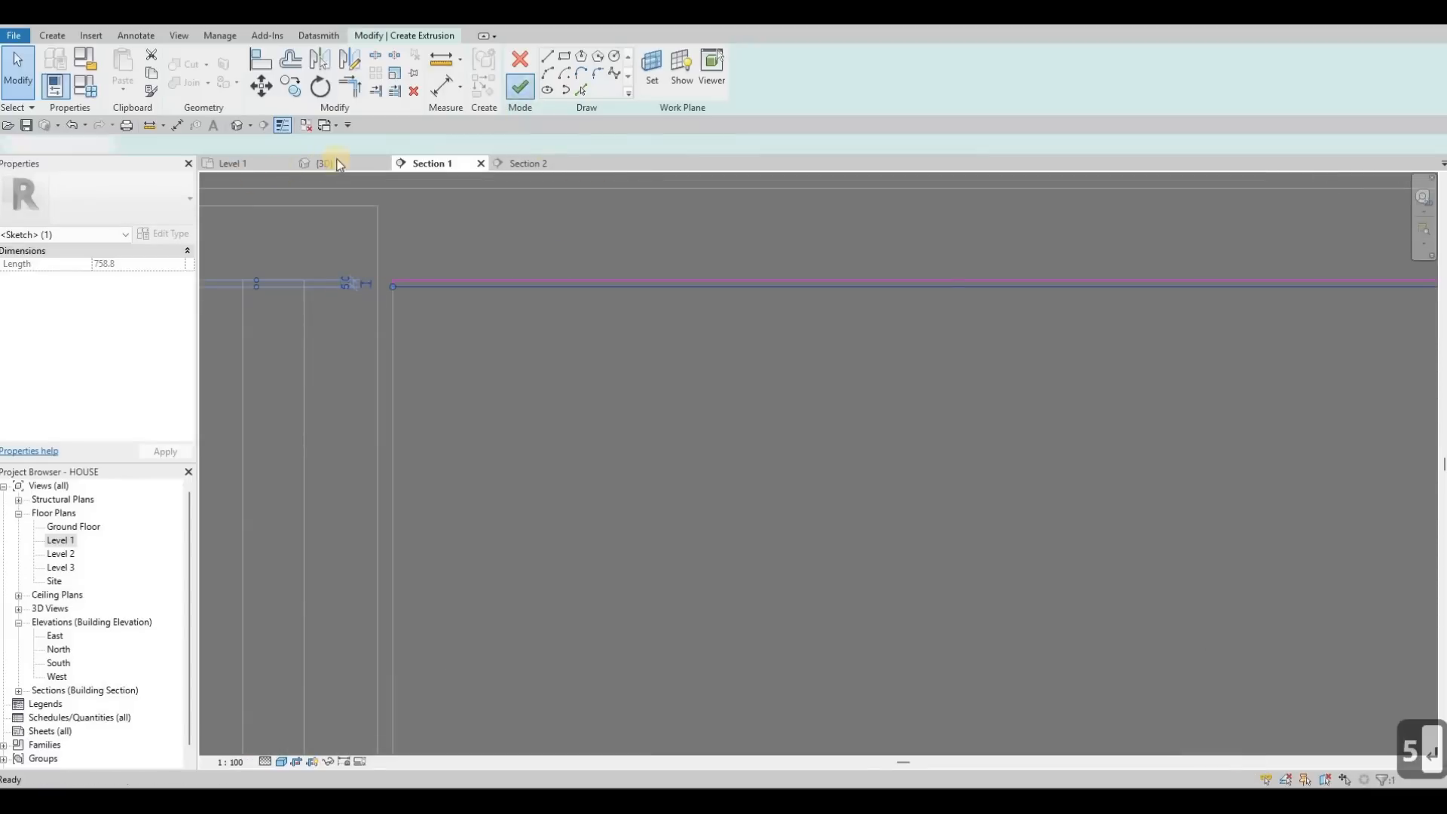
Step: Pan the Level 1 plan to locate the glass extrusion's lower end
left_click(241, 165)
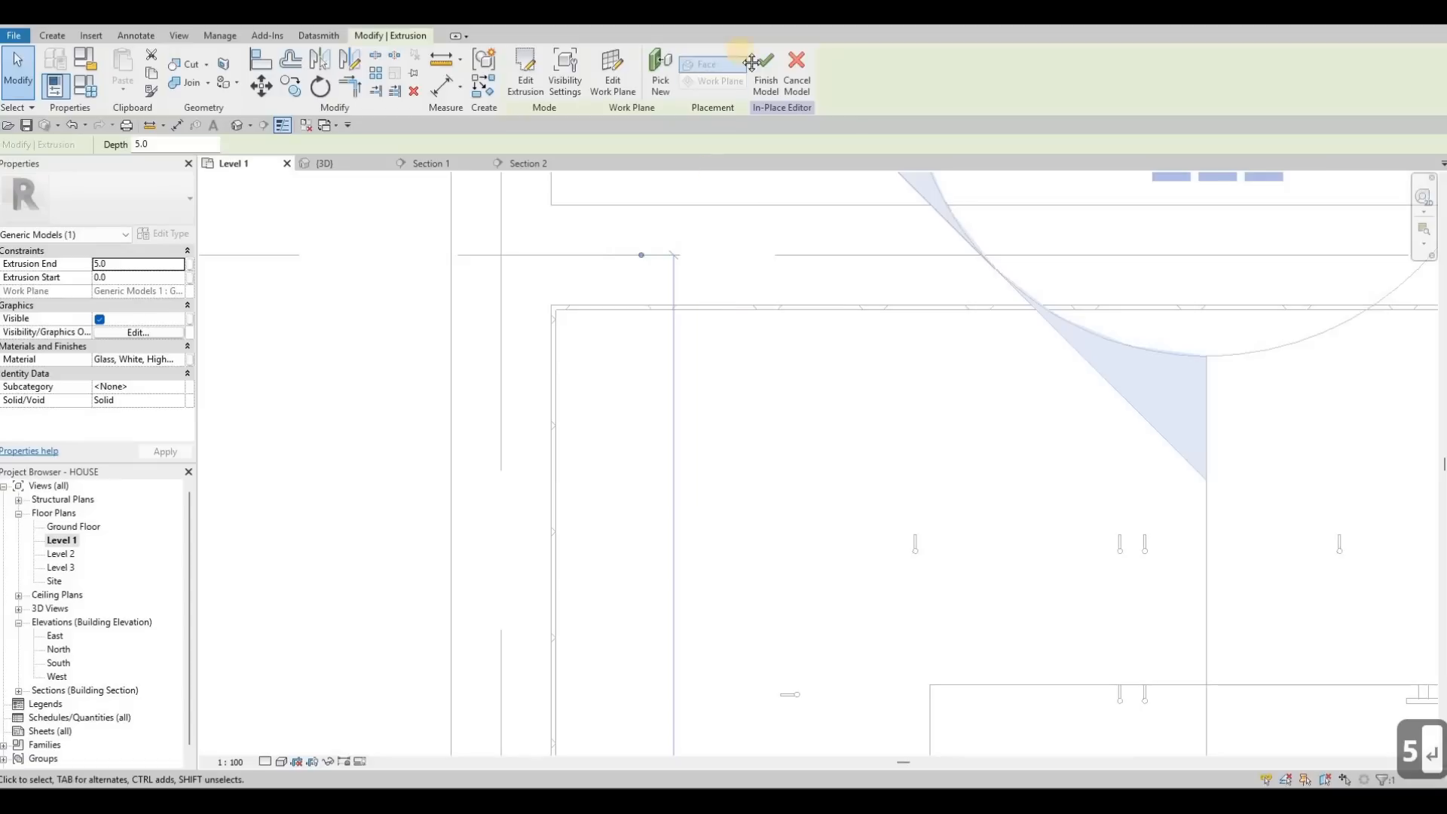
middle_click_drag(752, 63, 688, 139)
scroll(688, 144, "down", 5)
middle_click_drag(631, 607, 682, 324)
middle_click_drag(685, 630, 679, 474)
scroll(677, 474, "up", 4)
scroll(397, 178, "down", 4)
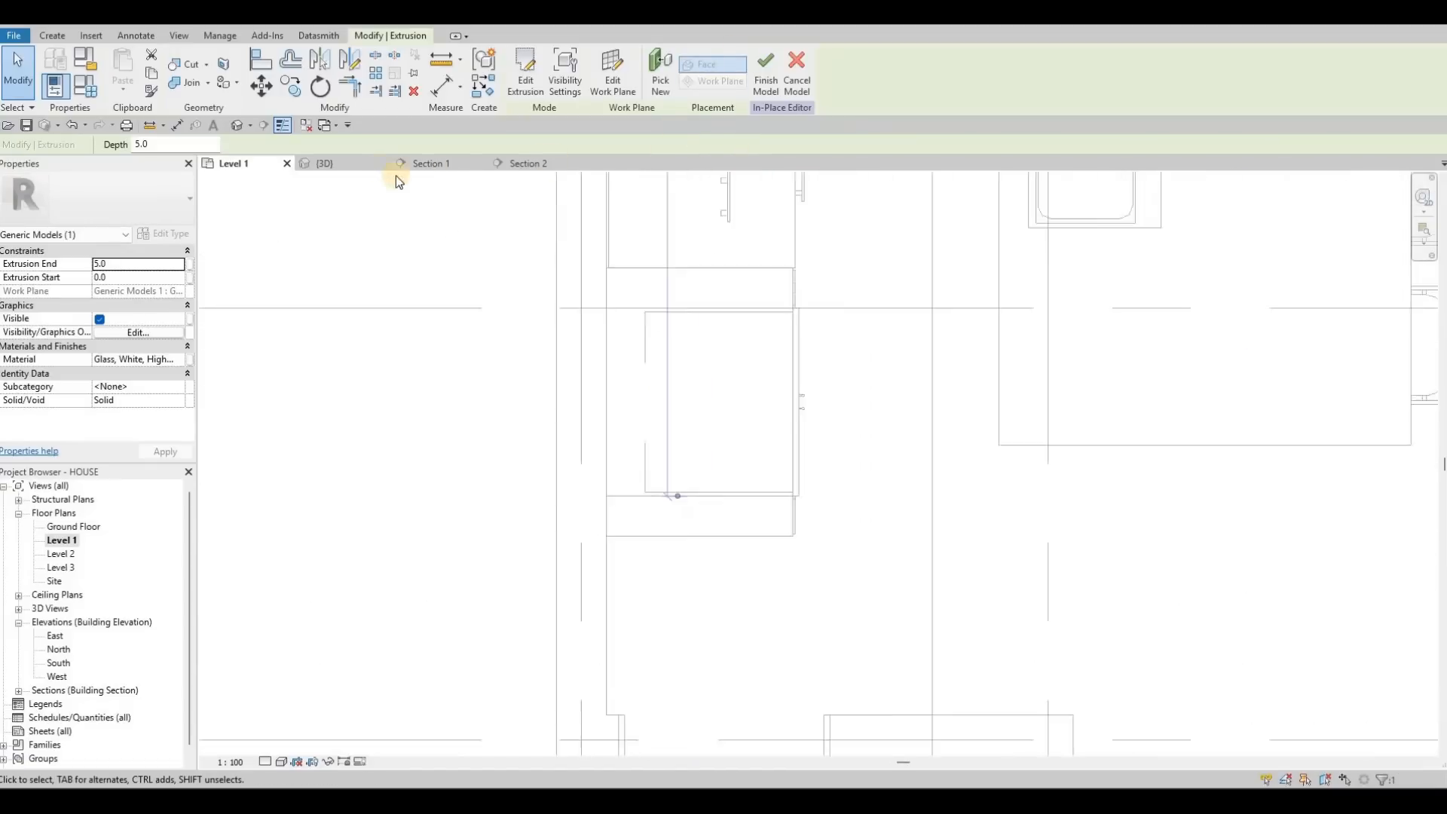
Step: In the 3D view, drag the extrusion's shape handle to set its depth to 24.7
key("ctrl+Tab")
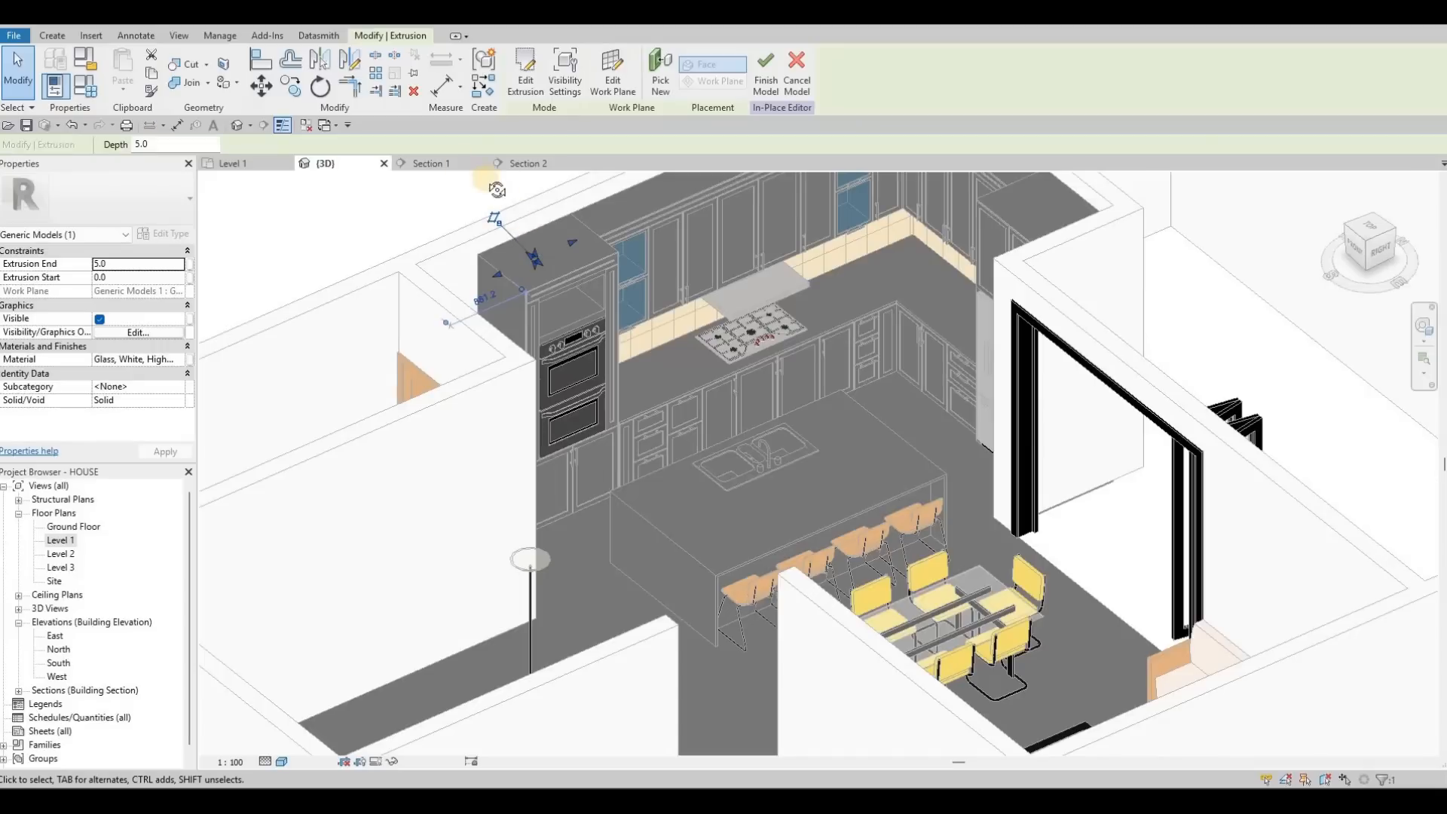
middle_click_drag(451, 83, 377, 214, "shift")
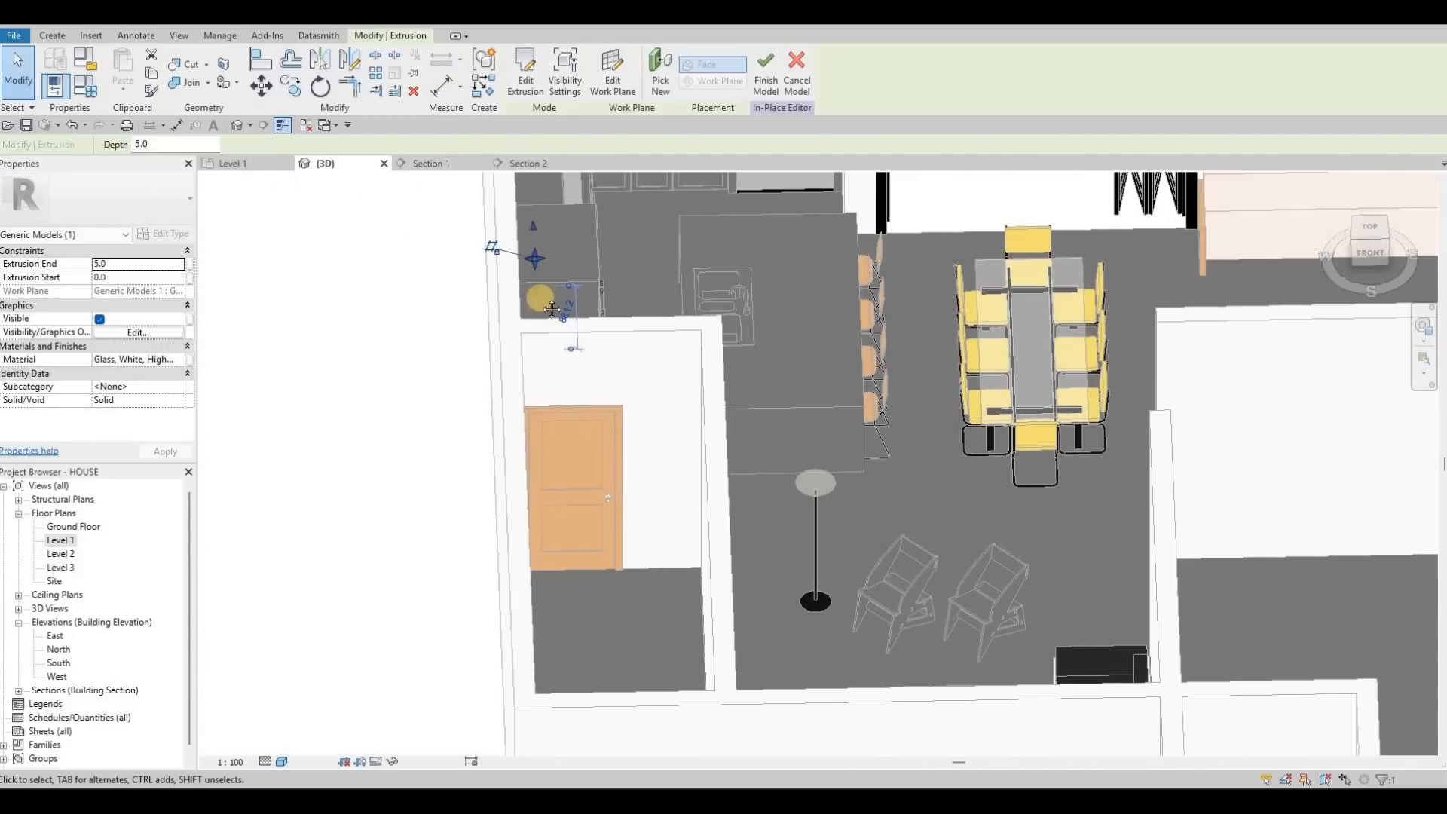
key("ctrl+Tab")
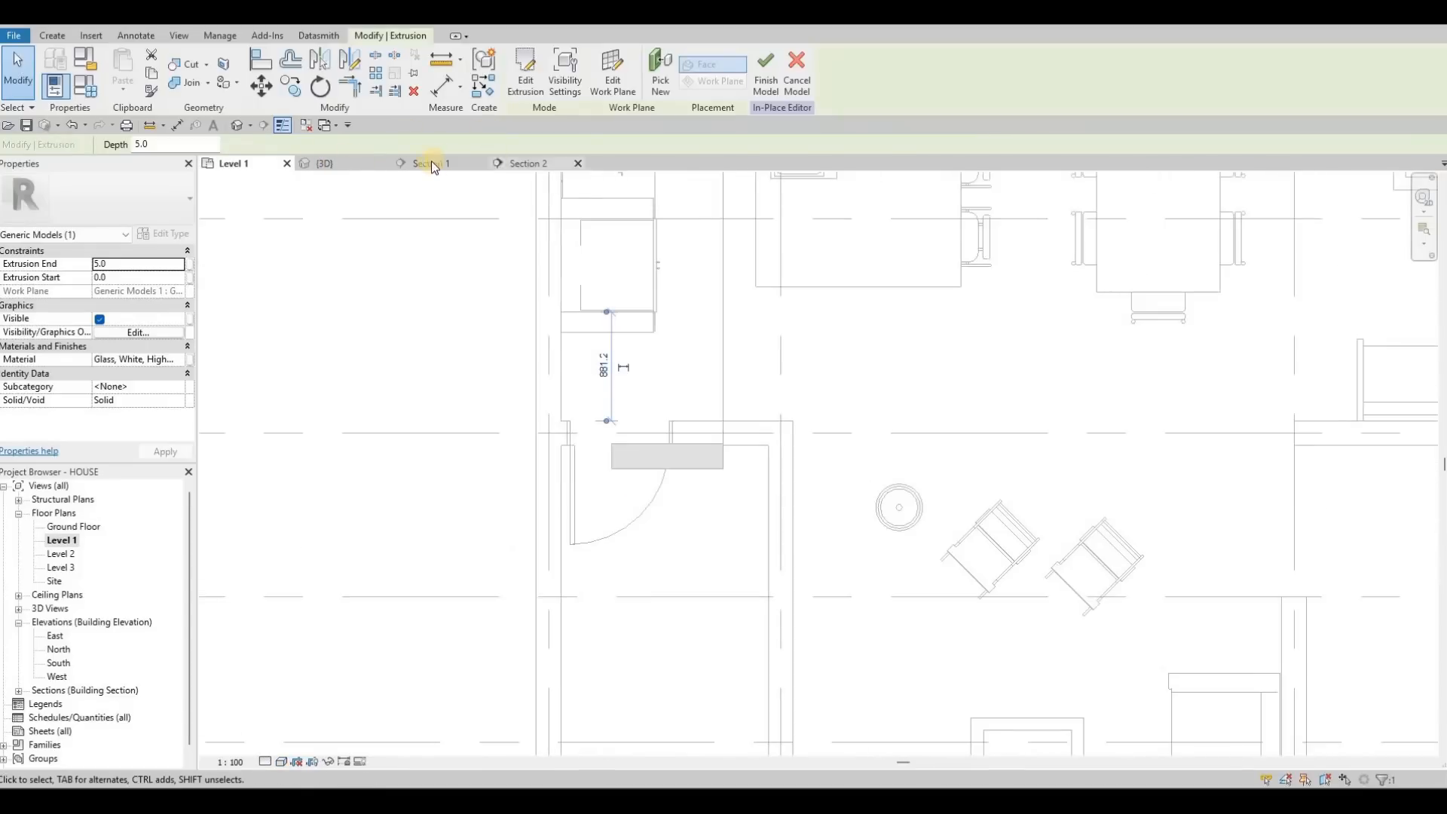
key("ctrl+Tab")
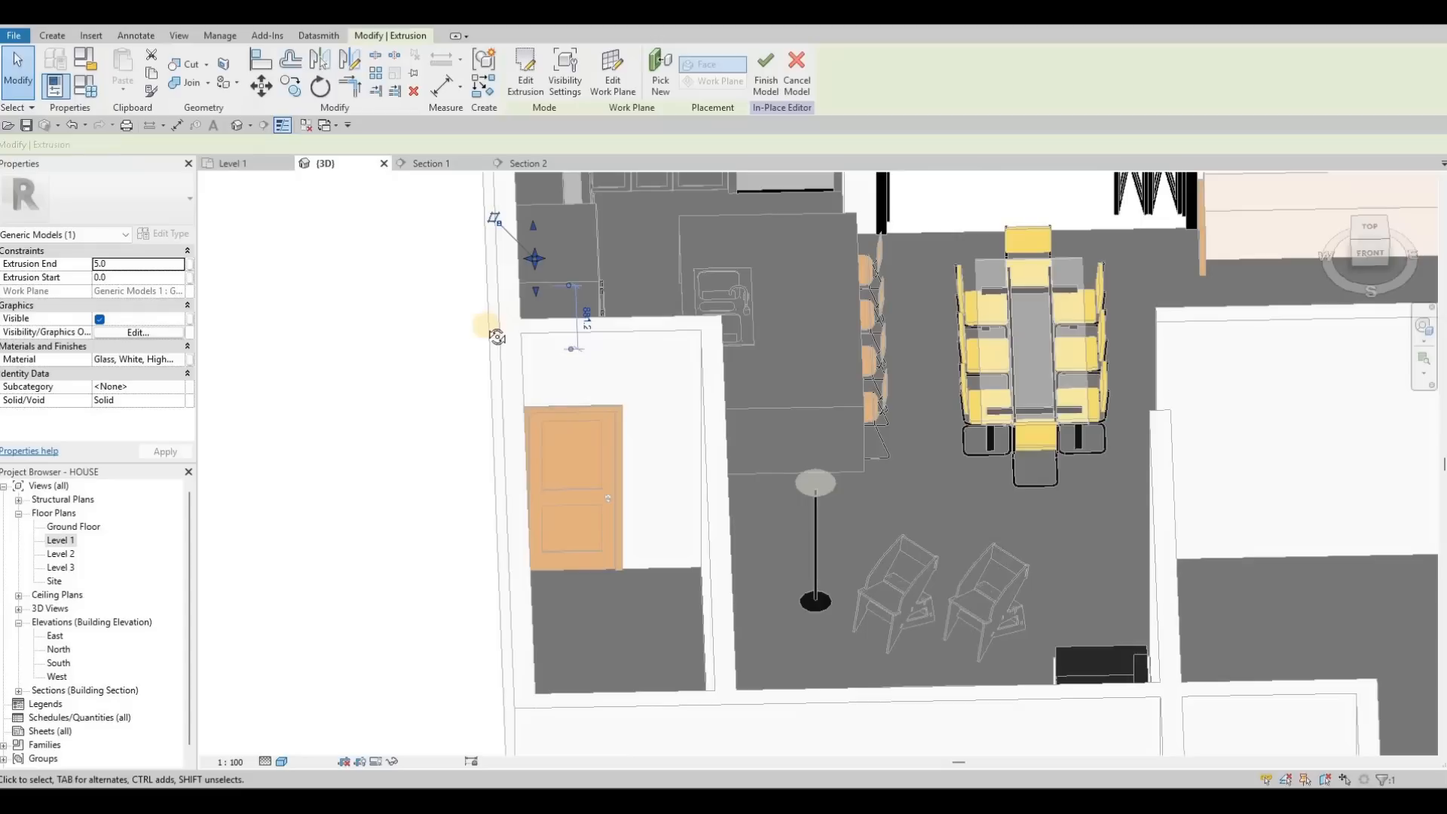
middle_click_drag(489, 340, 538, 275, "shift")
scroll(540, 272, "up", 2)
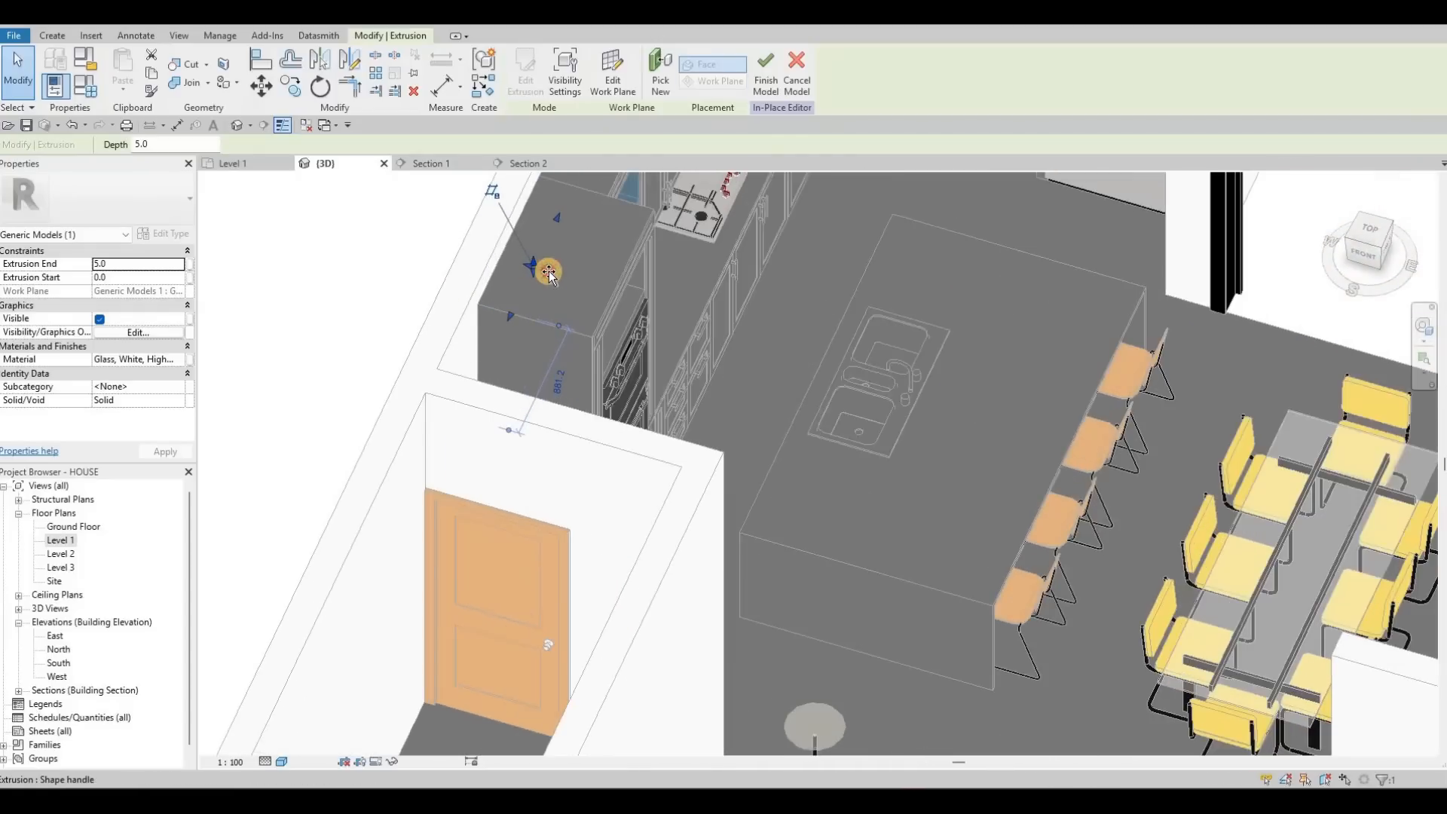
left_click_drag(547, 277, 620, 287)
scroll(548, 275, "up", 3)
middle_click_drag(682, 320, 604, 475, "shift")
middle_click_drag(611, 700, 468, 446, "shift")
scroll(468, 446, "up", 5)
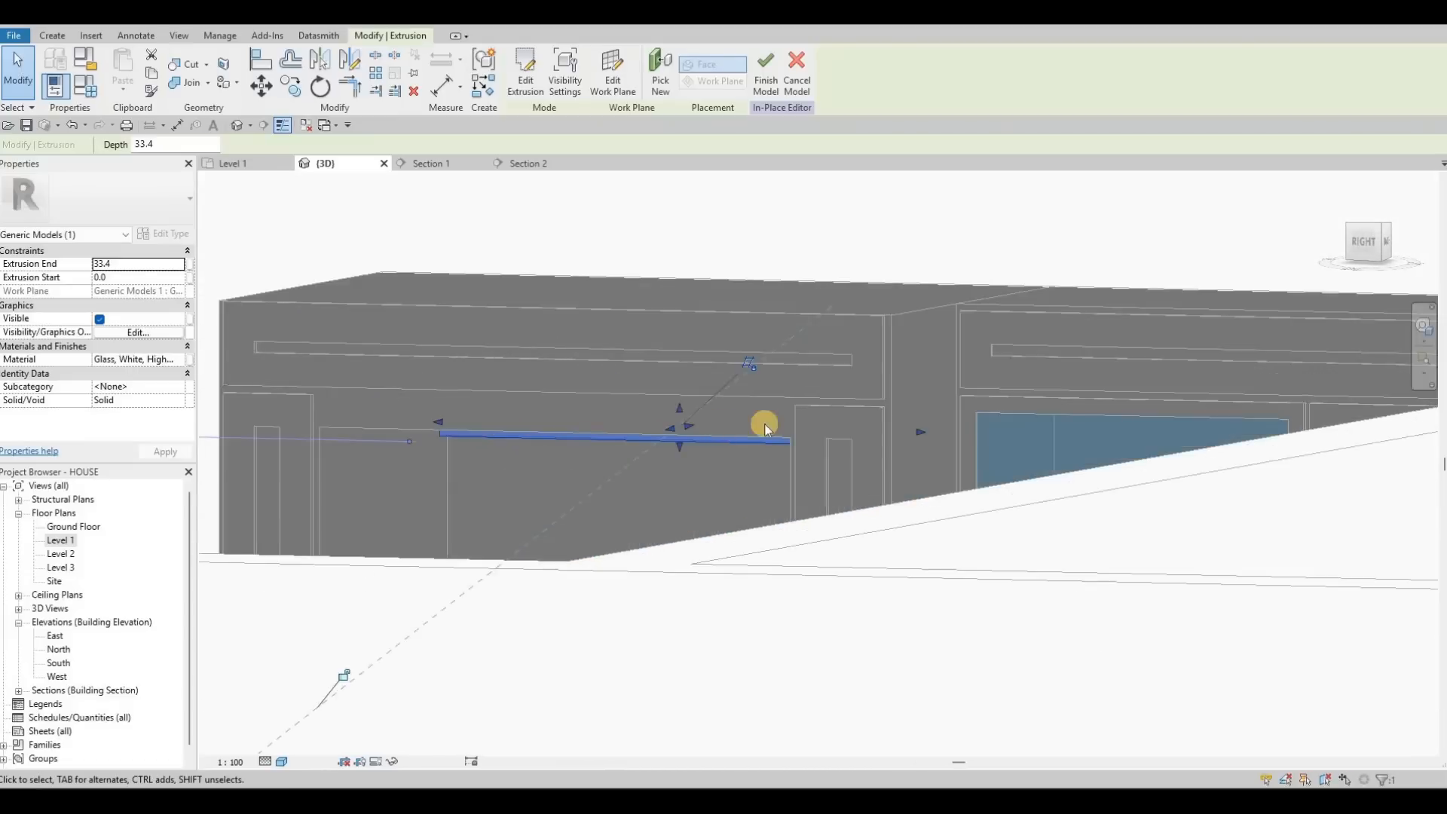
middle_click_drag(836, 477, 853, 447, "shift")
left_click_drag(861, 445, 1040, 294)
Step: In Section 1, pull the glass strip's edge to the reference line
middle_click_drag(1042, 295, 433, 166, "shift")
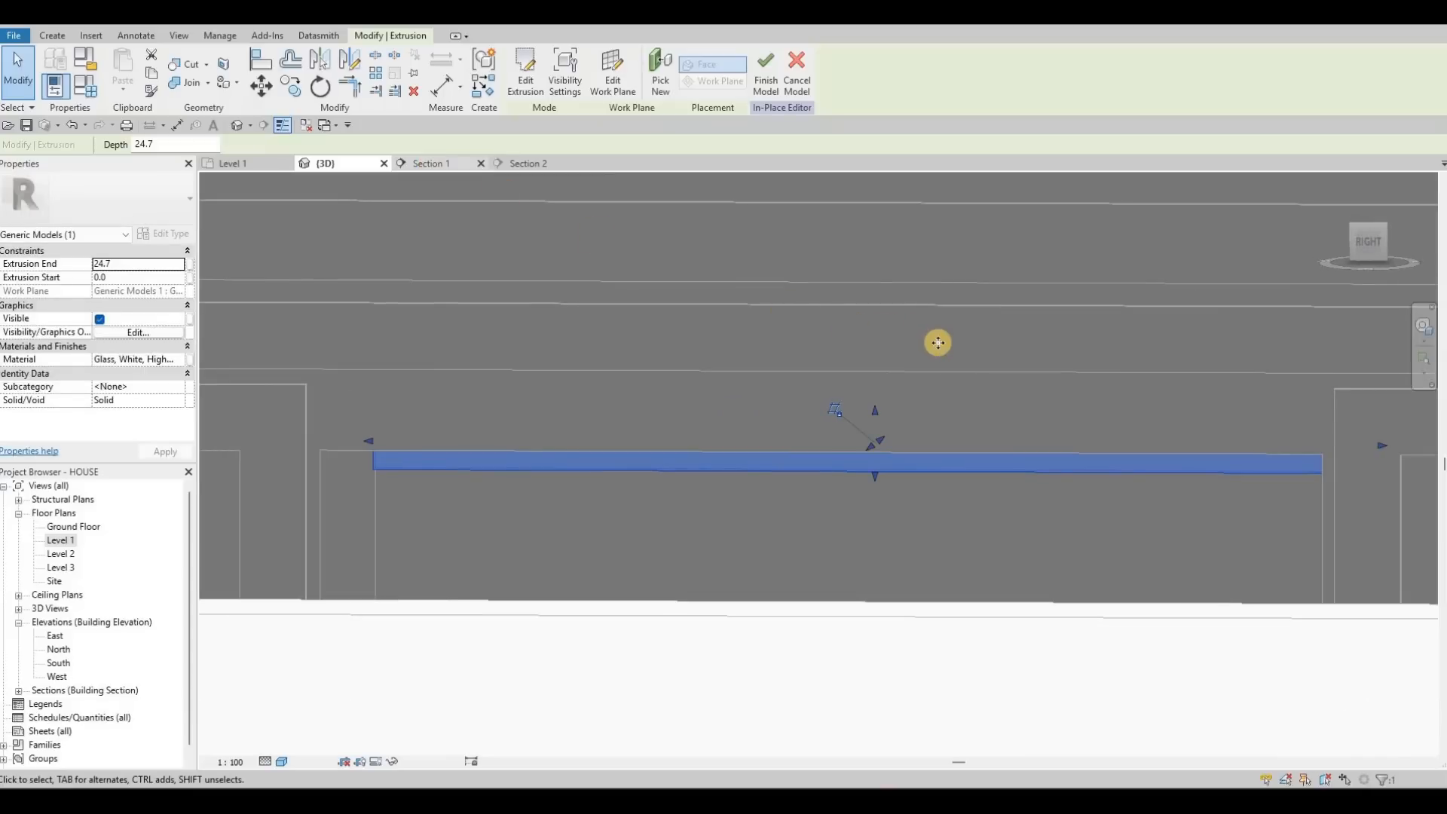
mouse_move(957, 297)
left_mouse_down()
mouse_move(947, 274)
mouse_move(951, 292)
left_mouse_up()
left_click_drag(704, 291, 772, 321)
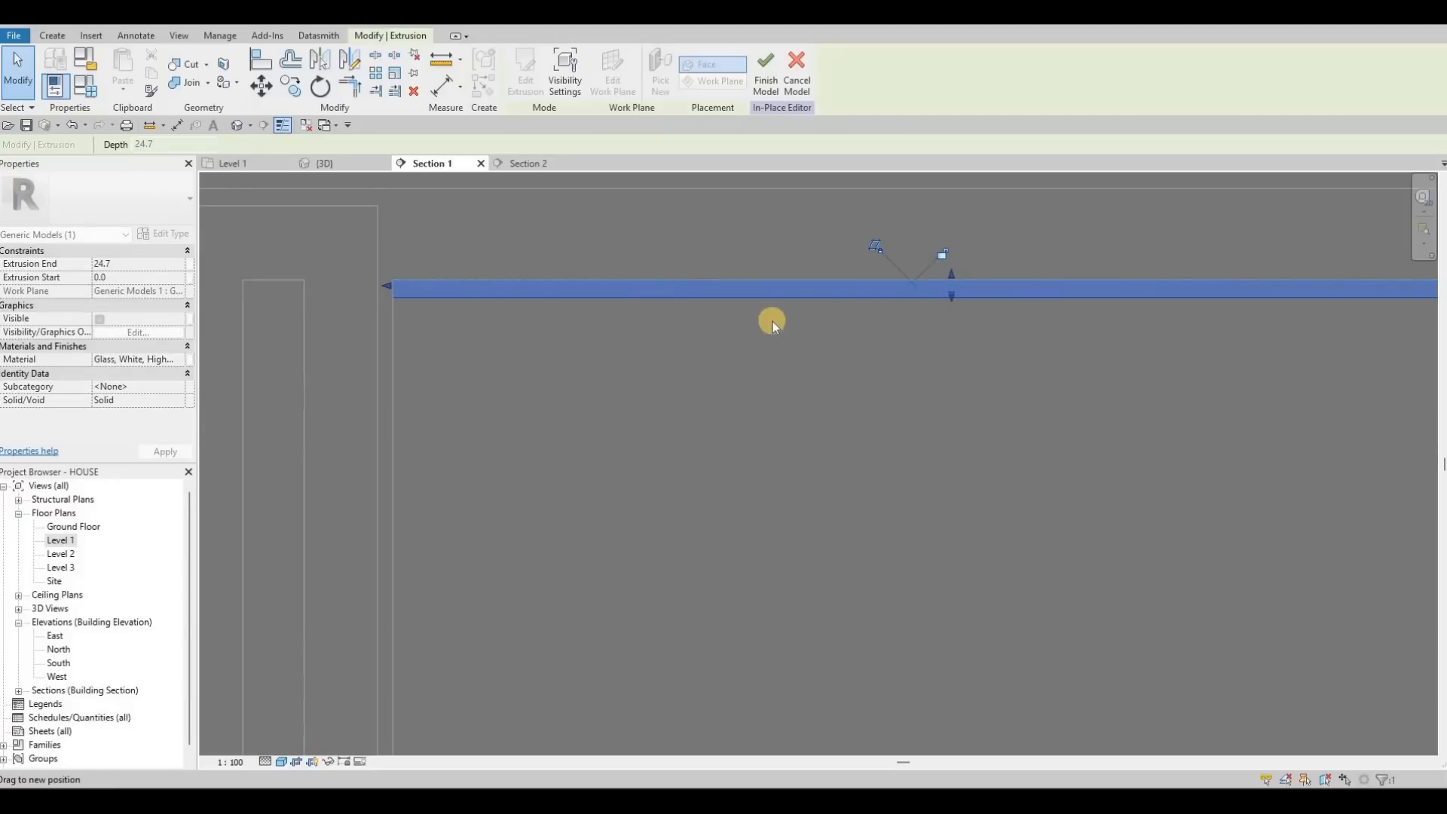
scroll(494, 353, "down", 5)
middle_click_drag(536, 370, 257, 364)
Step: Stop editing the extrusion shape and orbit the 3D view to check the glass strip
scroll(257, 364, "down", 1)
key("Escape")
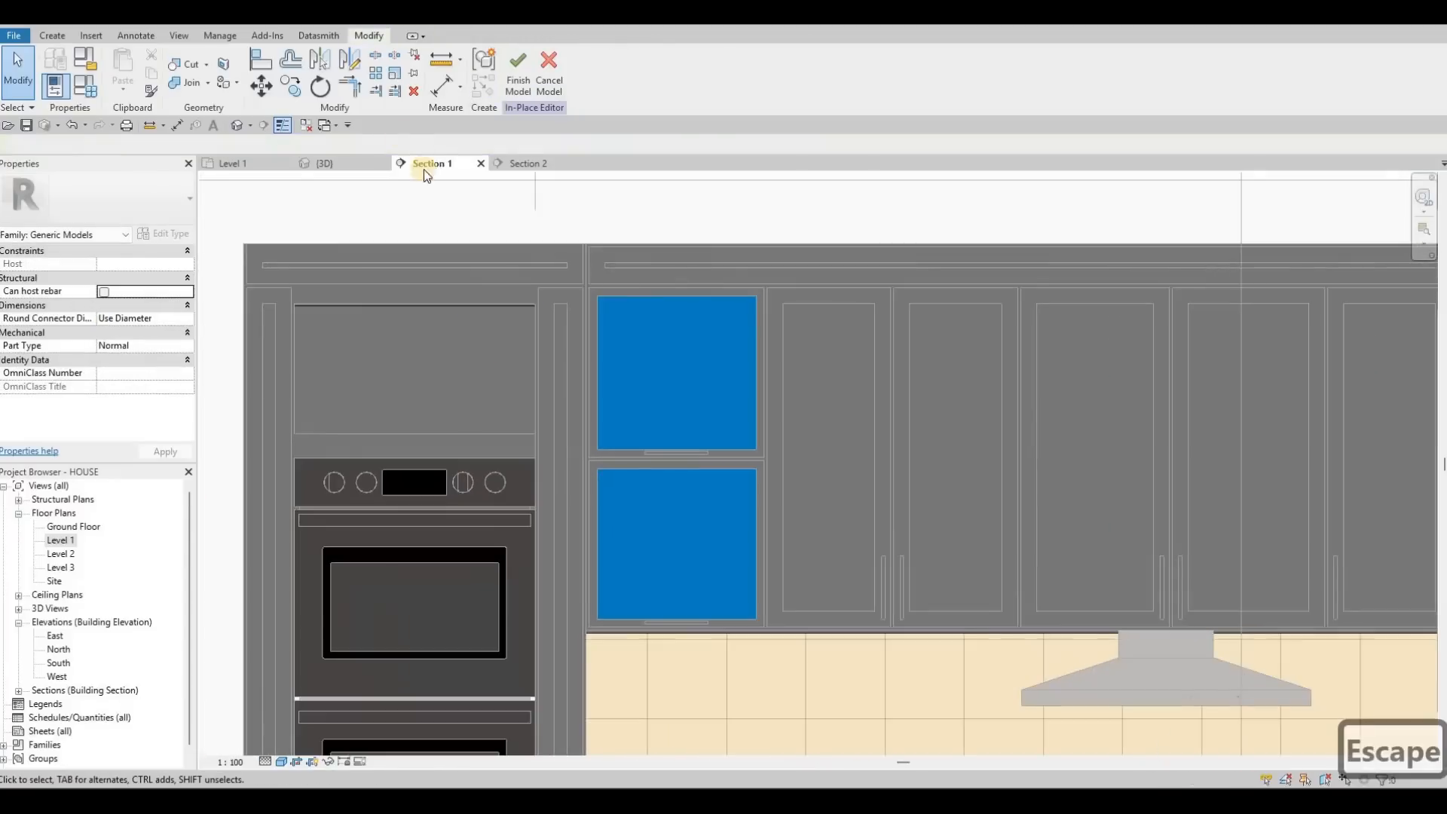
scroll(424, 205, "down", 3)
middle_click_drag(424, 205, 343, 174)
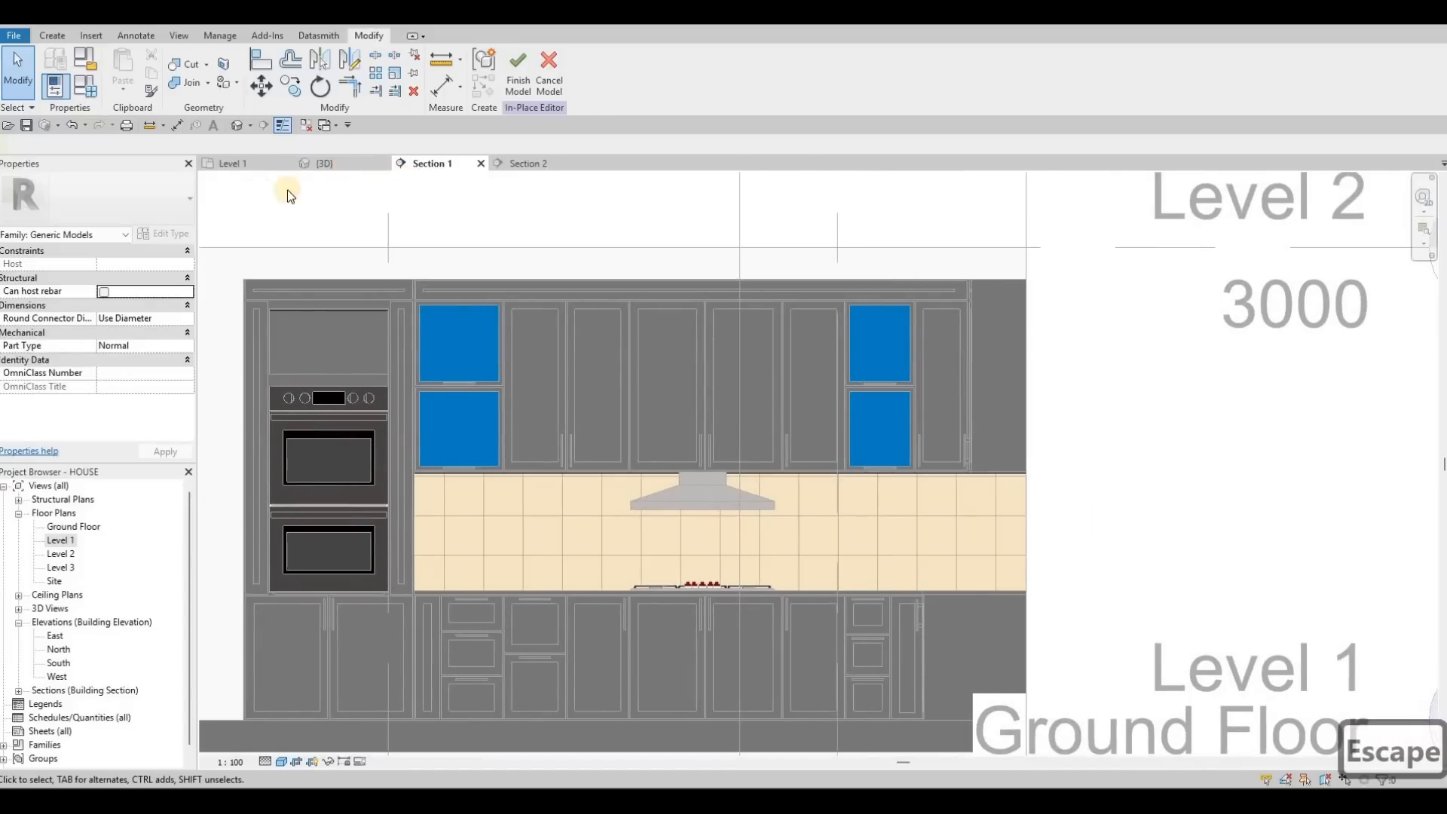
left_click(347, 161)
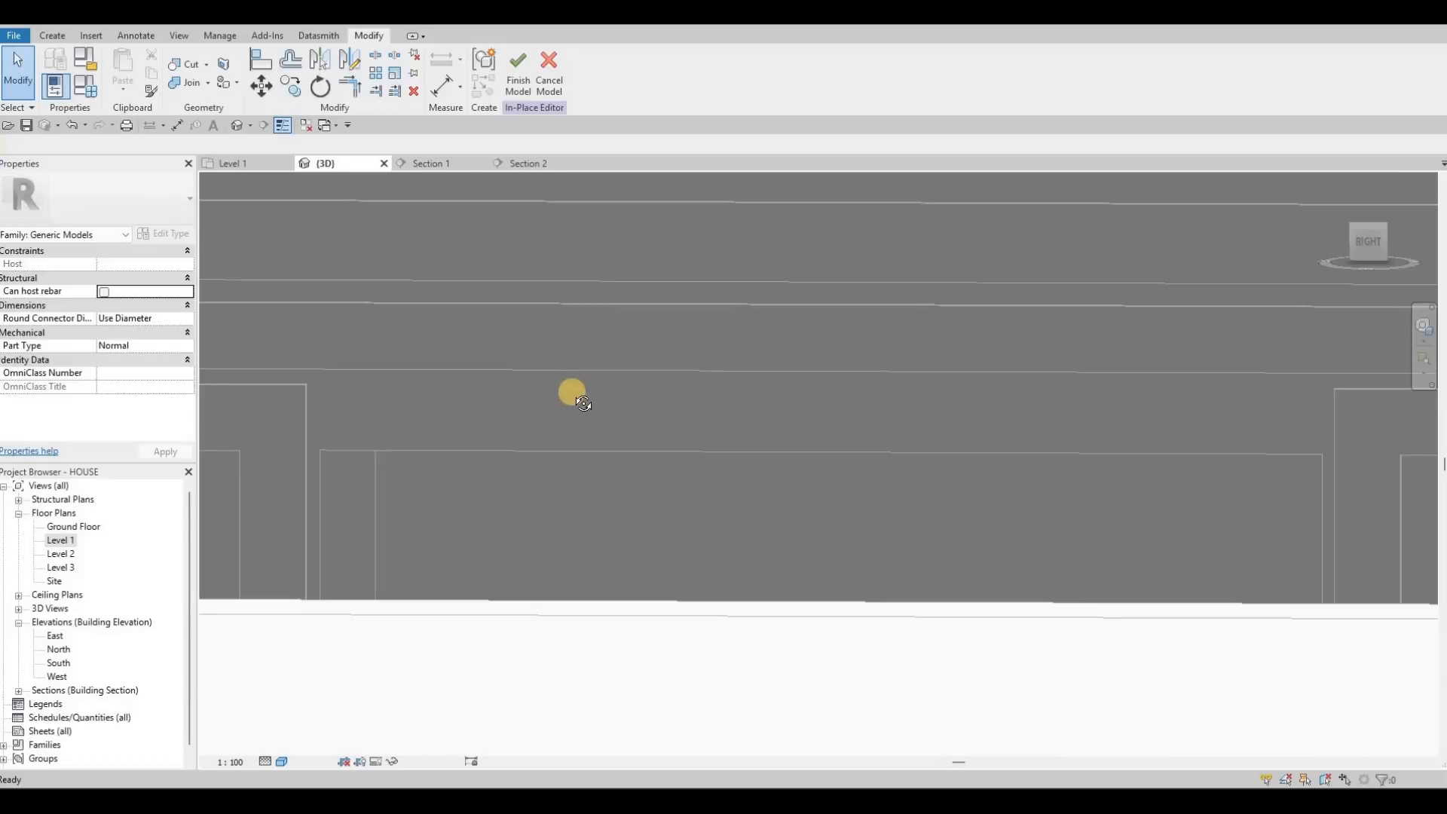
middle_click_drag(584, 404, 739, 427, "shift")
scroll(816, 377, "down", 6)
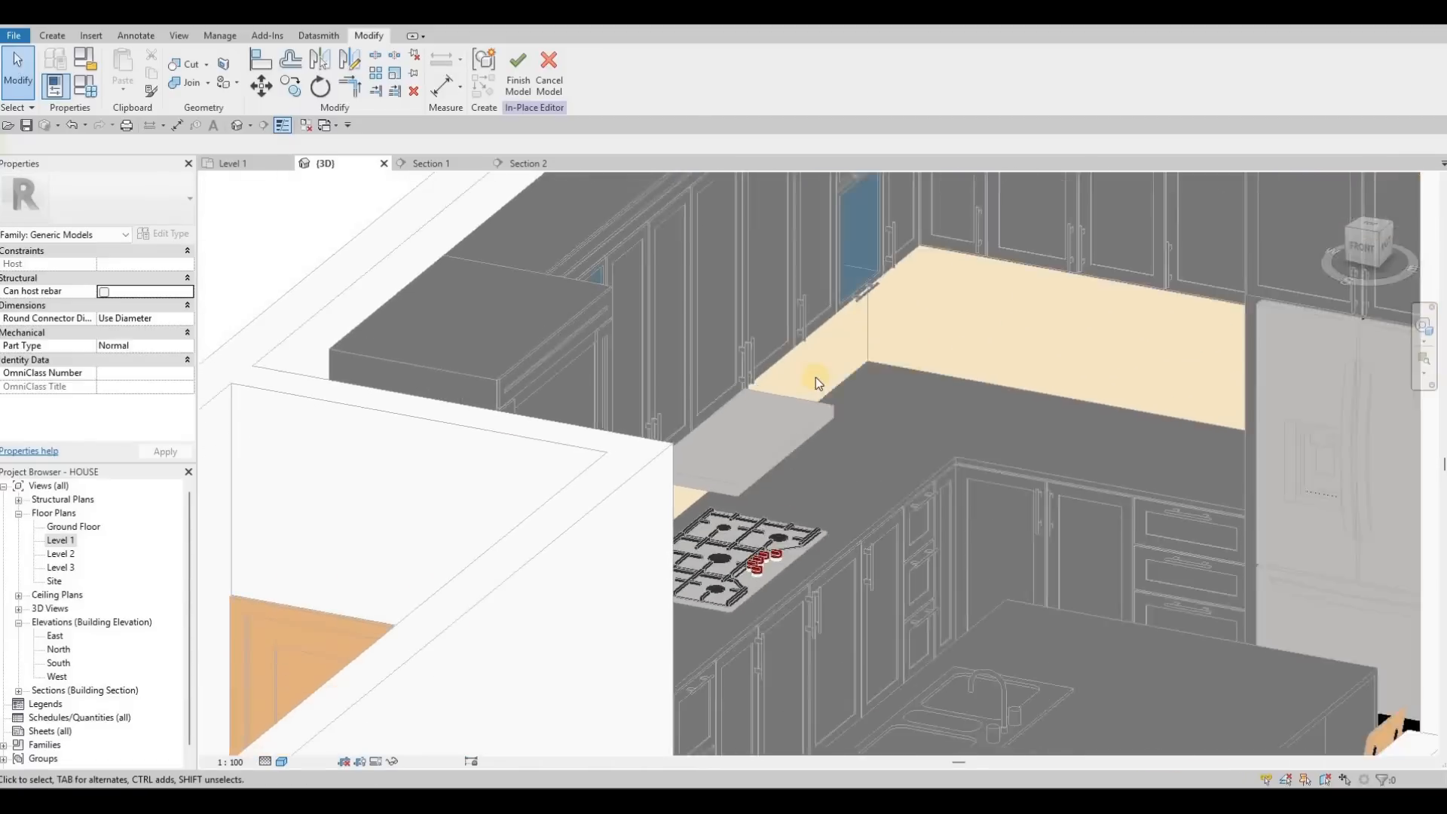
scroll(735, 323, "up", 2)
middle_click_drag(569, 428, 644, 328, "shift")
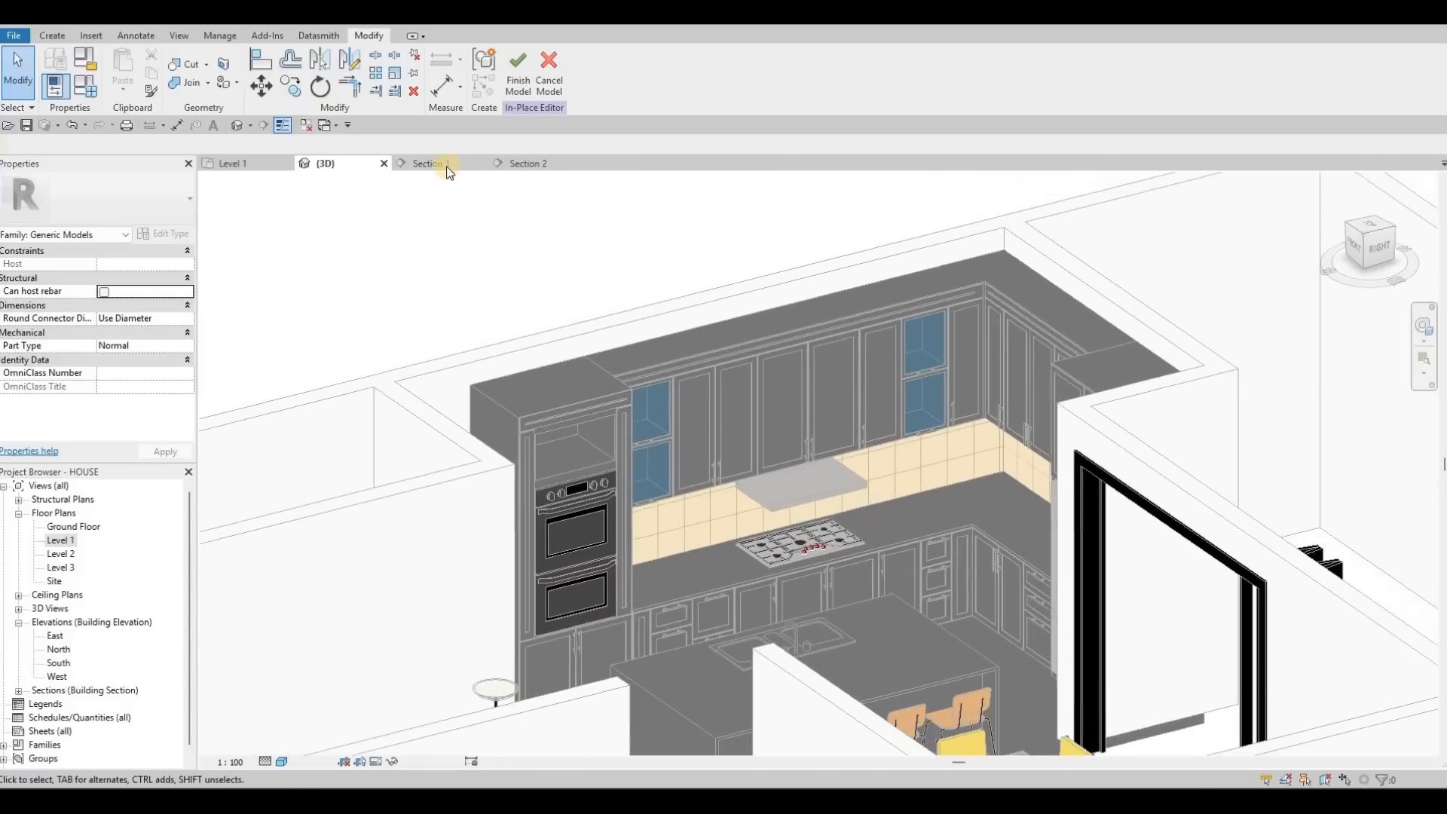
Step: Return to Section 1 and finish the in-place model
key("ctrl+Tab")
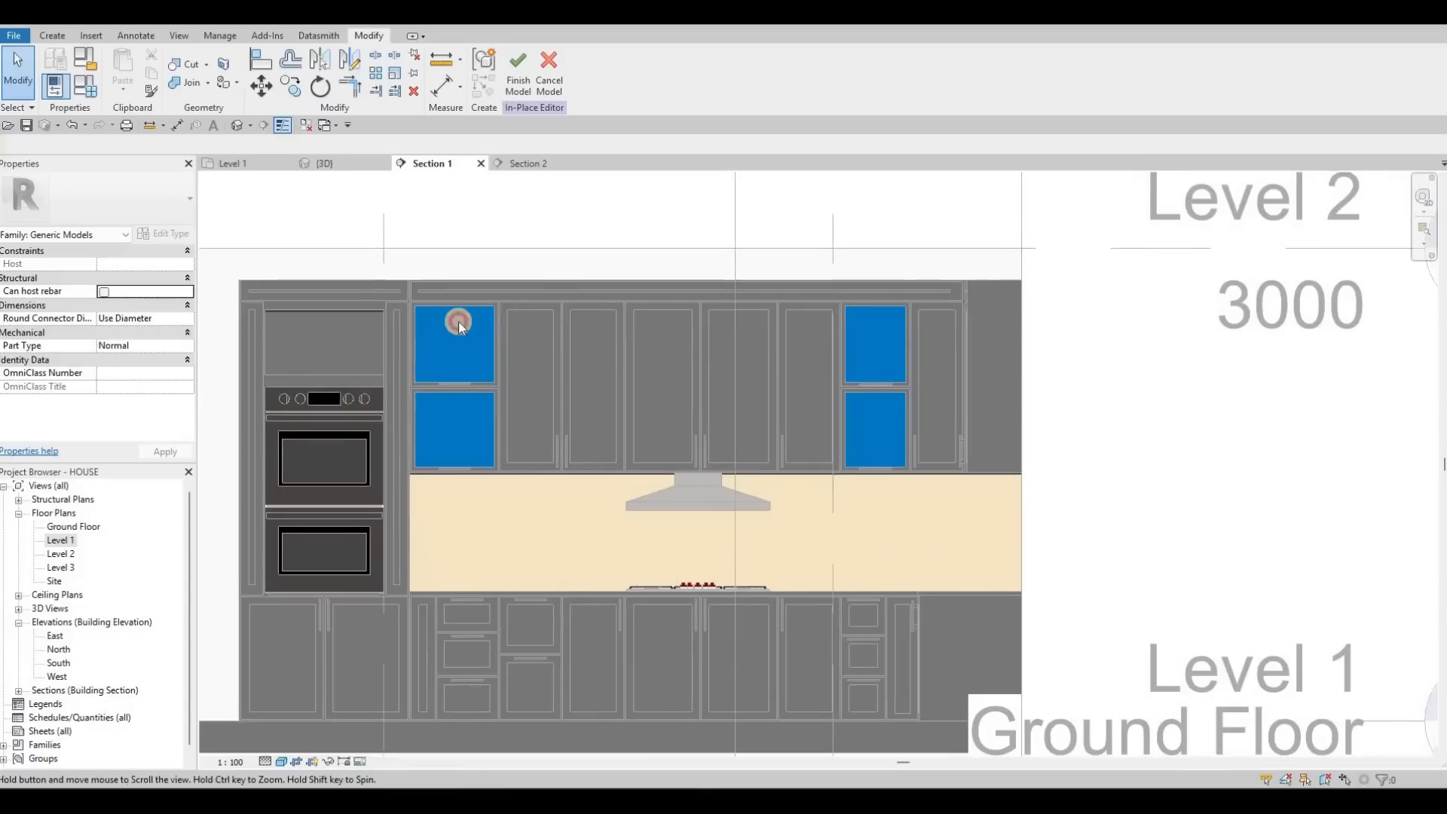
scroll(467, 320, "up", 5)
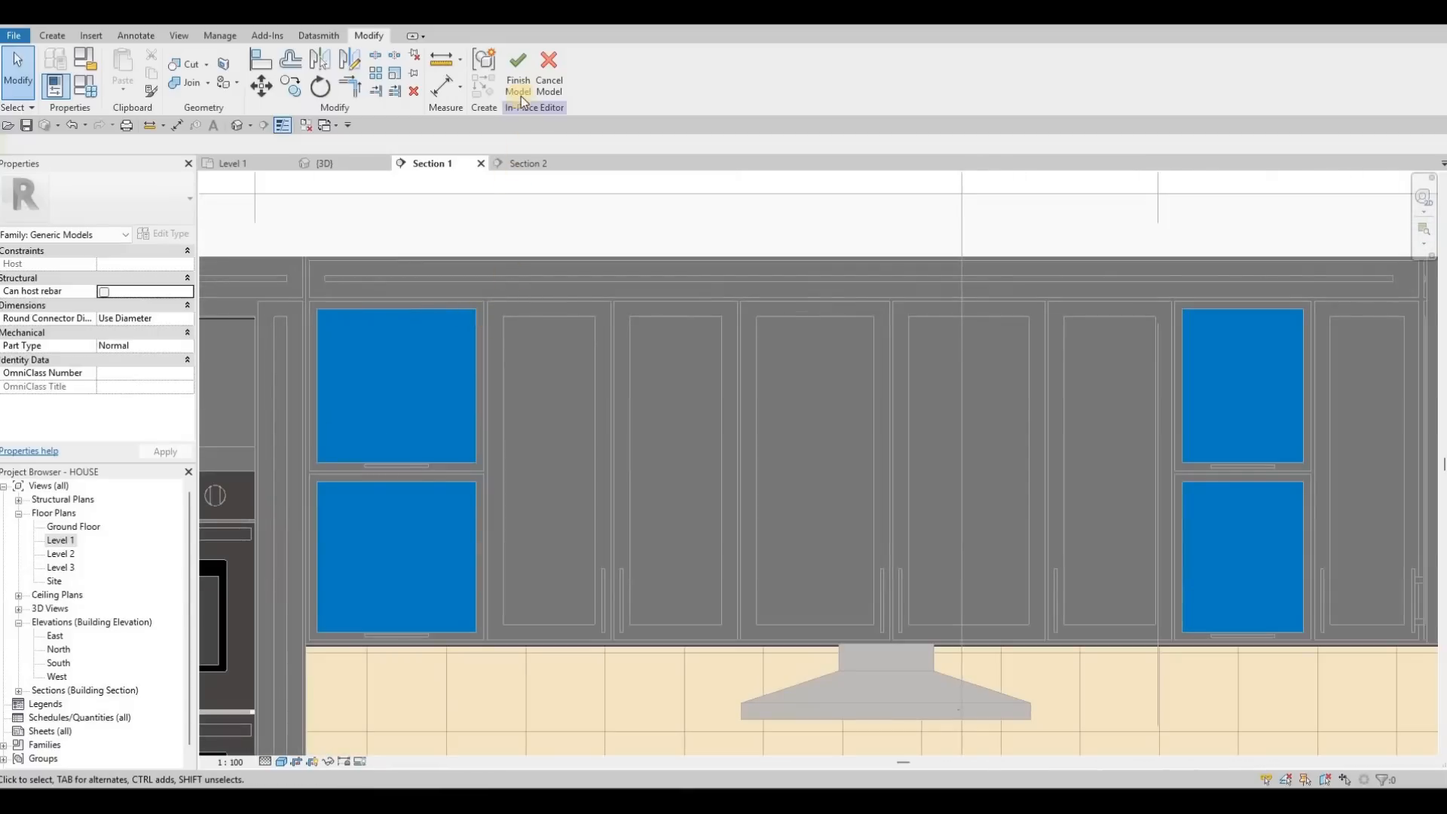
left_click(520, 92)
scroll(503, 306, "down", 2)
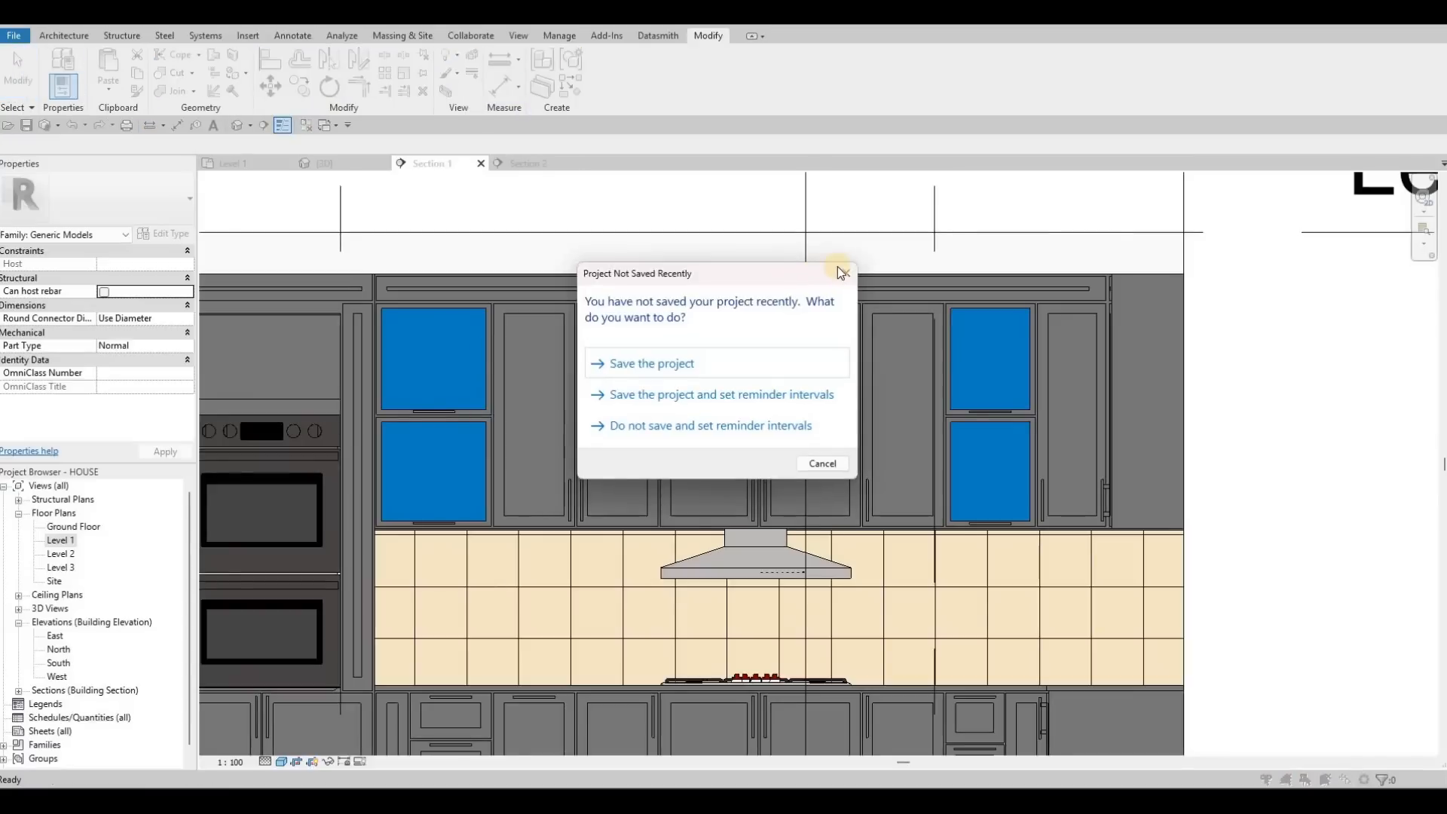
Step: Dismiss the save reminder, hide the kitchen generic model, then undo the hide
key("Escape")
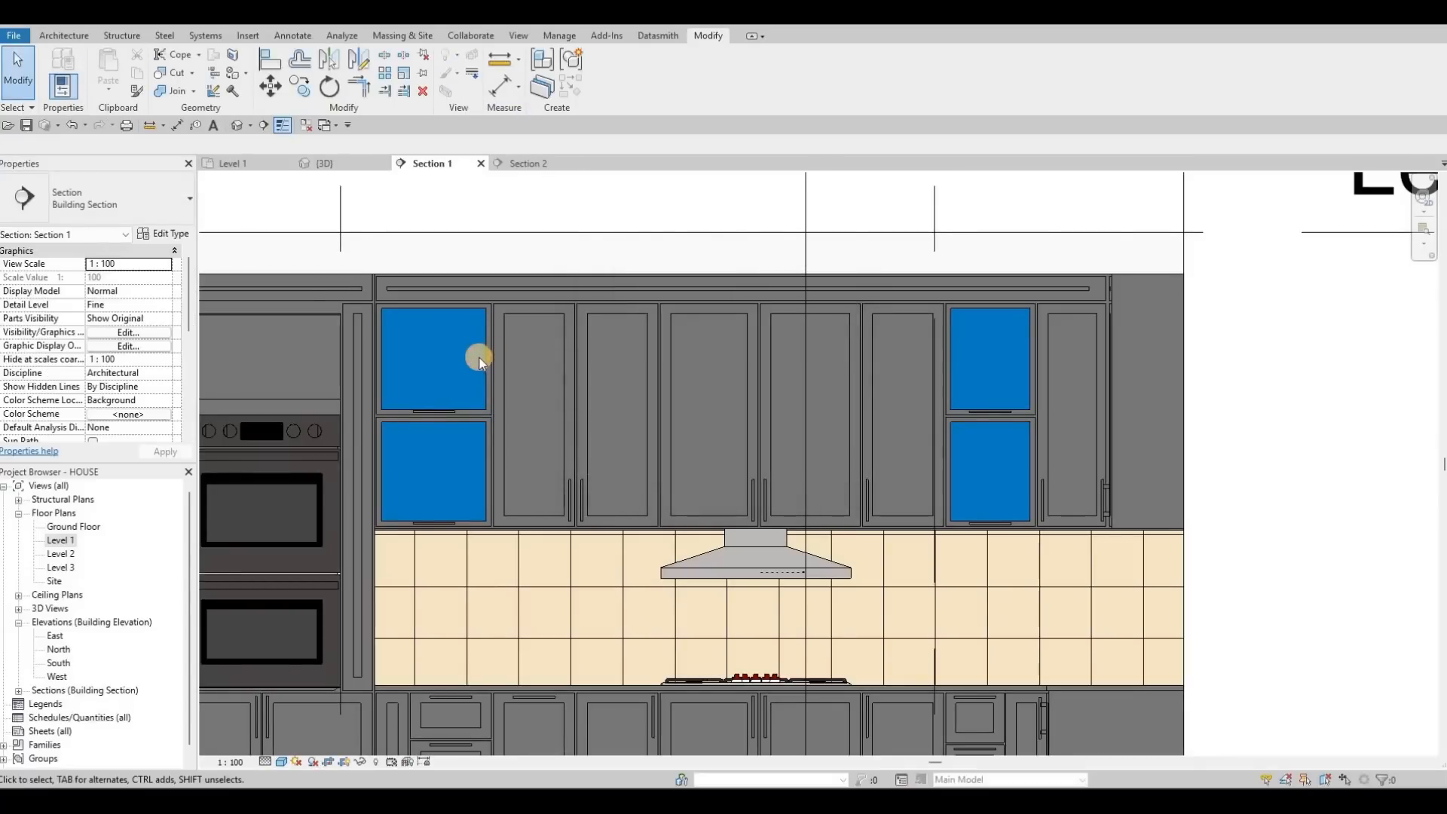
left_click(480, 360)
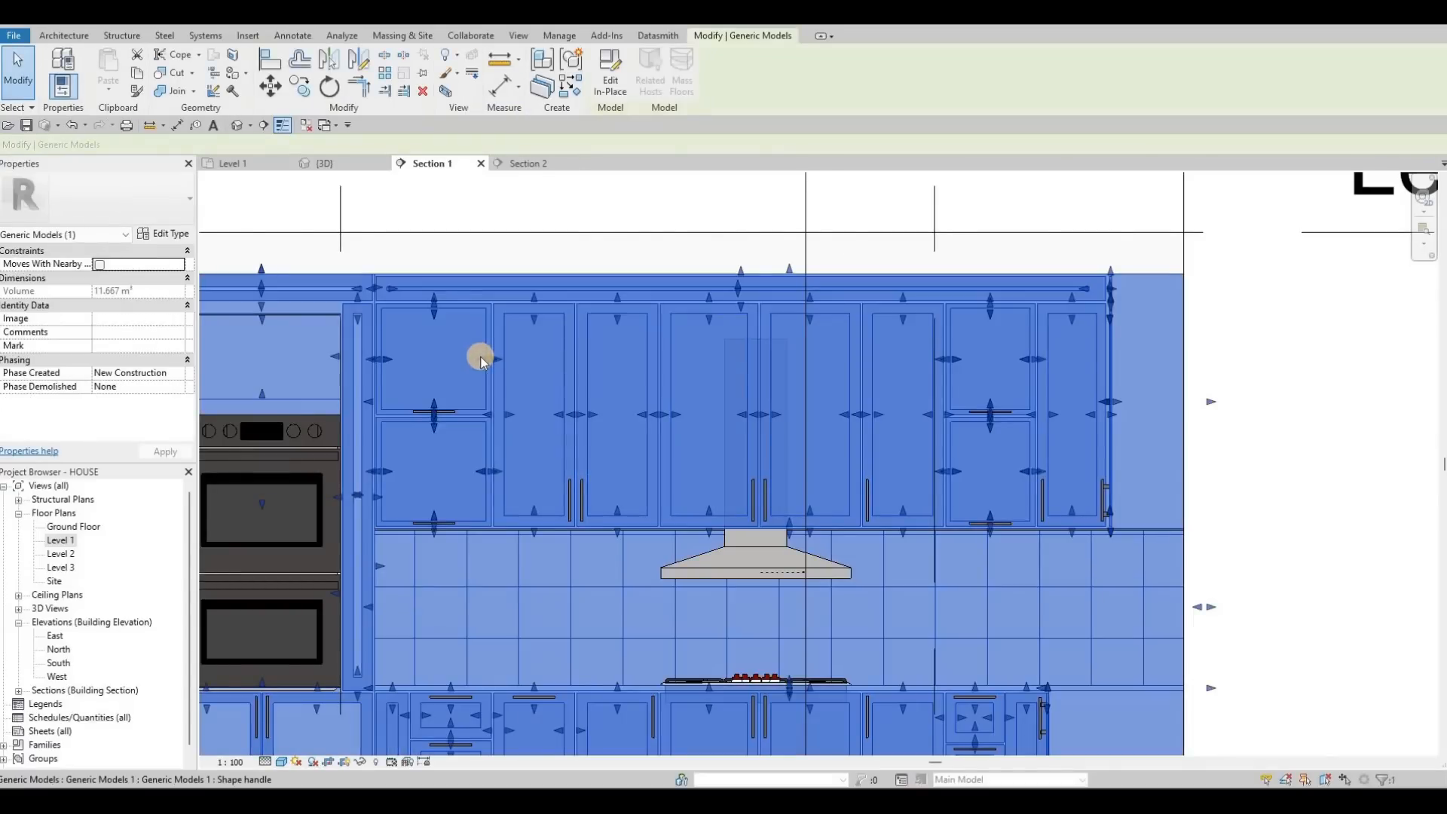
key("Escape")
key("Escape")
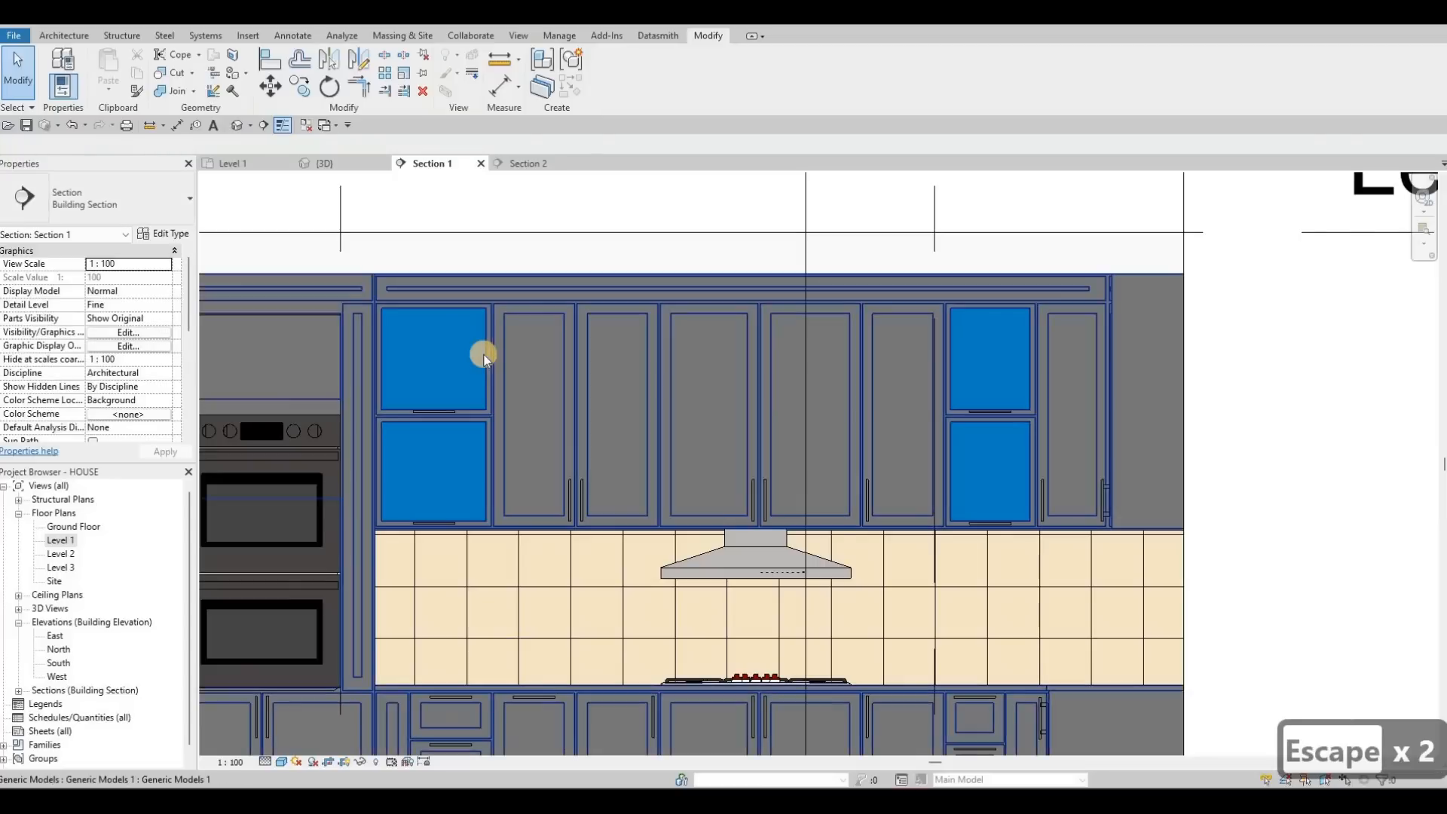
left_click(545, 408)
right_click(565, 428)
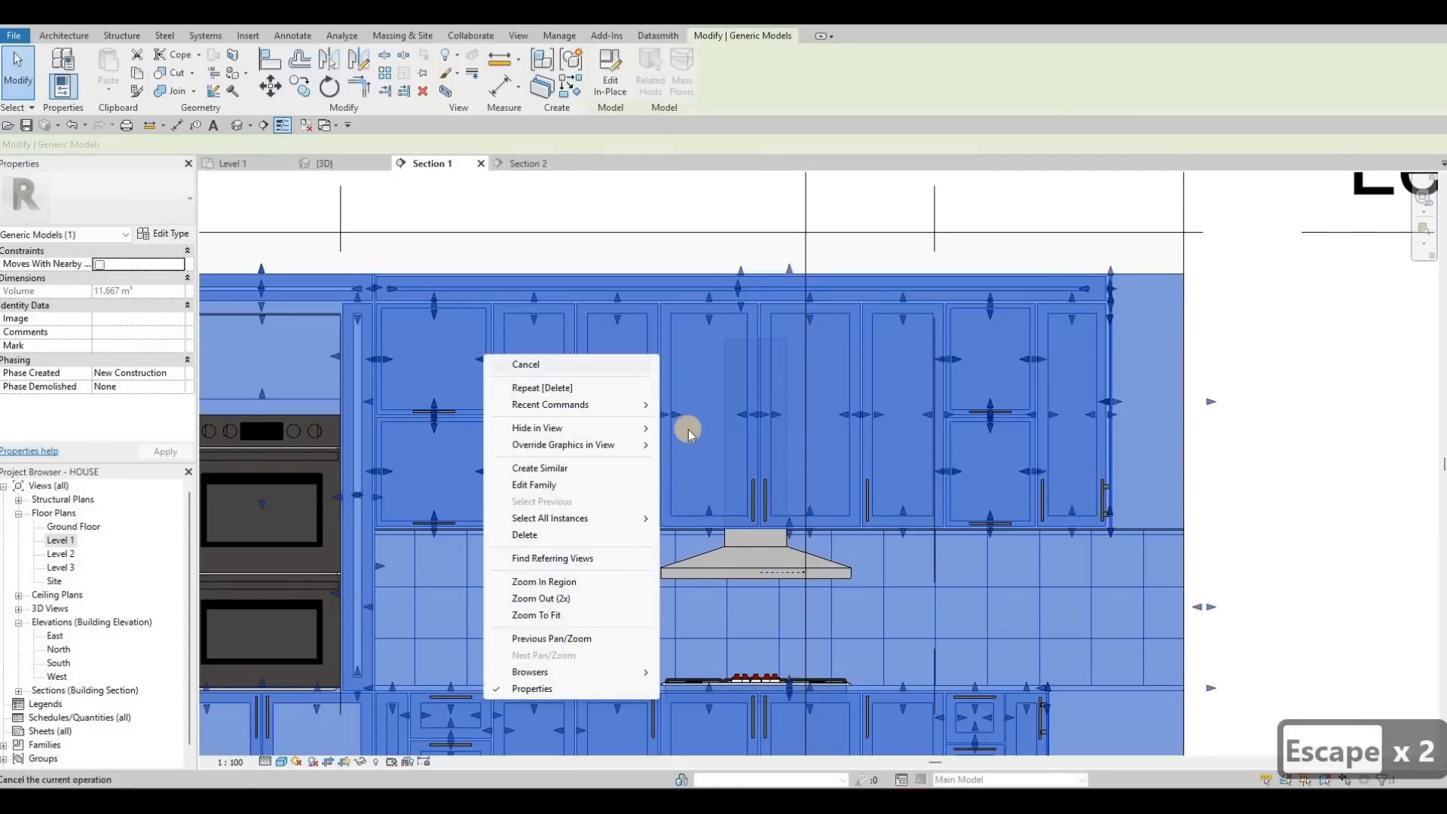
mouse_move(686, 434)
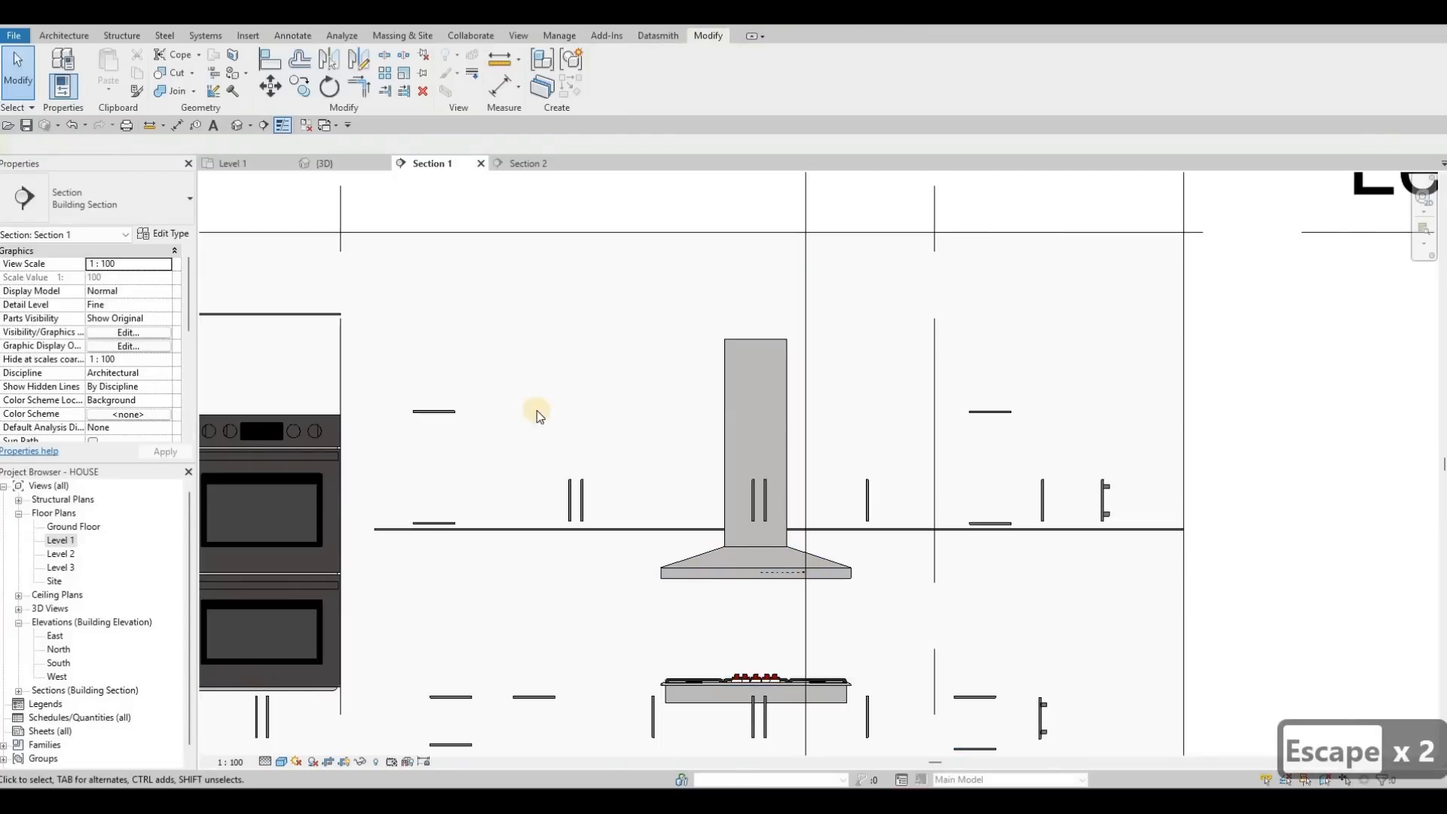
key("ctrl+z")
key("Escape")
key("Escape")
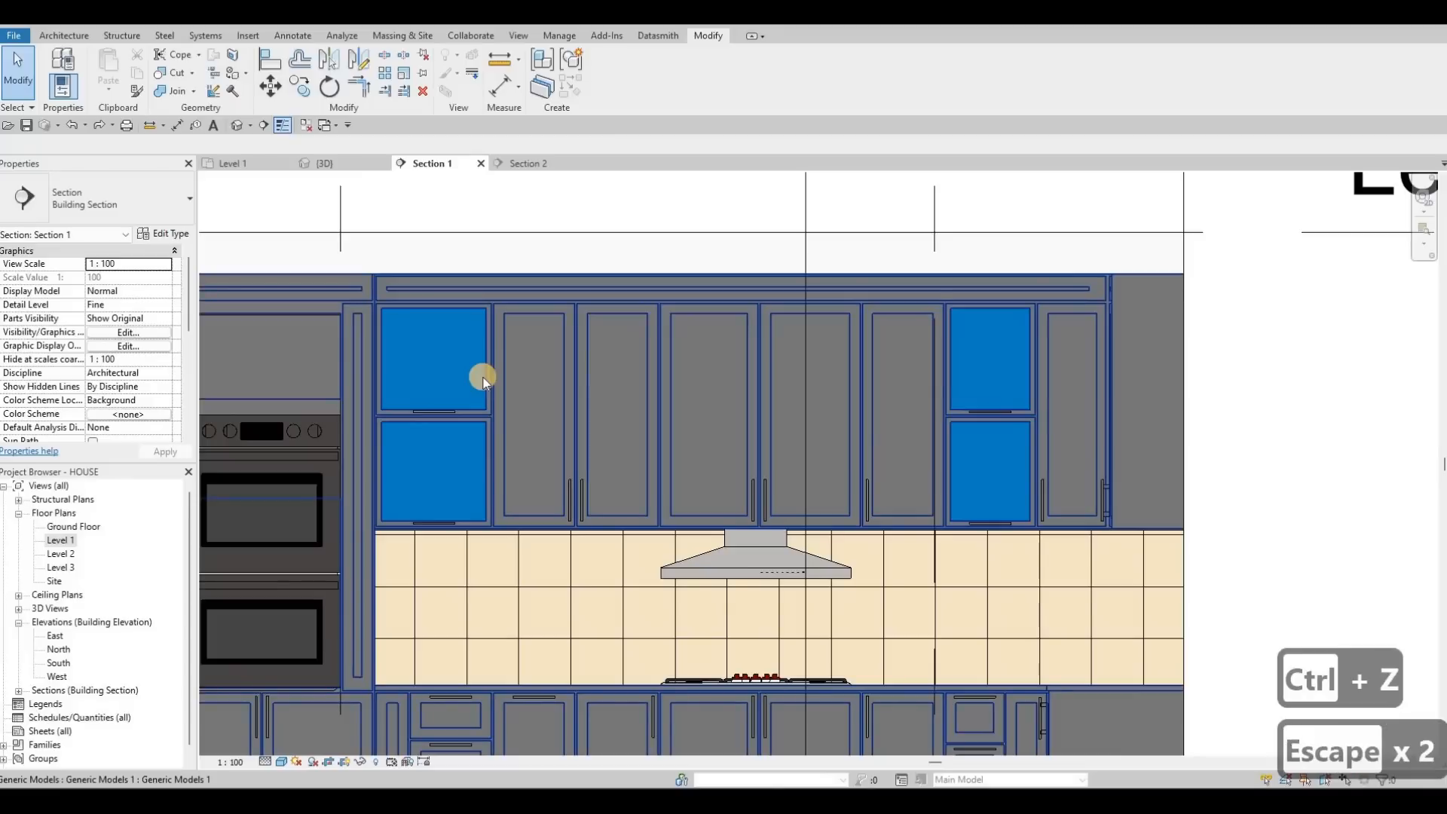
Step: Tab through the overlapping elements at the kitchen, then clear the selection
key("Caps_Lock")
key("Tab")
key("Tab")
key("Tab")
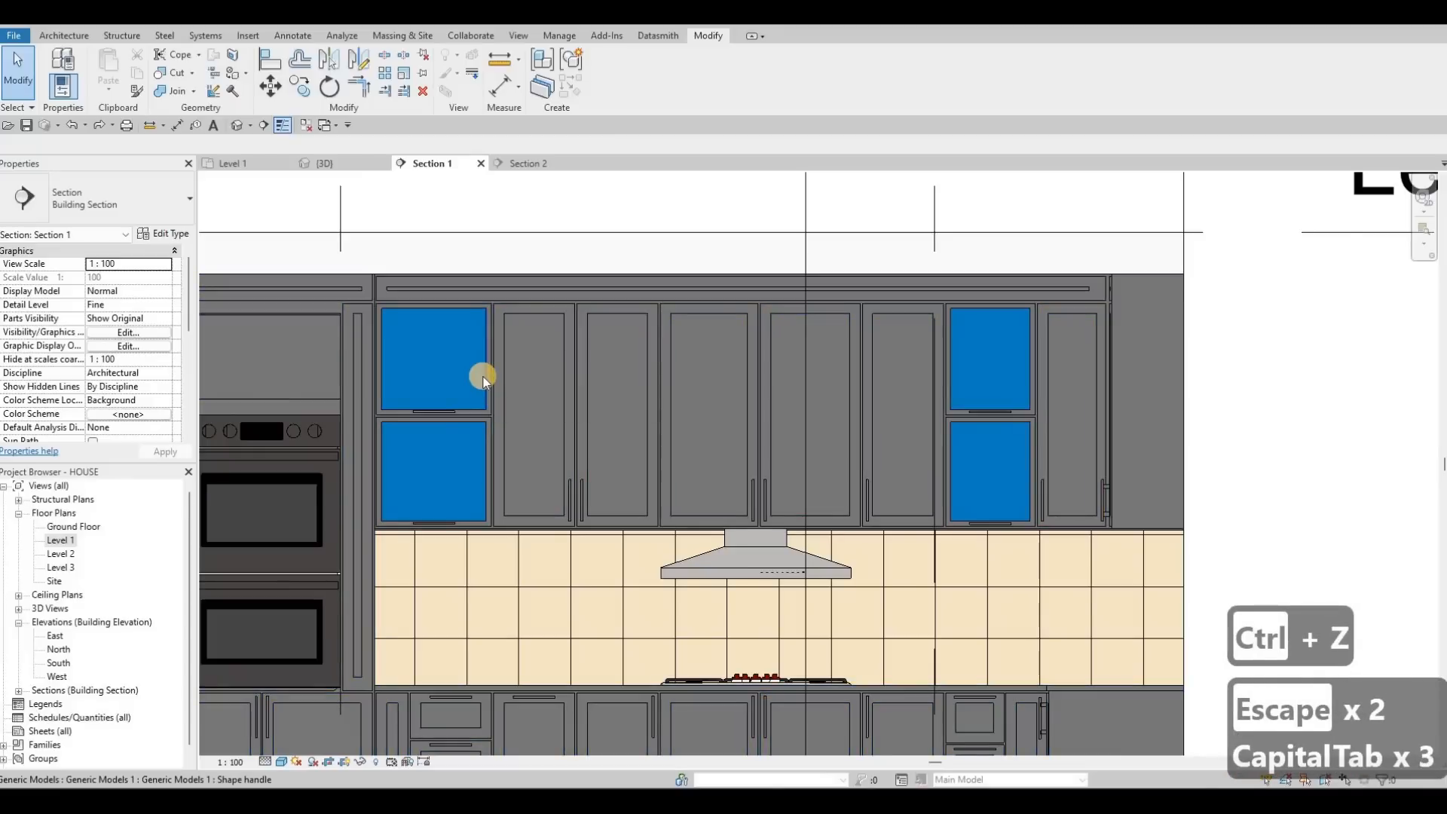
key("Tab")
key("Tab")
key("Tab")
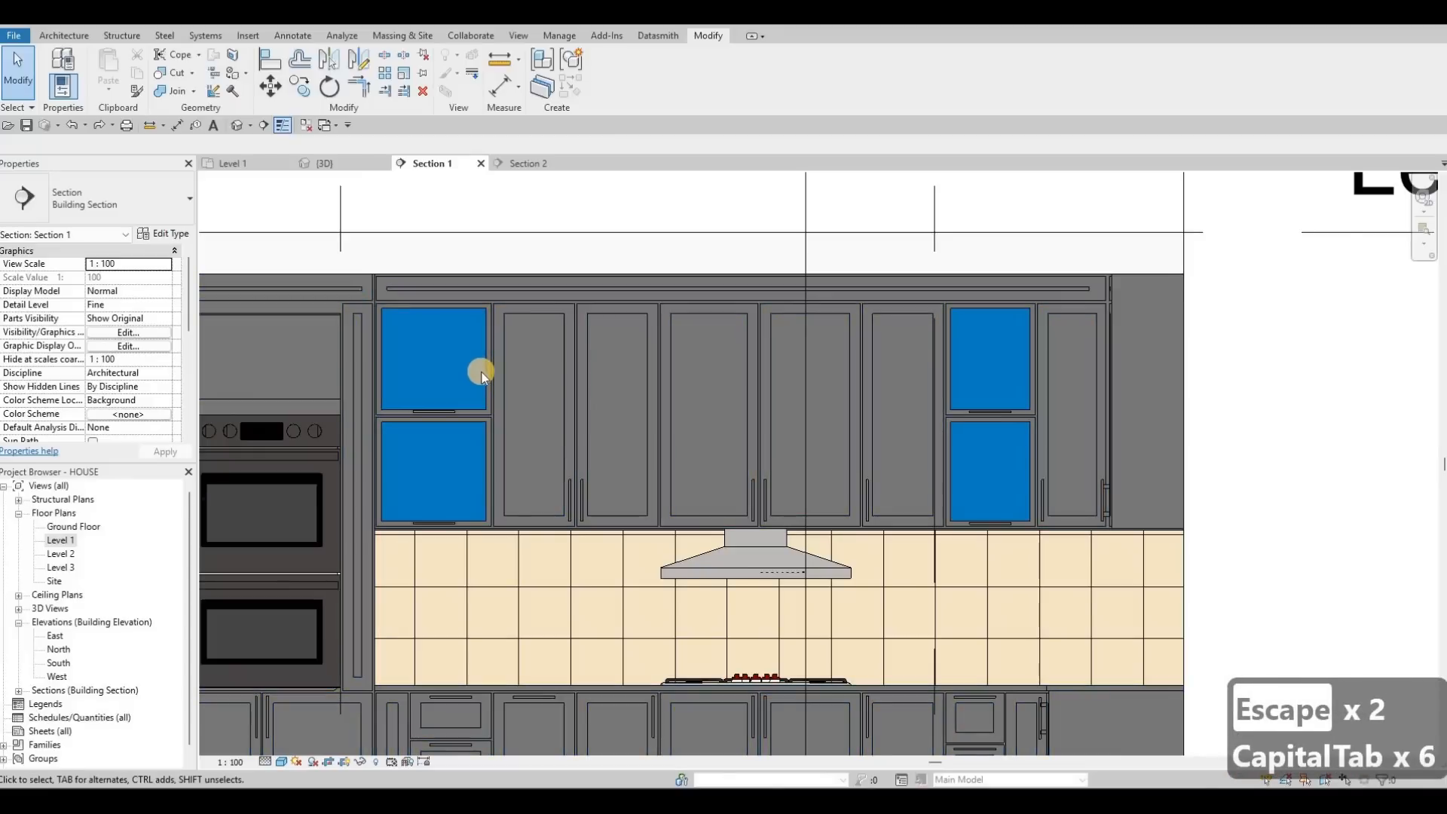
key("Tab")
key("Escape")
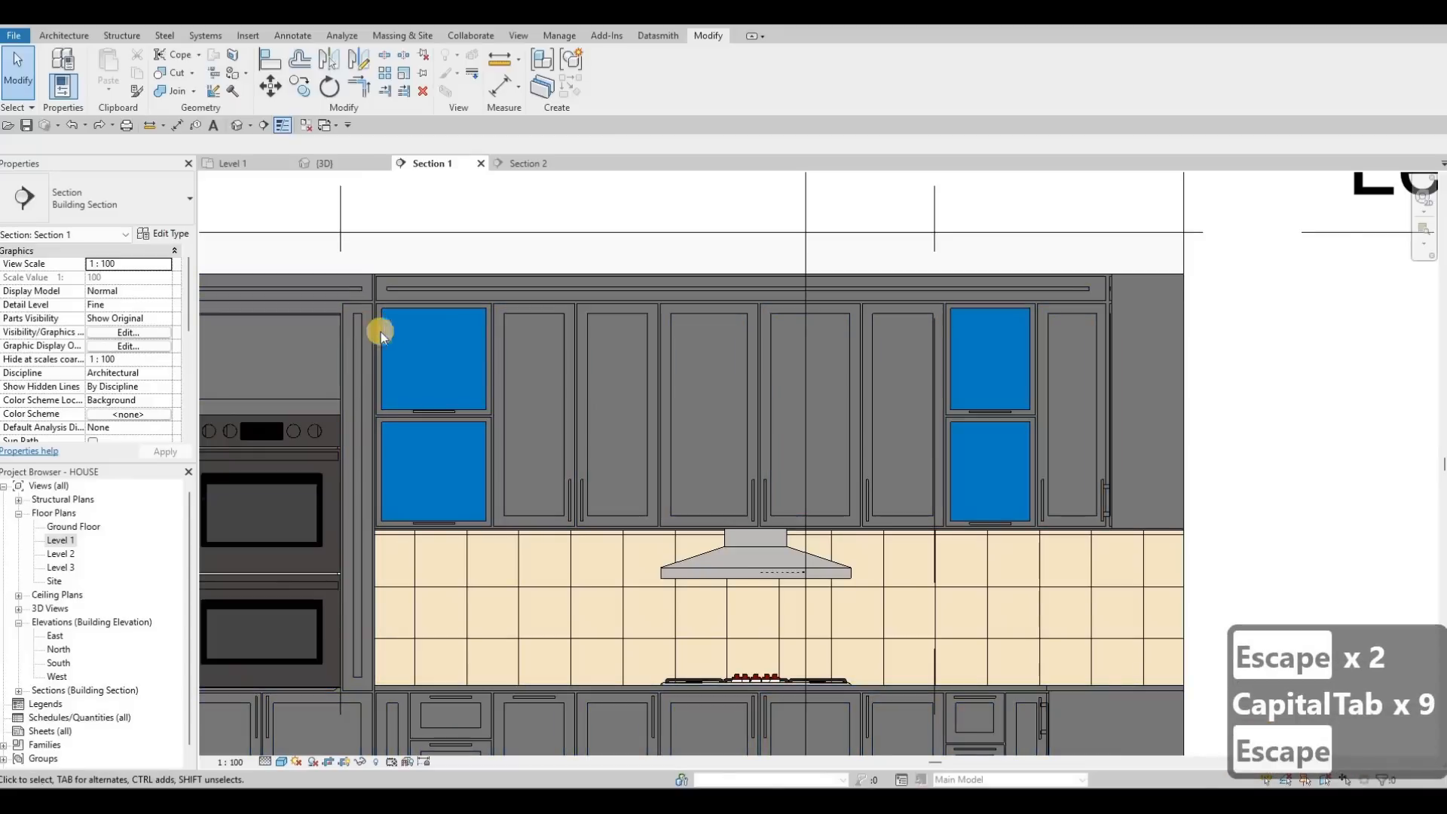
key("Escape")
scroll(385, 328, "up", 2)
scroll(266, 271, "down", 5)
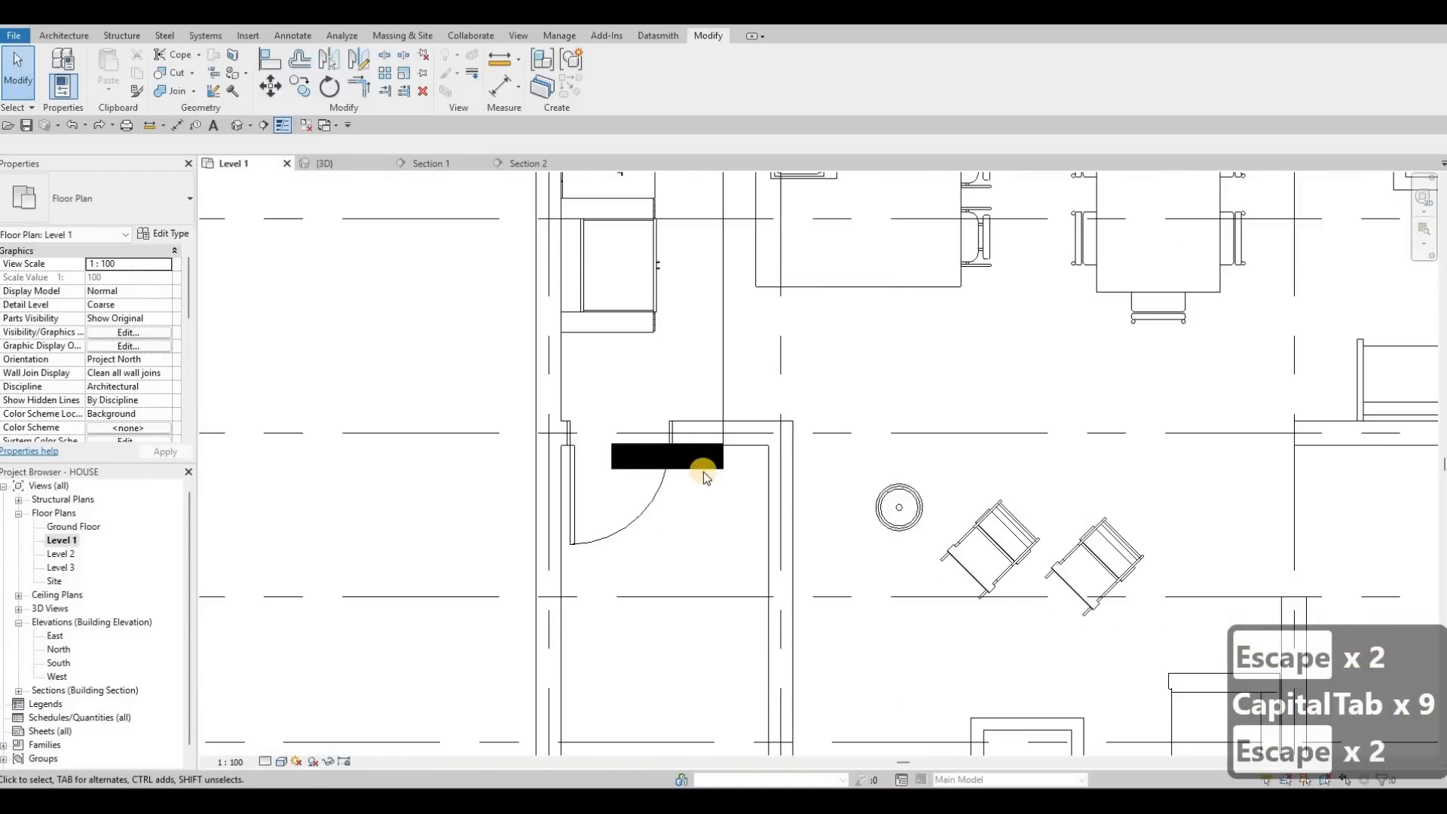
scroll(703, 472, "down", 3)
Step: Drag the Section 1 cut line left, nearer the kitchen wall
scroll(678, 463, "up", 2)
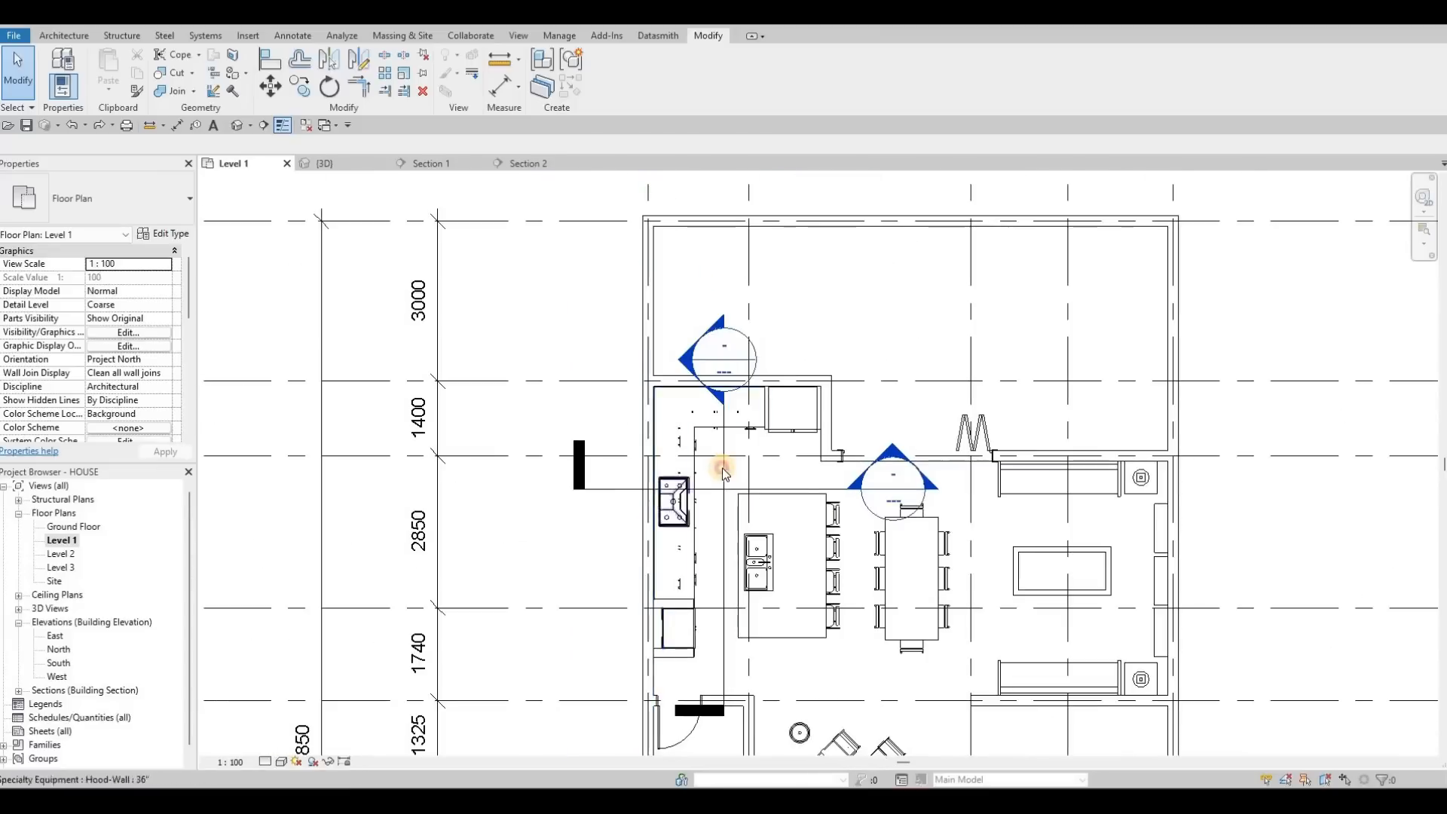
left_click(723, 467)
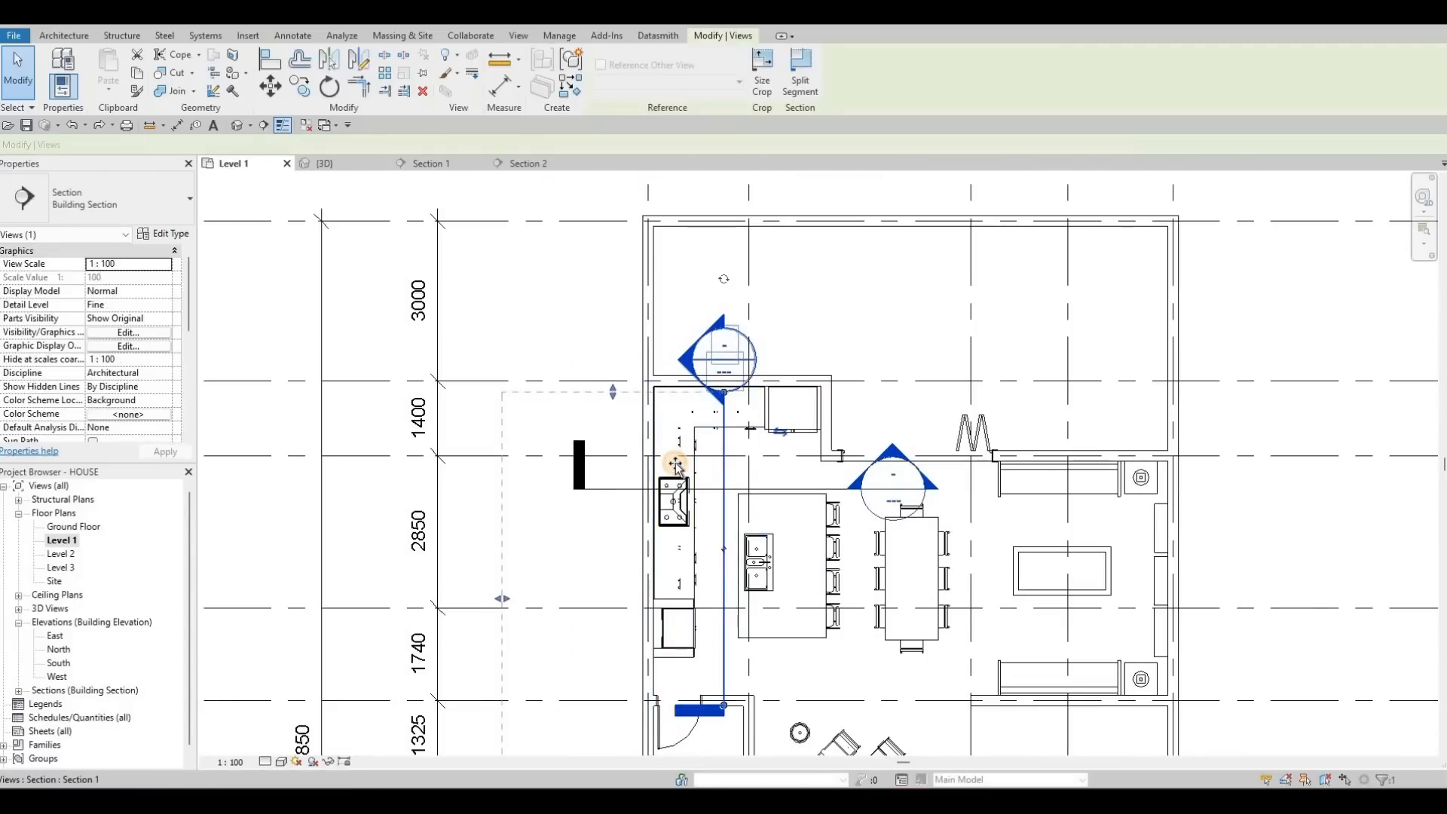
left_click_drag(676, 465, 626, 381)
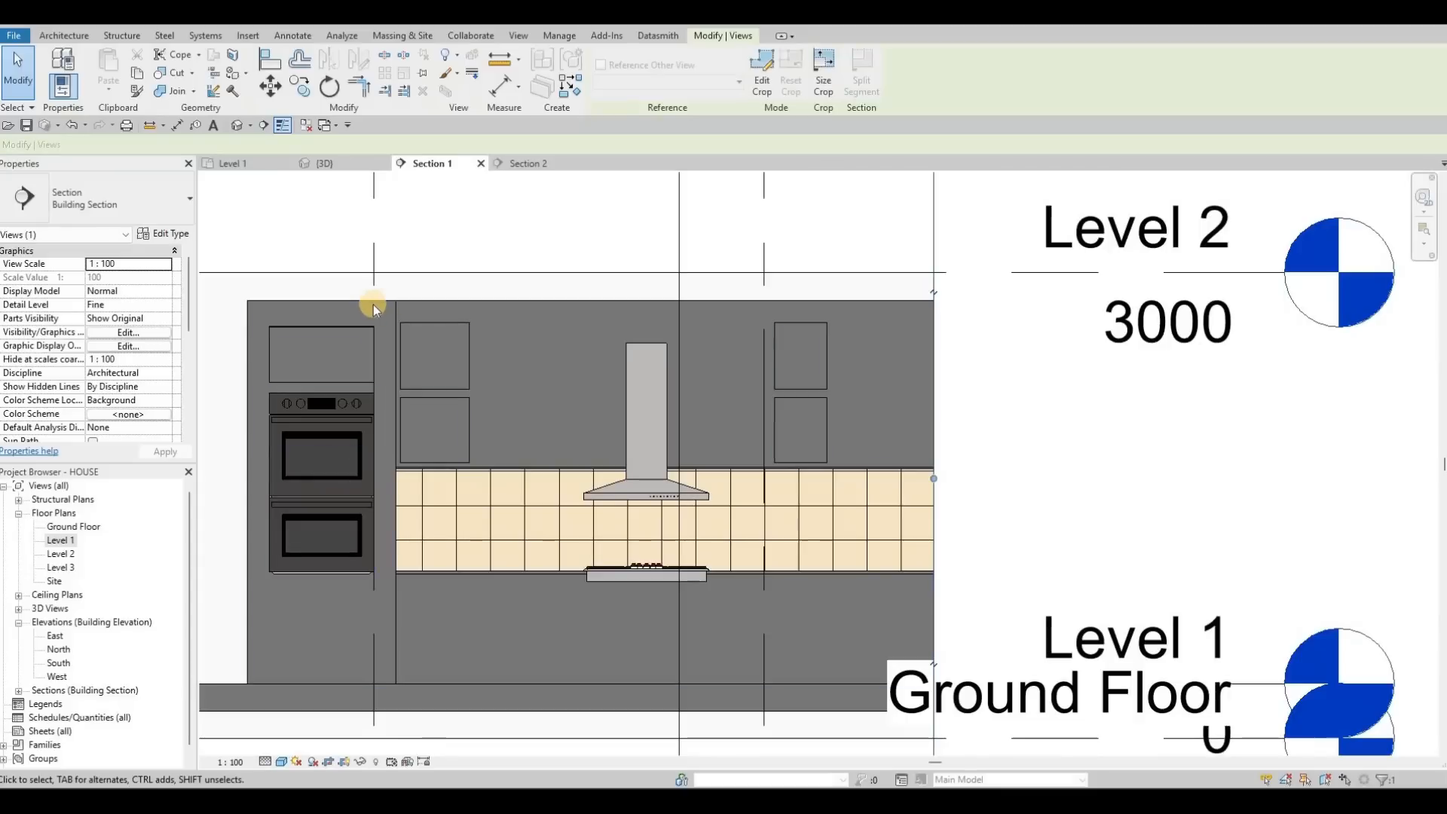
scroll(374, 305, "up", 3)
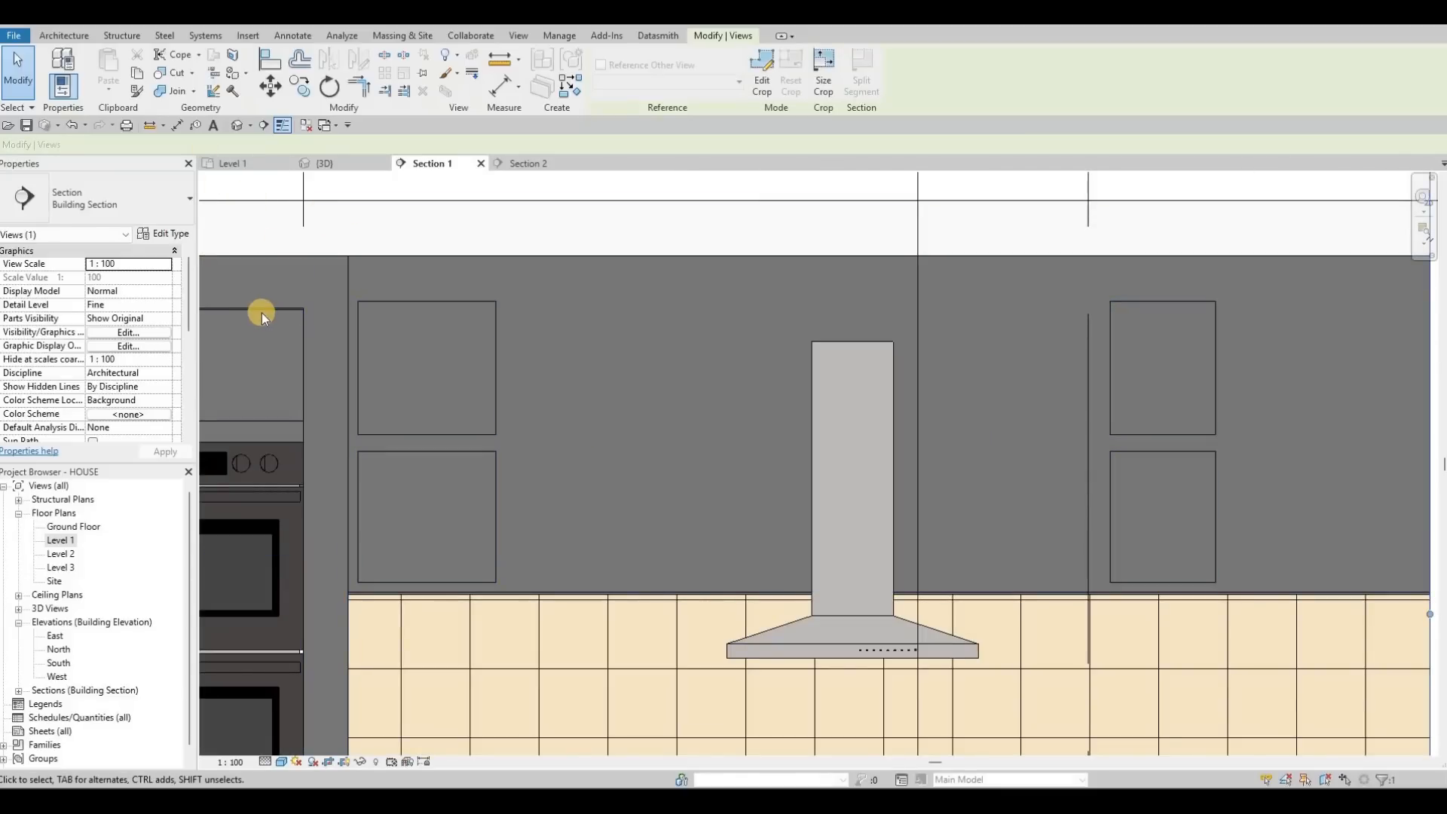
Step: Select the second generic model and pick the cabinet face as the sketch plane
key("Tab")
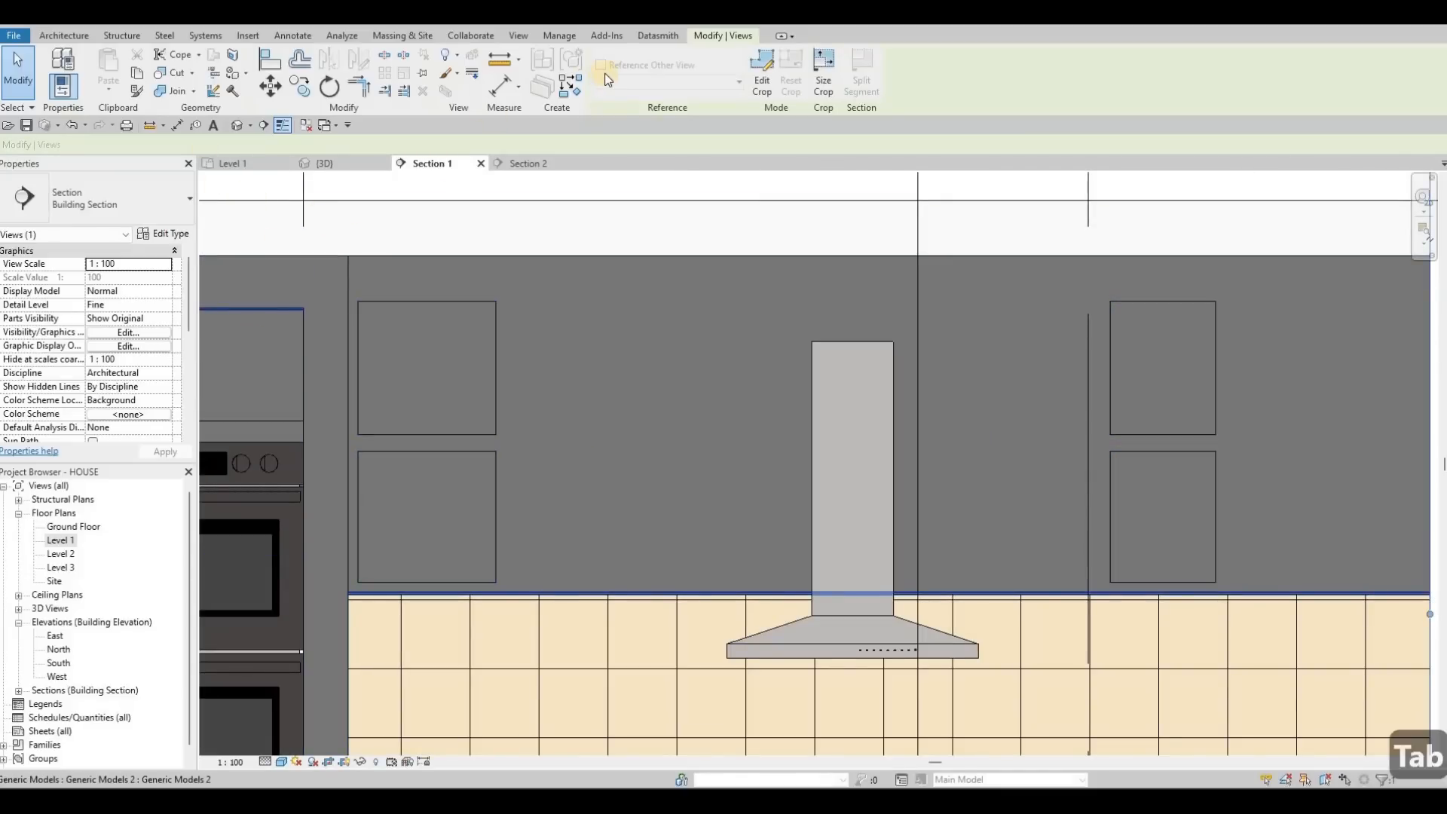
left_click(262, 315)
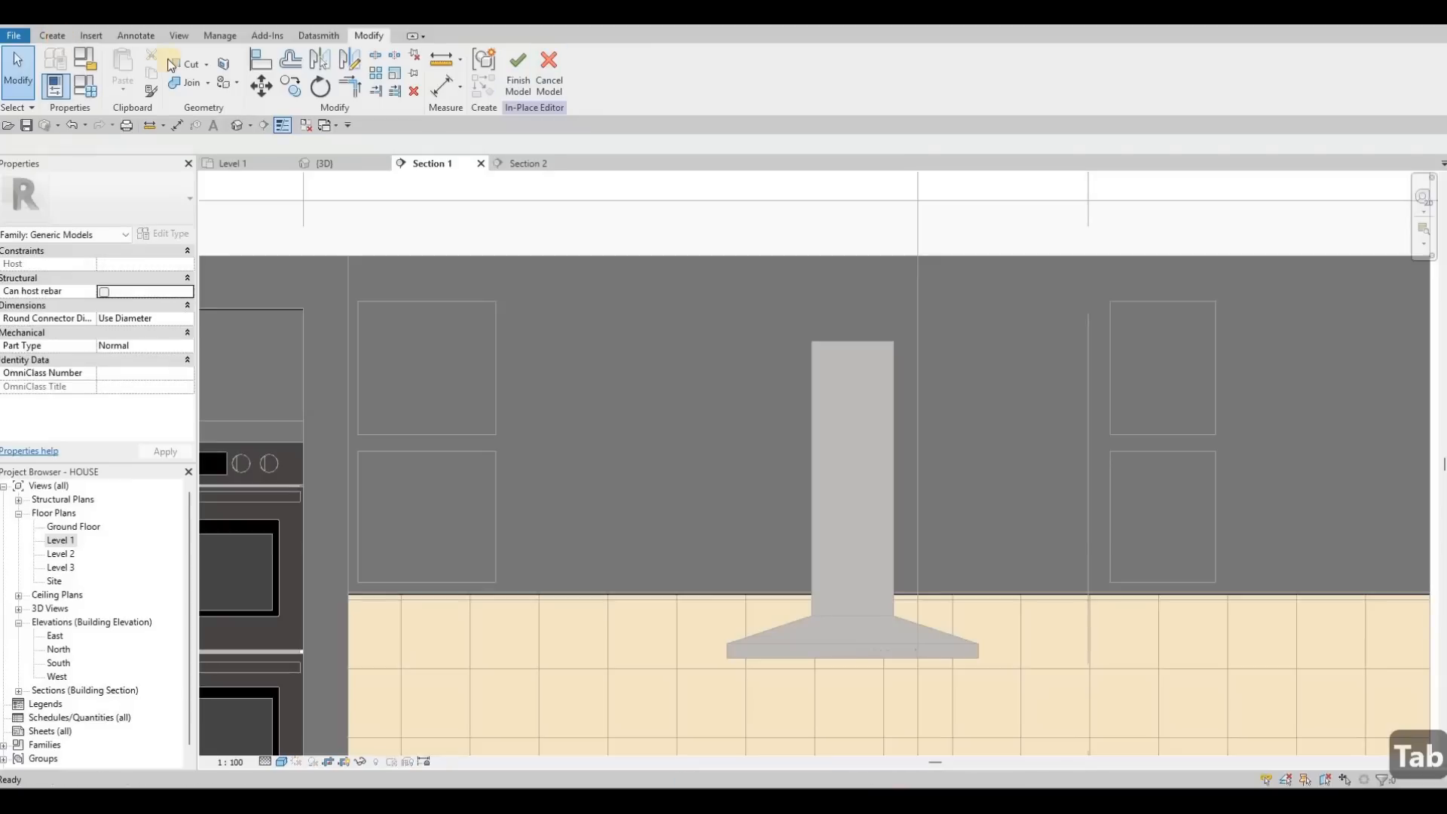
left_click(52, 35)
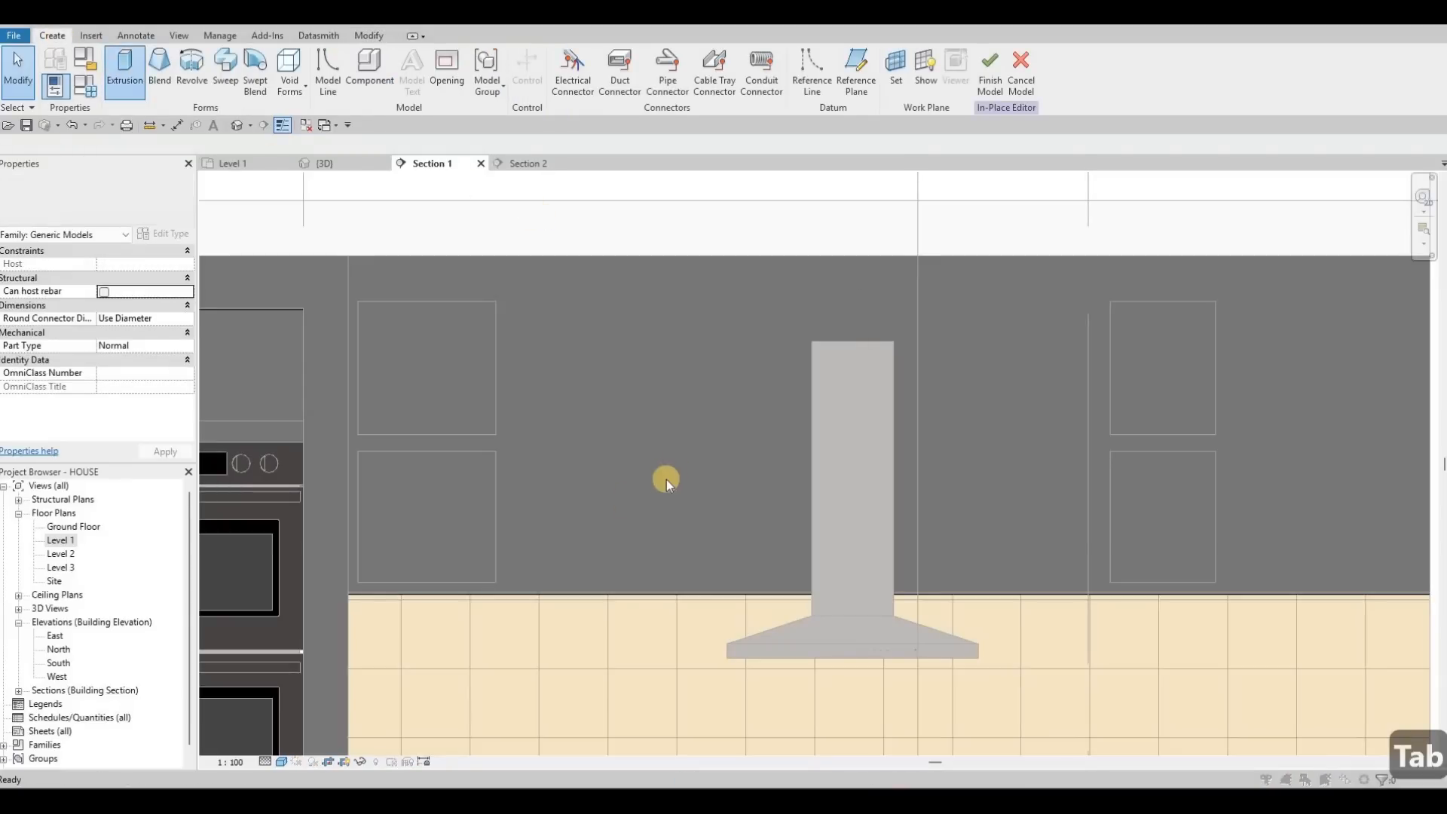
key("Return")
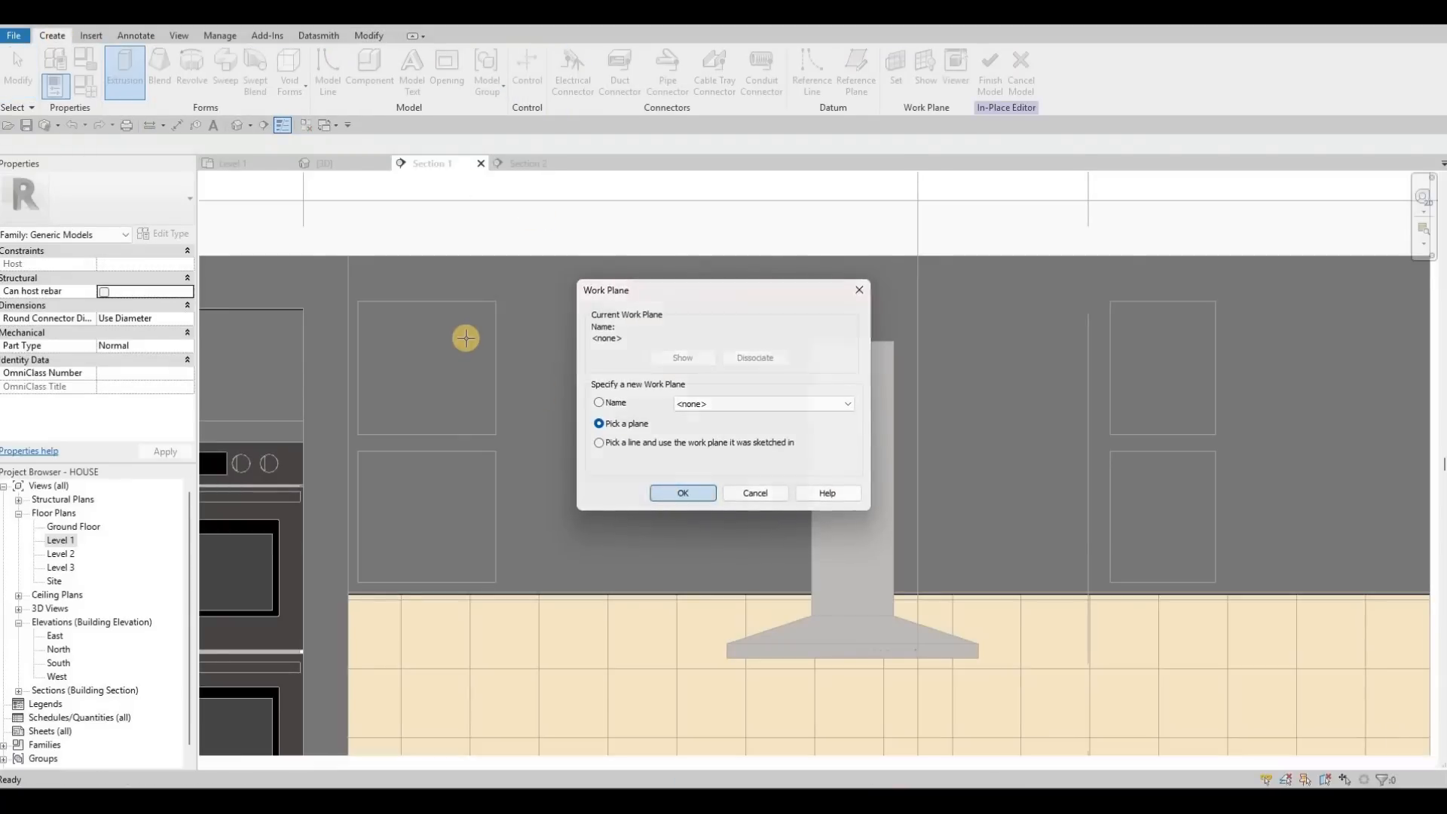
key("Tab")
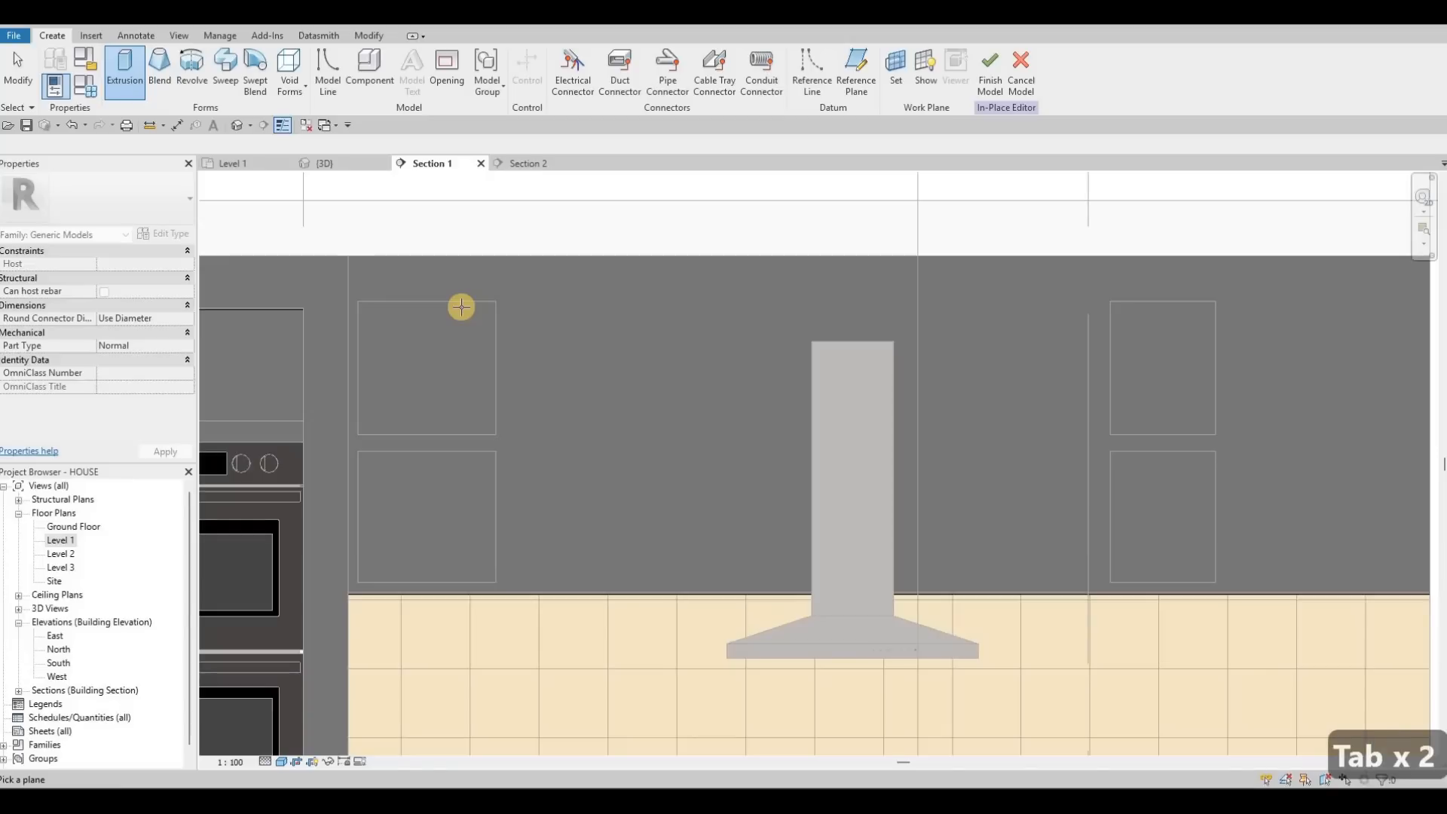
key("Tab")
left_click(373, 300)
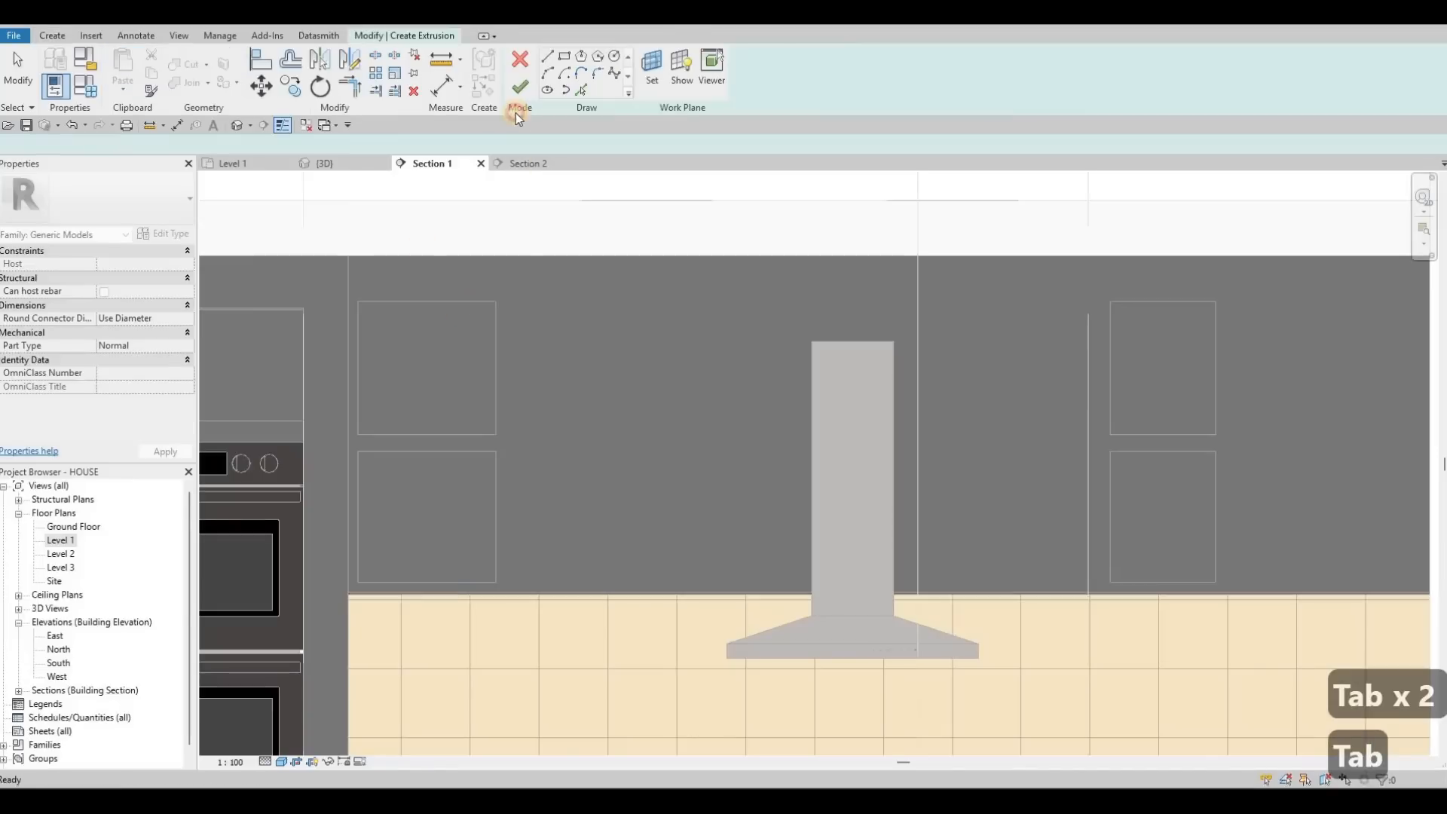
Step: Draw a sketch line along the cabinet's top edge and offset it by 5
left_click(344, 302)
scroll(369, 301, "up", 4)
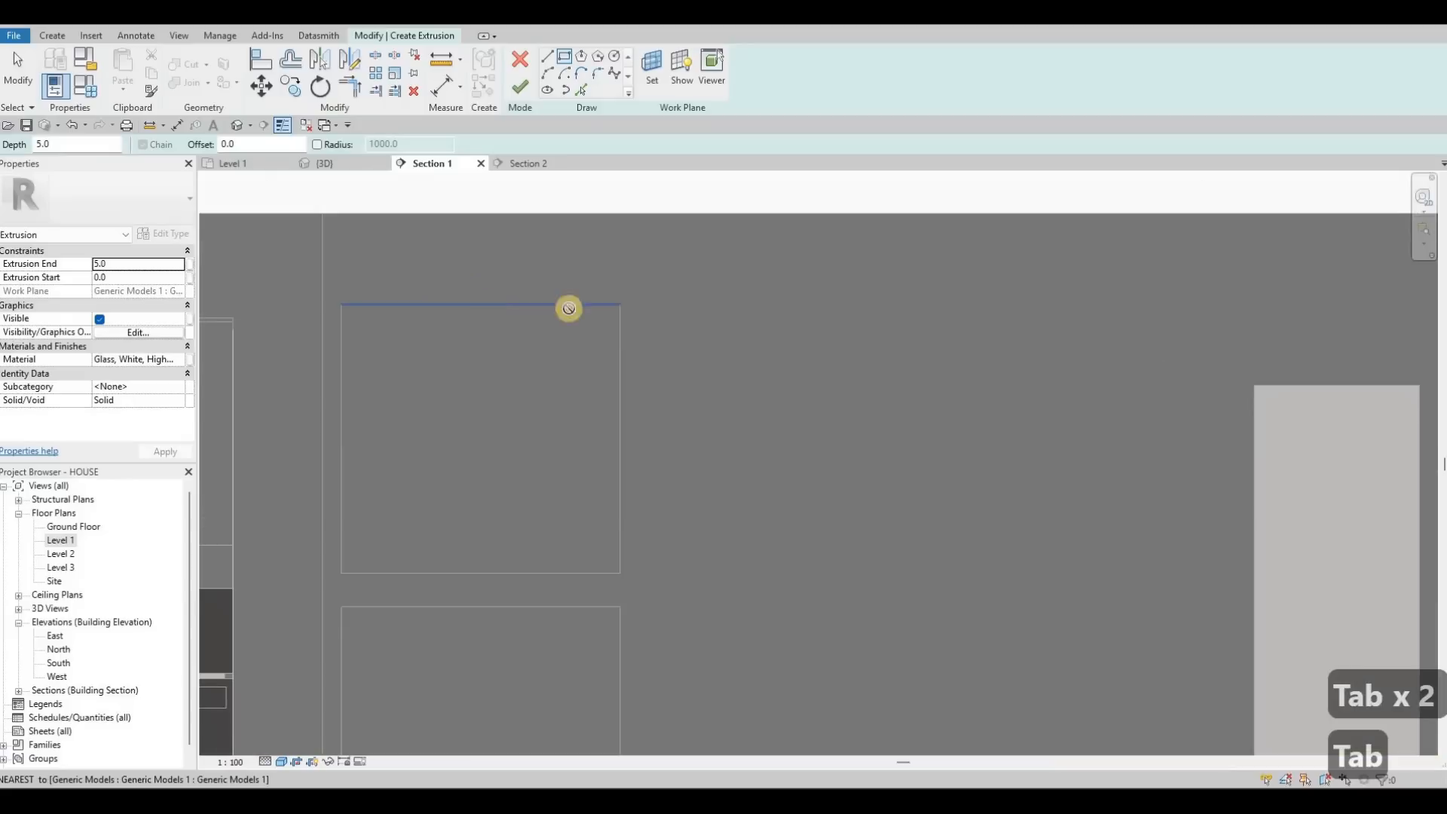
left_click(764, 312)
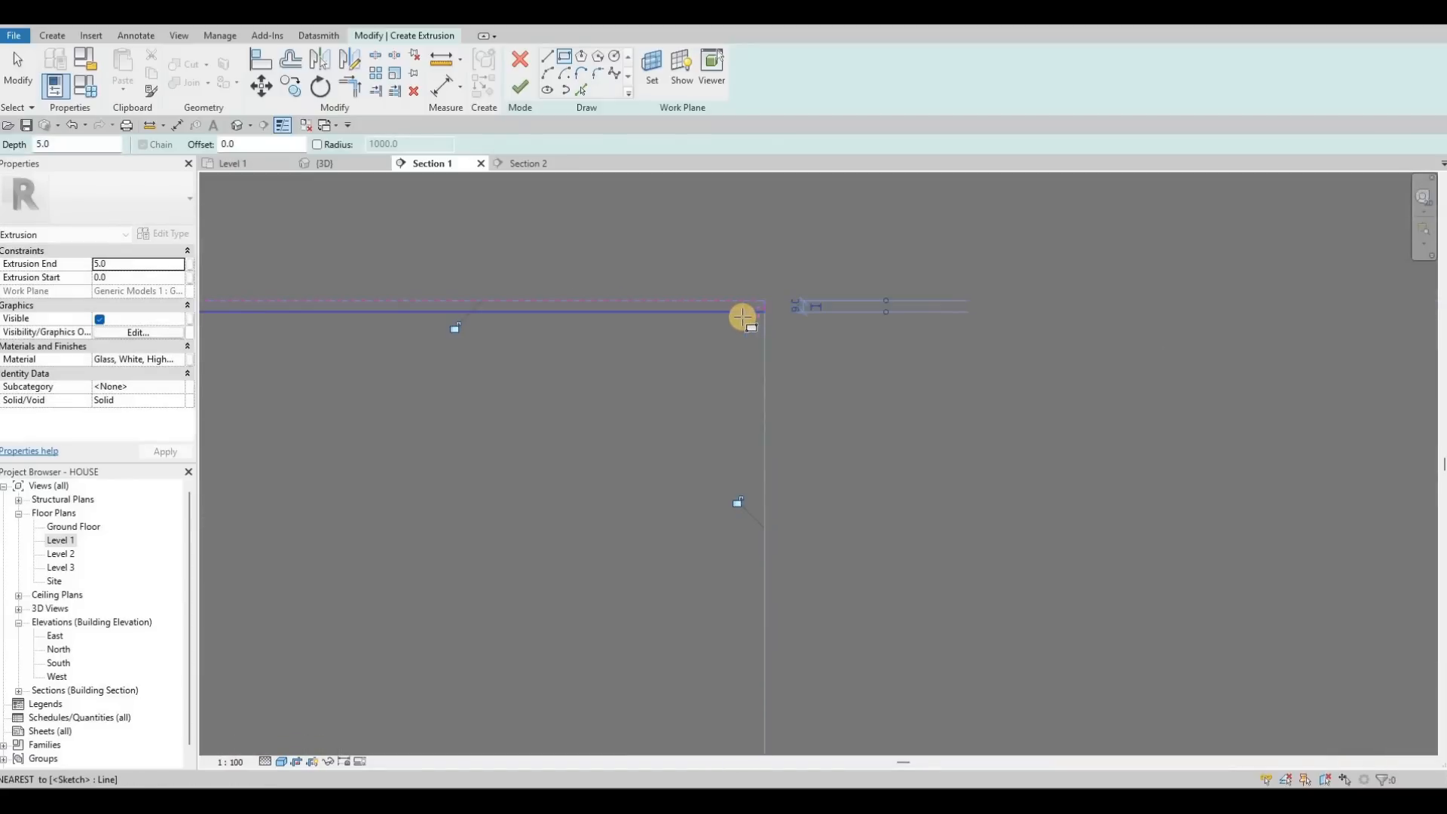
key("Escape")
key("Escape")
left_click(708, 318)
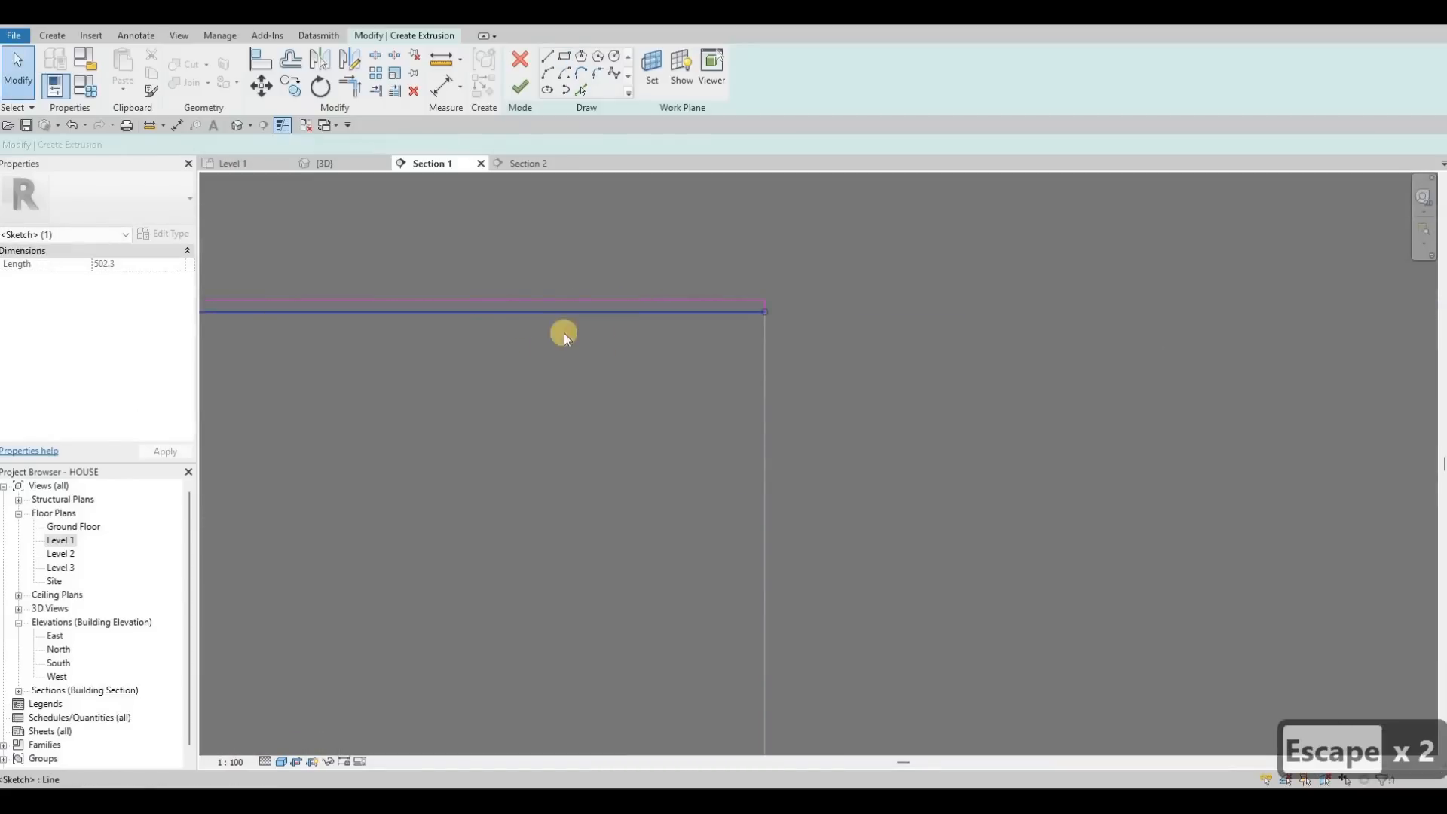
scroll(414, 265, "down", 3)
scroll(409, 265, "up", 3)
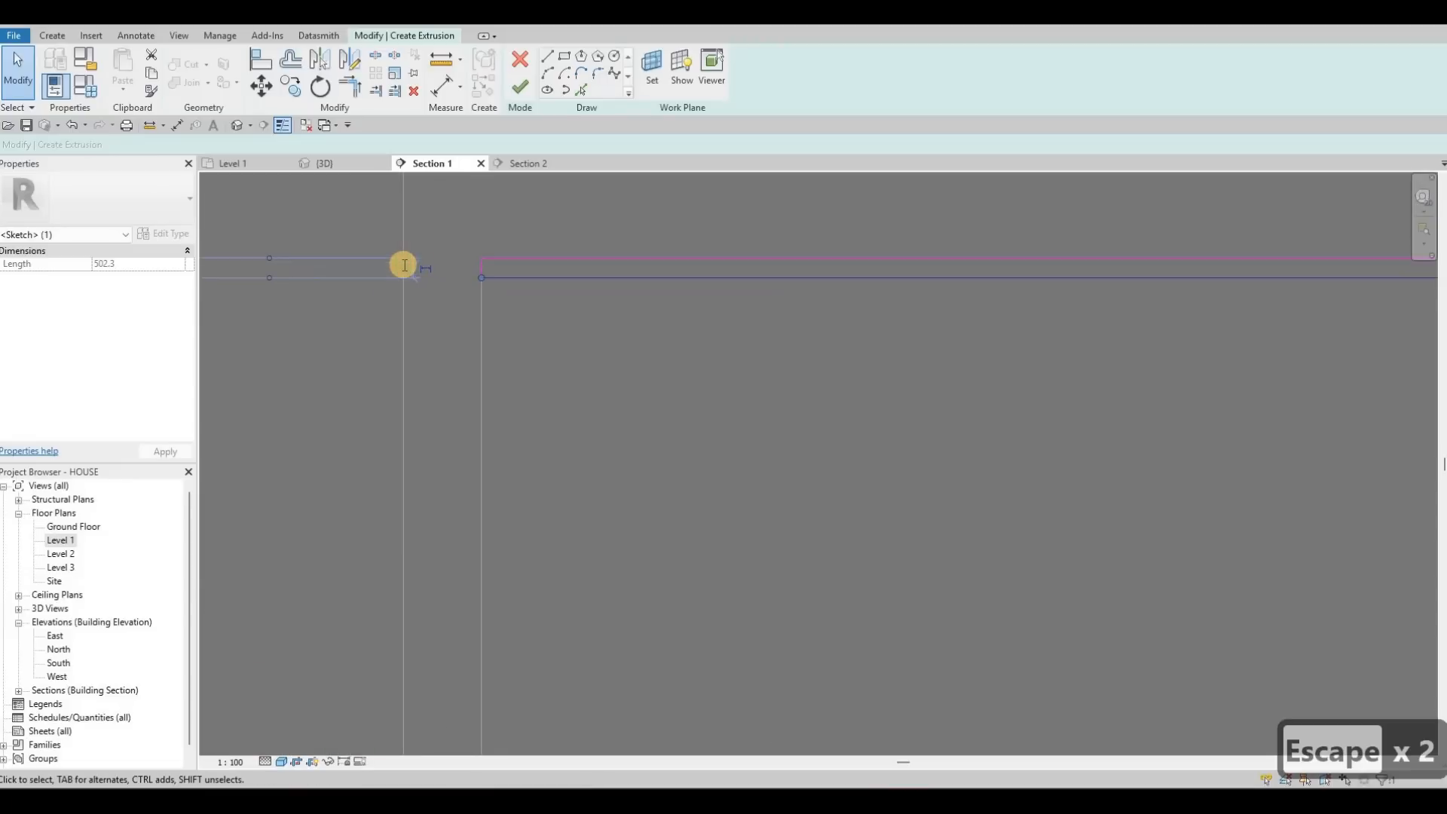
type("5")
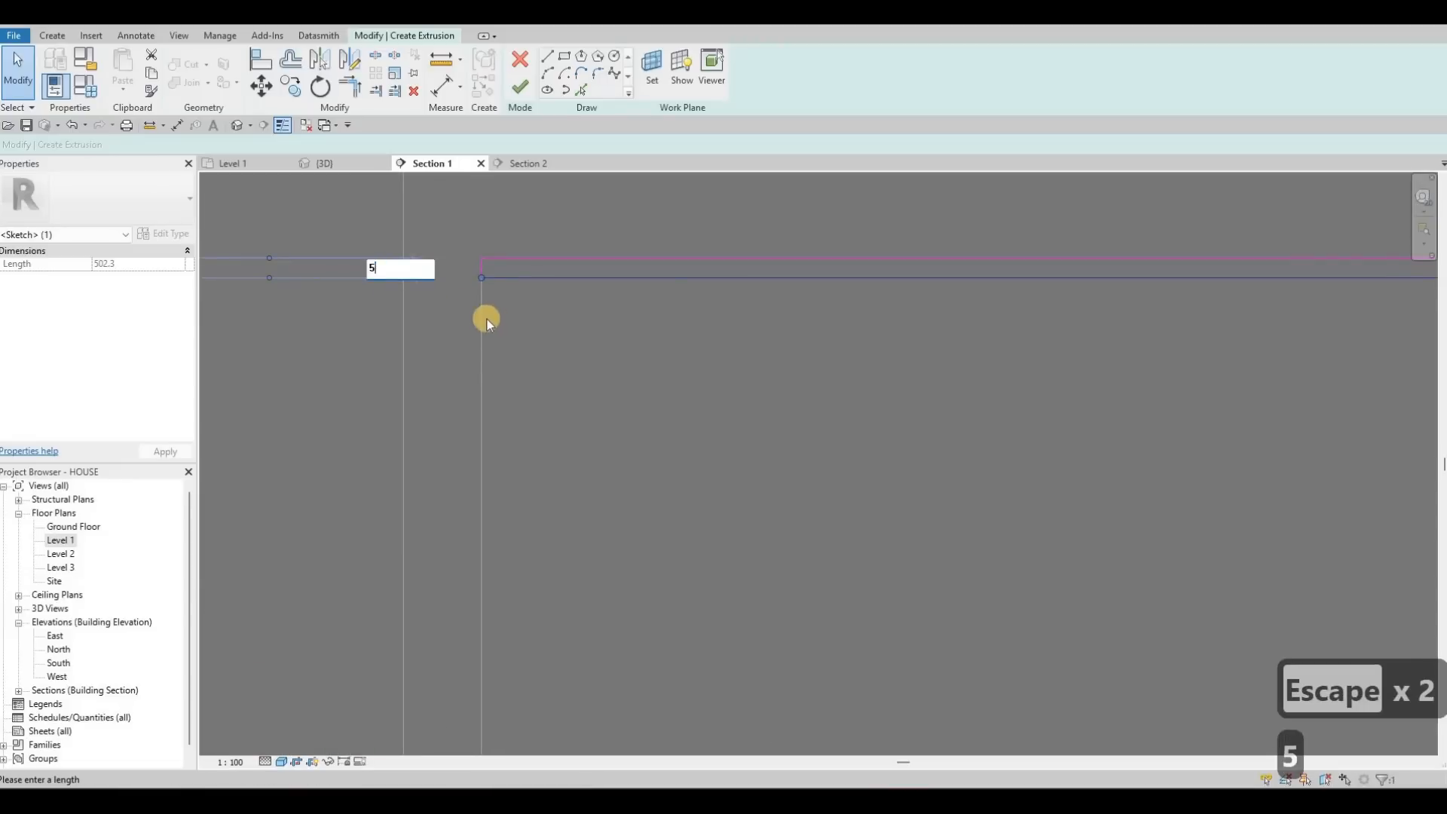
scroll(487, 319, "down", 2)
key("Return")
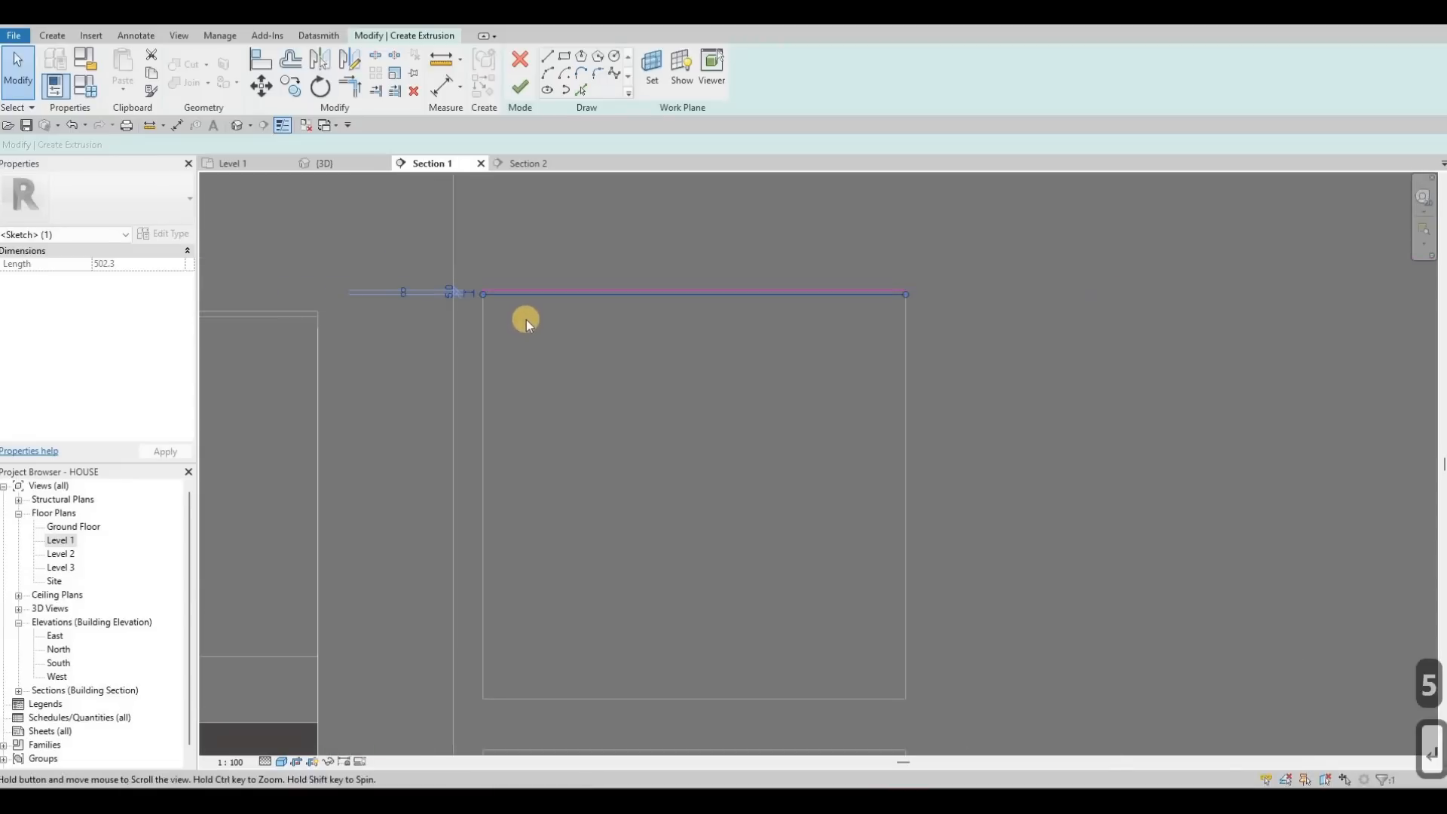
Step: Select the whole chain of strip sketch lines
key("Tab")
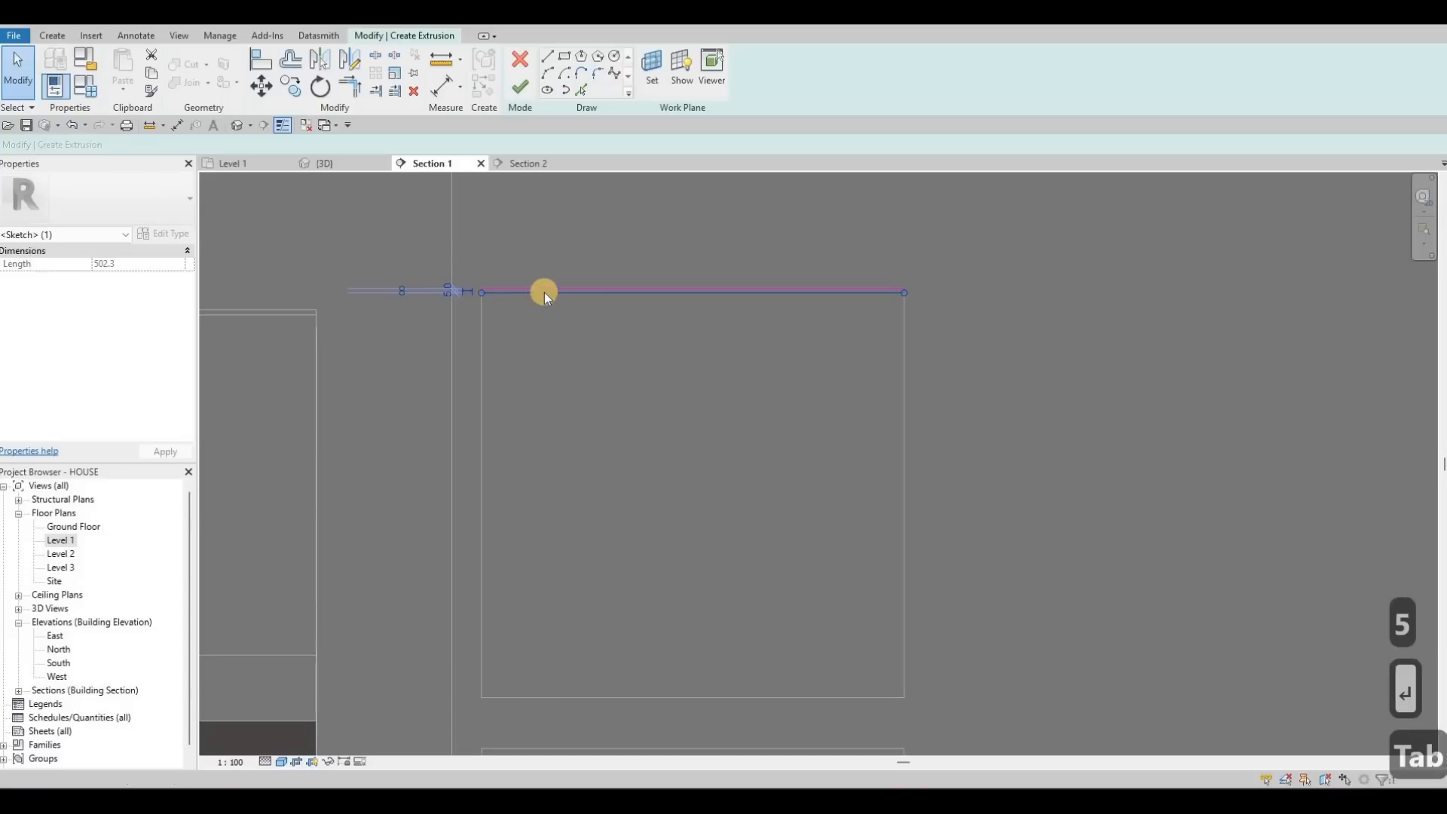
scroll(544, 293, "up", 2)
key("Escape")
key("Escape")
key("Tab")
left_click(642, 293)
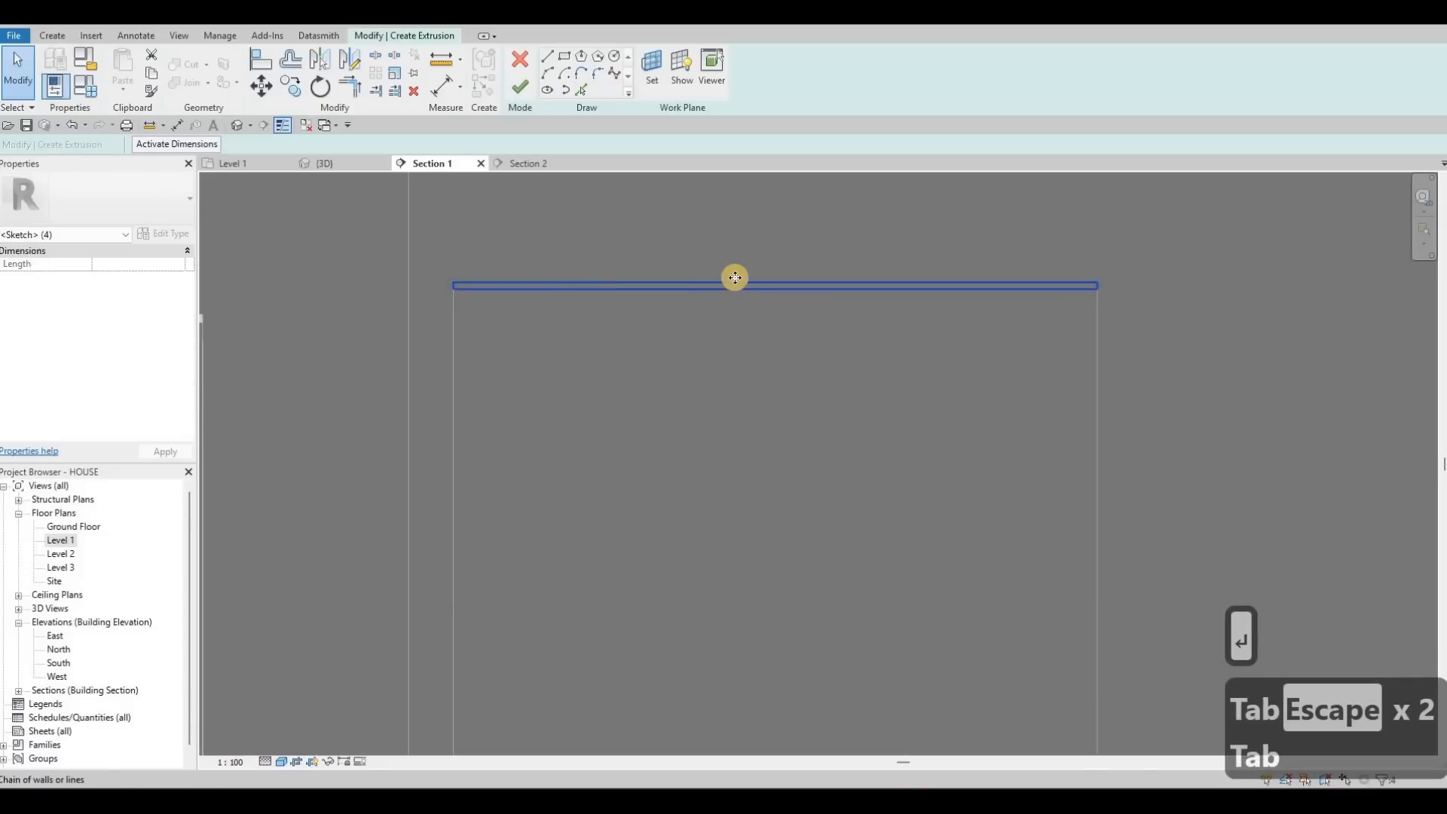
key("c")
key("p")
key("Escape")
key("Escape")
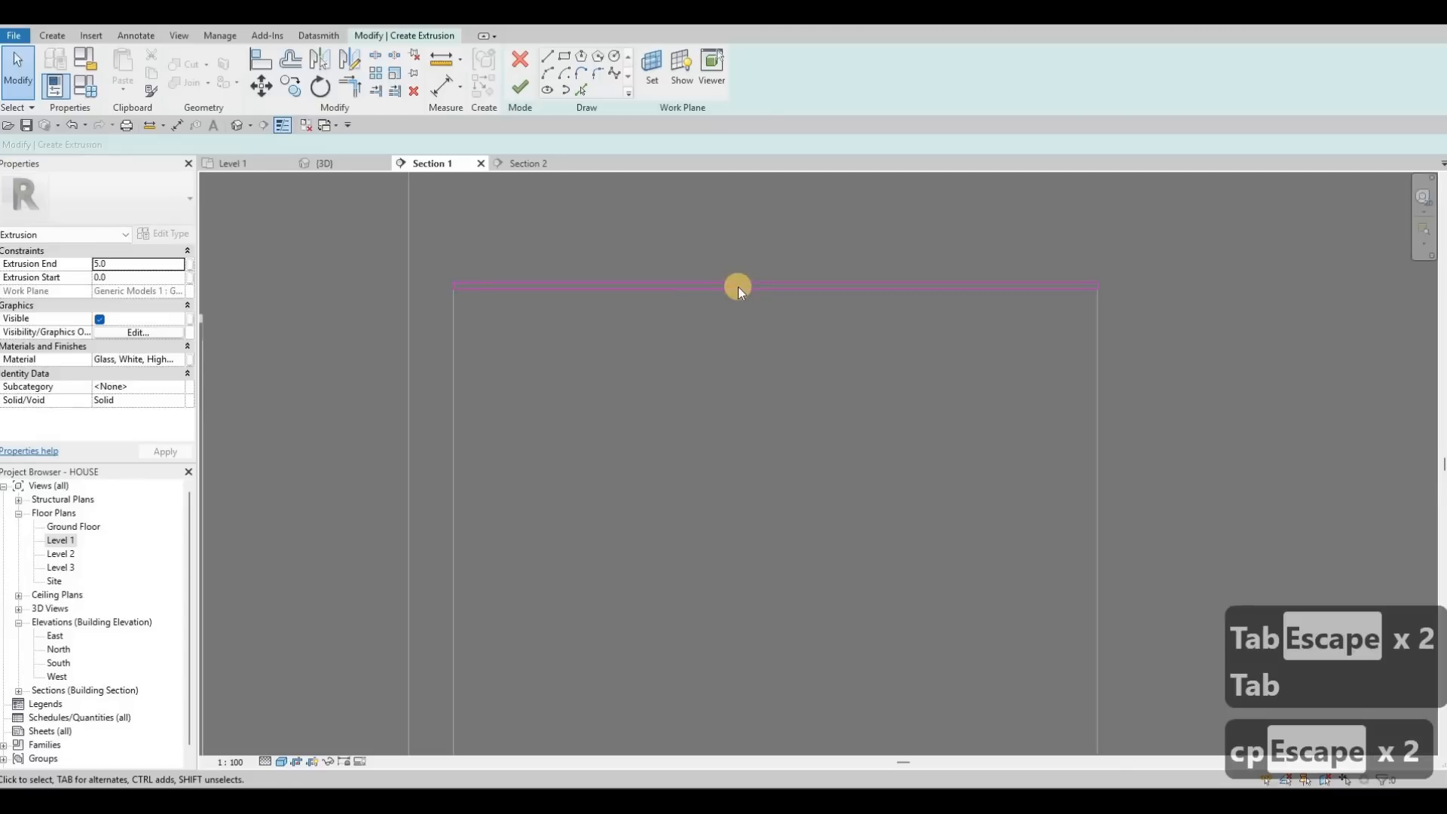
key("Tab")
left_click(739, 287)
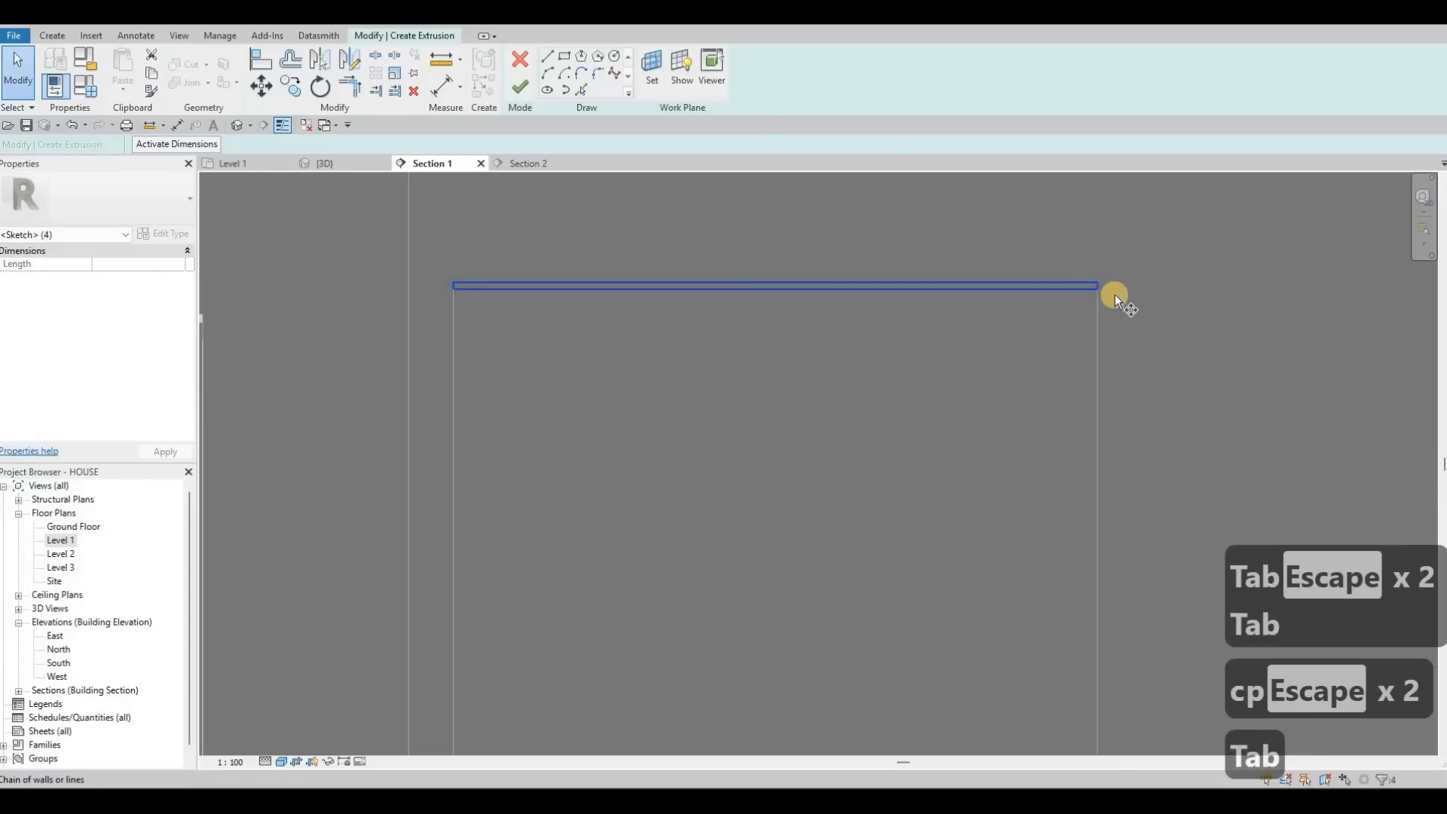
Step: Start copying the strip sketch toward the hood side, then cancel the copy
key("c")
key("o")
scroll(1102, 298, "up", 2)
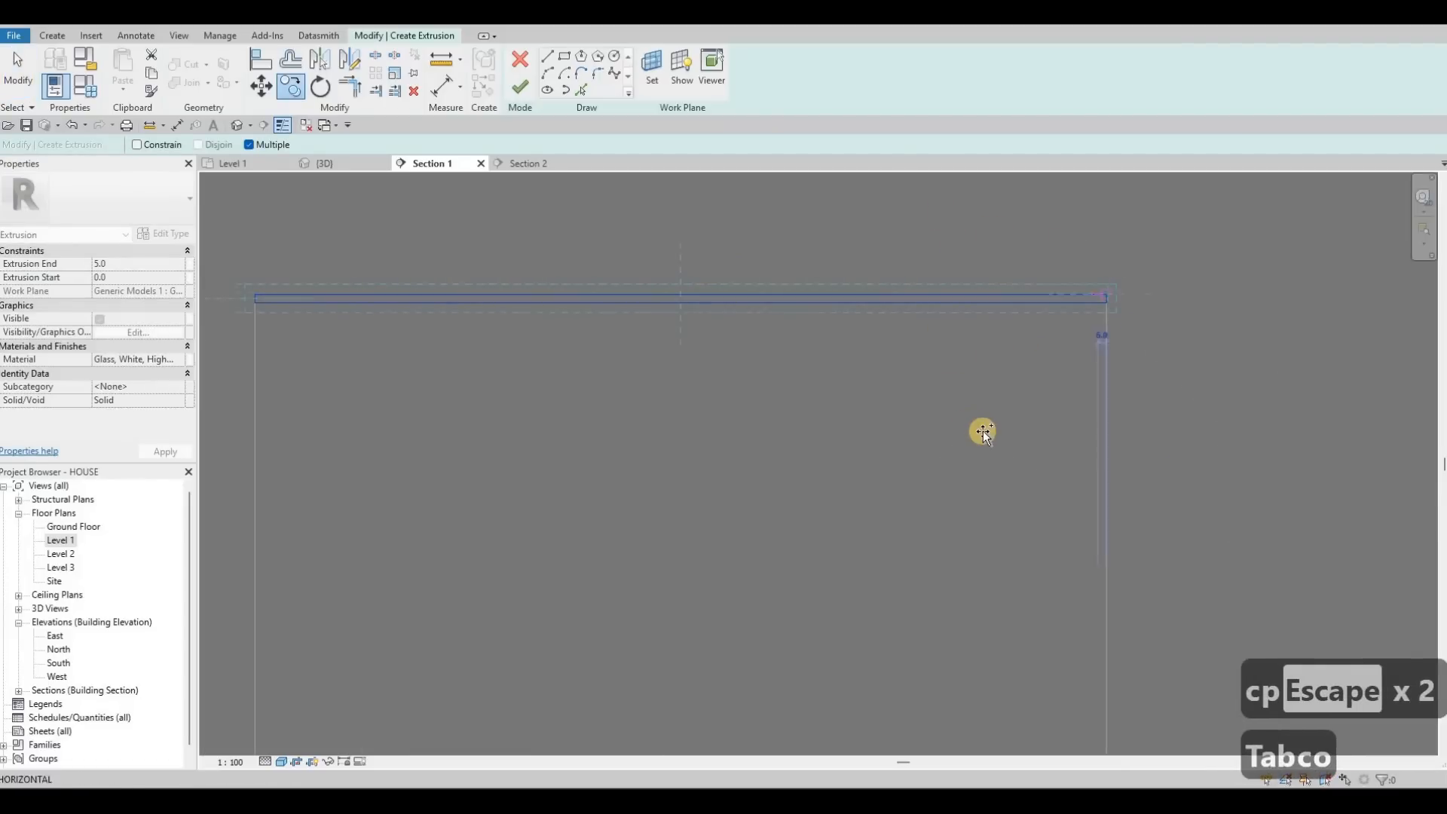
scroll(981, 459, "down", 3)
middle_click_drag(1079, 682, 976, 485)
left_click(975, 485)
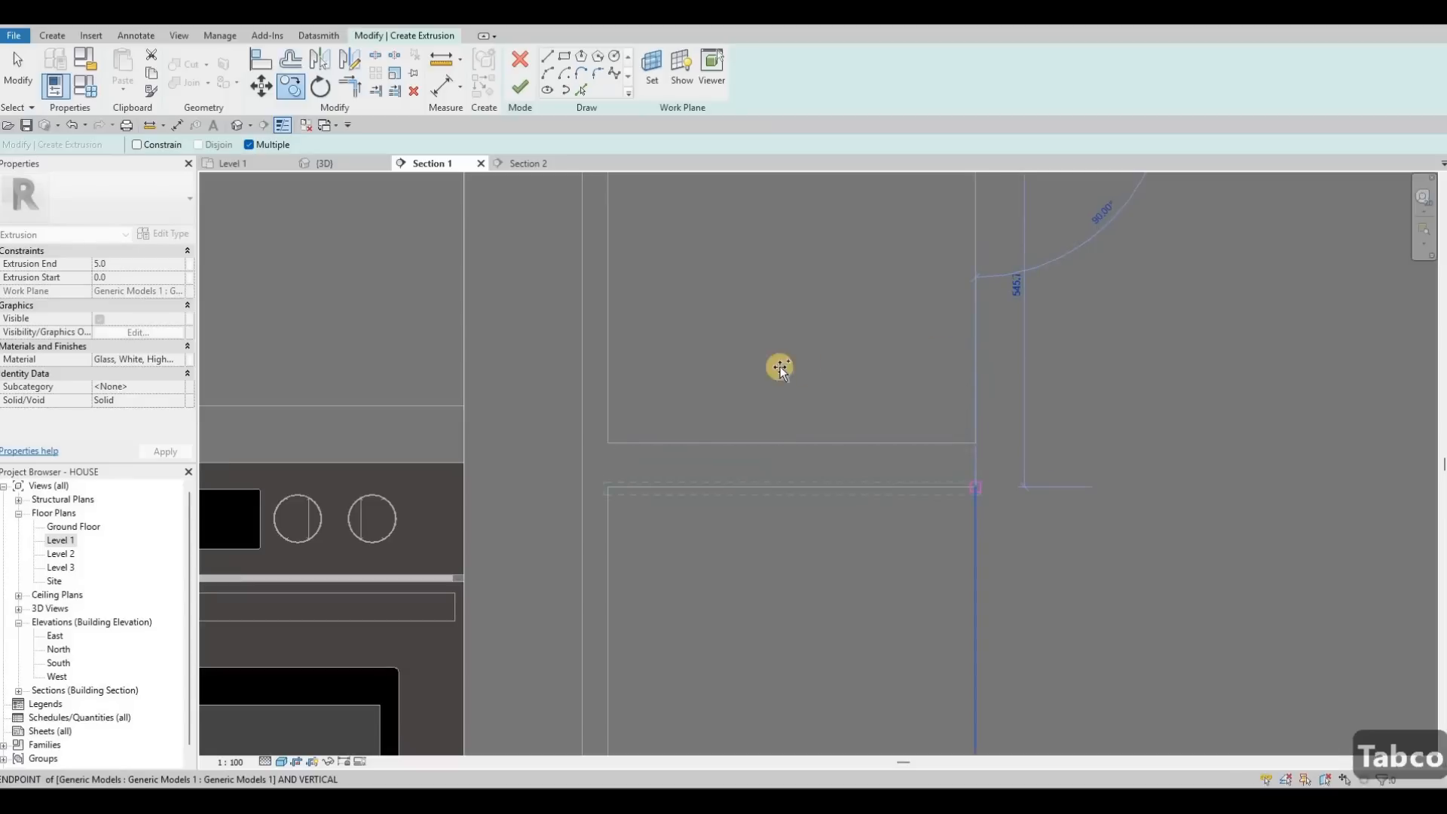
scroll(935, 343, "down", 3)
middle_click_drag(956, 261, 778, 286)
middle_click_drag(1341, 219, 759, 242)
scroll(752, 242, "up", 3)
scroll(756, 243, "up", 1)
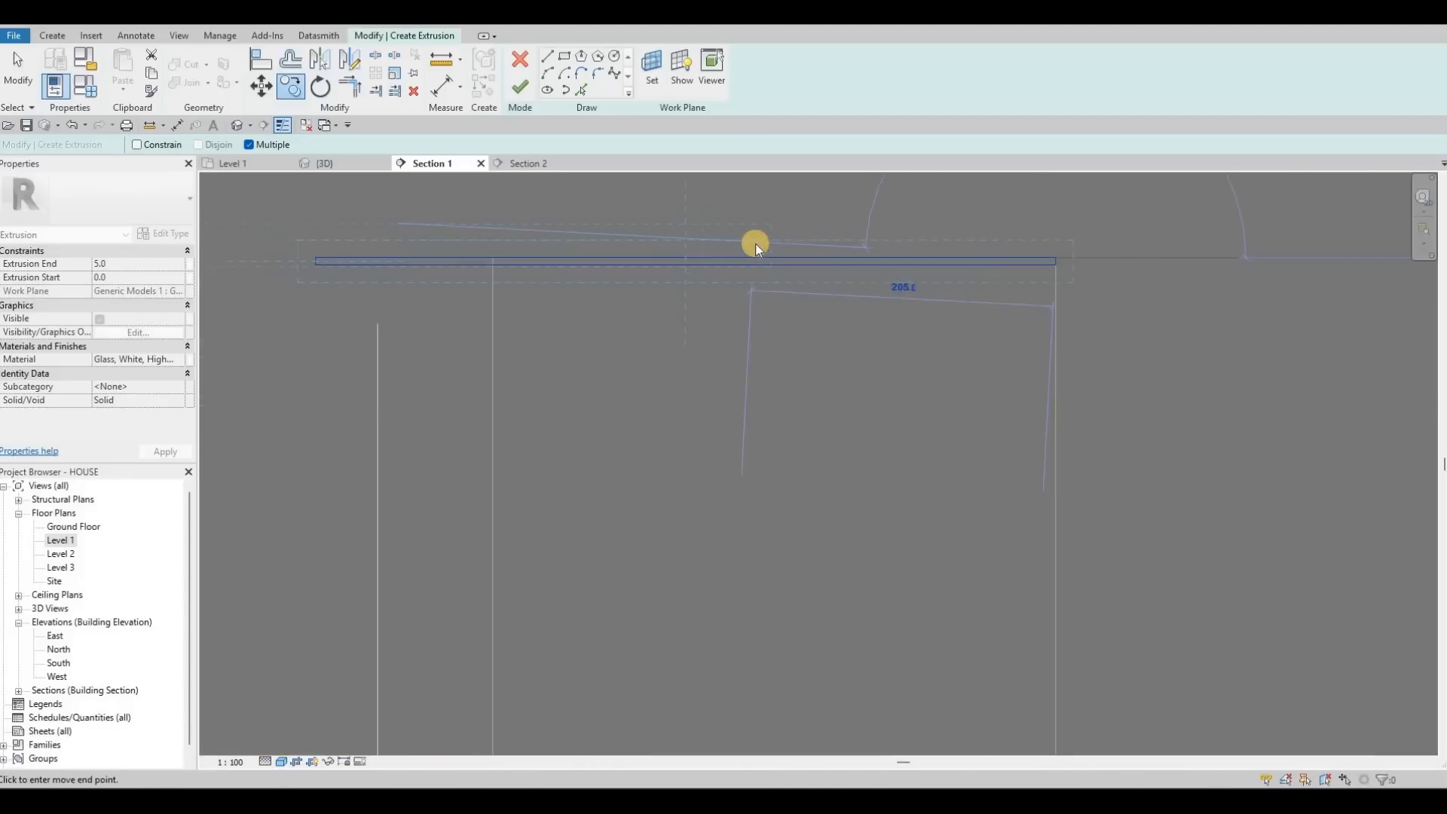
key("Escape")
key("Escape")
Step: Align the strip sketch's left edge to the reference edge with AL
key("a")
key("l")
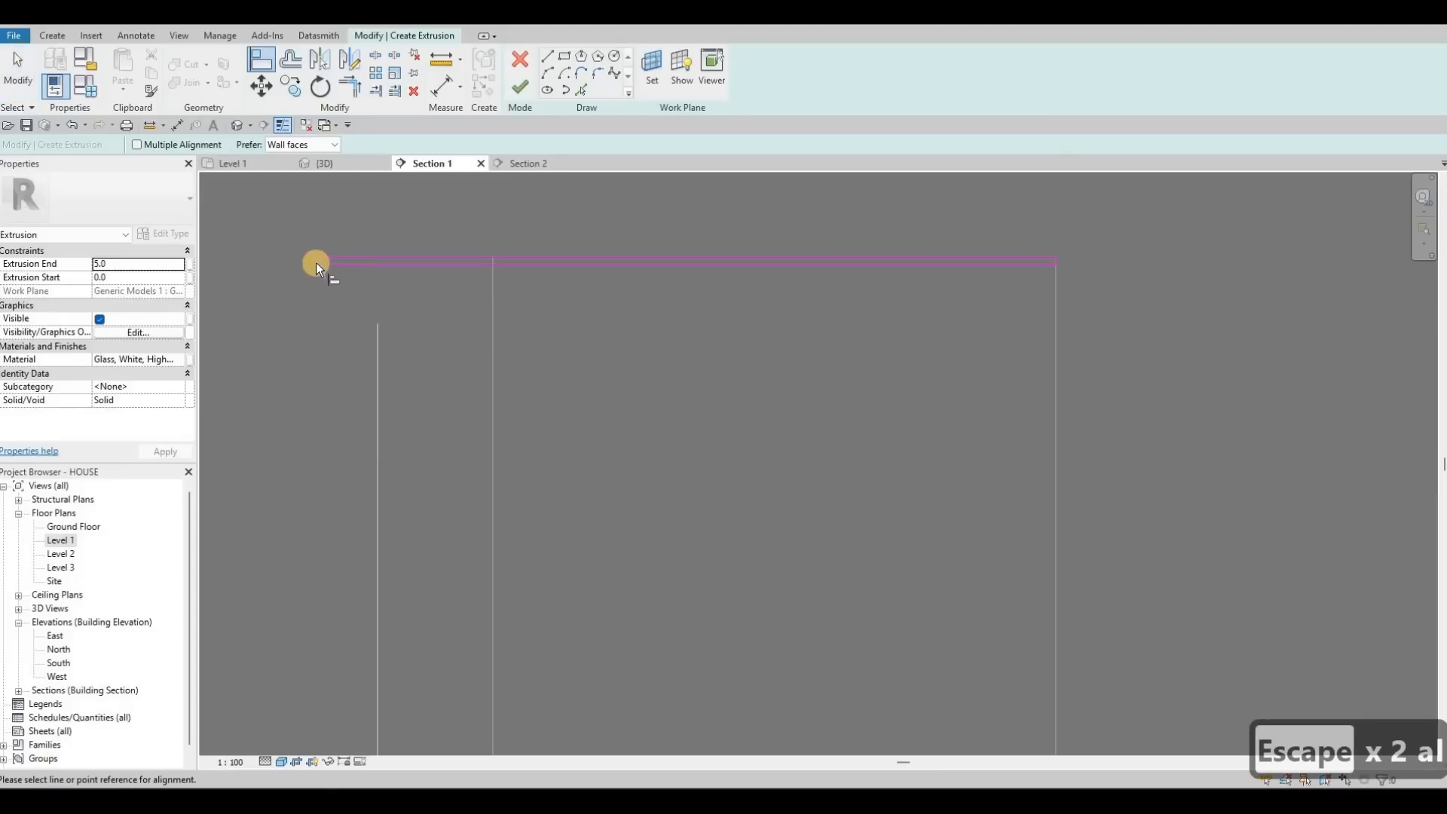
left_click(313, 260)
scroll(313, 261, "up", 4)
left_click(312, 264)
scroll(641, 233, "down", 2)
key("Escape")
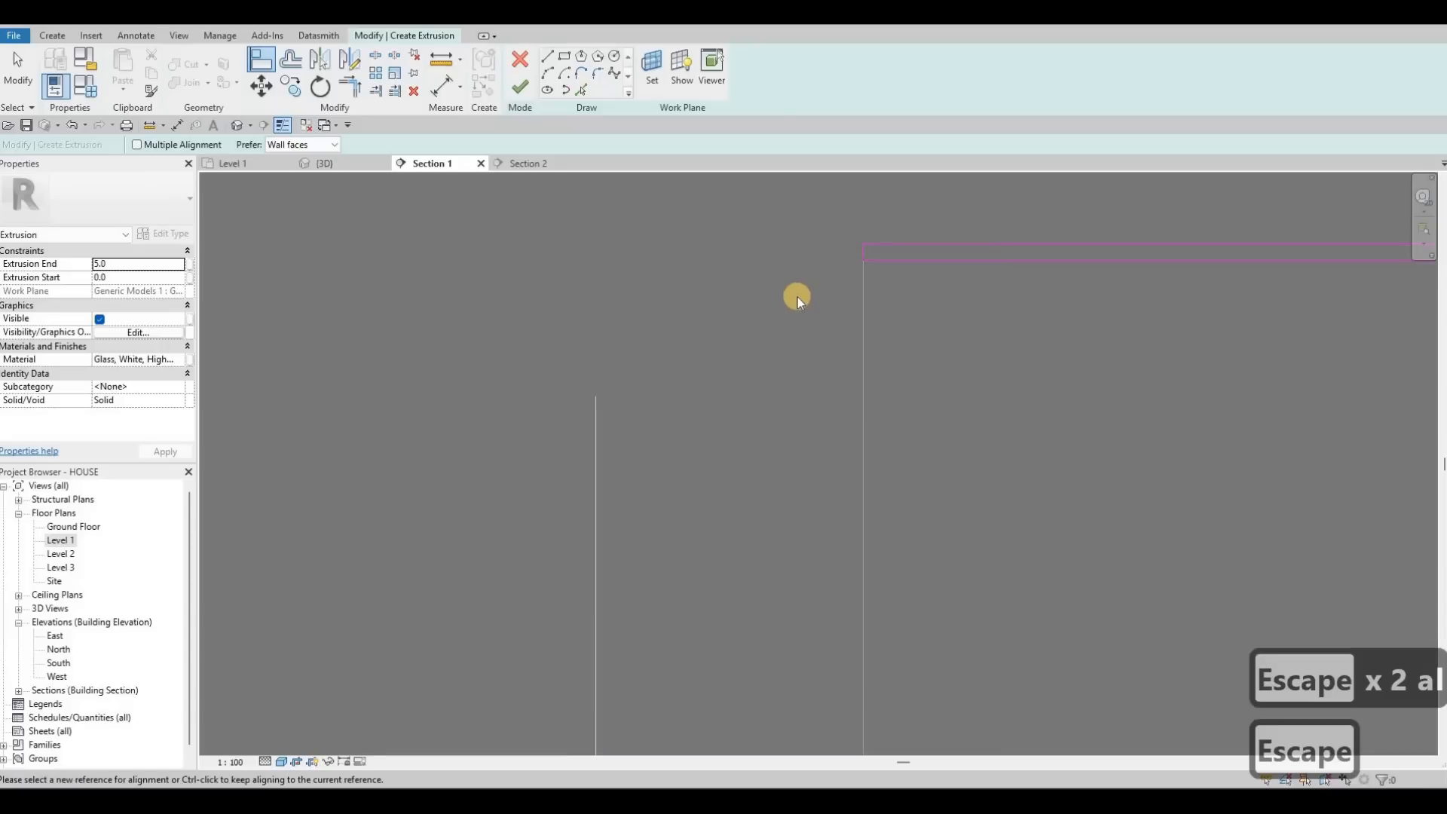
key("Escape")
key("Escape")
Step: Copy the strip sketch to the lower cabinet opening's corner and finish the sketch
key("Tab")
left_click(835, 311)
scroll(836, 311, "down", 3)
key("c")
key("o")
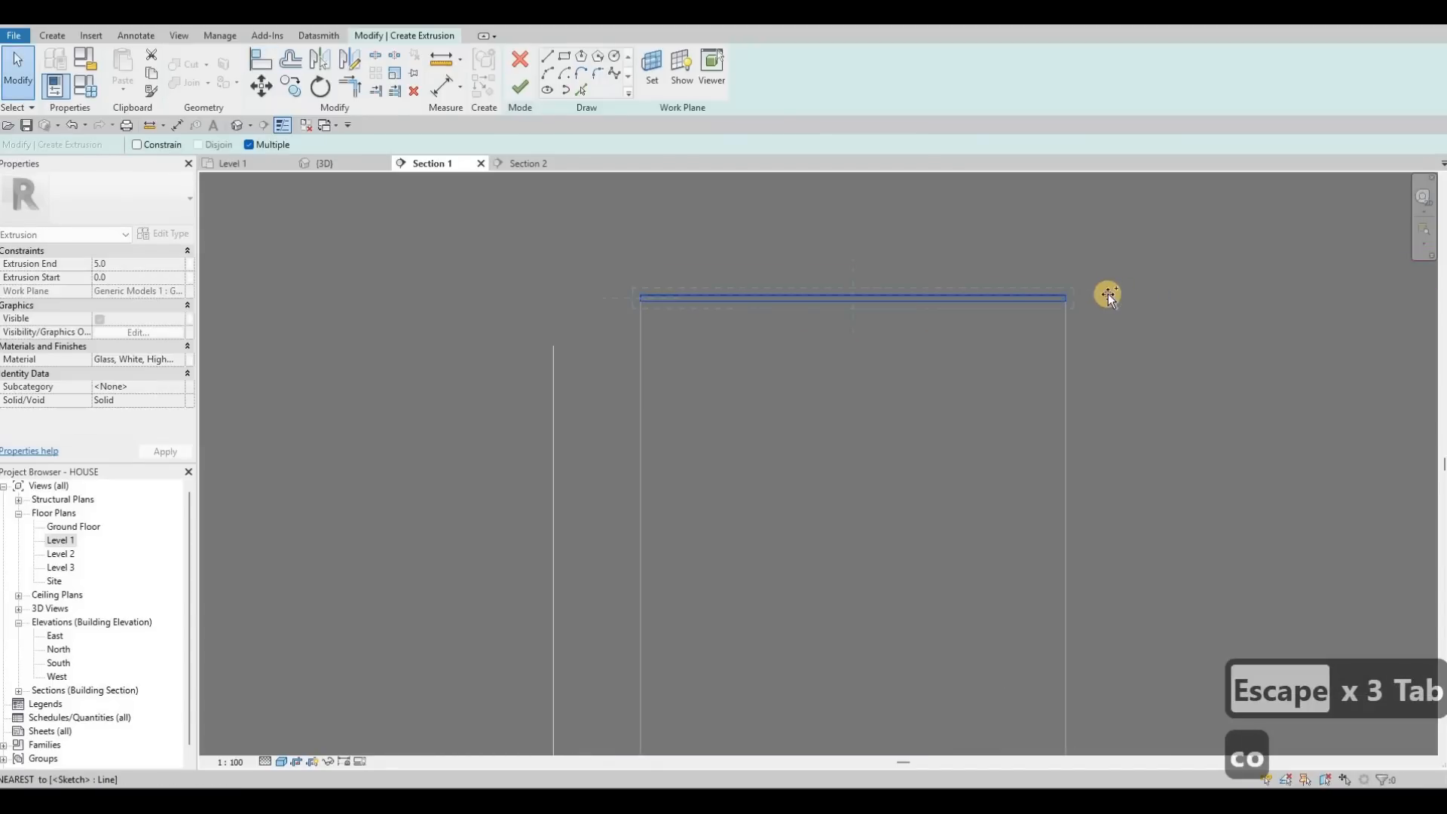
scroll(1066, 298, "up", 5)
left_click(1107, 300)
scroll(1048, 354, "down", 8)
scroll(1045, 422, "down", 1)
middle_click_drag(1061, 549, 1022, 336)
scroll(1024, 339, "up", 2)
left_click(1044, 434)
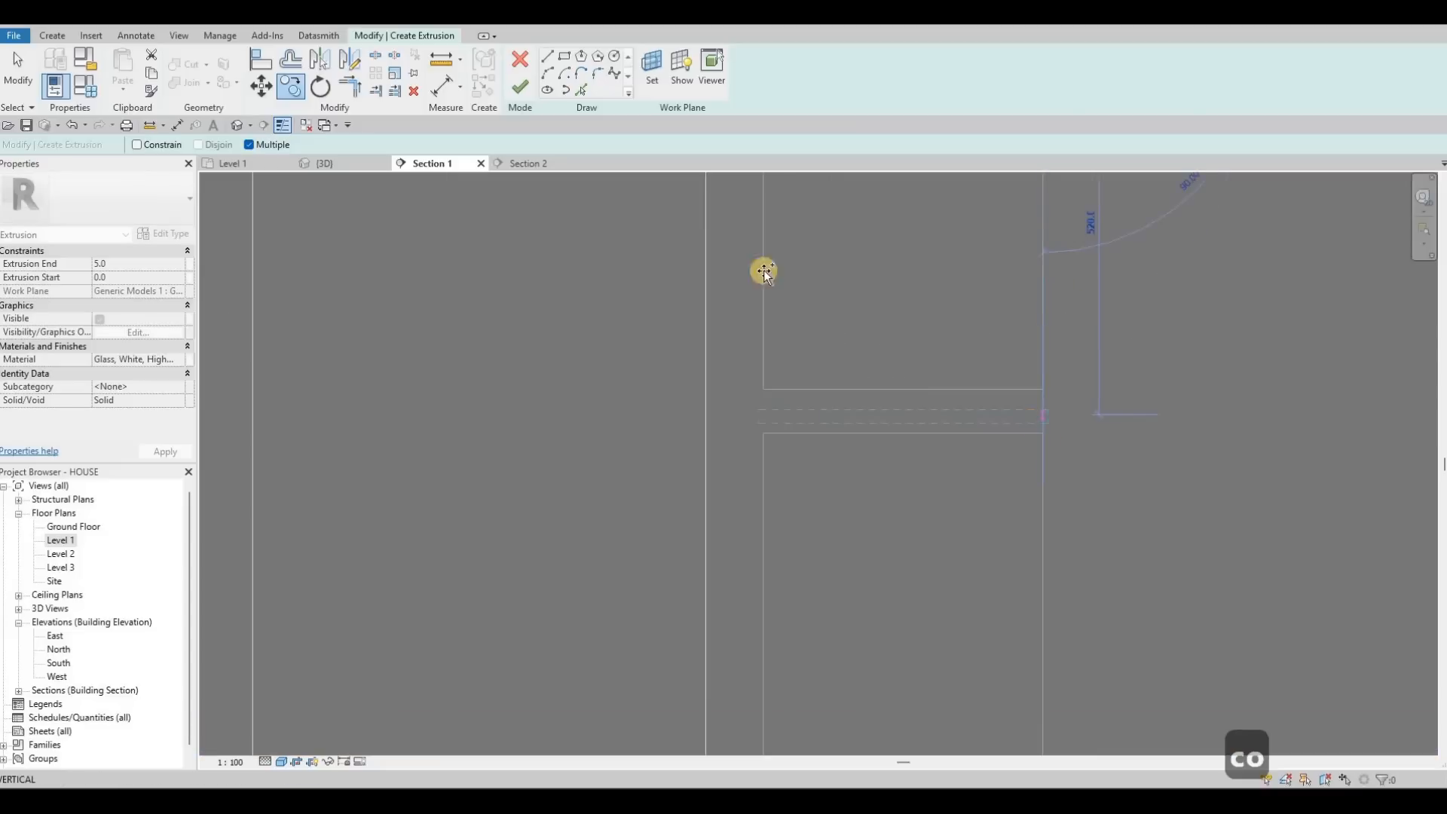
left_click(515, 92)
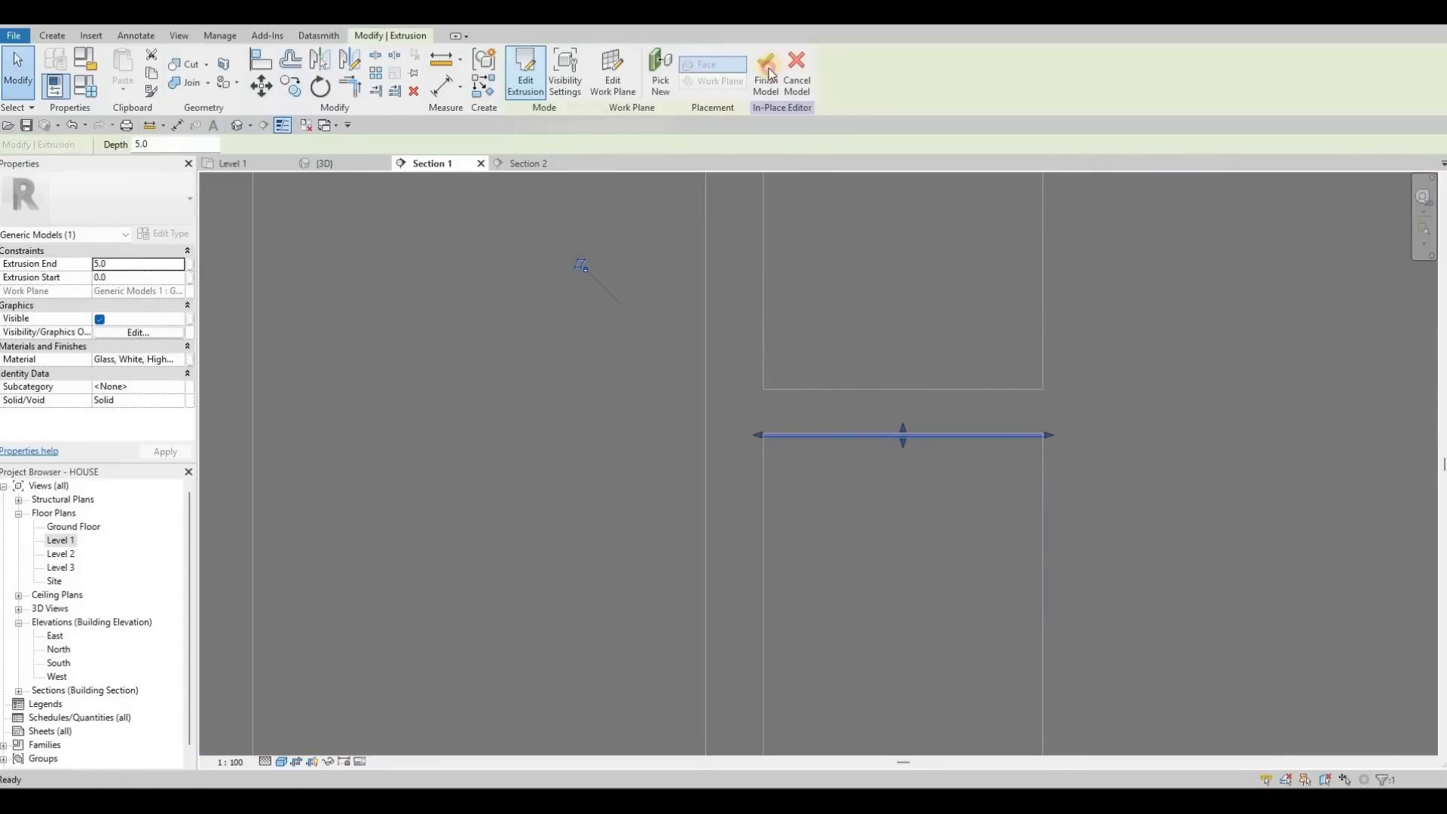
Step: Finish the in-place model and view the kitchen in 3D from near-horizontal
left_click(766, 72)
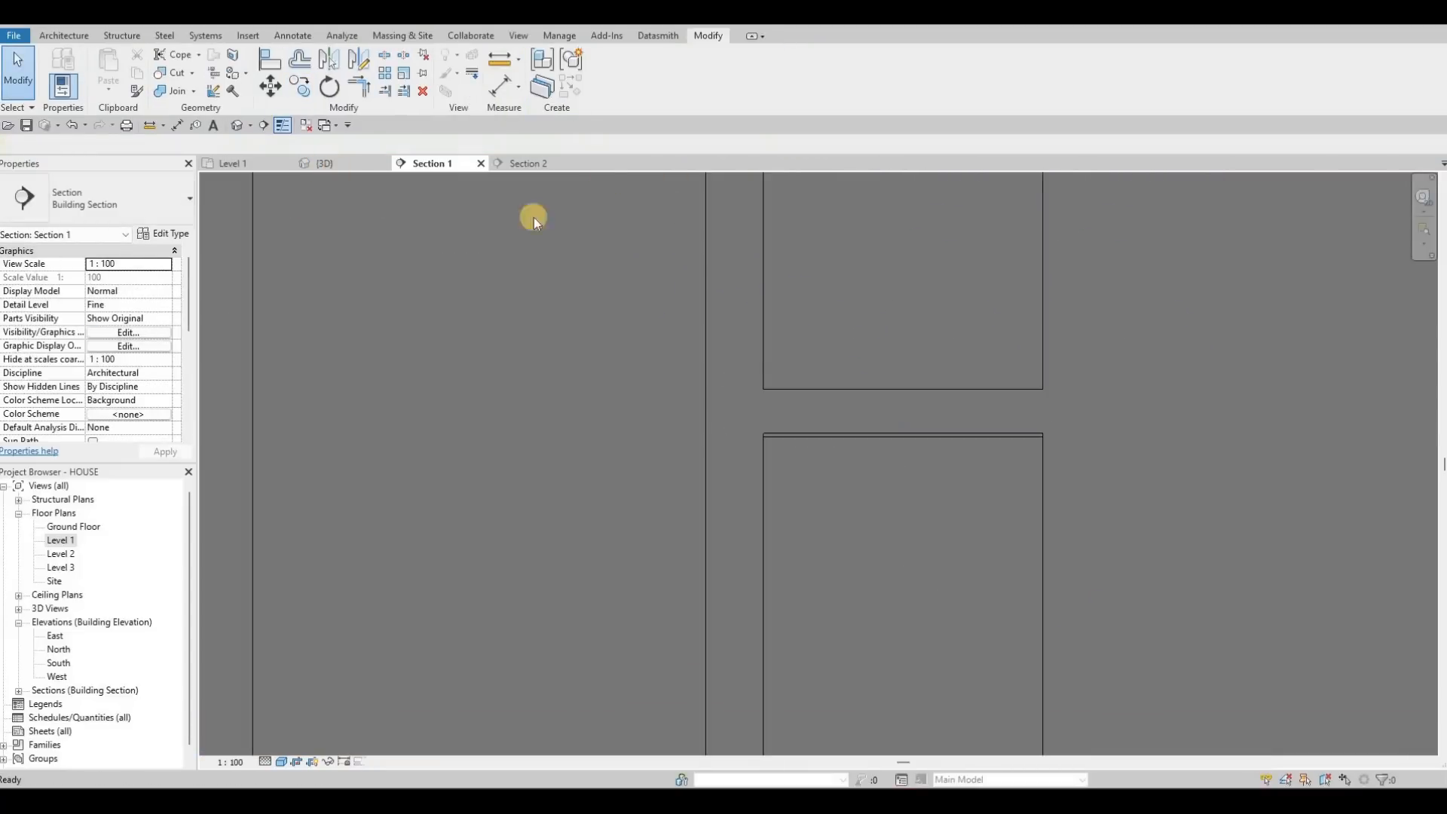
left_click(332, 163)
middle_click_drag(638, 317, 462, 260)
middle_click_drag(442, 182, 526, 349, "shift")
scroll(588, 350, "up", 8)
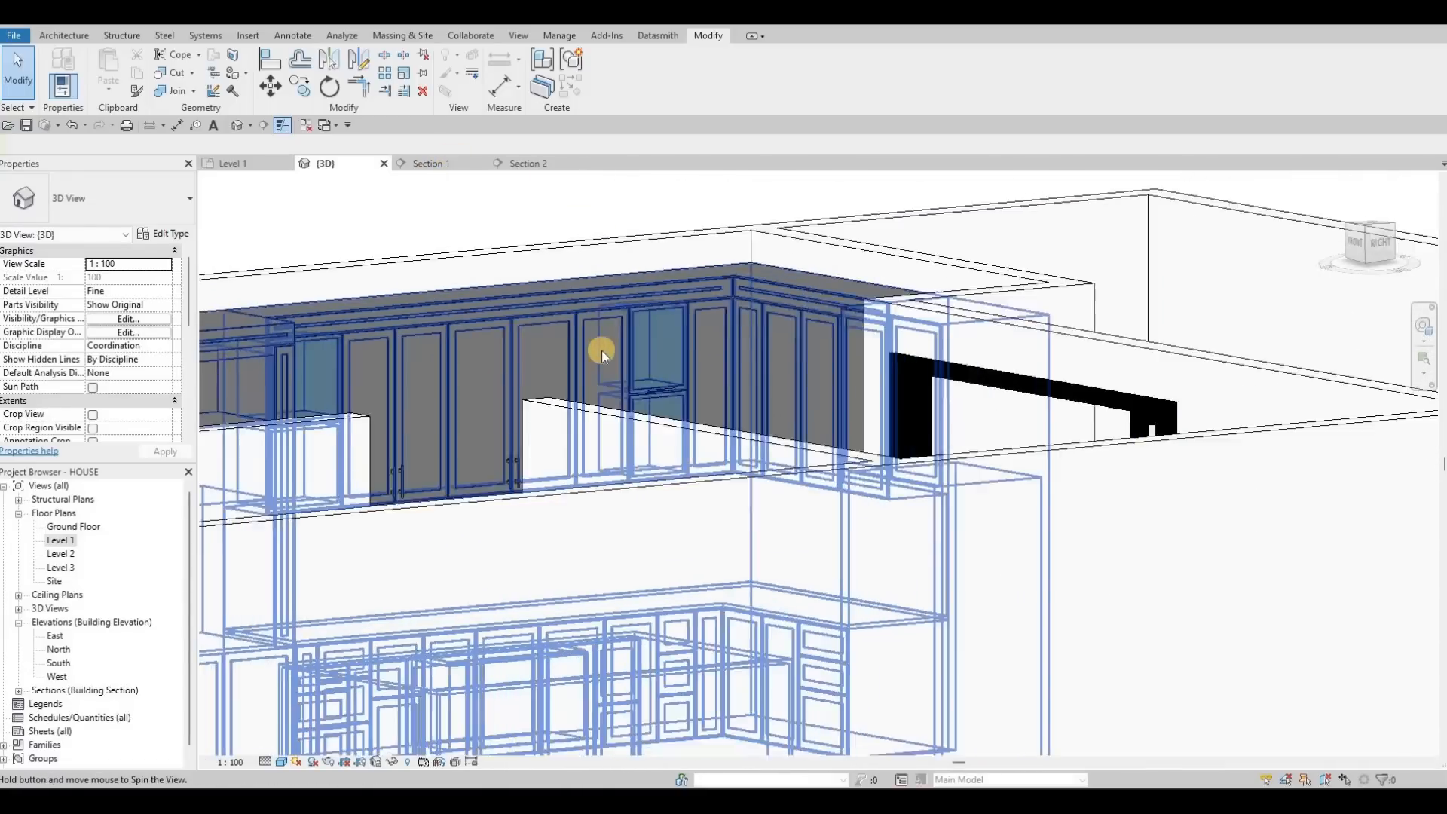
scroll(589, 351, "up", 3)
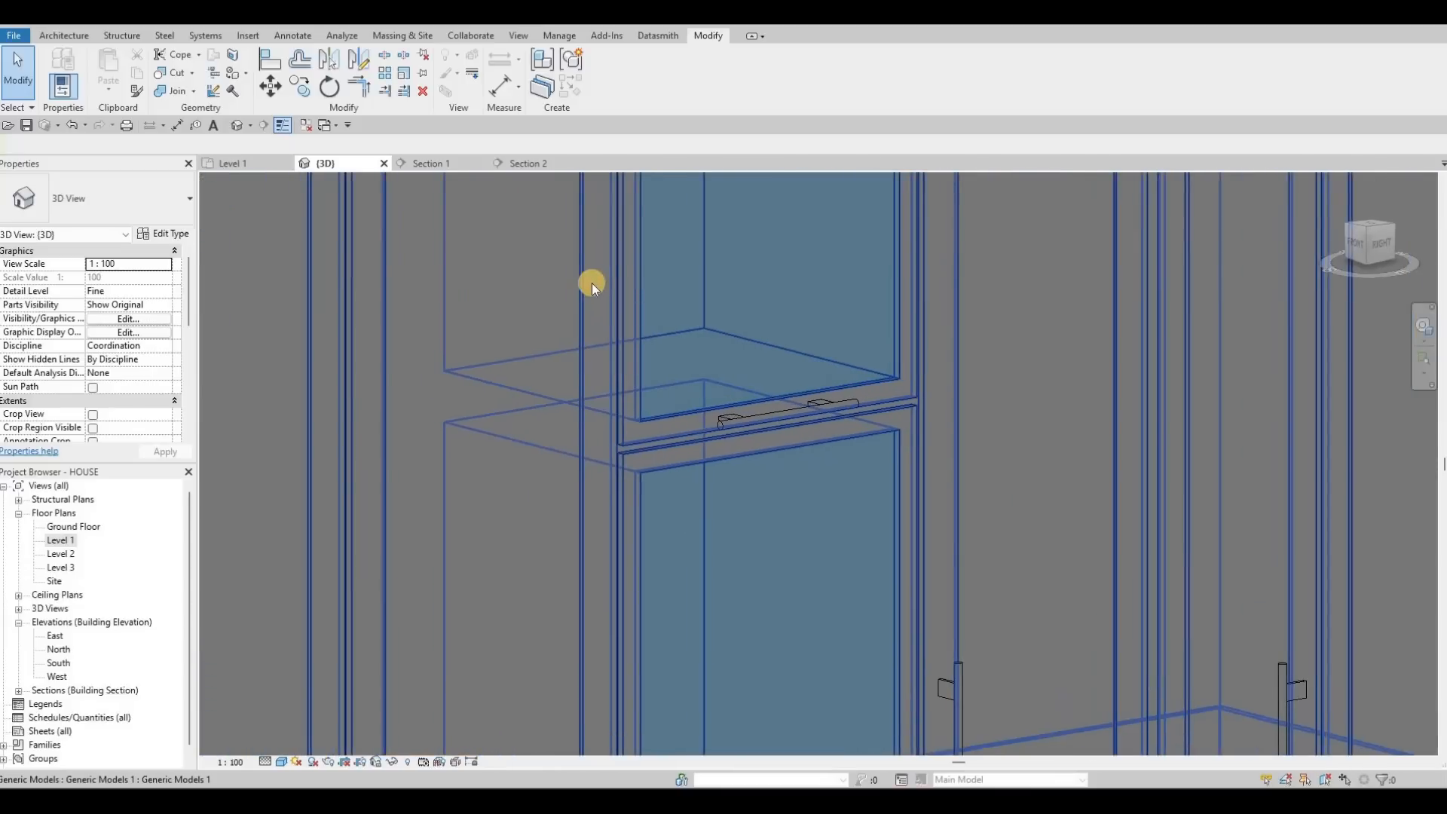
scroll(591, 283, "down", 5)
scroll(528, 242, "up", 6)
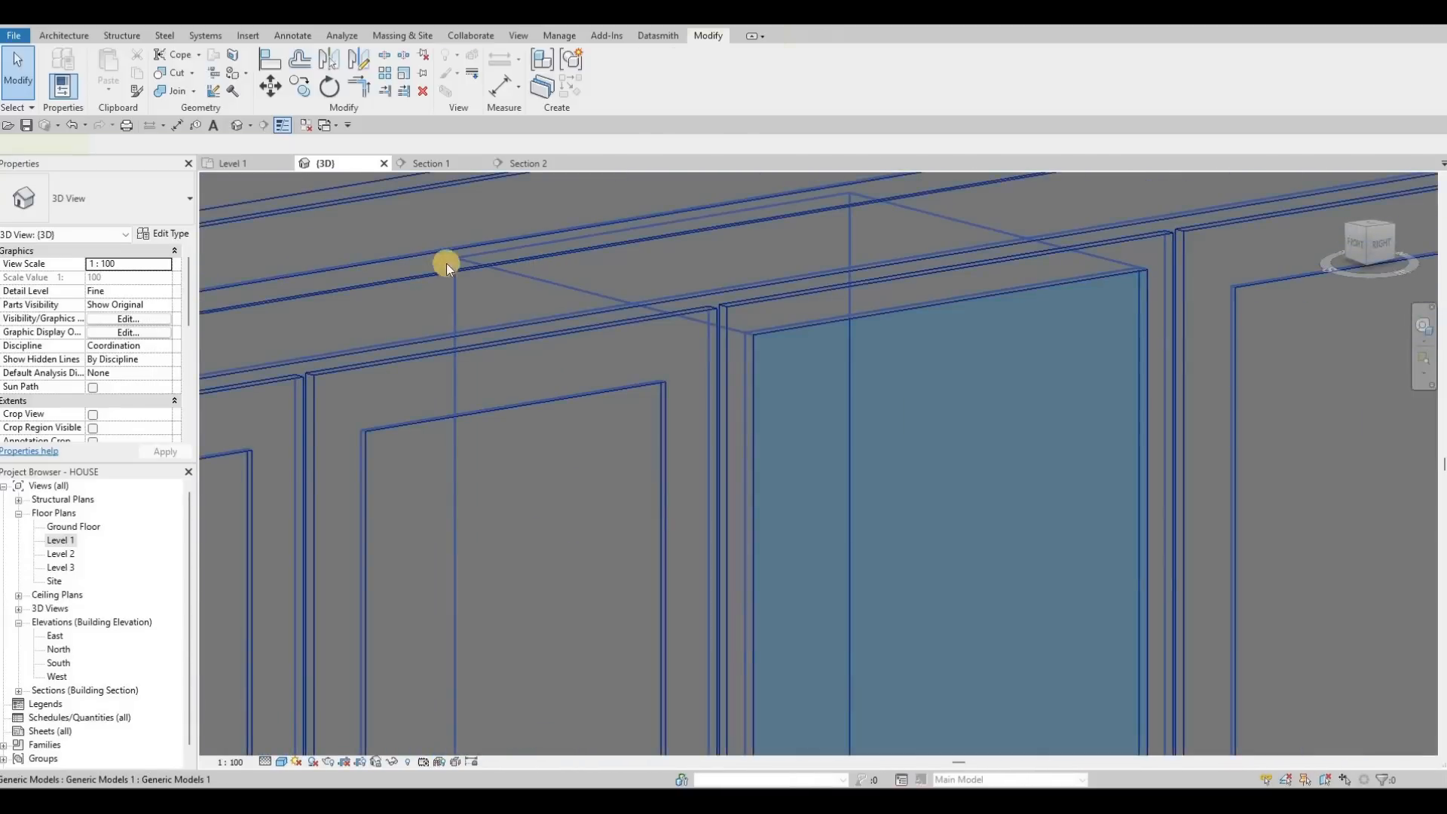
Step: Select the generic model and orbit around the cabinets to inspect the glass strips
left_click(447, 264)
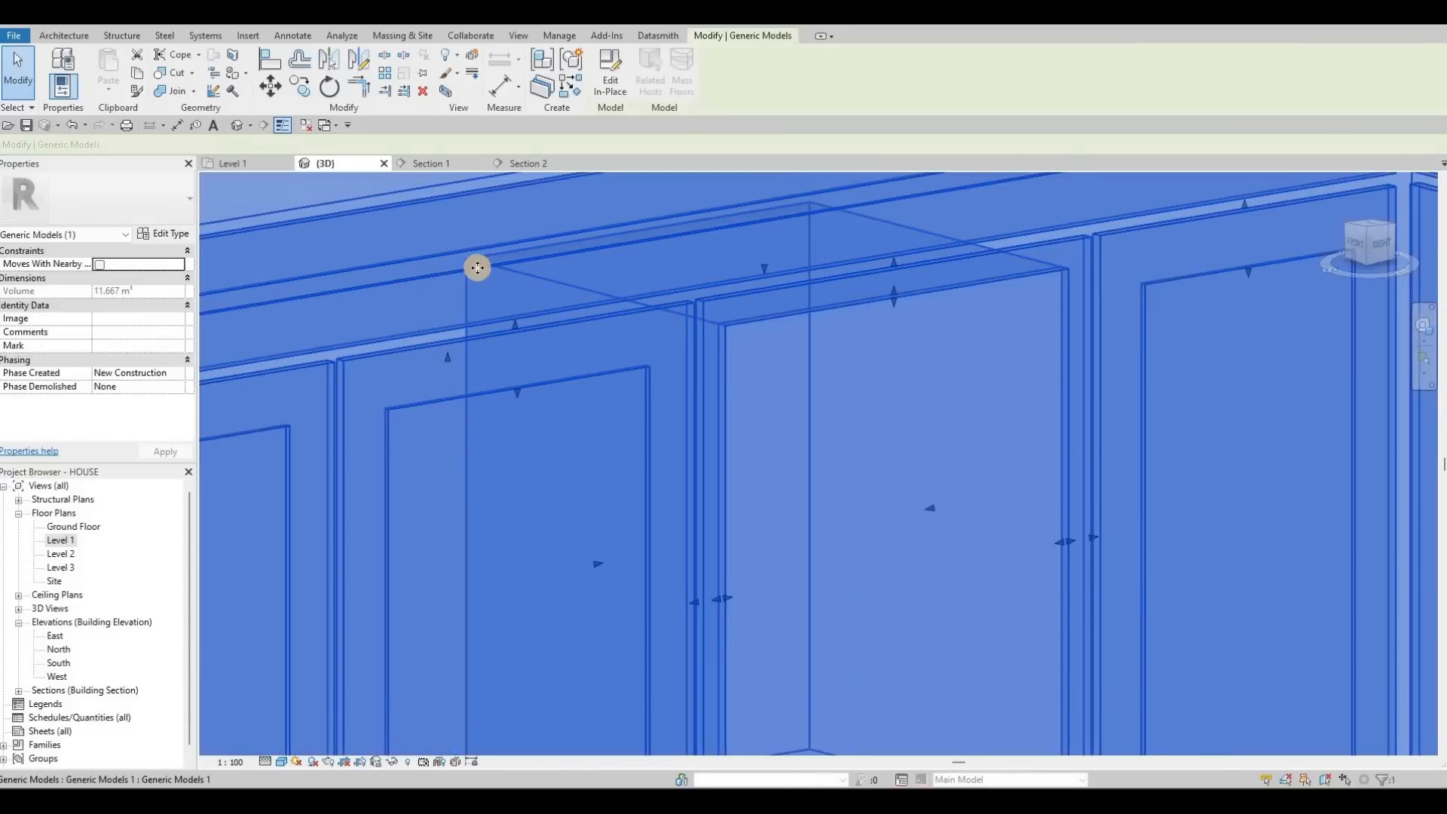
scroll(461, 261, "up", 4)
scroll(717, 243, "down", 6)
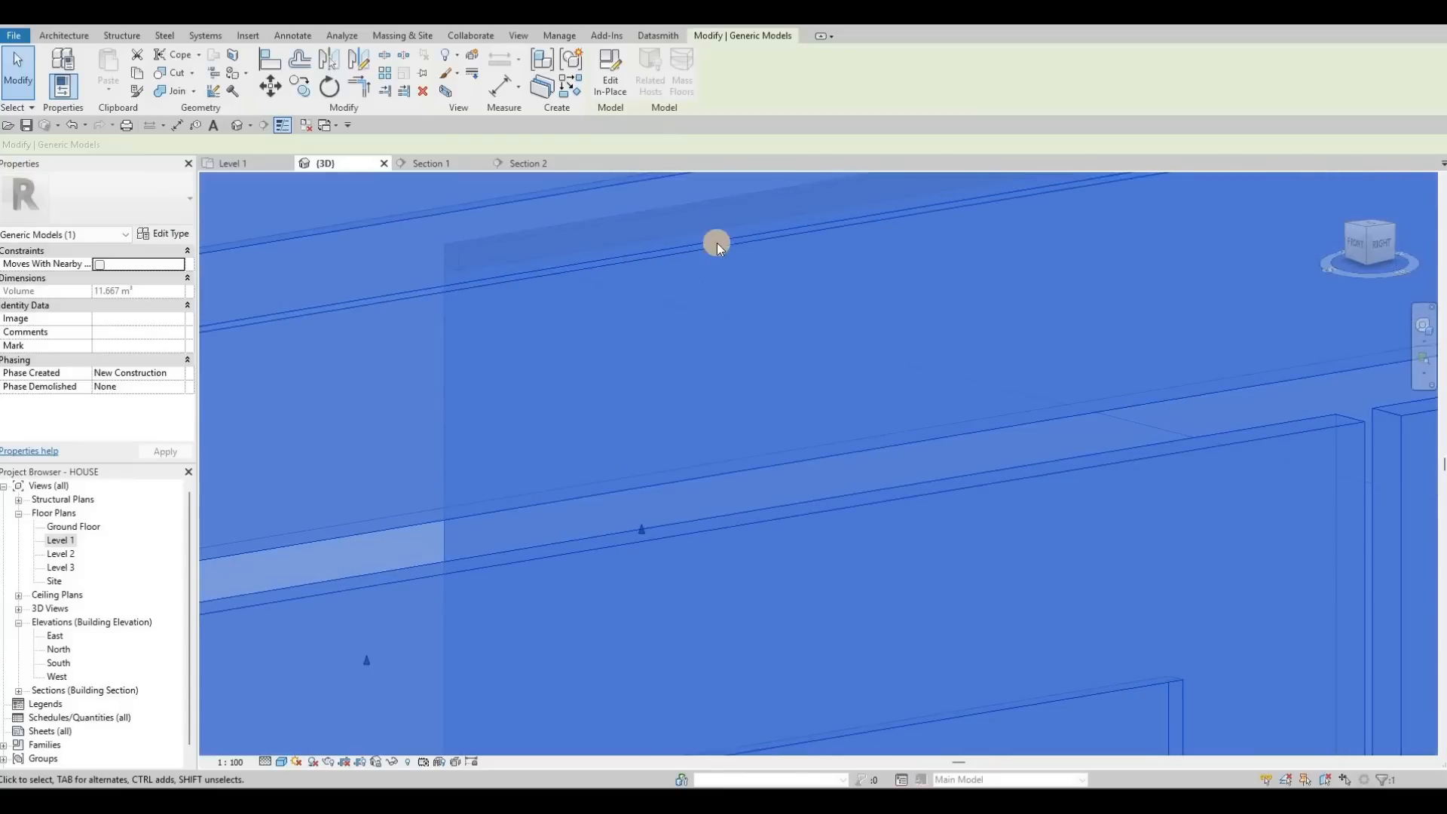
key("Escape")
key("Escape")
scroll(844, 309, "down", 5)
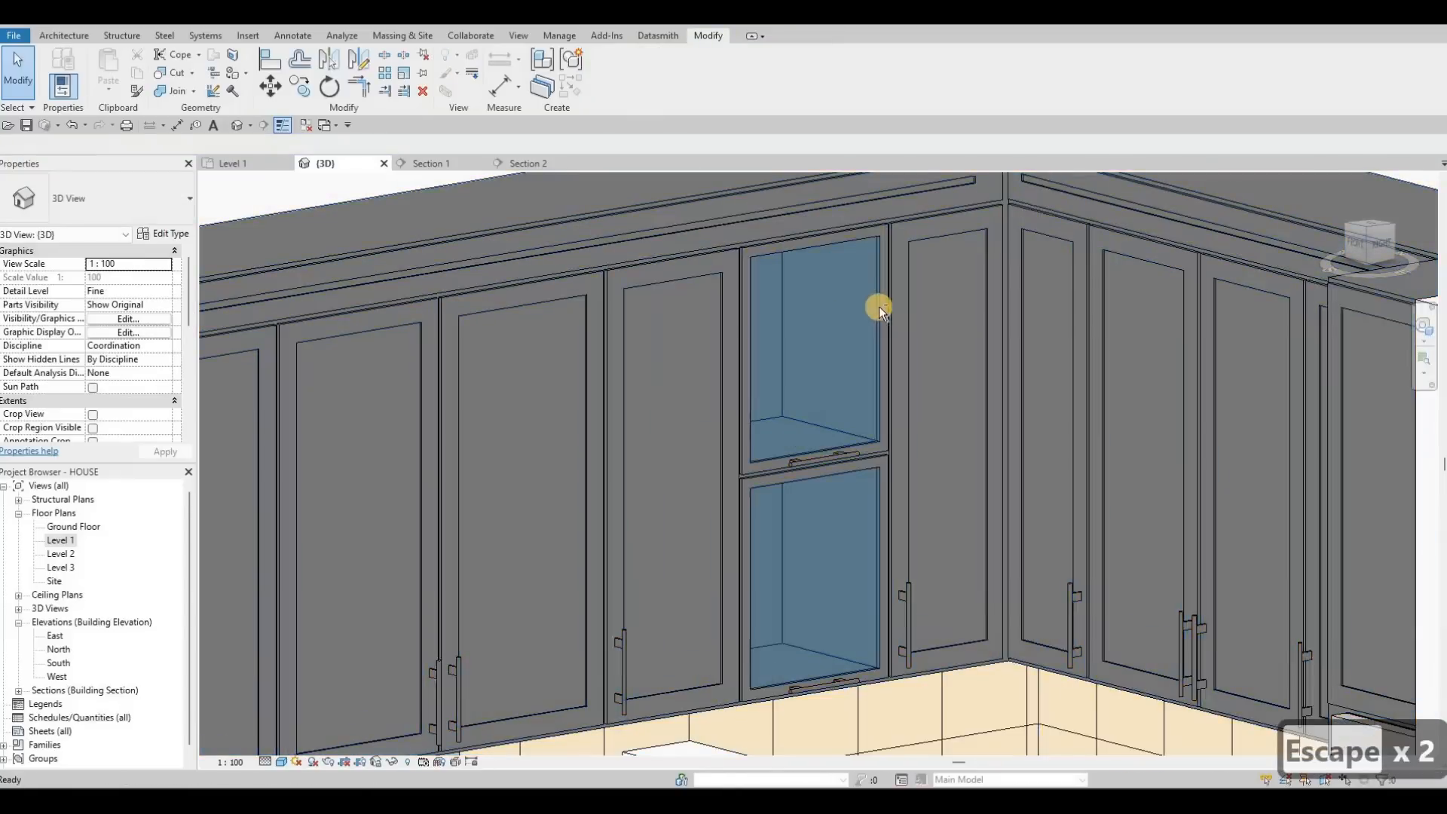
scroll(782, 333, "up", 3)
middle_click_drag(908, 300, 789, 497, "shift")
scroll(863, 495, "down", 2)
key("Escape")
key("Escape")
scroll(789, 497, "down", 3)
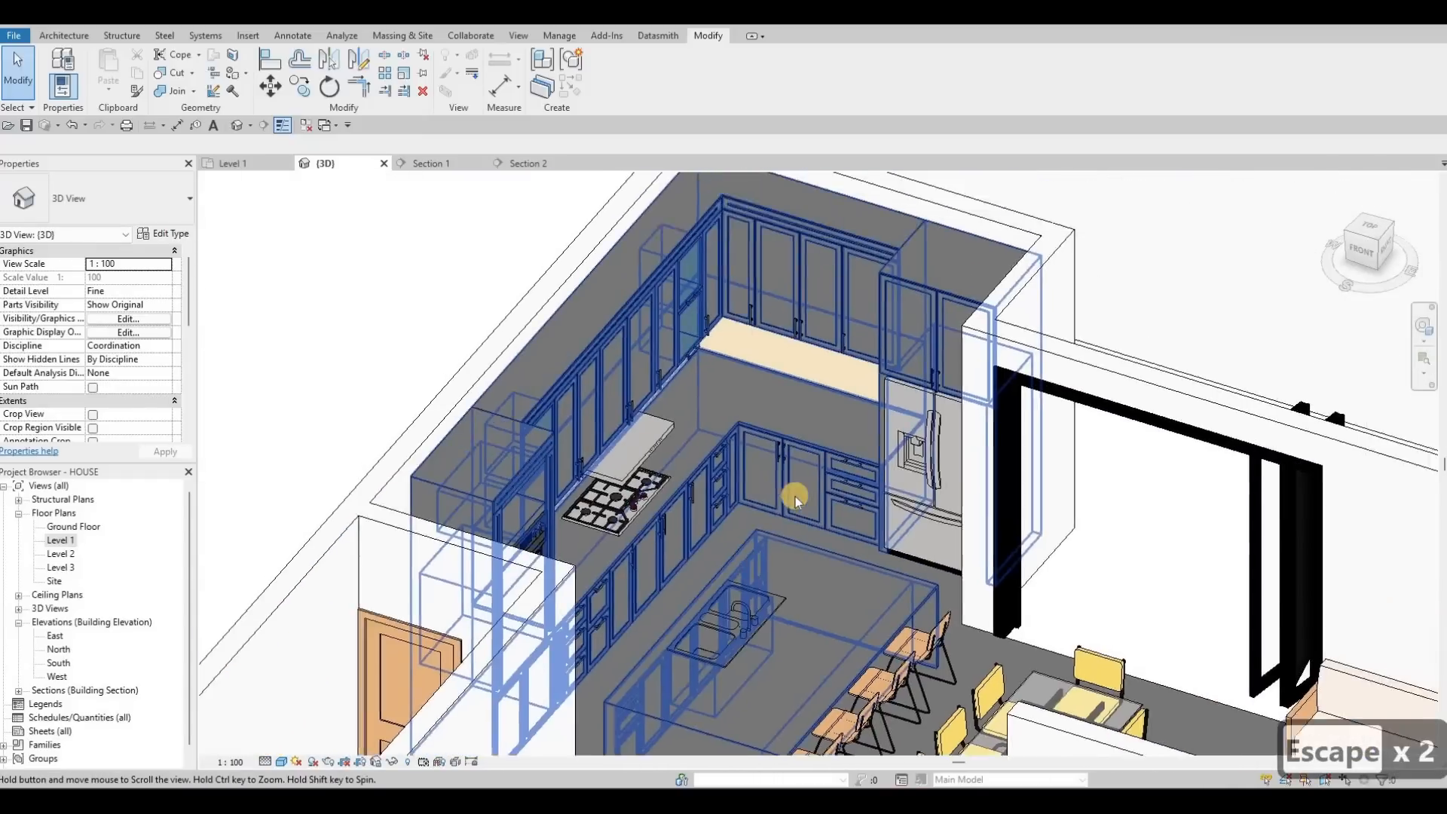